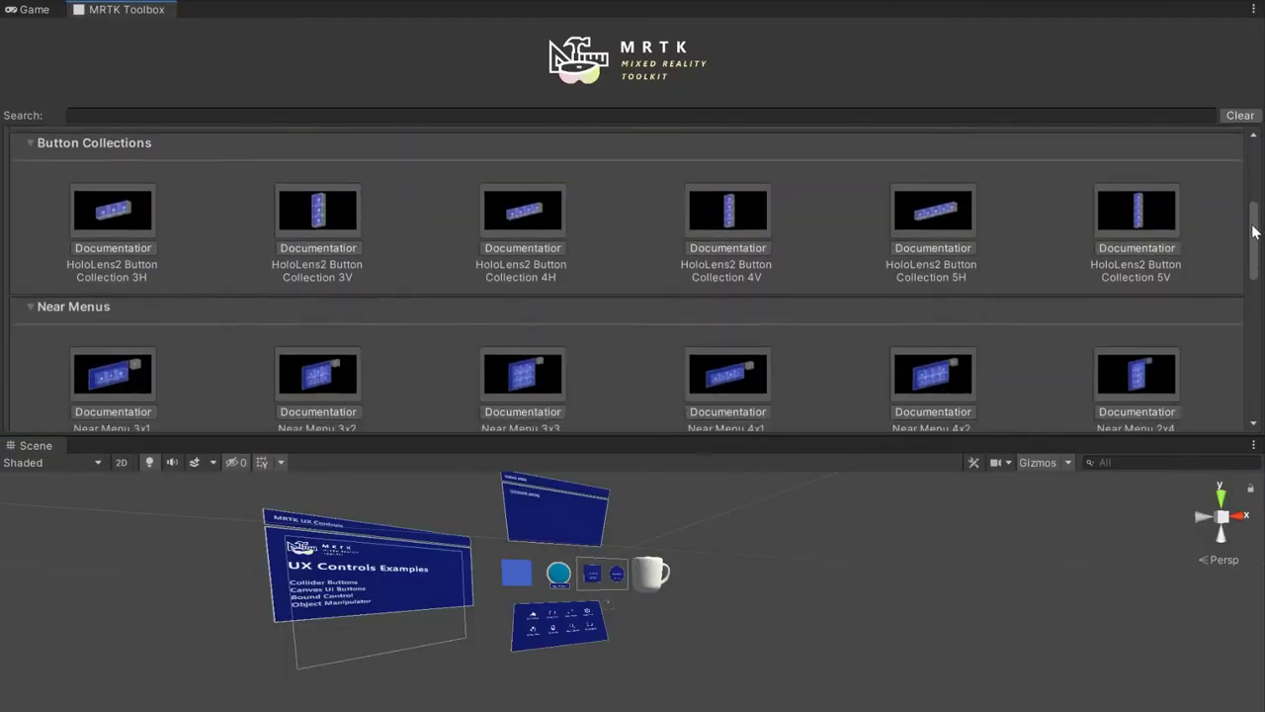
Step: Add the HoloLens2 Button Collection 4V and 5H prefabs from the MRTK Toolbox to the scene
{"action": "mouse_move", "coordinate": [1250, 188]}
{"action": "left_mouse_down"}
{"action": "mouse_move", "coordinate": [1252, 353]}
{"action": "mouse_move", "coordinate": [1252, 202]}
{"action": "left_mouse_up"}
{"action": "left_click", "coordinate": [694, 346]}
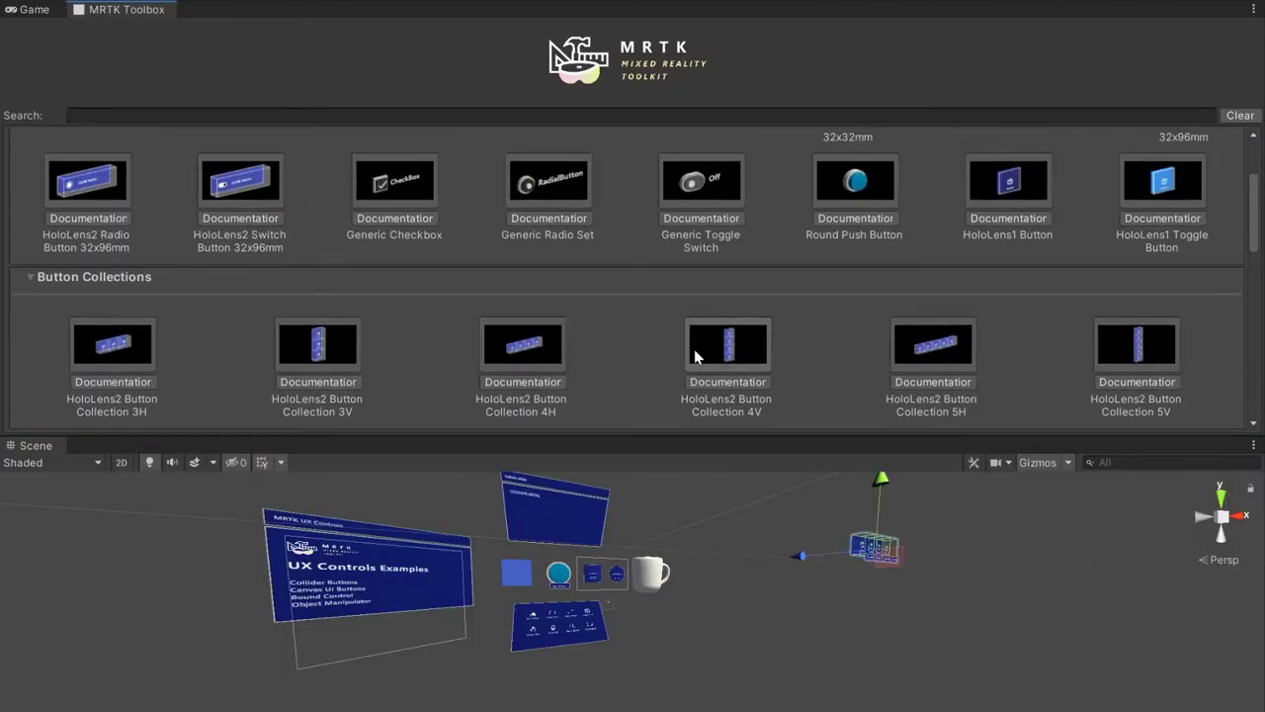
{"action": "key", "text": "f"}
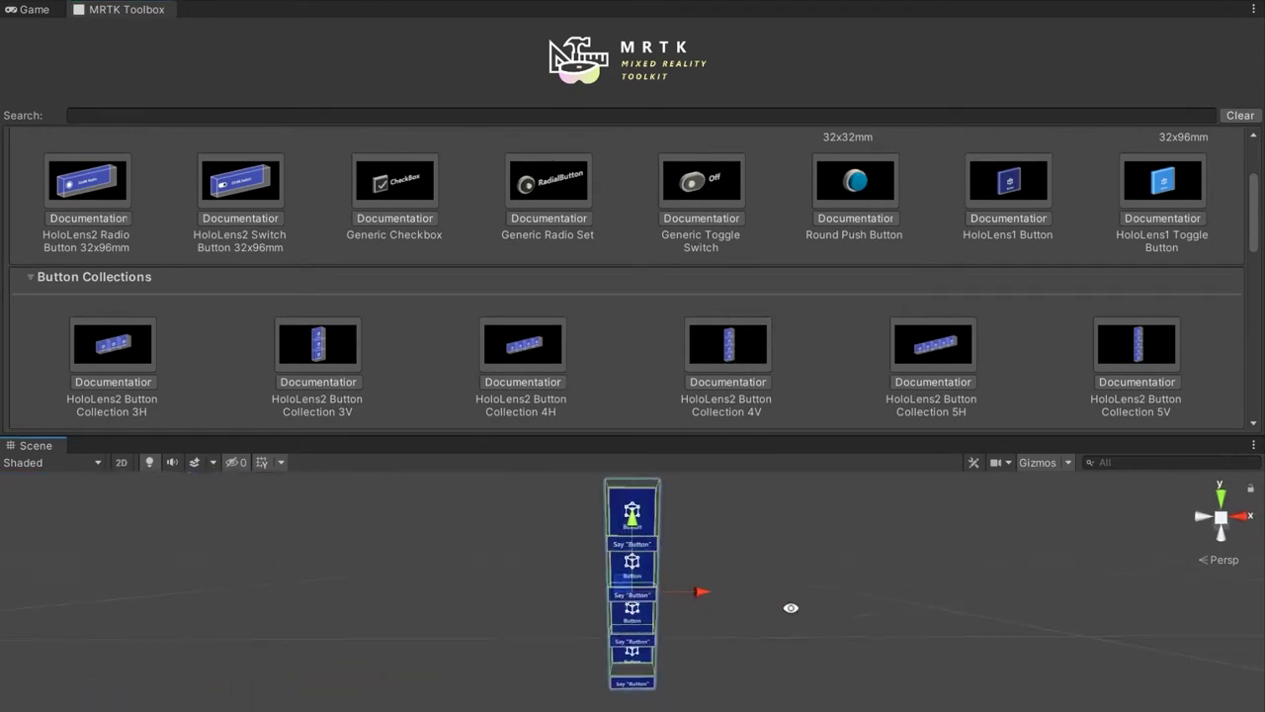
{"action": "left_click", "coordinate": [943, 354]}
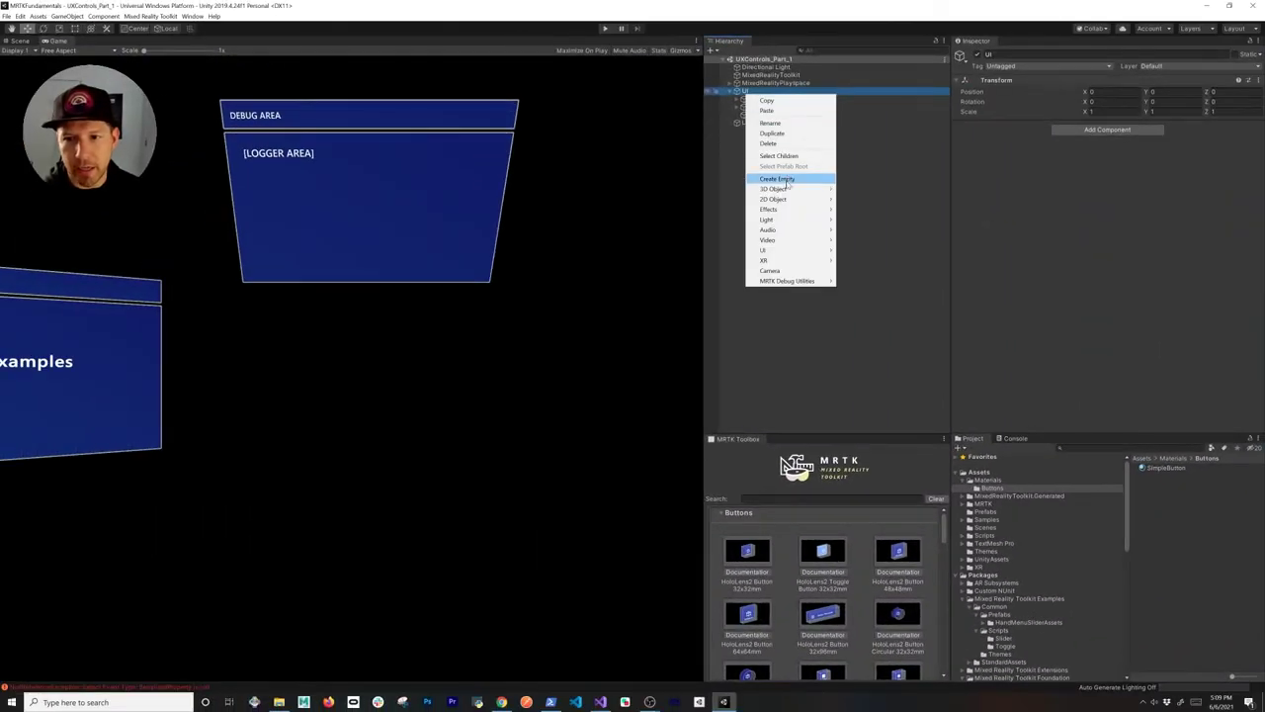
Step: Create a 3D cube as a child of the UI object and name it SimpleButton
{"action": "mouse_move", "coordinate": [786, 189]}
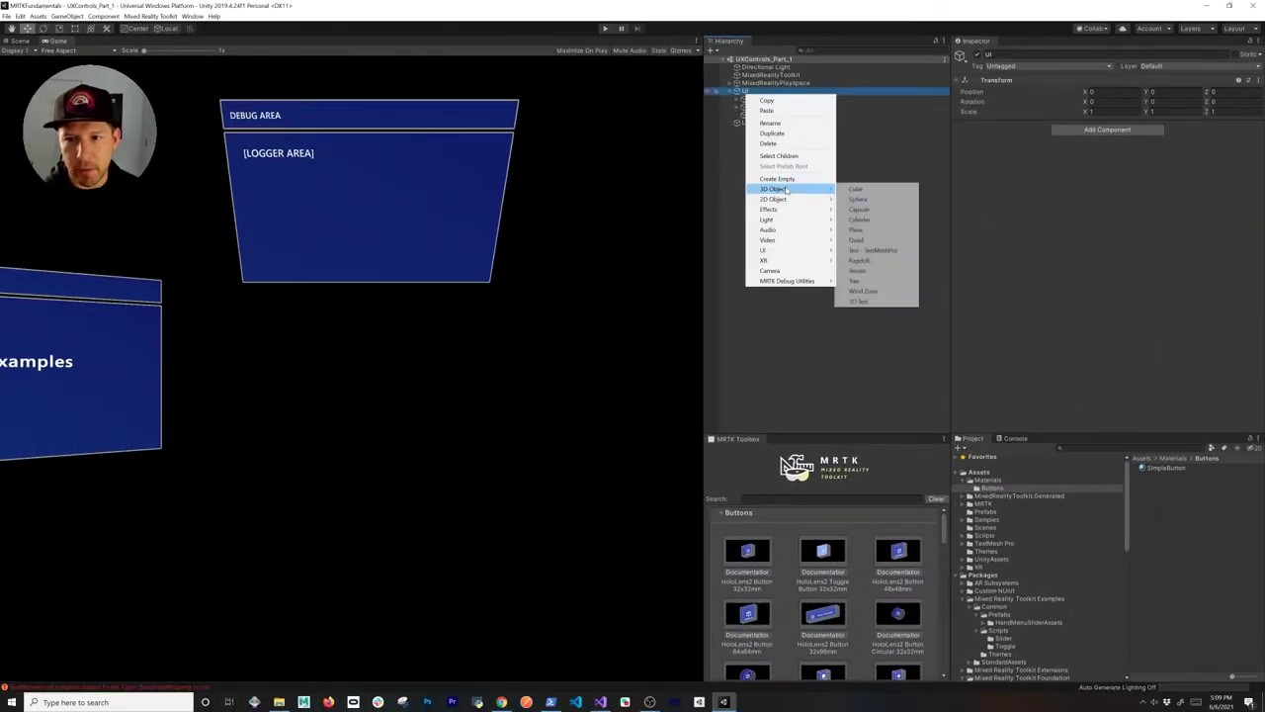
{"action": "left_click", "coordinate": [855, 190]}
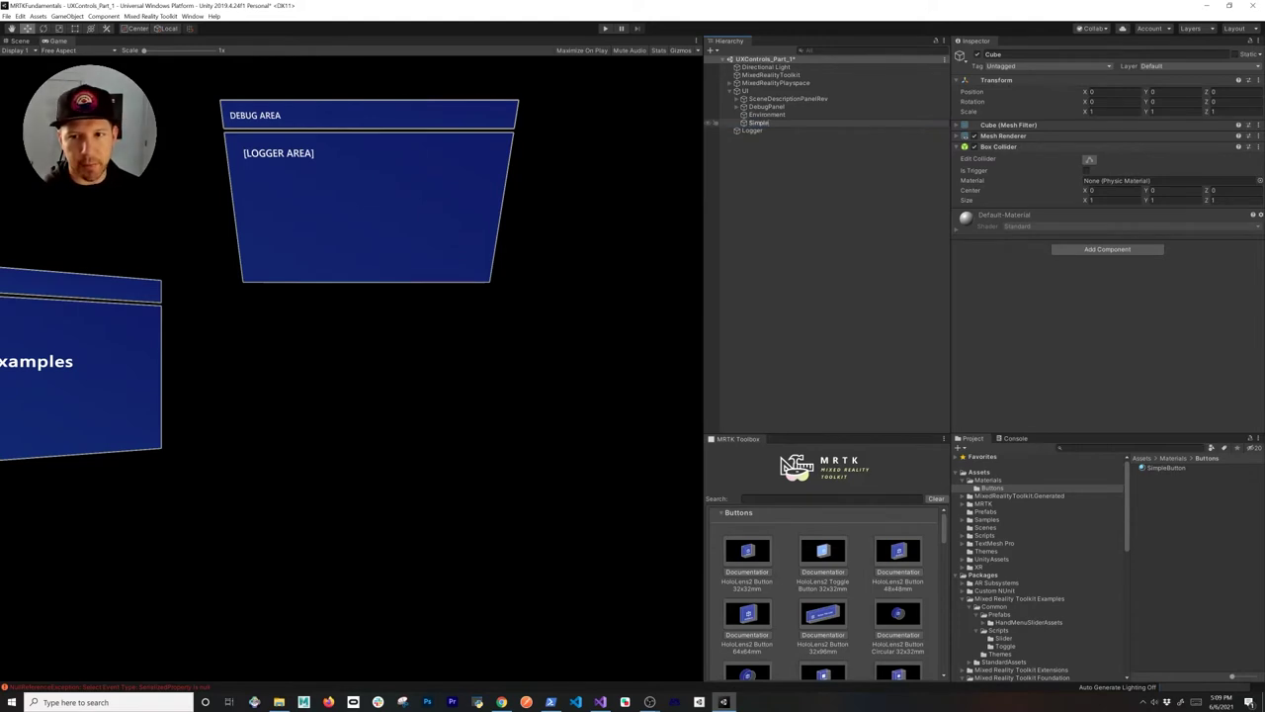
{"action": "key", "text": "Return"}
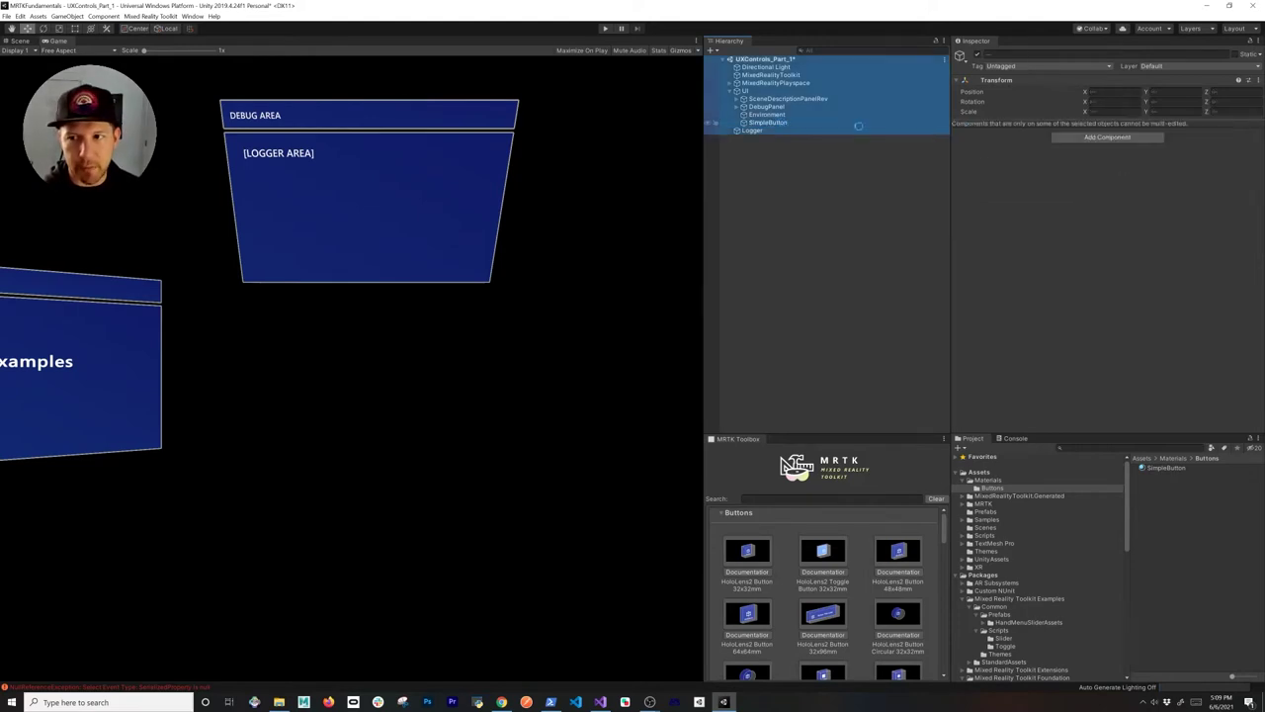
{"action": "left_click", "coordinate": [840, 130]}
{"action": "left_click", "coordinate": [843, 125]}
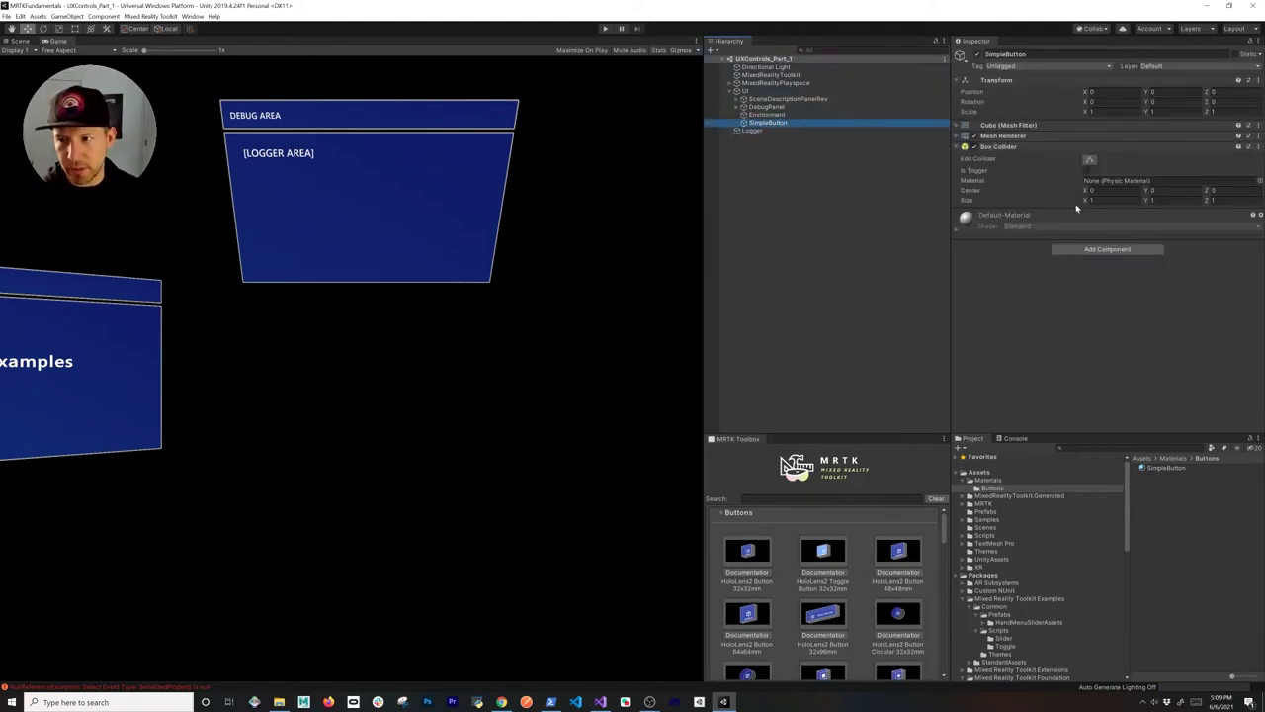
Step: Set SimpleButton's scale to 0.1 on the X, Y and Z axes
{"action": "left_click", "coordinate": [1107, 112]}
{"action": "type", "text": "0.1"}
{"action": "key", "text": "Tab"}
{"action": "type", "text": "0.1"}
{"action": "key", "text": "Tab"}
{"action": "type", "text": "0.1"}
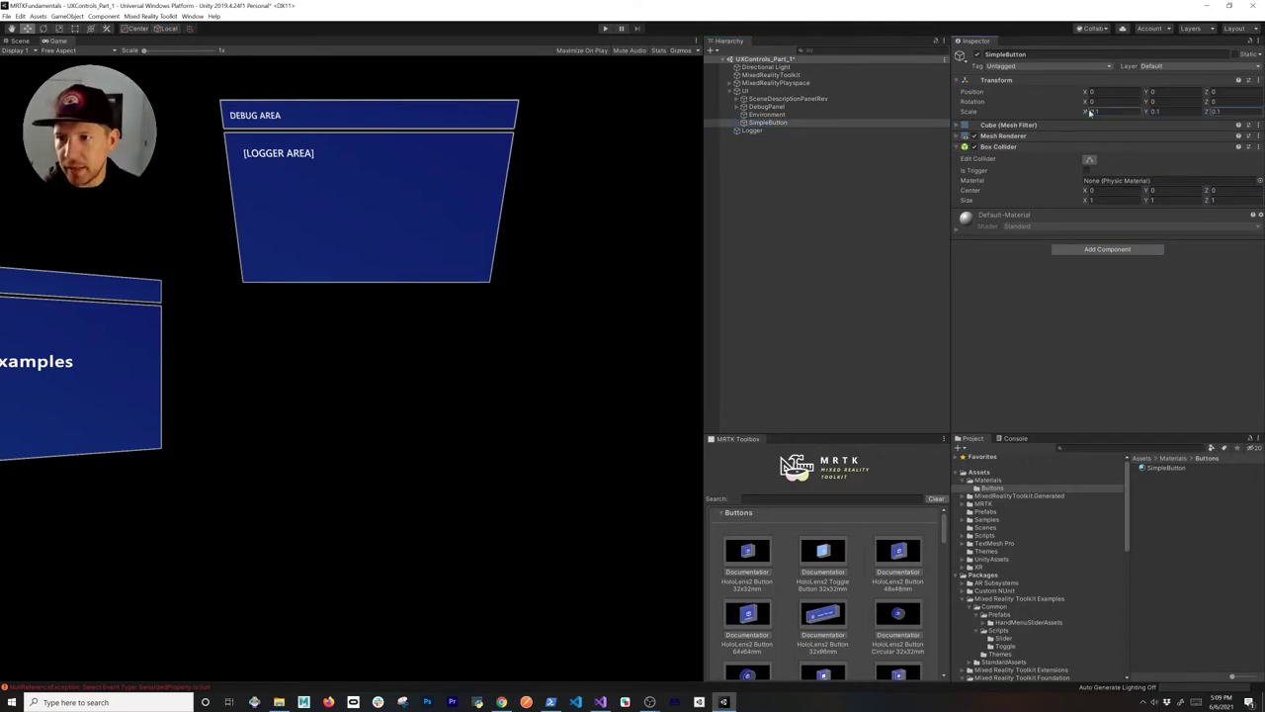
Step: Position SimpleButton at X -0.1 and Z 0.8, and frame it in the Scene view
{"action": "left_click", "coordinate": [1222, 91]}
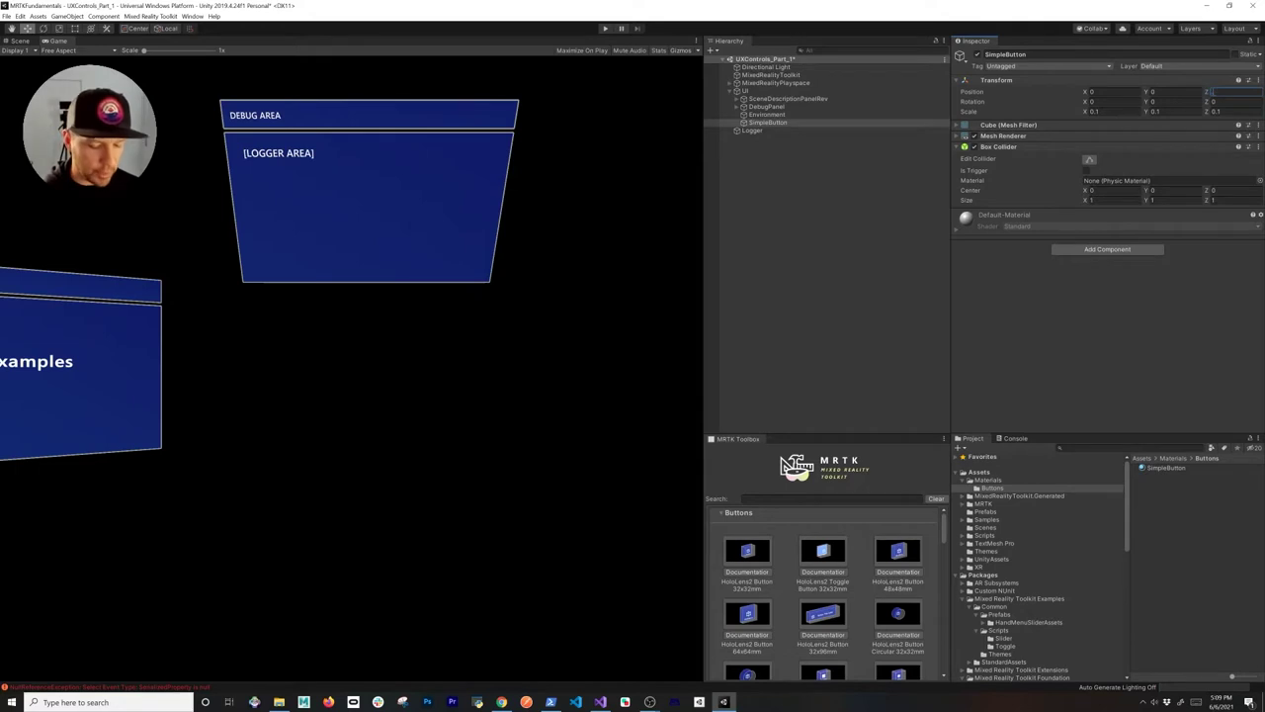
{"action": "type", "text": "0.8"}
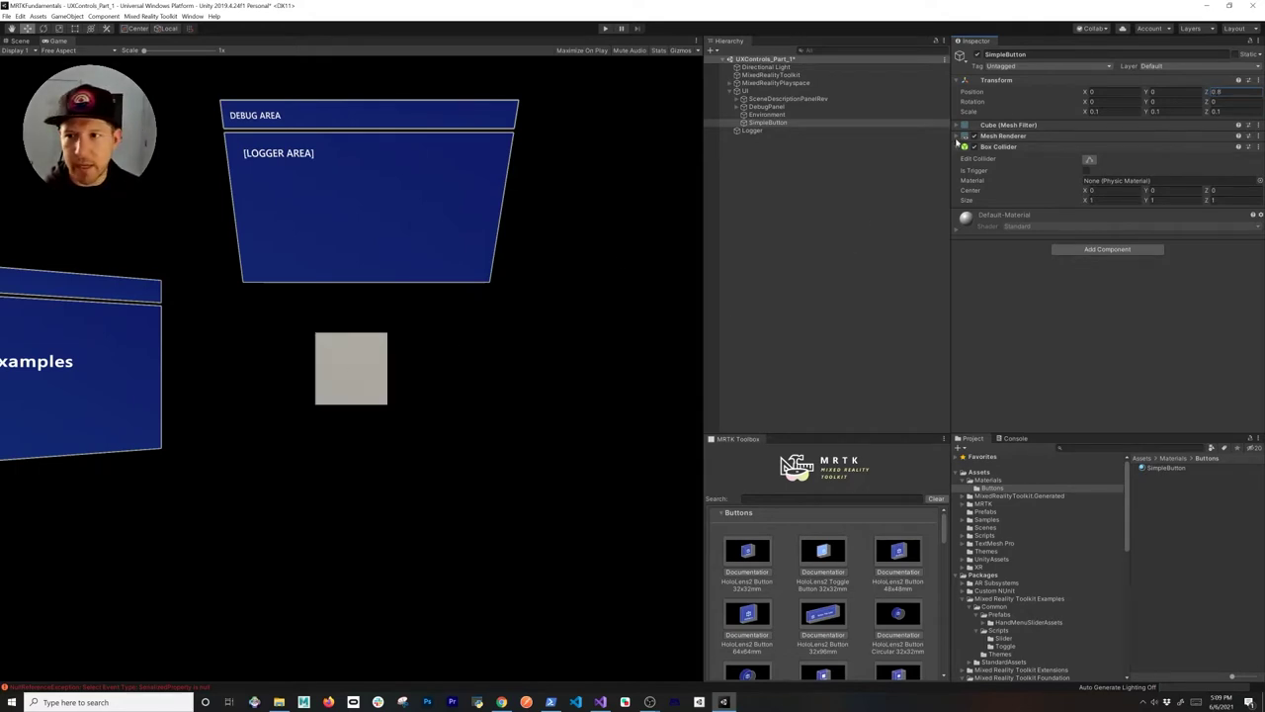
{"action": "left_click_drag", "start_coordinate": [1087, 93], "coordinate": [1084, 96]}
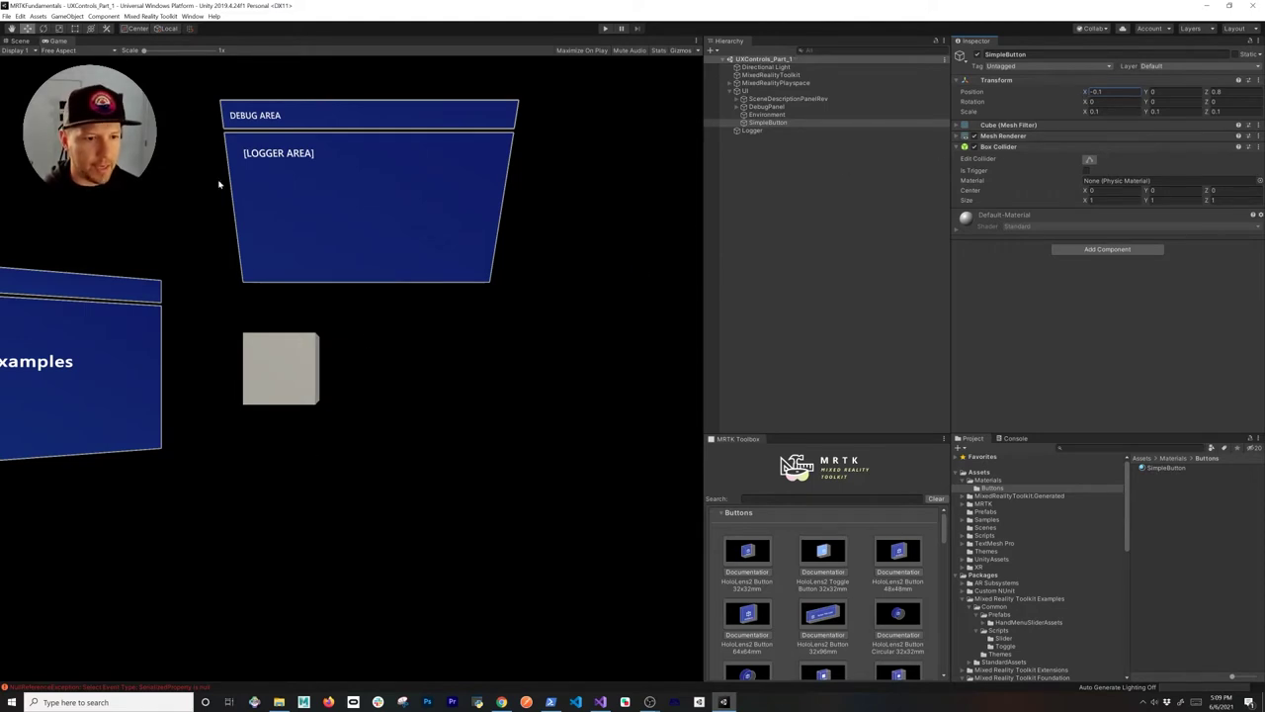
{"action": "key", "text": "ctrl+1"}
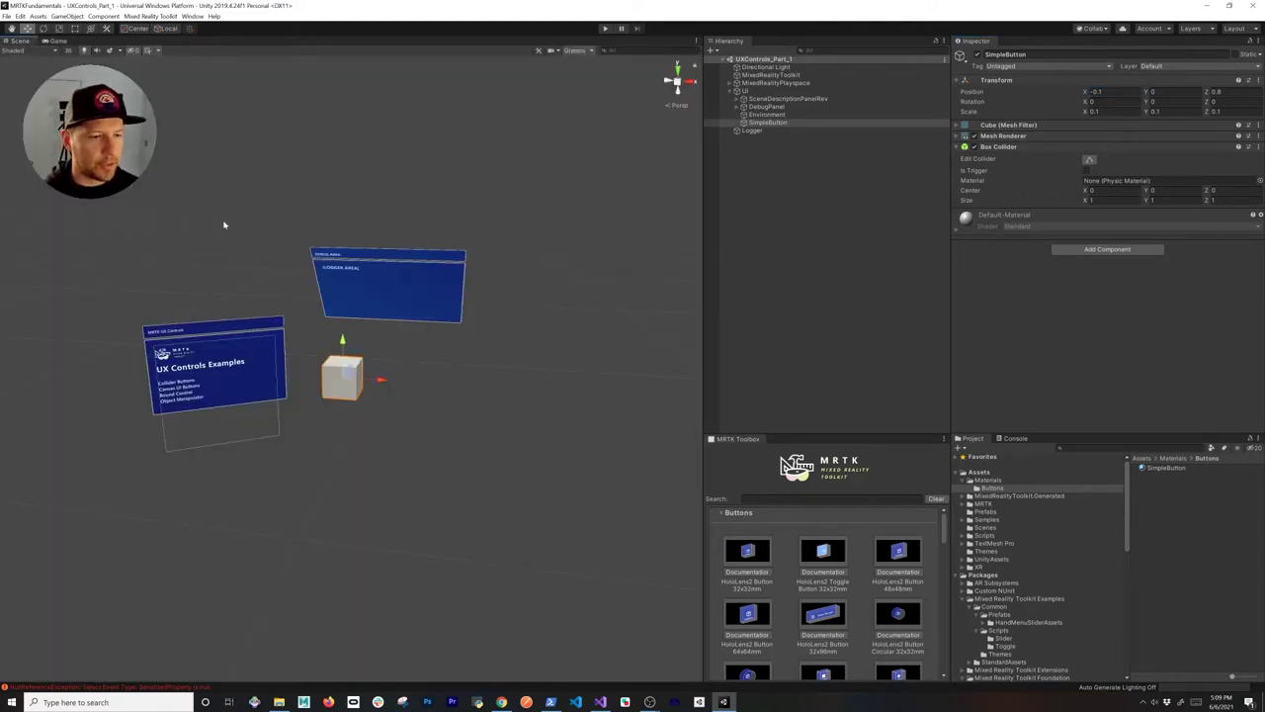
{"action": "right_click_drag", "start_coordinate": [246, 263], "coordinate": [312, 286]}
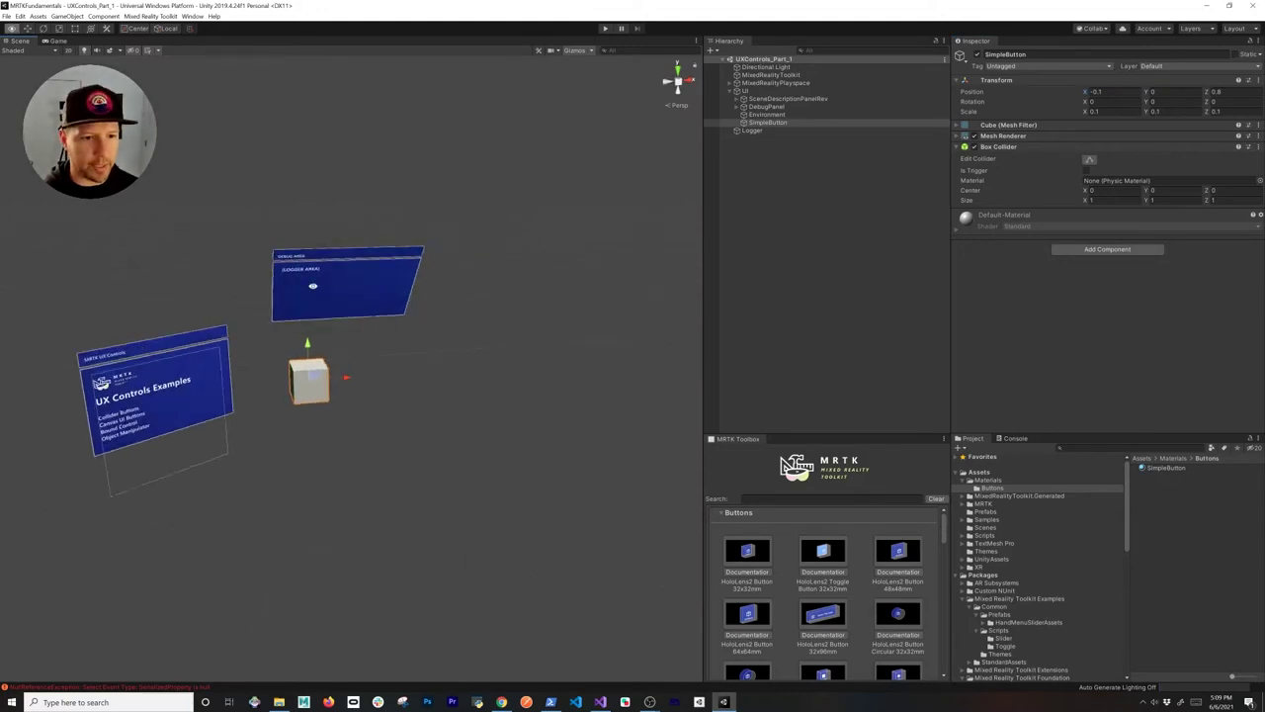
{"action": "key", "text": "f"}
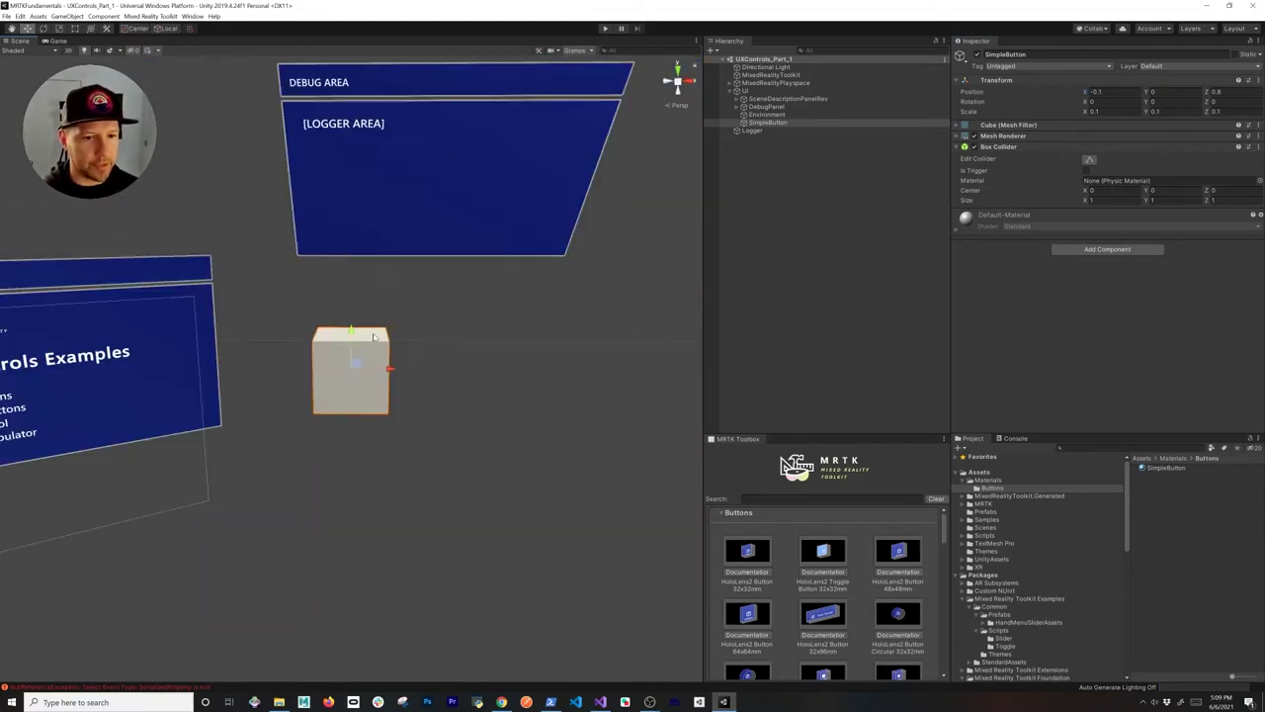
Step: Inspect the SimpleButton material in Materials/Buttons and the Mixed Reality Toolkit shaders available for it
{"action": "left_click", "coordinate": [1018, 481]}
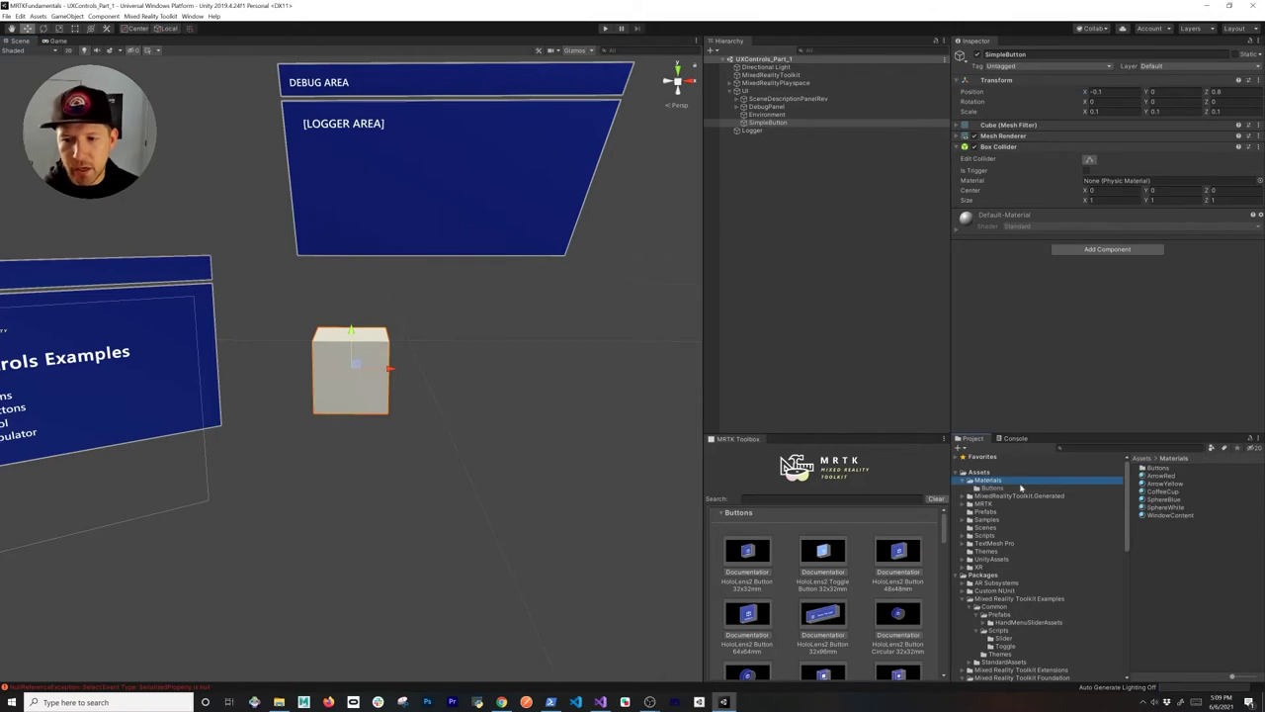
{"action": "double_click", "coordinate": [1157, 468]}
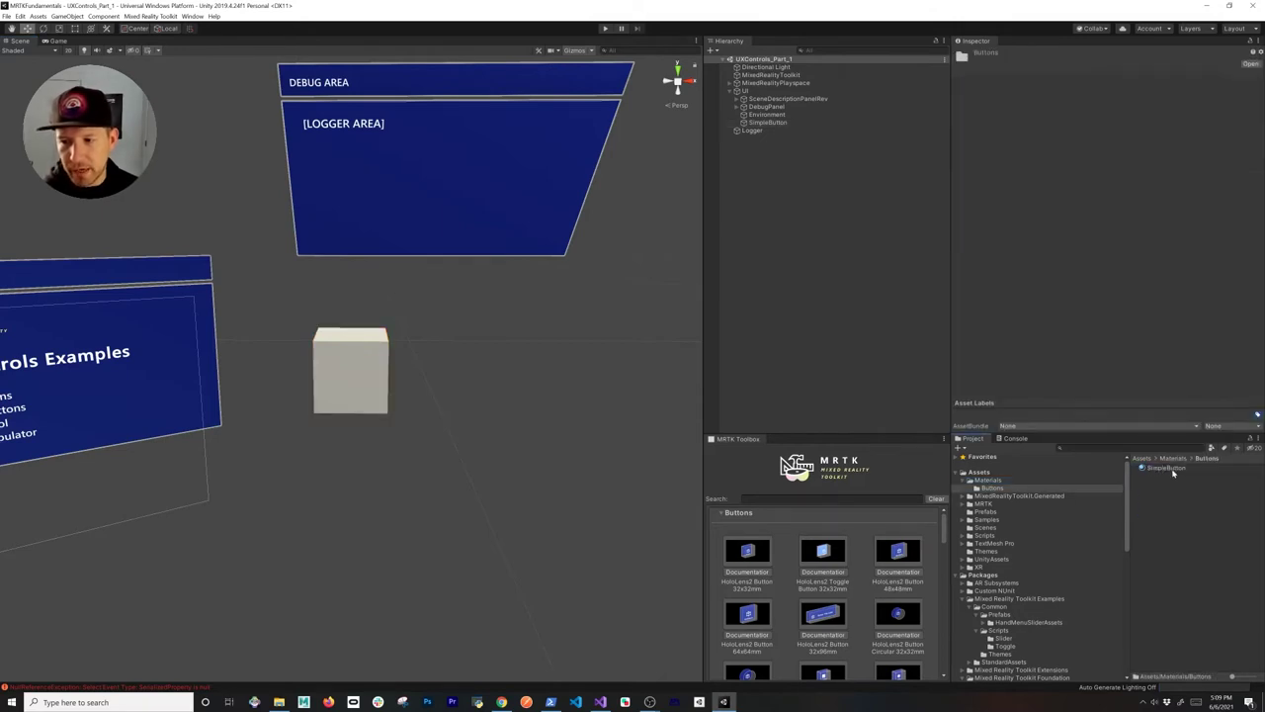
{"action": "left_click", "coordinate": [1152, 468]}
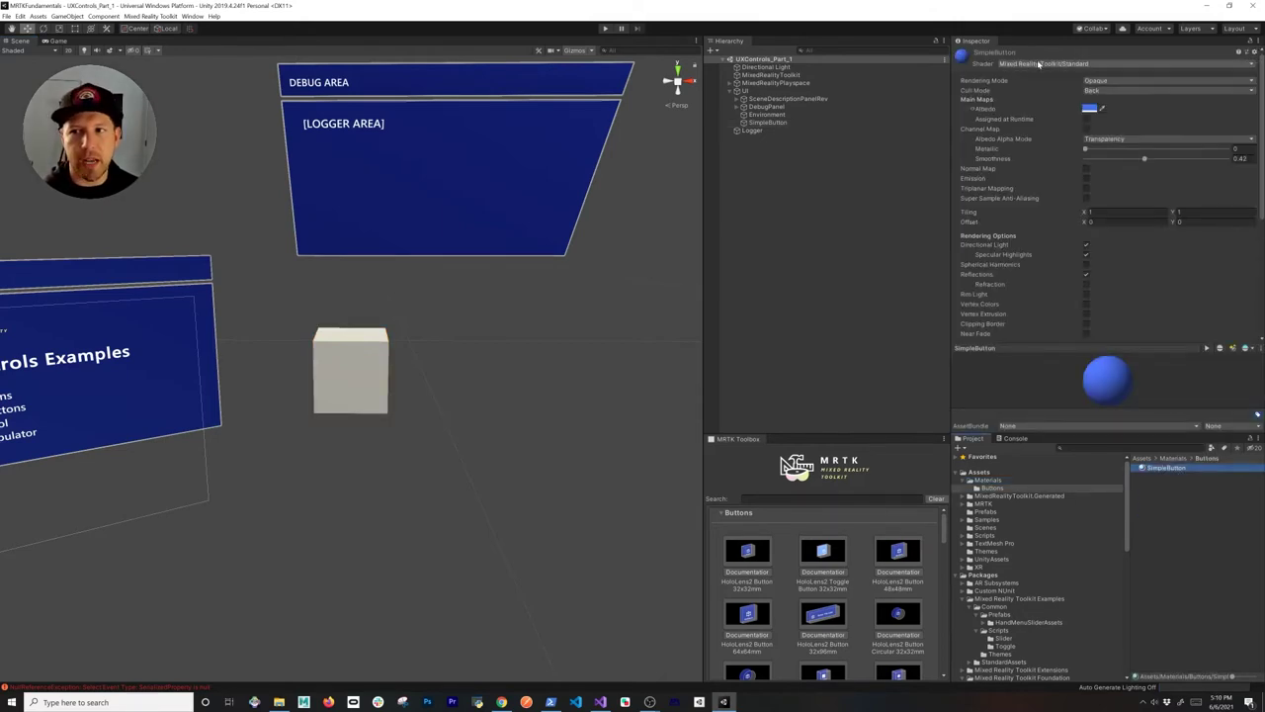
{"action": "left_click", "coordinate": [1080, 65]}
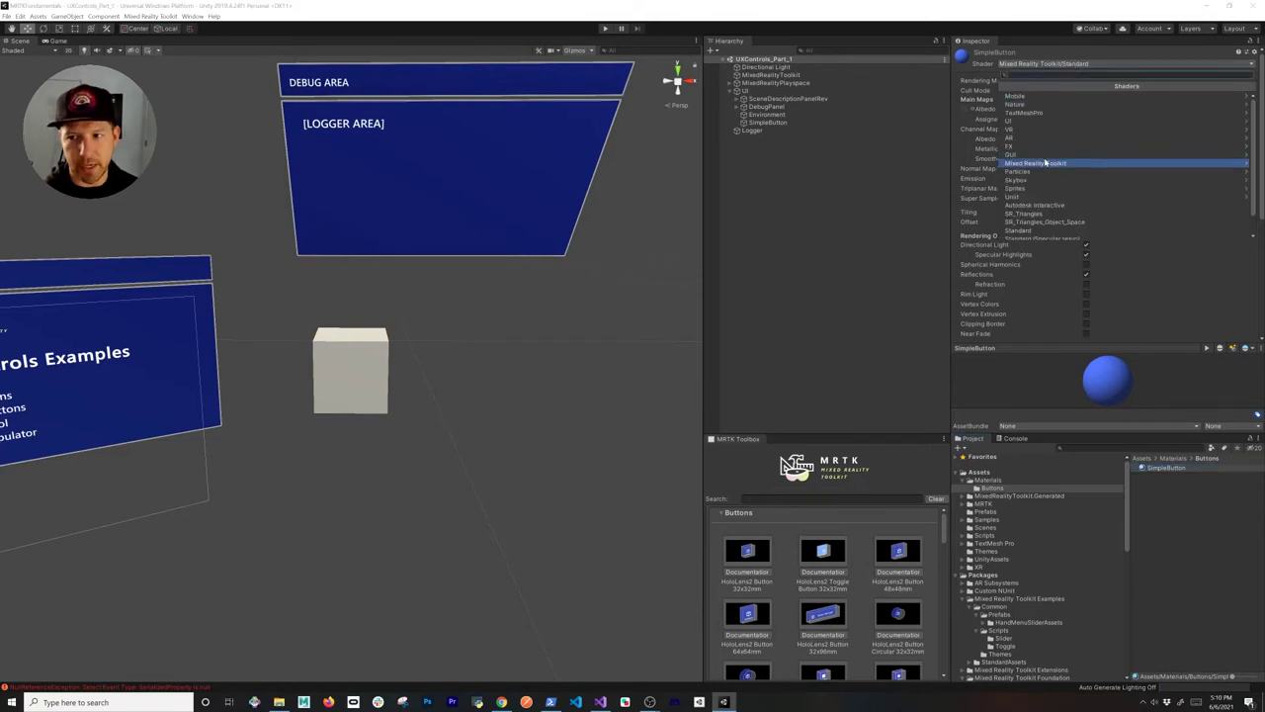
{"action": "left_click", "coordinate": [1045, 163]}
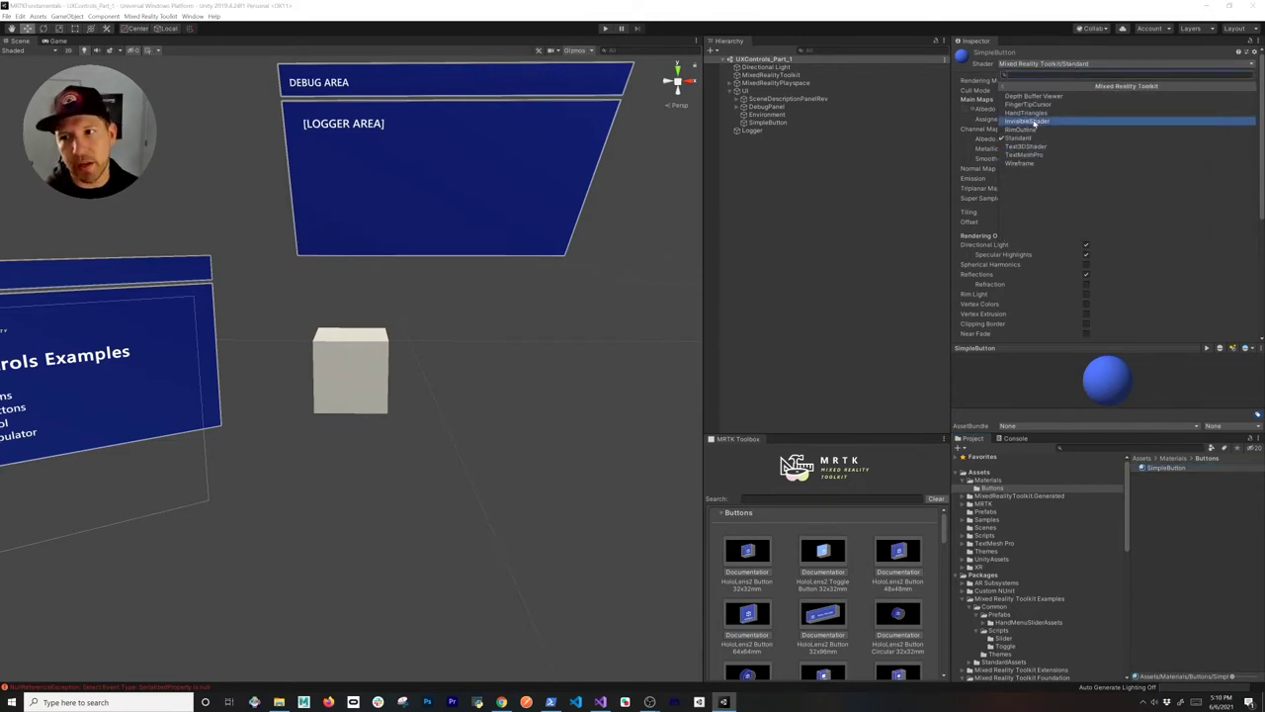
{"action": "left_click", "coordinate": [1025, 32]}
Step: Apply the SimpleButton material to the cube and shift the cube to X -0.1309
{"action": "left_click_drag", "start_coordinate": [1164, 467], "coordinate": [367, 374]}
{"action": "left_click", "coordinate": [371, 364]}
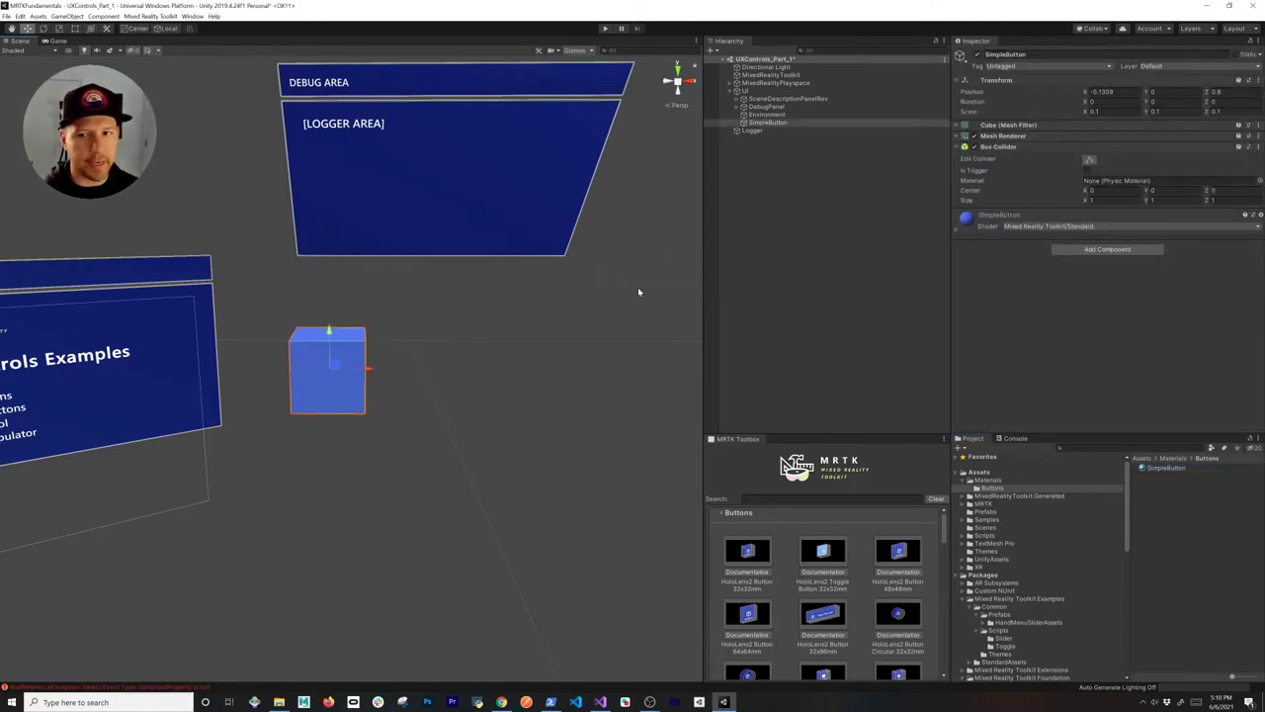
Step: Add a PressableButton component to SimpleButton and save the scene
{"action": "left_click", "coordinate": [1058, 250]}
{"action": "type", "text": "pre"}
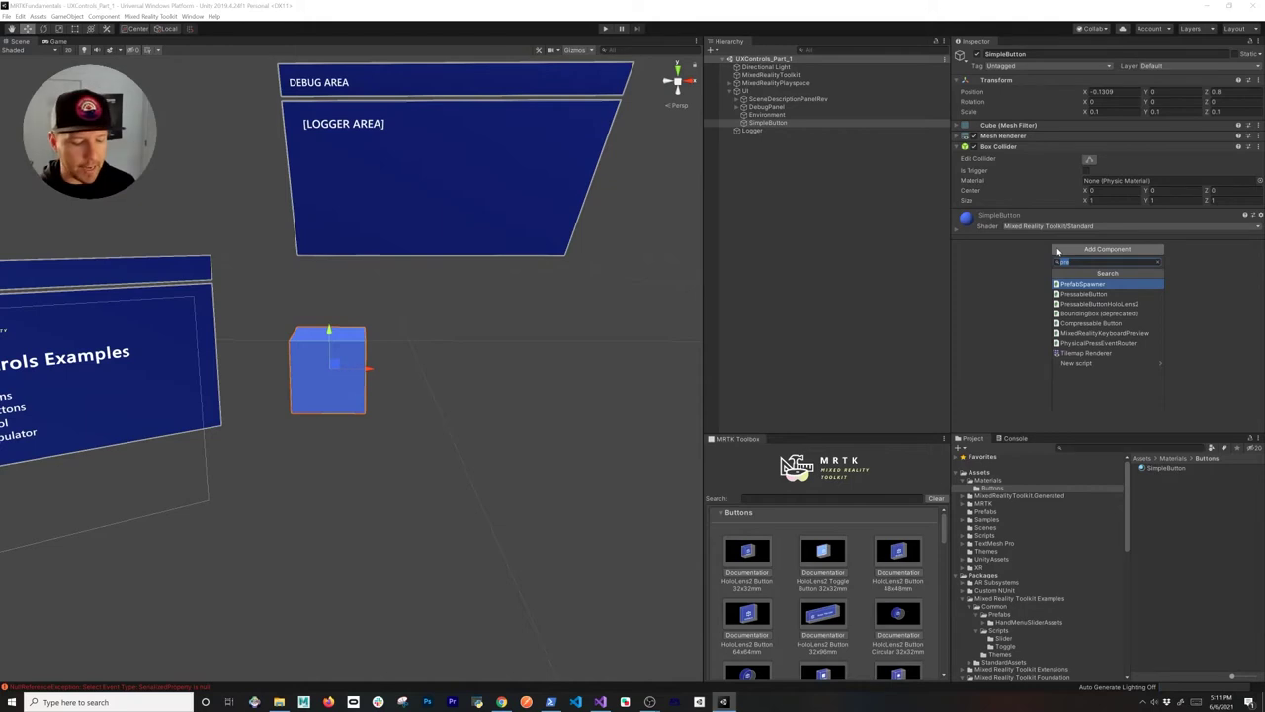
{"action": "type", "text": "ss"}
{"action": "key", "text": "Return"}
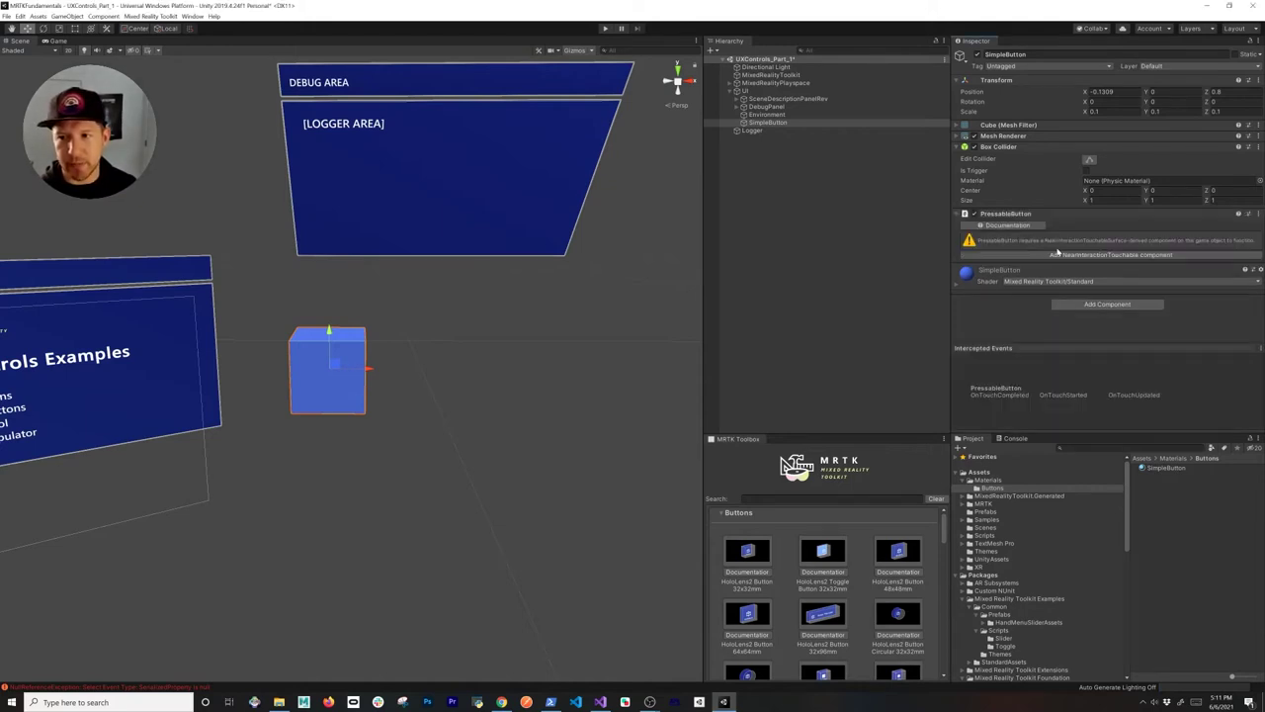
{"action": "key", "text": "ctrl+s"}
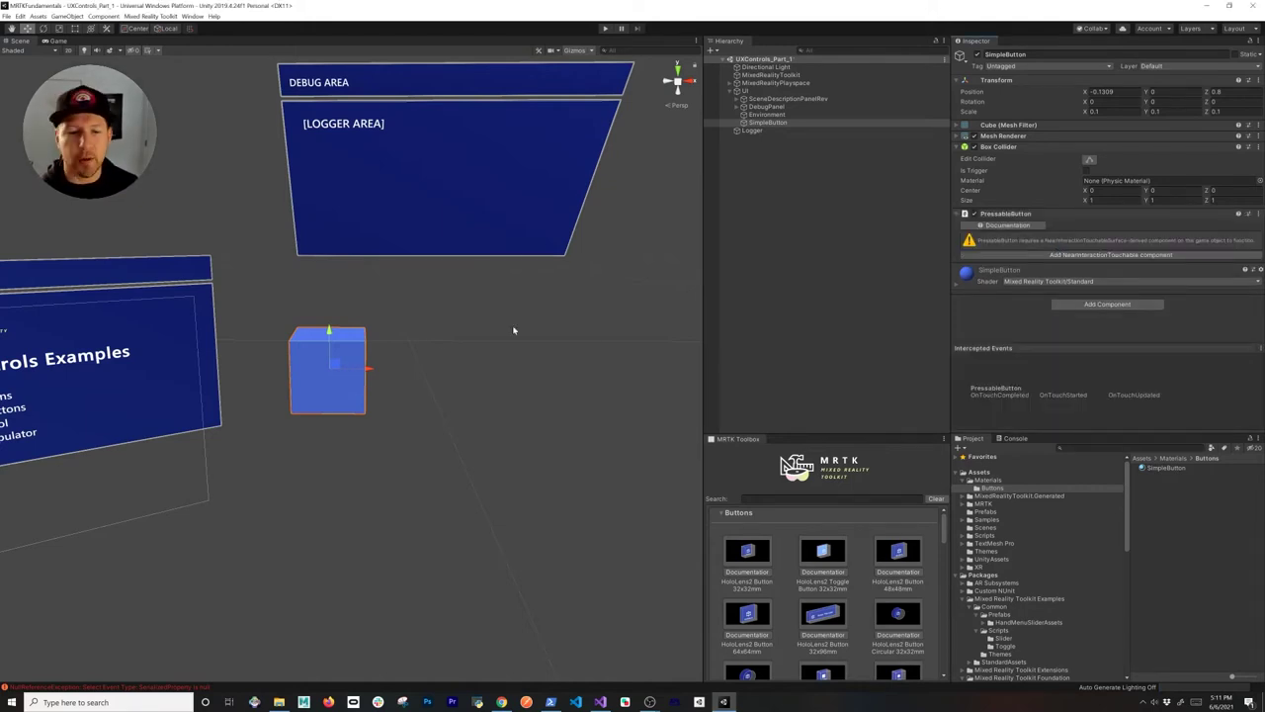
Step: Add the required NearInteractionTouchable component and assign SimpleButton as the Moving Button Visuals
{"action": "left_click", "coordinate": [1052, 255]}
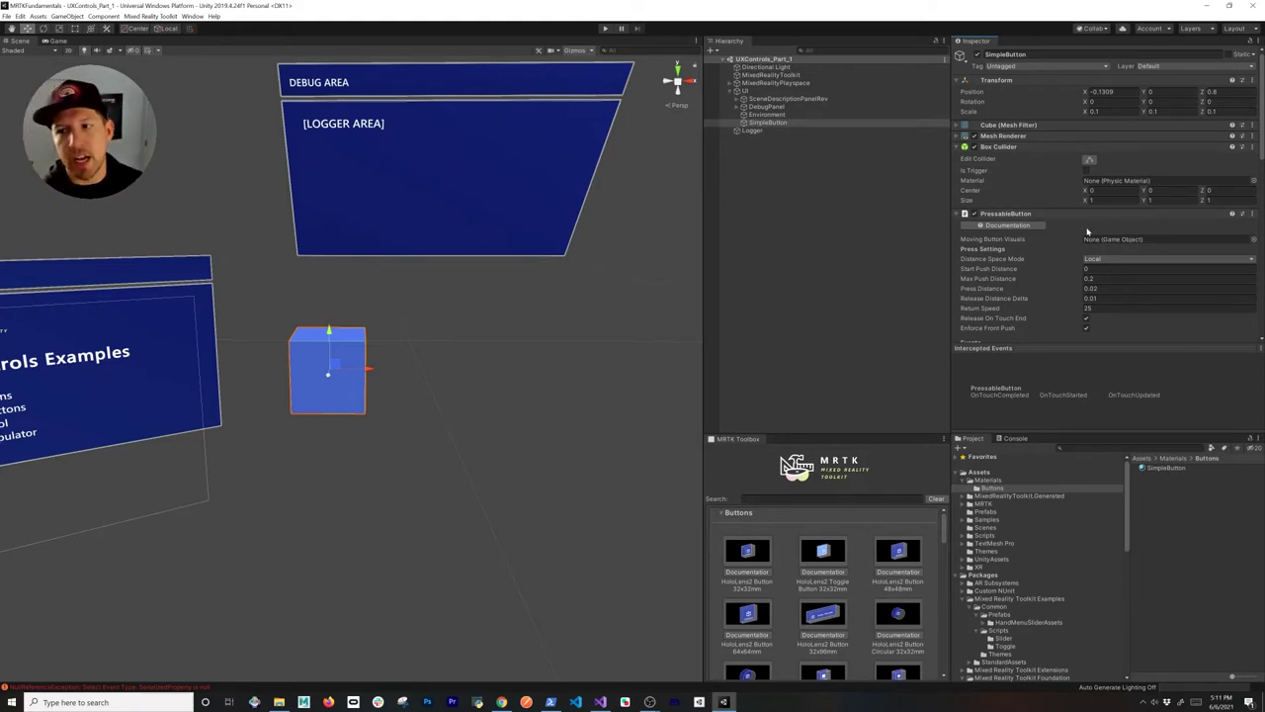
{"action": "left_click_drag", "start_coordinate": [767, 123], "coordinate": [1109, 247]}
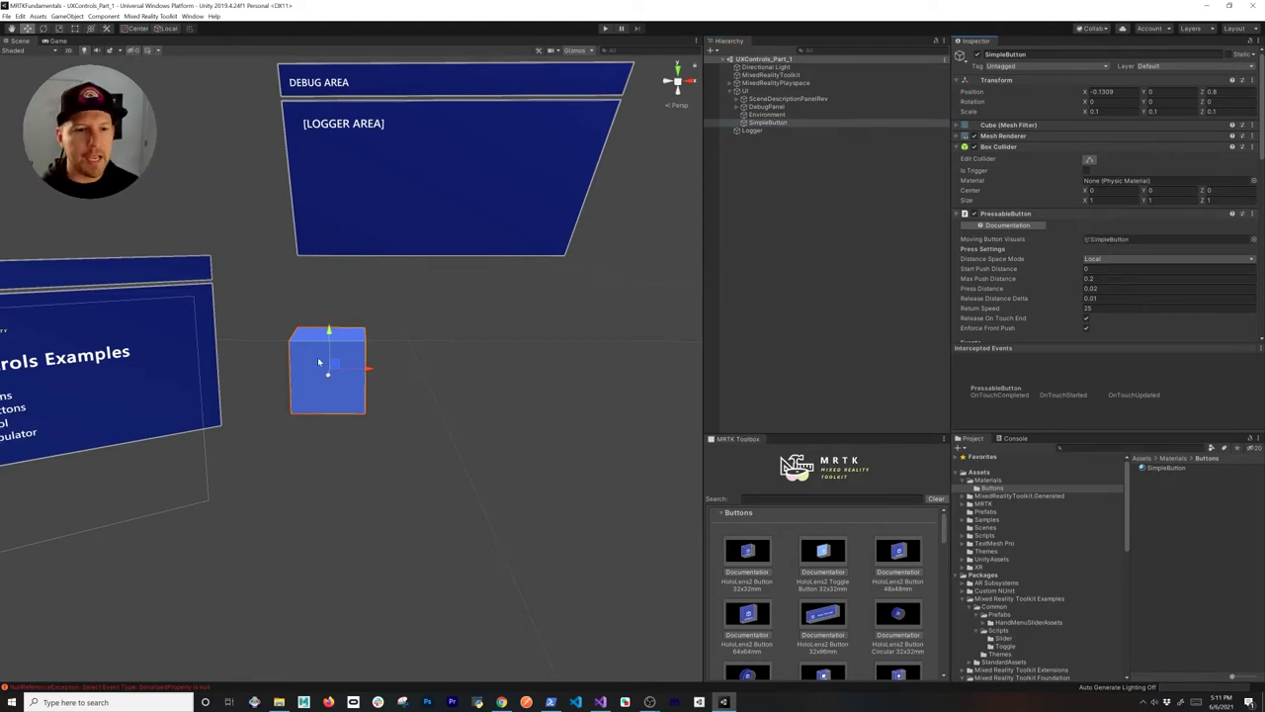
Step: Examine the PressableButton press settings and events, the NearInteractionTouchable settings, and the cube up close
{"action": "scroll", "coordinate": [1054, 297], "scroll_direction": "down", "scroll_amount": 3}
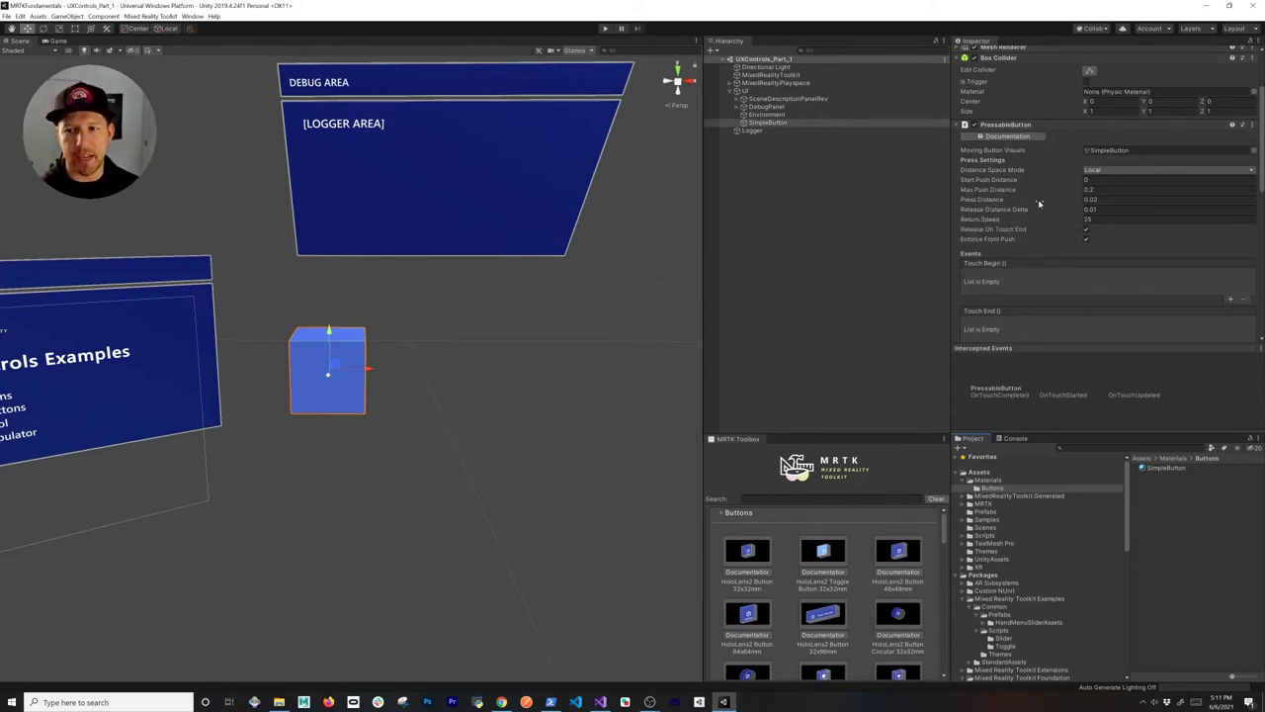
{"action": "scroll", "coordinate": [1064, 252], "scroll_direction": "down", "scroll_amount": 6}
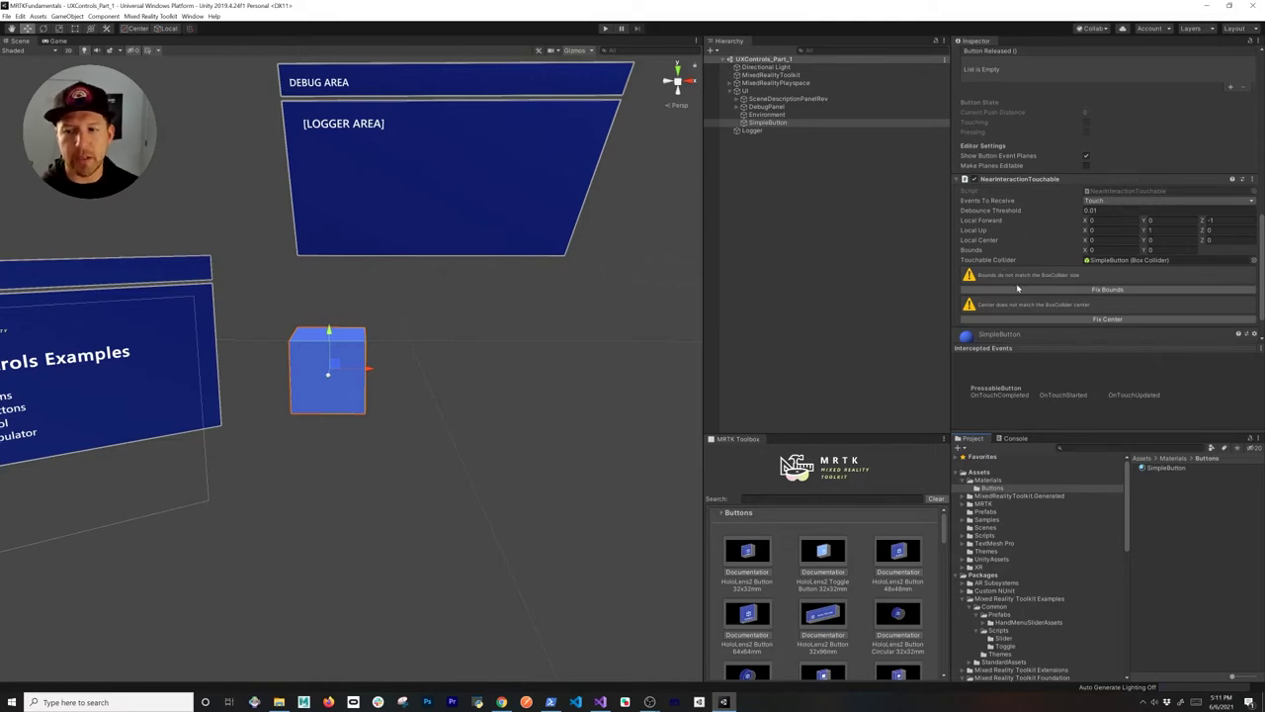
{"action": "left_click_drag", "start_coordinate": [395, 316], "coordinate": [466, 317], "text": "alt"}
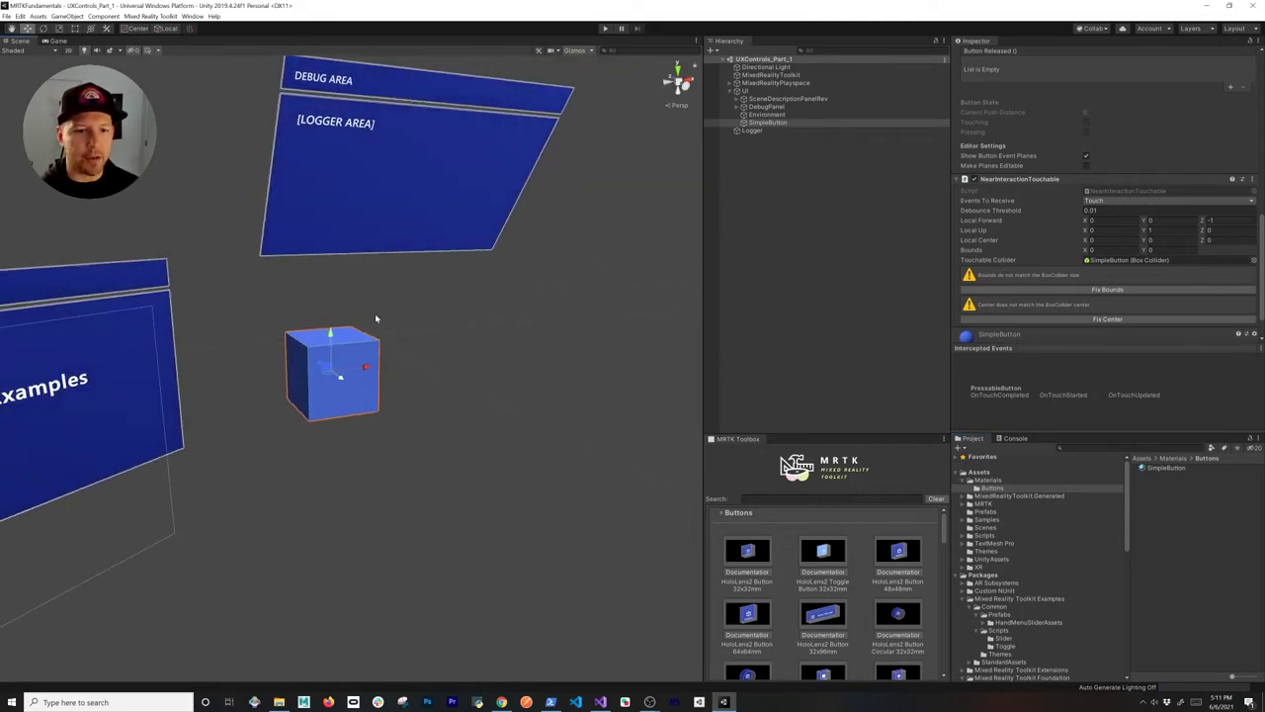
{"action": "scroll", "coordinate": [373, 326], "scroll_direction": "up", "scroll_amount": 5}
{"action": "left_click_drag", "start_coordinate": [363, 334], "coordinate": [531, 294], "text": "alt"}
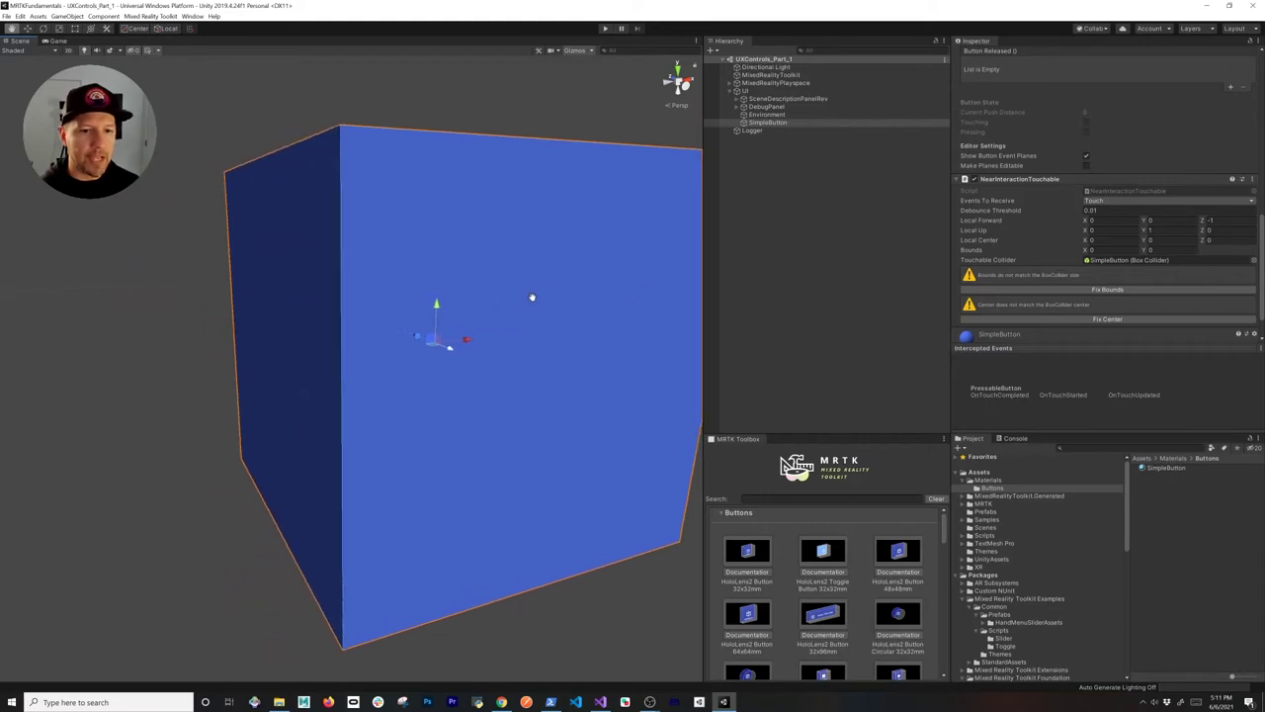
{"action": "left_click_drag", "start_coordinate": [474, 328], "coordinate": [704, 283], "text": "alt"}
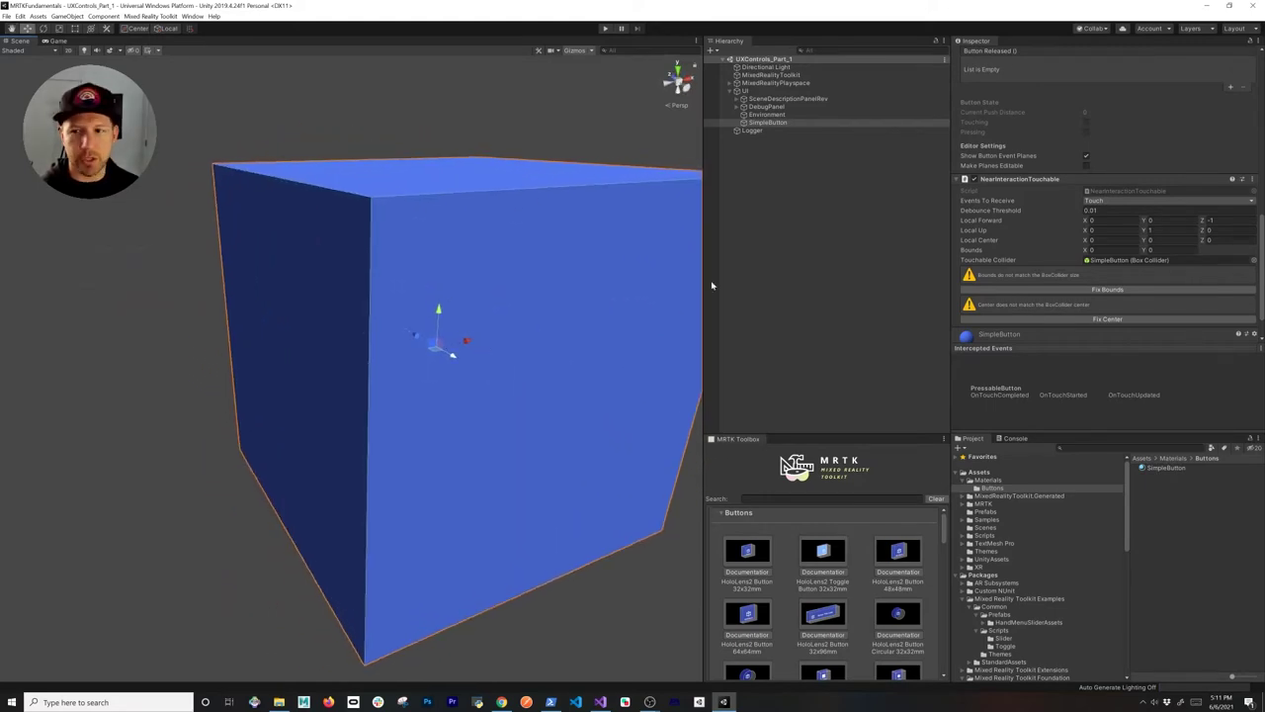
{"action": "scroll", "coordinate": [1038, 193], "scroll_direction": "up", "scroll_amount": 10}
{"action": "scroll", "coordinate": [1042, 203], "scroll_direction": "down", "scroll_amount": 10}
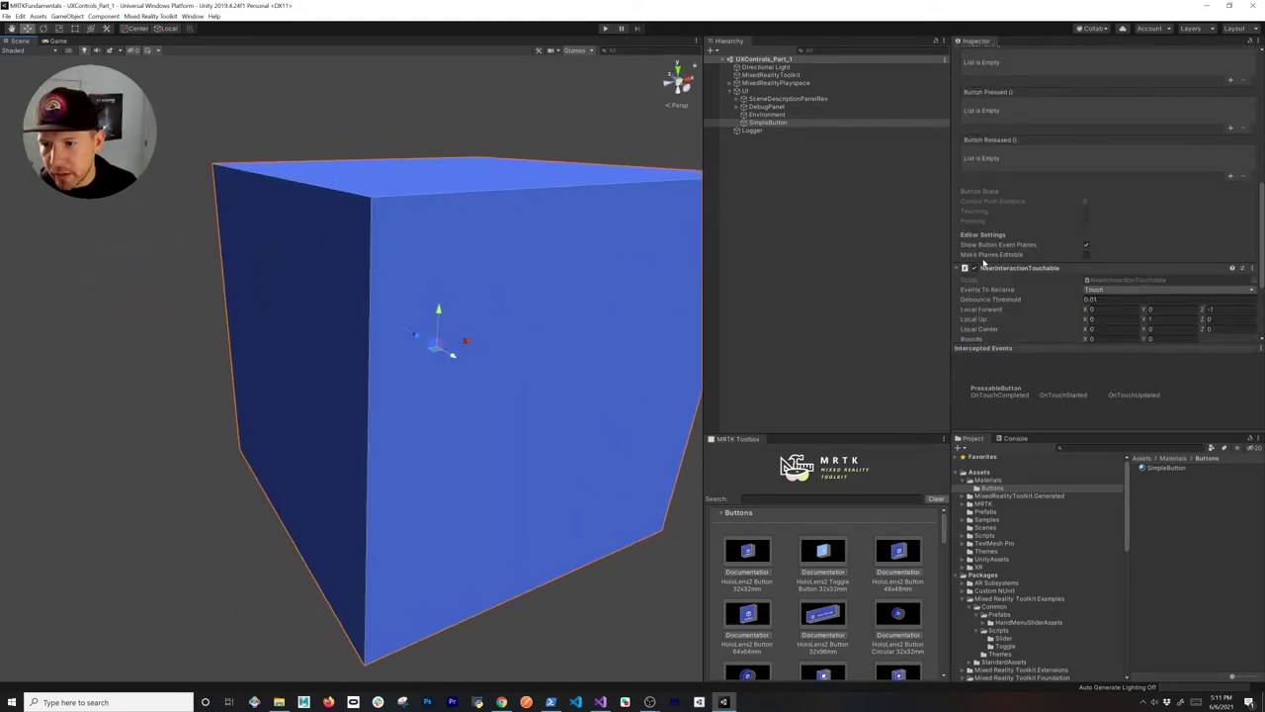
Step: Make the PressableButton's planes editable and fix the NearInteractionTouchable's bounds and center to match the box collider
{"action": "left_click", "coordinate": [1087, 254]}
{"action": "left_click_drag", "start_coordinate": [636, 280], "coordinate": [511, 293], "text": "alt"}
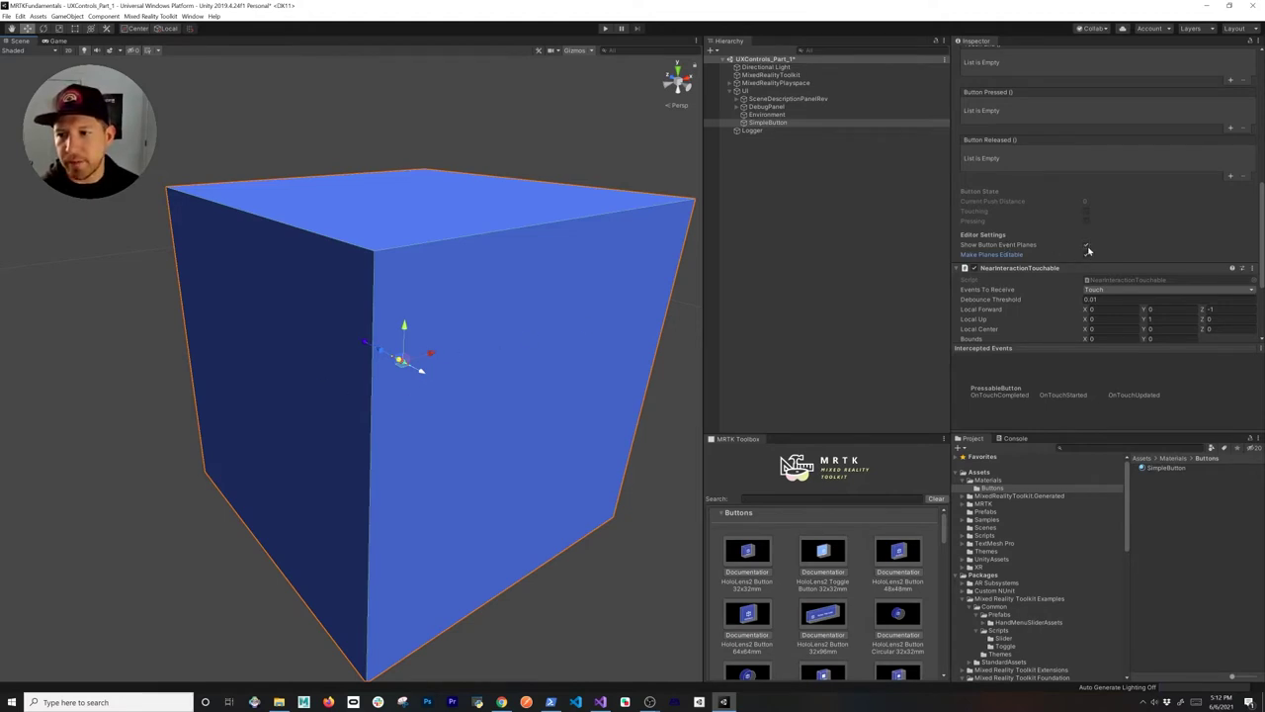
{"action": "scroll", "coordinate": [1087, 251], "scroll_direction": "down", "scroll_amount": 3}
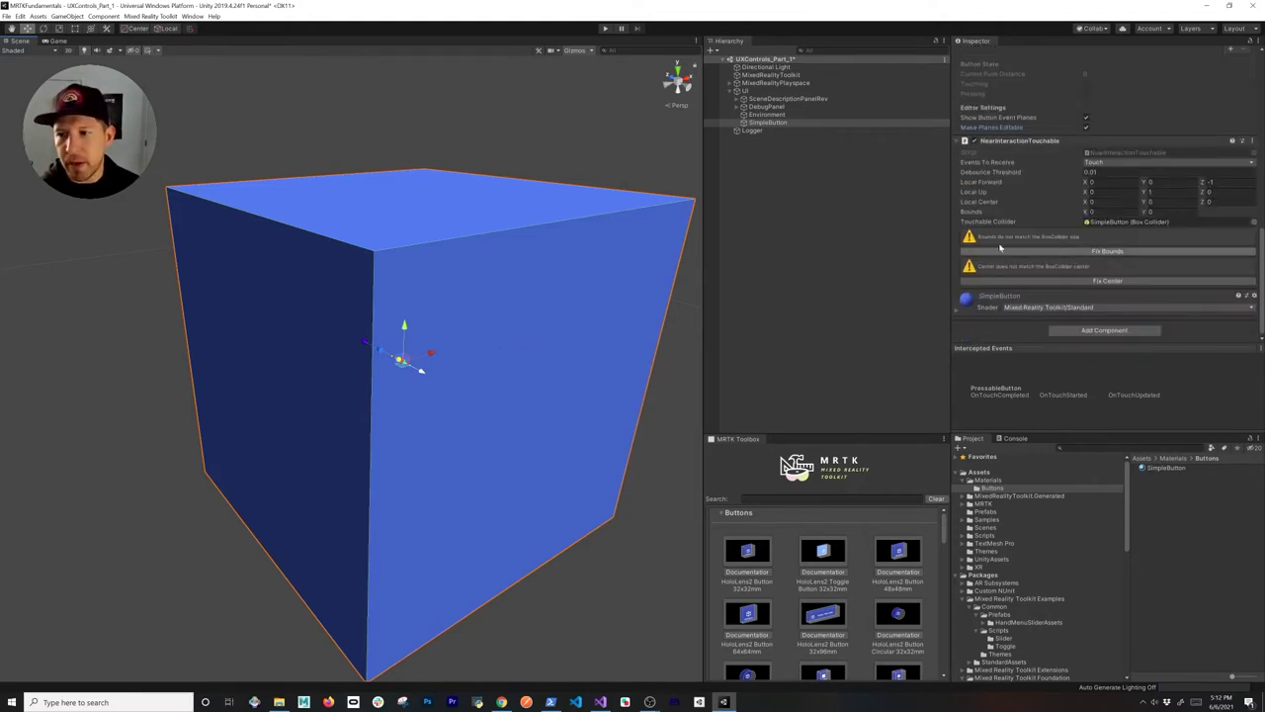
{"action": "left_click", "coordinate": [1106, 253]}
{"action": "left_click", "coordinate": [1104, 281]}
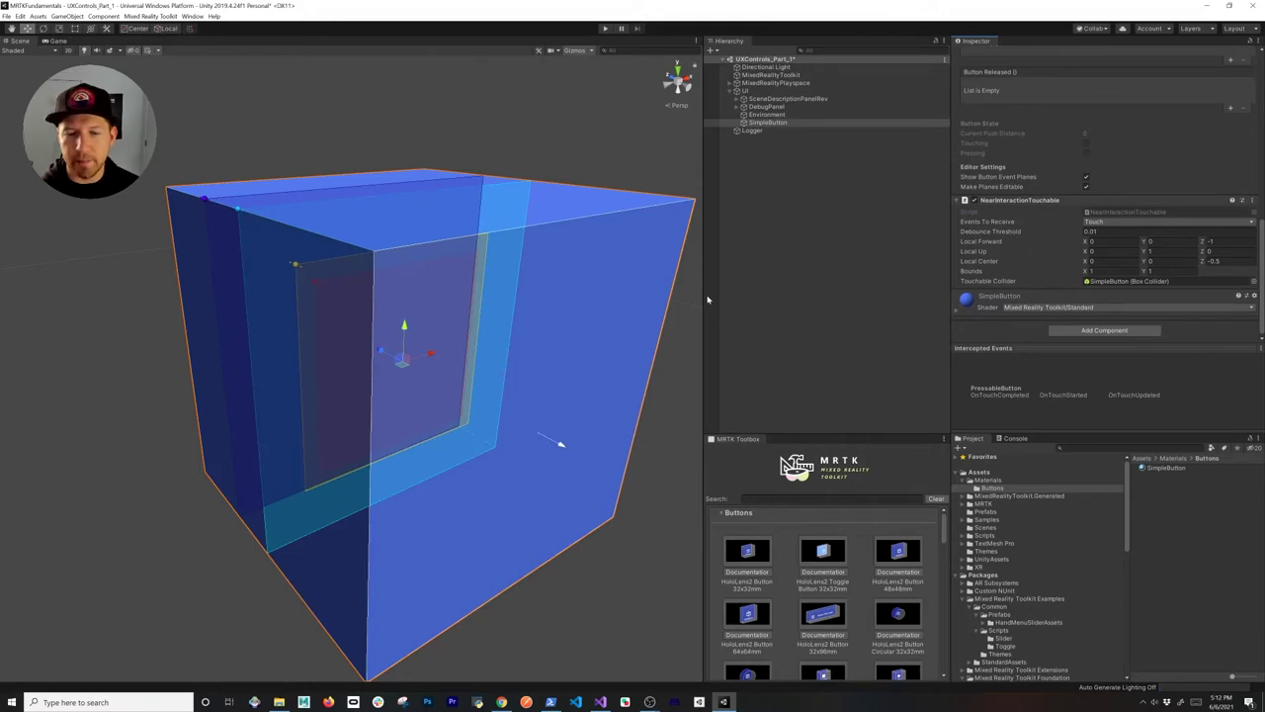
{"action": "left_click_drag", "start_coordinate": [509, 302], "coordinate": [504, 271], "text": "alt"}
{"action": "scroll", "coordinate": [1061, 226], "scroll_direction": "up", "scroll_amount": 3}
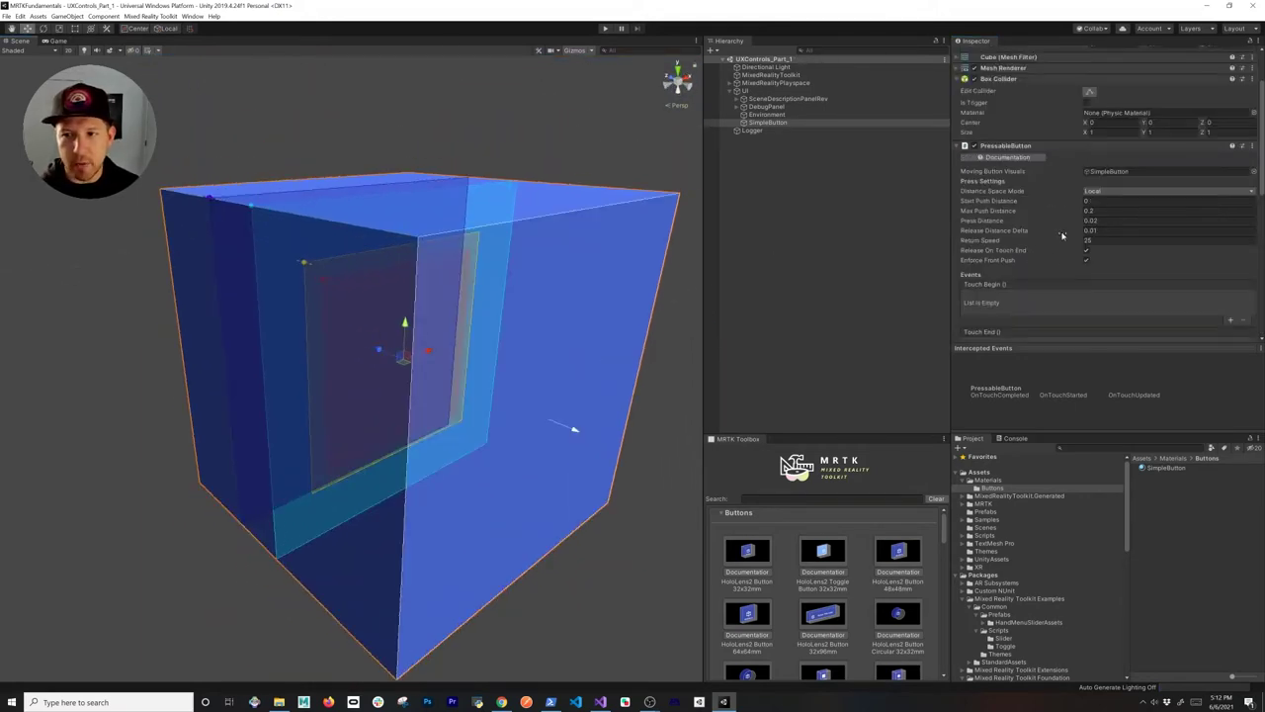
Step: Run the scene, test pushing the cube with the simulated right hand, and stop play mode
{"action": "left_click", "coordinate": [604, 30]}
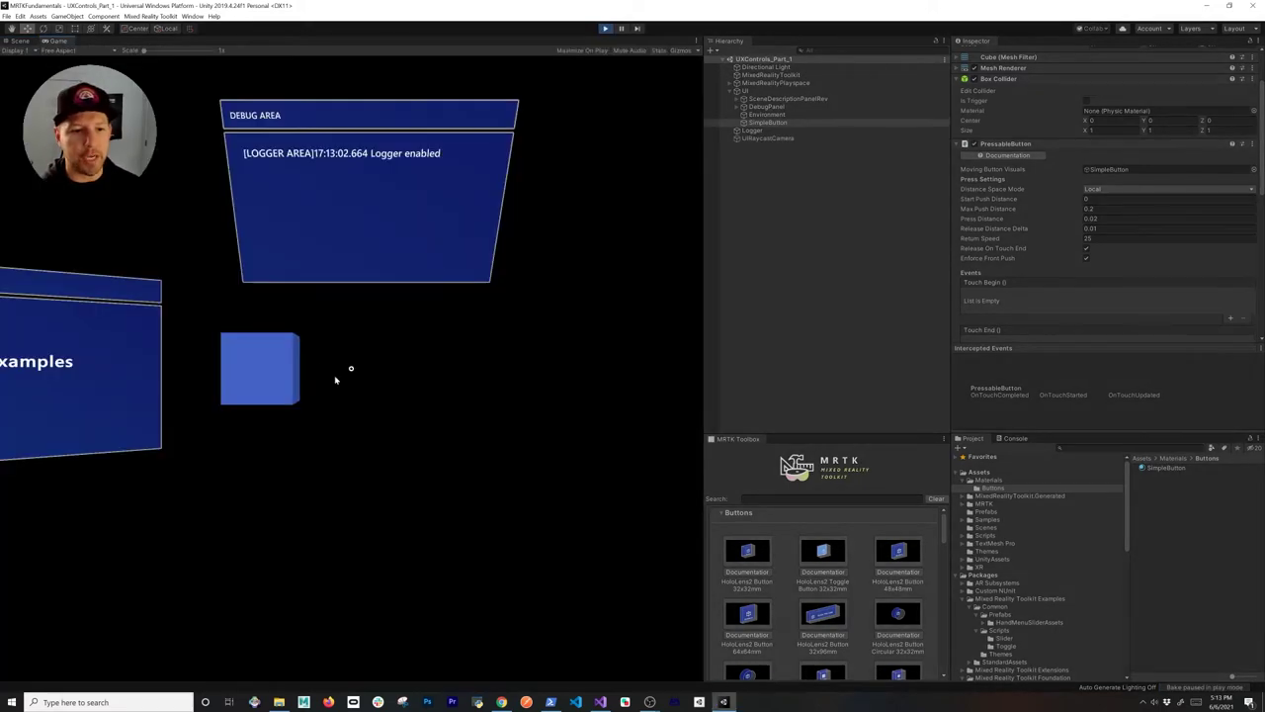
{"action": "key", "text": "space"}
{"action": "left_click", "coordinate": [302, 464]}
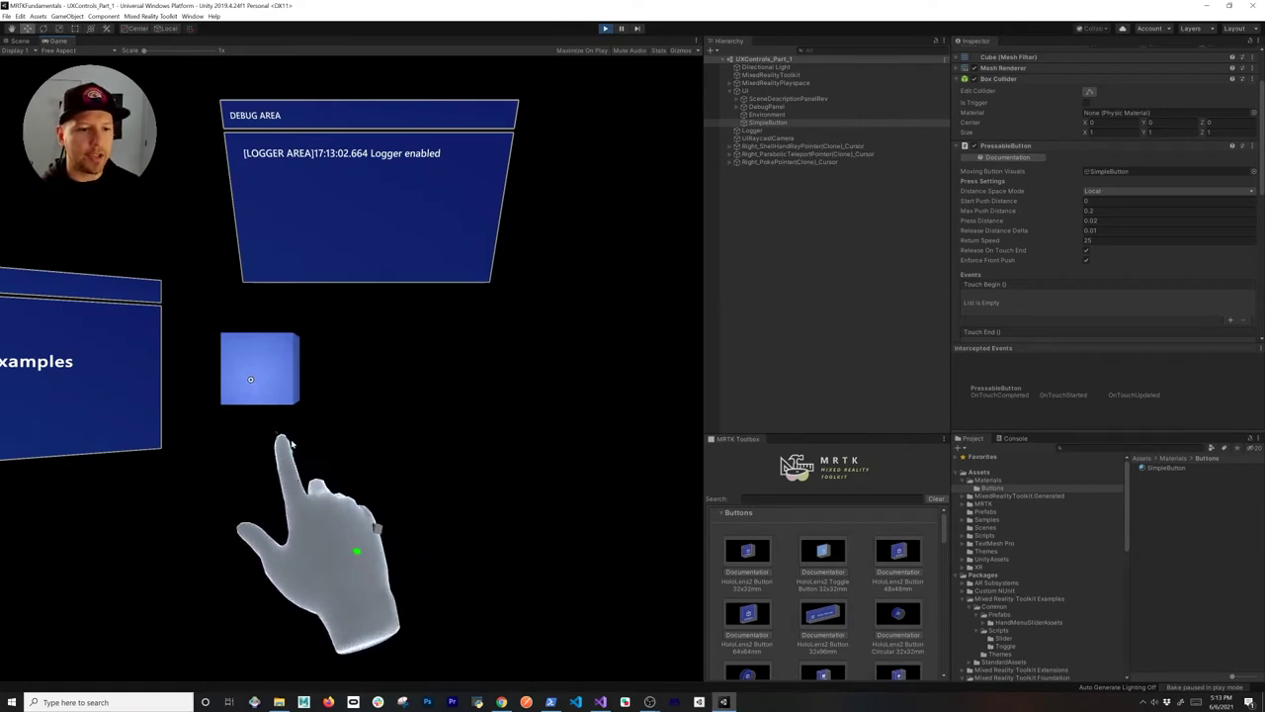
{"action": "scroll", "coordinate": [286, 425], "scroll_direction": "up", "scroll_amount": 3}
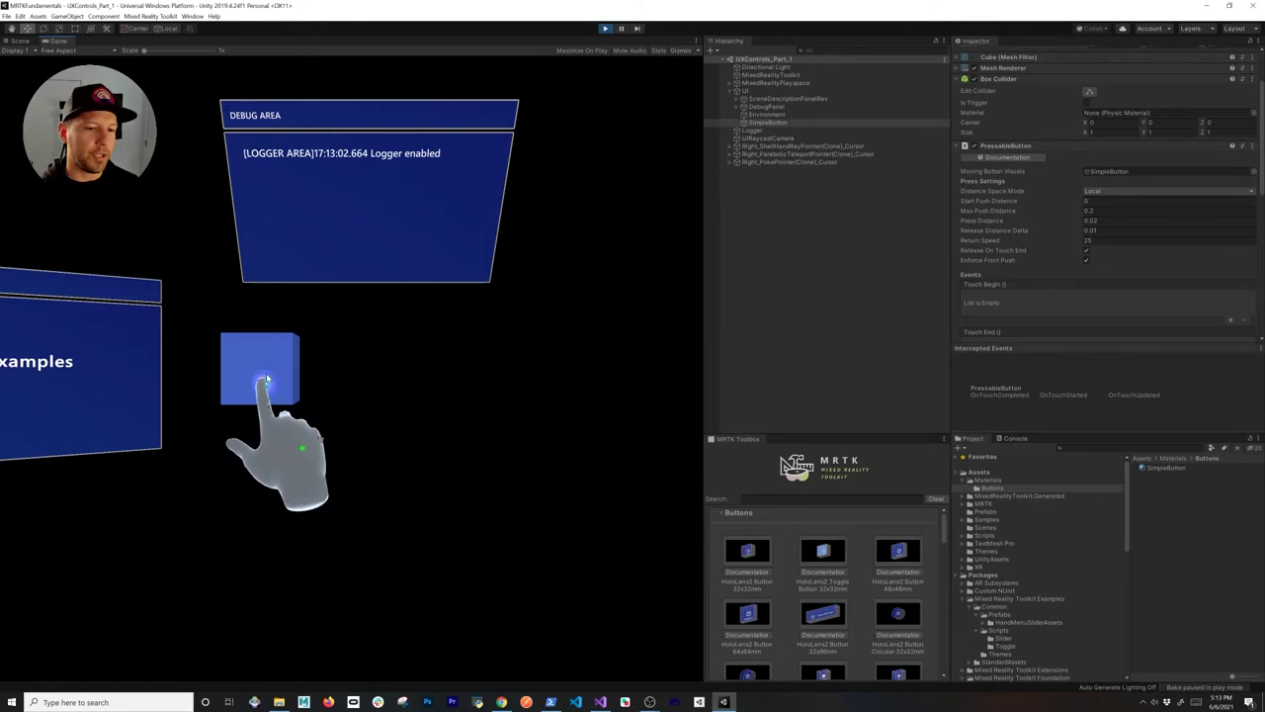
{"action": "left_click", "coordinate": [605, 29]}
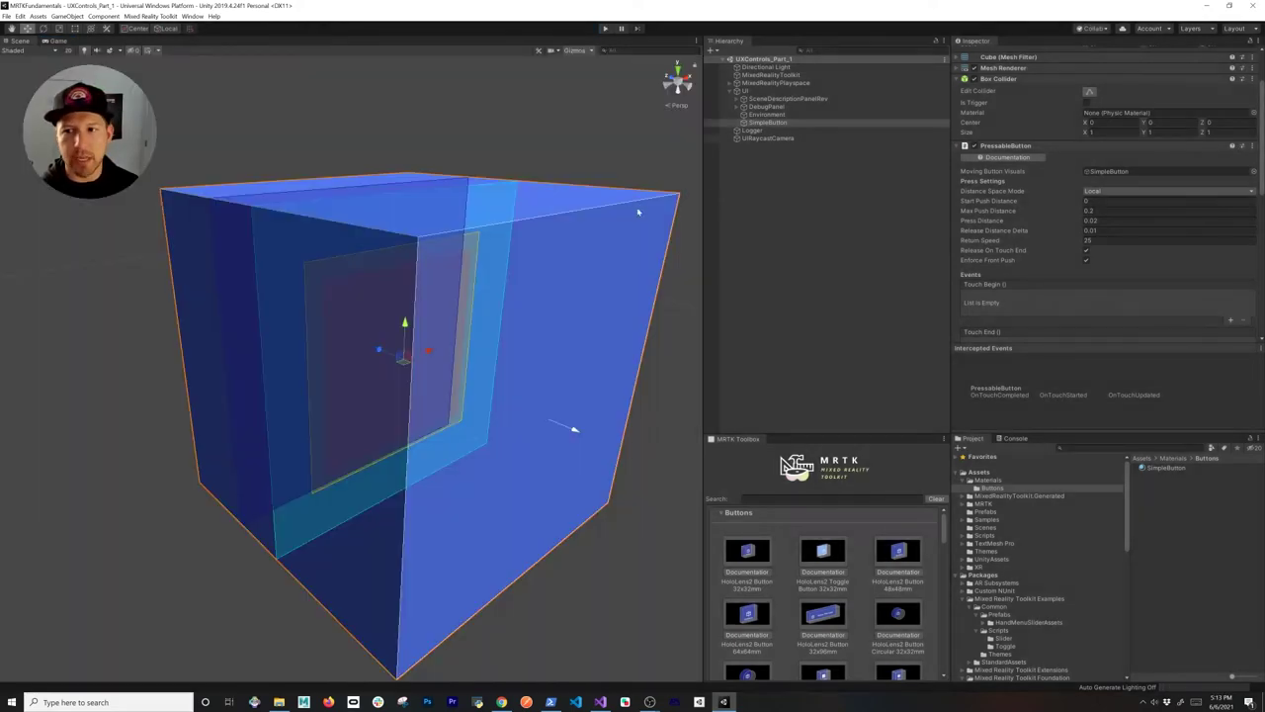
Step: Add an Interactable component to SimpleButton and assign the object itself as its profile target
{"action": "scroll", "coordinate": [1077, 296], "scroll_direction": "down", "scroll_amount": 3}
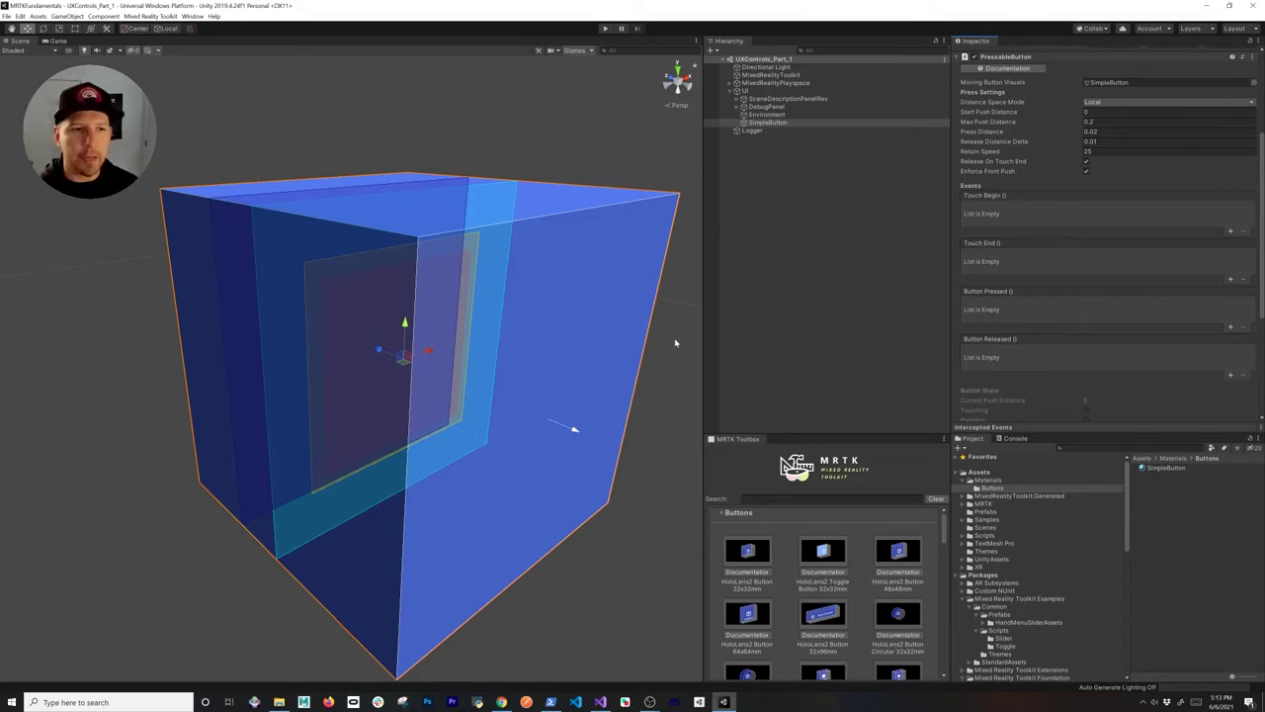
{"action": "scroll", "coordinate": [1088, 254], "scroll_direction": "down", "scroll_amount": 5}
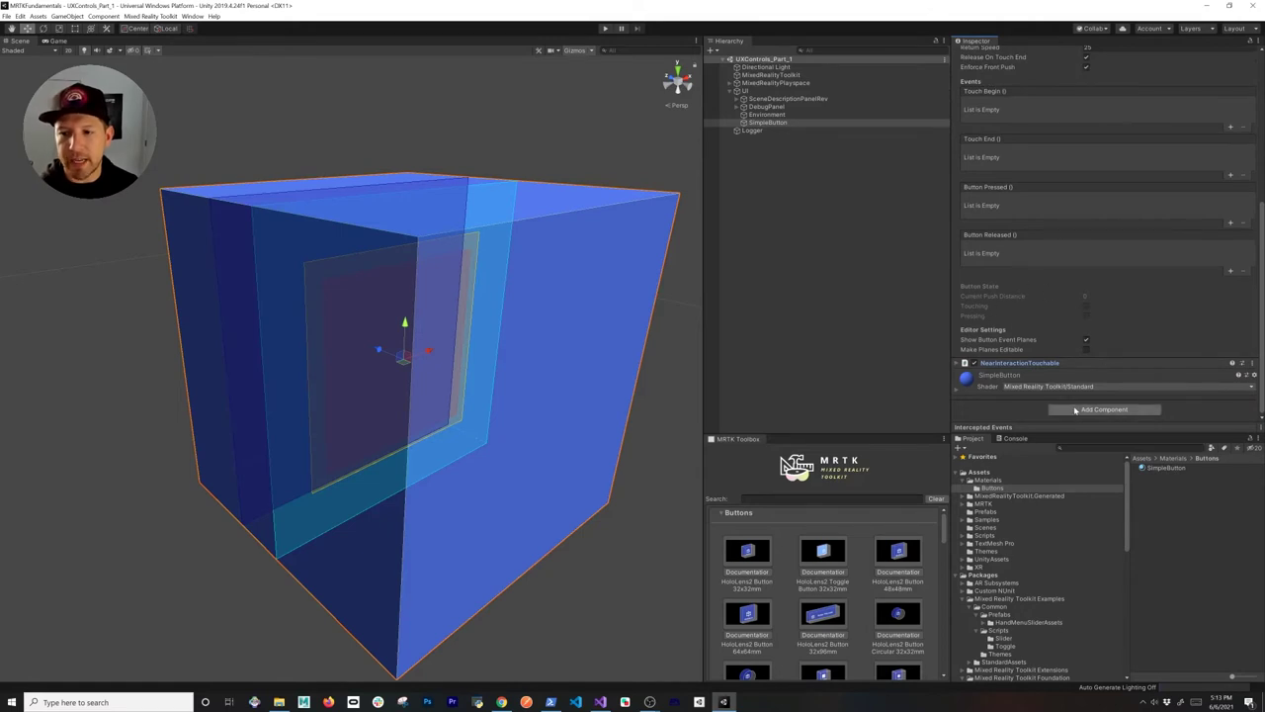
{"action": "left_click", "coordinate": [1075, 410]}
{"action": "type", "text": "inter"}
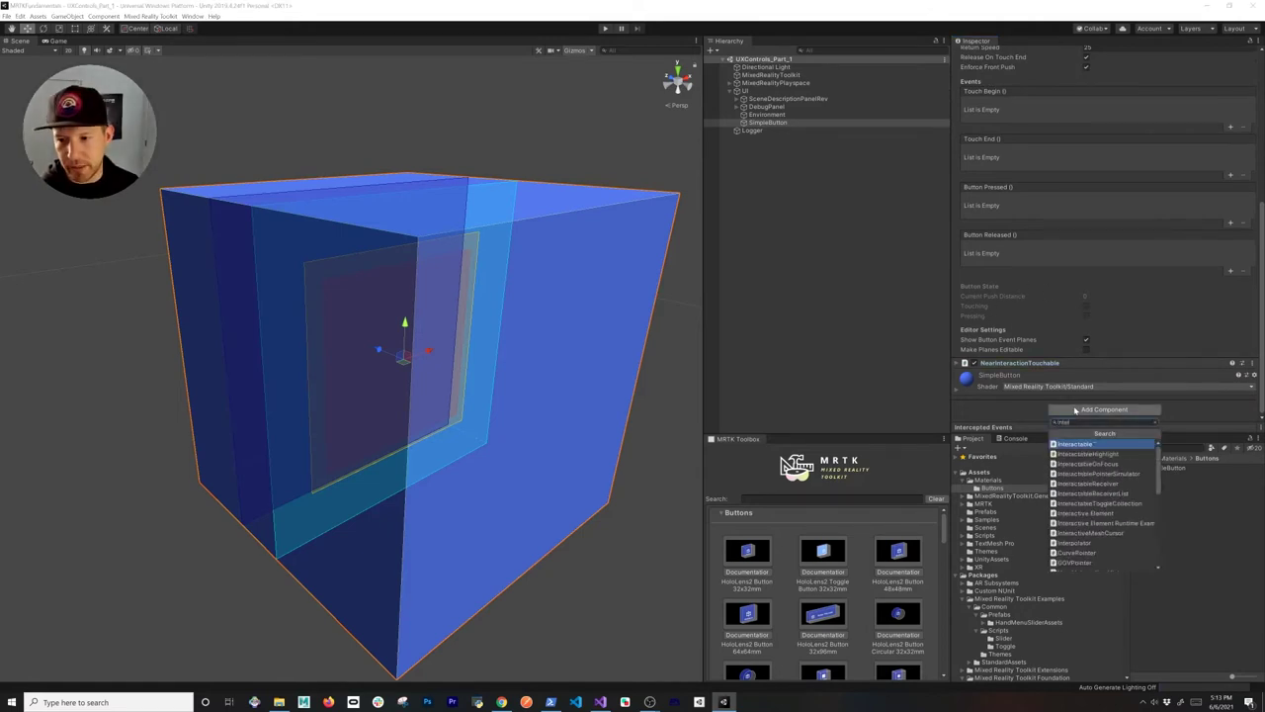
{"action": "key", "text": "Return"}
{"action": "scroll", "coordinate": [1077, 366], "scroll_direction": "down", "scroll_amount": 5}
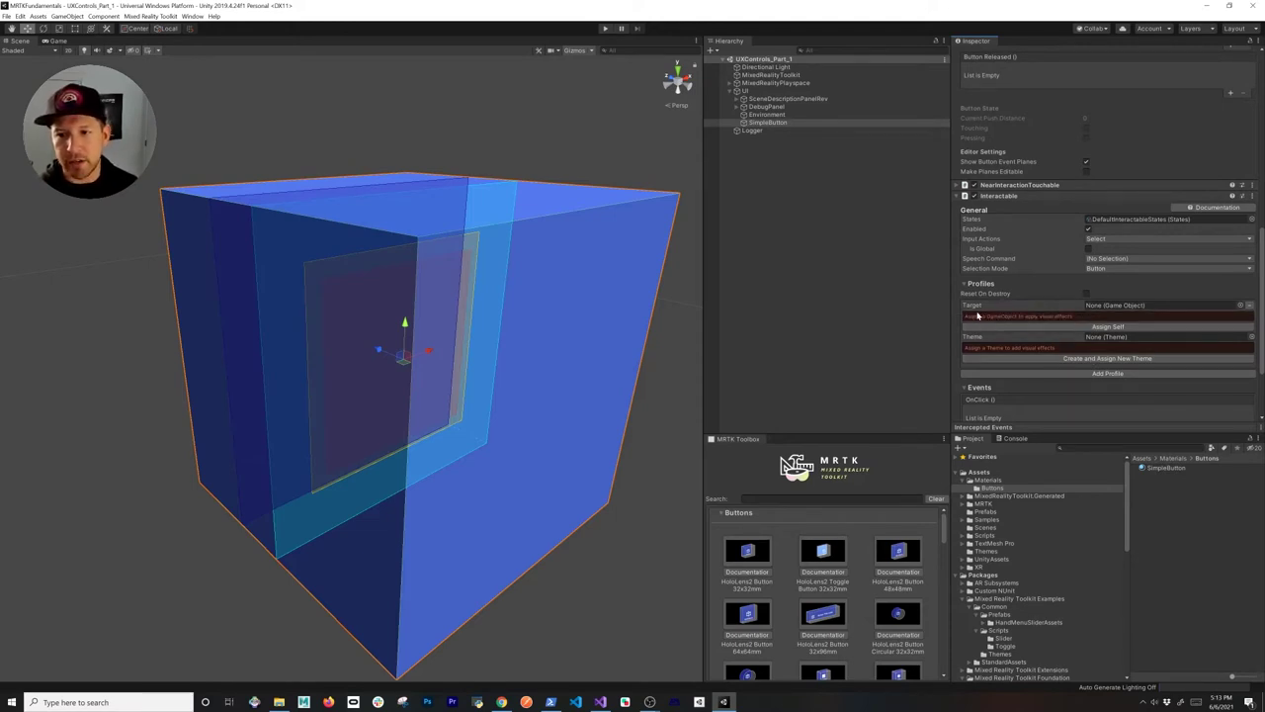
{"action": "left_click", "coordinate": [979, 328]}
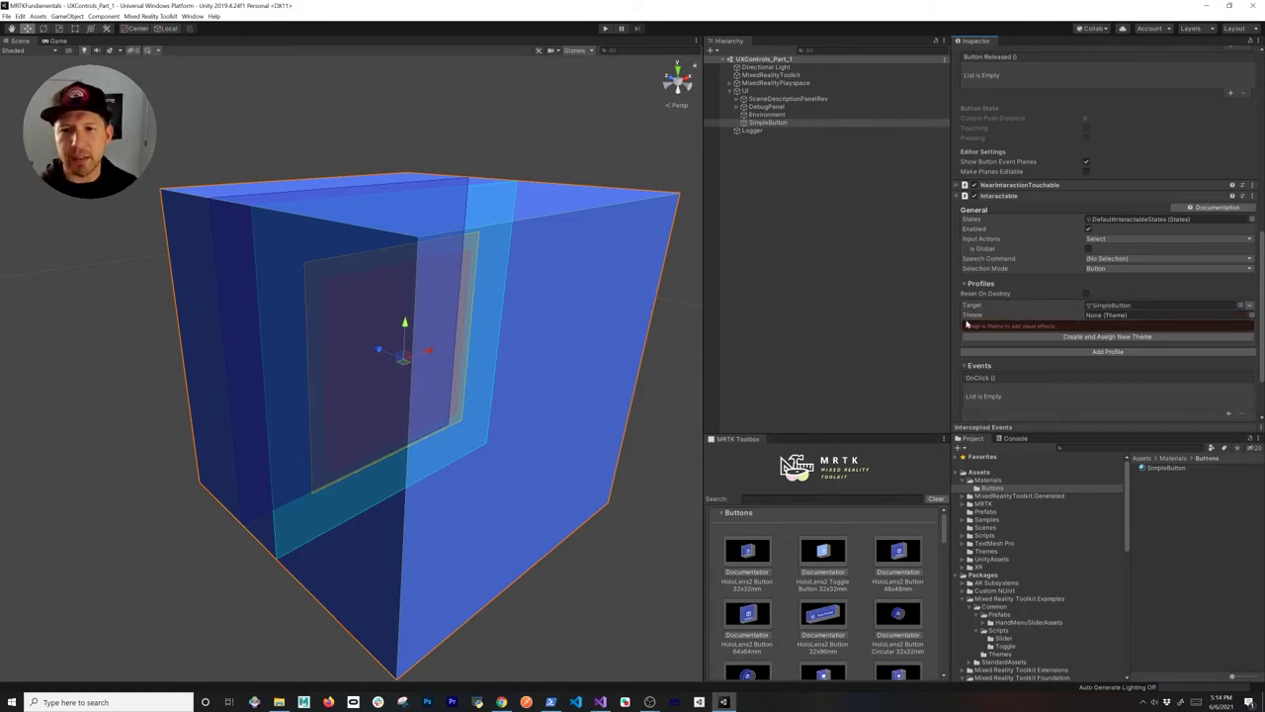
Step: Add a PhysicalPressEventRouter component to SimpleButton
{"action": "scroll", "coordinate": [1052, 248], "scroll_direction": "down", "scroll_amount": 3}
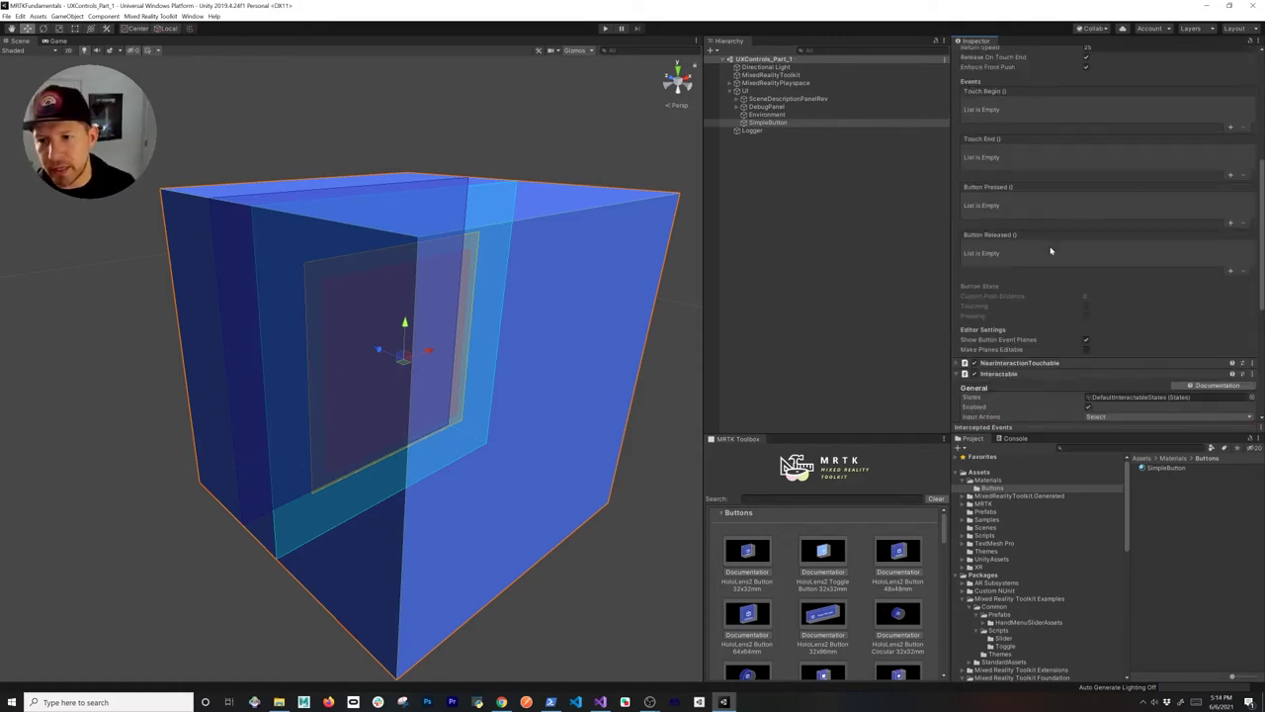
{"action": "left_click", "coordinate": [1078, 410]}
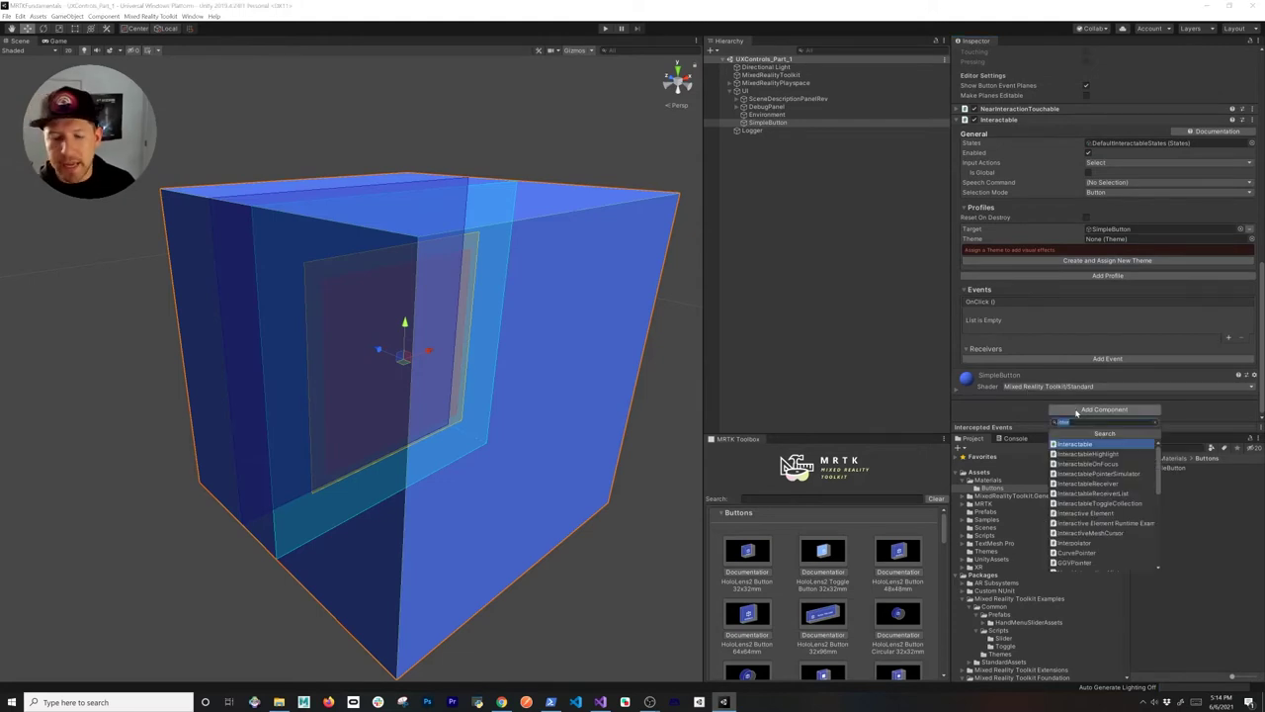
{"action": "type", "text": "ph"}
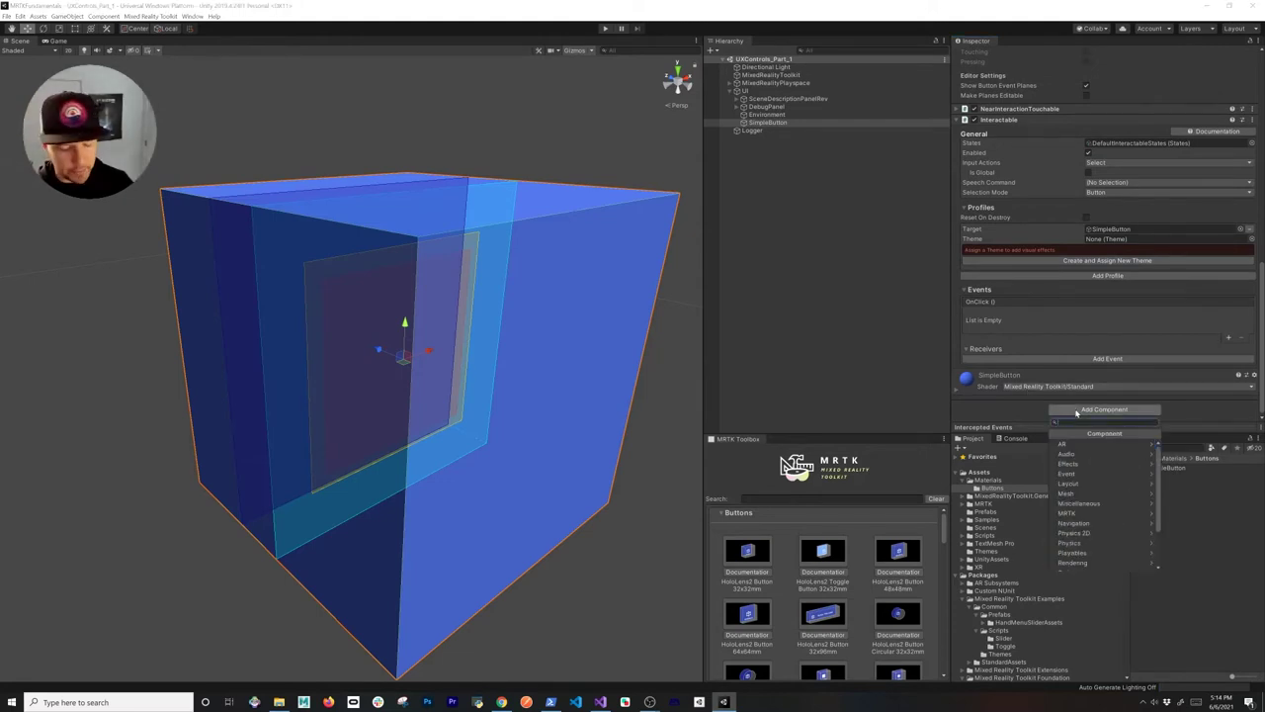
{"action": "type", "text": "ys"}
{"action": "key", "text": "Return"}
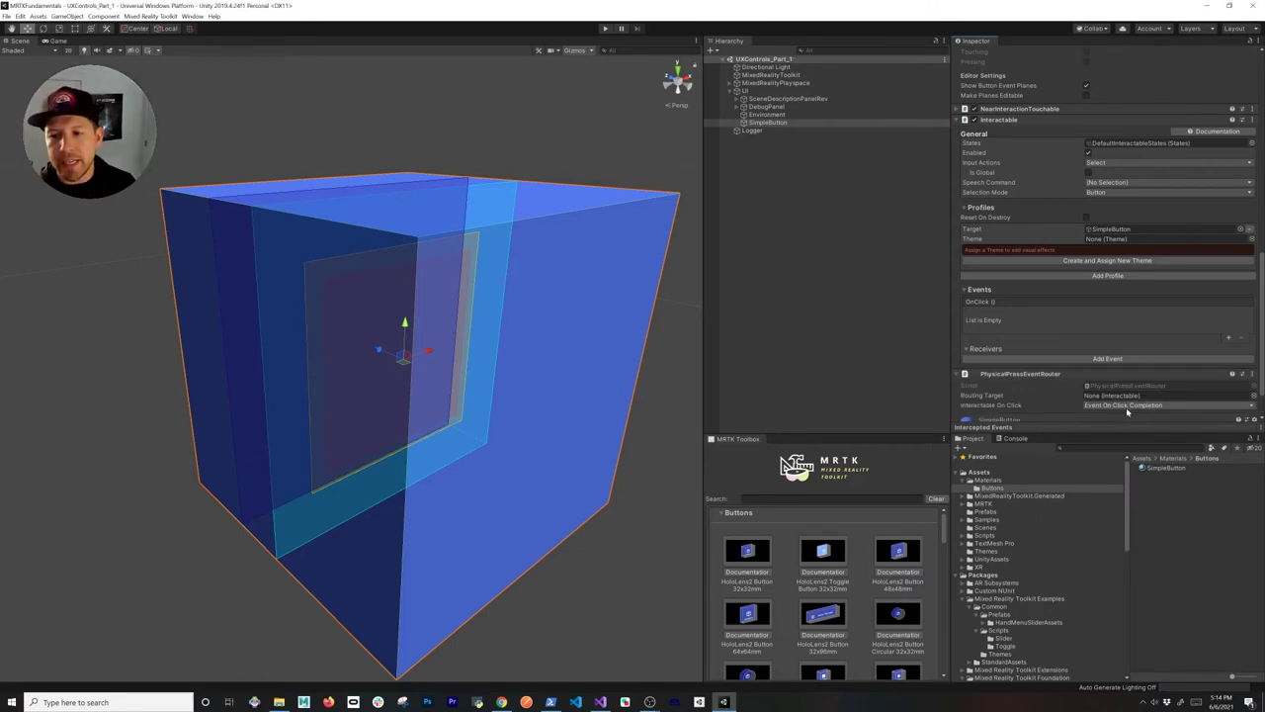
Step: Examine the PressableButton events, the Interactable settings and the PhysicalPressEventRouter options on SimpleButton
{"action": "scroll", "coordinate": [1064, 394], "scroll_direction": "up", "scroll_amount": 3}
{"action": "scroll", "coordinate": [1053, 239], "scroll_direction": "up", "scroll_amount": 3}
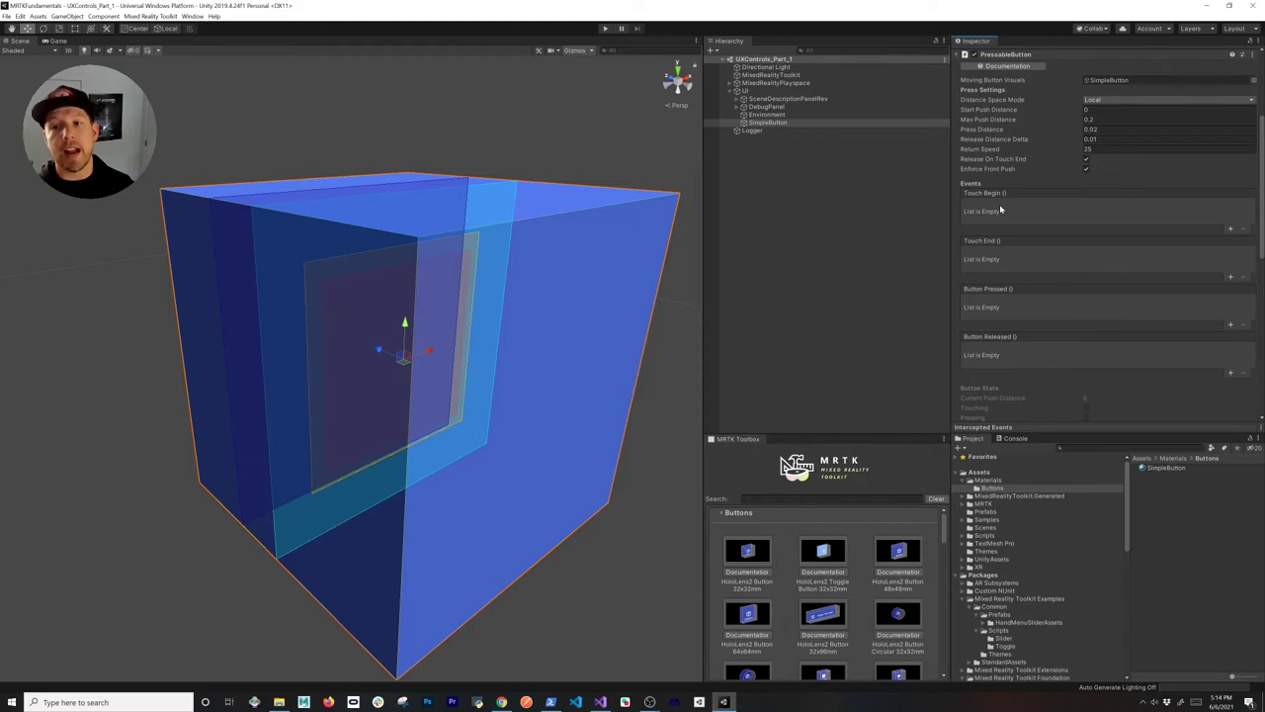
{"action": "scroll", "coordinate": [1012, 243], "scroll_direction": "down", "scroll_amount": 3}
{"action": "scroll", "coordinate": [1012, 243], "scroll_direction": "down", "scroll_amount": 3}
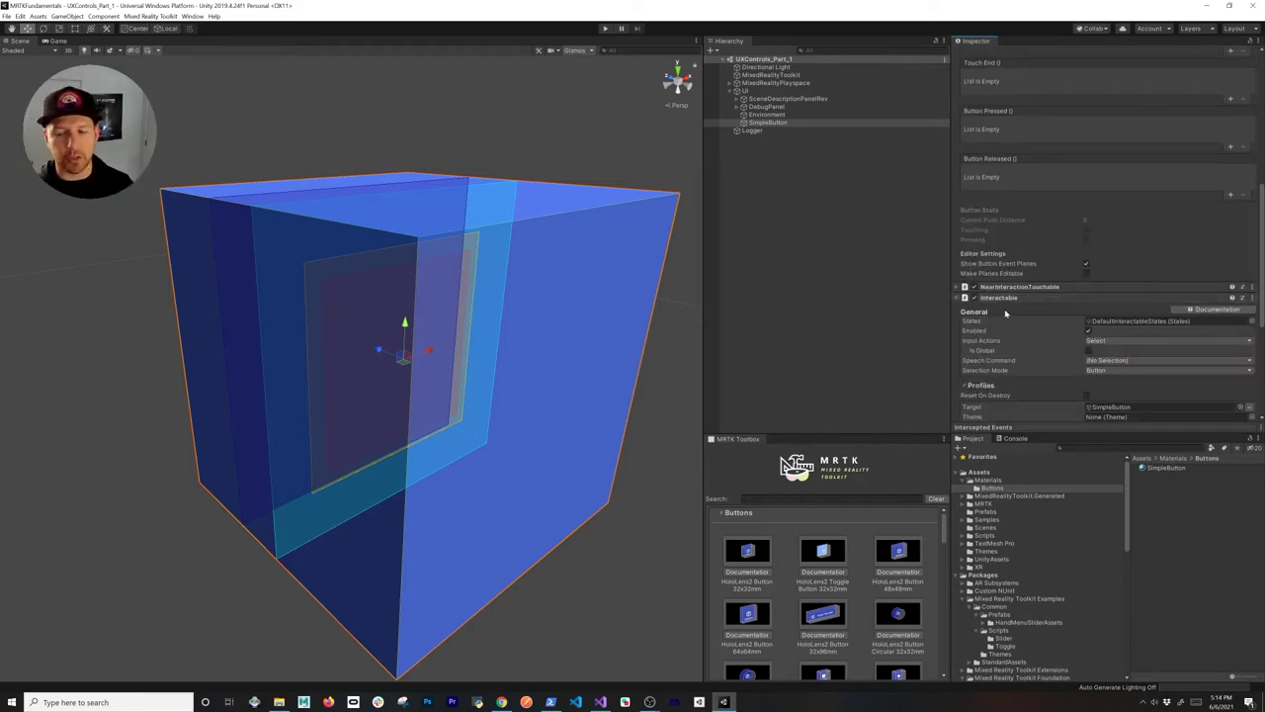
{"action": "scroll", "coordinate": [1008, 307], "scroll_direction": "down", "scroll_amount": 2}
{"action": "scroll", "coordinate": [1023, 304], "scroll_direction": "down", "scroll_amount": 6}
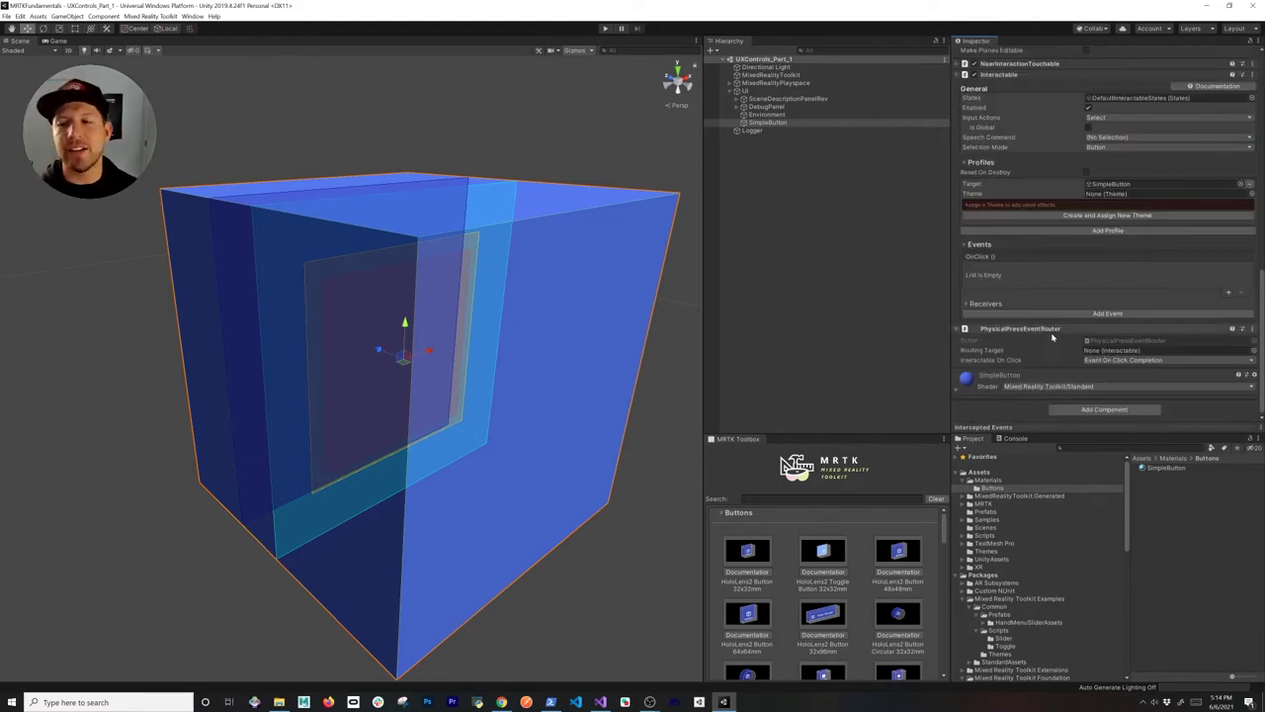
{"action": "scroll", "coordinate": [1050, 345], "scroll_direction": "up", "scroll_amount": 9}
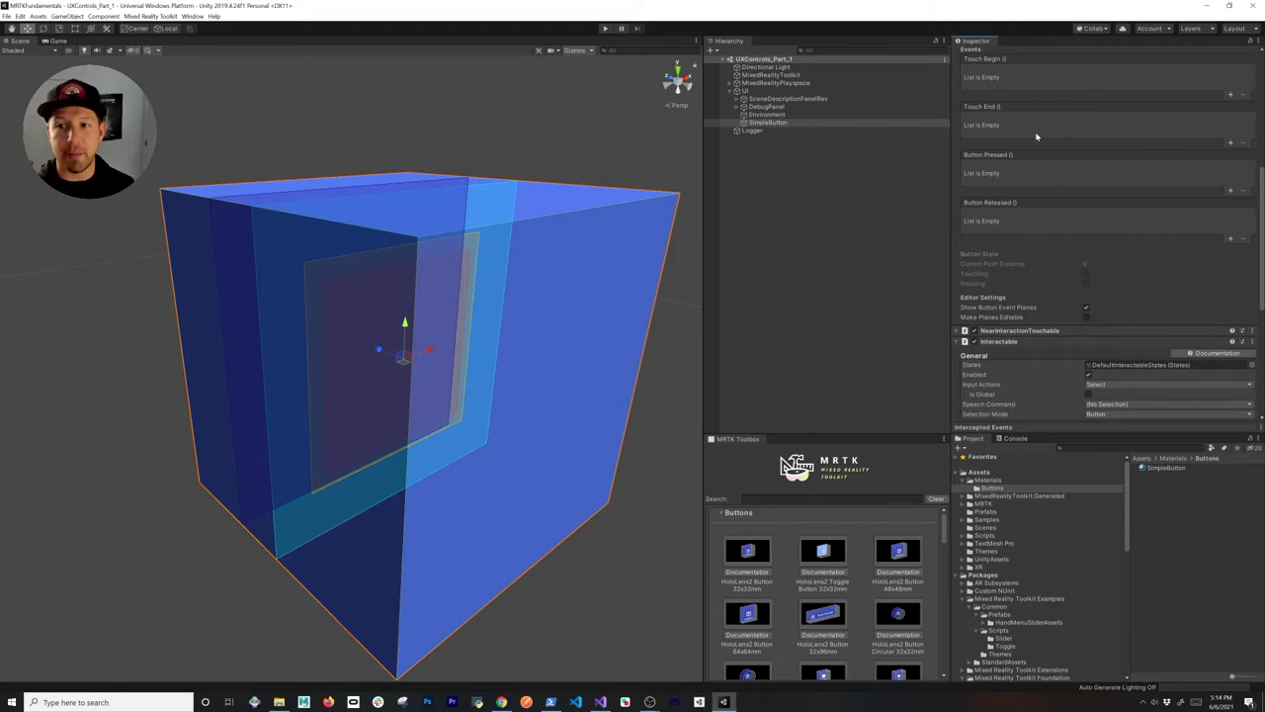
{"action": "scroll", "coordinate": [1037, 185], "scroll_direction": "down", "scroll_amount": 6}
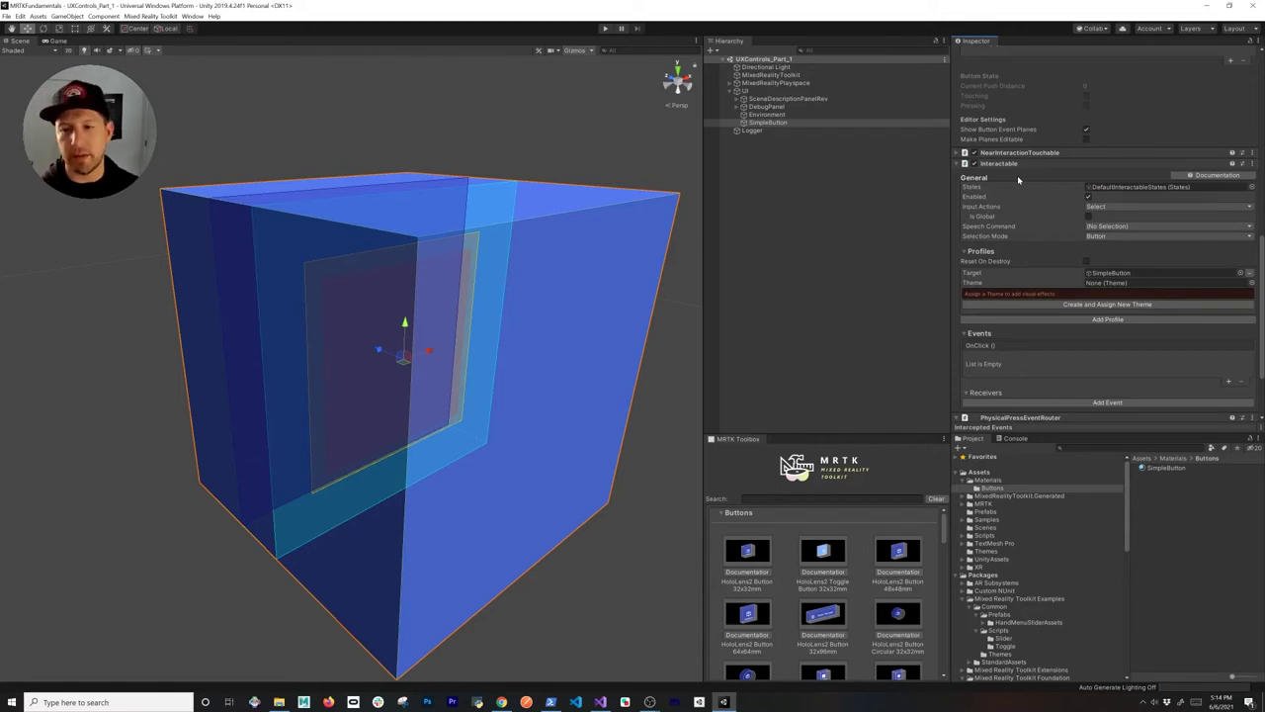
{"action": "scroll", "coordinate": [1001, 231], "scroll_direction": "down", "scroll_amount": 3}
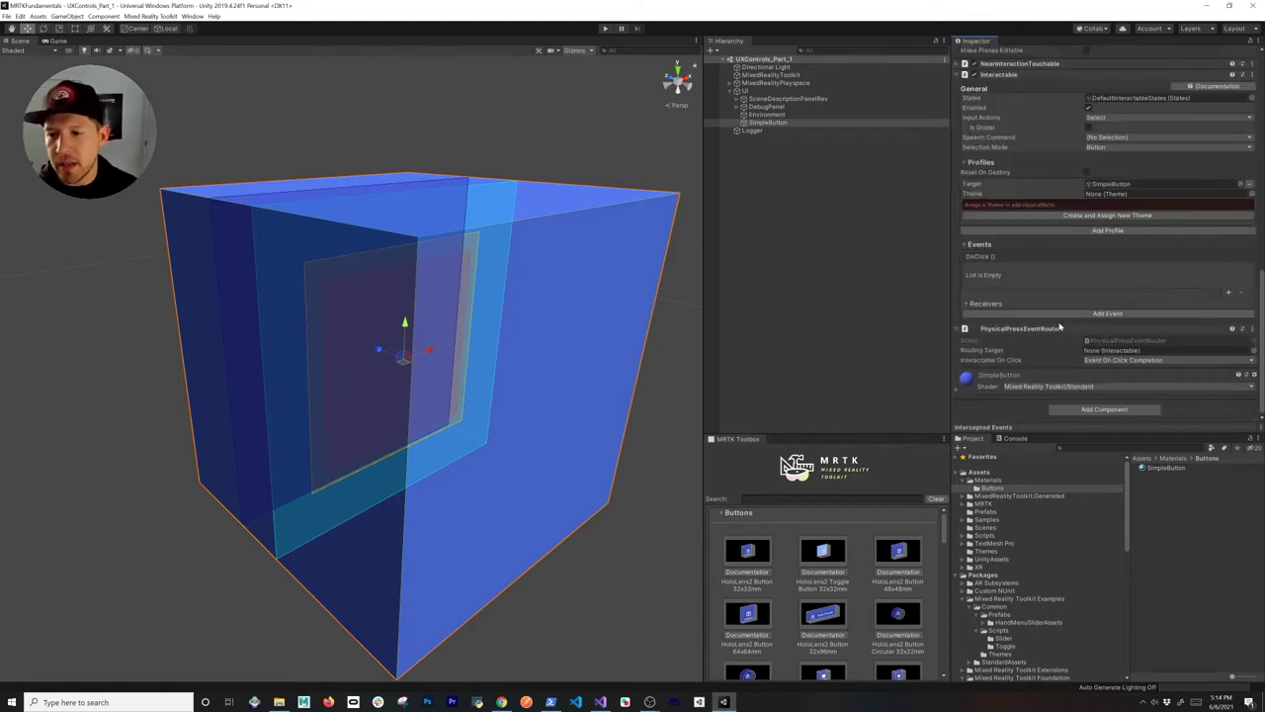
Step: Set the PhysicalPressEventRouter's Interactable On Click to Event On Press and assign SimpleButton as its Routing Target
{"action": "left_click", "coordinate": [1105, 362]}
{"action": "left_click", "coordinate": [1103, 376]}
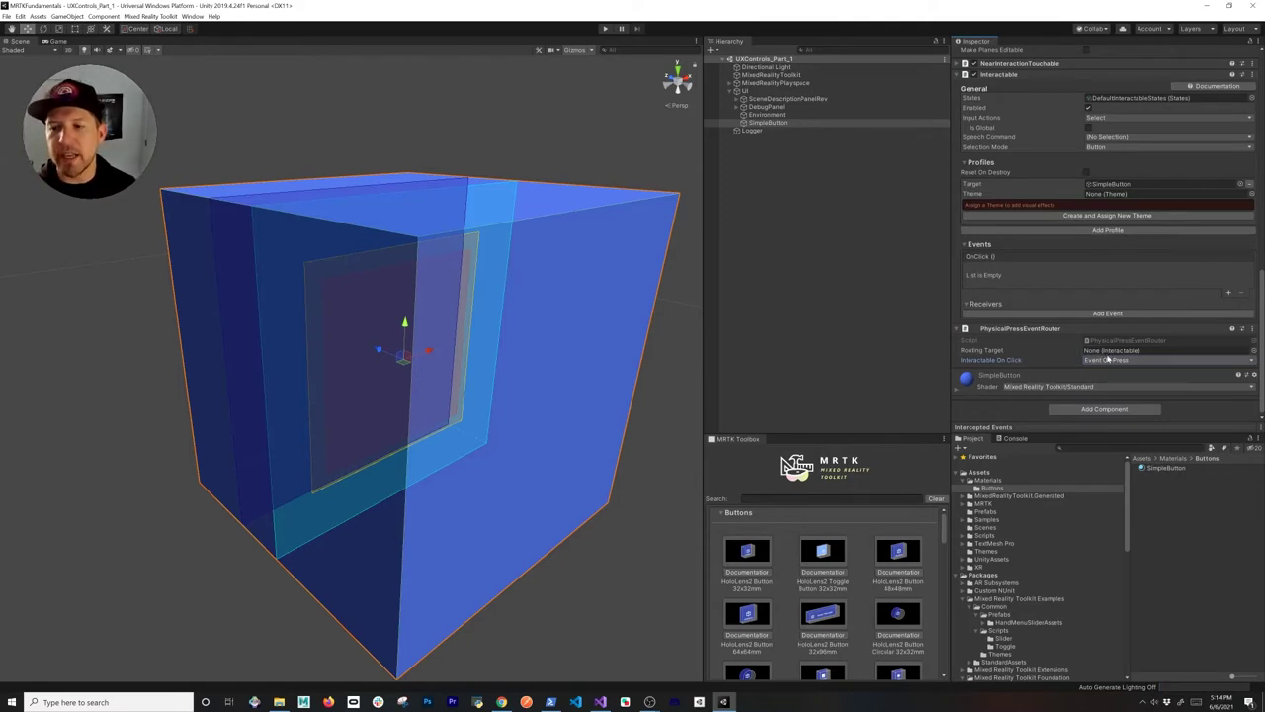
{"action": "left_click_drag", "start_coordinate": [780, 125], "coordinate": [1136, 354]}
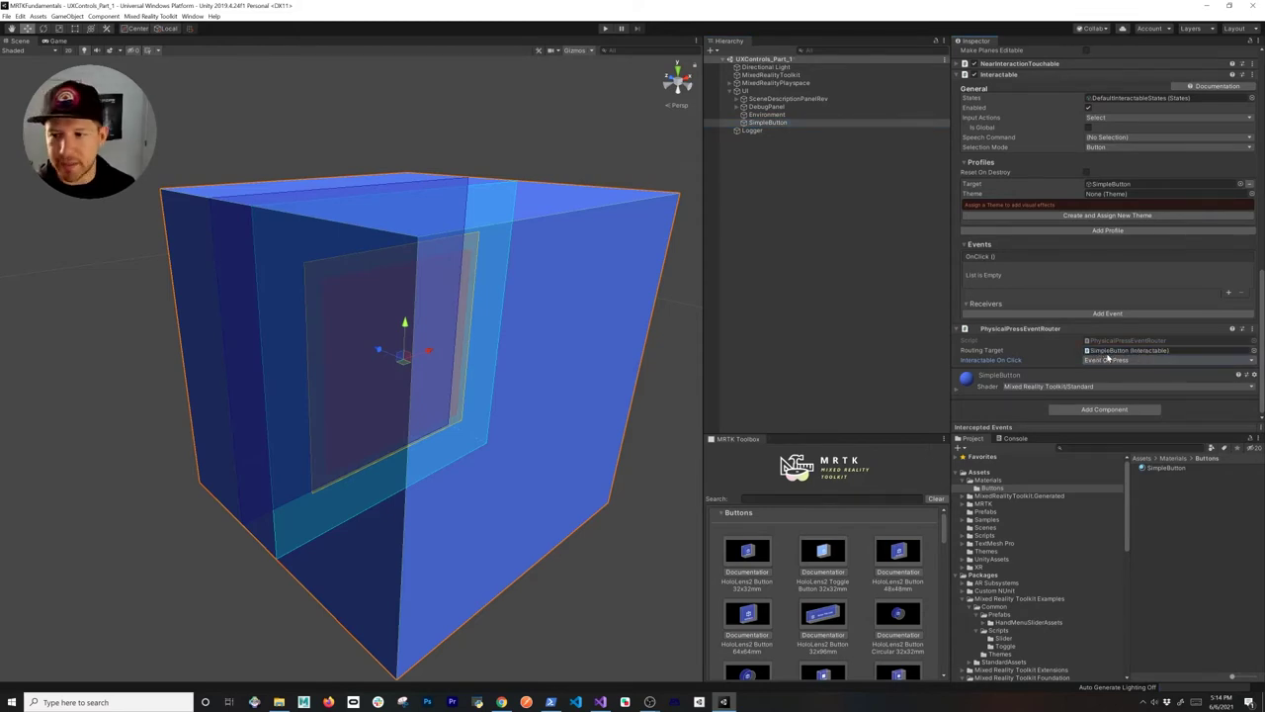
Step: Move the PhysicalPressEventRouter above the Interactable component and collapse the PressableButton settings
{"action": "right_click", "coordinate": [1018, 330]}
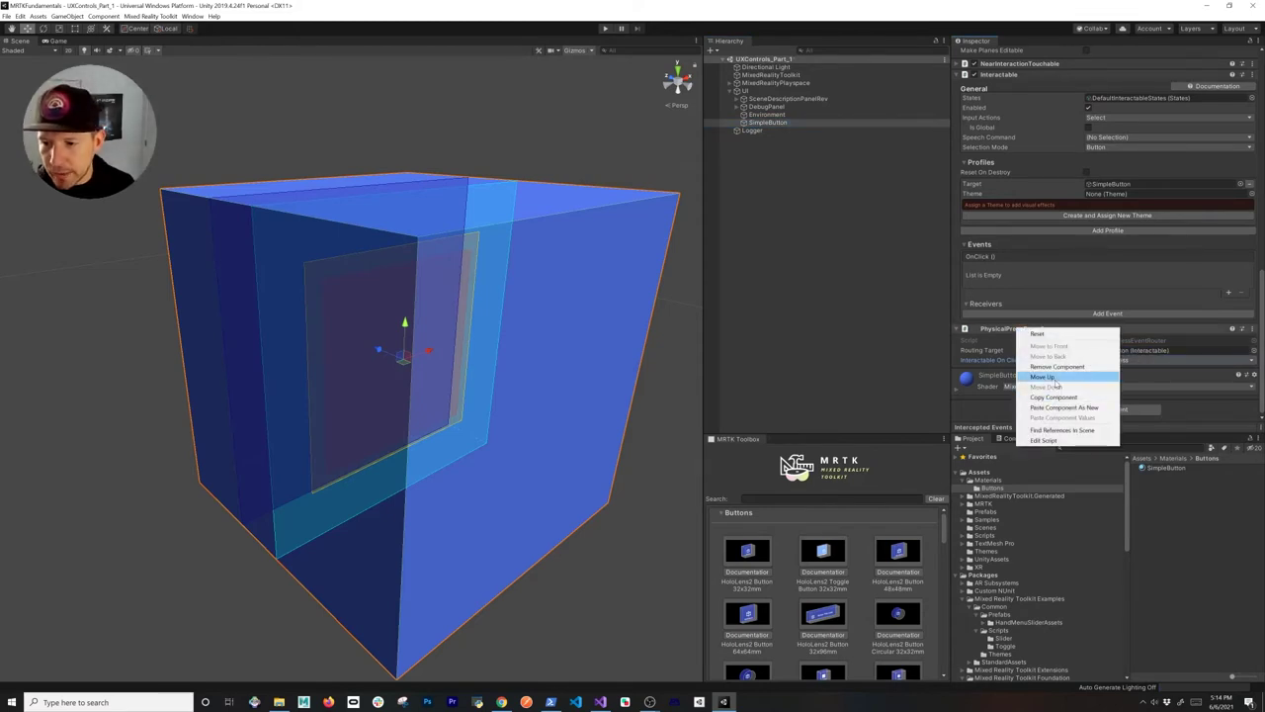
{"action": "left_click", "coordinate": [1043, 376]}
{"action": "scroll", "coordinate": [1041, 276], "scroll_direction": "up", "scroll_amount": 5}
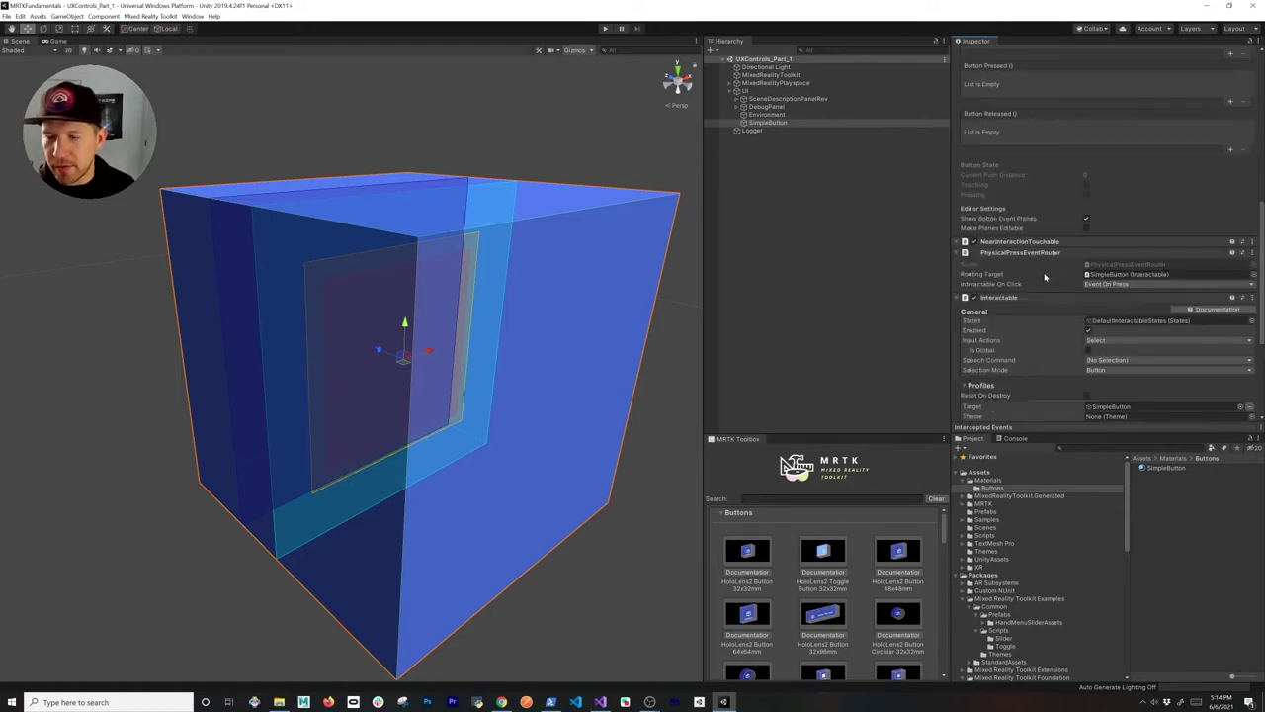
{"action": "scroll", "coordinate": [1041, 282], "scroll_direction": "up", "scroll_amount": 5}
{"action": "left_click", "coordinate": [1009, 214]}
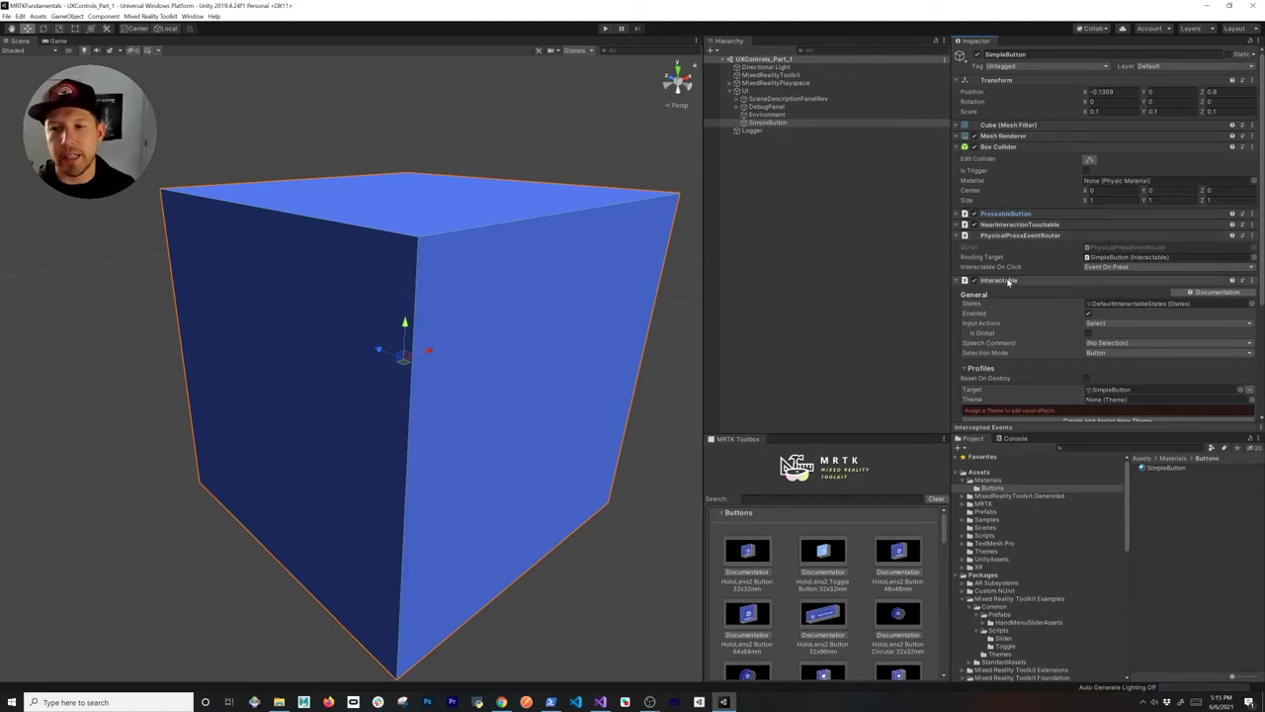
Step: Show the Game view and add an event receiver of type InteractableOnPressReceiver to the Interactable
{"action": "scroll", "coordinate": [1043, 321], "scroll_direction": "down", "scroll_amount": 3}
{"action": "key", "text": "ctrl+2"}
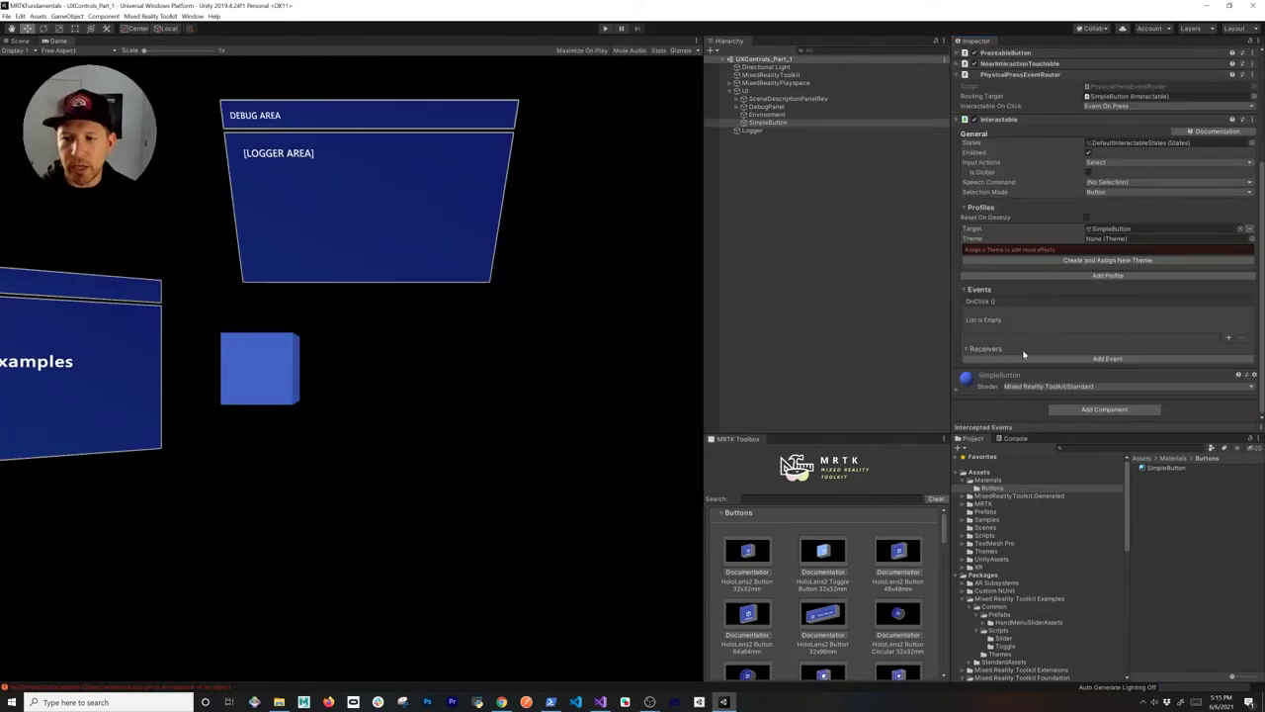
{"action": "left_click", "coordinate": [1020, 358]}
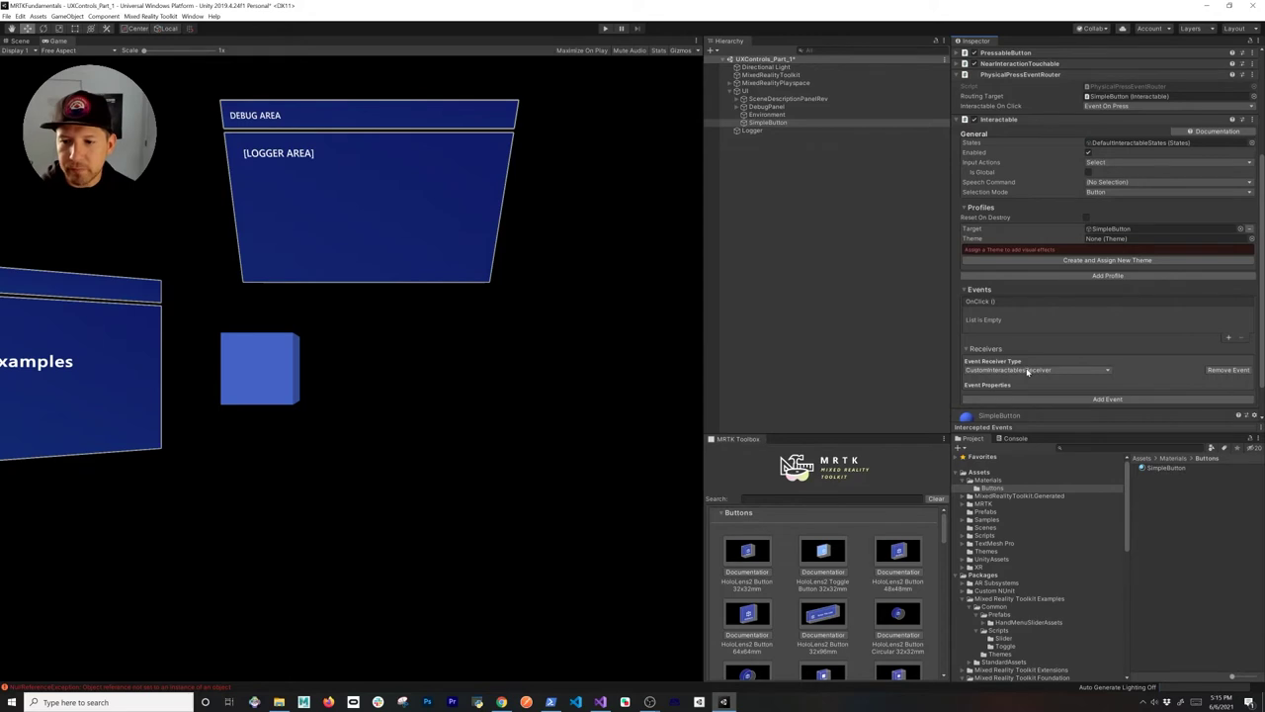
{"action": "scroll", "coordinate": [1028, 372], "scroll_direction": "down", "scroll_amount": 2}
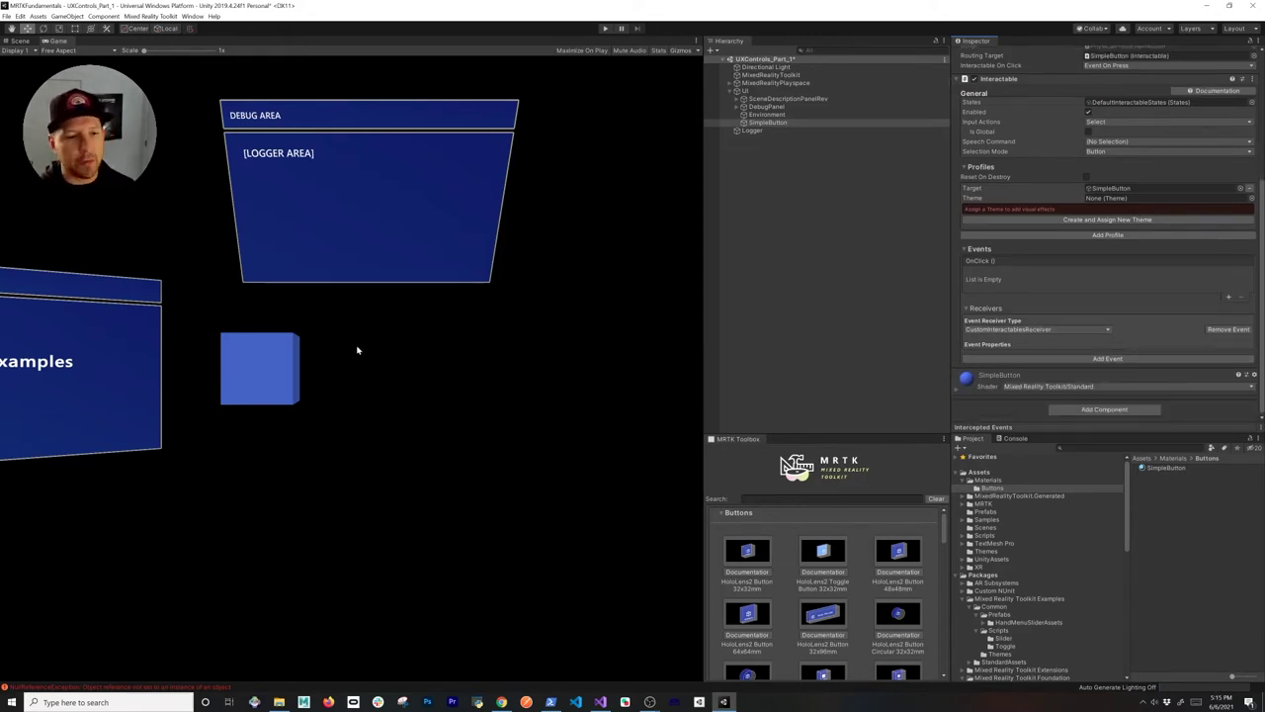
{"action": "left_click", "coordinate": [1024, 329]}
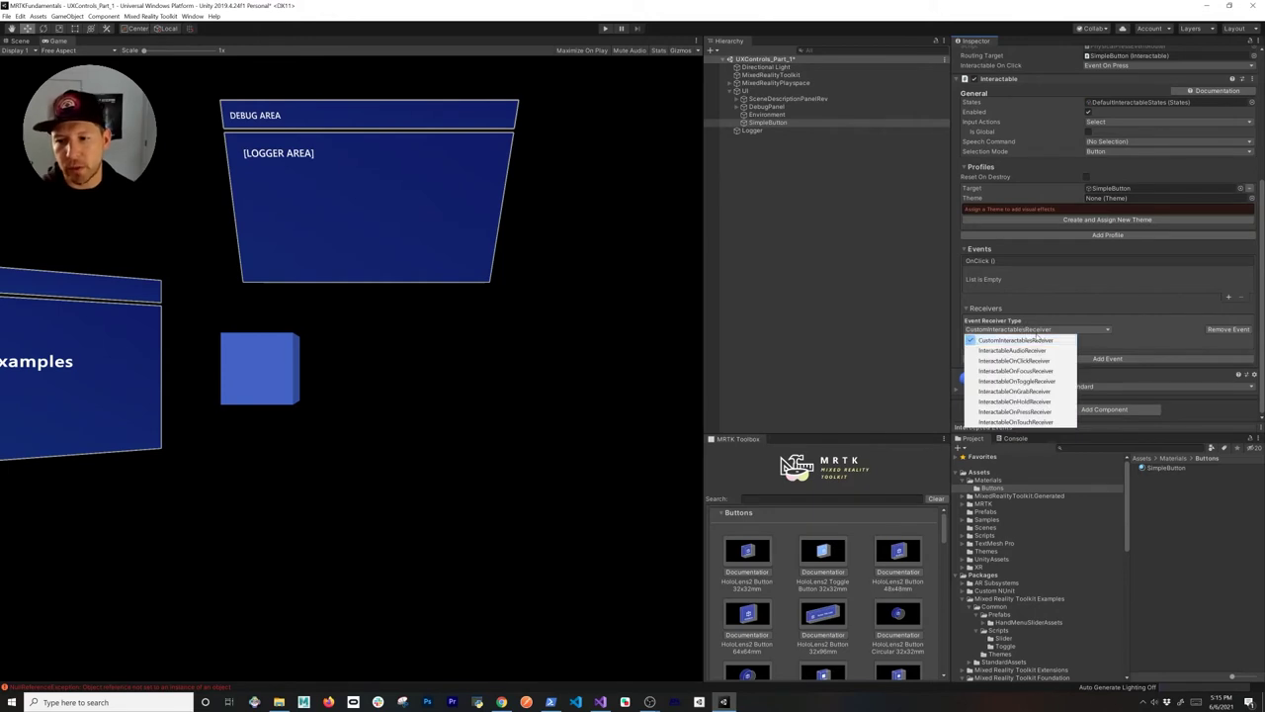
{"action": "left_click", "coordinate": [1014, 413]}
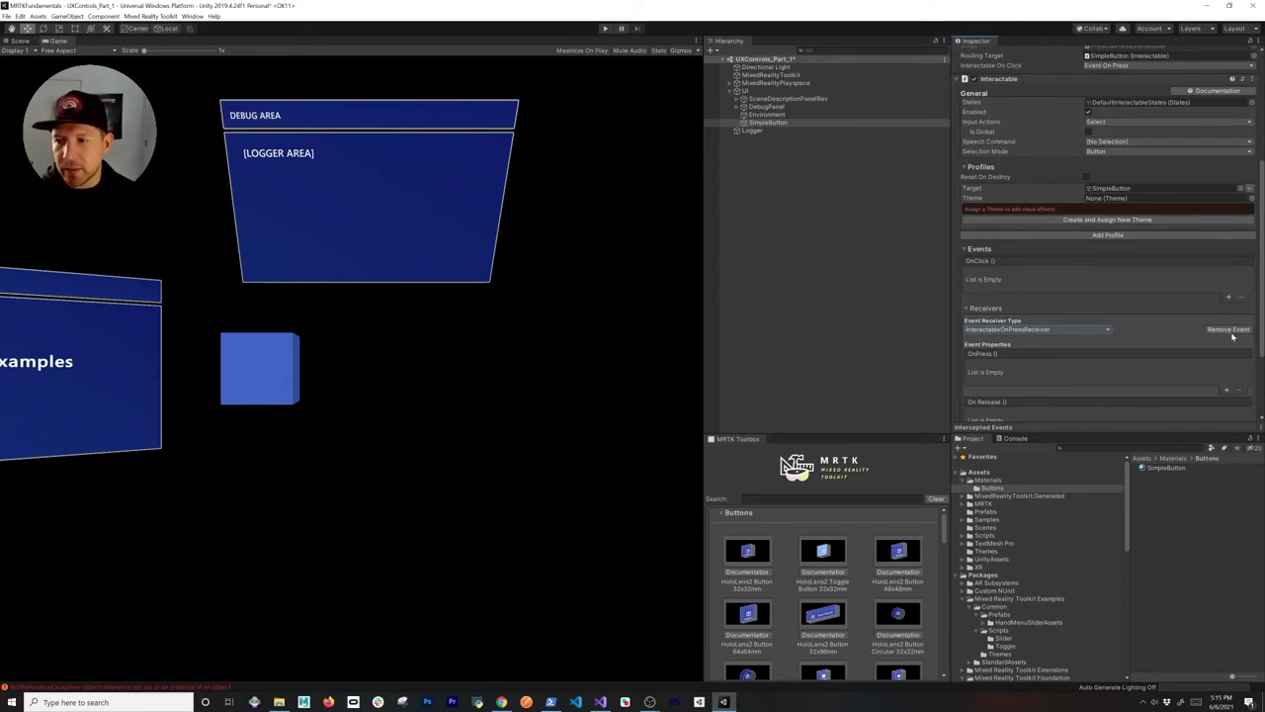
Step: Add a second event receiver to the Interactable and set its type to InteractableOnTouchReceiver
{"action": "scroll", "coordinate": [1208, 309], "scroll_direction": "down", "scroll_amount": 3}
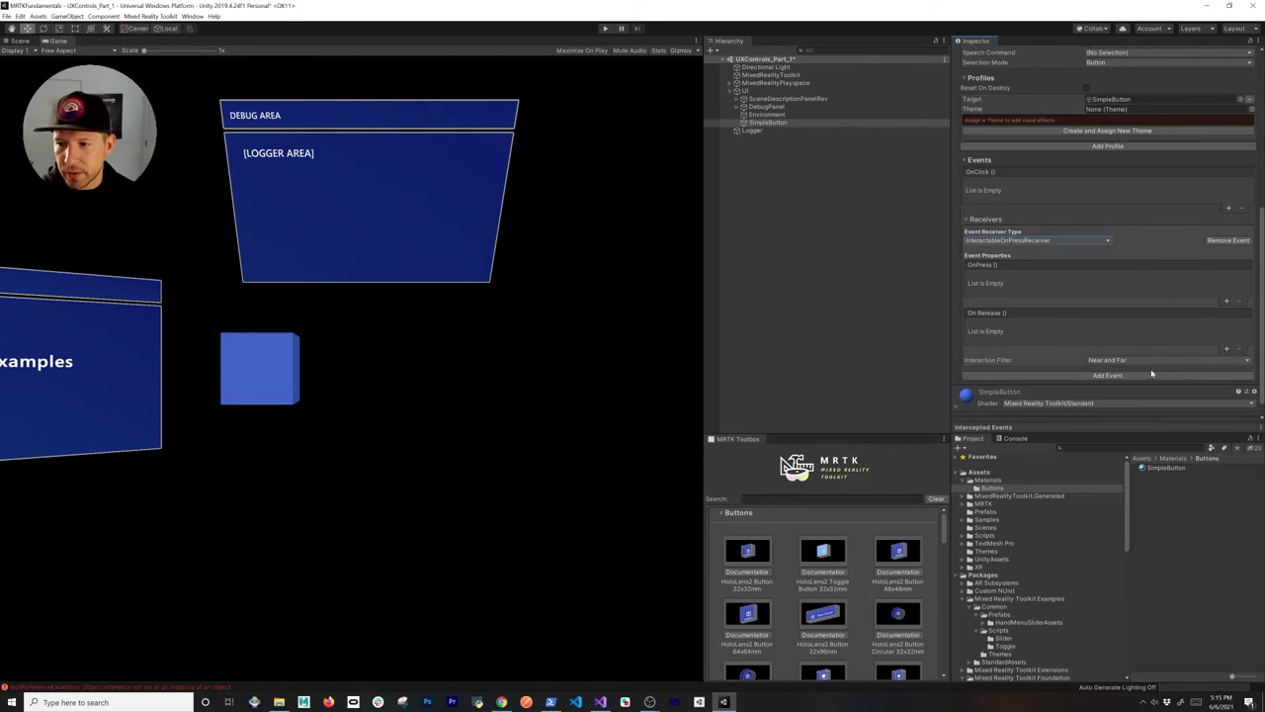
{"action": "left_click", "coordinate": [1032, 387]}
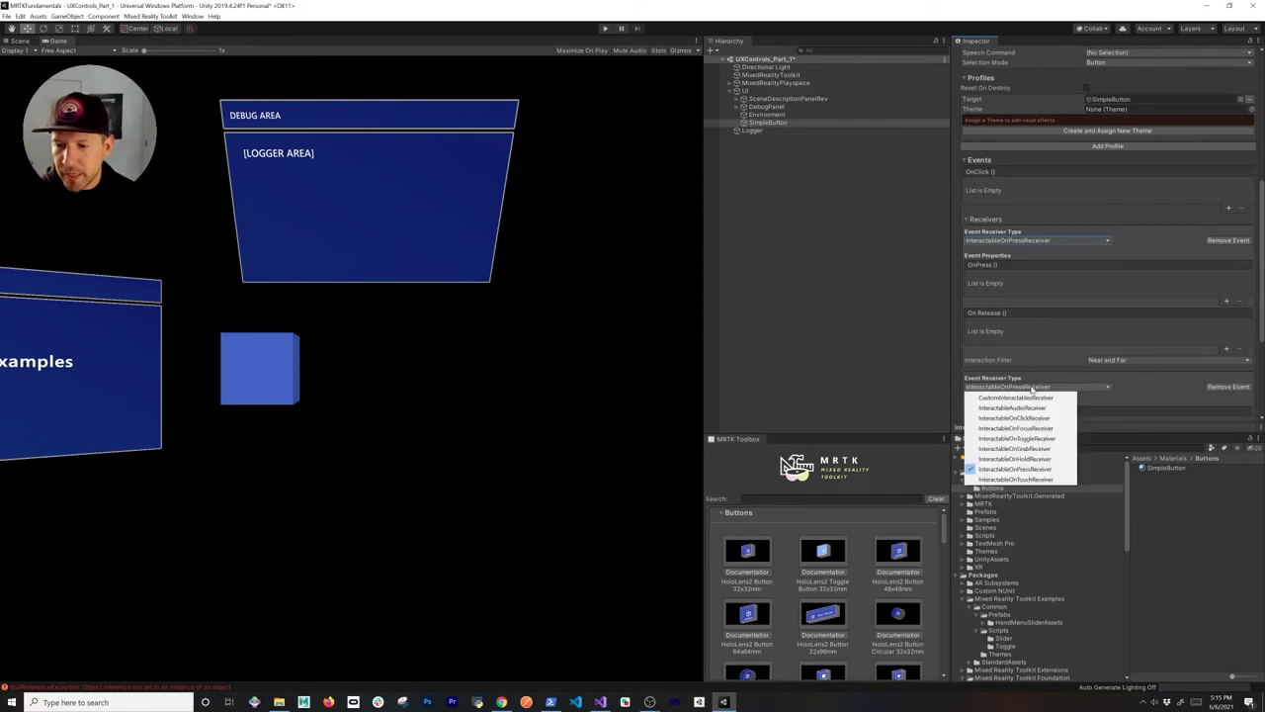
{"action": "left_click", "coordinate": [1018, 479]}
Step: Add an empty listener to both the OnPress and On Release events of the press receiver, keeping them Runtime Only
{"action": "scroll", "coordinate": [1095, 359], "scroll_direction": "up", "scroll_amount": 3}
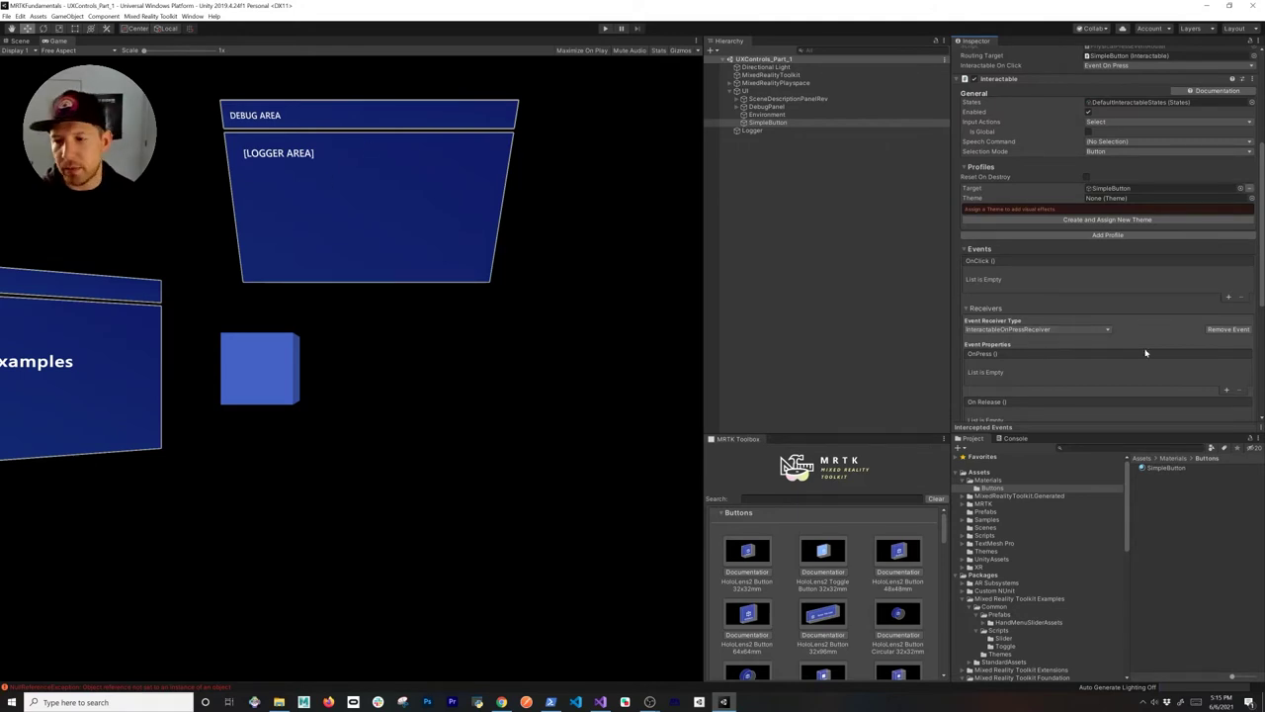
{"action": "left_click", "coordinate": [1227, 392]}
{"action": "scroll", "coordinate": [1202, 369], "scroll_direction": "down", "scroll_amount": 2}
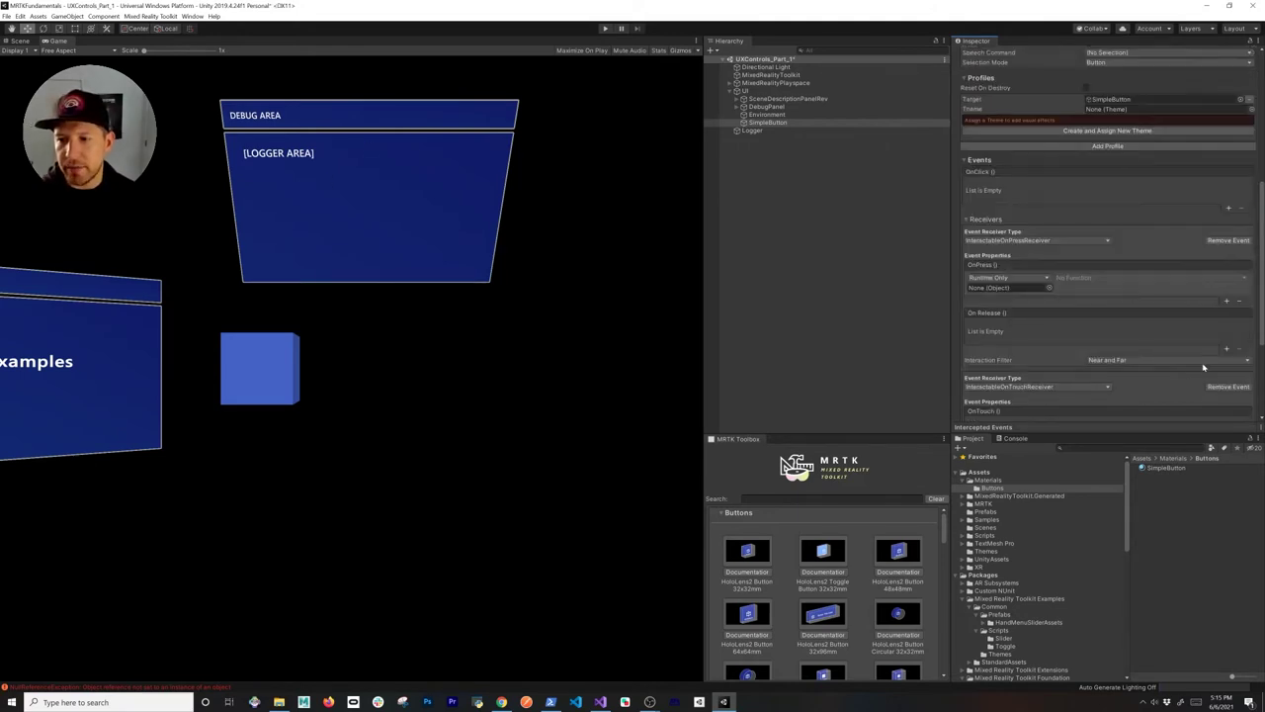
{"action": "left_click", "coordinate": [1226, 351]}
{"action": "left_click", "coordinate": [1006, 326]}
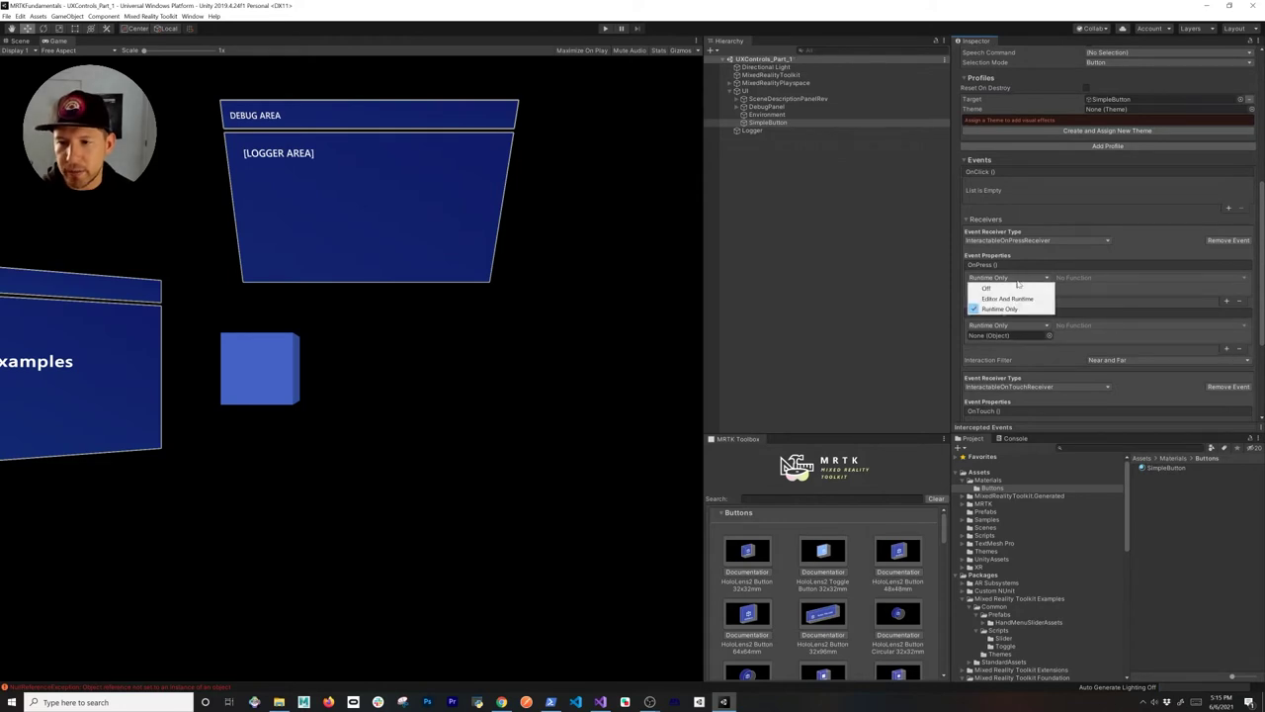
{"action": "left_click", "coordinate": [1143, 333]}
Step: Add an empty listener to both the OnTouch and On Touch End events of the touch receiver
{"action": "scroll", "coordinate": [1025, 350], "scroll_direction": "down", "scroll_amount": 2}
{"action": "left_click", "coordinate": [1227, 358]}
{"action": "left_click", "coordinate": [1227, 405]}
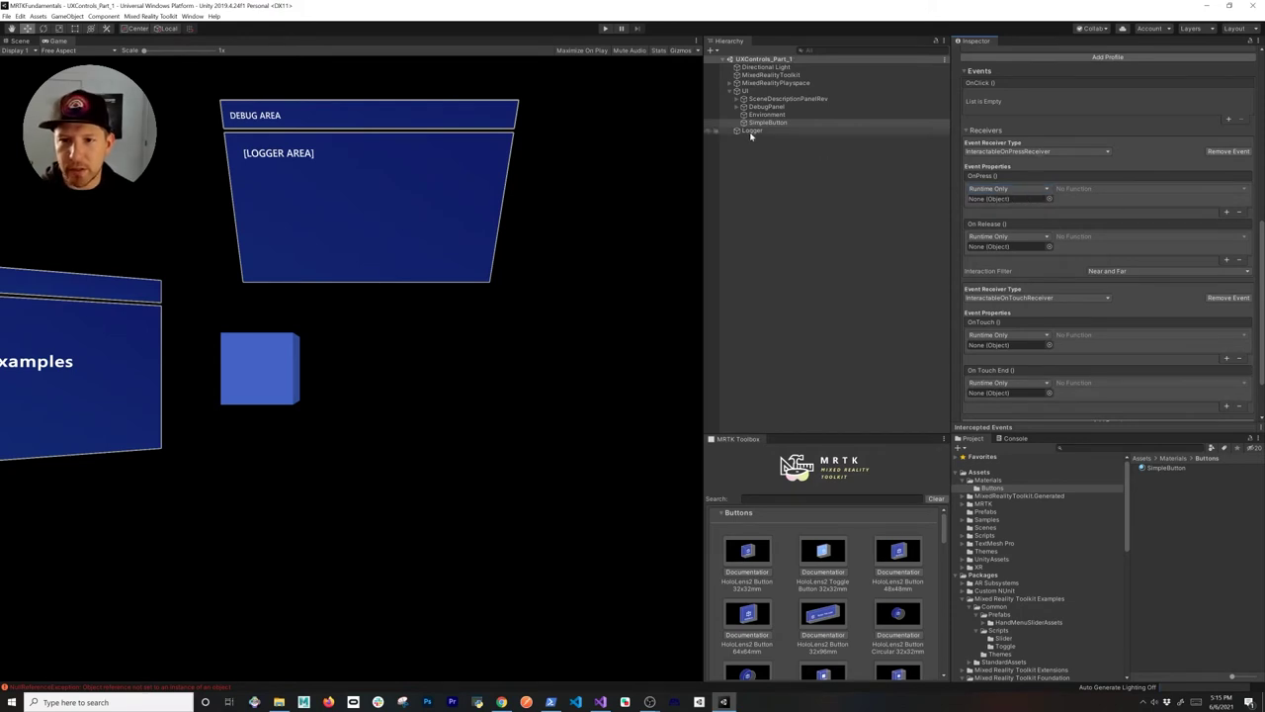
Step: Make the press receiver's OnPress event call LogInfo on the Logger object with the message "On Press Event"
{"action": "left_click_drag", "start_coordinate": [751, 133], "coordinate": [998, 198]}
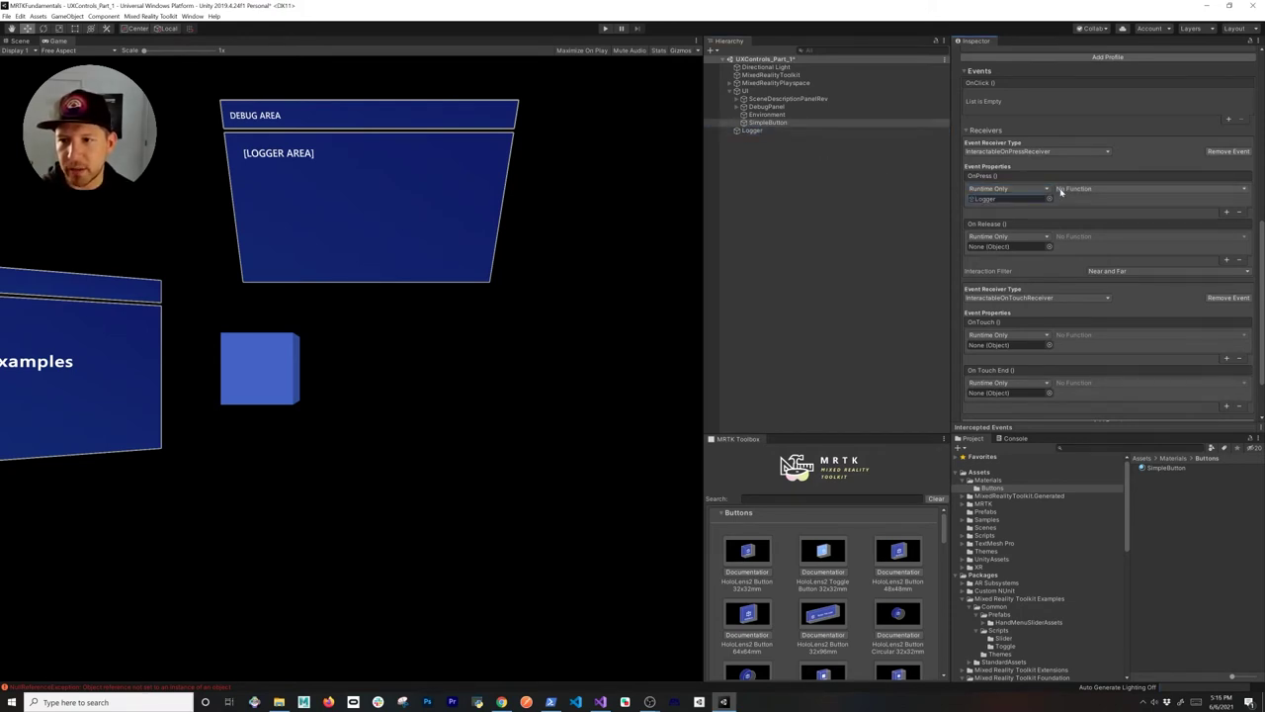
{"action": "left_click", "coordinate": [1060, 190]}
{"action": "mouse_move", "coordinate": [1079, 232]}
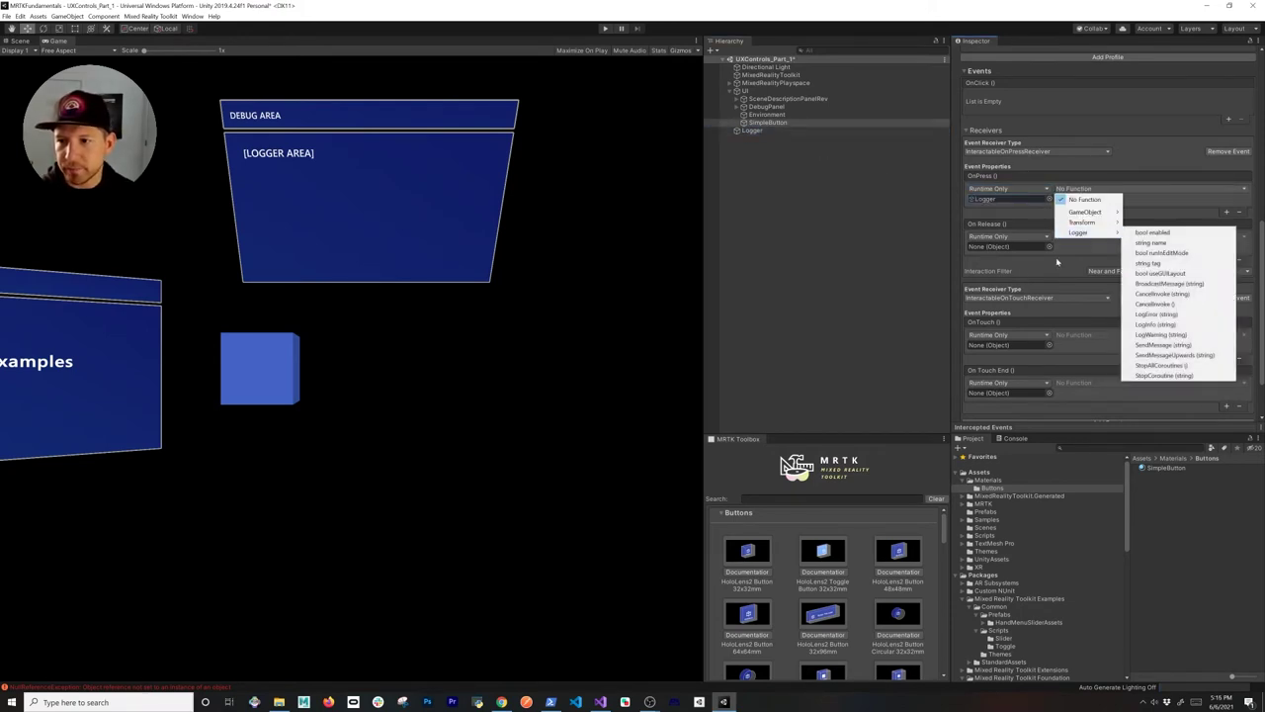
{"action": "left_click", "coordinate": [1157, 324]}
{"action": "left_click", "coordinate": [1077, 200]}
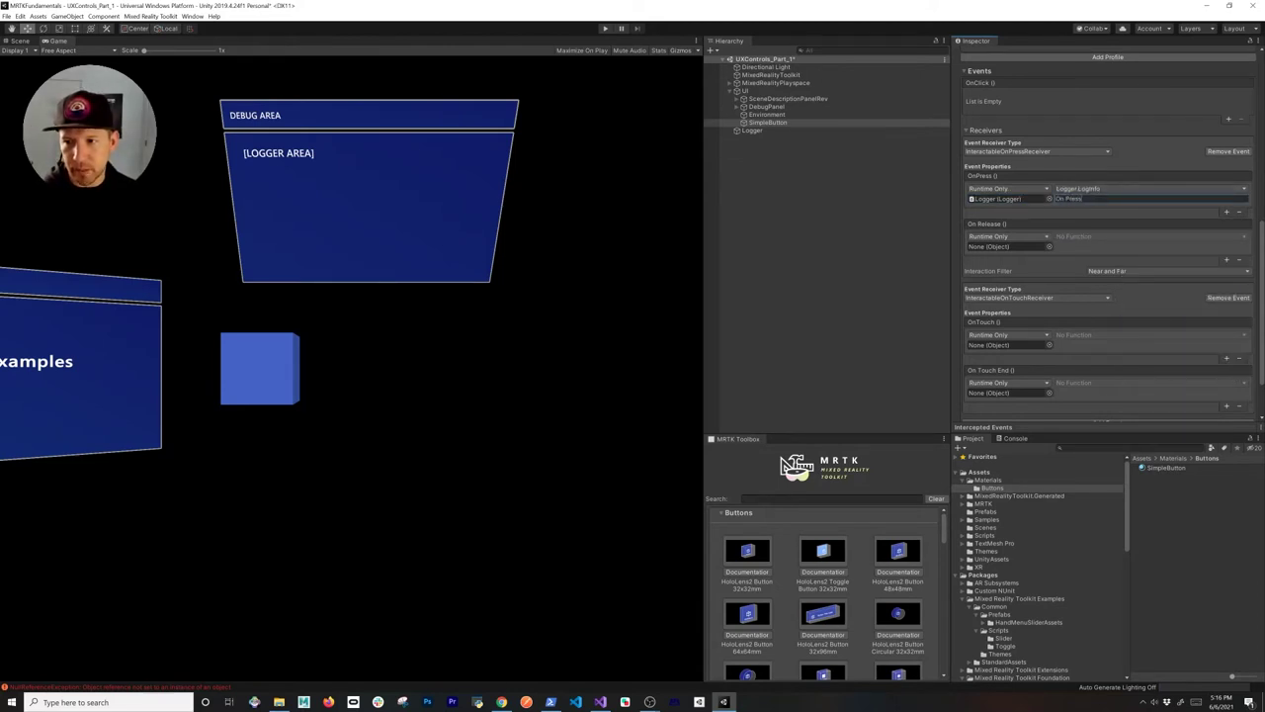
Step: Make the On Release event call Logger.LogInfo with the message "On Release Event", keeping the Interaction Filter at Near and Far
{"action": "key", "text": "ctrl+a"}
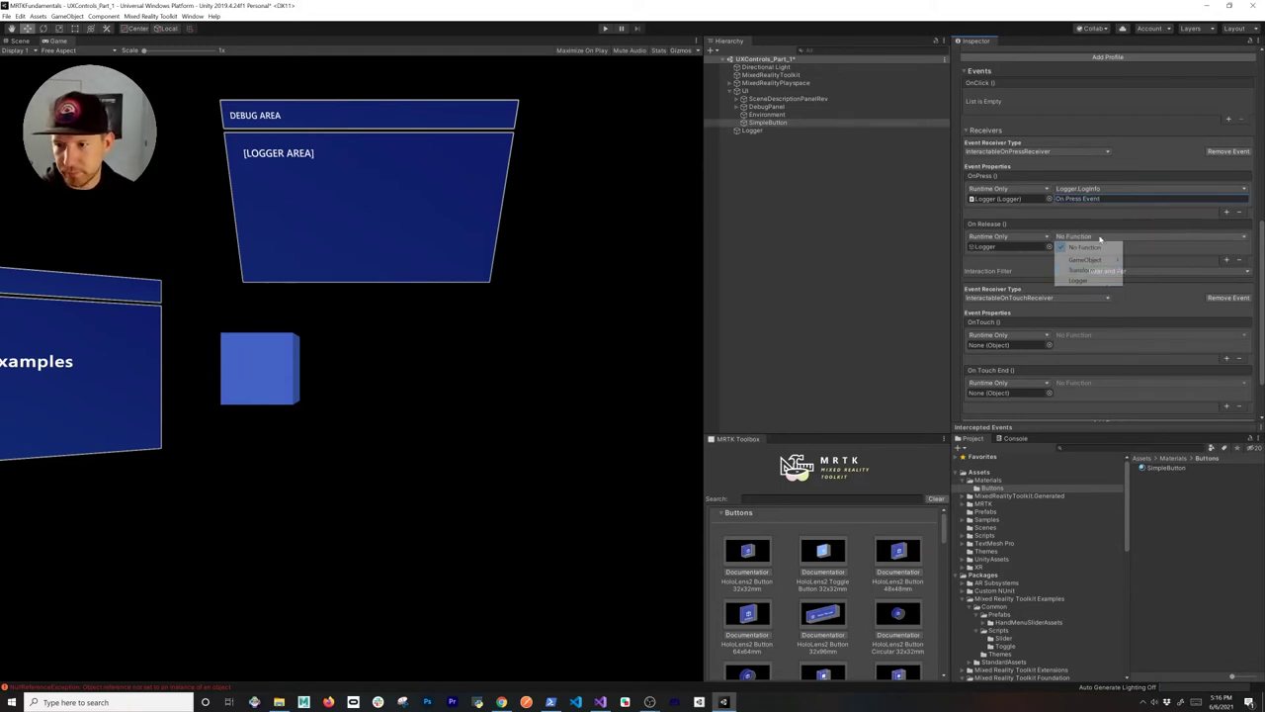
{"action": "type", "text": "On Release Event"}
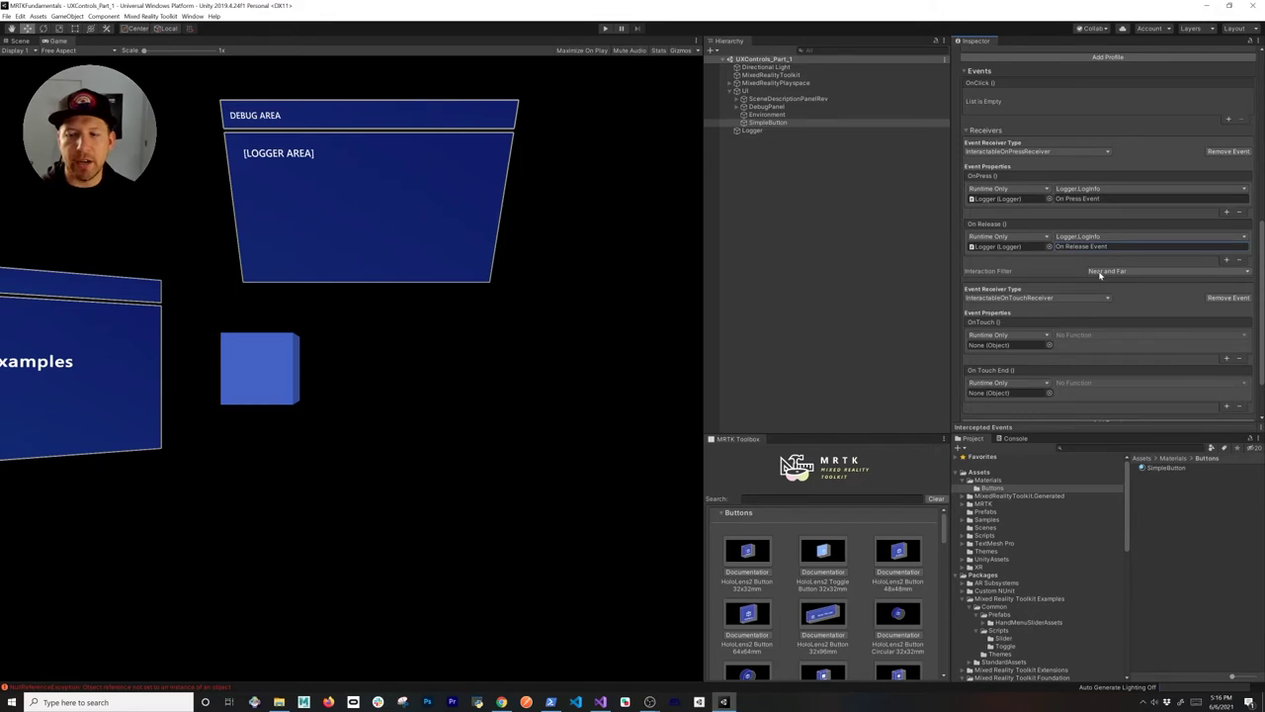
{"action": "left_click", "coordinate": [1121, 274]}
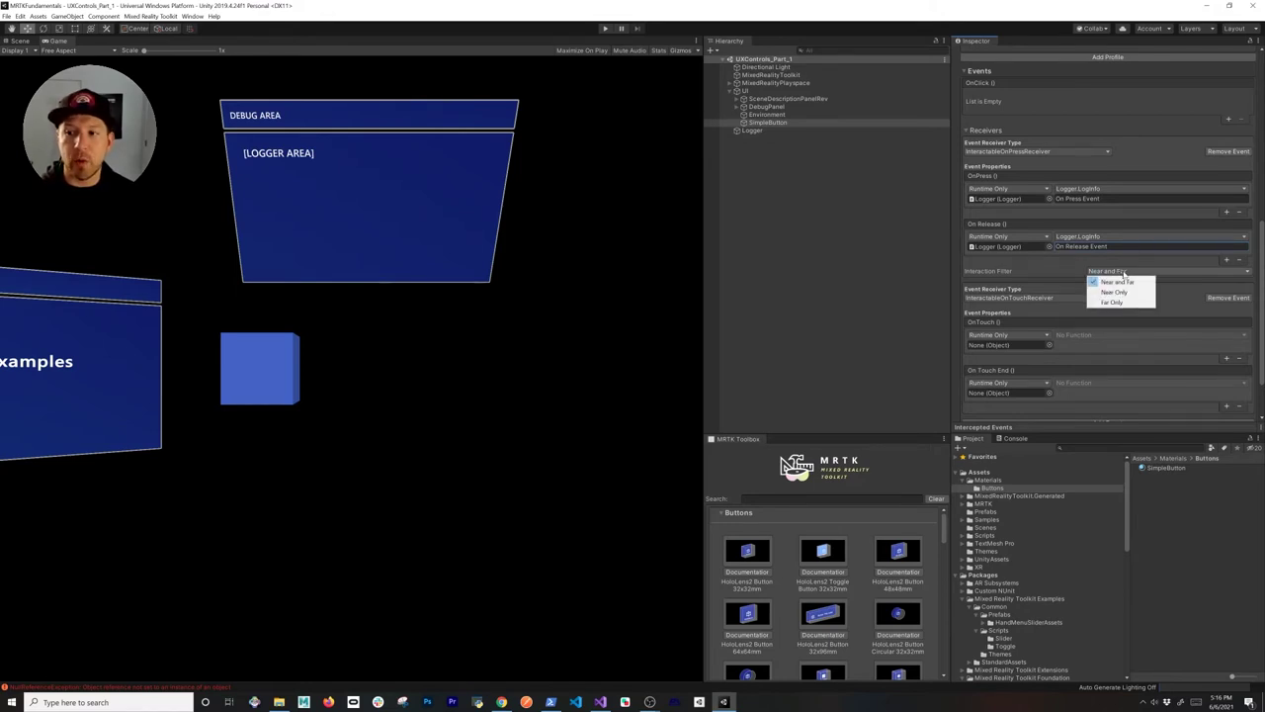
{"action": "left_click", "coordinate": [1124, 274]}
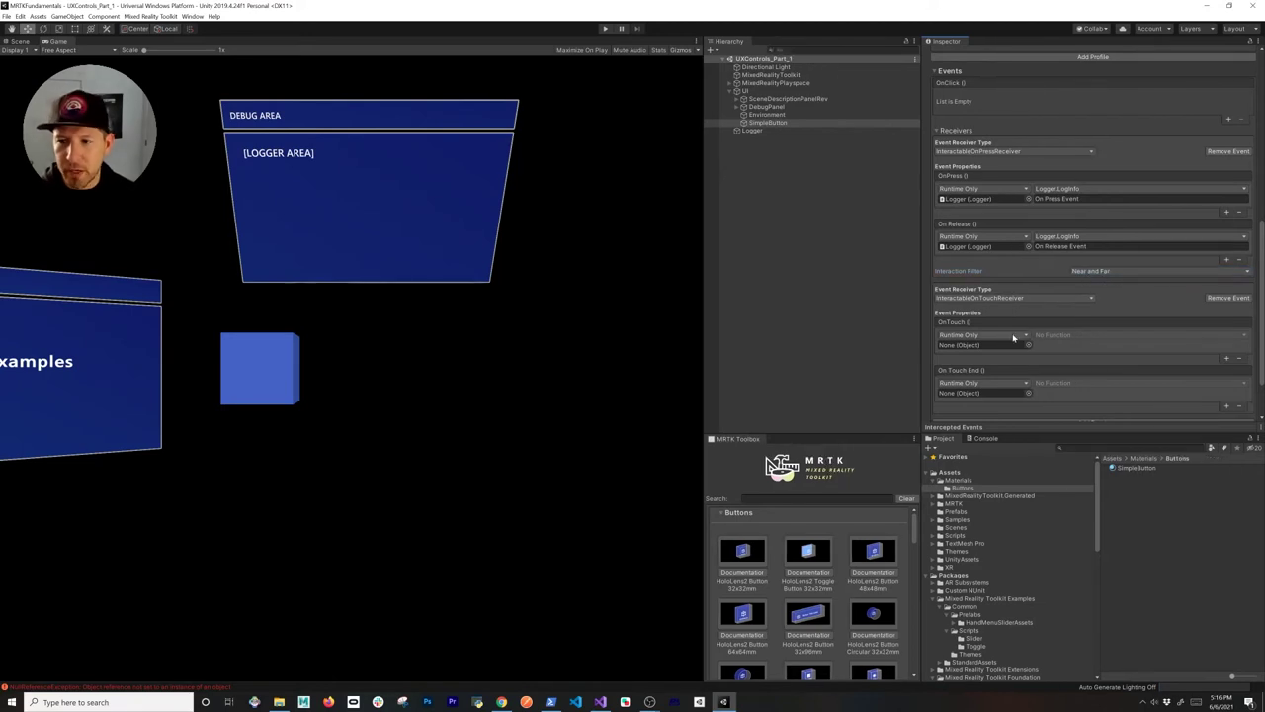
Step: Make OnTouch and On Touch End call Logger.LogInfo with the messages "On Touch Event" and "On Touch End Event"
{"action": "left_click", "coordinate": [1137, 335]}
{"action": "left_click", "coordinate": [1068, 364]}
{"action": "type", "text": "On Touch Event"}
{"action": "left_click", "coordinate": [1047, 382]}
{"action": "left_click", "coordinate": [1137, 435]}
{"action": "type", "text": "On Touch End Event"}
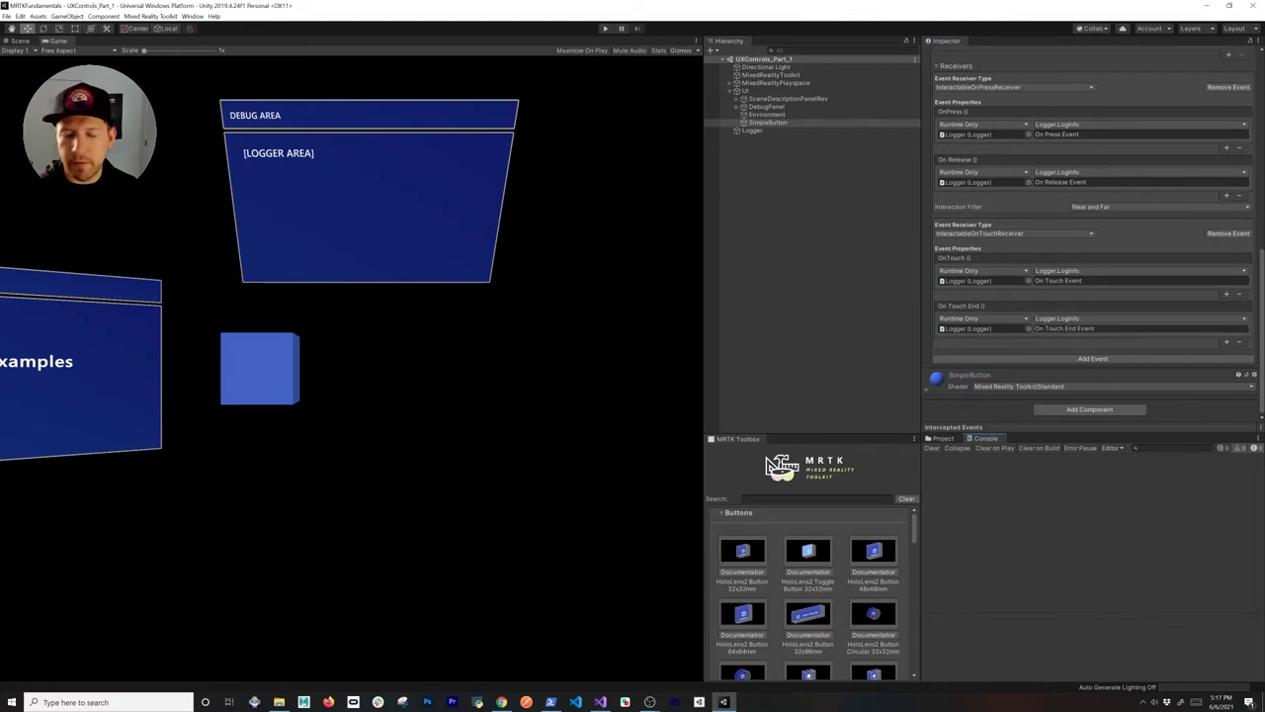
Step: Add an empty listener to the PressableButton's Touch Begin, Touch End, Button Pressed and Button Released events
{"action": "scroll", "coordinate": [1107, 319], "scroll_direction": "up", "scroll_amount": 5}
{"action": "scroll", "coordinate": [1005, 246], "scroll_direction": "up", "scroll_amount": 10}
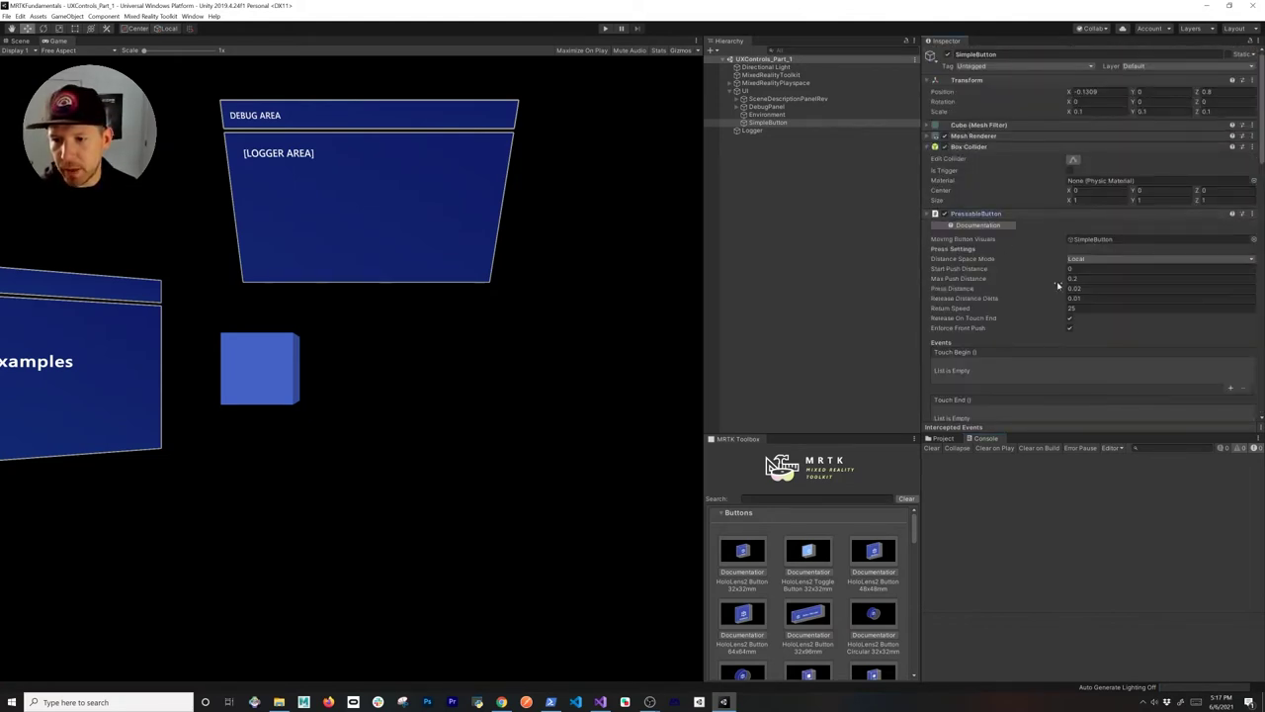
{"action": "scroll", "coordinate": [969, 278], "scroll_direction": "down", "scroll_amount": 3}
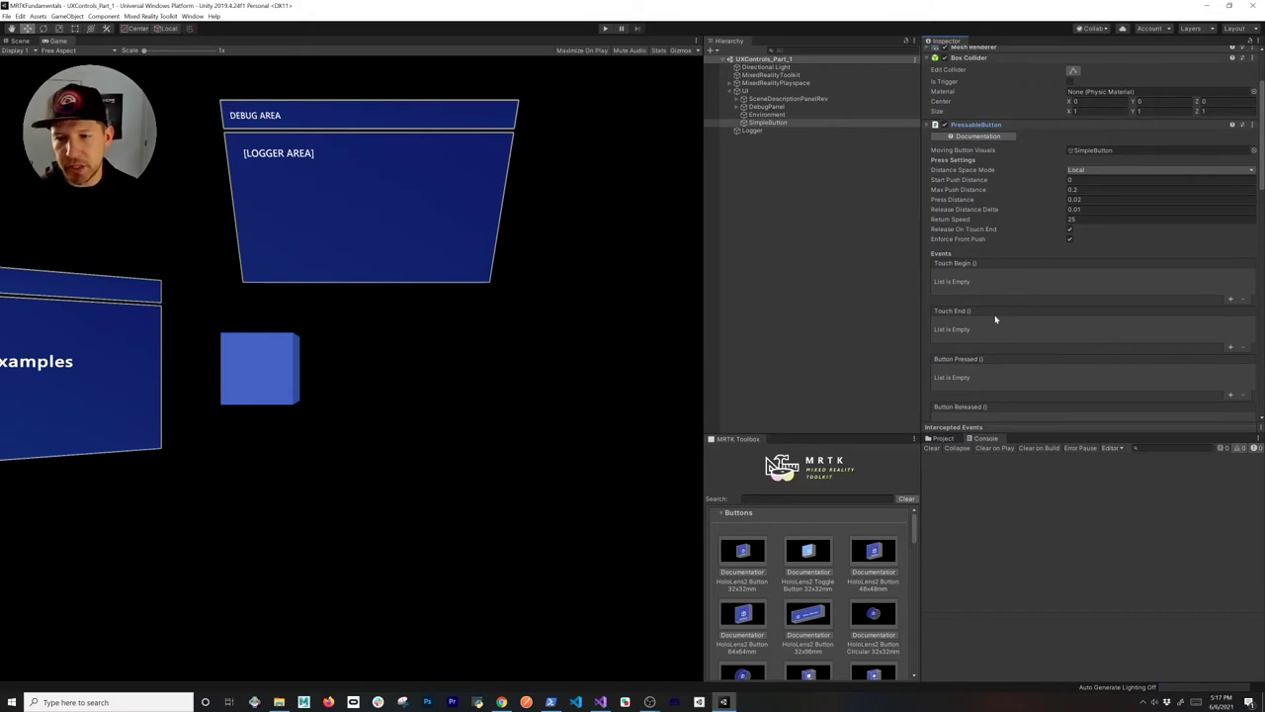
{"action": "scroll", "coordinate": [998, 319], "scroll_direction": "down", "scroll_amount": 3}
{"action": "left_click", "coordinate": [1230, 209]}
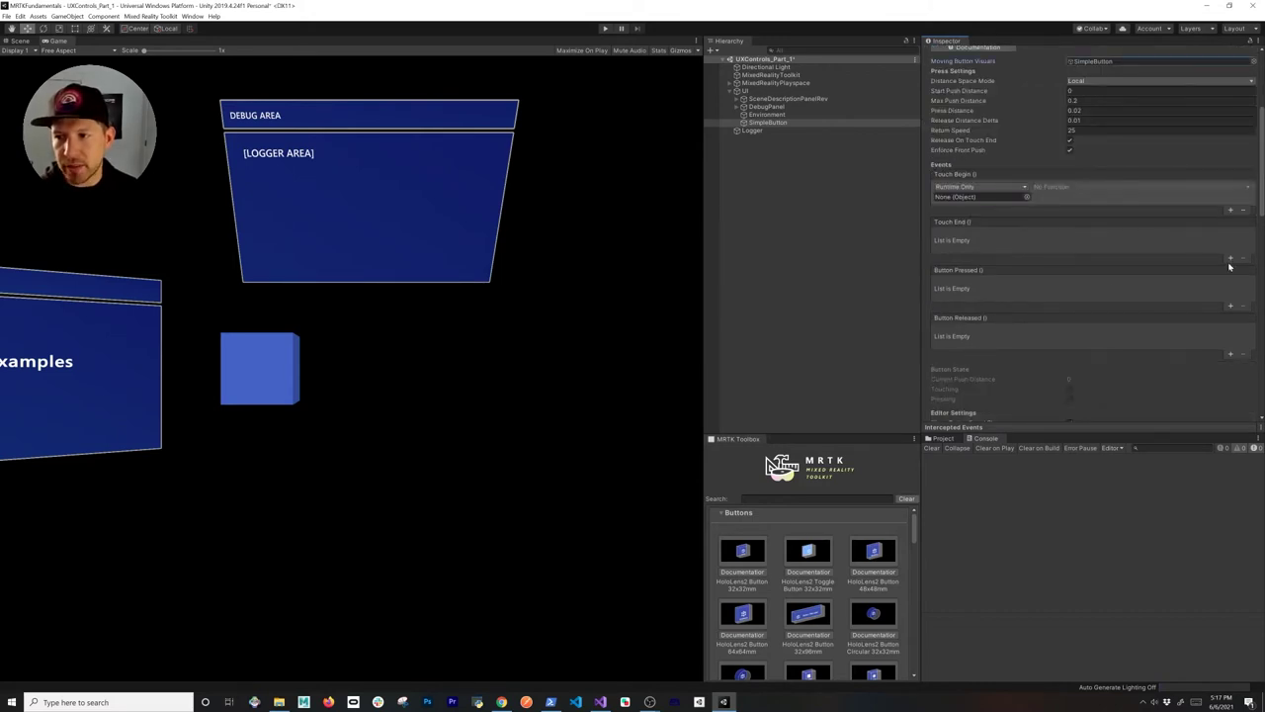
{"action": "left_click", "coordinate": [1230, 258]}
{"action": "left_click", "coordinate": [1231, 309]}
{"action": "left_click", "coordinate": [1229, 355]}
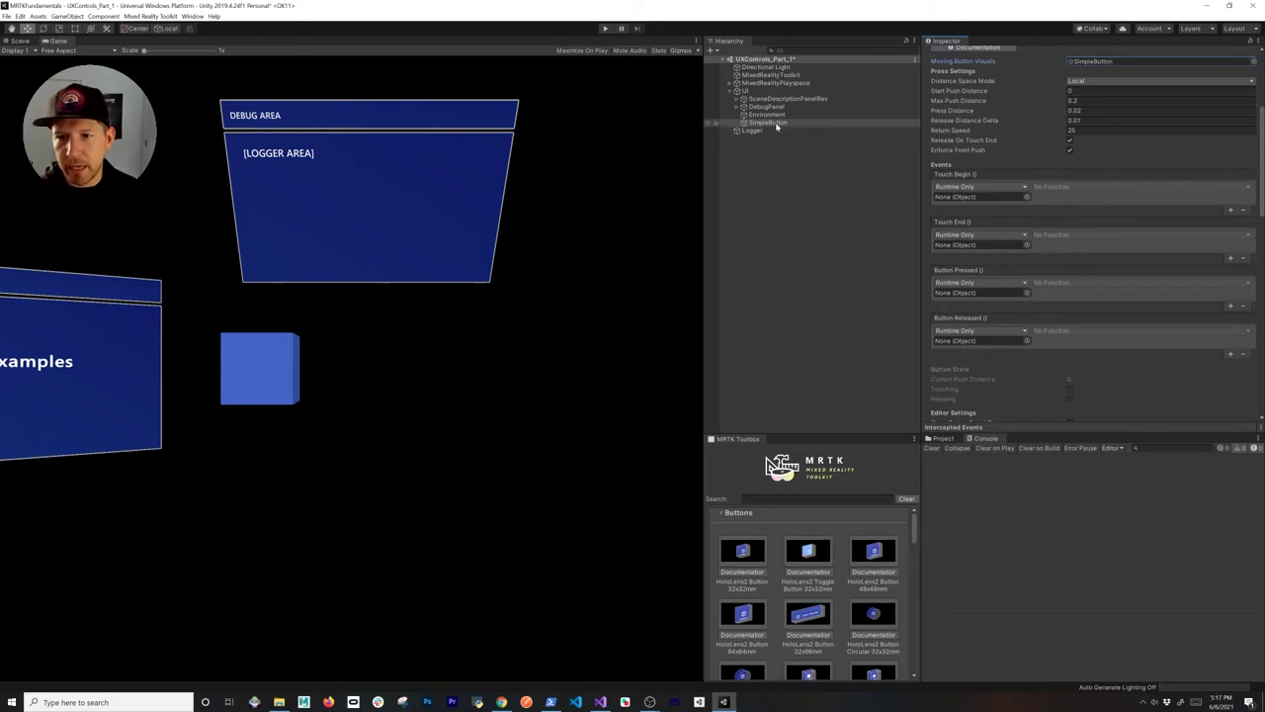
Step: Assign SimpleButton as the target object of all four PressableButton event listeners
{"action": "left_click_drag", "start_coordinate": [776, 125], "coordinate": [973, 197]}
{"action": "left_click_drag", "start_coordinate": [787, 125], "coordinate": [974, 244]}
{"action": "left_click_drag", "start_coordinate": [784, 124], "coordinate": [971, 342]}
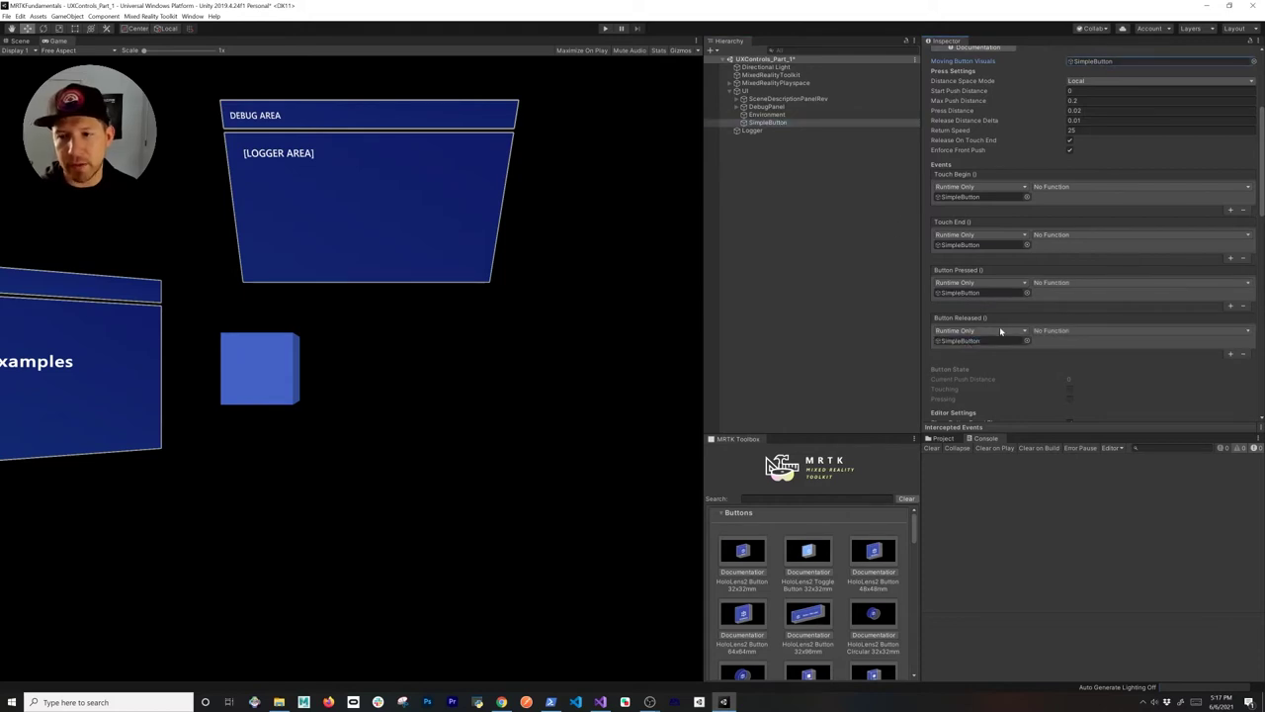
Step: Route Touch Begin to PhysicalPressEventRouter.OnHandPressTouched and Touch End to PhysicalPressEventRouter.OnHandPressUntouched
{"action": "left_click", "coordinate": [1053, 187]}
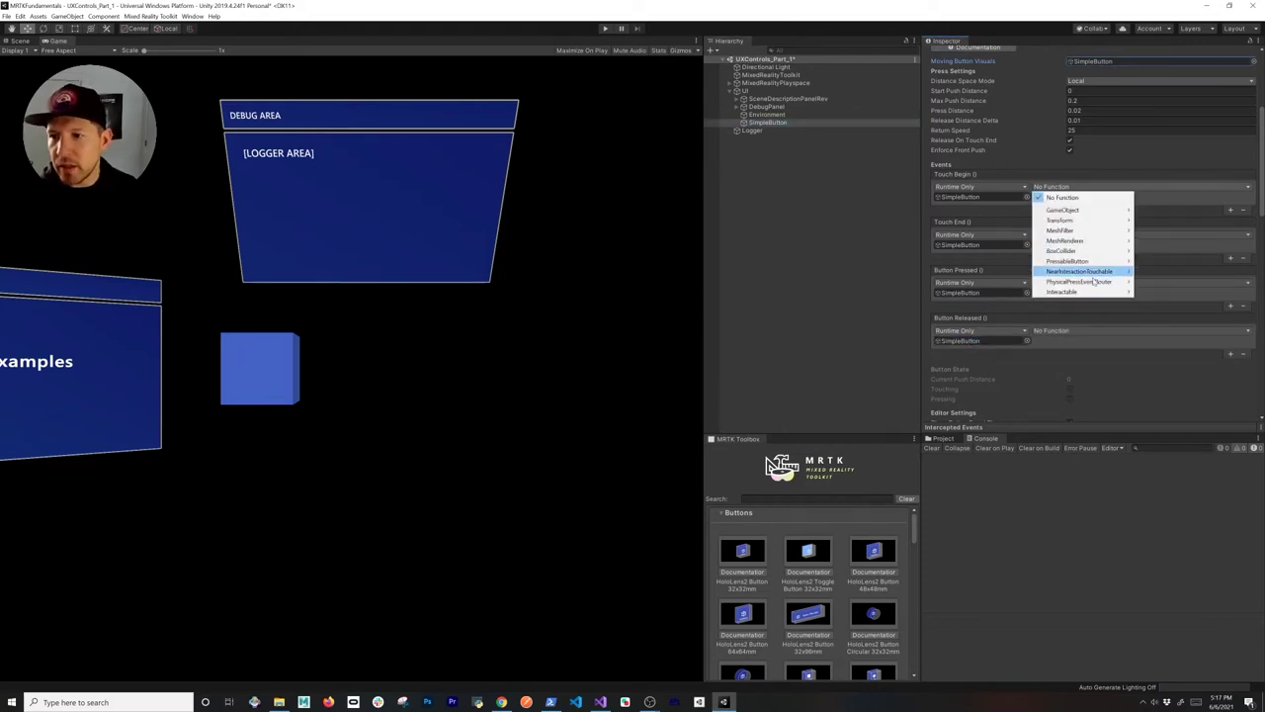
{"action": "mouse_move", "coordinate": [1091, 285]}
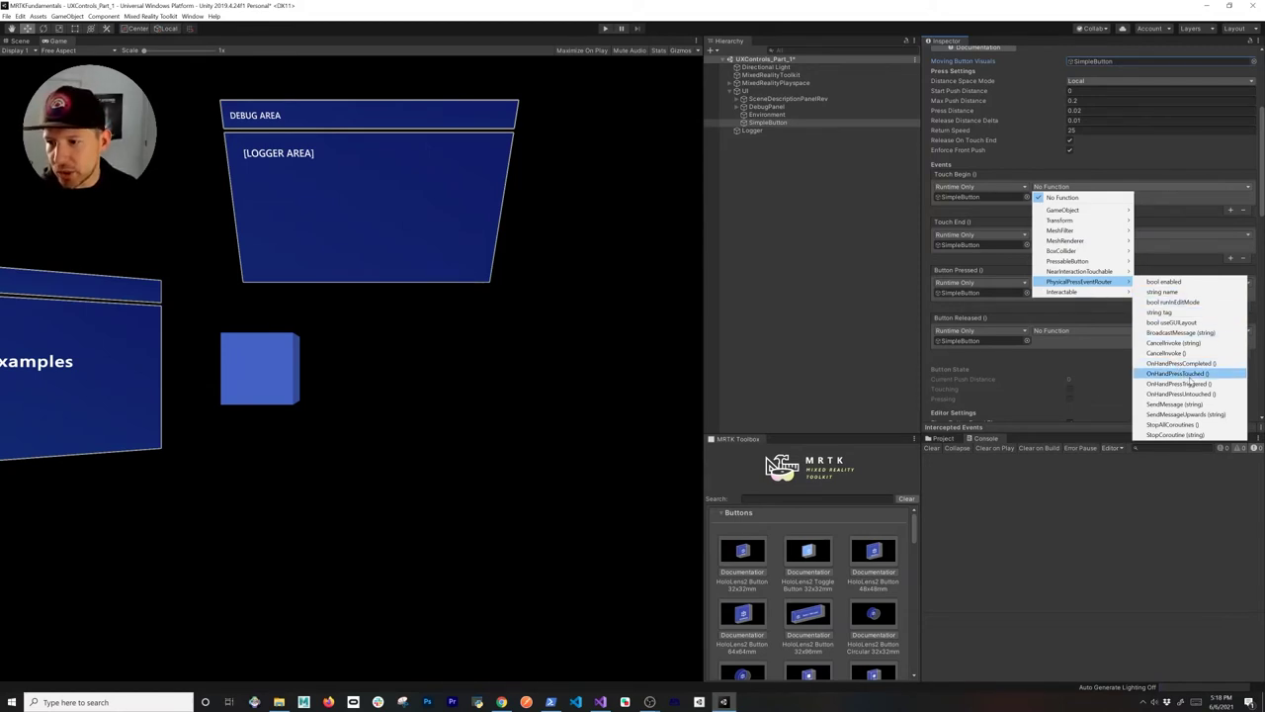
{"action": "left_click", "coordinate": [1191, 375]}
{"action": "left_click", "coordinate": [1053, 237]}
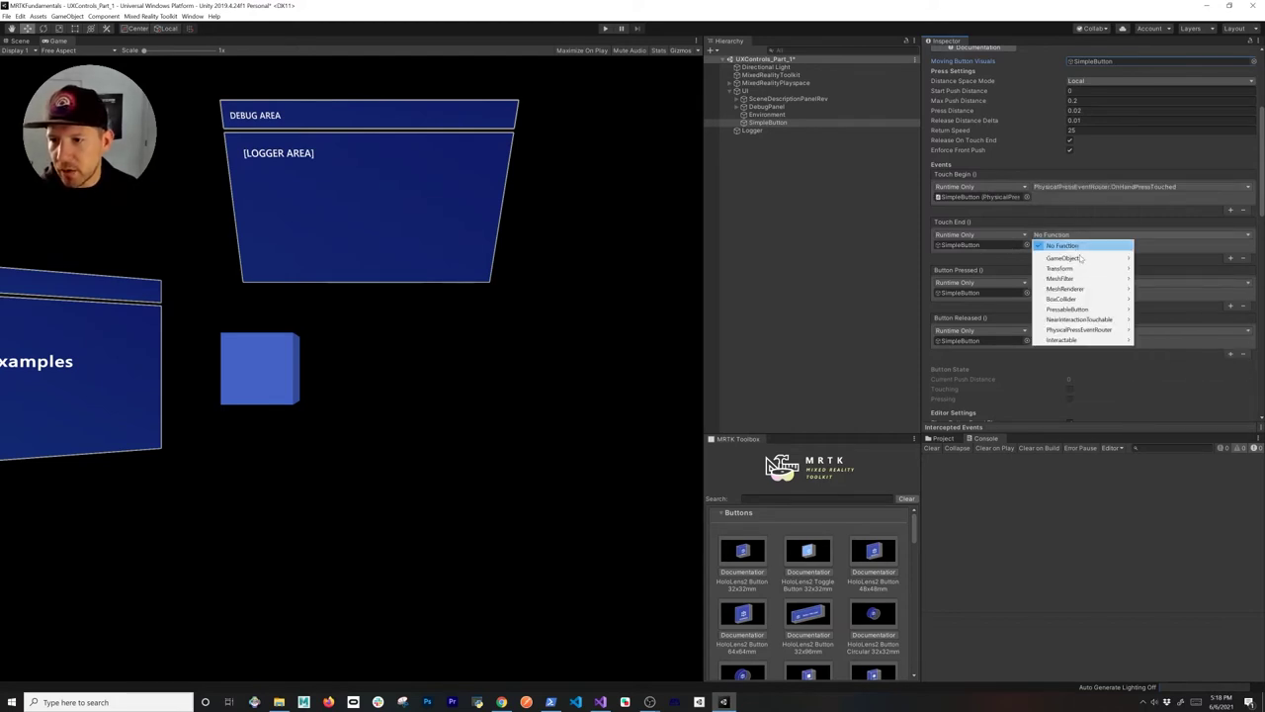
{"action": "mouse_move", "coordinate": [1095, 330]}
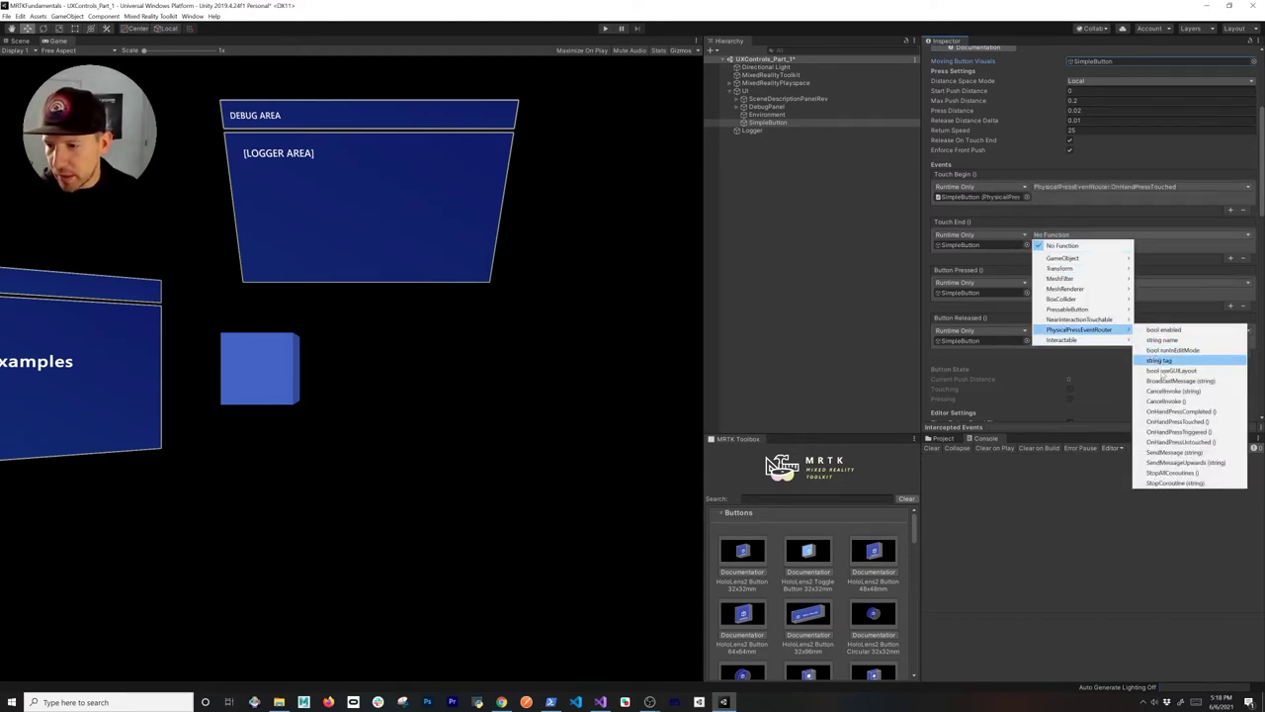
{"action": "left_click", "coordinate": [1173, 443]}
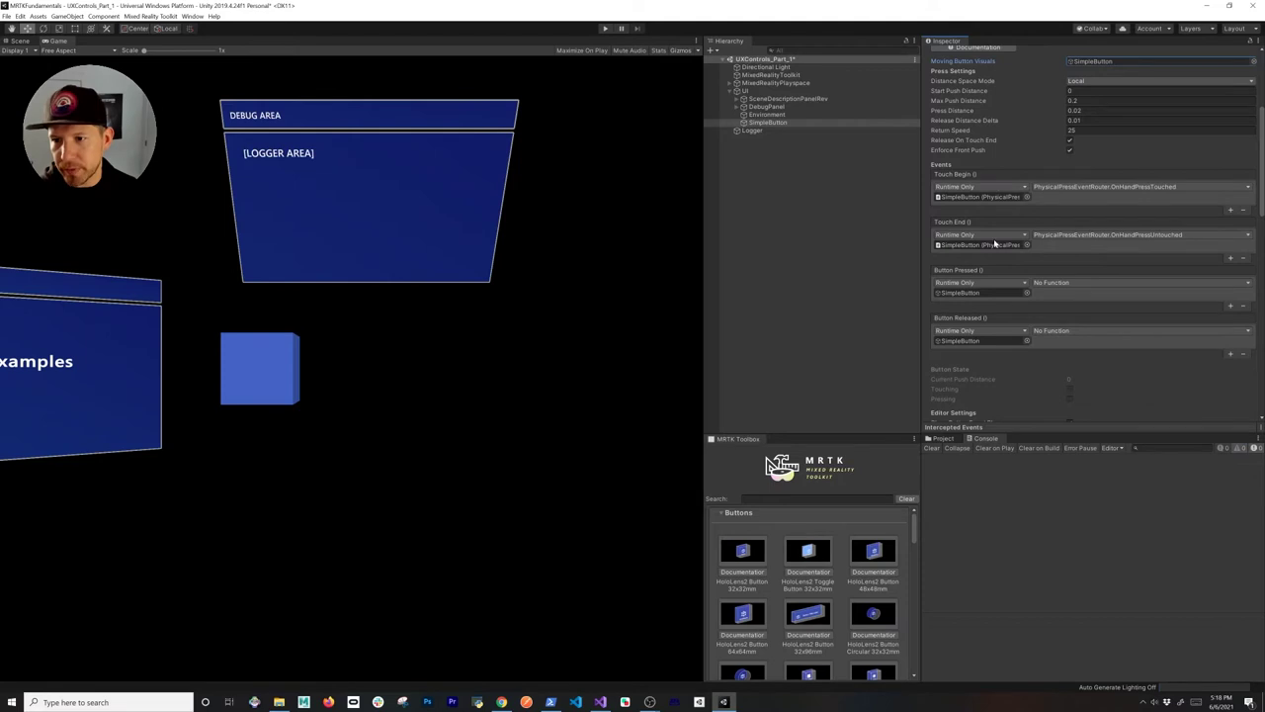
Step: Route Button Pressed to PhysicalPressEventRouter.OnHandPressTriggered and Button Released to PhysicalPressEventRouter.OnHandPressUntouched
{"action": "left_click", "coordinate": [1053, 282]}
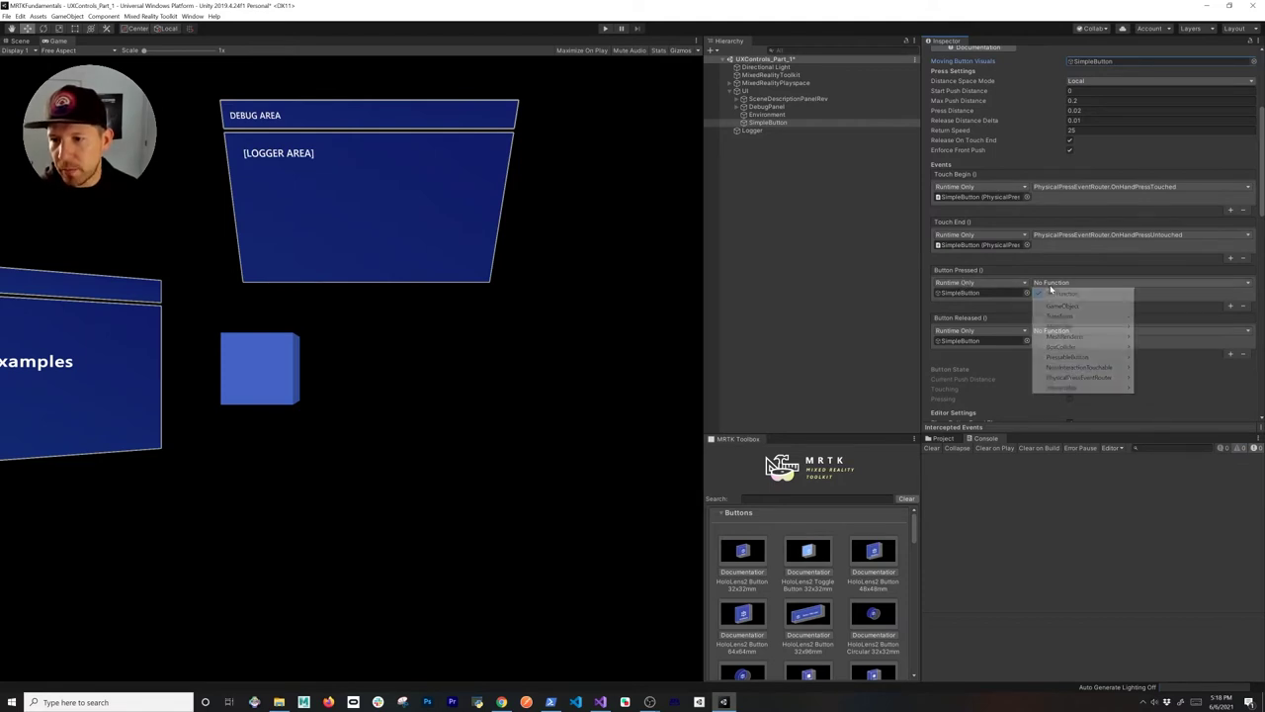
{"action": "mouse_move", "coordinate": [1079, 379]}
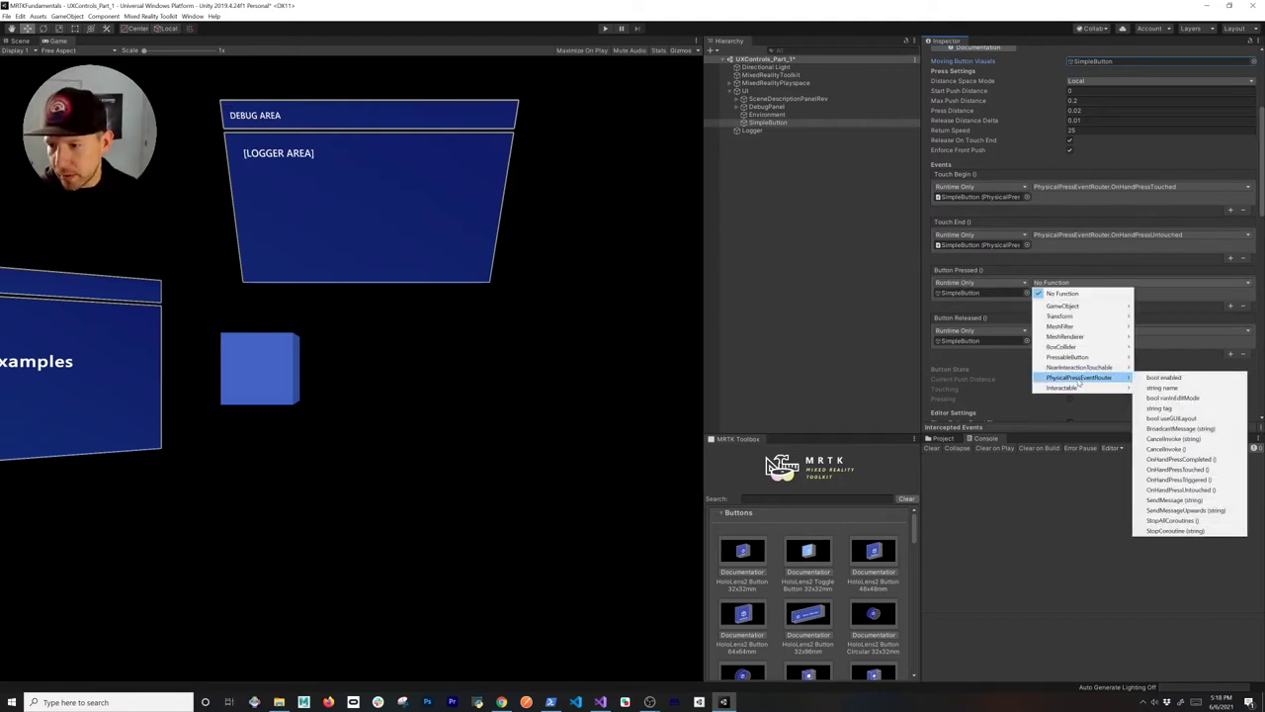
{"action": "left_click", "coordinate": [1181, 479]}
{"action": "left_click", "coordinate": [1063, 332]}
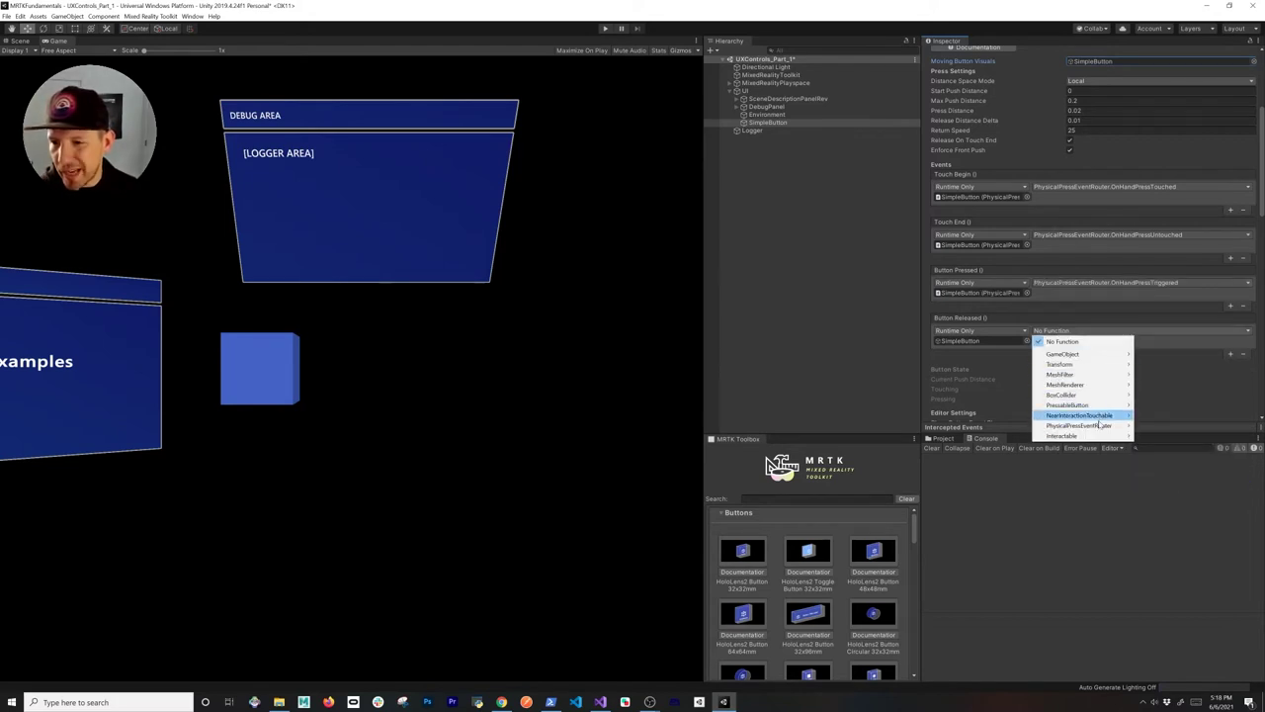
{"action": "mouse_move", "coordinate": [1100, 425]}
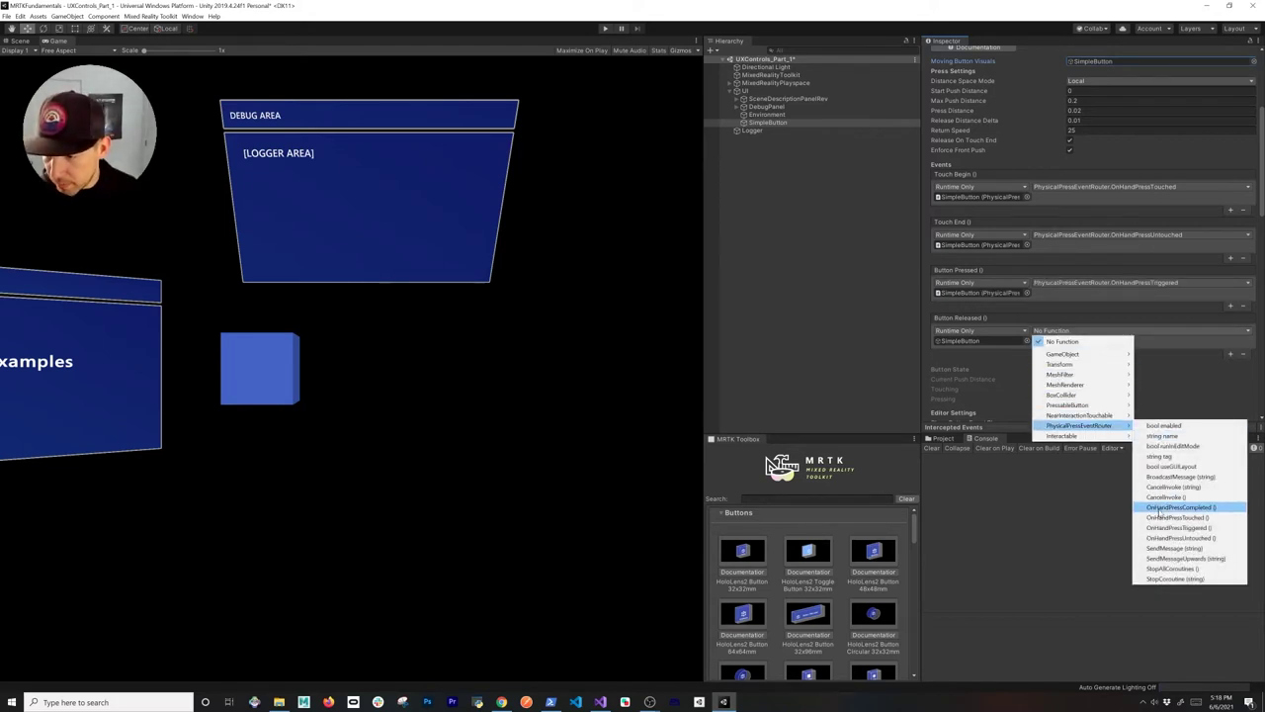
{"action": "left_click", "coordinate": [1169, 538]}
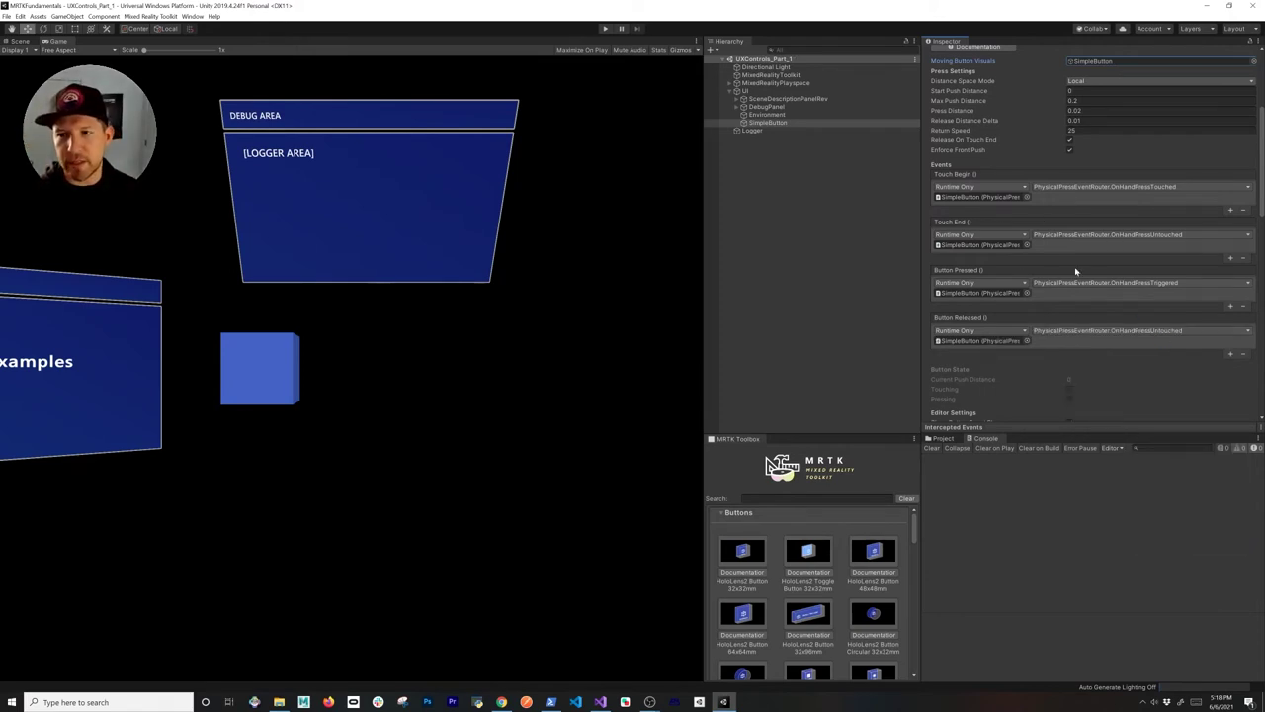
{"action": "scroll", "coordinate": [1078, 272], "scroll_direction": "down", "scroll_amount": 5}
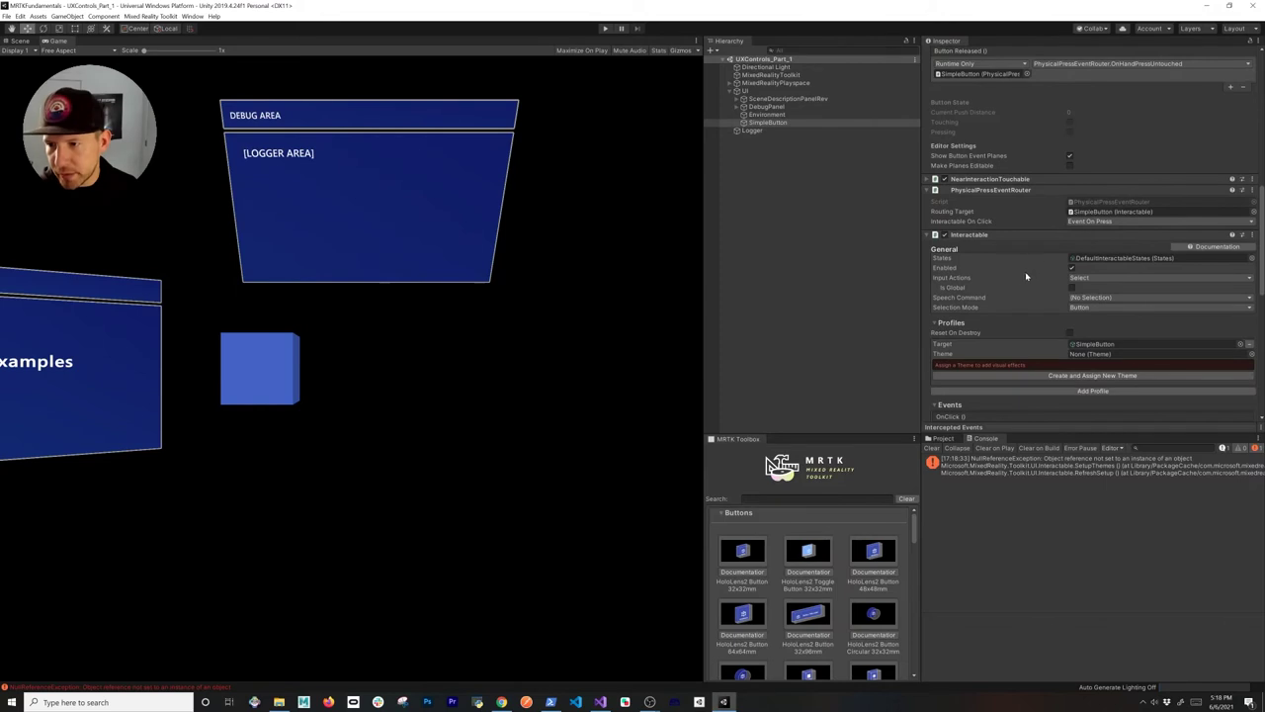
{"action": "scroll", "coordinate": [1048, 227], "scroll_direction": "down", "scroll_amount": 2}
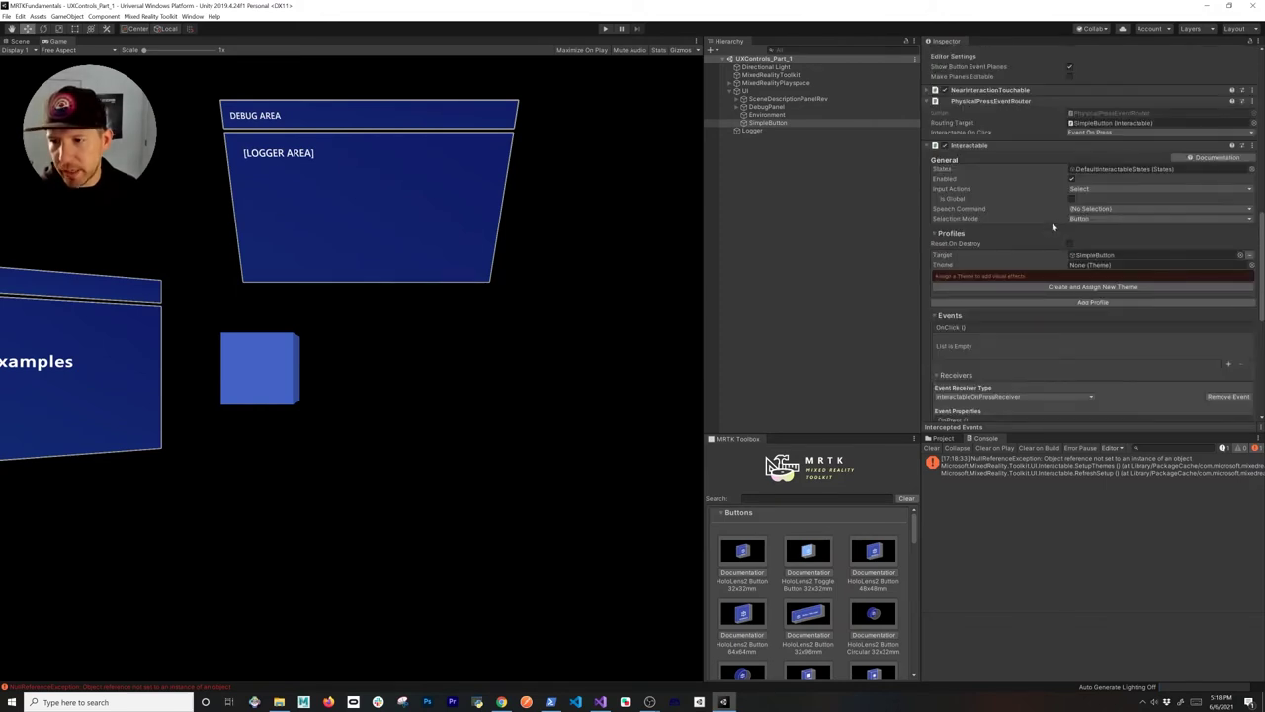
{"action": "left_click", "coordinate": [995, 288]}
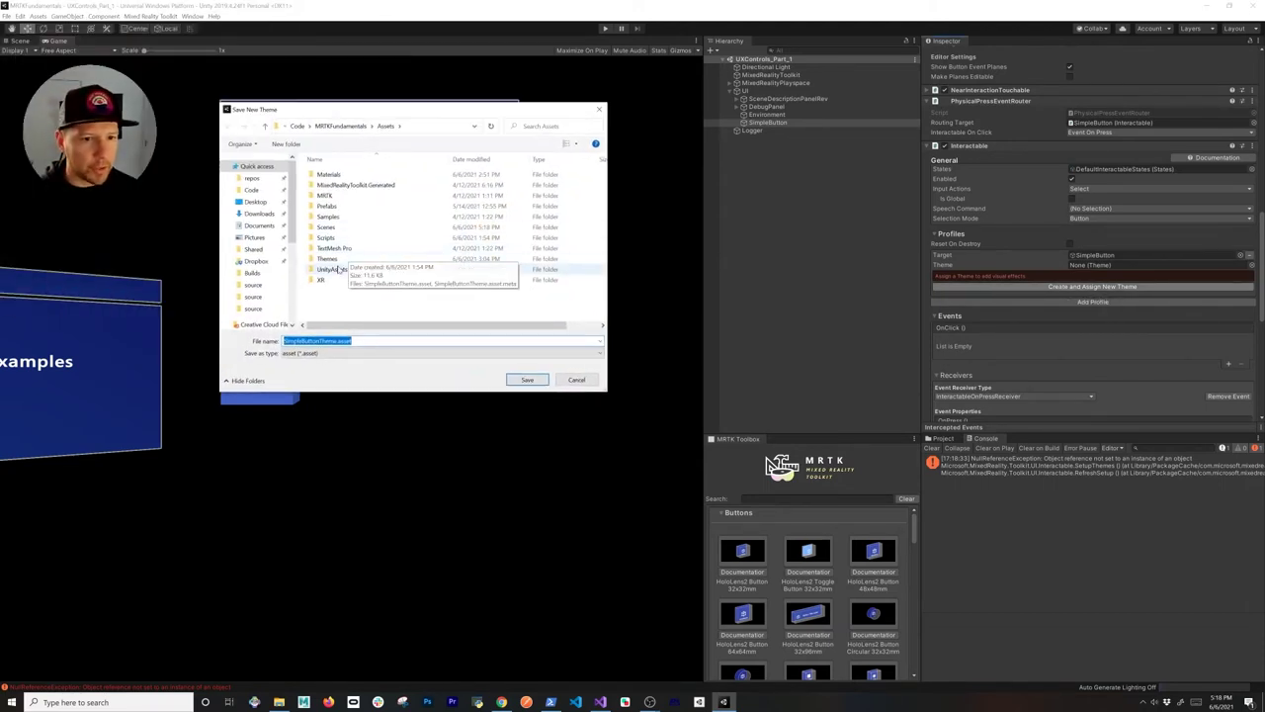
{"action": "double_click", "coordinate": [329, 259]}
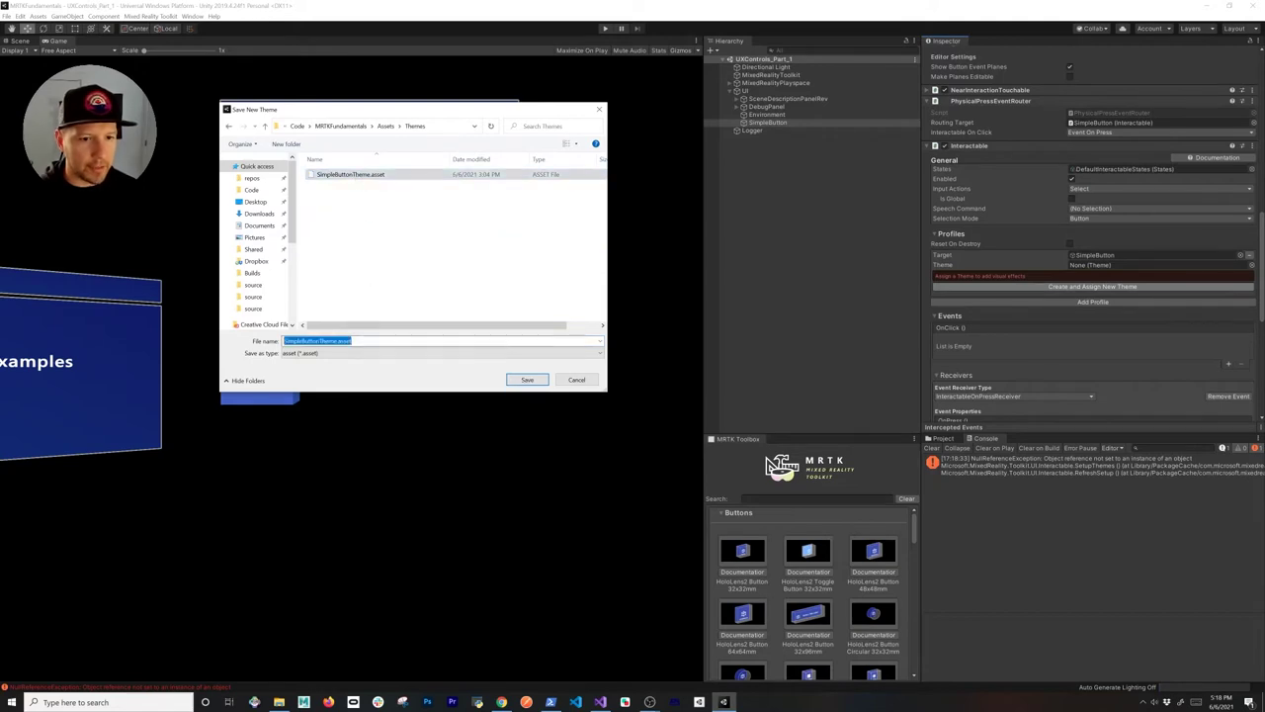
{"action": "key", "text": "Right"}
{"action": "type", "text": "2"}
{"action": "key", "text": "Return"}
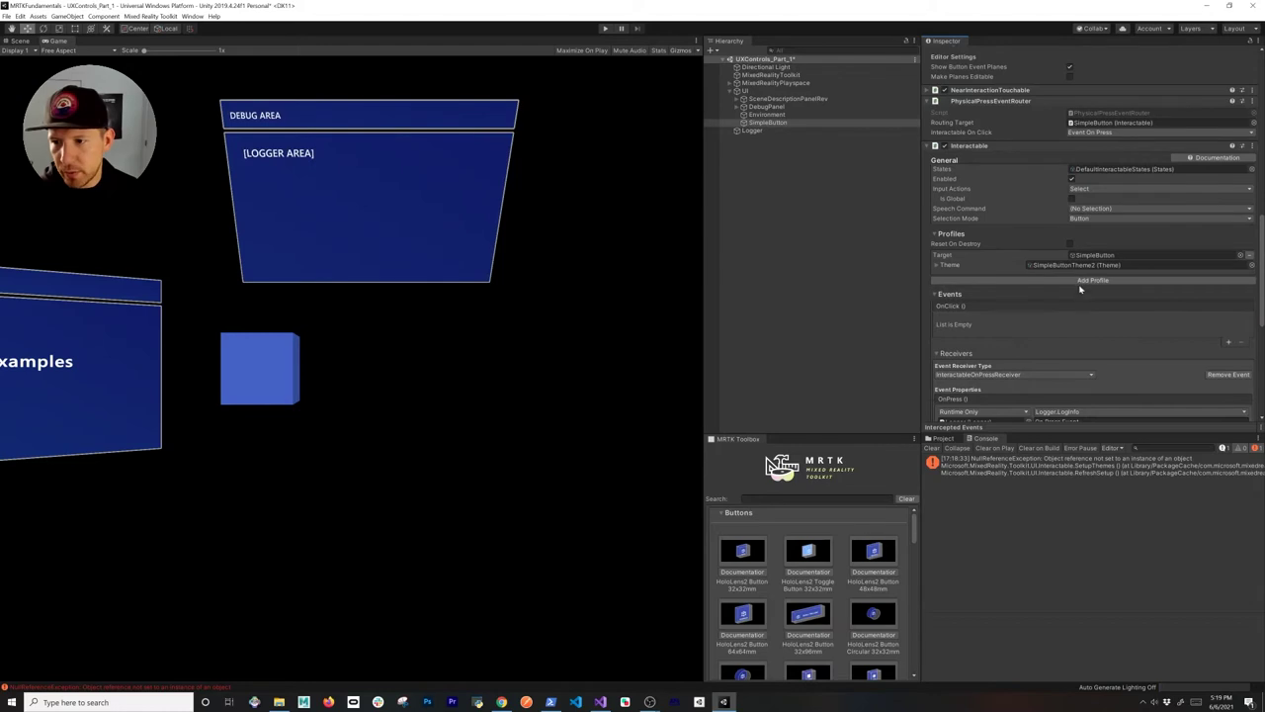
Step: Open the SimpleButtonTheme2 asset and set its Theme Runtime to ScaleOffsetColorTheme
{"action": "double_click", "coordinate": [1088, 265]}
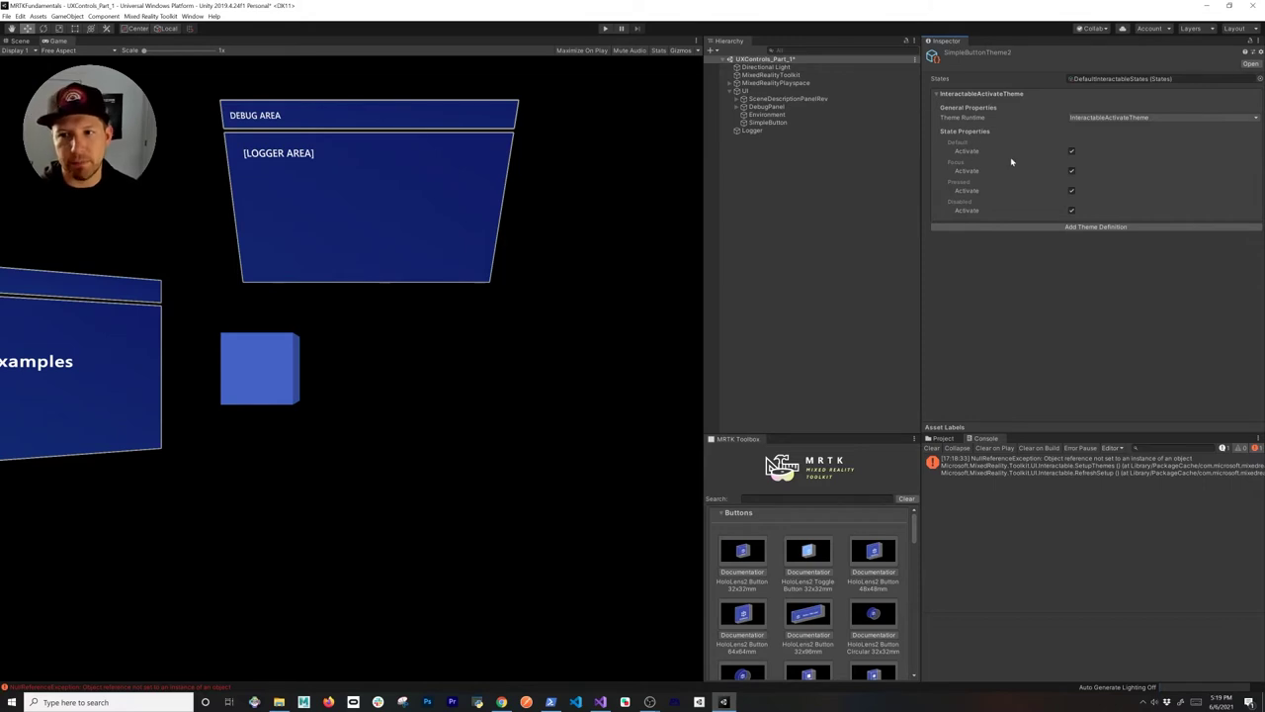
{"action": "left_click", "coordinate": [1118, 120]}
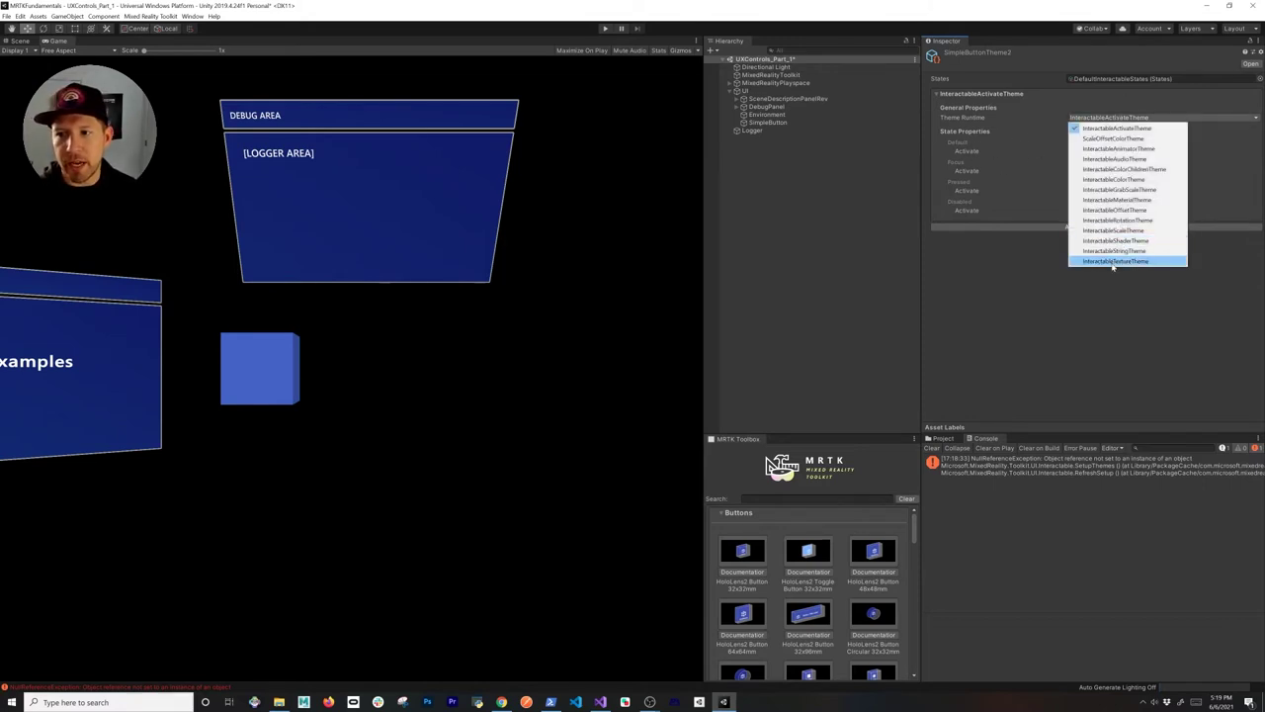
{"action": "left_click", "coordinate": [1008, 288]}
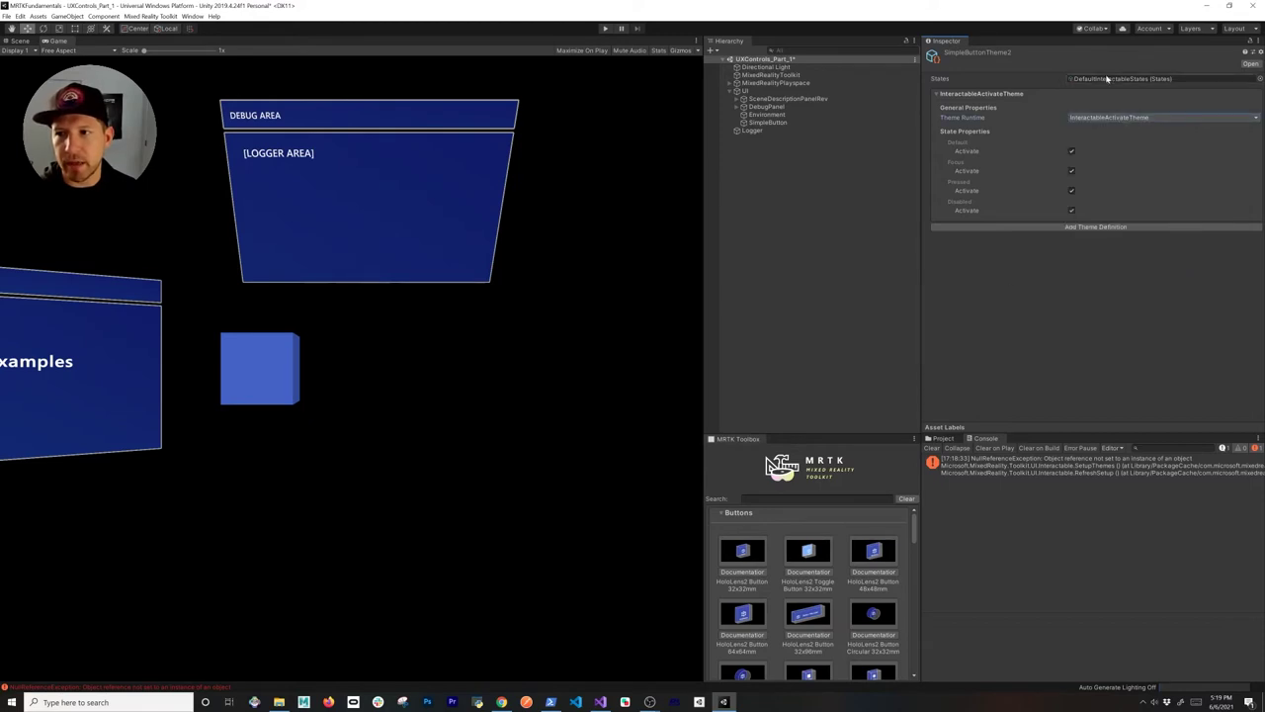
{"action": "left_click", "coordinate": [1120, 120]}
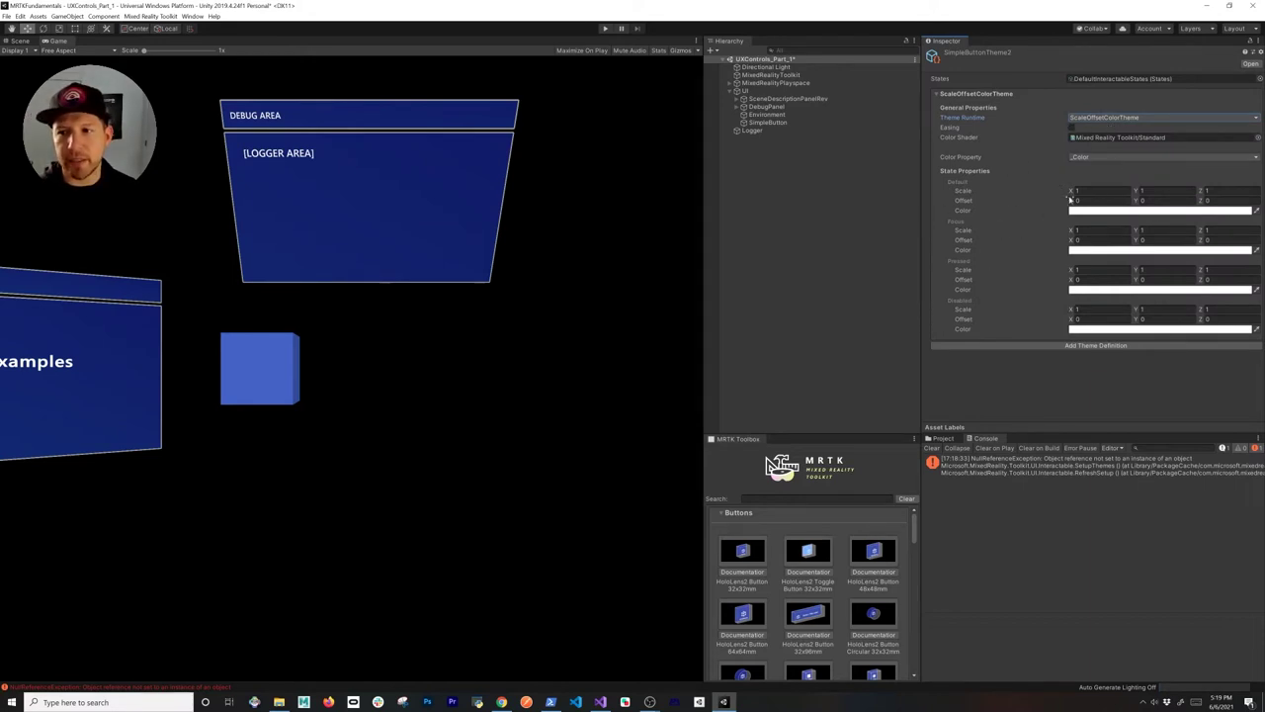
Step: Set the theme's Default state color to the cube's blue (4562C5), sampled from the Game view
{"action": "left_click", "coordinate": [1198, 210]}
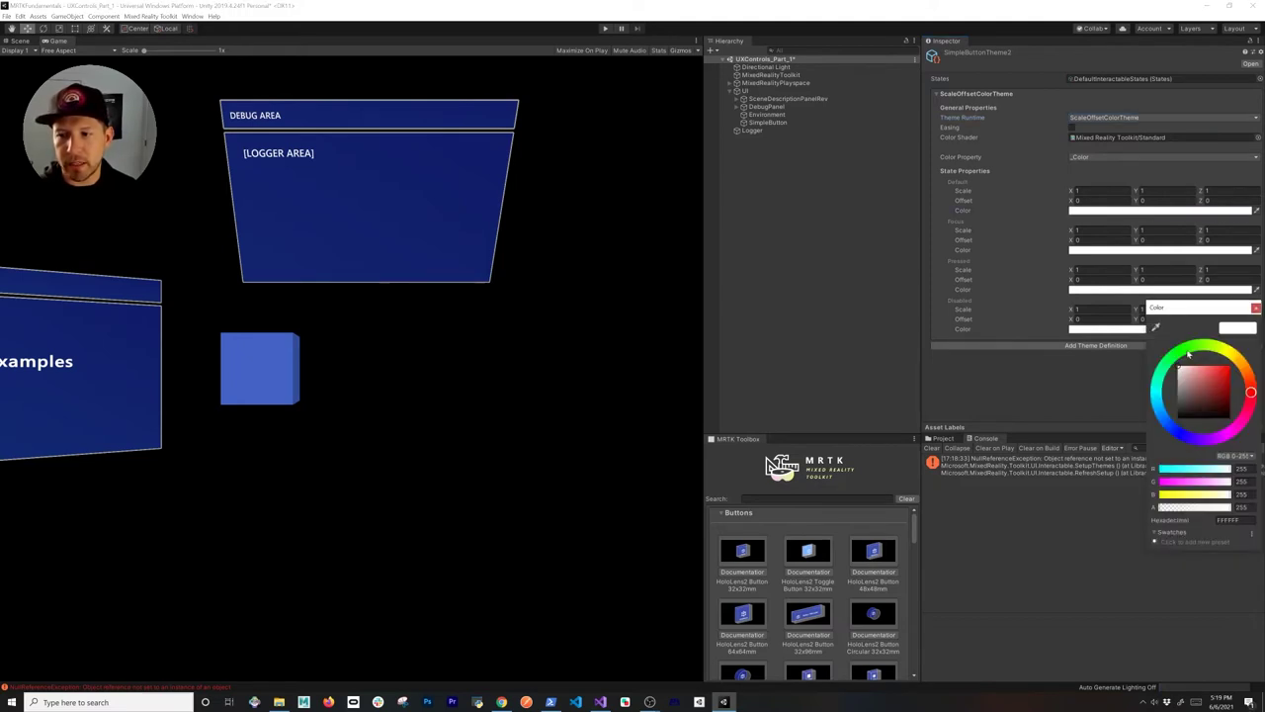
{"action": "left_click", "coordinate": [1156, 326]}
{"action": "left_click", "coordinate": [278, 357]}
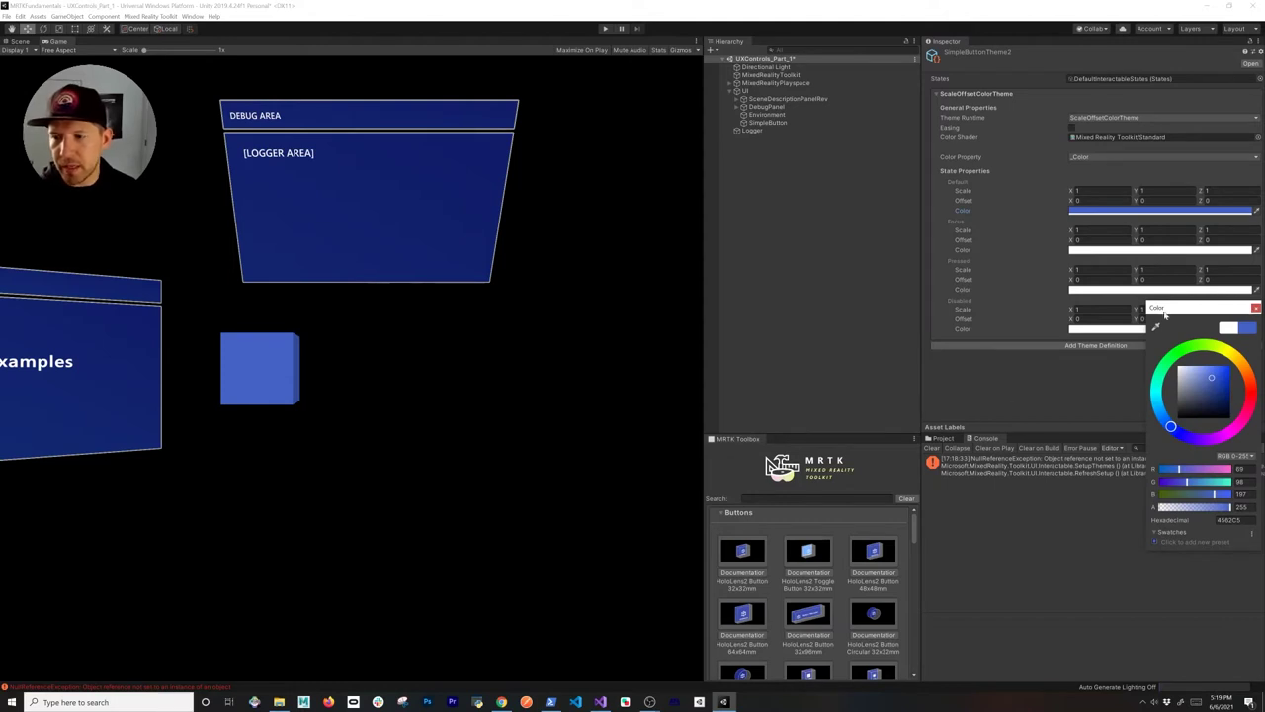
{"action": "left_click", "coordinate": [1255, 307]}
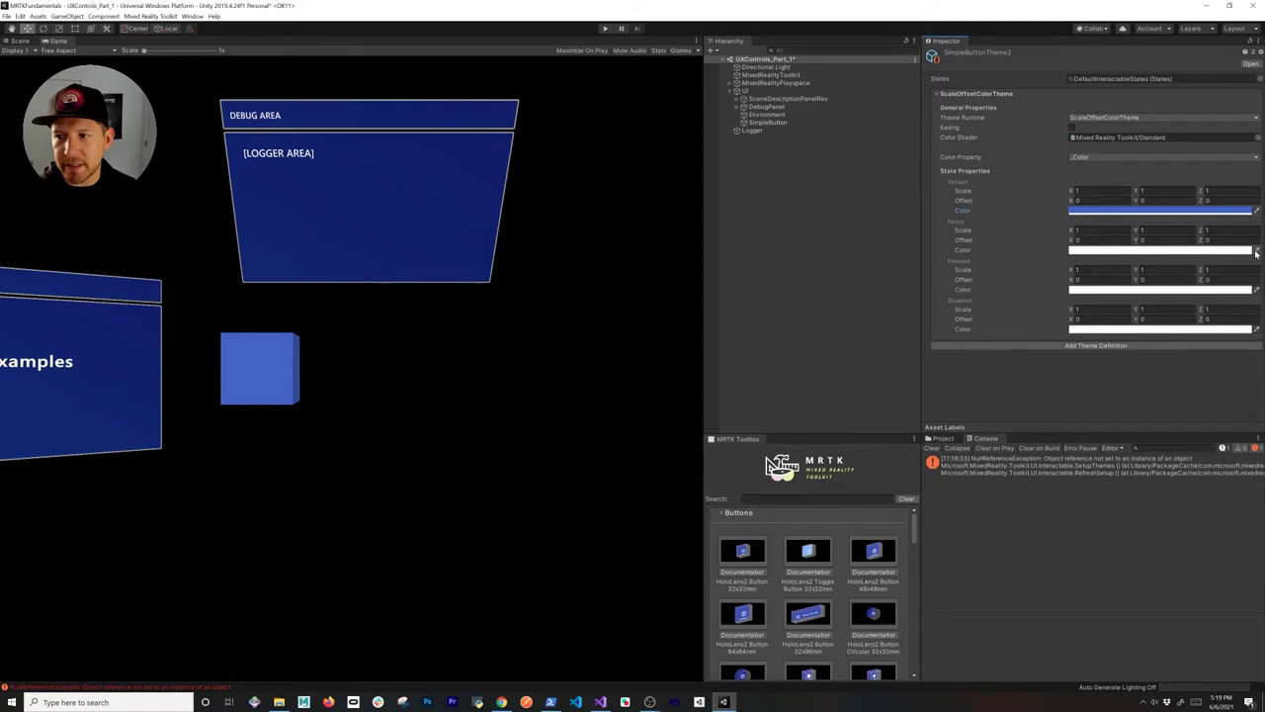
Step: Set the theme's Focus state color to a lighter blue (about 4684C5) and its Pressed state color to red
{"action": "left_click", "coordinate": [1135, 250]}
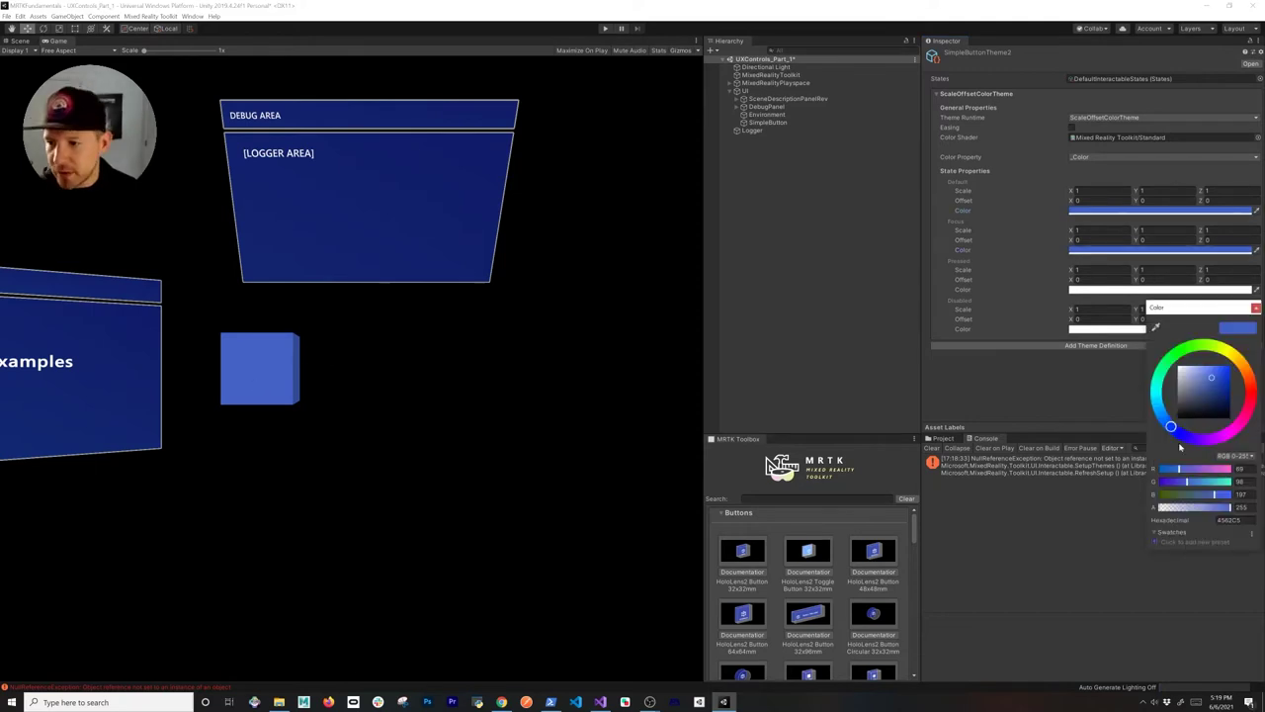
{"action": "left_click_drag", "start_coordinate": [1171, 427], "coordinate": [1163, 416]}
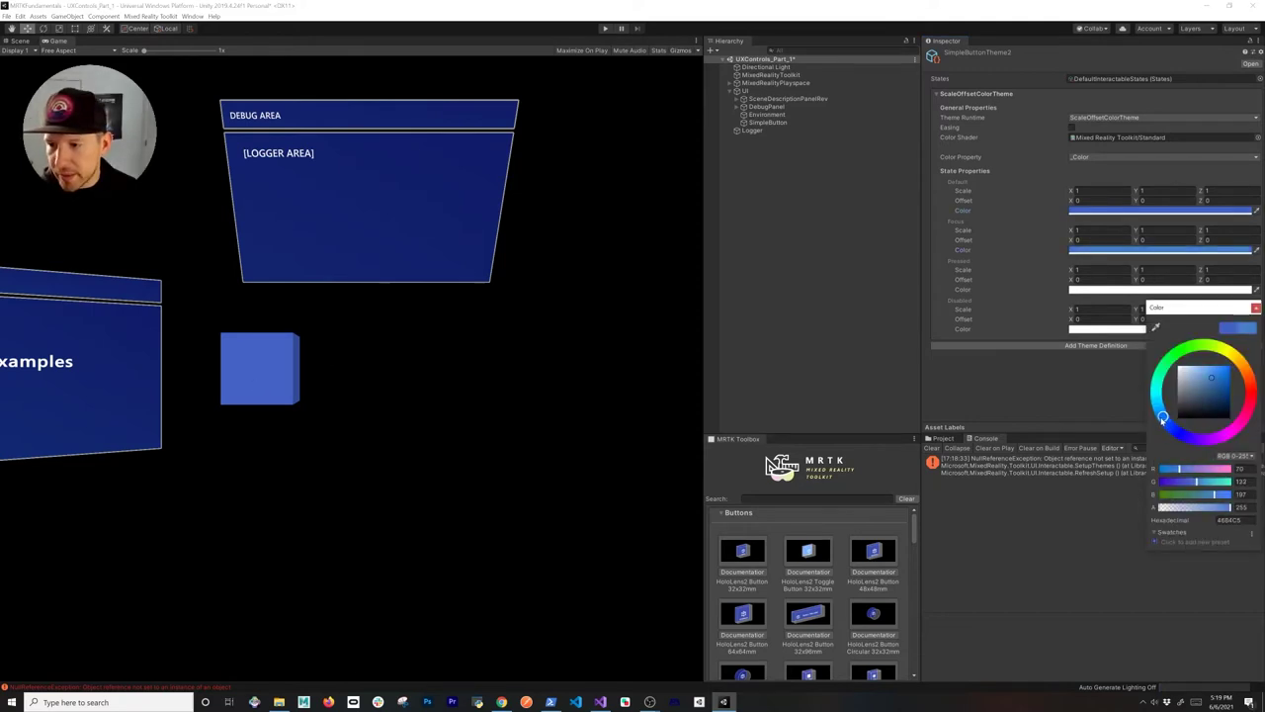
{"action": "left_click", "coordinate": [1255, 309]}
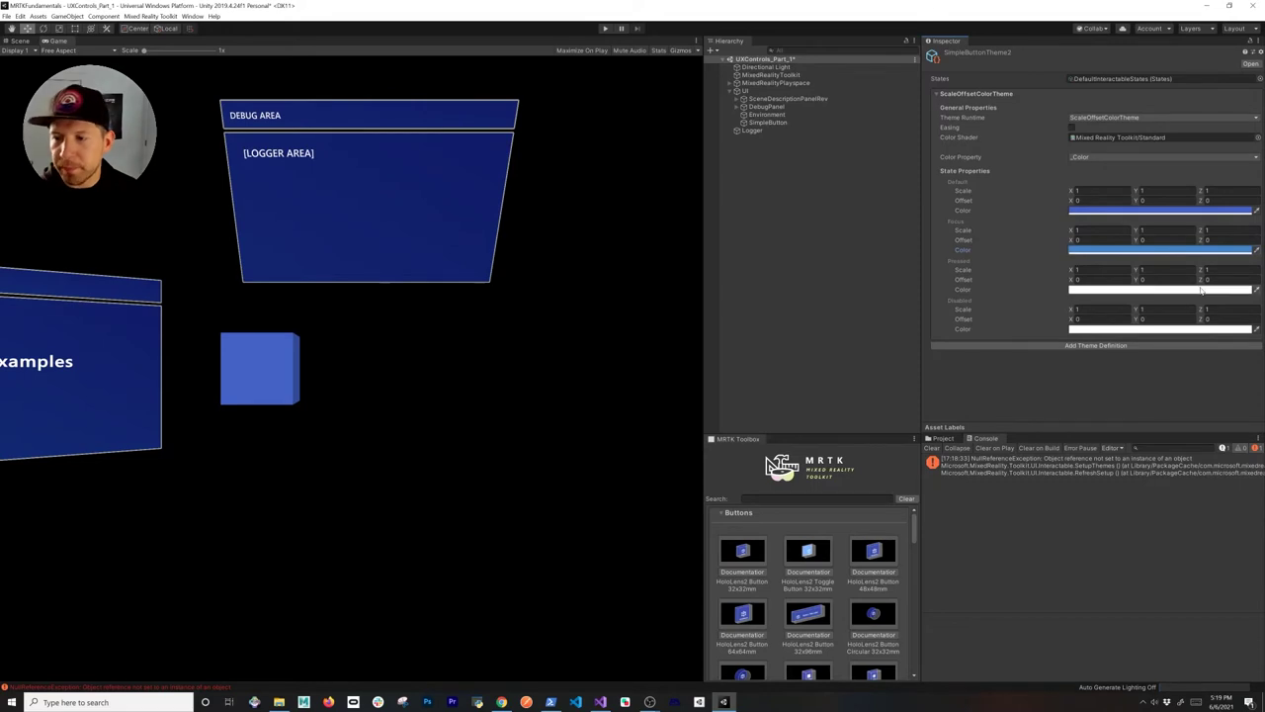
{"action": "left_click", "coordinate": [1236, 290]}
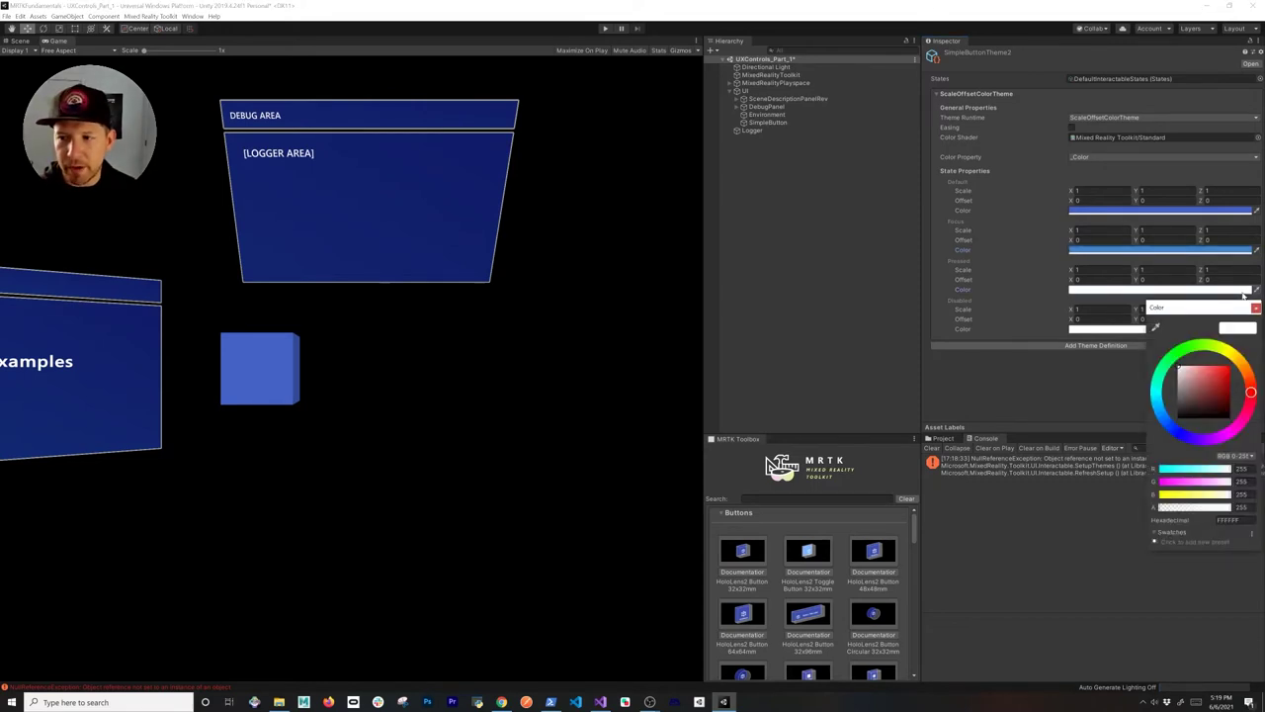
{"action": "left_click", "coordinate": [1224, 392]}
{"action": "left_click", "coordinate": [1256, 309]}
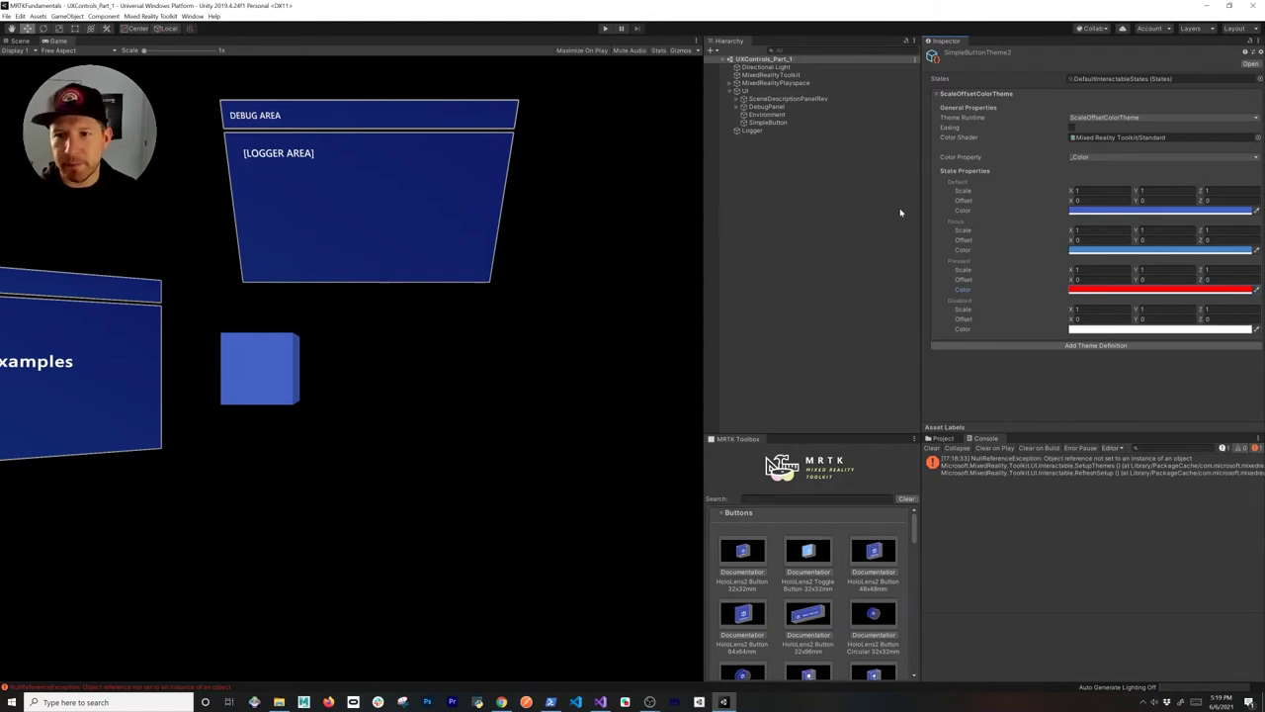
Step: Select SimpleButton and test it in Play mode by hovering over and pressing it repeatedly with the simulated hand
{"action": "left_click", "coordinate": [768, 121]}
{"action": "left_click", "coordinate": [605, 29]}
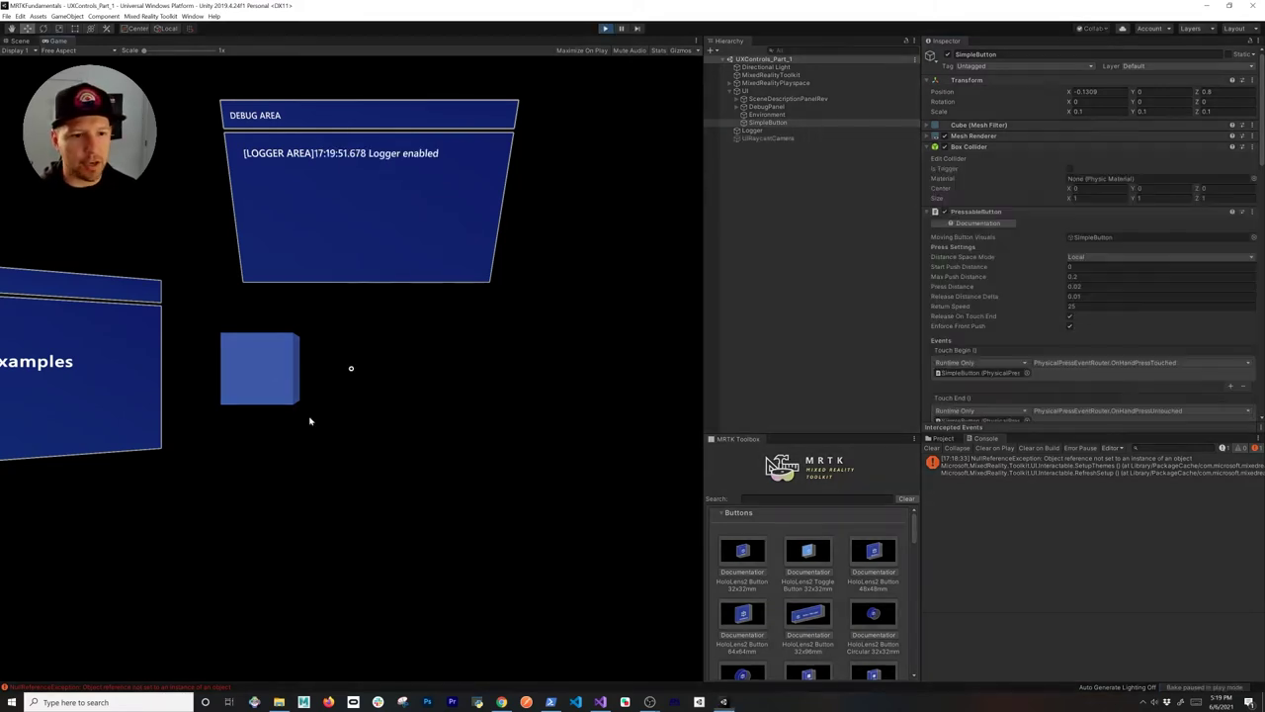
{"action": "left_click", "coordinate": [274, 457]}
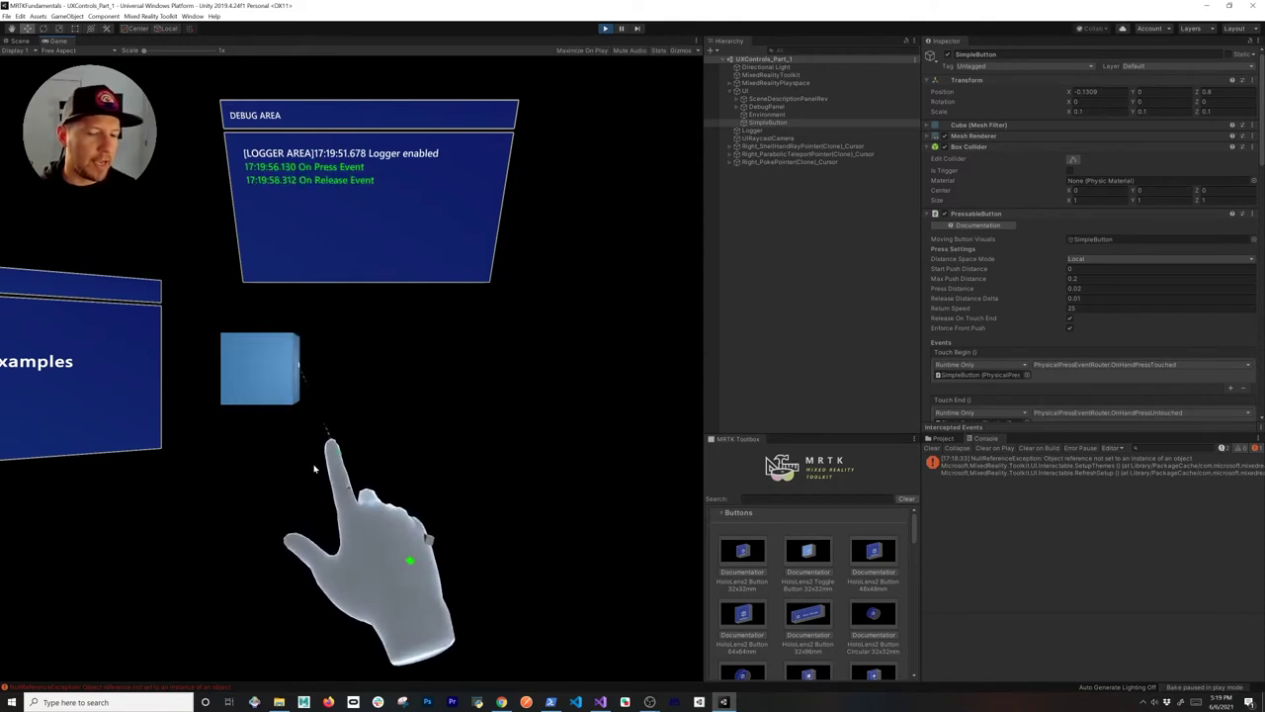
{"action": "scroll", "coordinate": [277, 416], "scroll_direction": "up", "scroll_amount": 5}
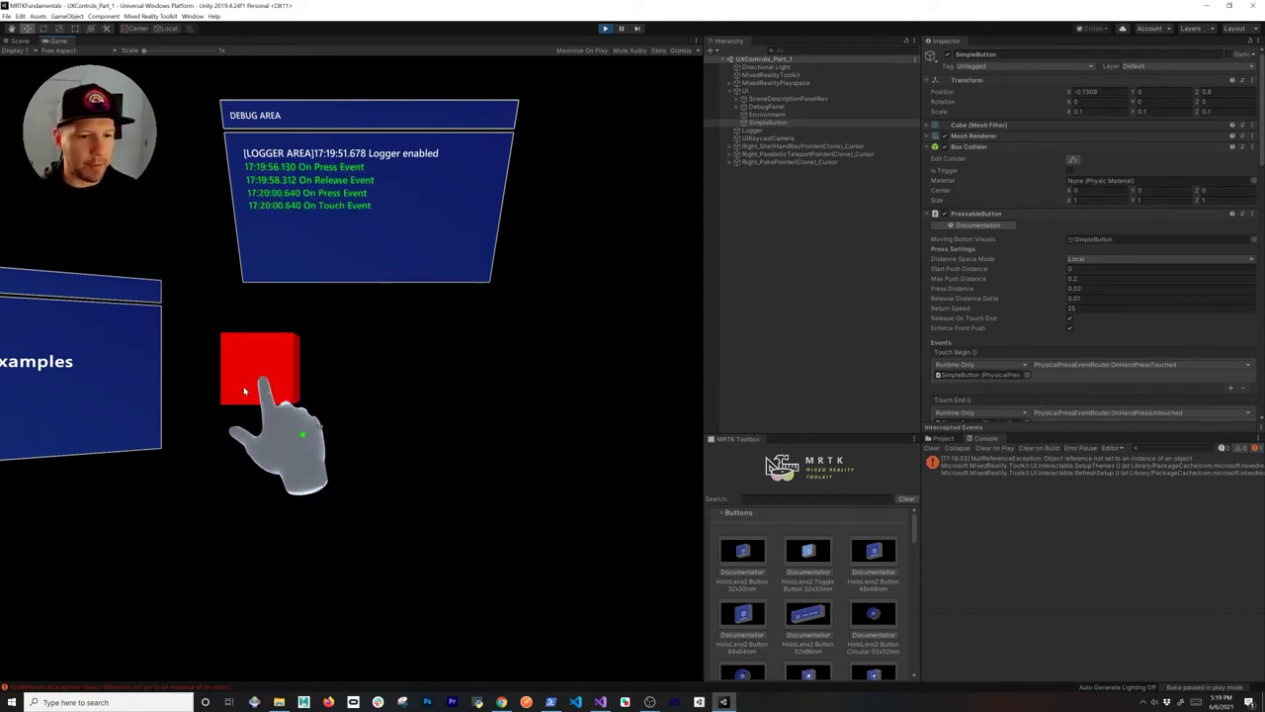
{"action": "scroll", "coordinate": [239, 395], "scroll_direction": "down", "scroll_amount": 2}
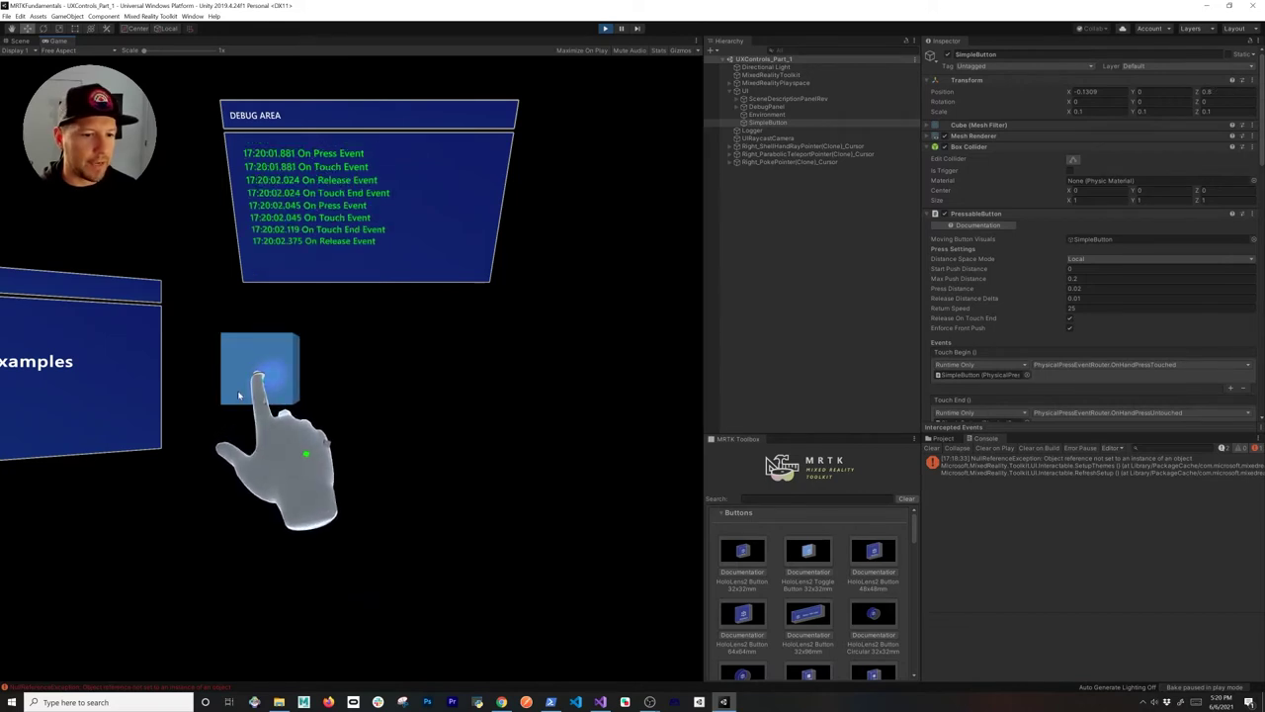
{"action": "scroll", "coordinate": [239, 395], "scroll_direction": "up", "scroll_amount": 3}
{"action": "scroll", "coordinate": [239, 396], "scroll_direction": "down", "scroll_amount": 3}
{"action": "scroll", "coordinate": [242, 390], "scroll_direction": "down", "scroll_amount": 2}
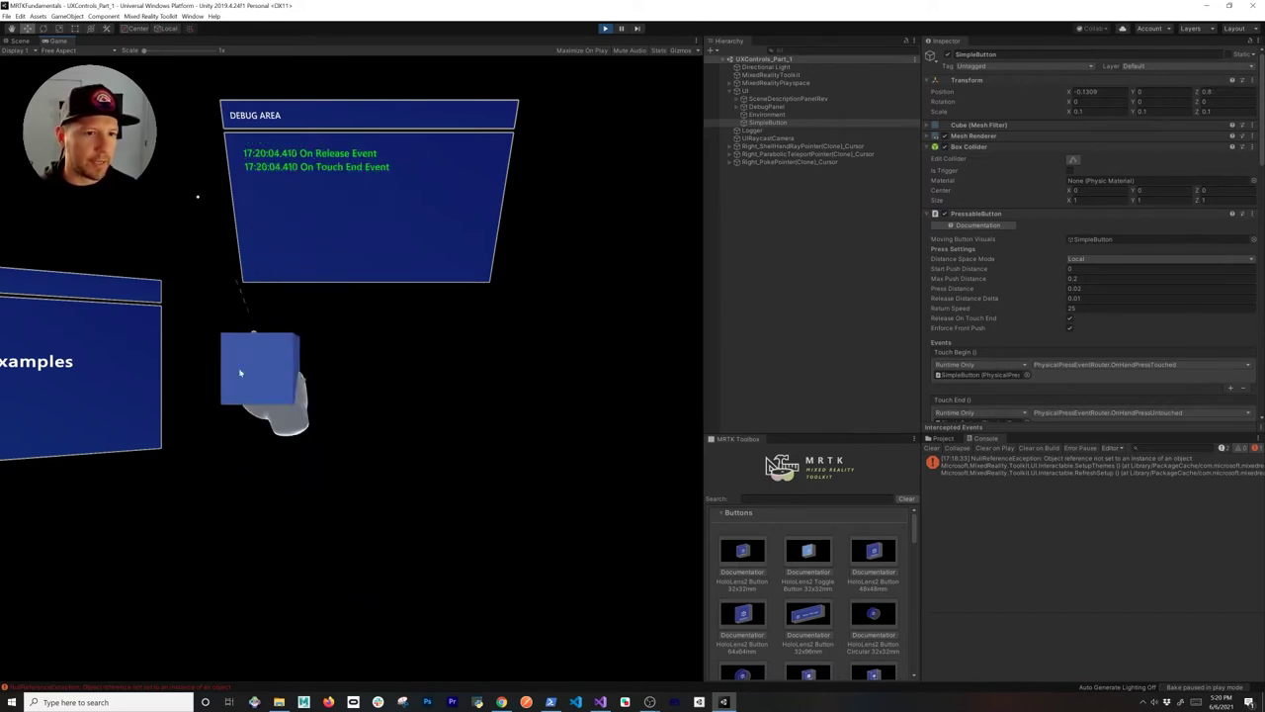
{"action": "scroll", "coordinate": [252, 395], "scroll_direction": "up", "scroll_amount": 3}
{"action": "scroll", "coordinate": [255, 398], "scroll_direction": "down", "scroll_amount": 2}
{"action": "scroll", "coordinate": [260, 399], "scroll_direction": "up", "scroll_amount": 2}
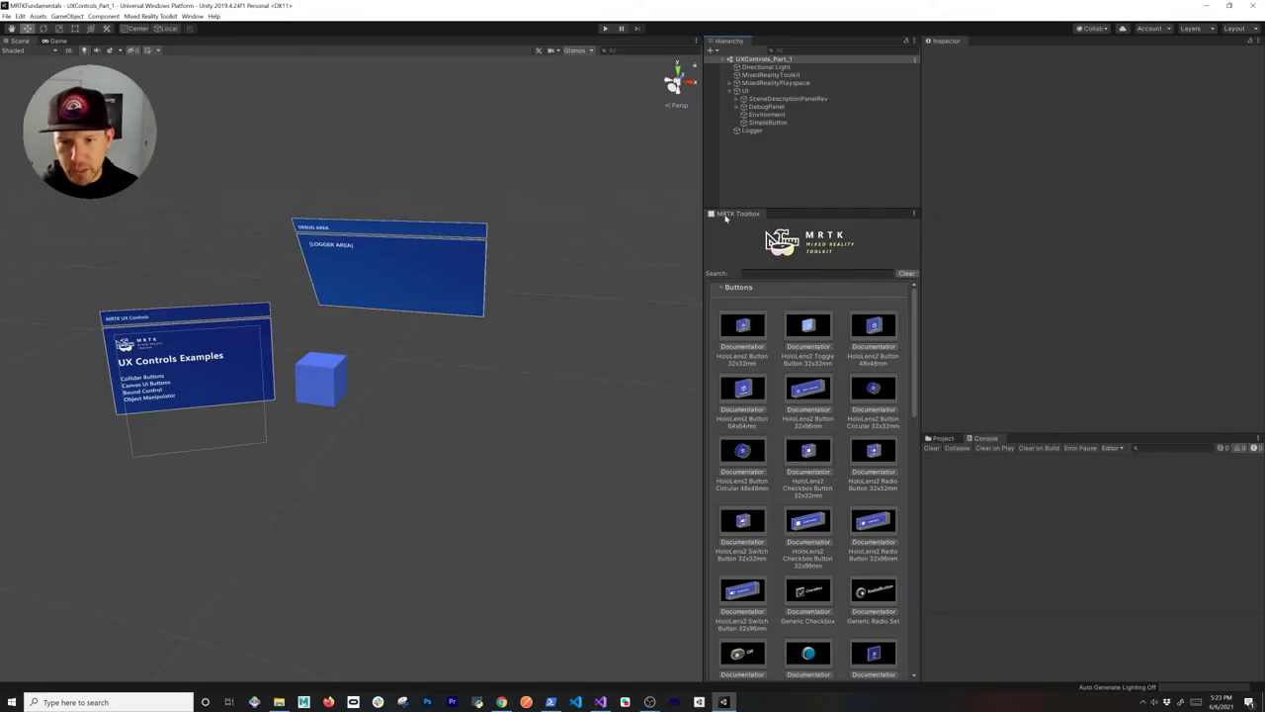
Step: Add a HoloLens2 Button Circular 48x48mm and a HoloLens2 Button 48x48mm from the MRTK Toolbox, nested under the UI object
{"action": "left_click", "coordinate": [150, 16]}
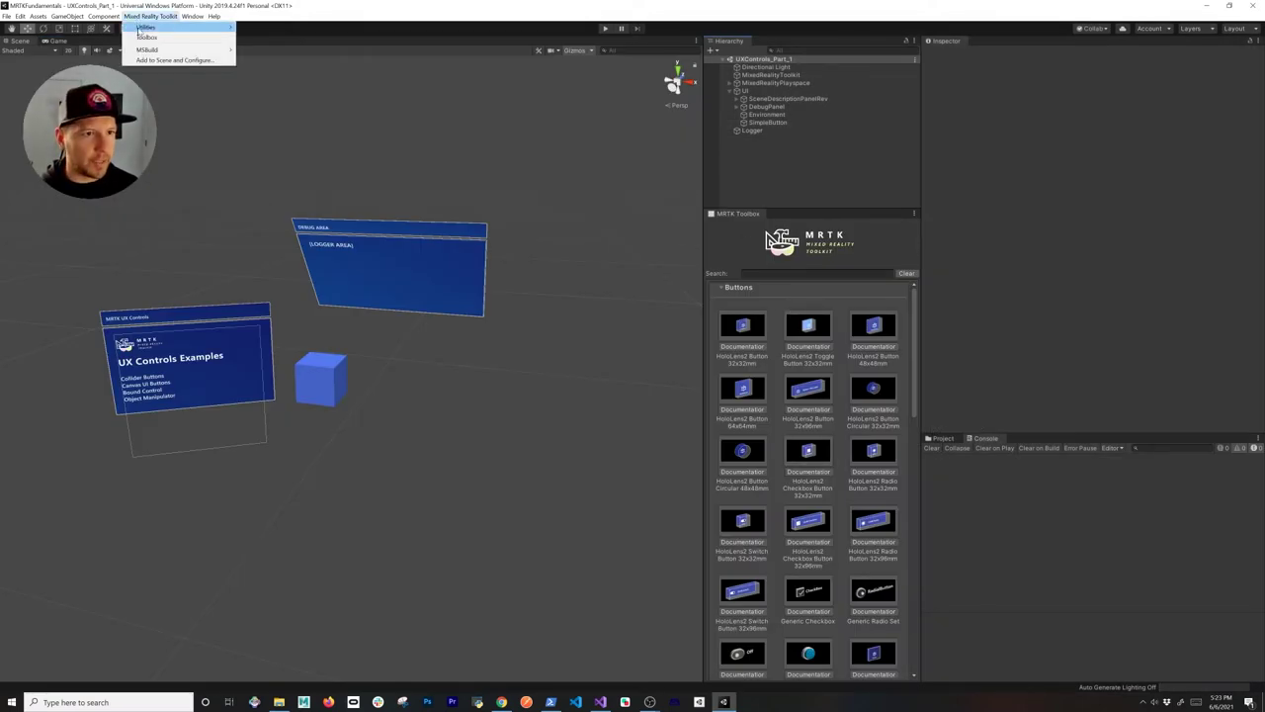
{"action": "left_click", "coordinate": [263, 7]}
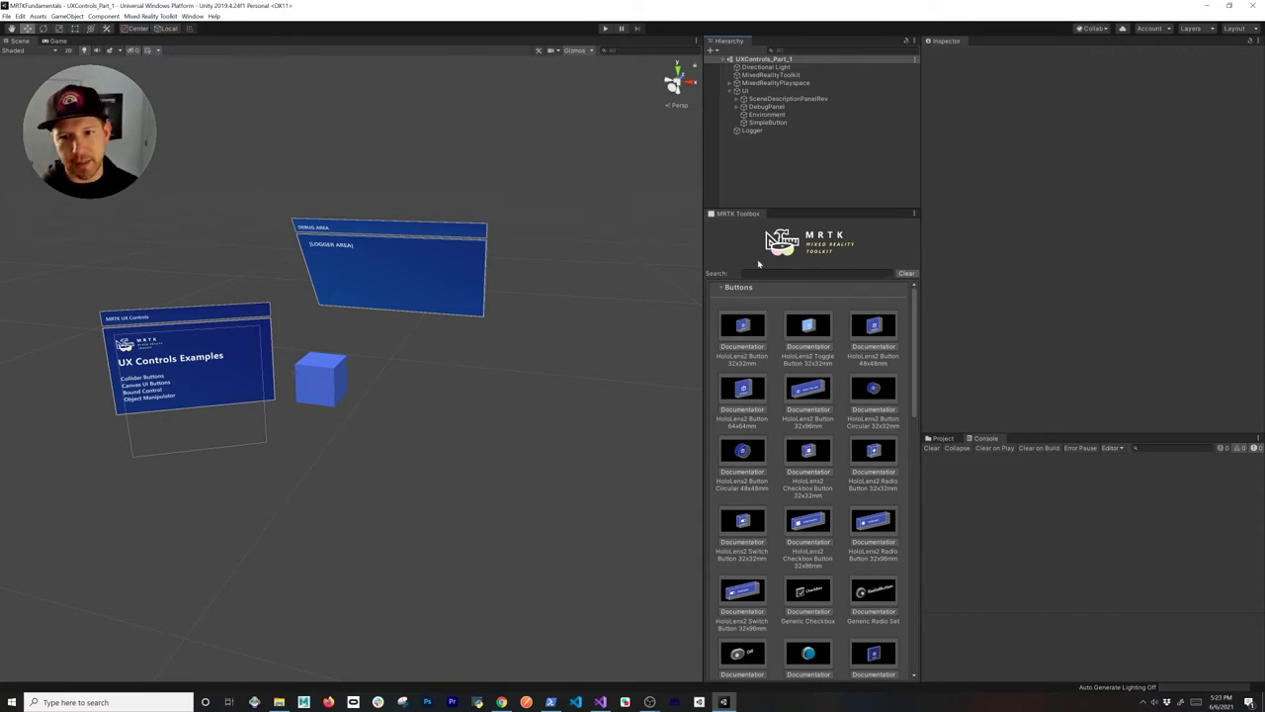
{"action": "scroll", "coordinate": [810, 455], "scroll_direction": "down", "scroll_amount": 6}
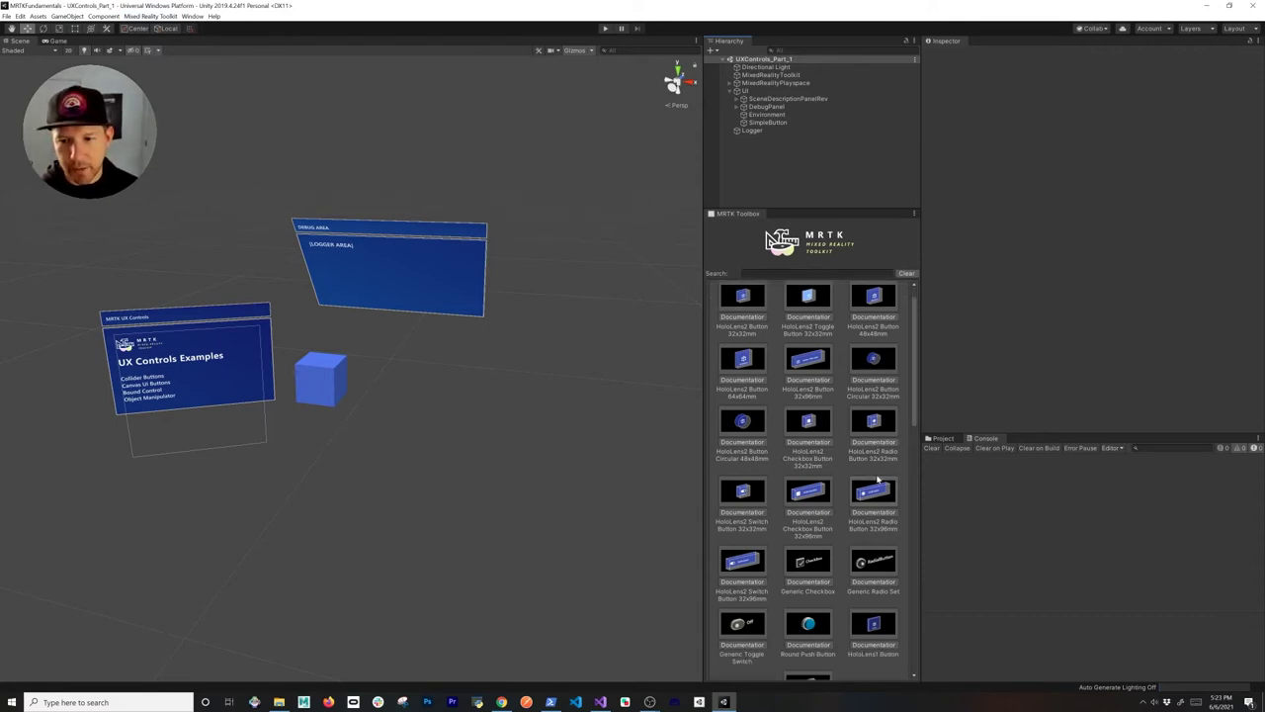
{"action": "scroll", "coordinate": [869, 493], "scroll_direction": "down", "scroll_amount": 5}
{"action": "scroll", "coordinate": [858, 485], "scroll_direction": "up", "scroll_amount": 10}
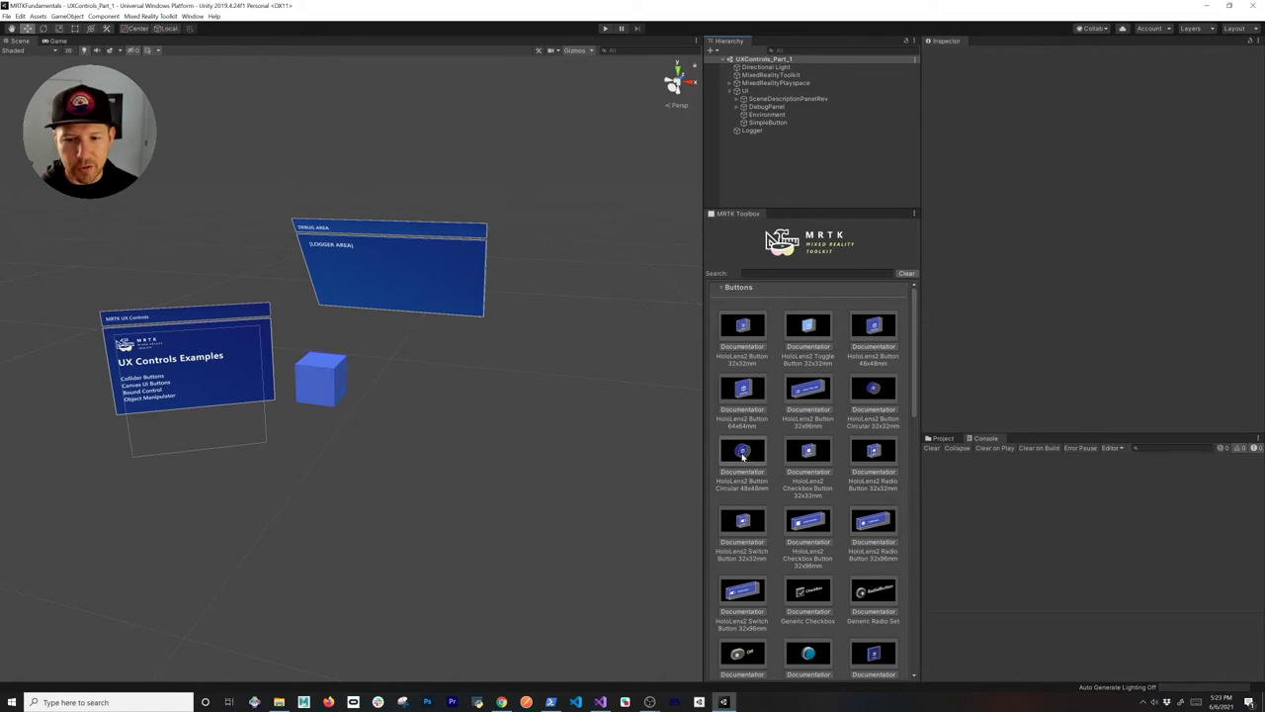
{"action": "left_click", "coordinate": [744, 453]}
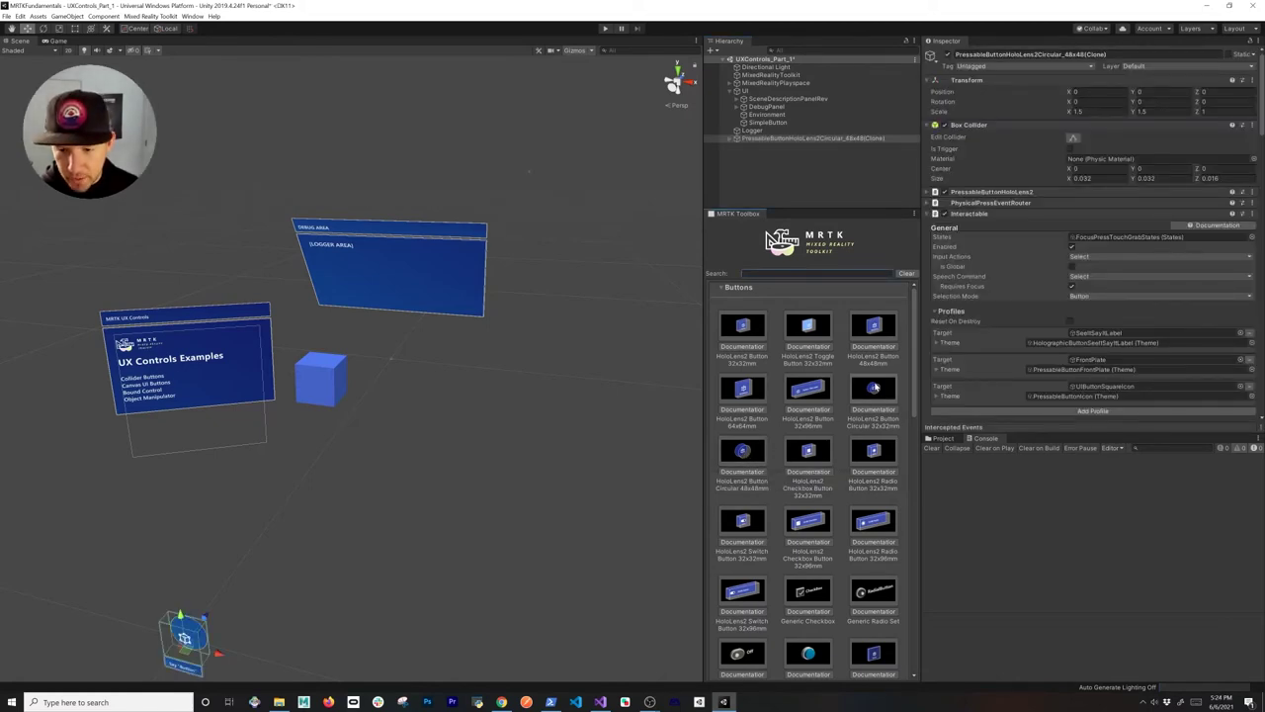
{"action": "left_click", "coordinate": [874, 325]}
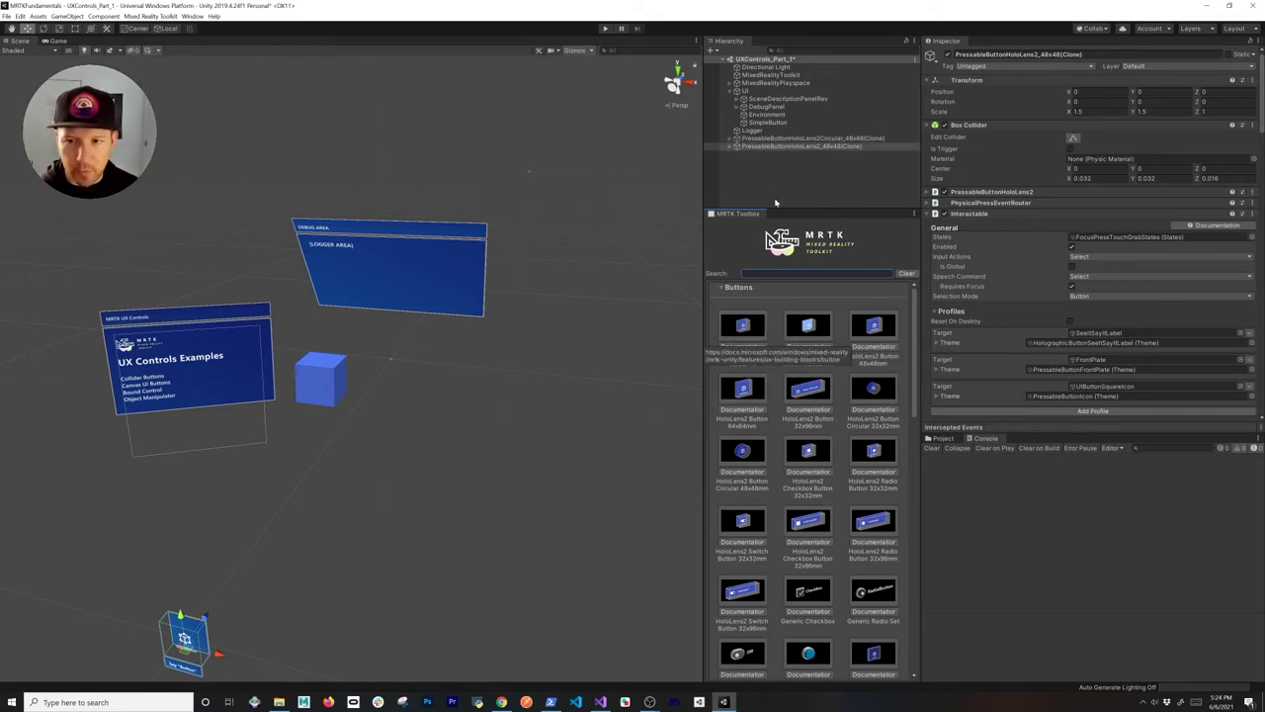
{"action": "left_click", "coordinate": [759, 144], "text": "shift"}
{"action": "left_click_drag", "start_coordinate": [759, 144], "coordinate": [773, 127]}
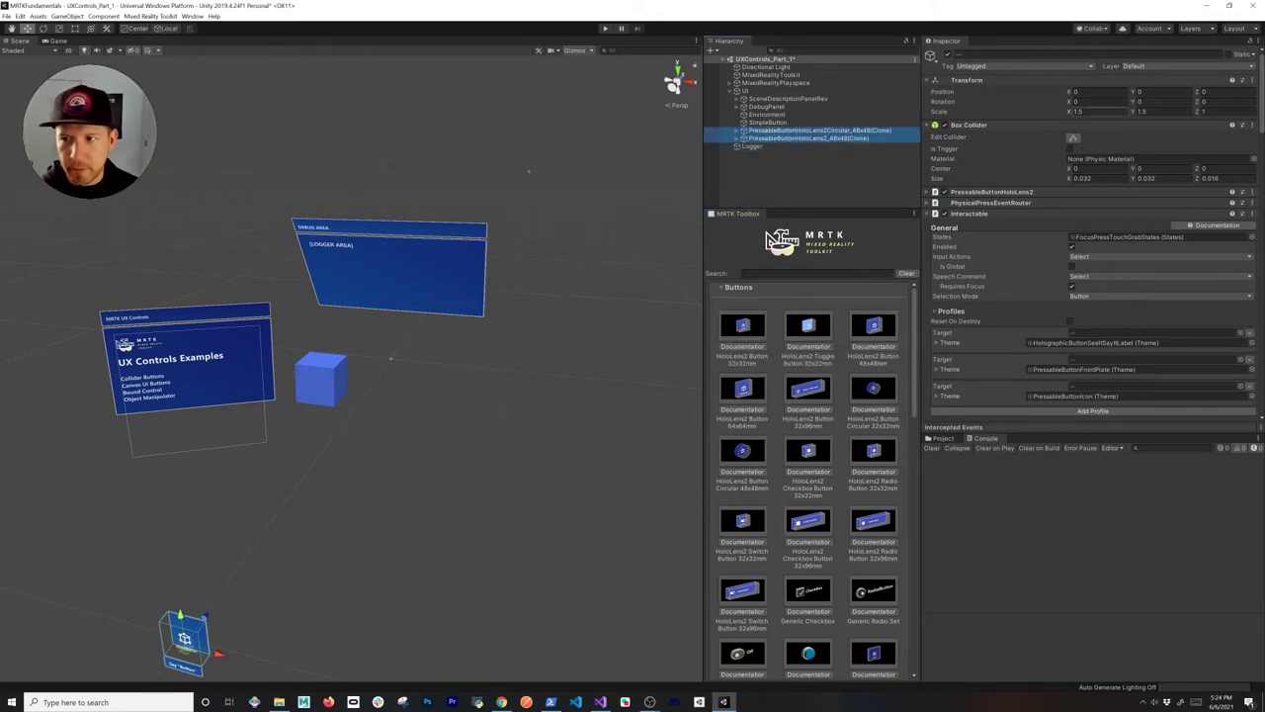
Step: Set both new buttons' Z position to 0.8 and their X and Y scale to 3
{"action": "left_click", "coordinate": [1203, 90]}
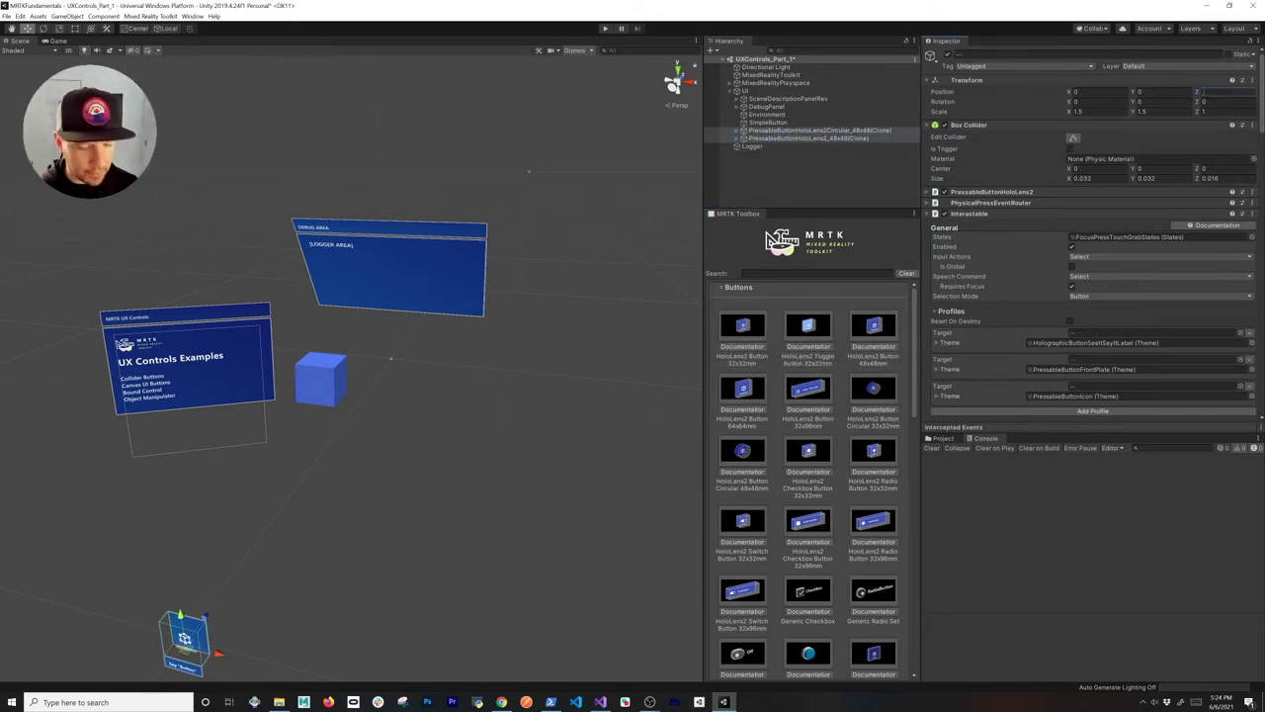
{"action": "type", "text": "0.6"}
{"action": "left_click", "coordinate": [1077, 111]}
{"action": "type", "text": "3"}
{"action": "key", "text": "Tab"}
{"action": "type", "text": "3"}
{"action": "key", "text": "Tab"}
Step: Move the circular button along the X axis to about 0.137, beside the square button
{"action": "left_click", "coordinate": [862, 130]}
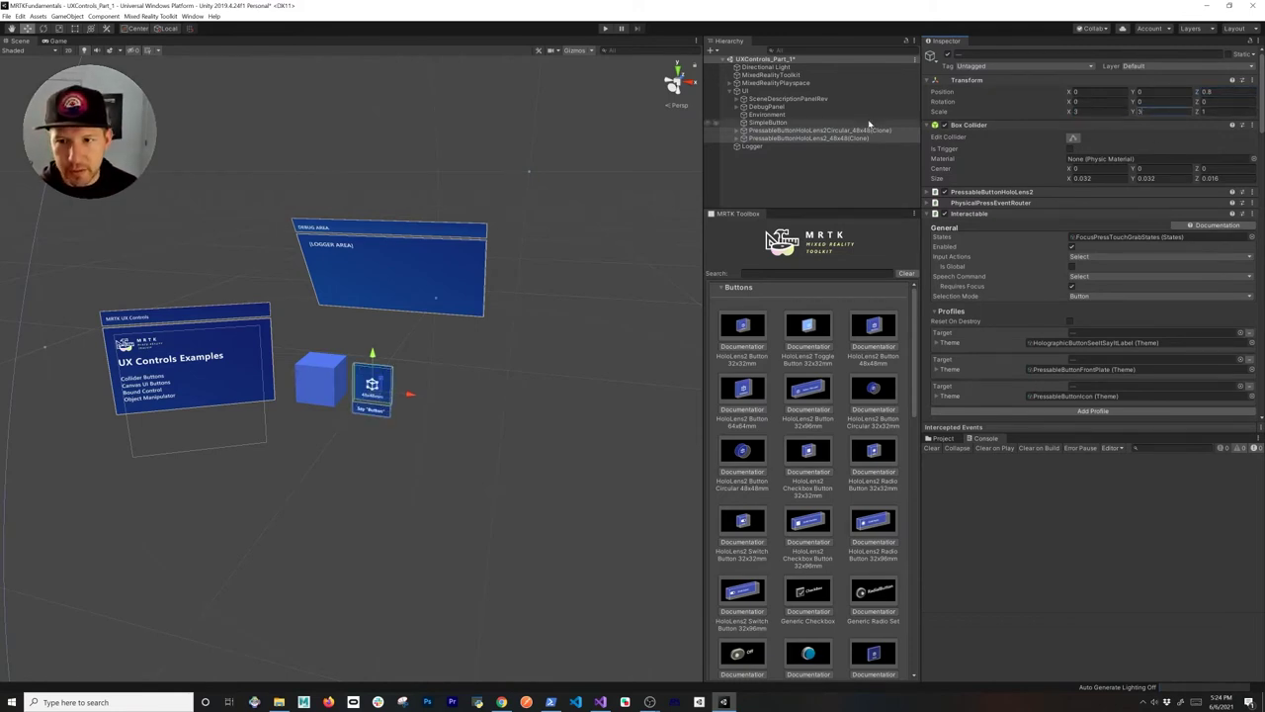
{"action": "left_click_drag", "start_coordinate": [410, 395], "coordinate": [465, 402]}
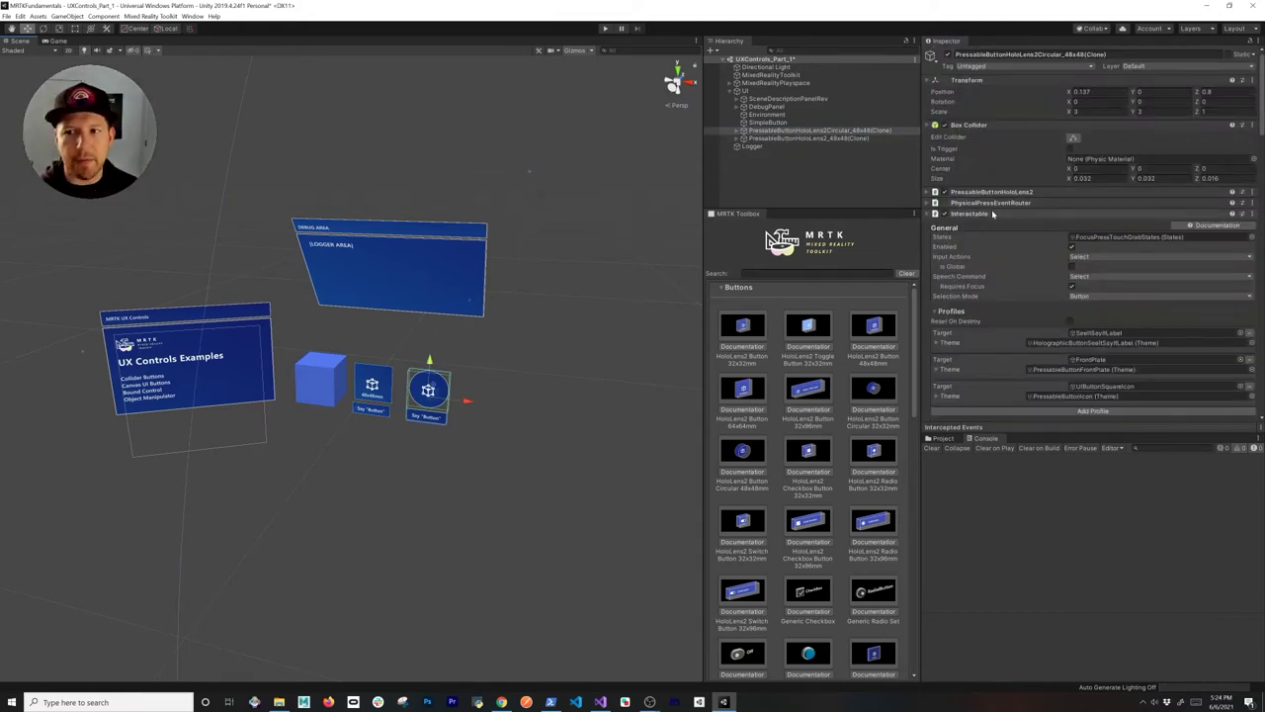
Step: Enable the main label in the circular button's Button Config Helper and set its text to "Test"
{"action": "left_click", "coordinate": [989, 215]}
{"action": "left_click", "coordinate": [1002, 224]}
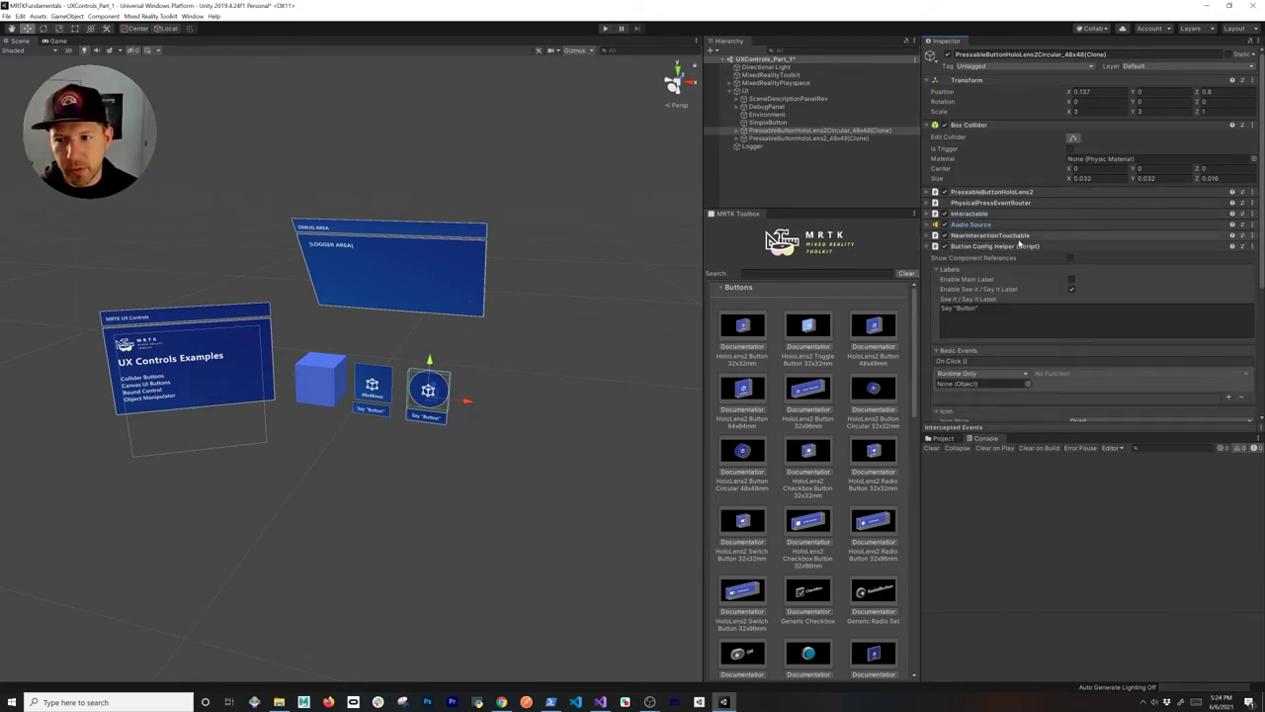
{"action": "left_click", "coordinate": [1003, 246]}
{"action": "left_click", "coordinate": [1005, 247]}
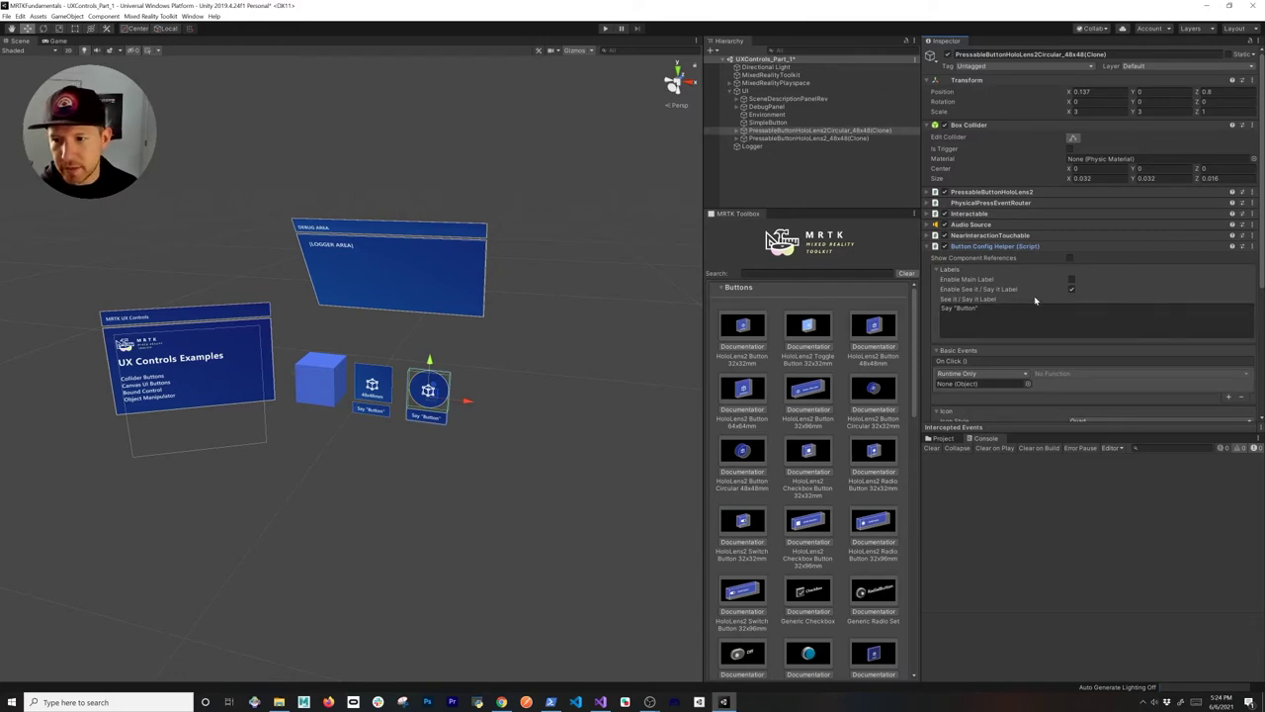
{"action": "left_click", "coordinate": [1072, 280]}
{"action": "left_click", "coordinate": [955, 298]}
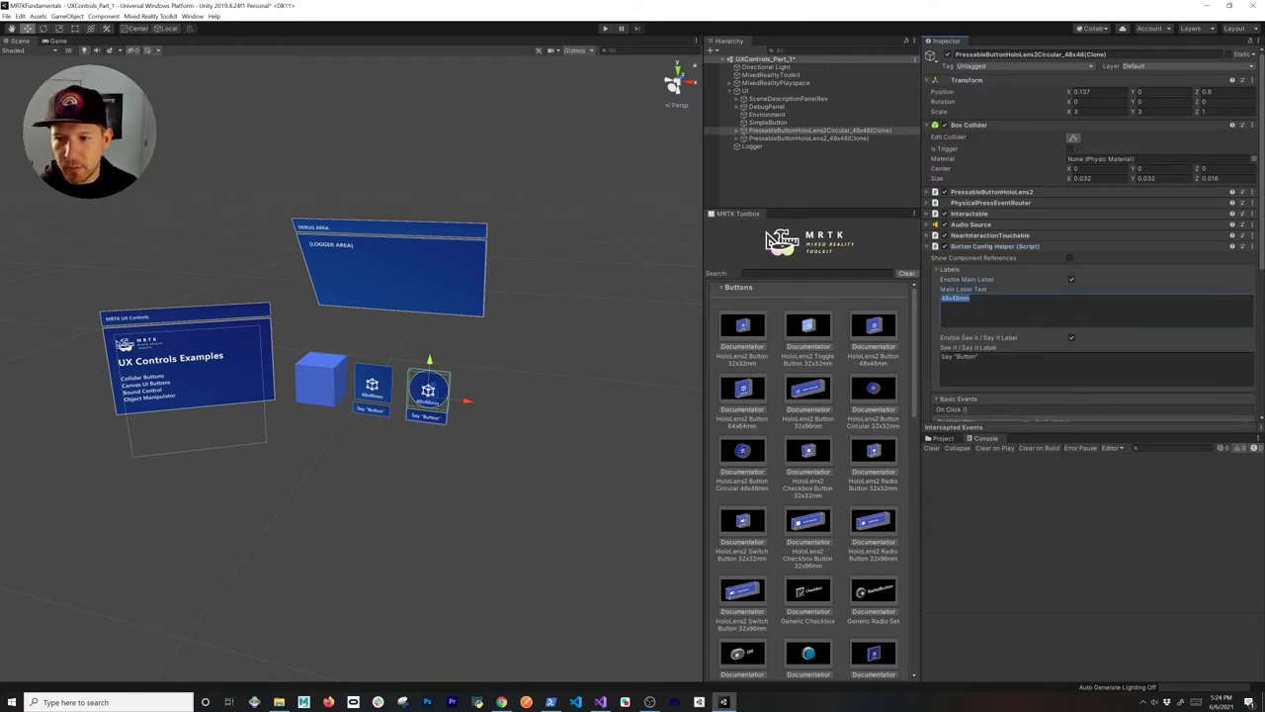
{"action": "type", "text": "Ta"}
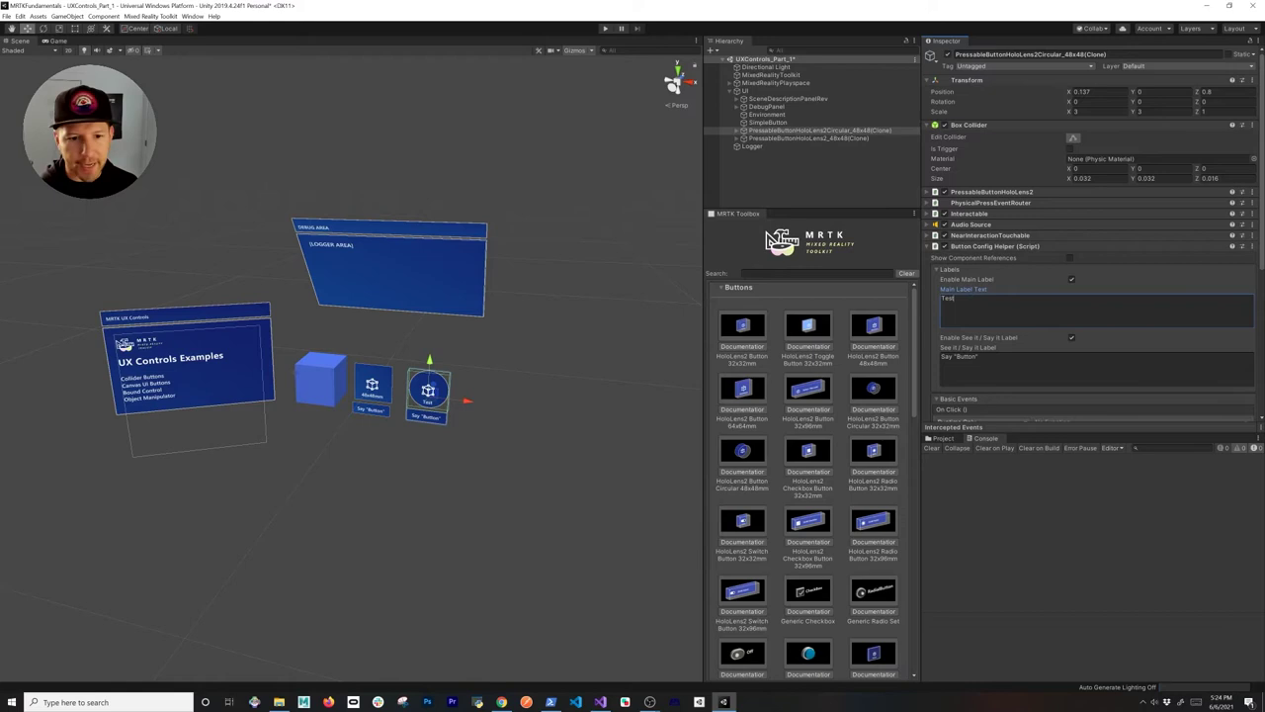
Step: Set the square 48x48 button's main label text to "Test 2" in its Button Config Helper
{"action": "left_click", "coordinate": [880, 138]}
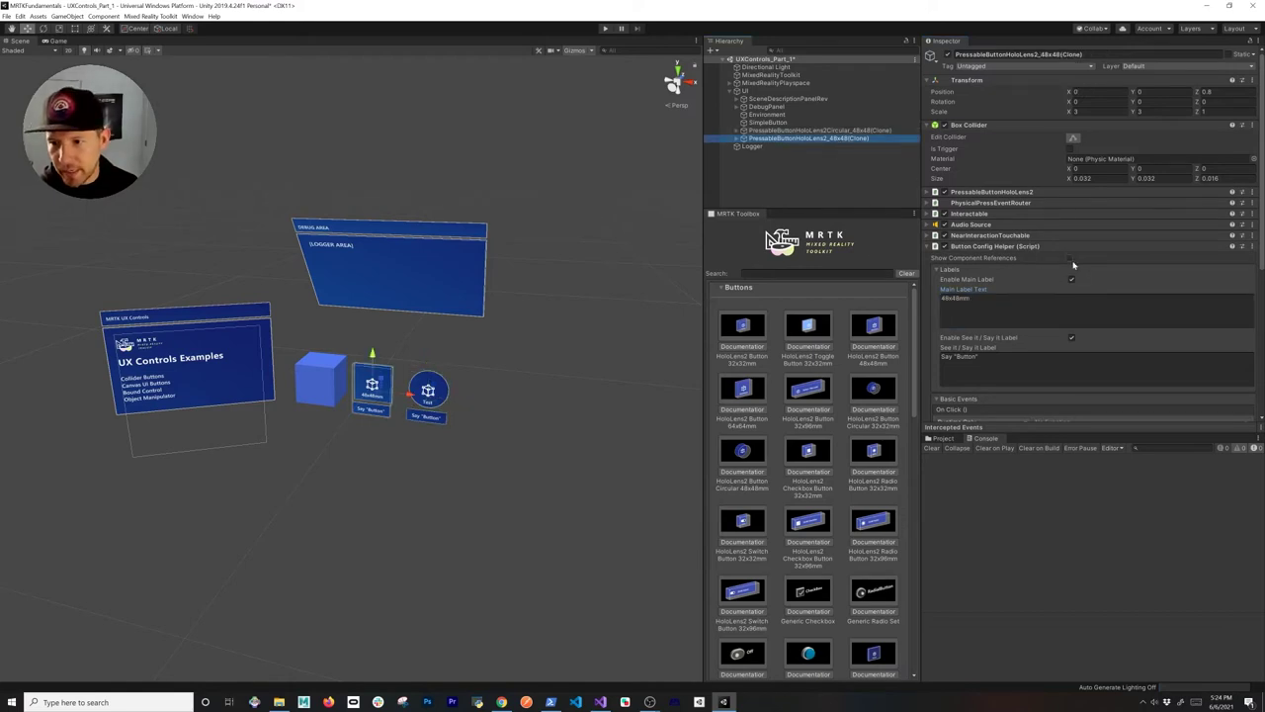
{"action": "left_click", "coordinate": [955, 298]}
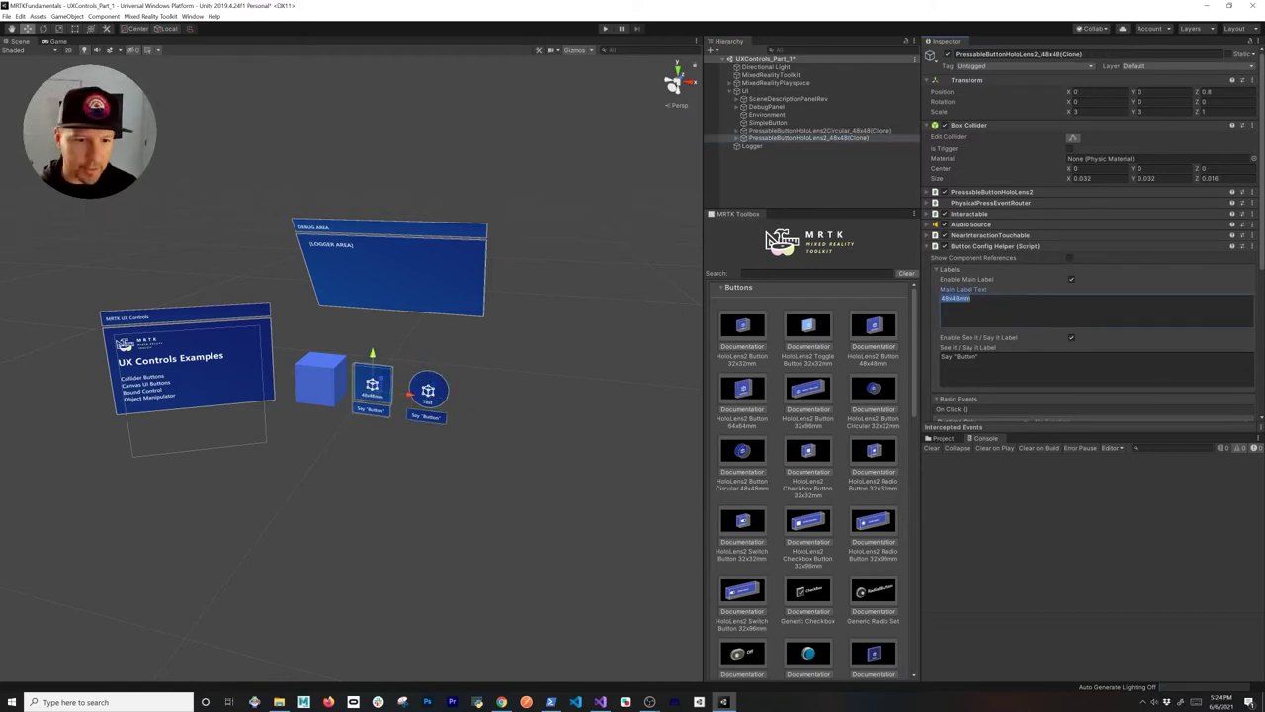
{"action": "type", "text": "Test 2"}
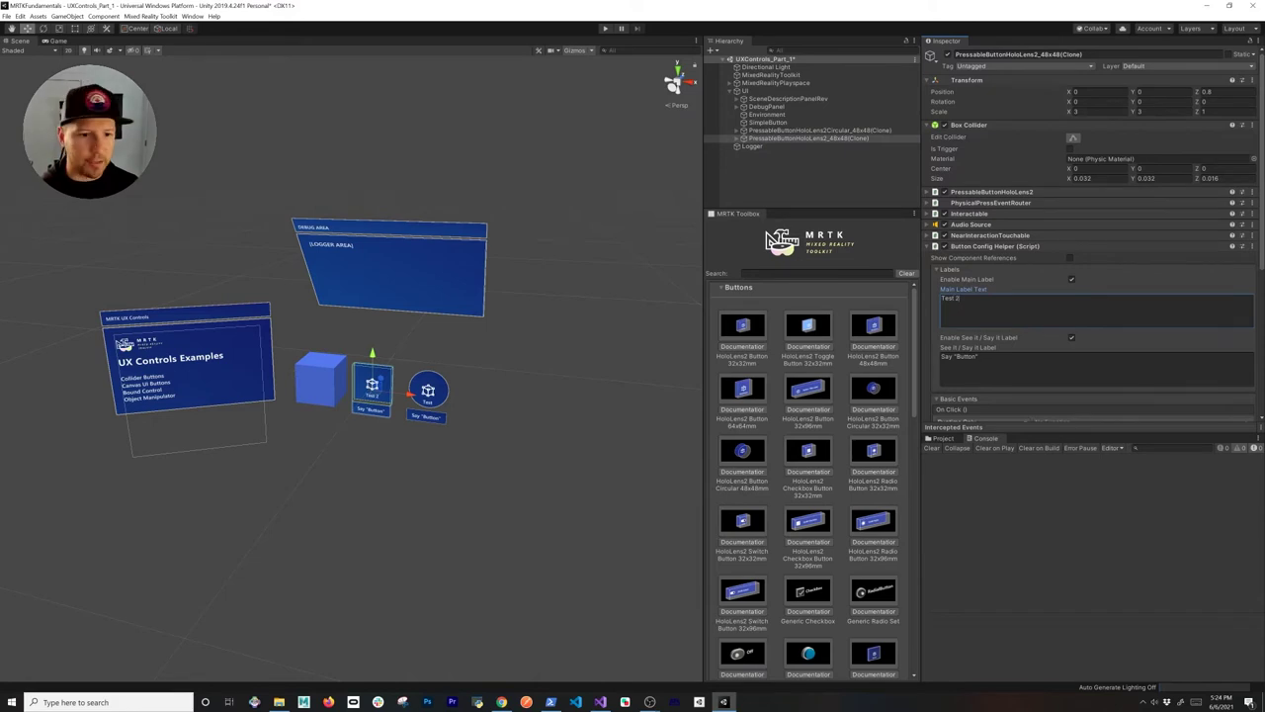
{"action": "left_click", "coordinate": [959, 356]}
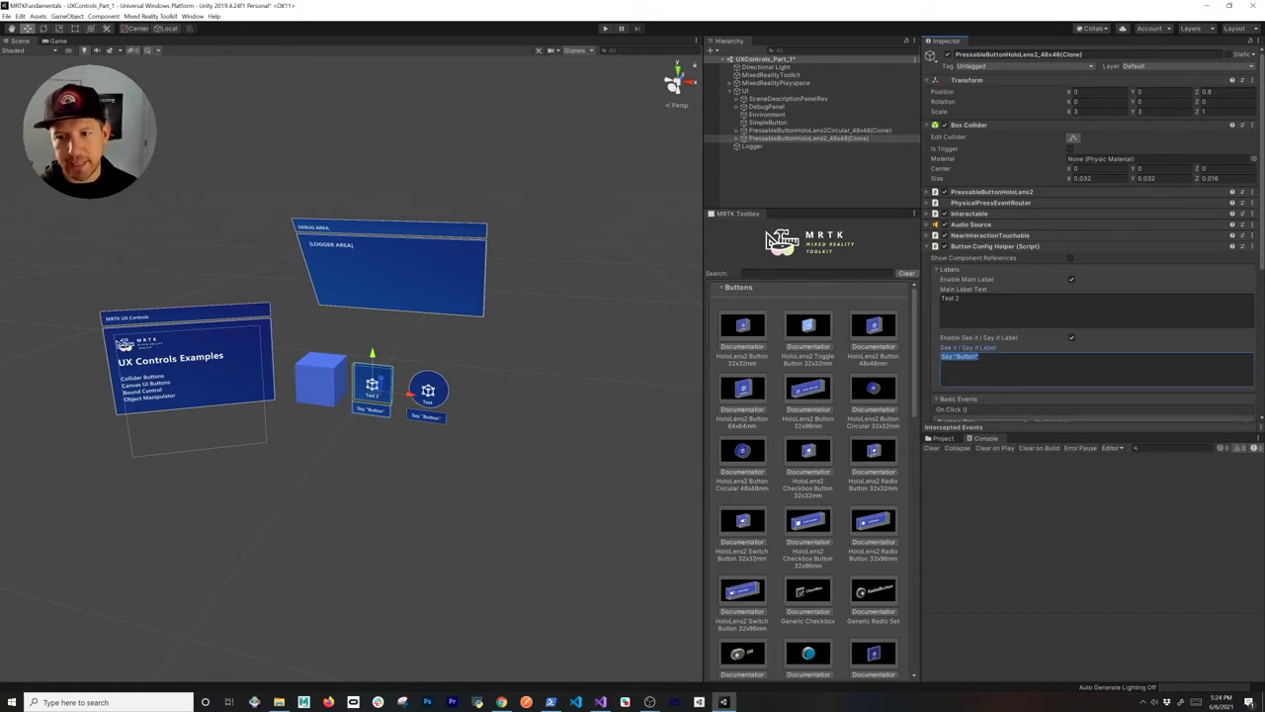
{"action": "left_click", "coordinate": [1003, 372]}
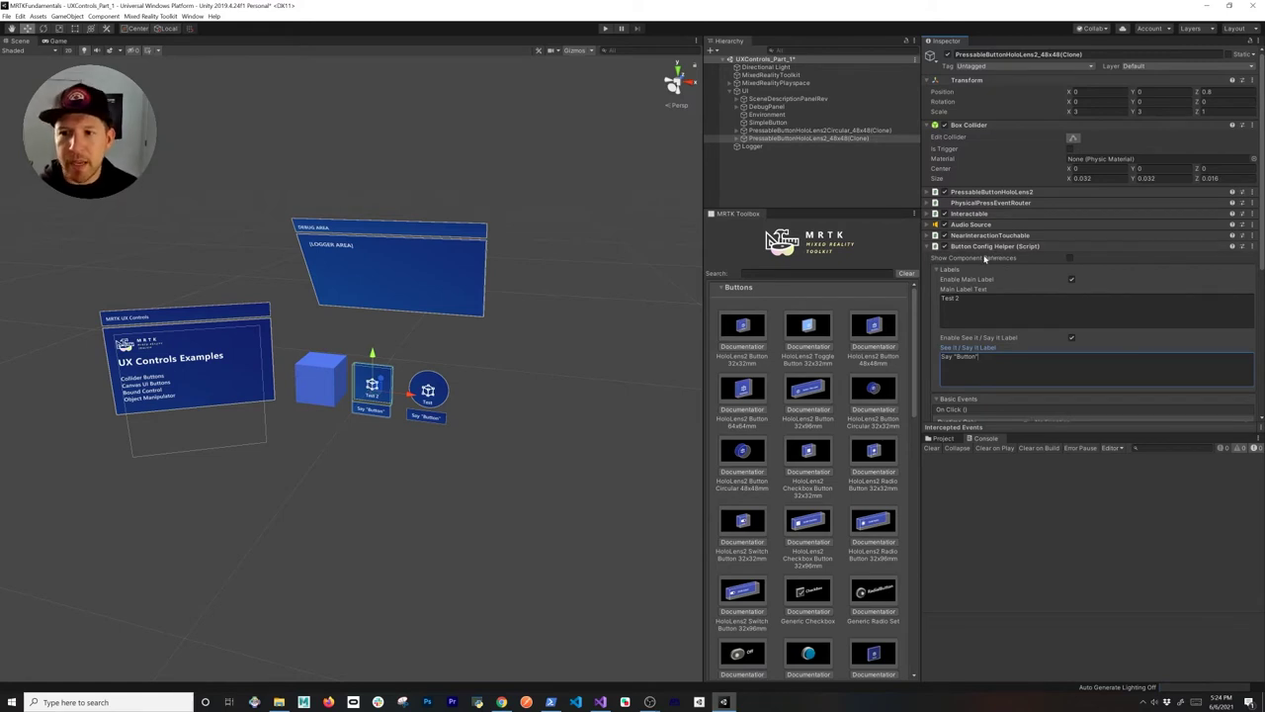
Step: Give the square button the open-hand icon and the circular button the speech-bubble icon from the default icon set
{"action": "scroll", "coordinate": [1009, 326], "scroll_direction": "down", "scroll_amount": 5}
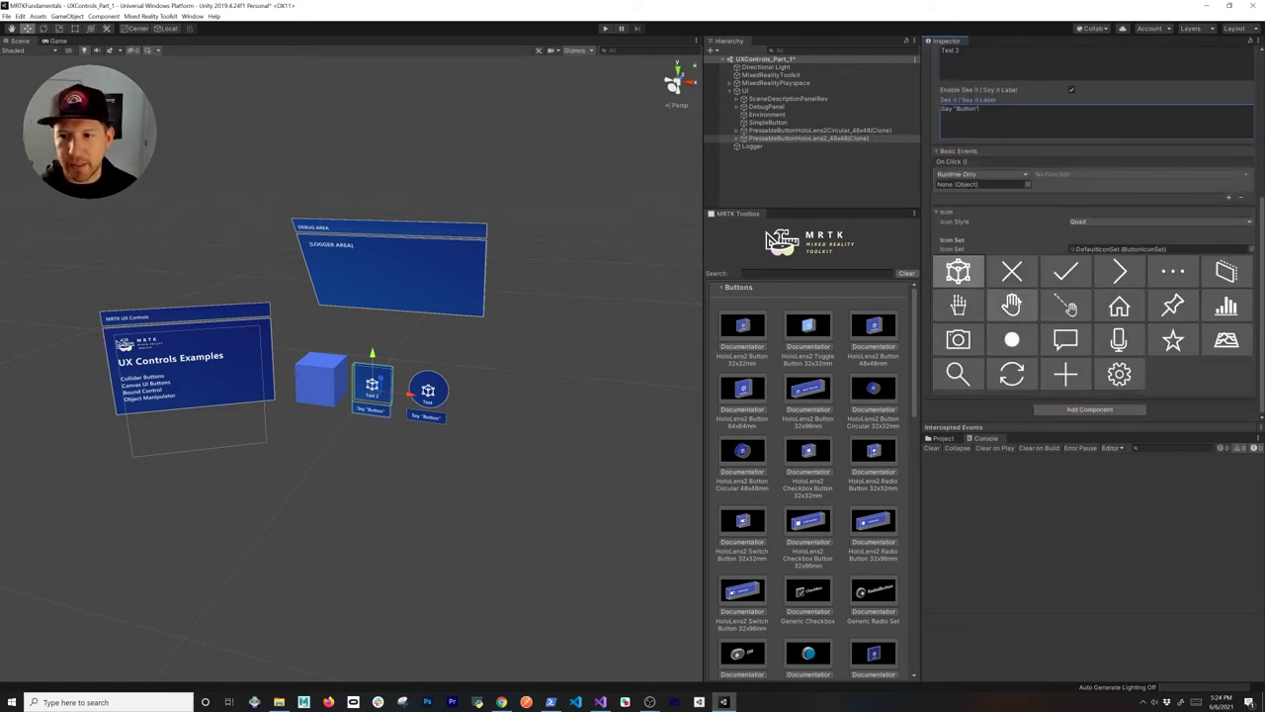
{"action": "left_click", "coordinate": [1011, 307]}
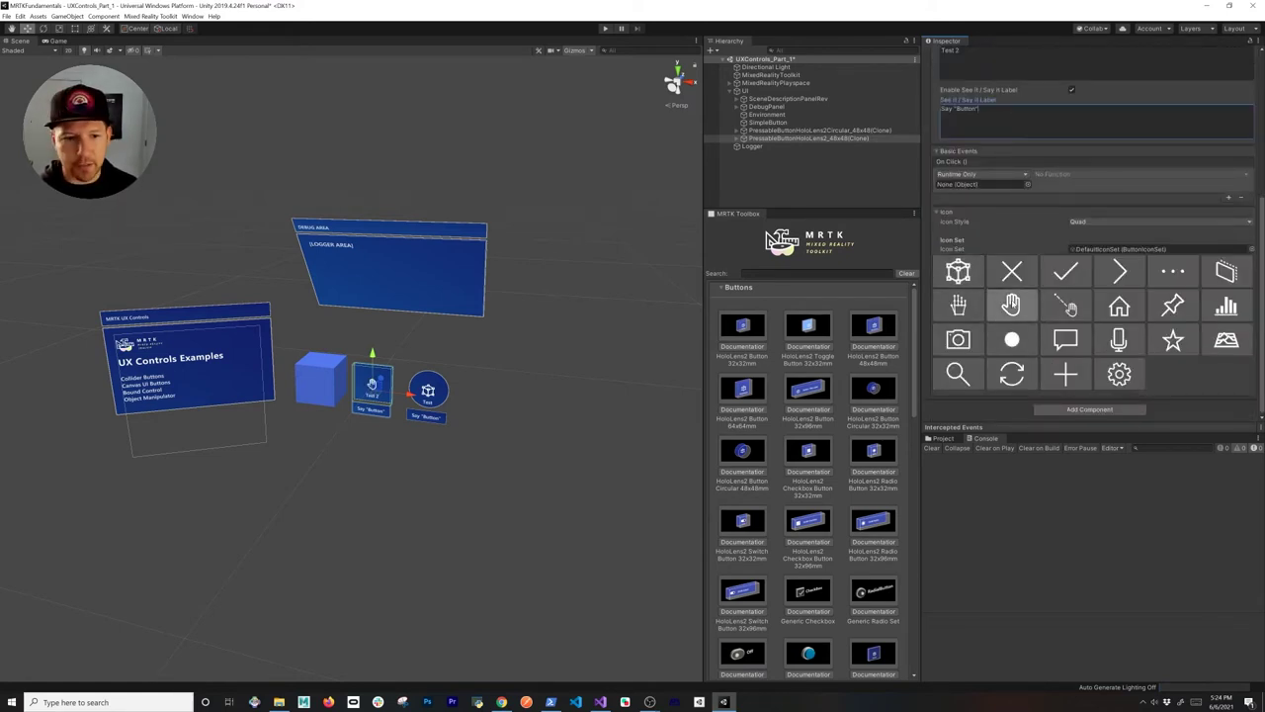
{"action": "left_click", "coordinate": [821, 129]}
{"action": "left_click", "coordinate": [1065, 339]}
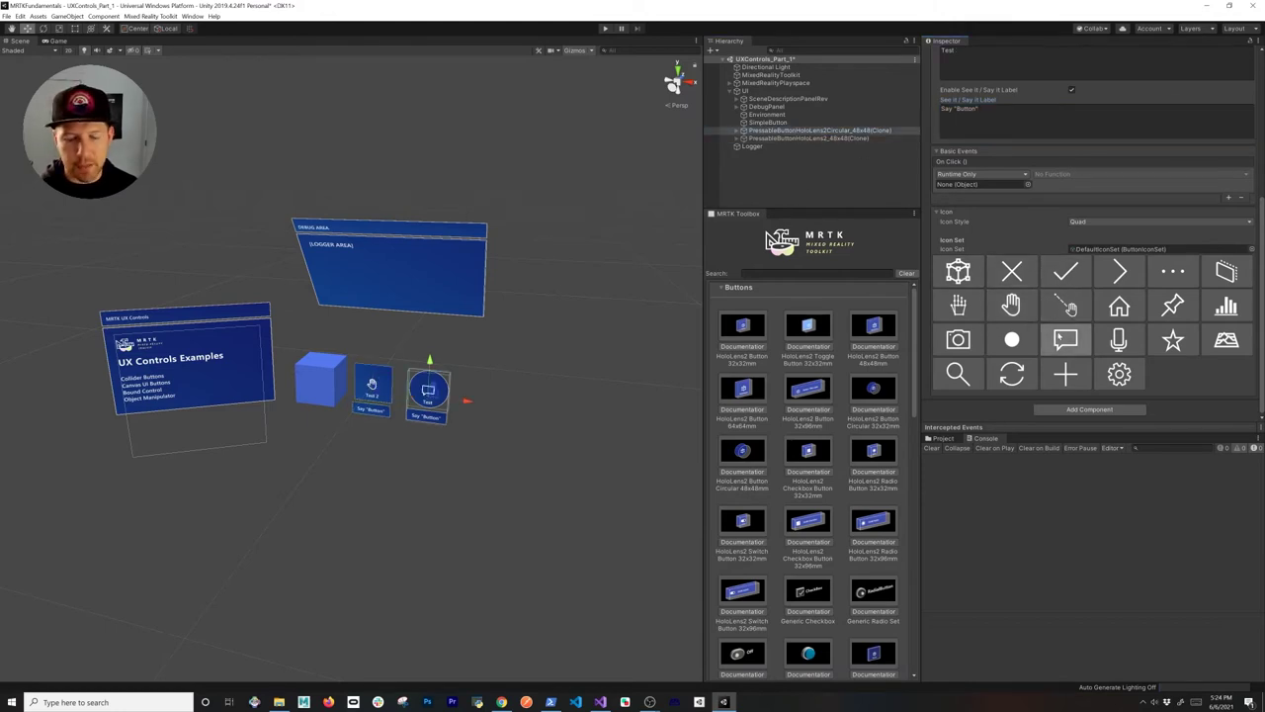
{"action": "scroll", "coordinate": [1060, 331], "scroll_direction": "up", "scroll_amount": 5}
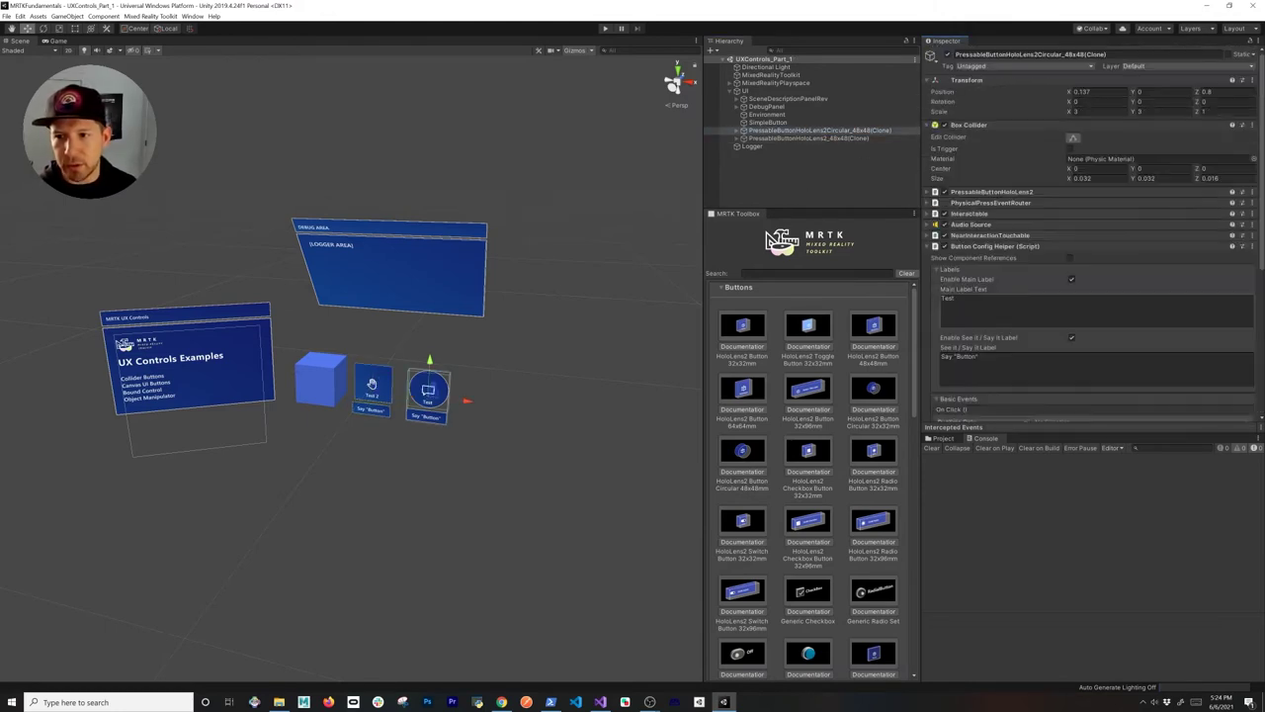
{"action": "left_click", "coordinate": [786, 131]}
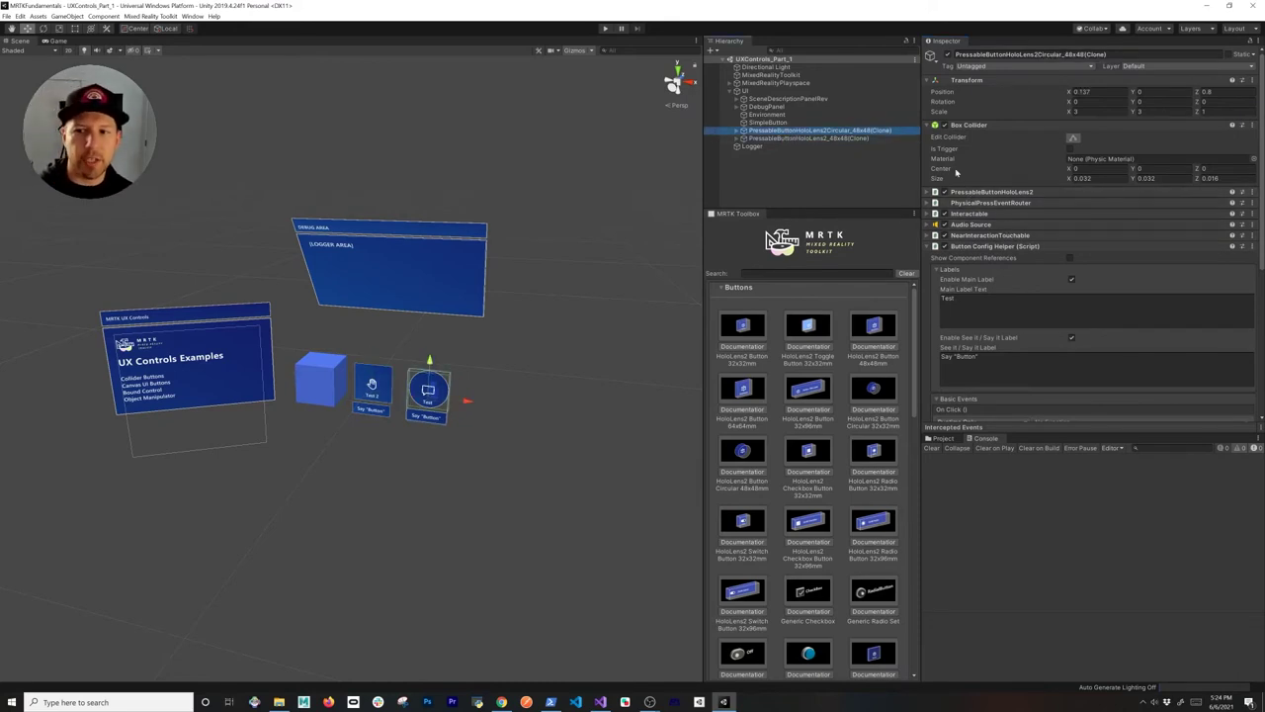
Step: Examine the PressableButtonHoloLens2 press settings and events on the circular and square buttons, comparing them with SimpleButton
{"action": "key", "text": "Up"}
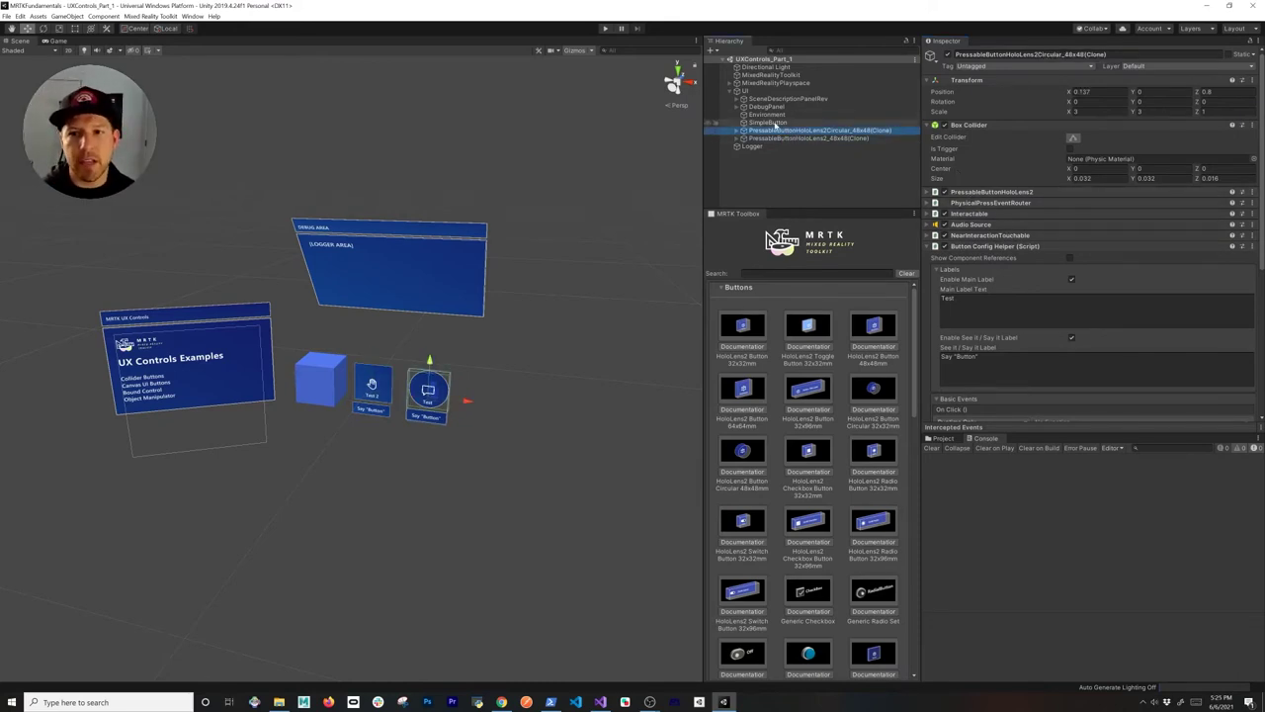
{"action": "key", "text": "Down"}
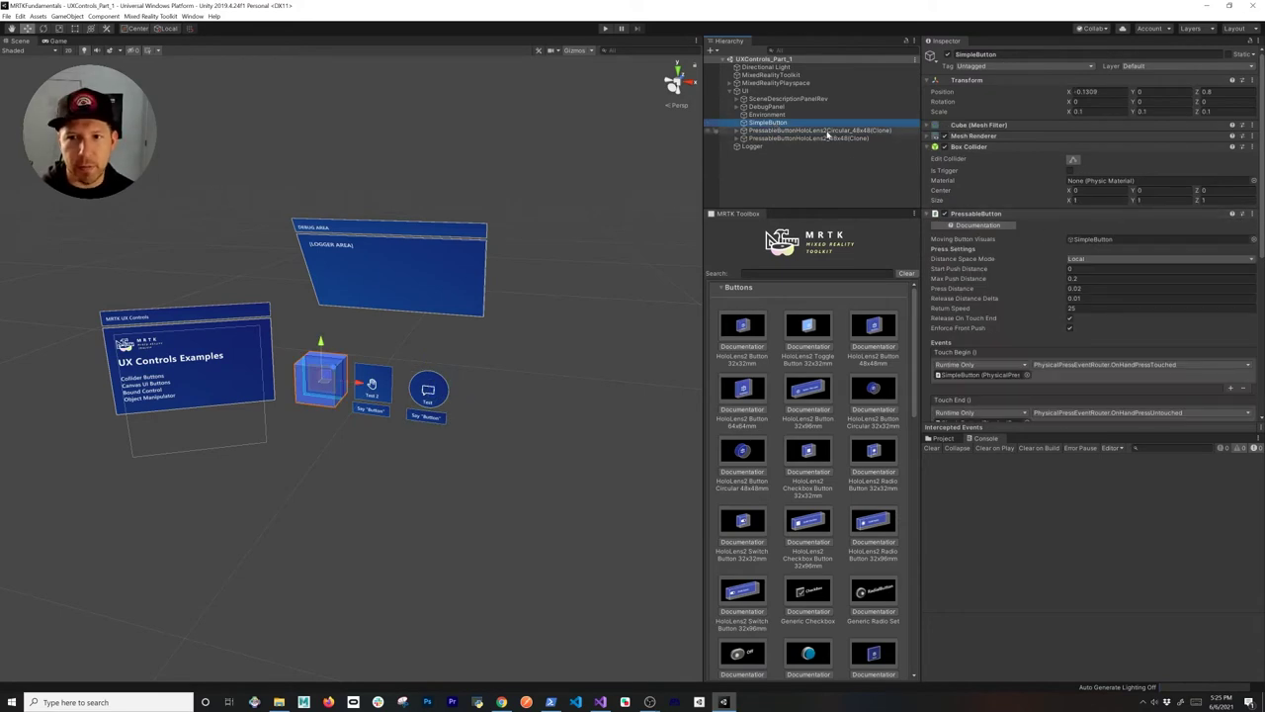
{"action": "scroll", "coordinate": [1014, 283], "scroll_direction": "down", "scroll_amount": 5}
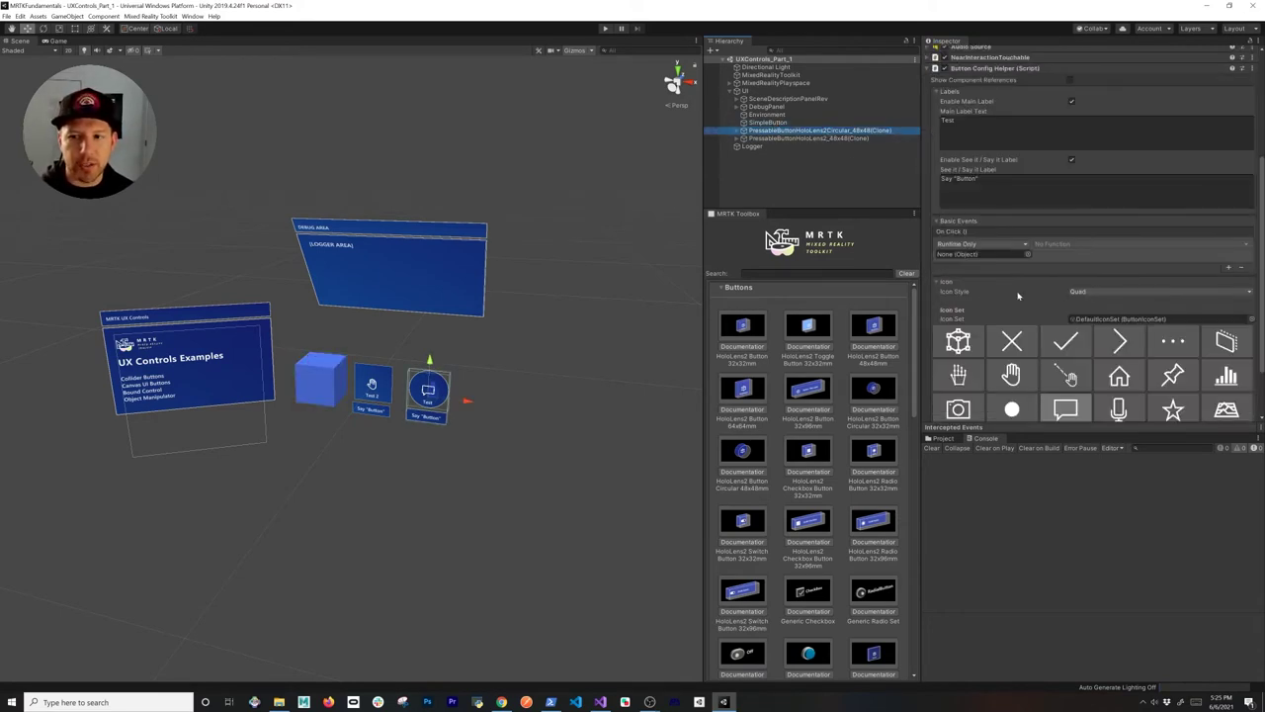
{"action": "scroll", "coordinate": [1015, 282], "scroll_direction": "up", "scroll_amount": 3}
{"action": "left_click", "coordinate": [979, 122]}
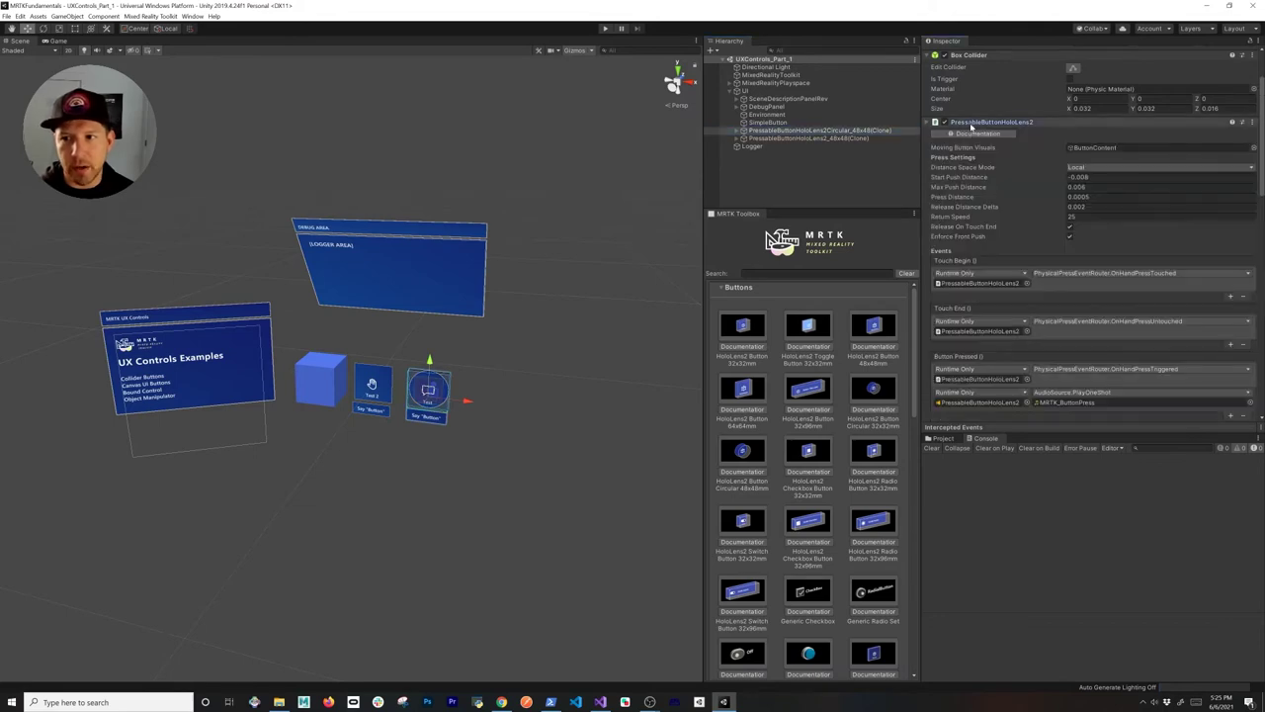
{"action": "scroll", "coordinate": [996, 217], "scroll_direction": "down", "scroll_amount": 3}
{"action": "scroll", "coordinate": [997, 216], "scroll_direction": "down", "scroll_amount": 3}
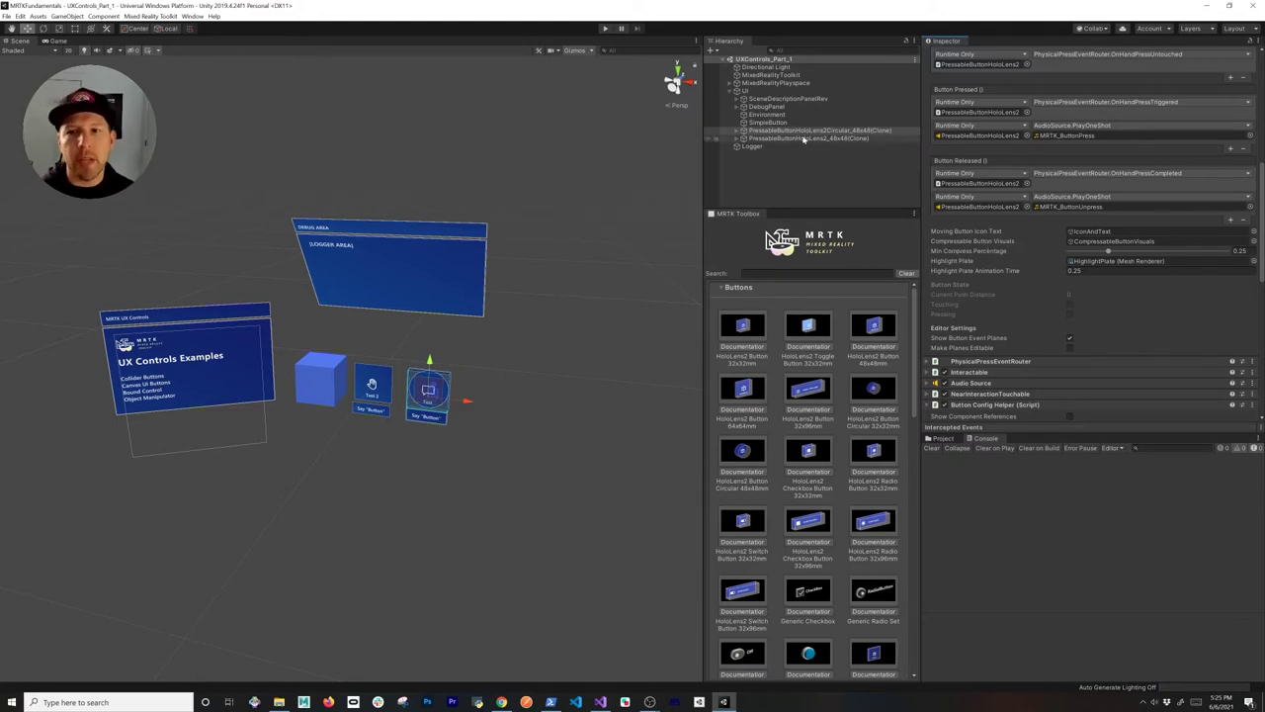
{"action": "scroll", "coordinate": [1025, 175], "scroll_direction": "up", "scroll_amount": 10}
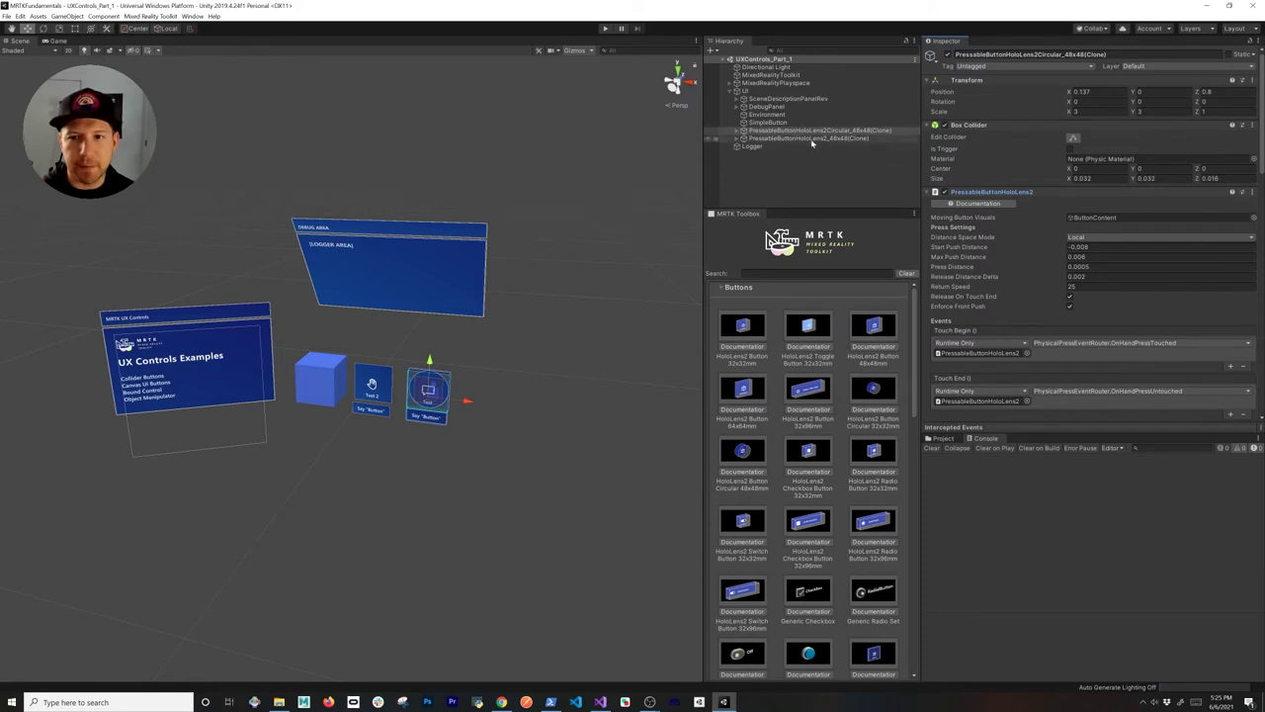
{"action": "left_click", "coordinate": [781, 128]}
{"action": "left_click", "coordinate": [776, 138]}
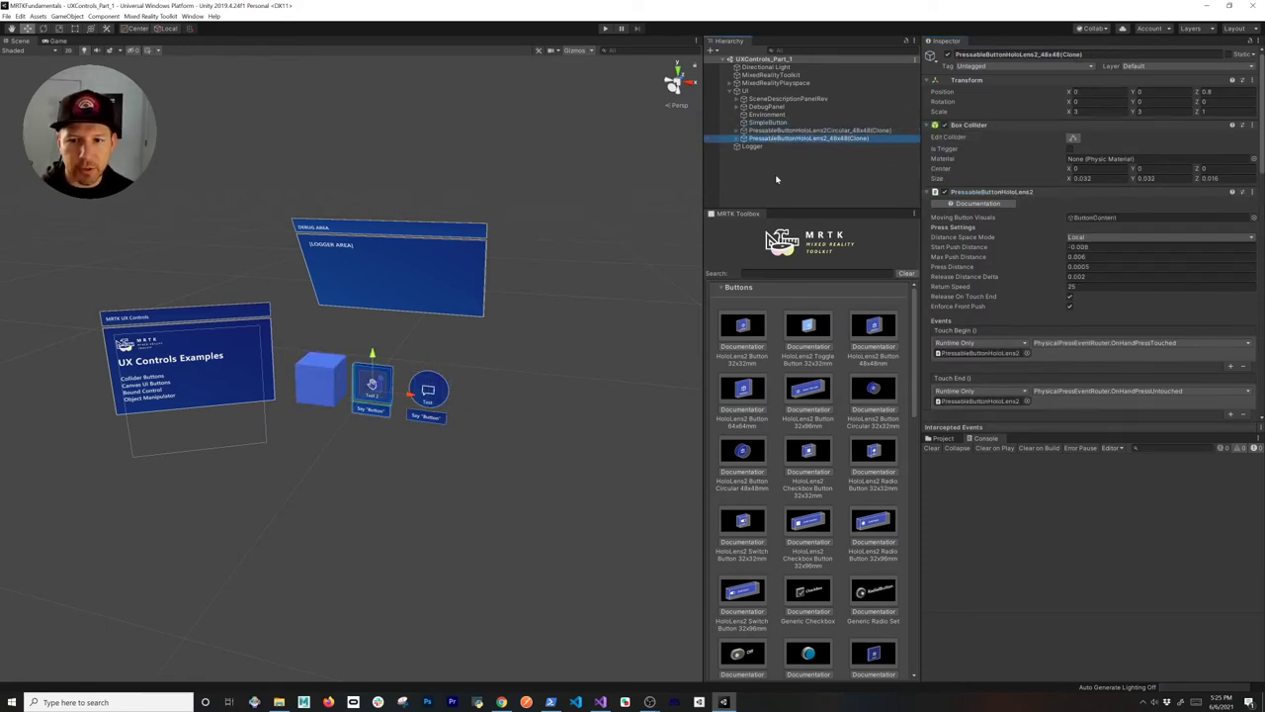
Step: Add the PressableRoundButton prefab from the Mixed Reality Toolkit Examples common prefabs to the UI object and set its Z position to 0.8
{"action": "left_click", "coordinate": [943, 438]}
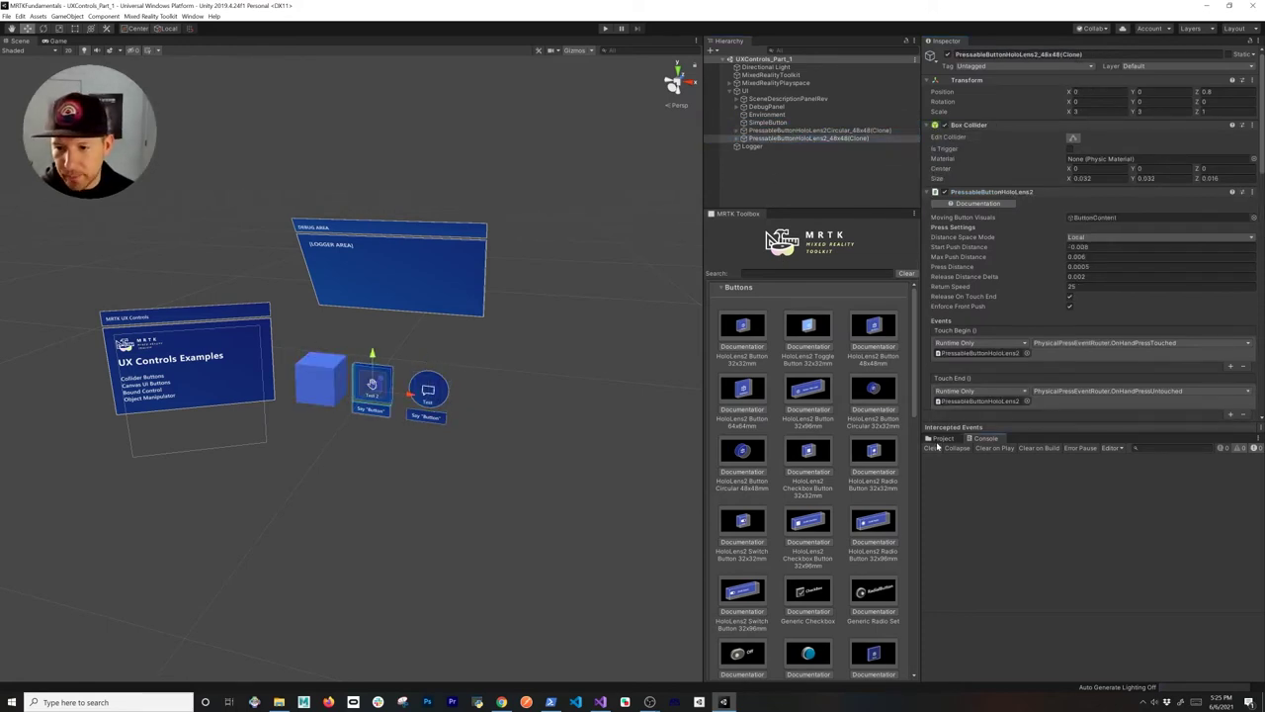
{"action": "left_click_drag", "start_coordinate": [1028, 433], "coordinate": [1033, 210]}
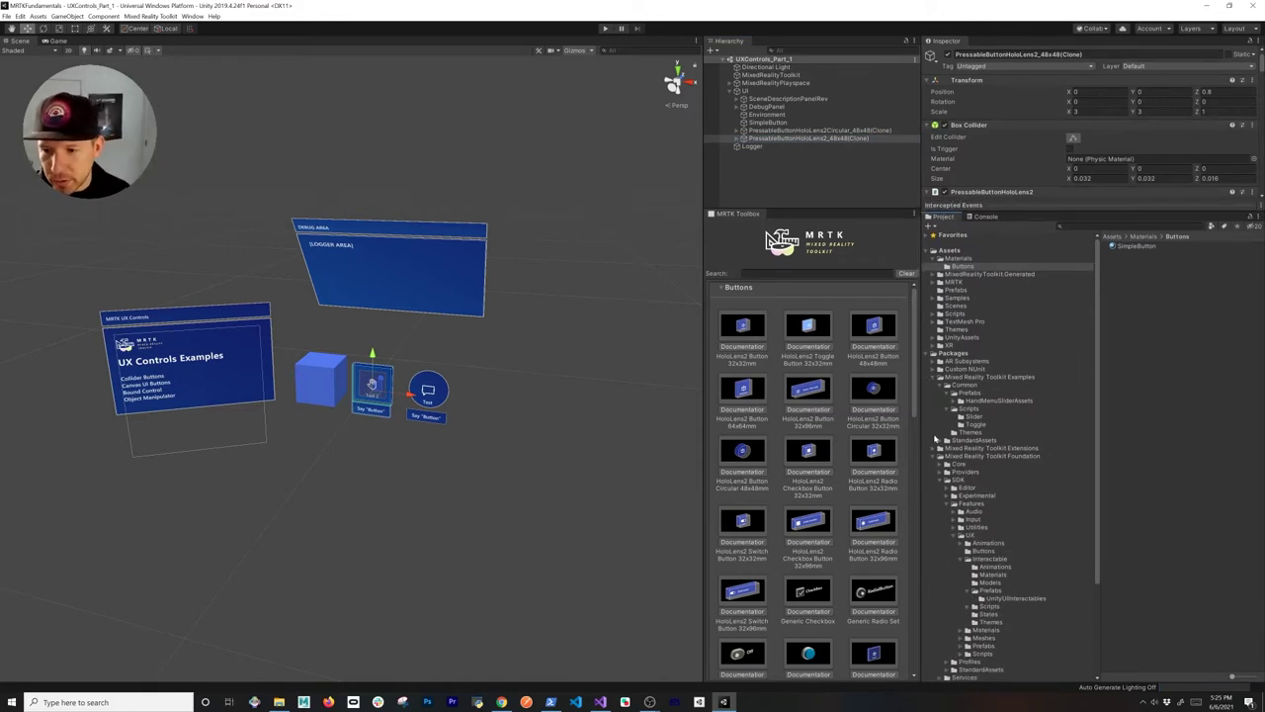
{"action": "left_click", "coordinate": [959, 384]}
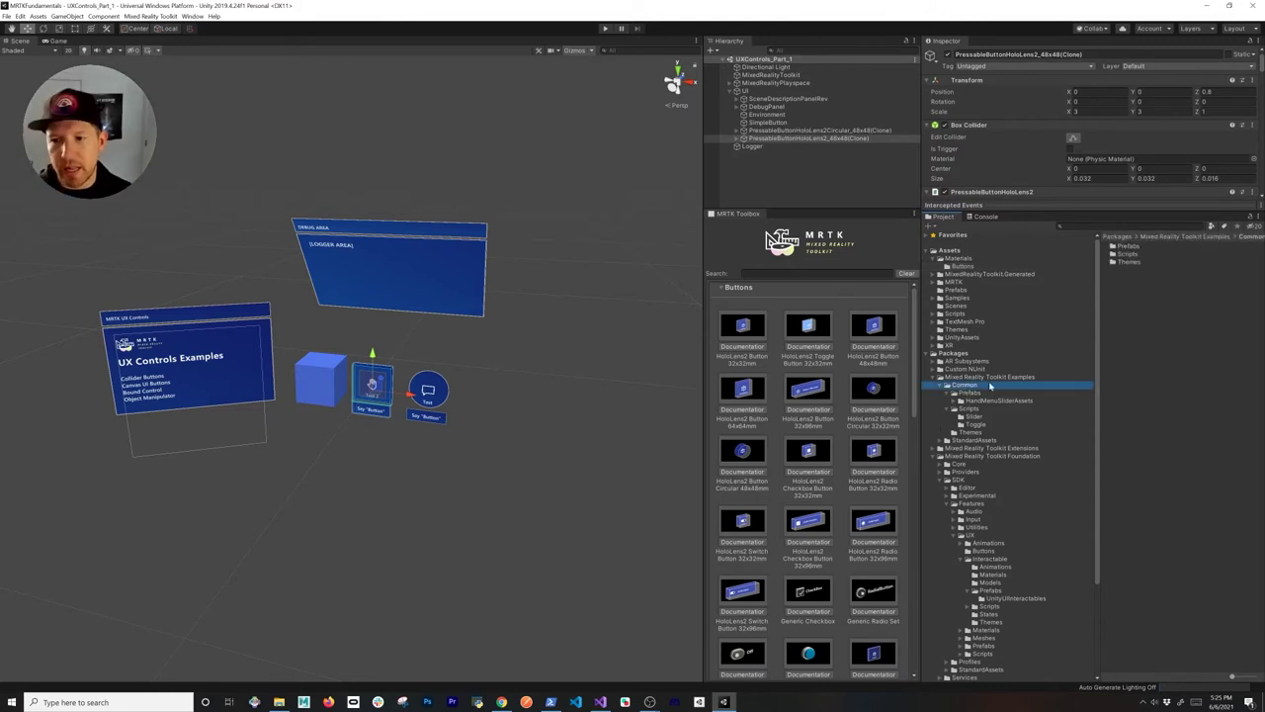
{"action": "left_click", "coordinate": [979, 393]}
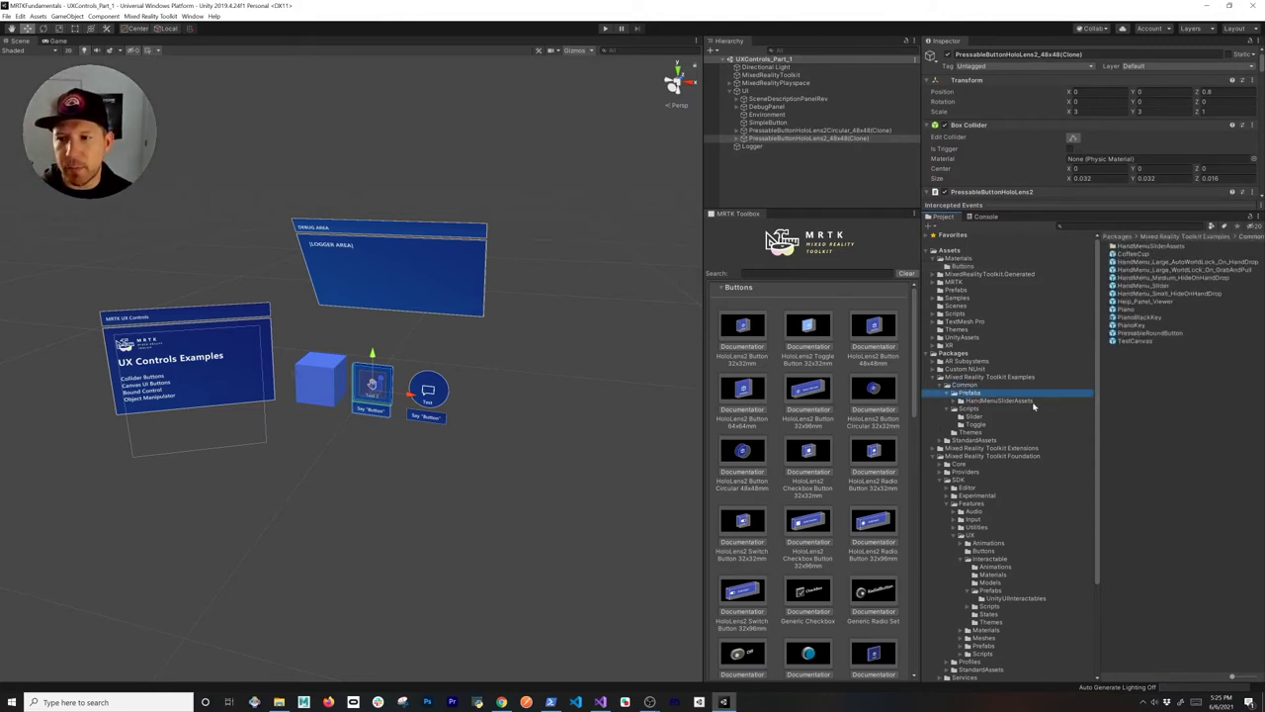
{"action": "left_click", "coordinate": [1139, 334]}
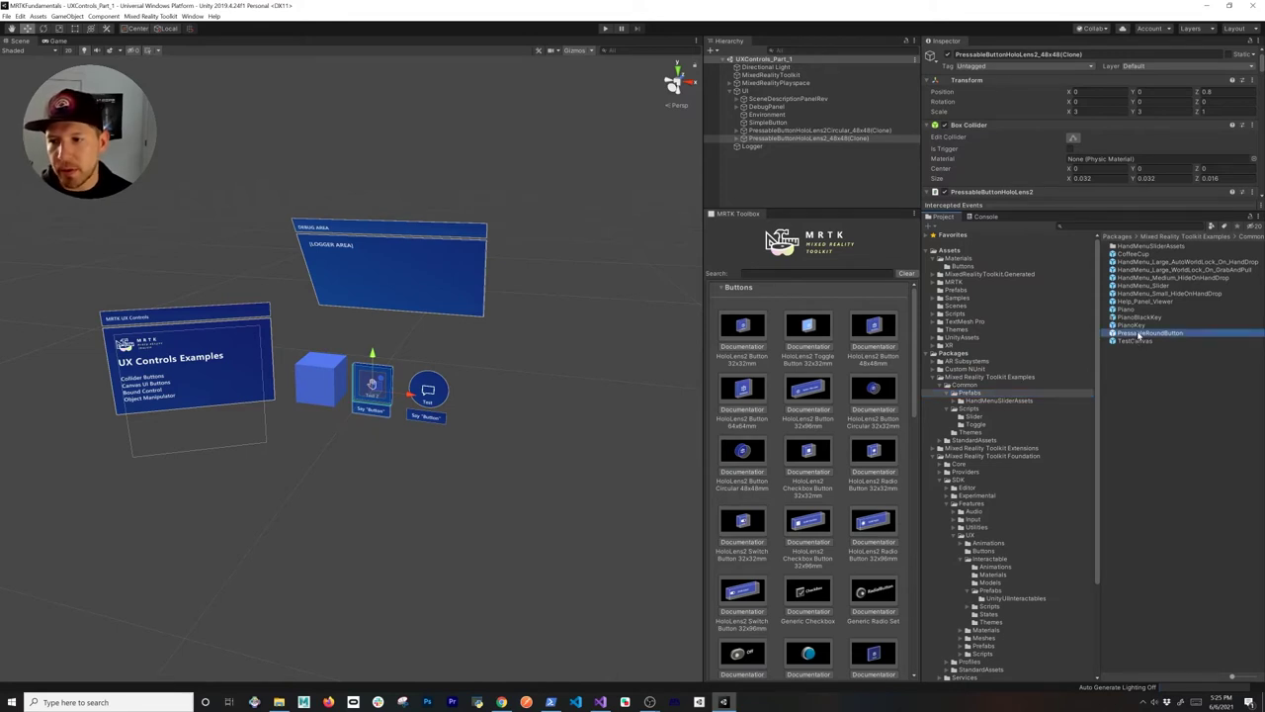
{"action": "left_click_drag", "start_coordinate": [1135, 336], "coordinate": [780, 148]}
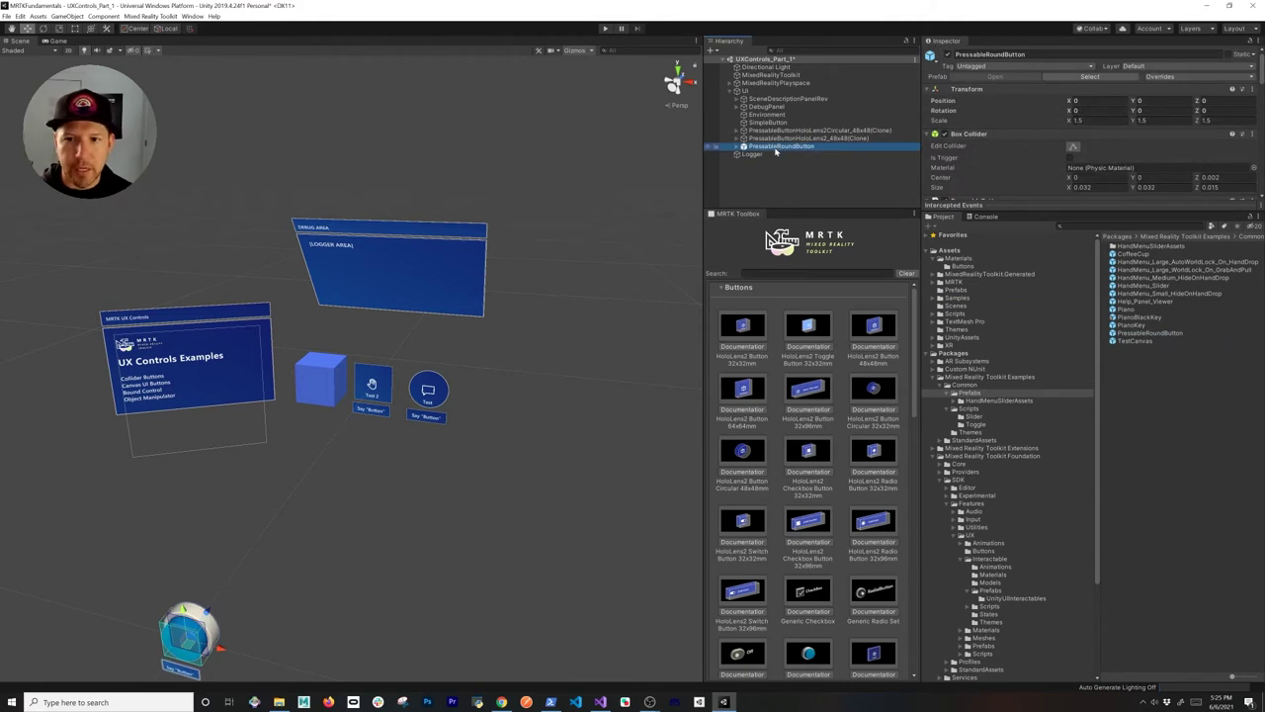
{"action": "left_click", "coordinate": [1201, 101]}
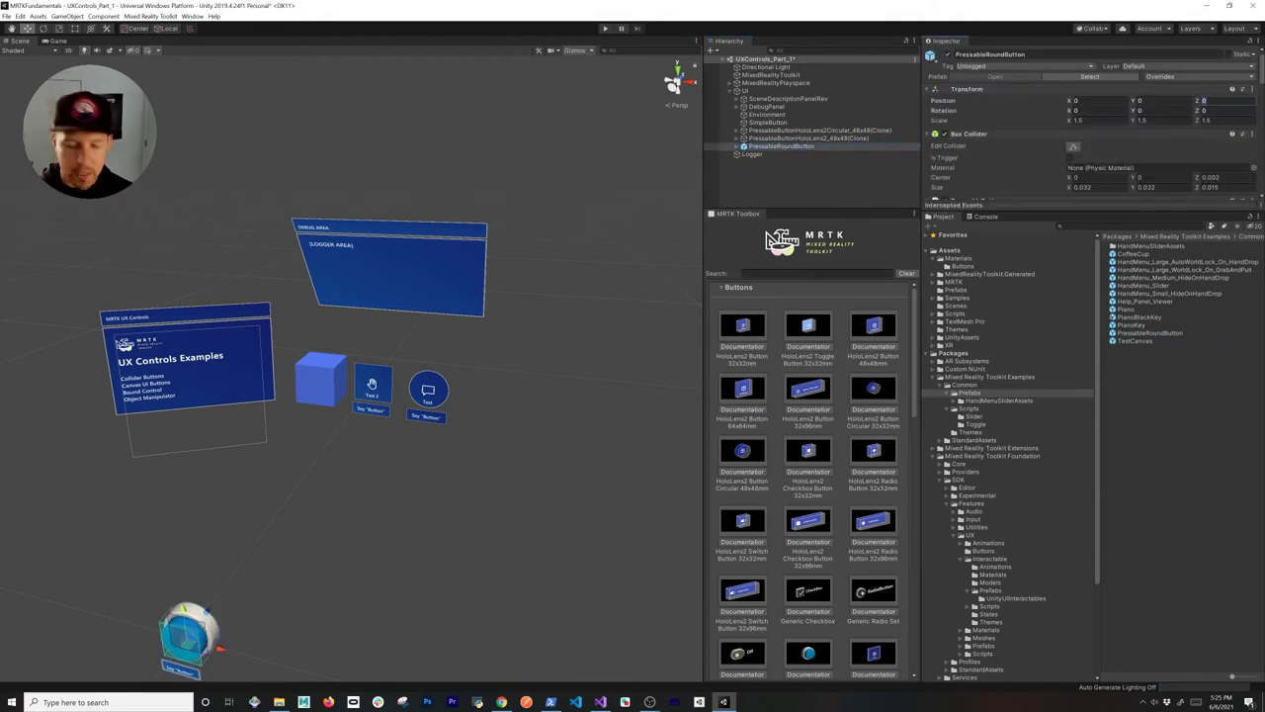
{"action": "type", "text": ".8"}
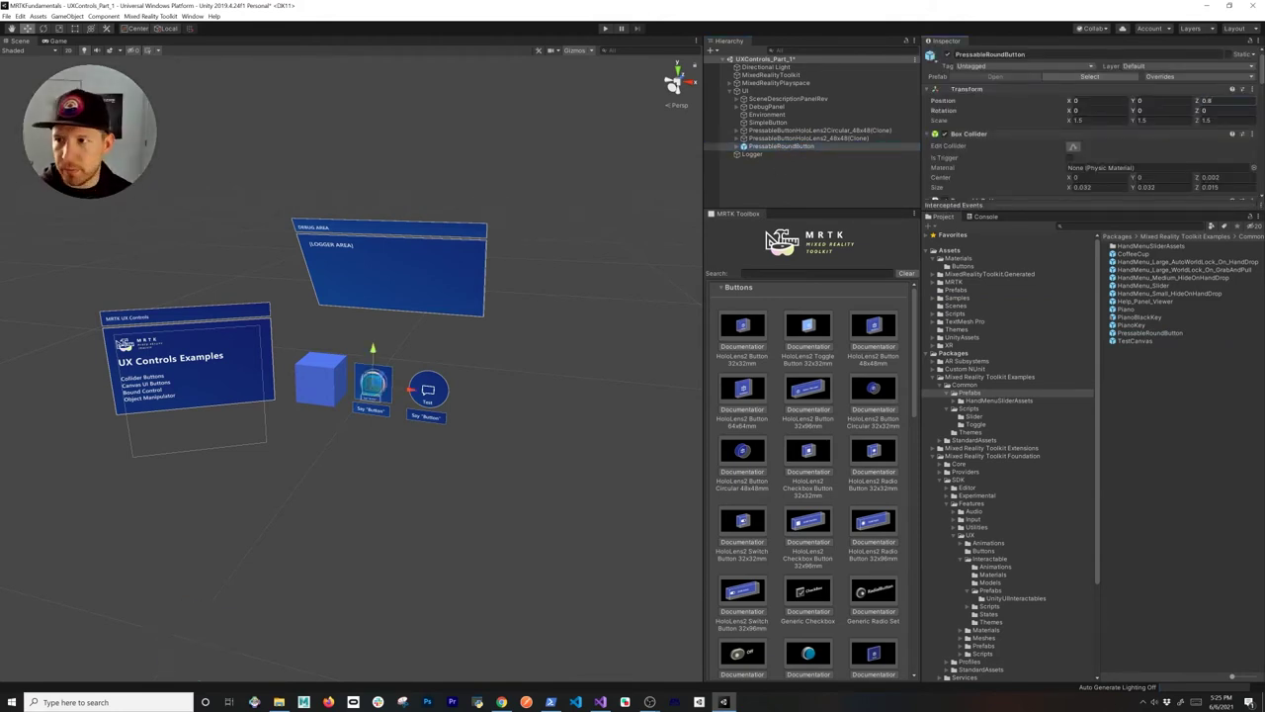
Step: Set the round button's scale to 3 in X, 3 in Y and 2 in Z
{"action": "left_click", "coordinate": [1080, 119]}
{"action": "type", "text": "3"}
{"action": "key", "text": "Tab"}
{"action": "type", "text": "3"}
{"action": "key", "text": "Tab"}
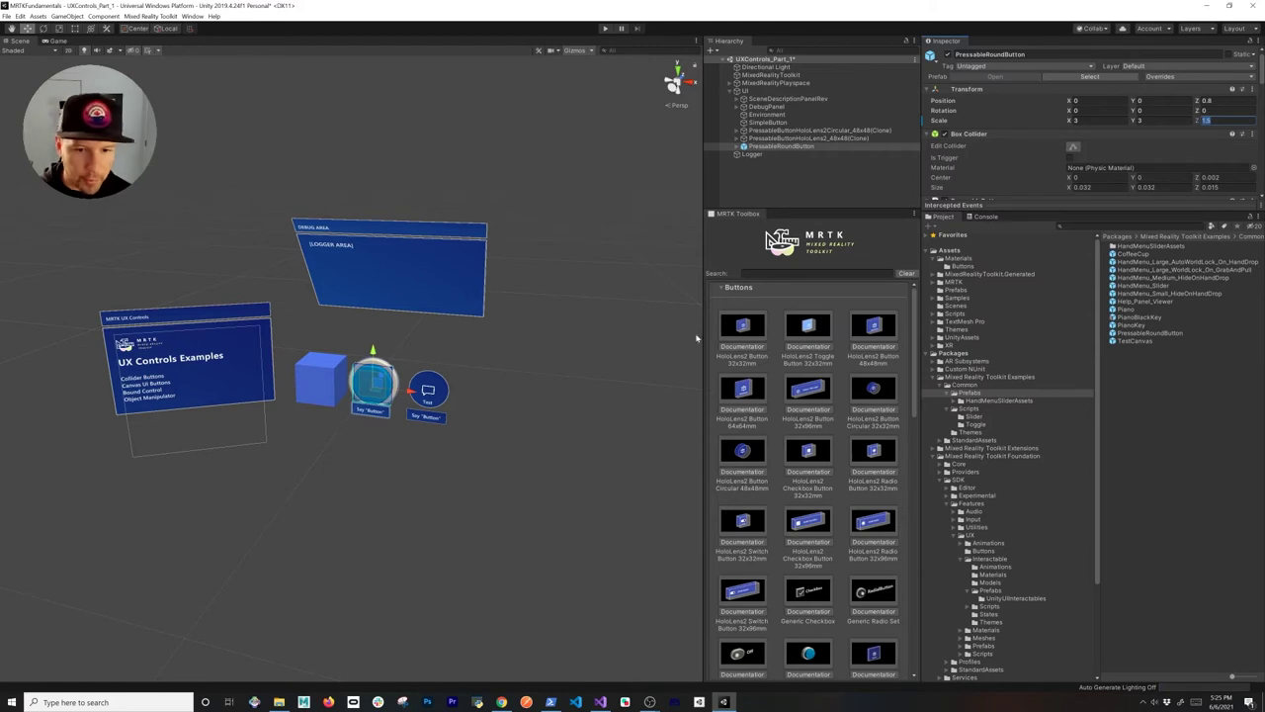
{"action": "type", "text": "2"}
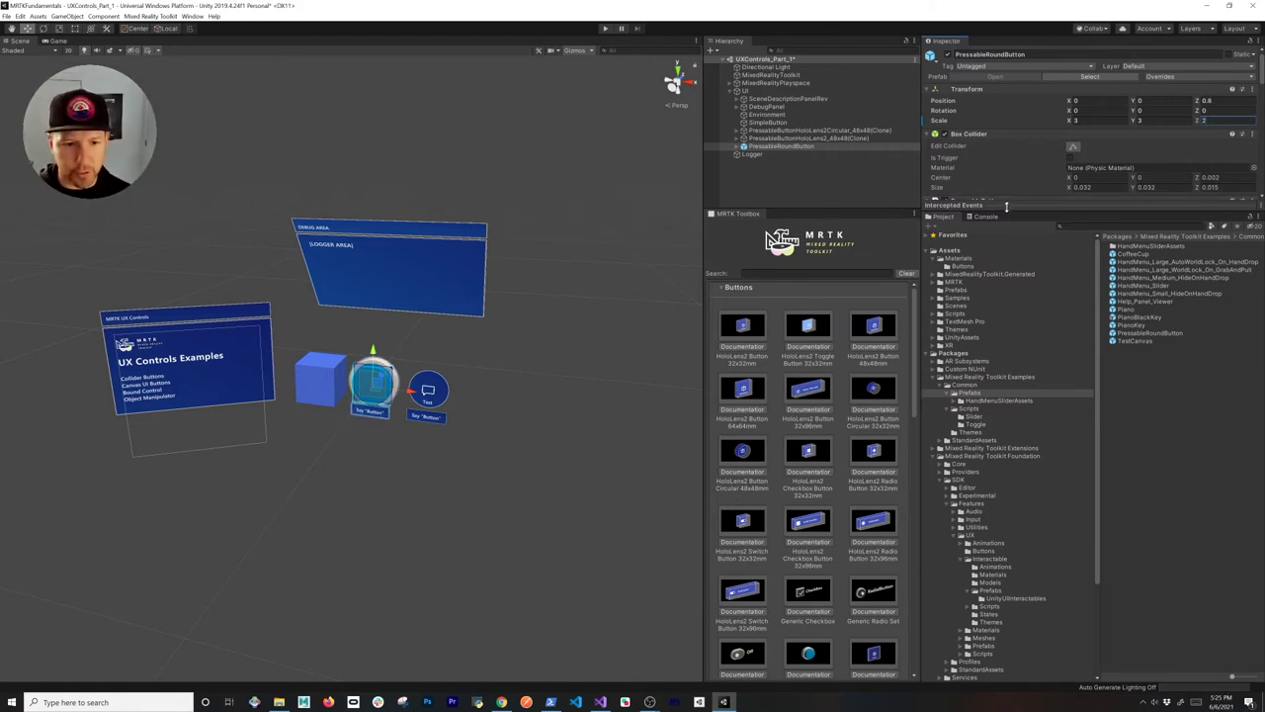
Step: Move the round button along the X axis to about 0.267, beside the circular button, and set its Z scale to 2.5
{"action": "left_click_drag", "start_coordinate": [412, 391], "coordinate": [498, 427]}
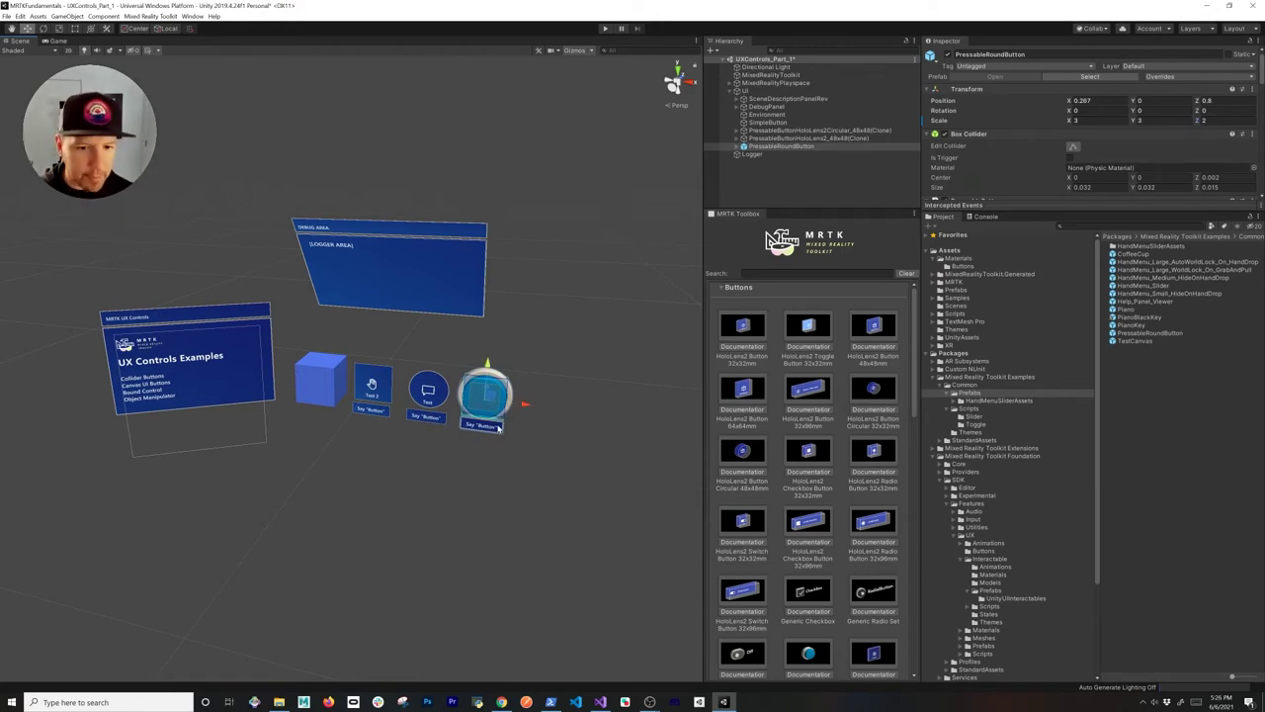
{"action": "key", "text": "f"}
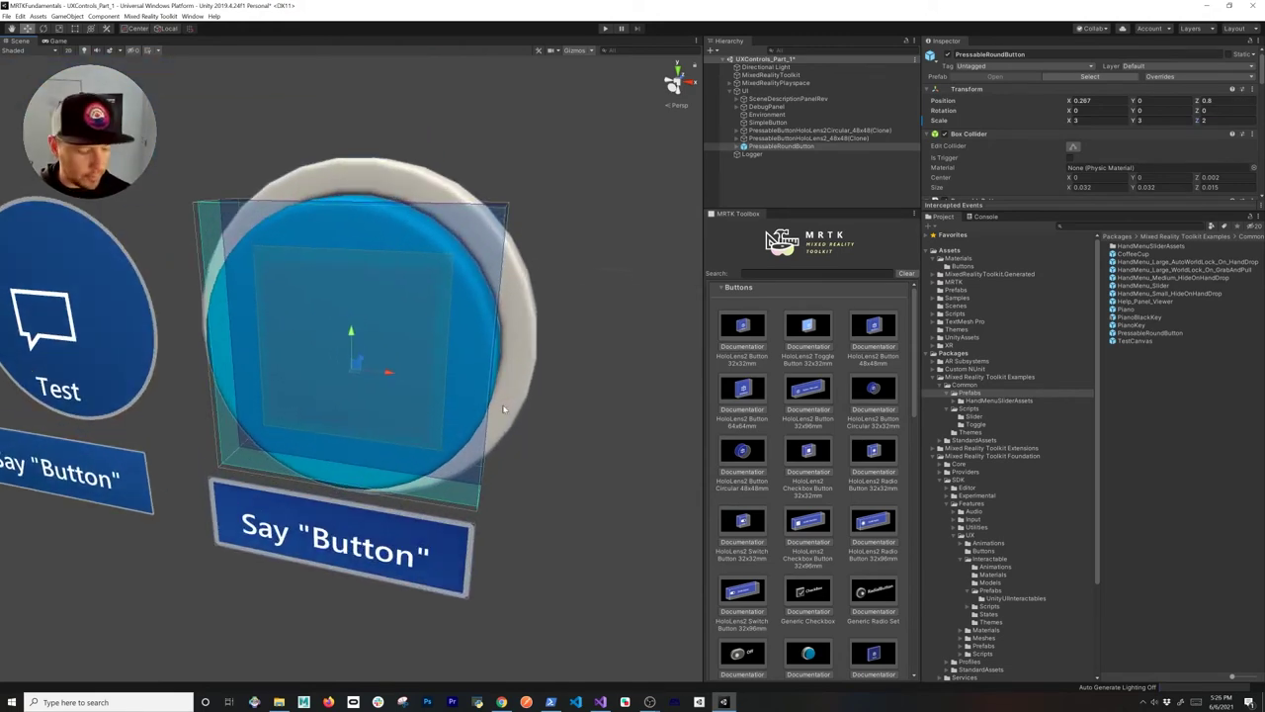
{"action": "left_click_drag", "start_coordinate": [539, 397], "coordinate": [395, 409], "text": "alt"}
{"action": "left_click", "coordinate": [1218, 120]}
{"action": "type", "text": ".5"}
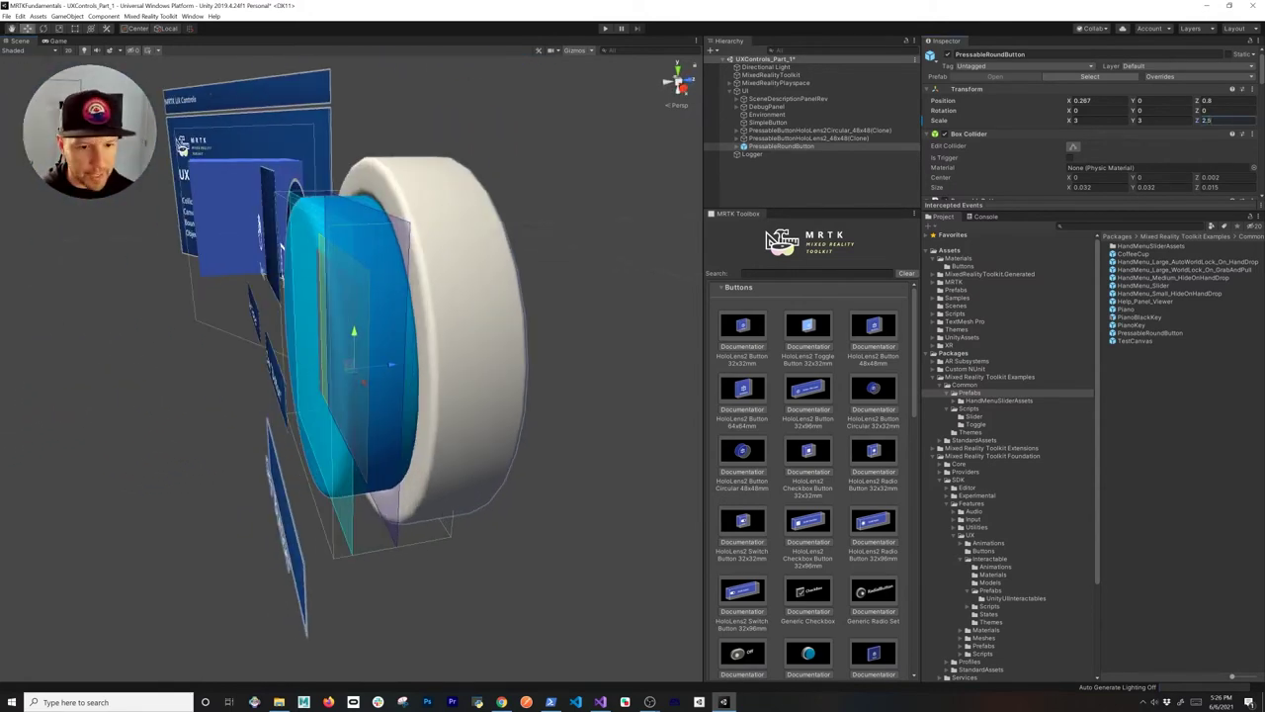
{"action": "left_click_drag", "start_coordinate": [356, 325], "coordinate": [452, 257], "text": "alt"}
{"action": "scroll", "coordinate": [425, 267], "scroll_direction": "down", "scroll_amount": 5}
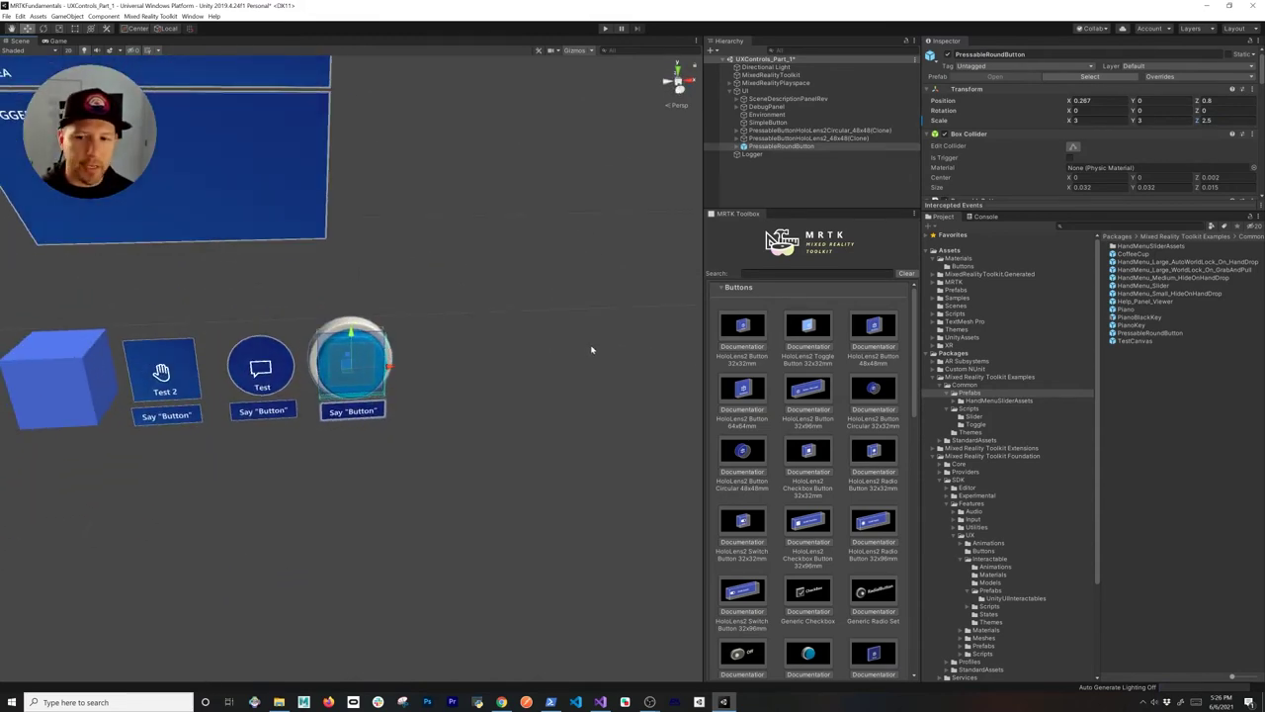
Step: Examine the ready-made button prefabs in the Mixed Reality Toolkit Foundation package under SDK, Features, UX, Interactable, Prefabs
{"action": "left_click", "coordinate": [945, 385]}
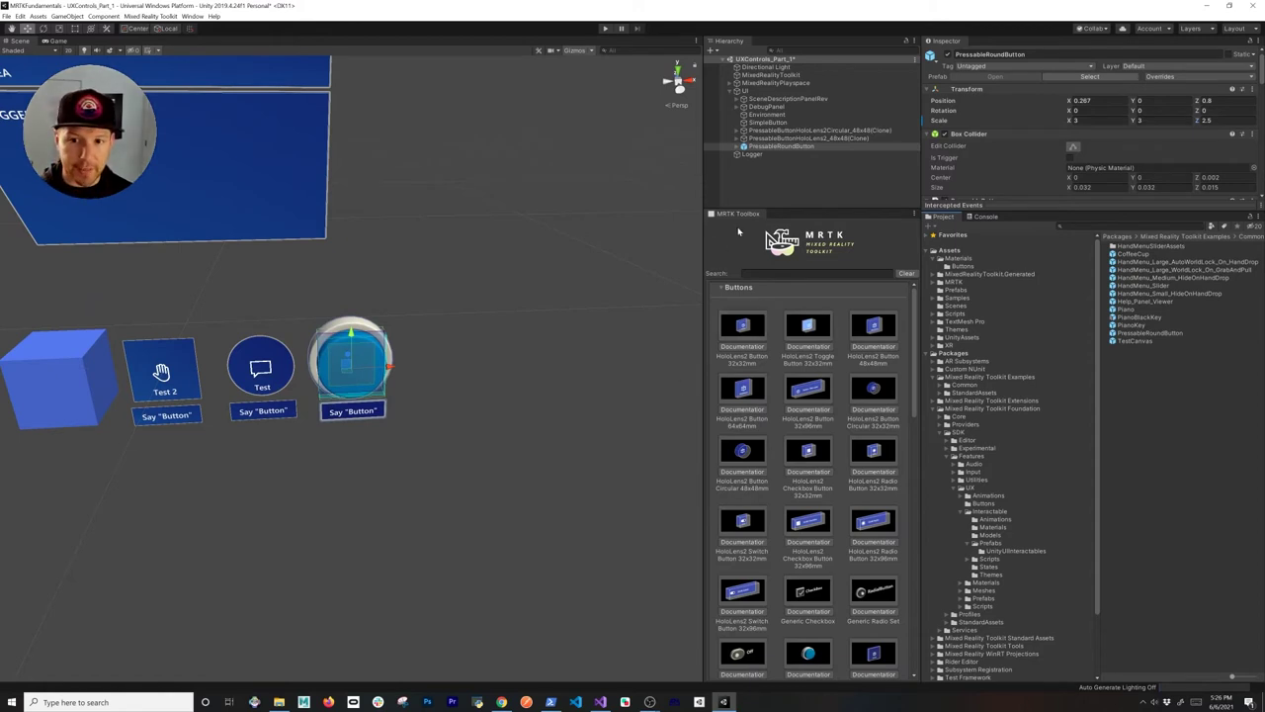
{"action": "left_click", "coordinate": [974, 410]}
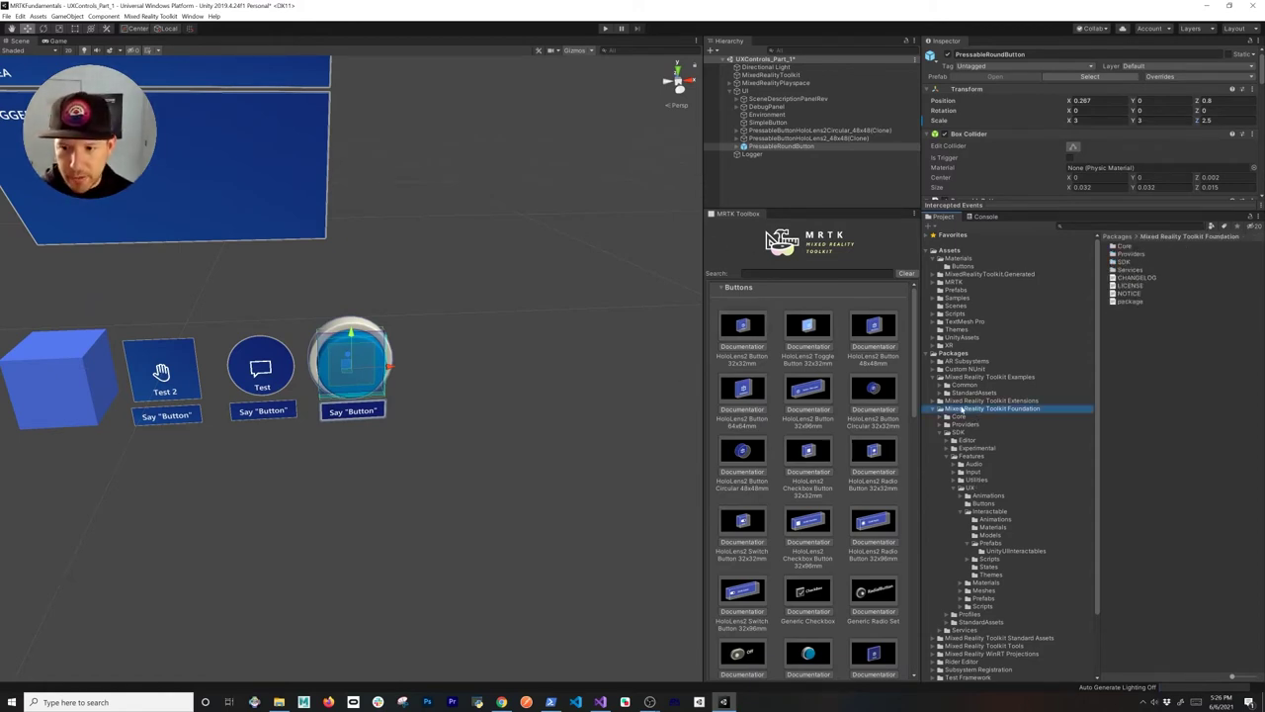
{"action": "left_click", "coordinate": [951, 433]}
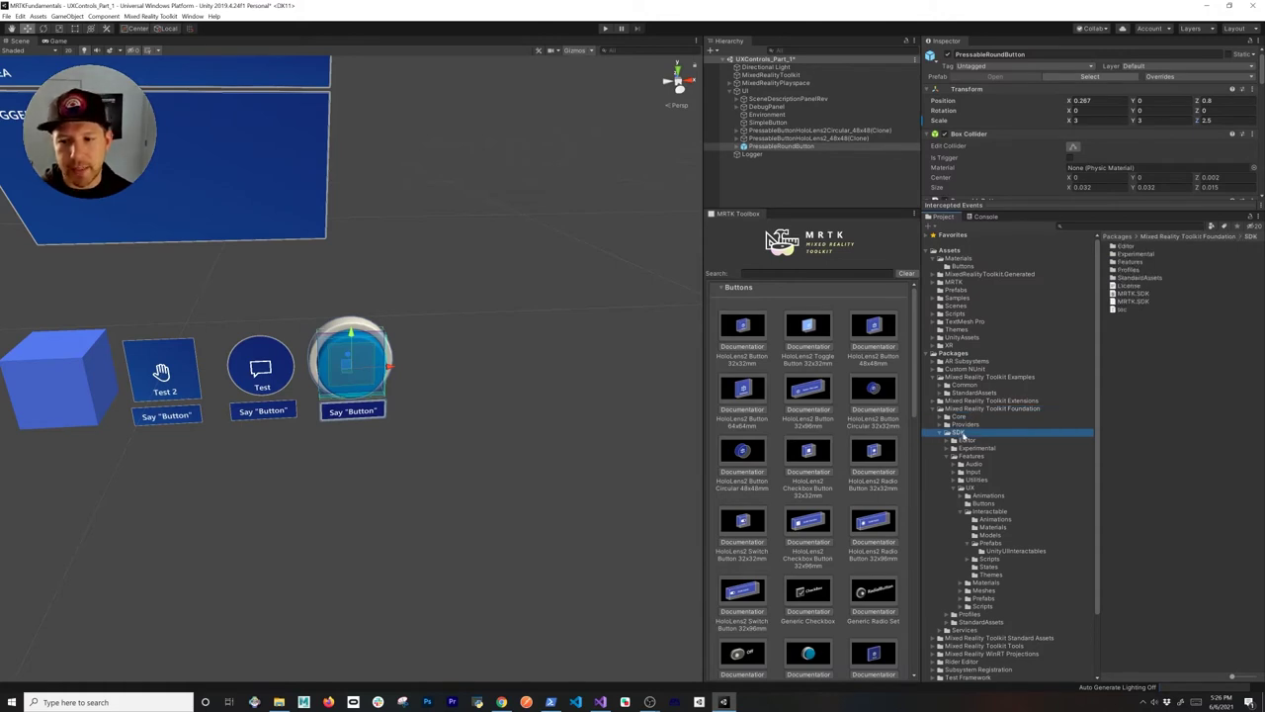
{"action": "left_click", "coordinate": [972, 457]}
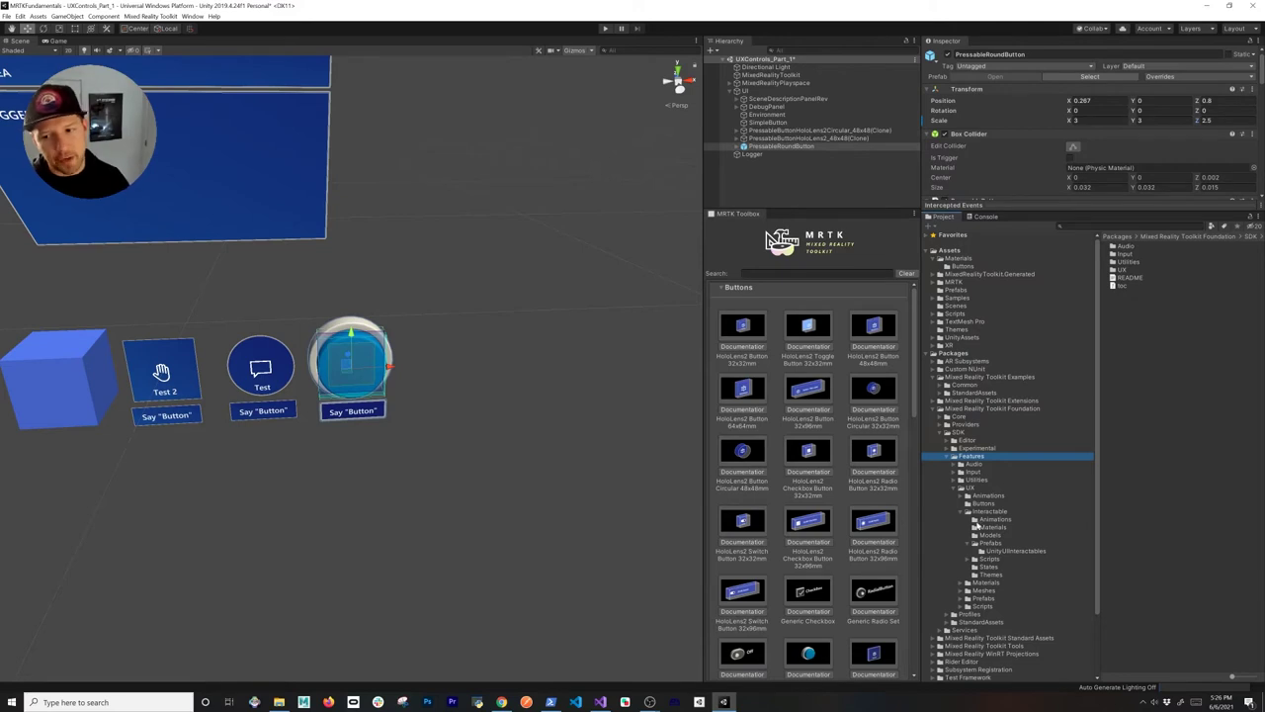
{"action": "left_click", "coordinate": [974, 489]}
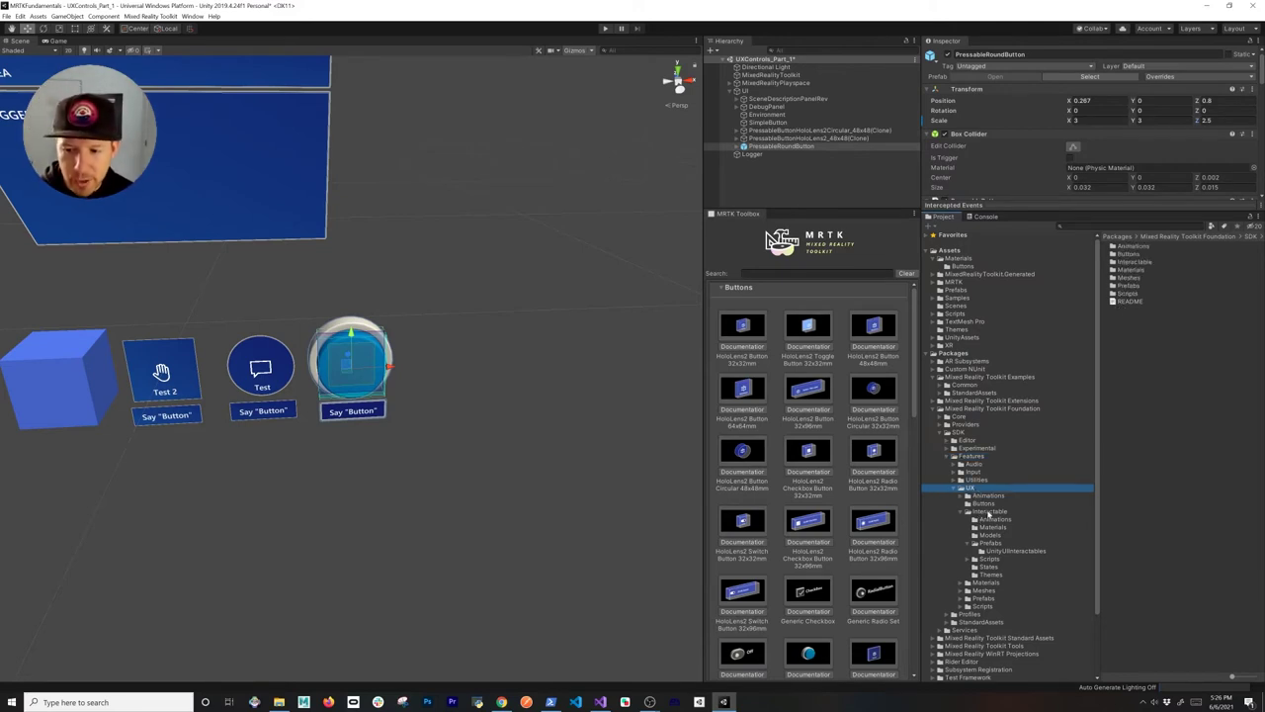
{"action": "left_click", "coordinate": [988, 511]}
{"action": "left_click", "coordinate": [1000, 545]}
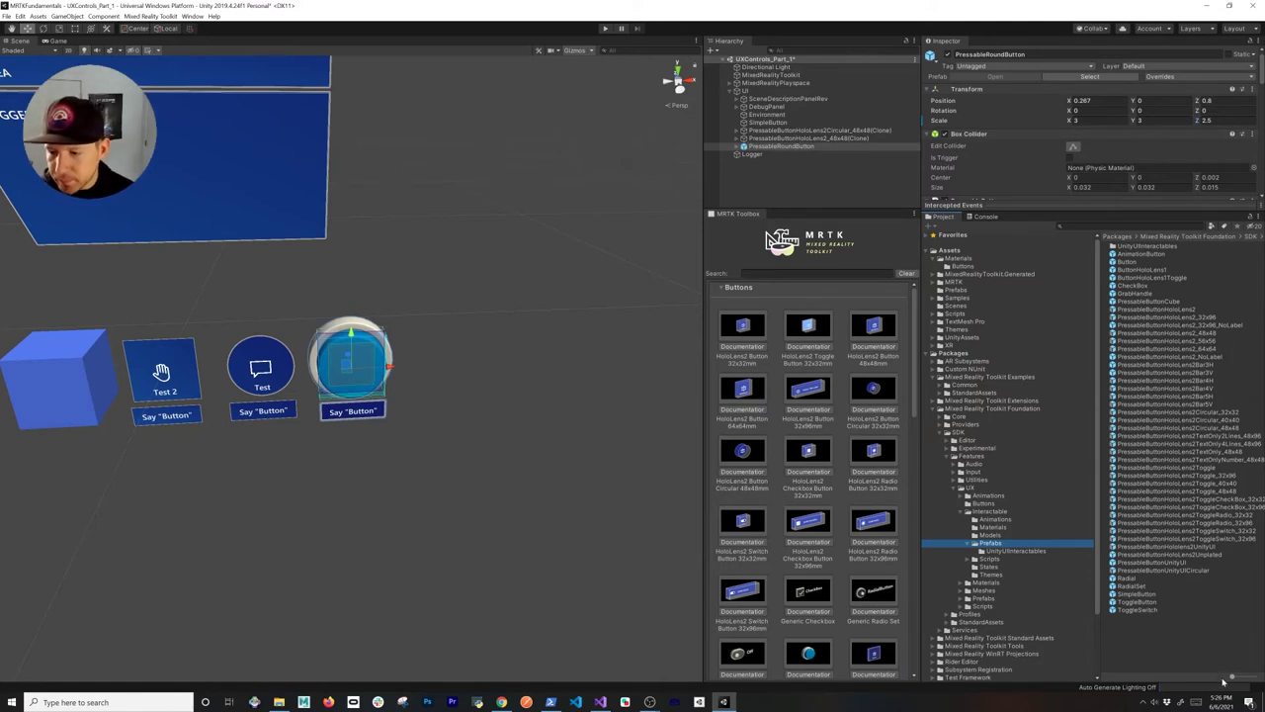
{"action": "left_click_drag", "start_coordinate": [1226, 679], "coordinate": [1244, 678]}
{"action": "scroll", "coordinate": [1208, 570], "scroll_direction": "down", "scroll_amount": 1}
{"action": "scroll", "coordinate": [1211, 571], "scroll_direction": "down", "scroll_amount": 2}
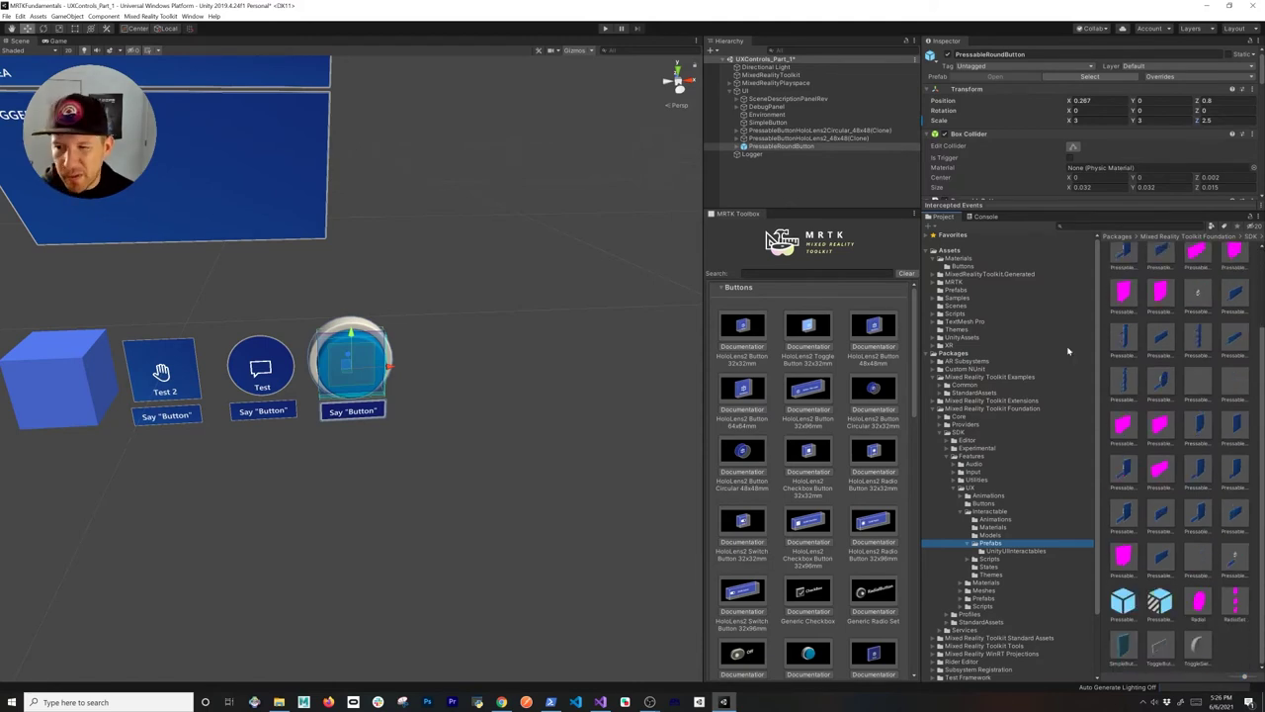
{"action": "left_click_drag", "start_coordinate": [1244, 678], "coordinate": [1226, 678]}
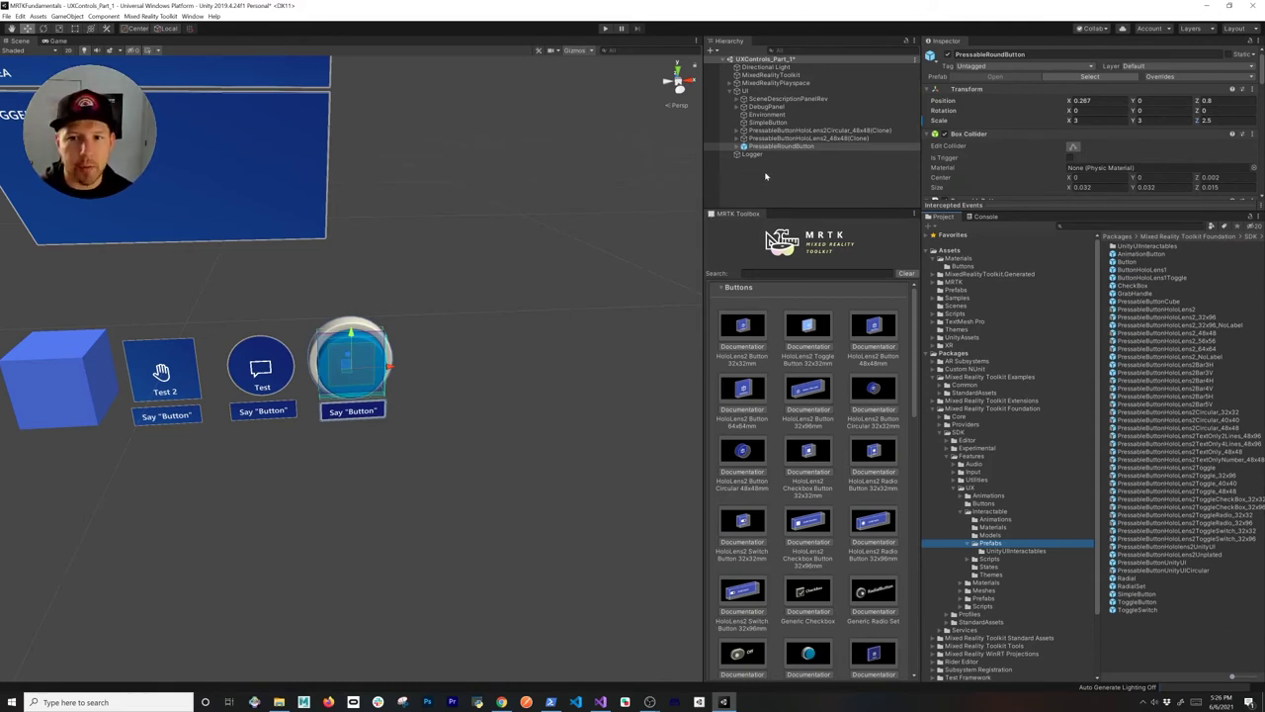
Step: Create a new UI Canvas at the root of the scene hierarchy
{"action": "scroll", "coordinate": [378, 320], "scroll_direction": "down", "scroll_amount": 5}
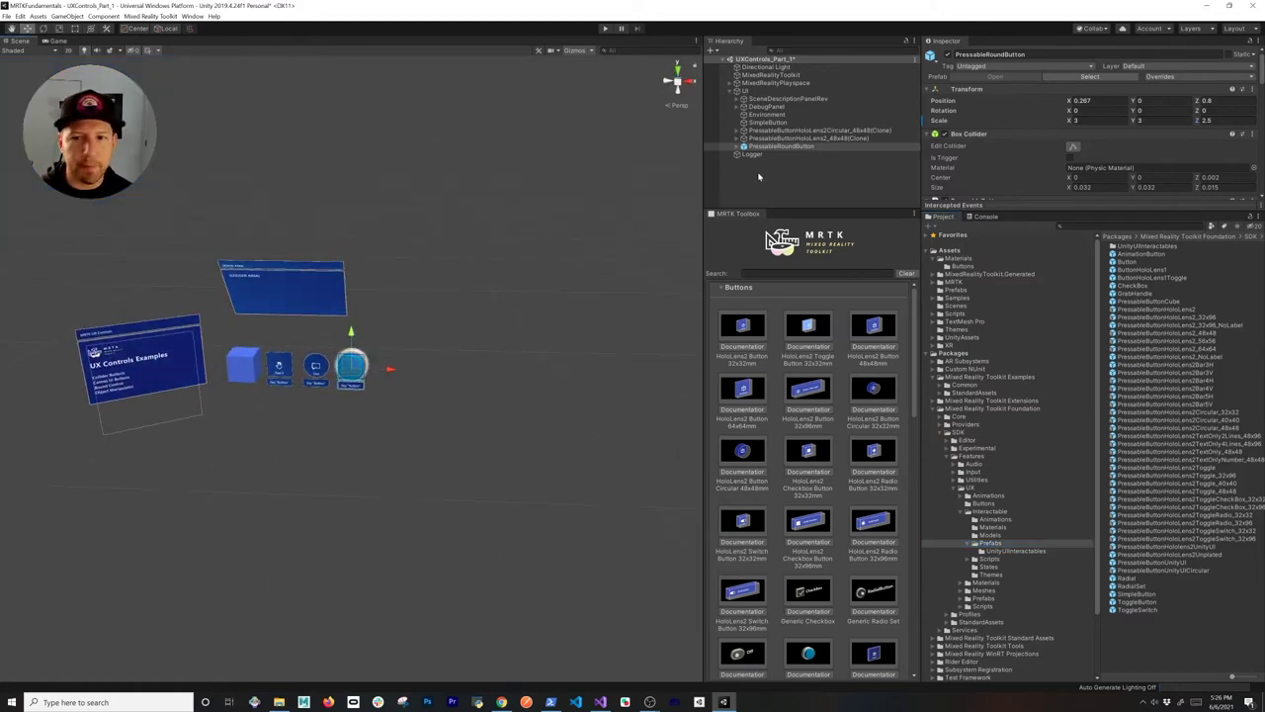
{"action": "left_click", "coordinate": [779, 168]}
{"action": "right_click", "coordinate": [779, 168]}
{"action": "mouse_move", "coordinate": [862, 329]}
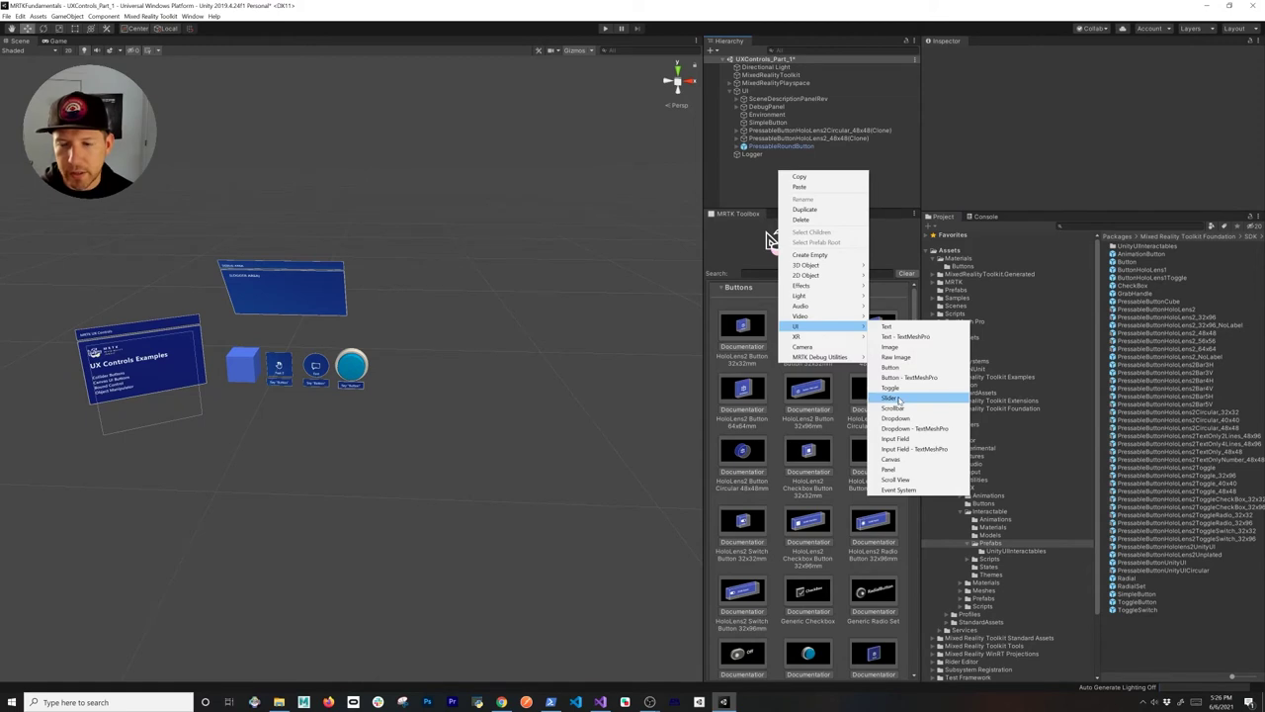
{"action": "left_click", "coordinate": [892, 459]}
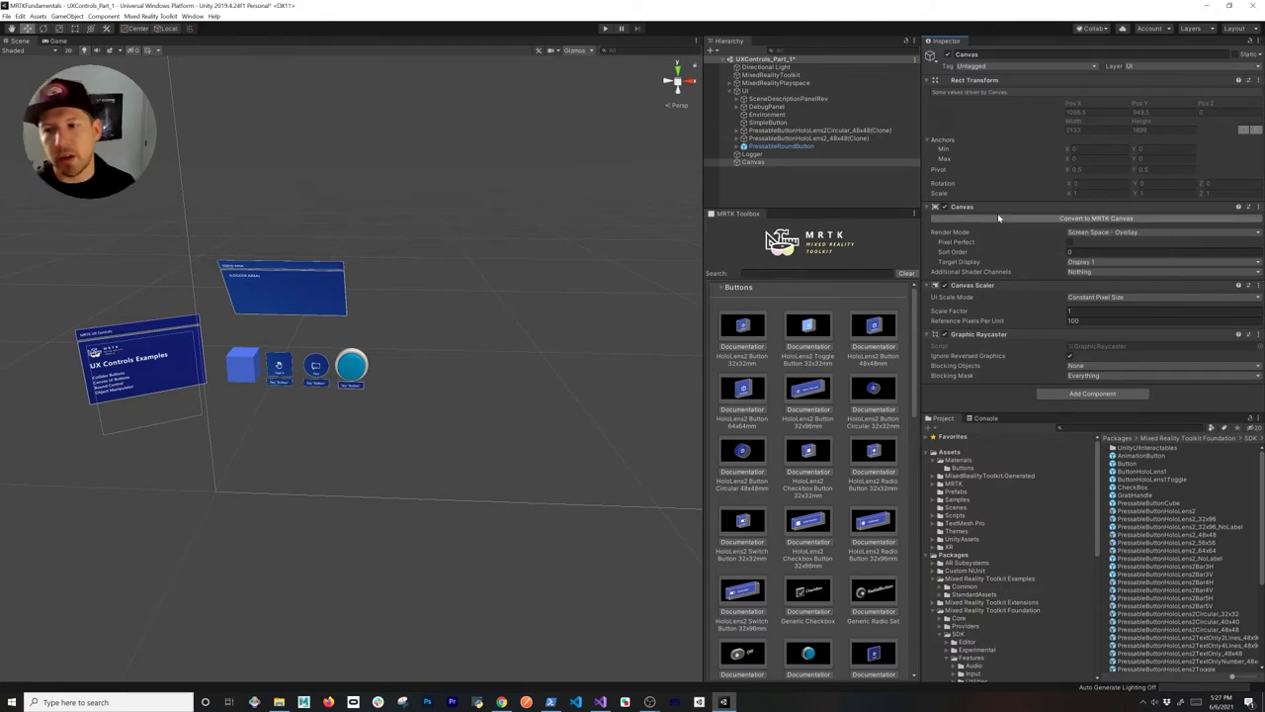
Step: Convert the Canvas to an MRTK canvas and add the NearInteractionTouchableUnityUI component to it
{"action": "left_click", "coordinate": [994, 217]}
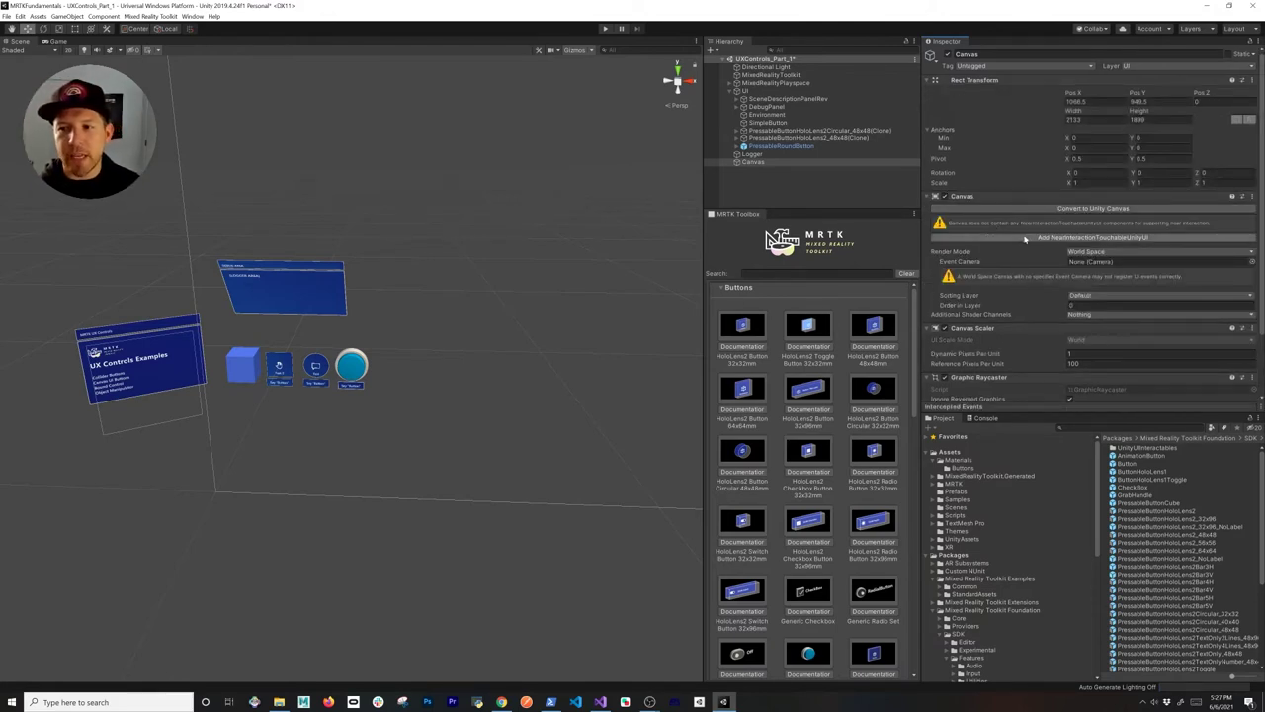
{"action": "left_click", "coordinate": [1031, 240]}
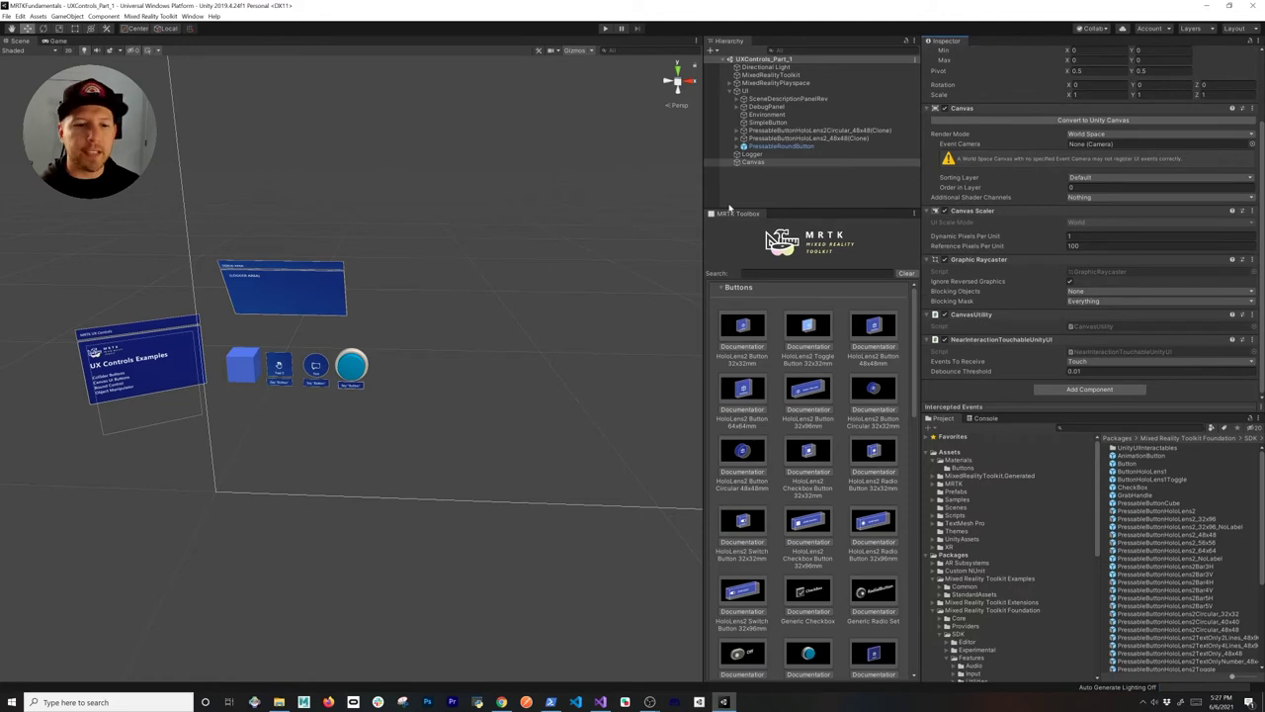
{"action": "scroll", "coordinate": [593, 217], "scroll_direction": "down", "scroll_amount": 8}
{"action": "middle_click_drag", "start_coordinate": [453, 329], "coordinate": [531, 232]}
{"action": "left_click_drag", "start_coordinate": [531, 231], "coordinate": [468, 327], "text": "alt"}
{"action": "scroll", "coordinate": [1087, 247], "scroll_direction": "up", "scroll_amount": 5}
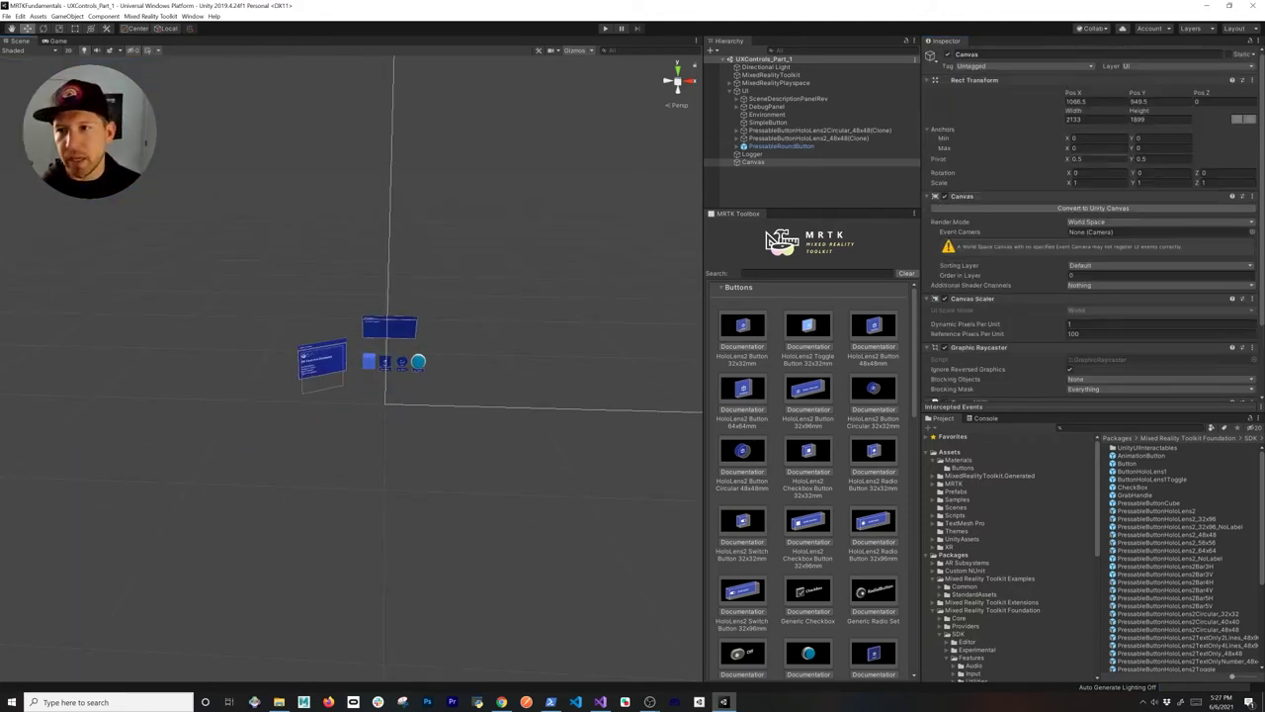
Step: Set the Canvas scale to 0.001 on the X, Y and Z axes
{"action": "left_click", "coordinate": [1087, 182]}
{"action": "type", "text": "0.00"}
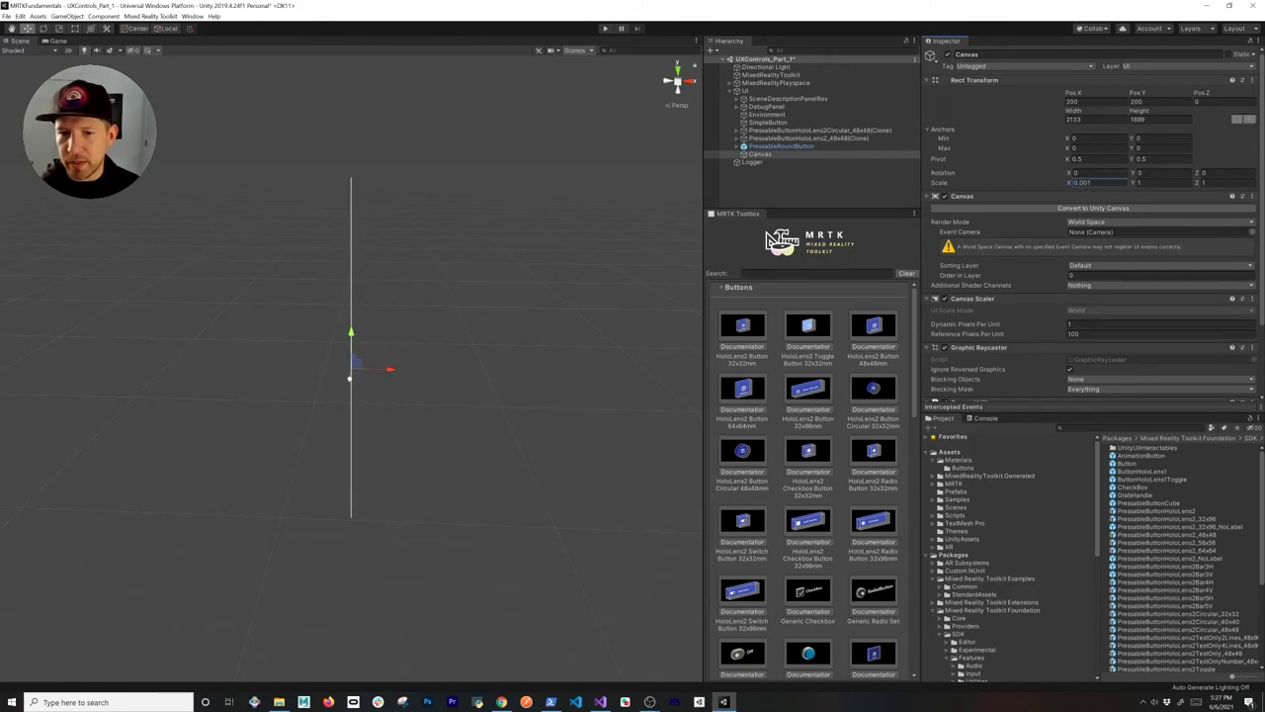
{"action": "type", "text": "1"}
{"action": "key", "text": "Tab"}
{"action": "type", "text": "0.001"}
{"action": "key", "text": "Tab"}
{"action": "type", "text": "0.001"}
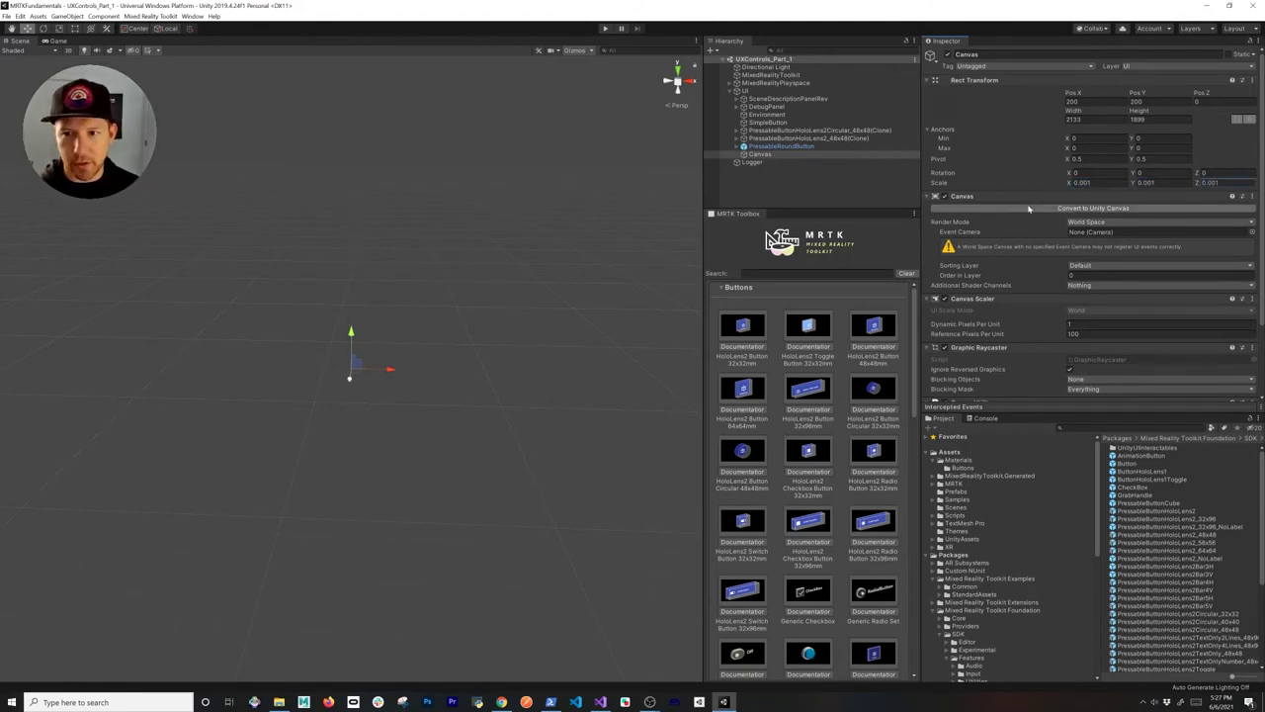
{"action": "left_click", "coordinate": [771, 155]}
{"action": "key", "text": "f"}
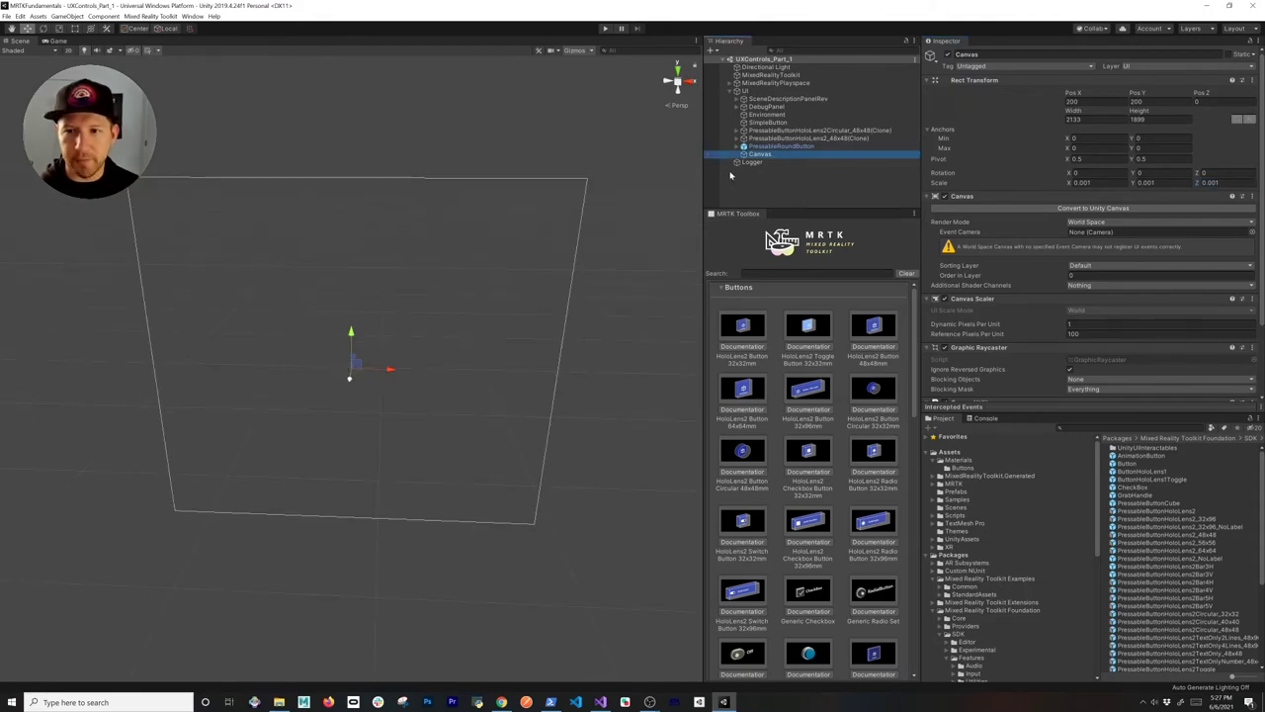
Step: Set the Canvas position to 0 on X and Y, and its width and height to 200
{"action": "left_click", "coordinate": [1073, 101]}
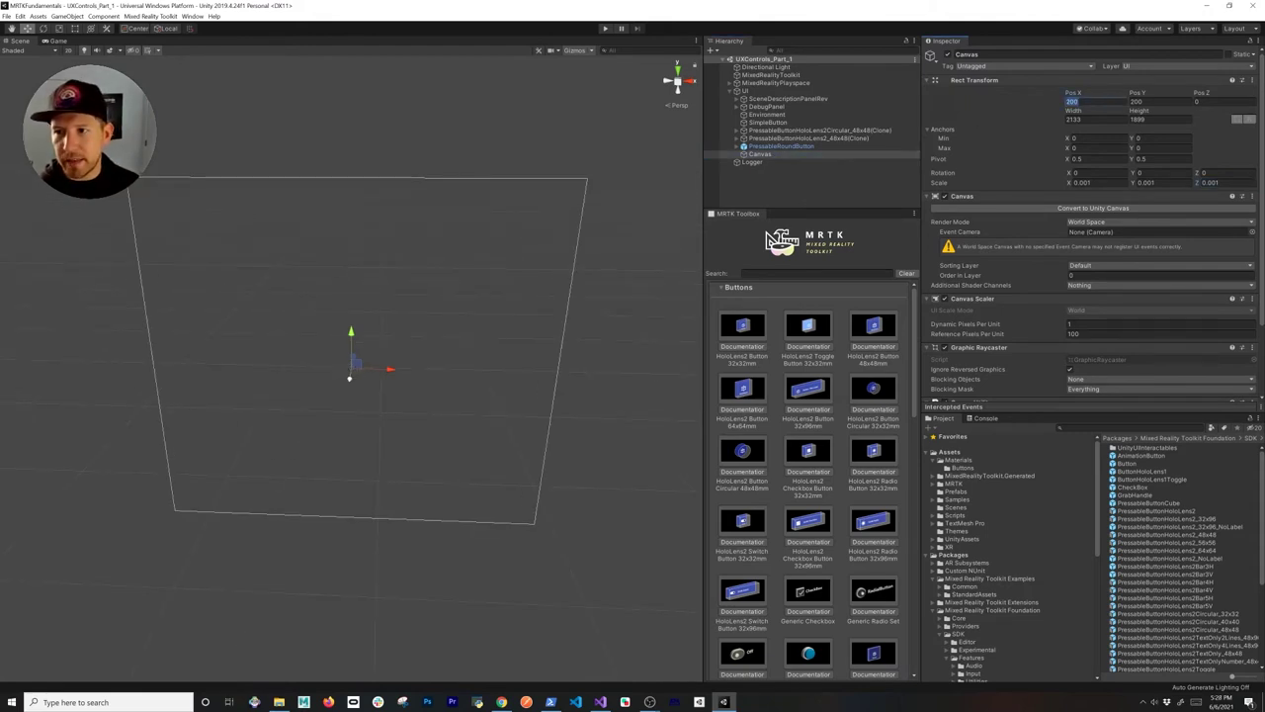
{"action": "type", "text": "0"}
{"action": "key", "text": "Tab"}
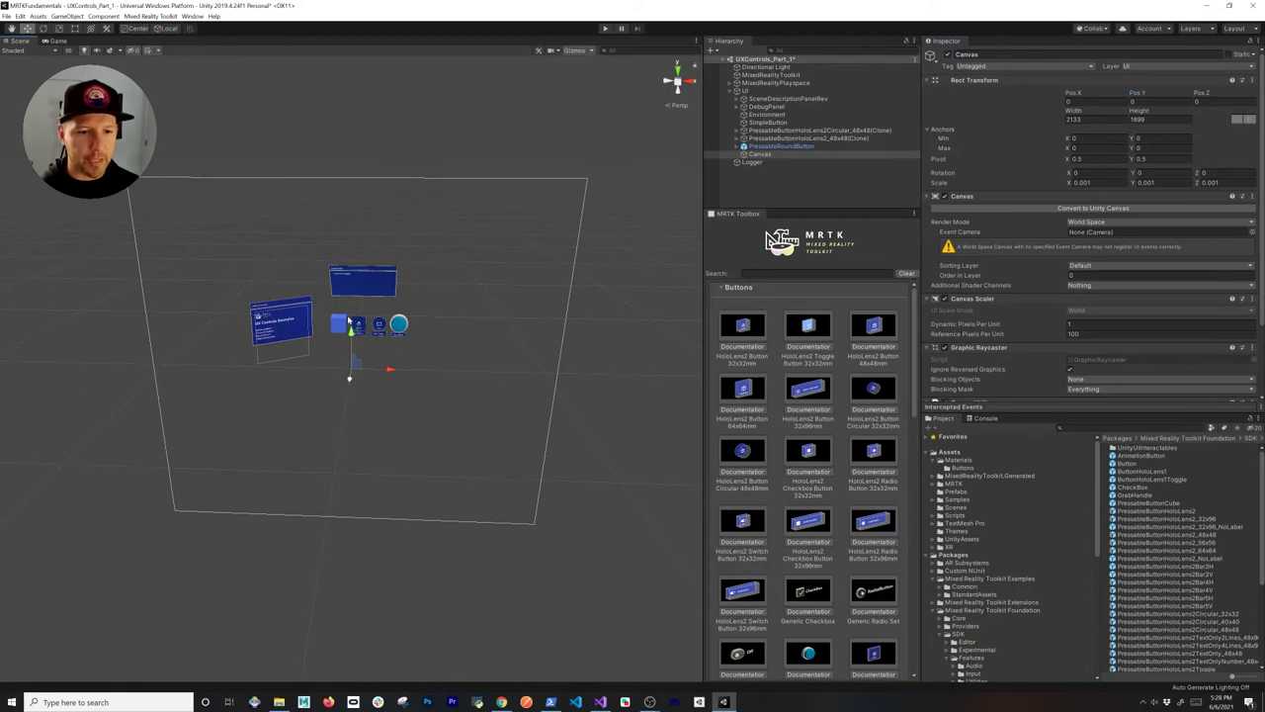
{"action": "left_click", "coordinate": [1076, 118]}
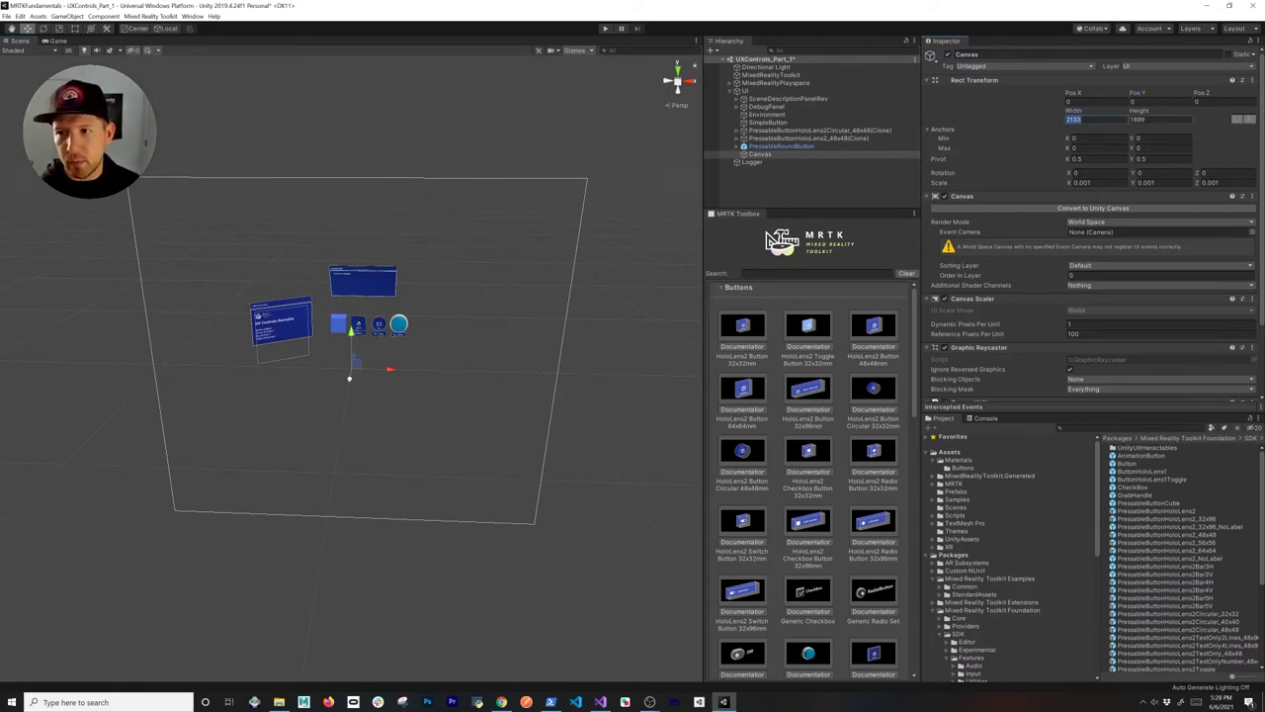
{"action": "type", "text": "200"}
{"action": "key", "text": "Tab"}
{"action": "type", "text": "200"}
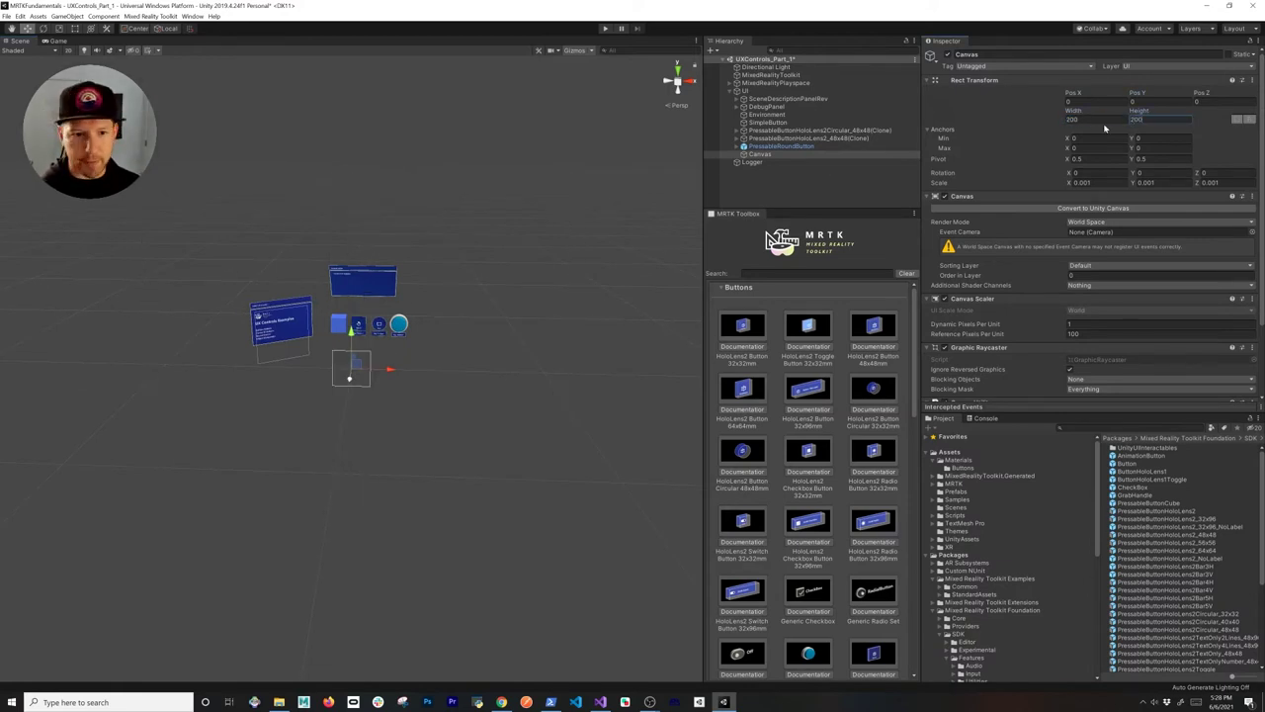
Step: Set the Canvas Z position to 0.8 and move it along X to about 0.479, beside the round button
{"action": "left_click_drag", "start_coordinate": [339, 243], "coordinate": [448, 376], "text": "alt"}
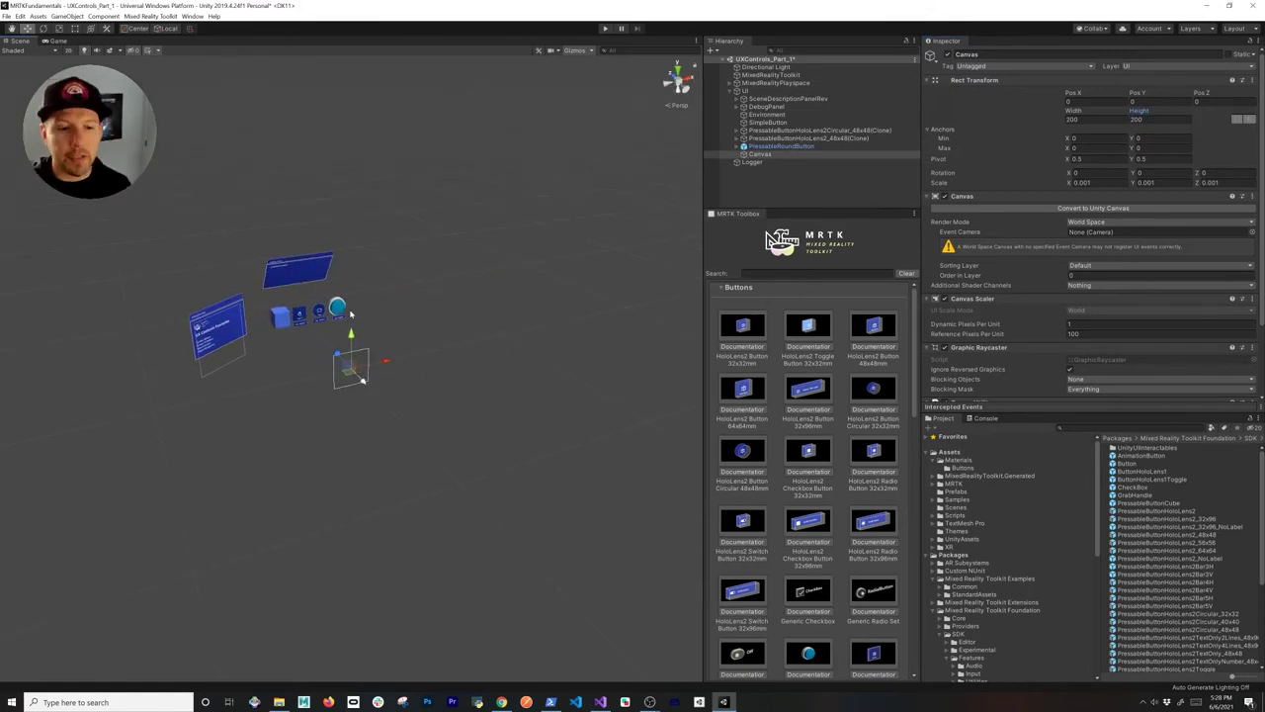
{"action": "left_click", "coordinate": [1198, 102]}
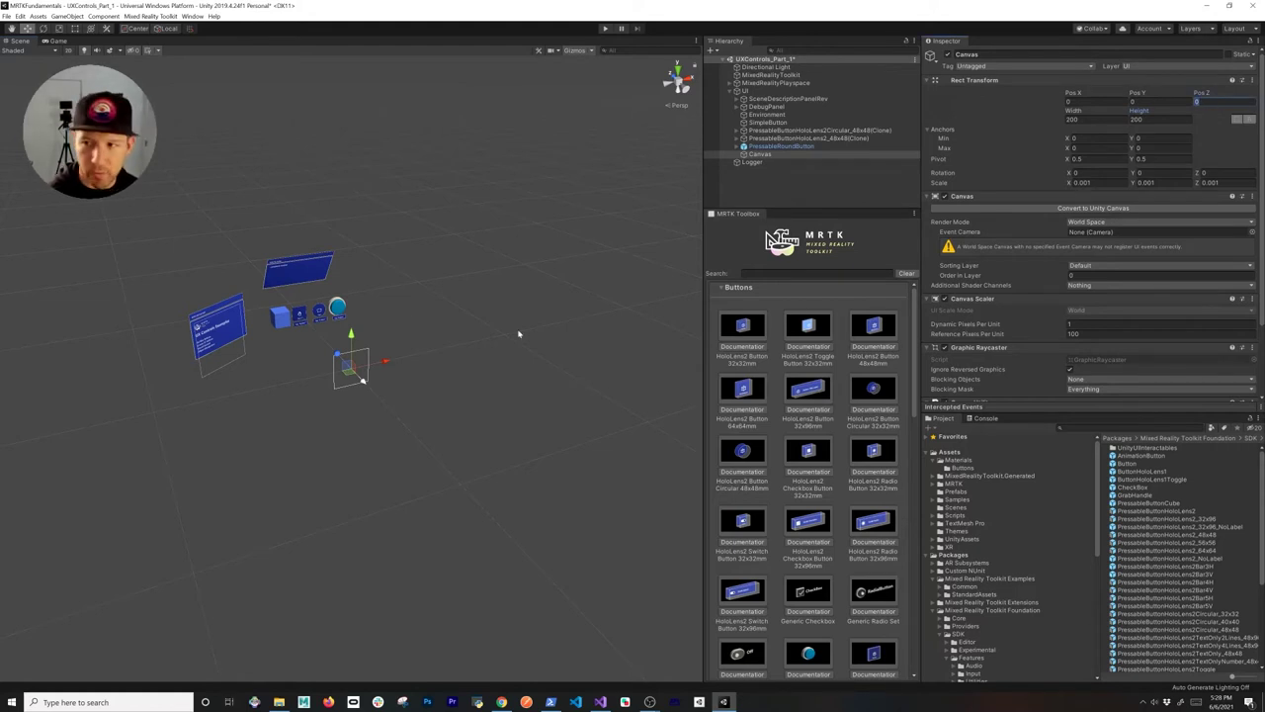
{"action": "type", "text": ".8"}
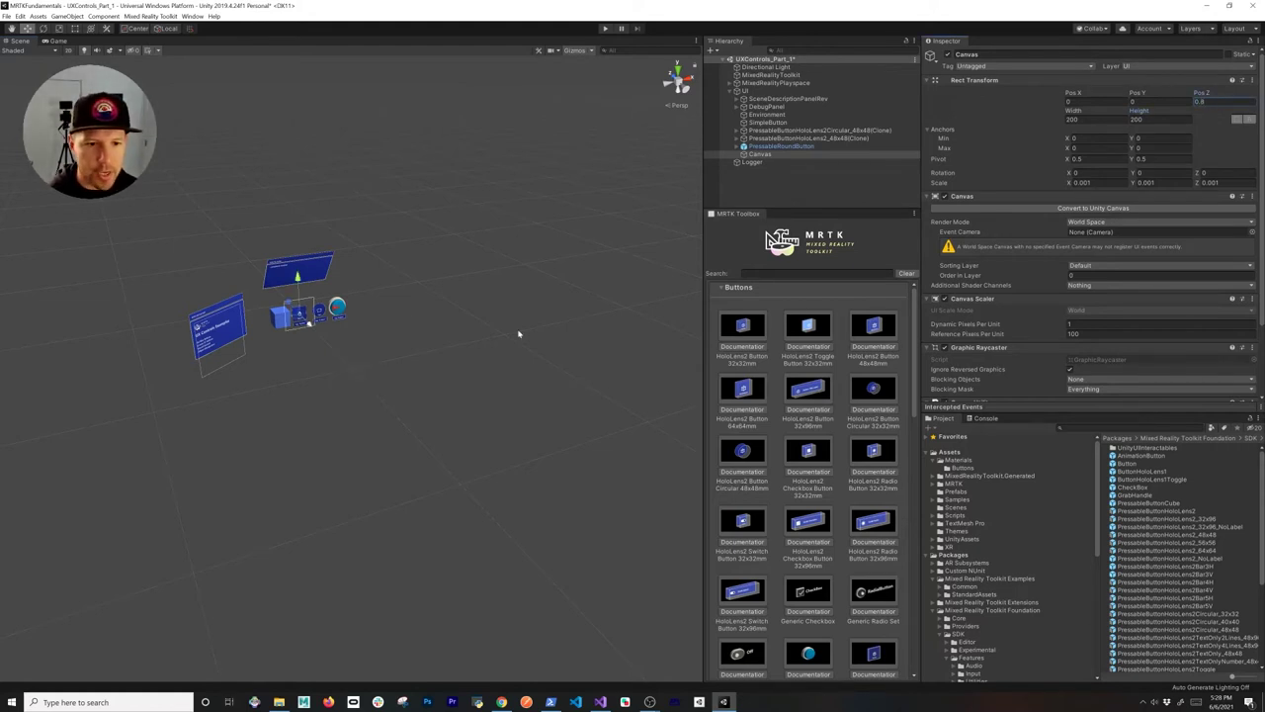
{"action": "left_click_drag", "start_coordinate": [312, 309], "coordinate": [401, 304]}
{"action": "key", "text": "f"}
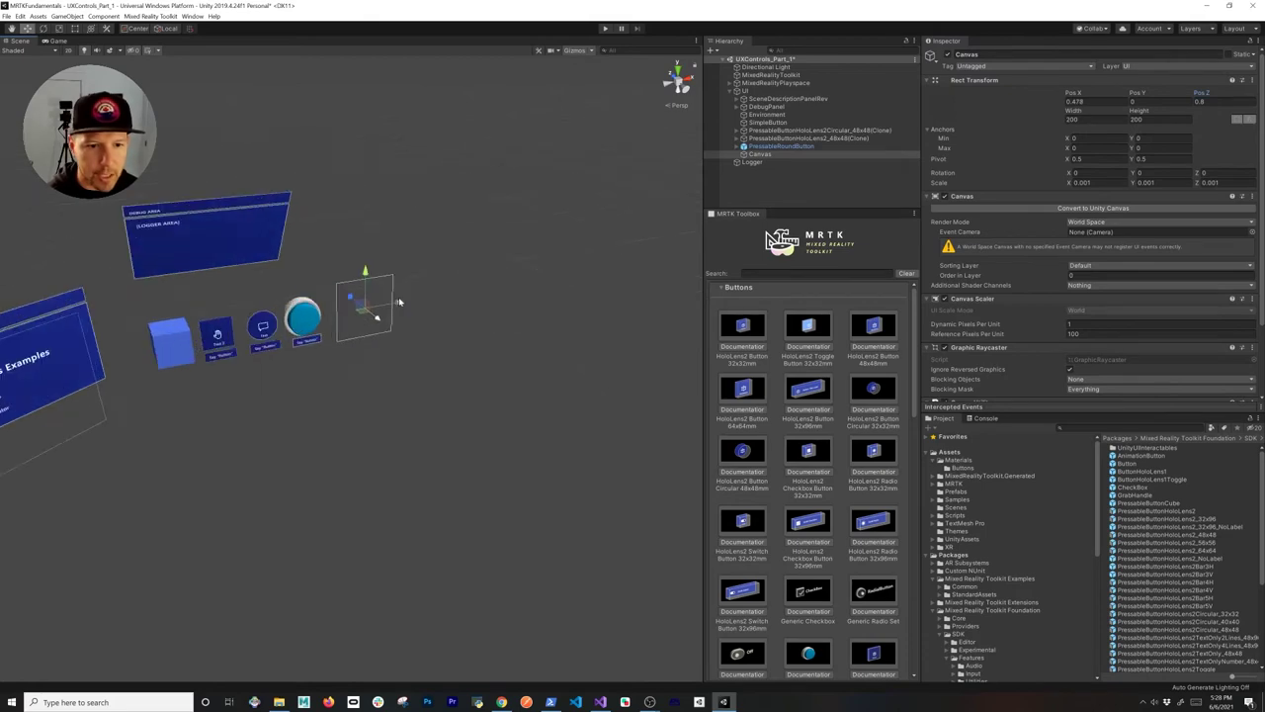
Step: Widen the Canvas to 300 and move it along X to about 0.525, clear of the round button
{"action": "left_click_drag", "start_coordinate": [342, 334], "coordinate": [425, 362], "text": "alt"}
{"action": "scroll", "coordinate": [317, 341], "scroll_direction": "down", "scroll_amount": 3}
{"action": "left_click", "coordinate": [1073, 120]}
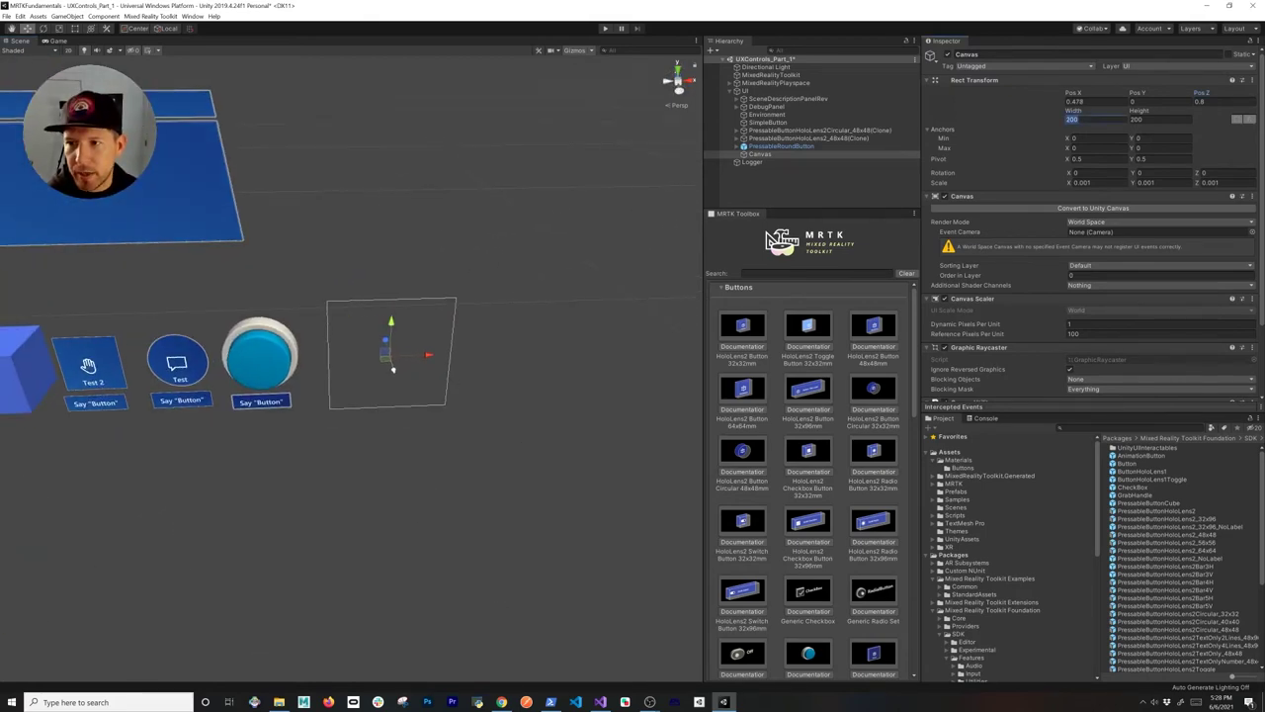
{"action": "type", "text": "300"}
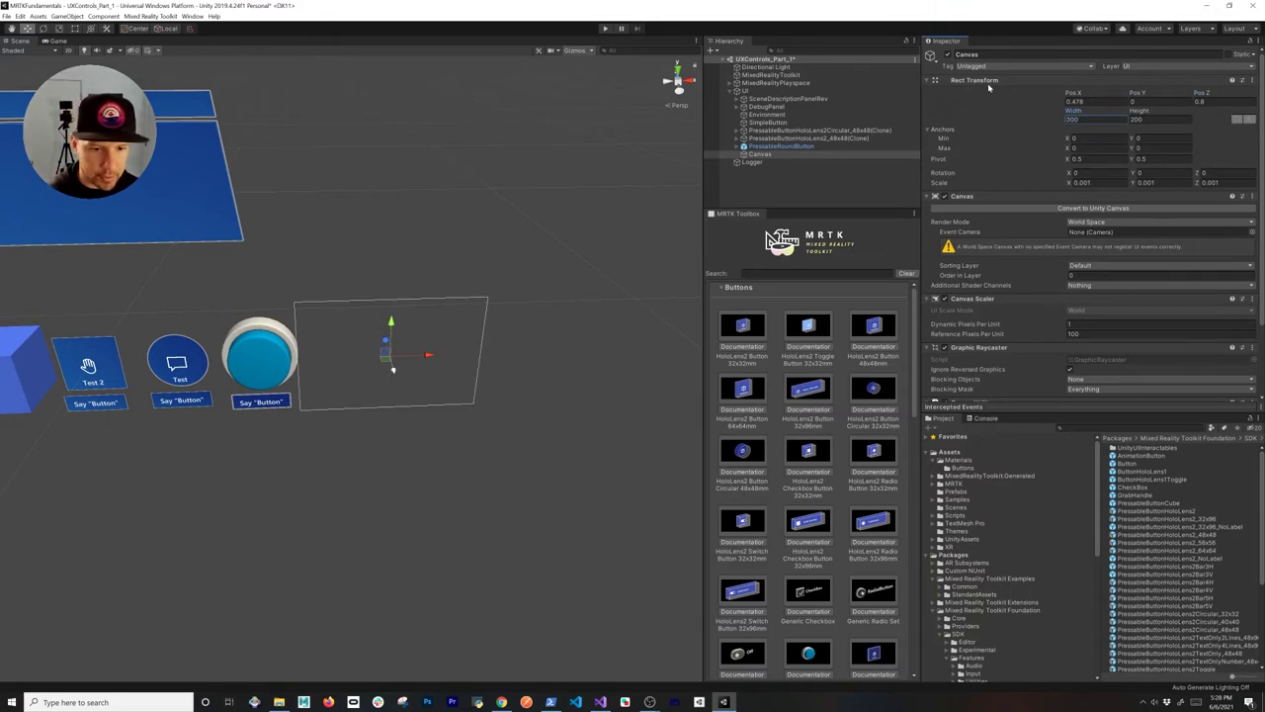
{"action": "left_click_drag", "start_coordinate": [427, 354], "coordinate": [380, 352]}
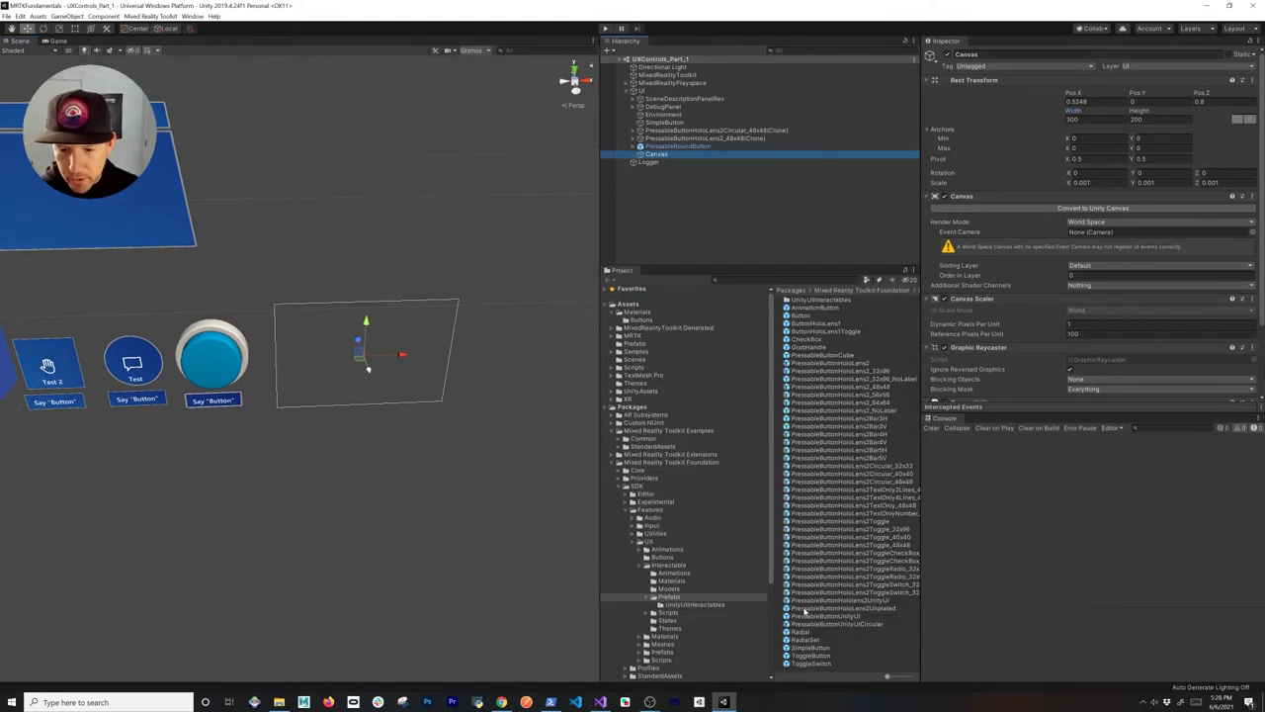
Step: Add the PressableButtonUnityUI prefab as a child of the Canvas
{"action": "left_click_drag", "start_coordinate": [805, 617], "coordinate": [645, 158]}
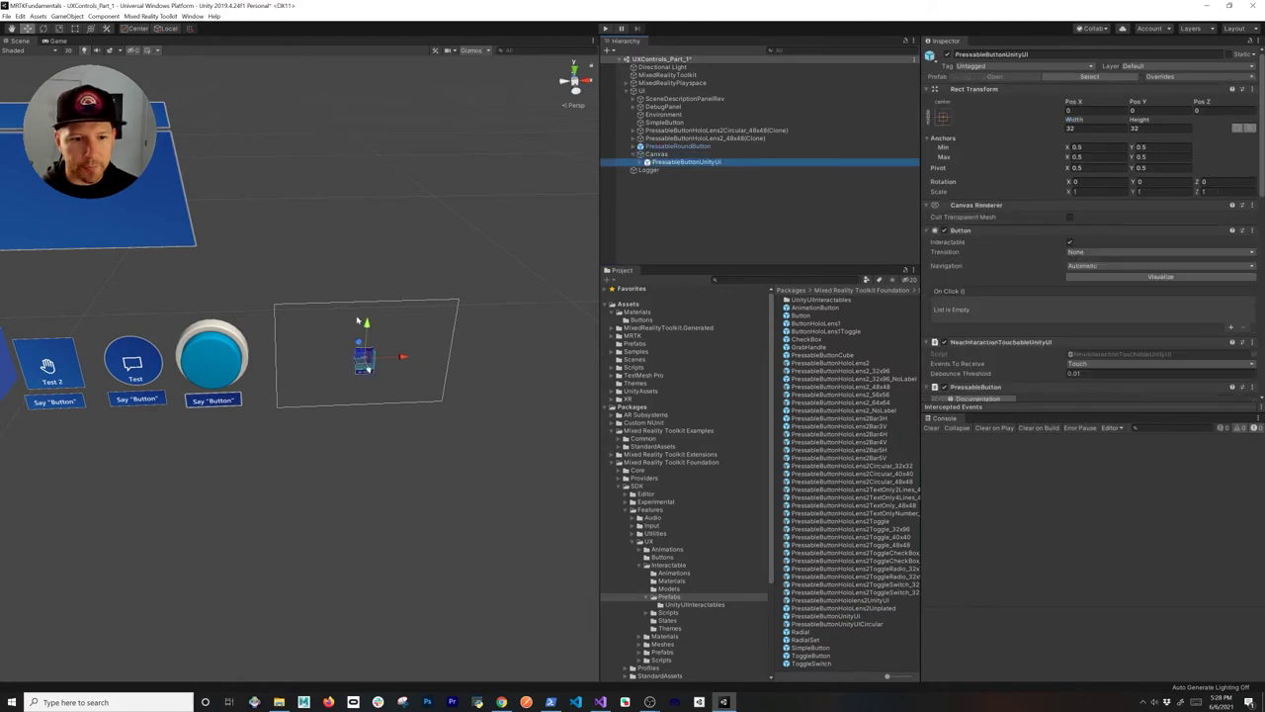
{"action": "key", "text": "w"}
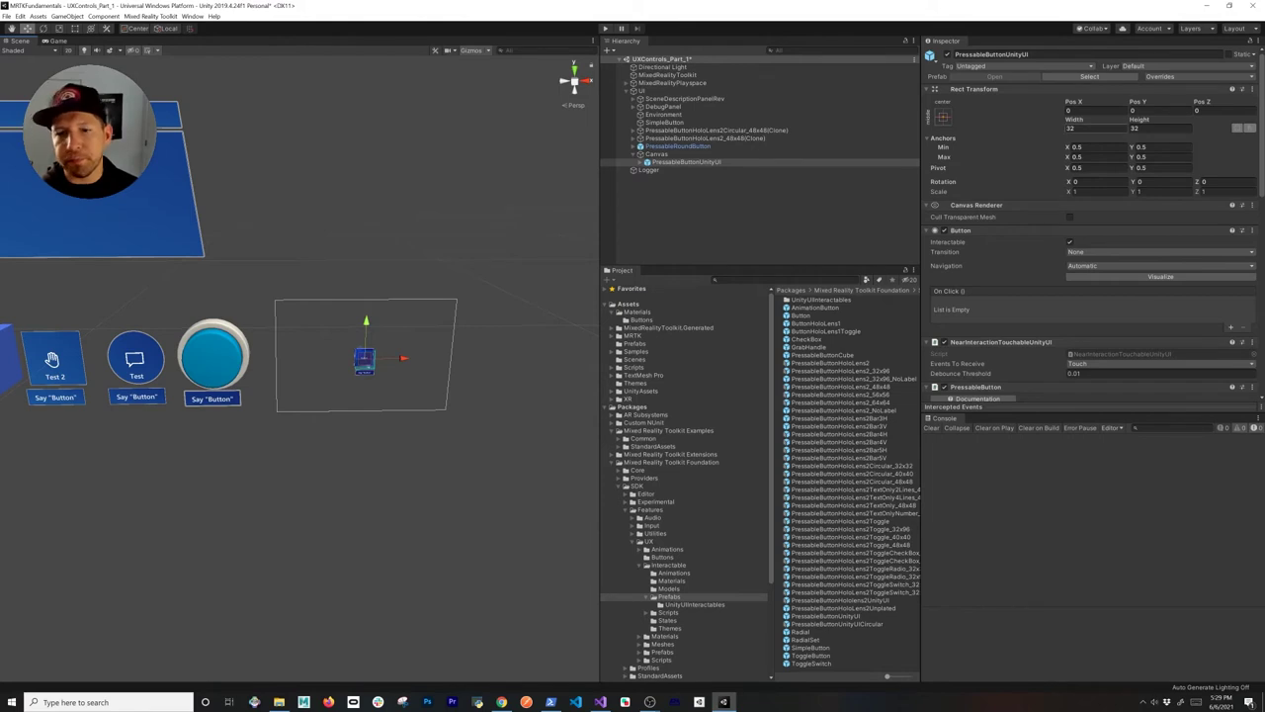
Step: Set the Unity UI button's width and height to 100 and move it along X to about -71.8 within the Canvas
{"action": "left_click", "coordinate": [1071, 128]}
{"action": "type", "text": "100"}
{"action": "key", "text": "Tab"}
{"action": "type", "text": "100"}
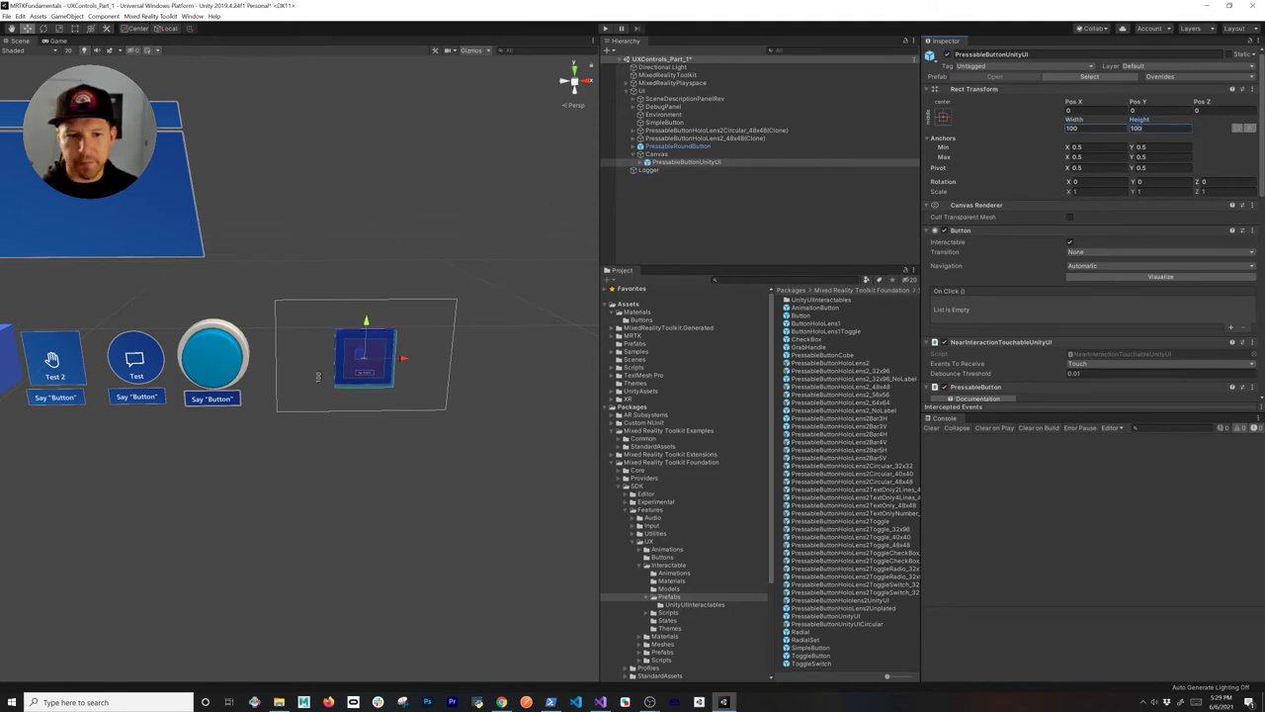
{"action": "left_click_drag", "start_coordinate": [397, 368], "coordinate": [354, 362]}
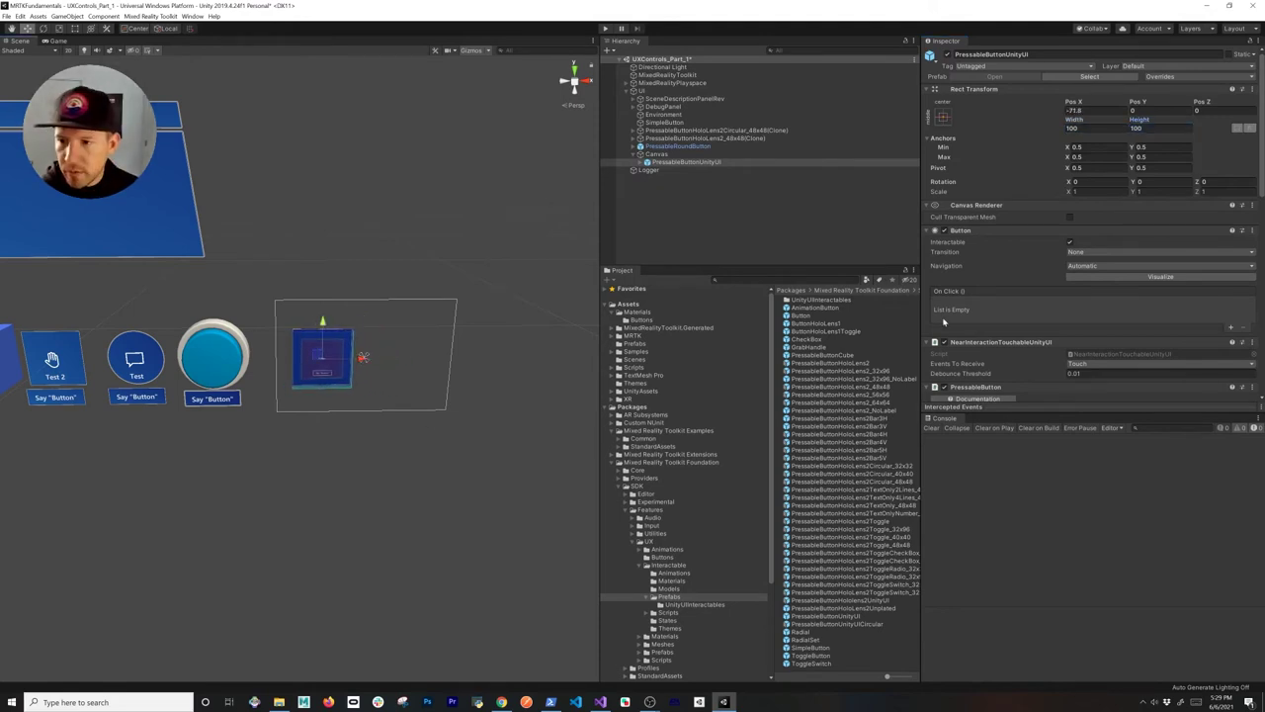
Step: Set the font size of the Unity UI button's Text (TMP) label to 15
{"action": "scroll", "coordinate": [979, 307], "scroll_direction": "down", "scroll_amount": 5}
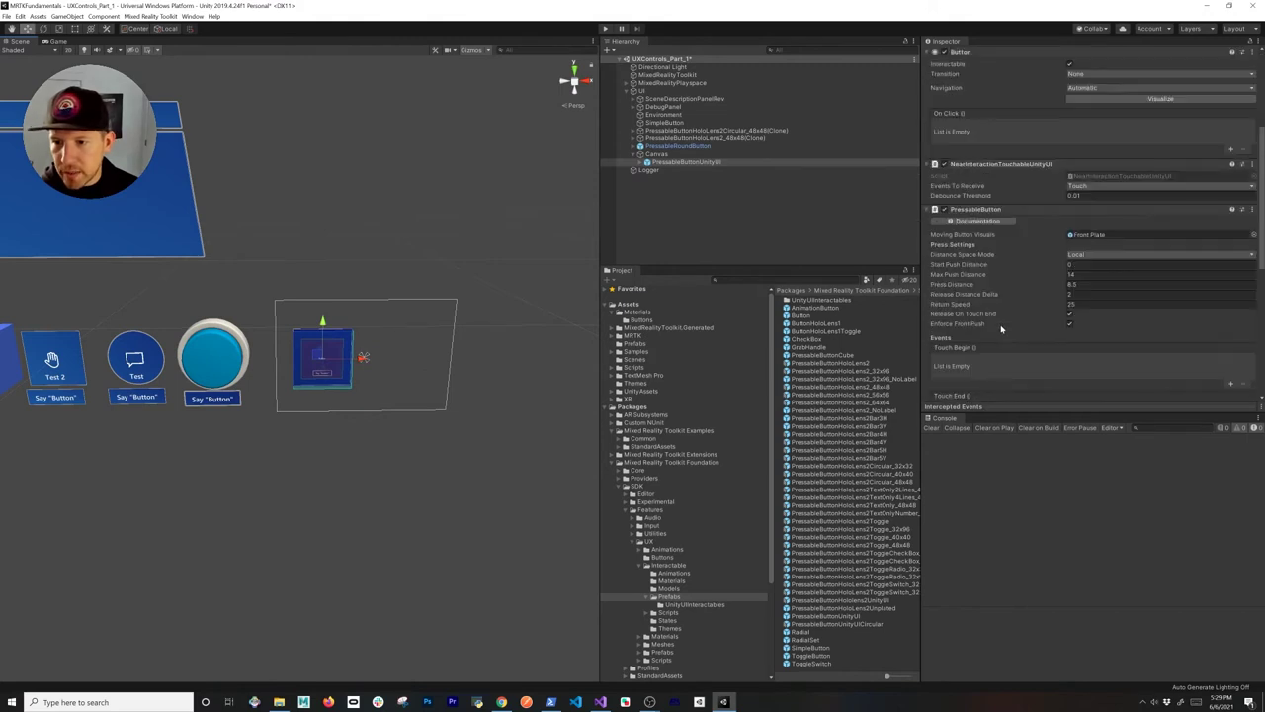
{"action": "left_click", "coordinate": [639, 162]}
{"action": "left_click", "coordinate": [675, 170]}
{"action": "scroll", "coordinate": [998, 232], "scroll_direction": "up", "scroll_amount": 5}
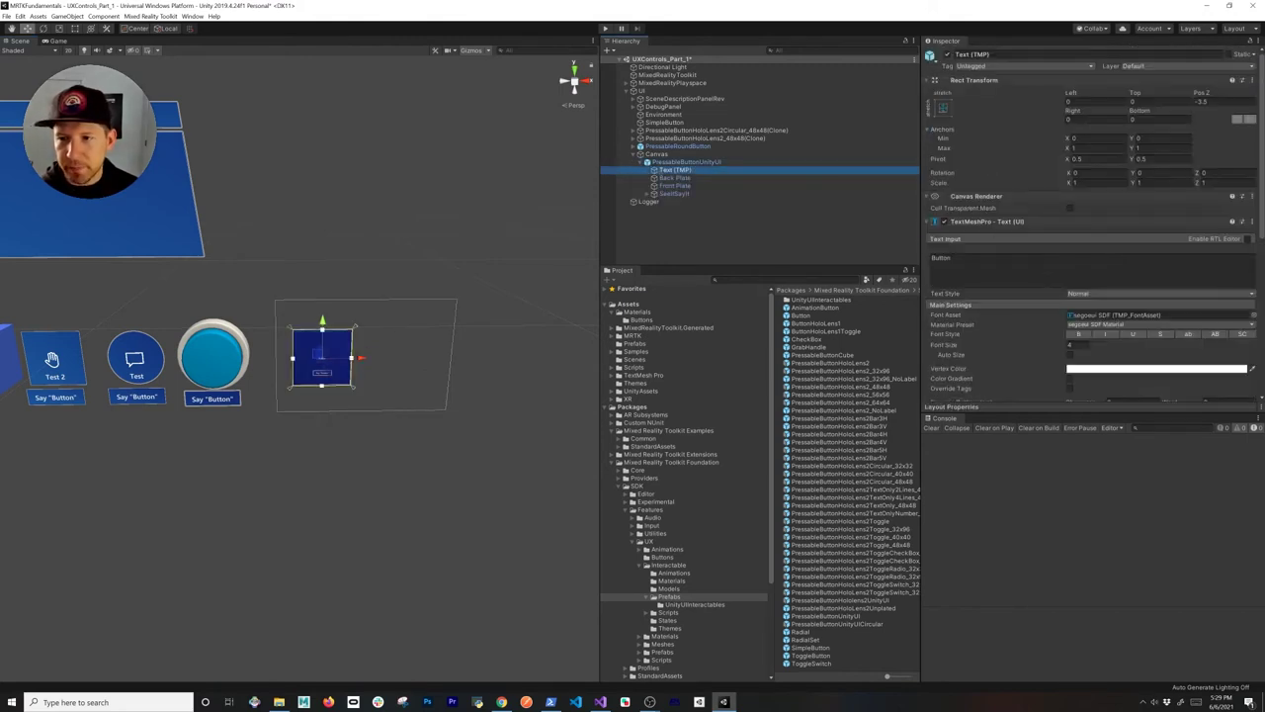
{"action": "left_click", "coordinate": [1076, 335]}
{"action": "left_click", "coordinate": [1072, 345]}
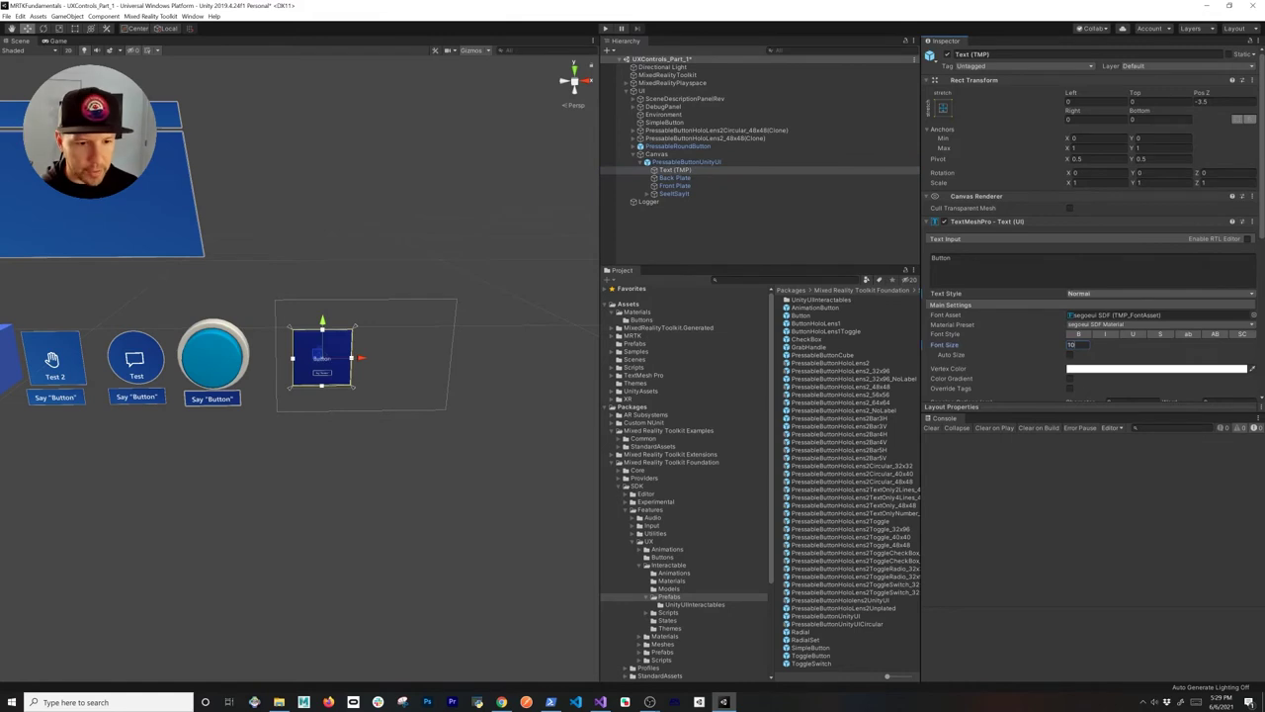
{"action": "type", "text": "15"}
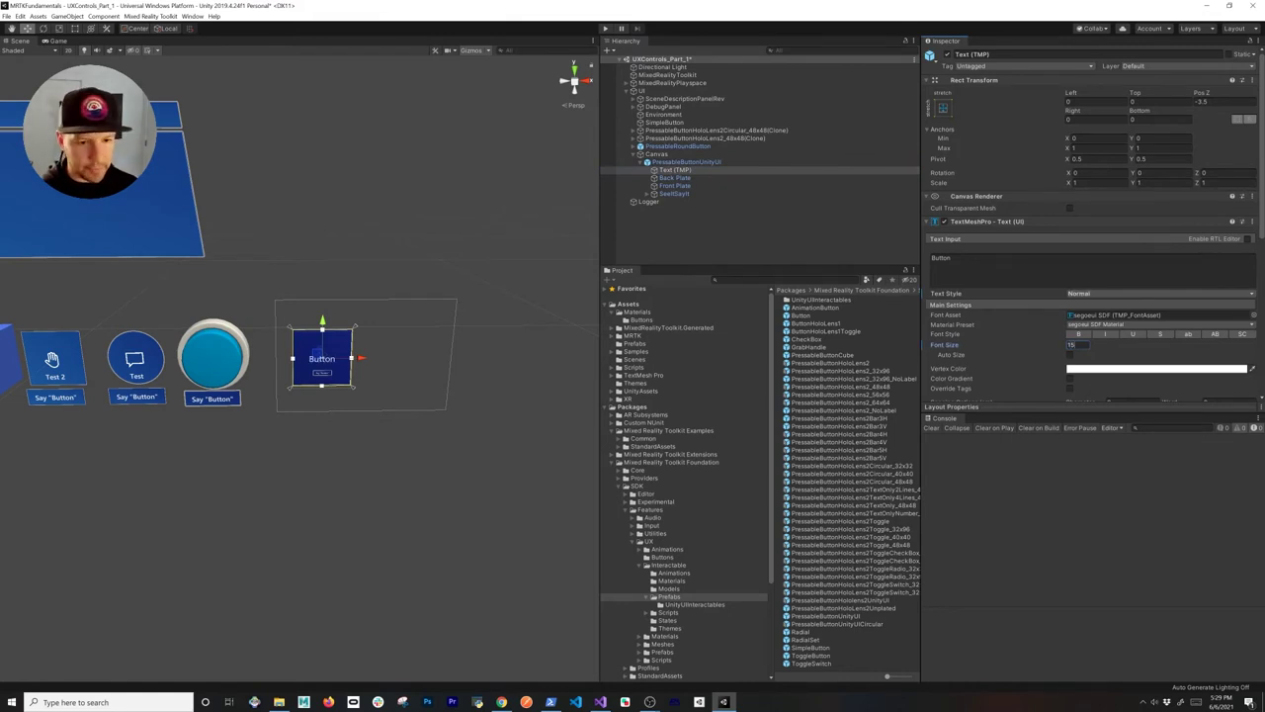
Step: Replace the Unity UI button's label text with "Hello World"
{"action": "left_click", "coordinate": [1087, 267]}
{"action": "key", "text": "ctrl+a"}
{"action": "key", "text": "BackSpace"}
{"action": "type", "text": "Hello Wo"}
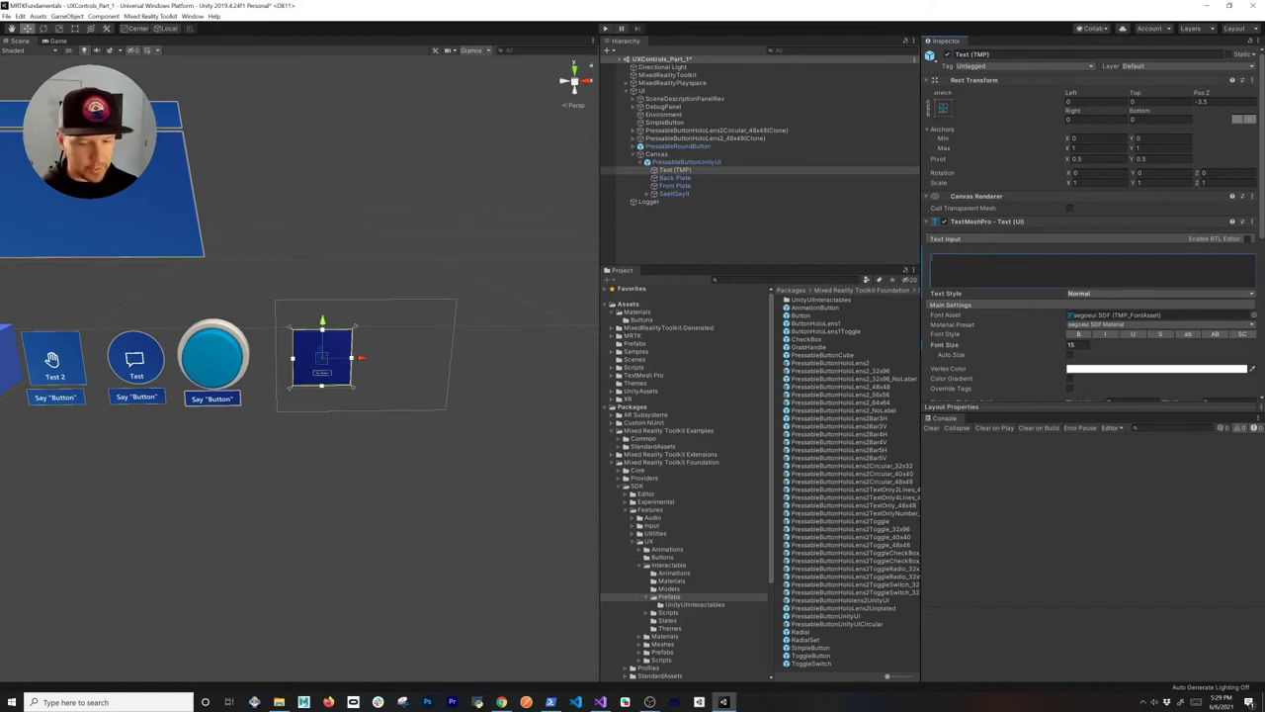
{"action": "type", "text": "rld"}
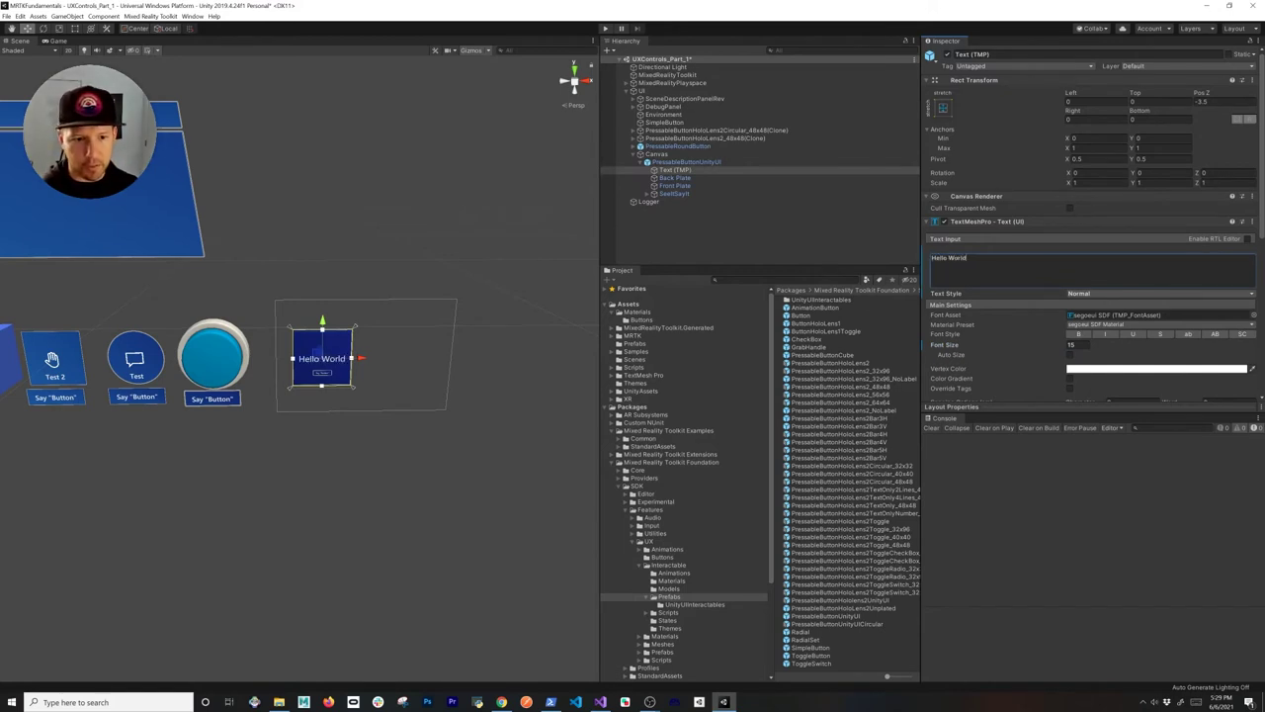
{"action": "left_click", "coordinate": [341, 367]}
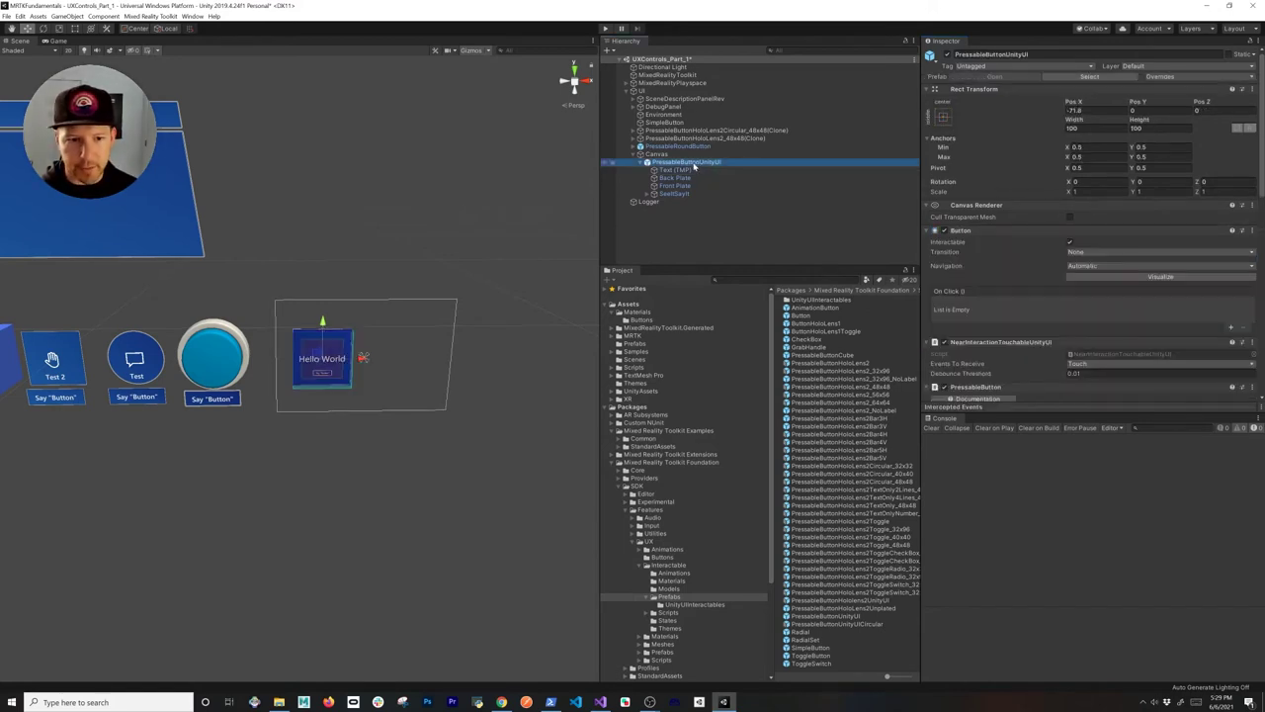
Step: Add the PressableButtonUnityUICircular prefab as a second child of the Canvas, below PressableButtonUnityUI
{"action": "left_click_drag", "start_coordinate": [452, 358], "coordinate": [331, 376], "text": "alt"}
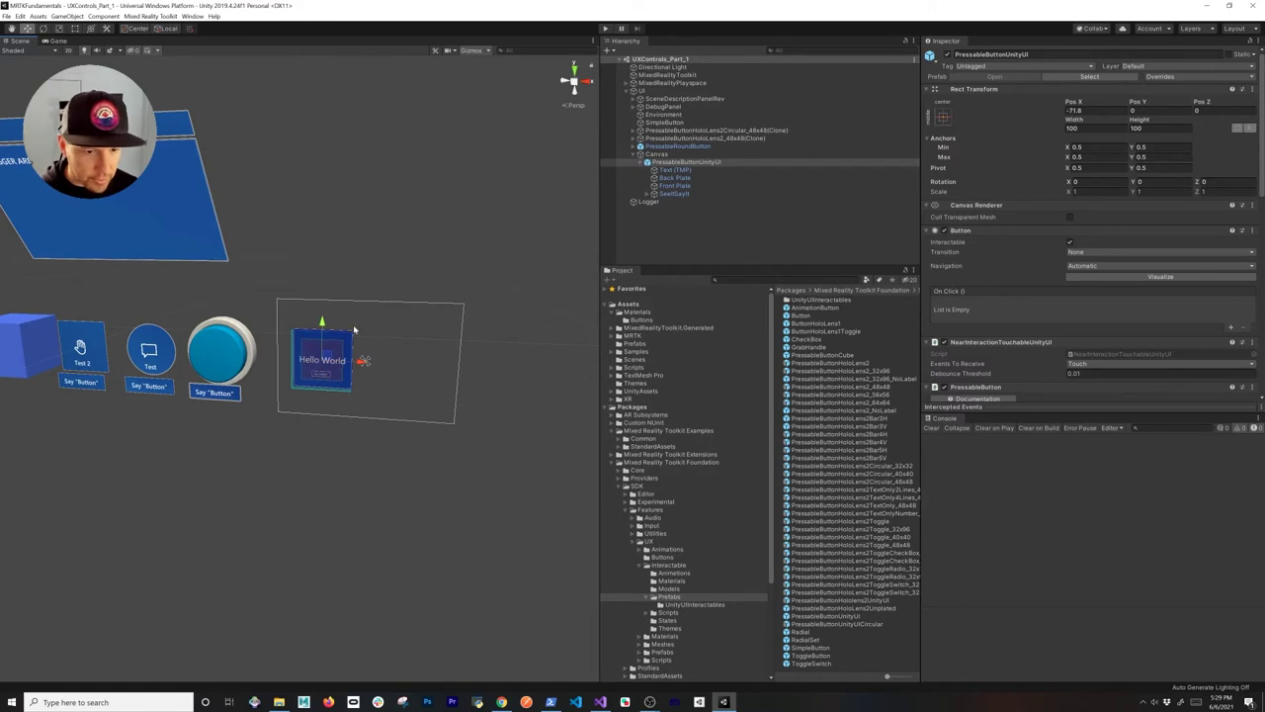
{"action": "scroll", "coordinate": [327, 381], "scroll_direction": "up", "scroll_amount": 3}
{"action": "scroll", "coordinate": [326, 381], "scroll_direction": "down", "scroll_amount": 3}
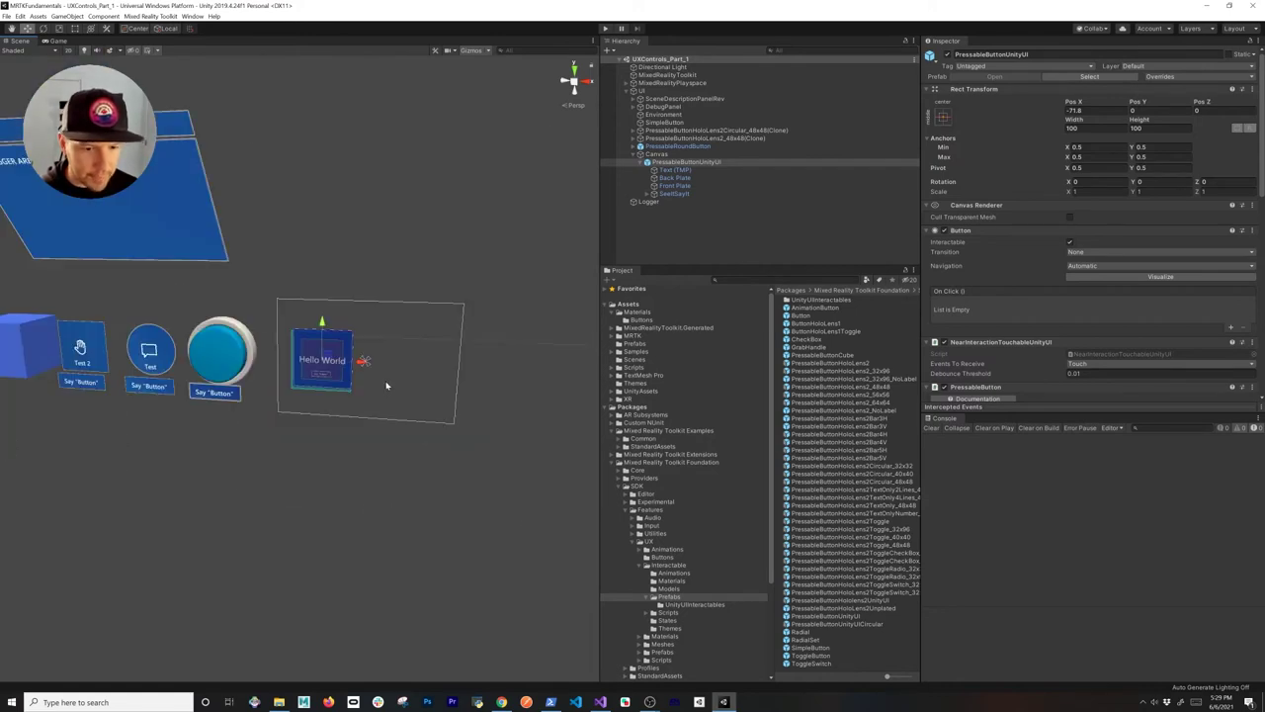
{"action": "left_click", "coordinate": [648, 162]}
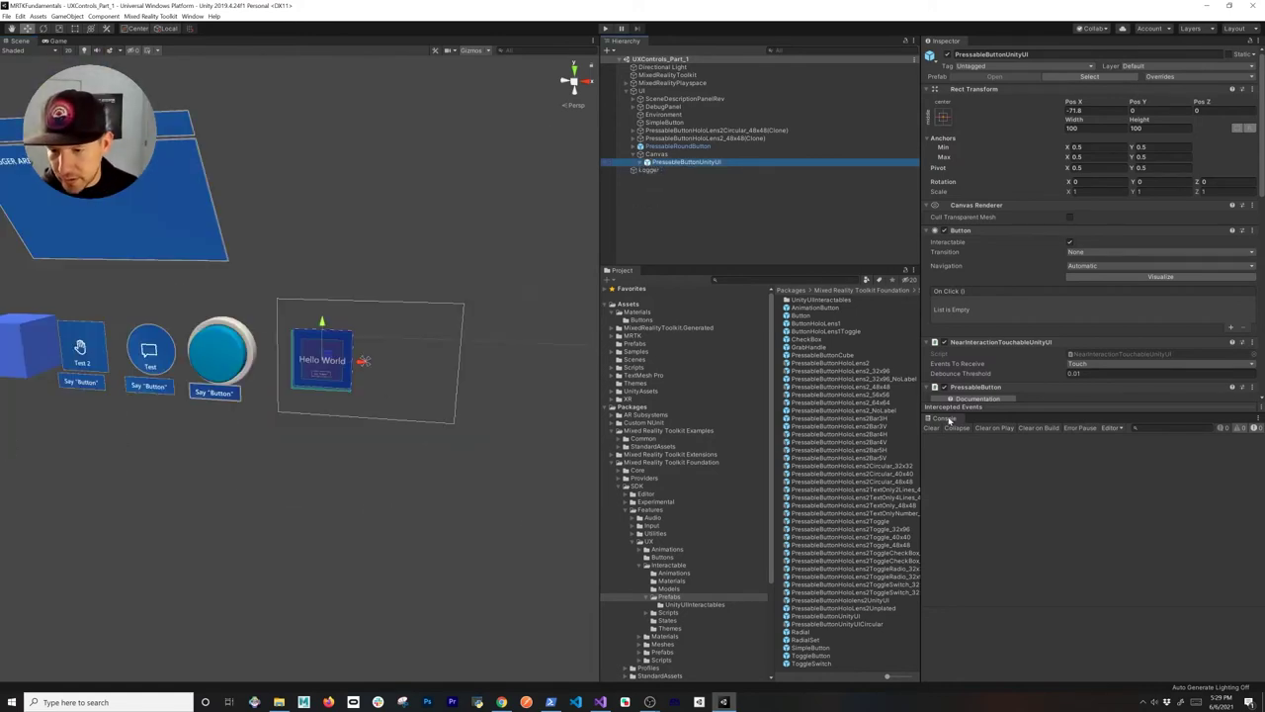
{"action": "left_click_drag", "start_coordinate": [839, 631], "coordinate": [657, 173]}
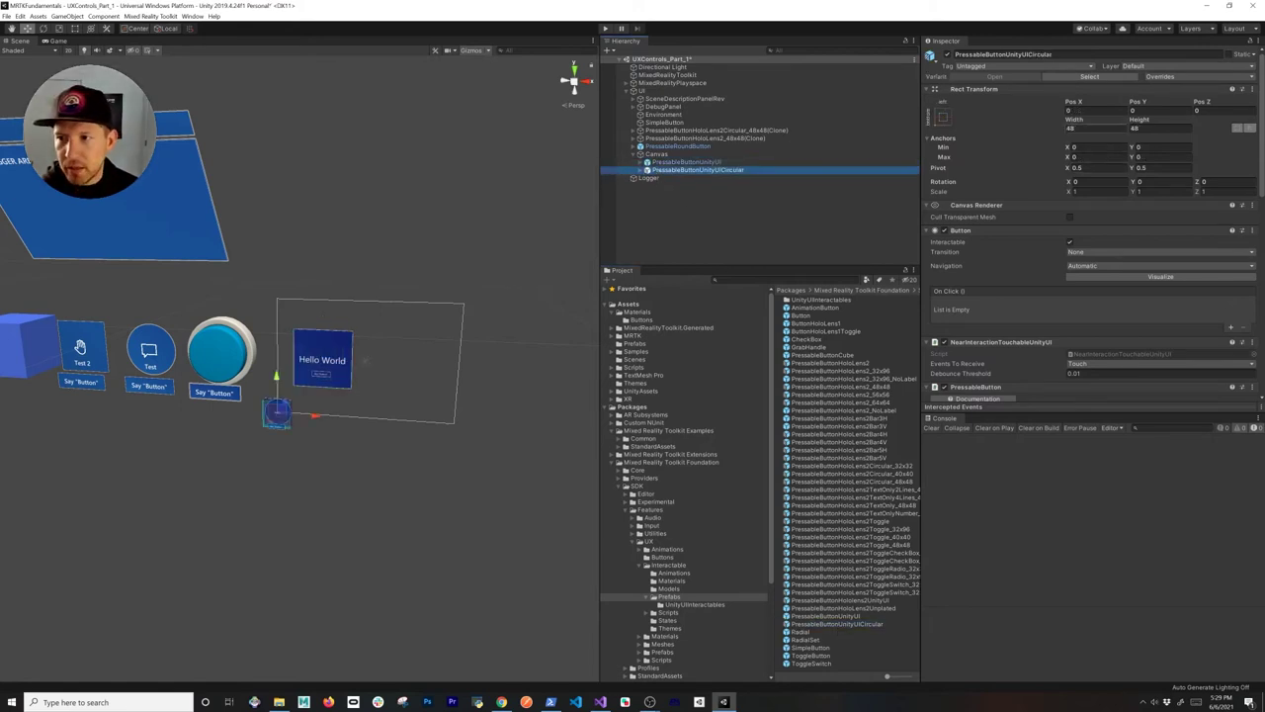
Step: Copy the Rect Transform component of PressableButtonUnityUI for use on PressableButtonUnityUICircular
{"action": "left_click", "coordinate": [723, 164]}
{"action": "right_click", "coordinate": [973, 89]}
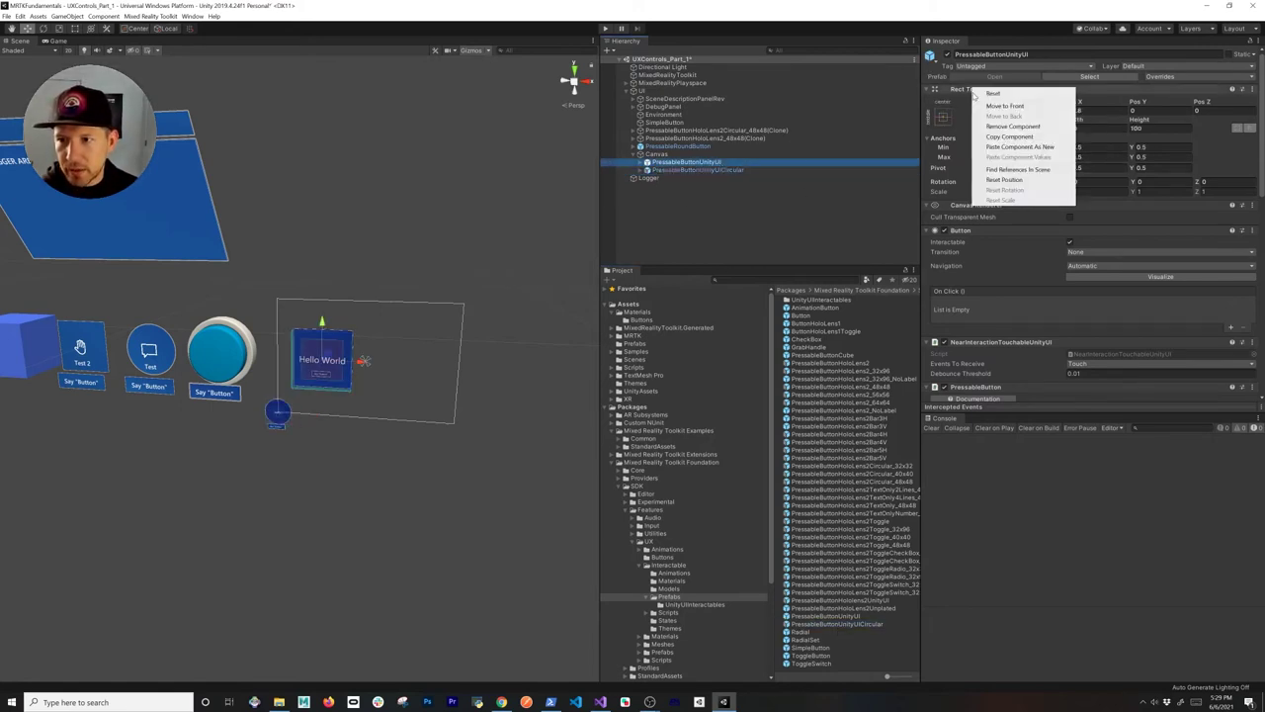
{"action": "left_click", "coordinate": [992, 136]}
{"action": "left_click", "coordinate": [697, 169]}
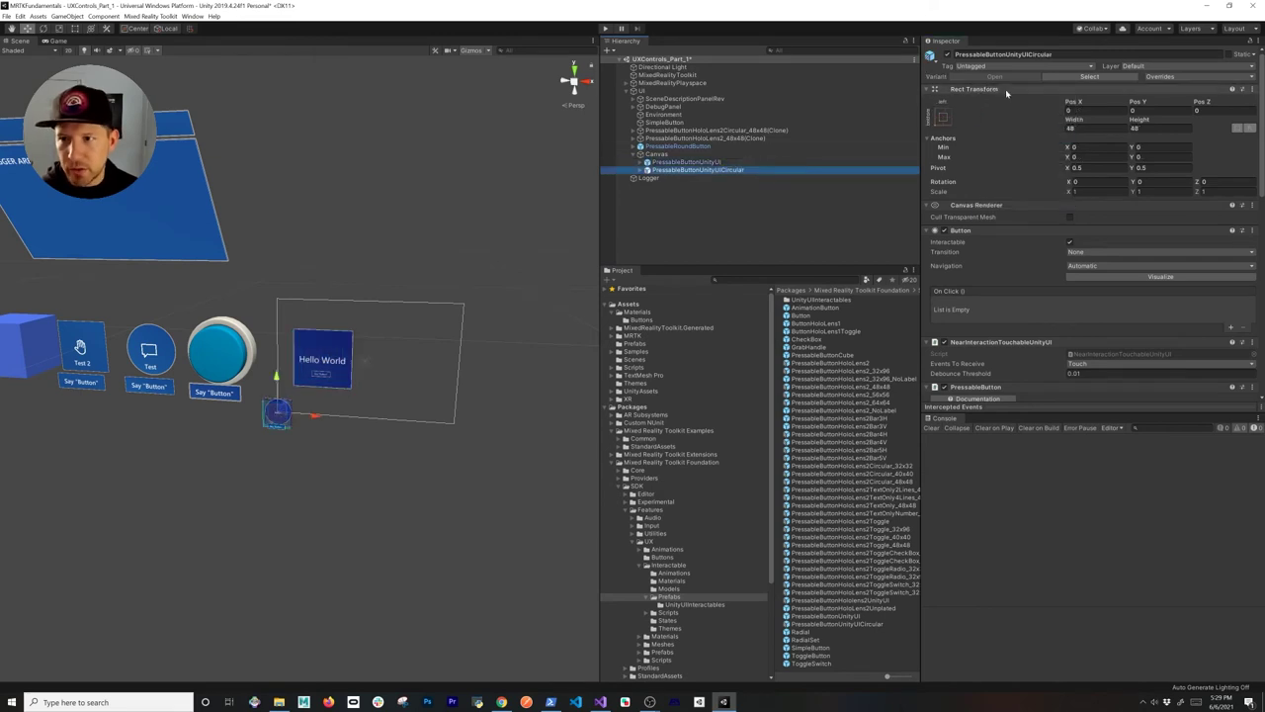
Step: Paste the copied Rect Transform values onto PressableButtonUnityUICircular and move it along X to about 73, beside the square Hello World button
{"action": "right_click", "coordinate": [1004, 89]}
{"action": "left_click", "coordinate": [1024, 157]}
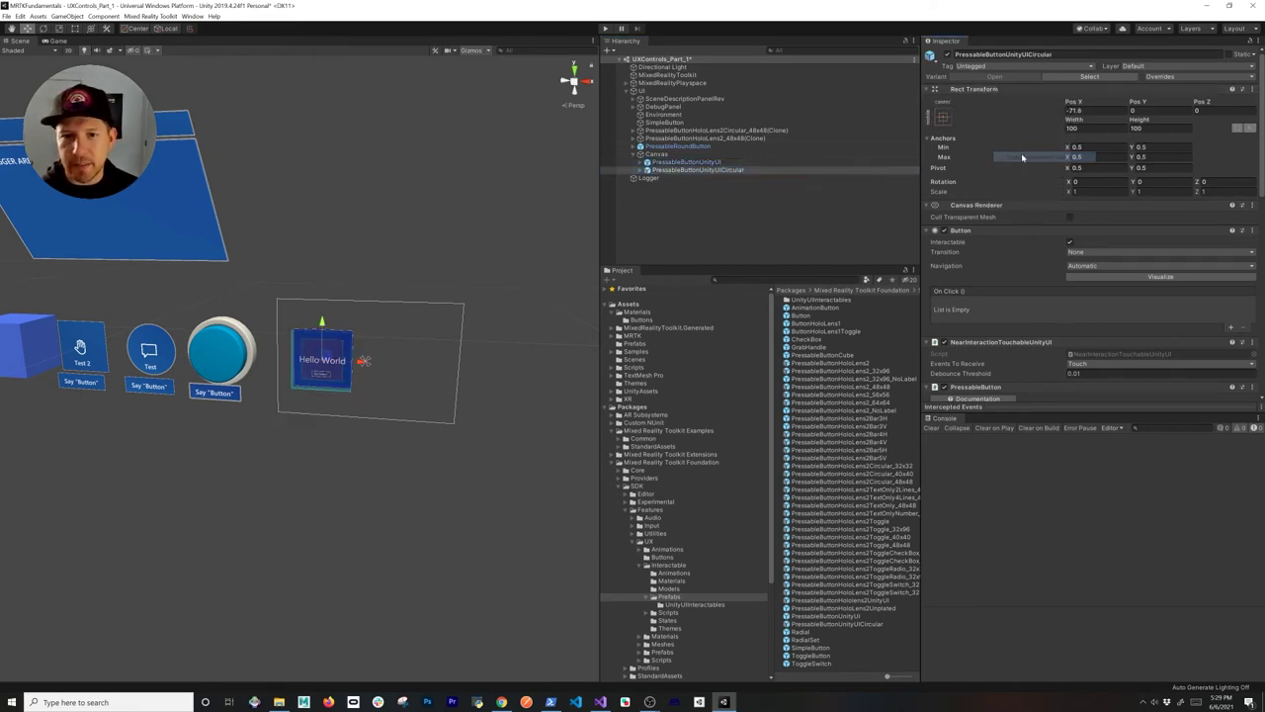
{"action": "left_click_drag", "start_coordinate": [352, 373], "coordinate": [438, 379]}
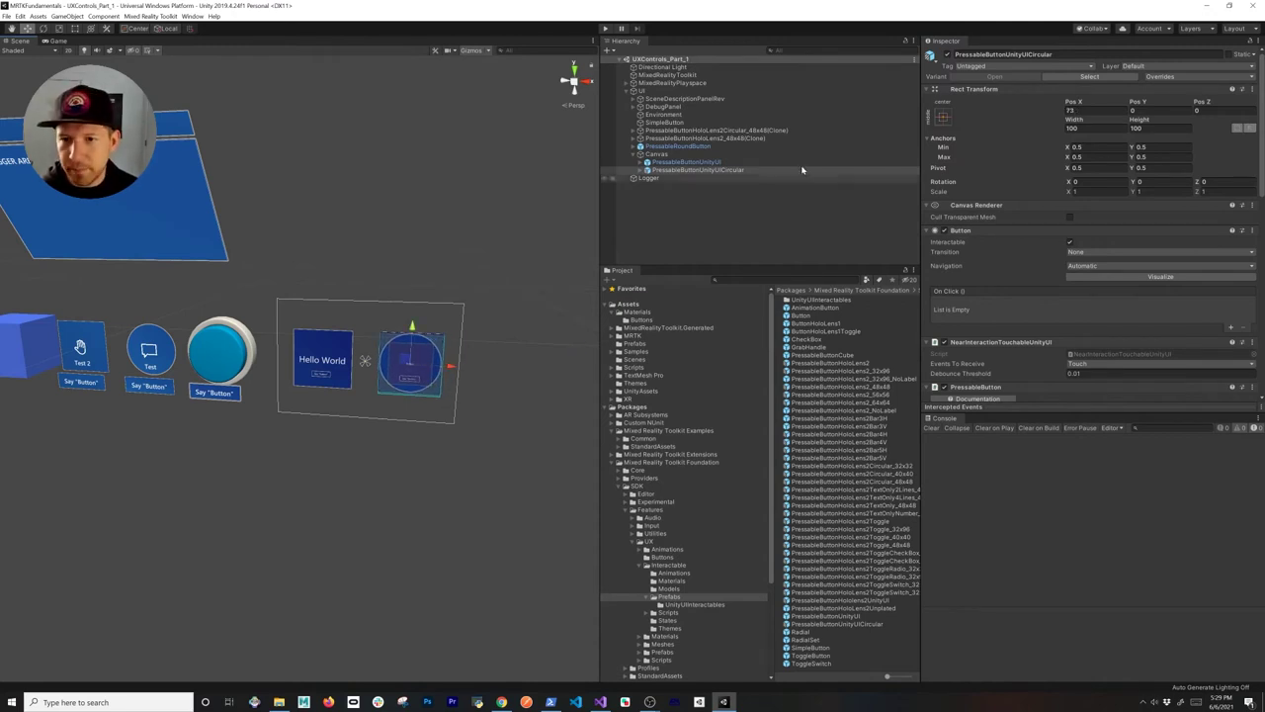
Step: Set the font size of the circular button's Text (TMP) to 15, matching the square button's text
{"action": "left_click", "coordinate": [697, 169]}
{"action": "key", "text": "Right"}
{"action": "key", "text": "Down"}
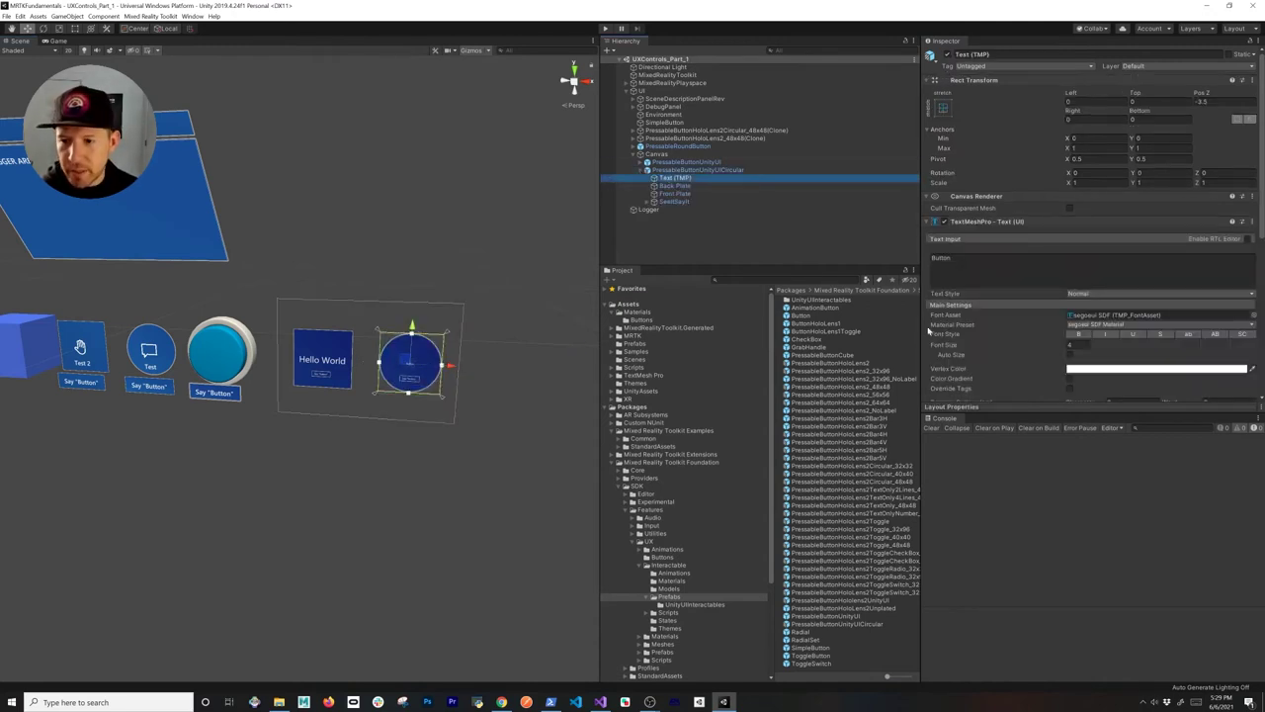
{"action": "left_click", "coordinate": [1077, 345]}
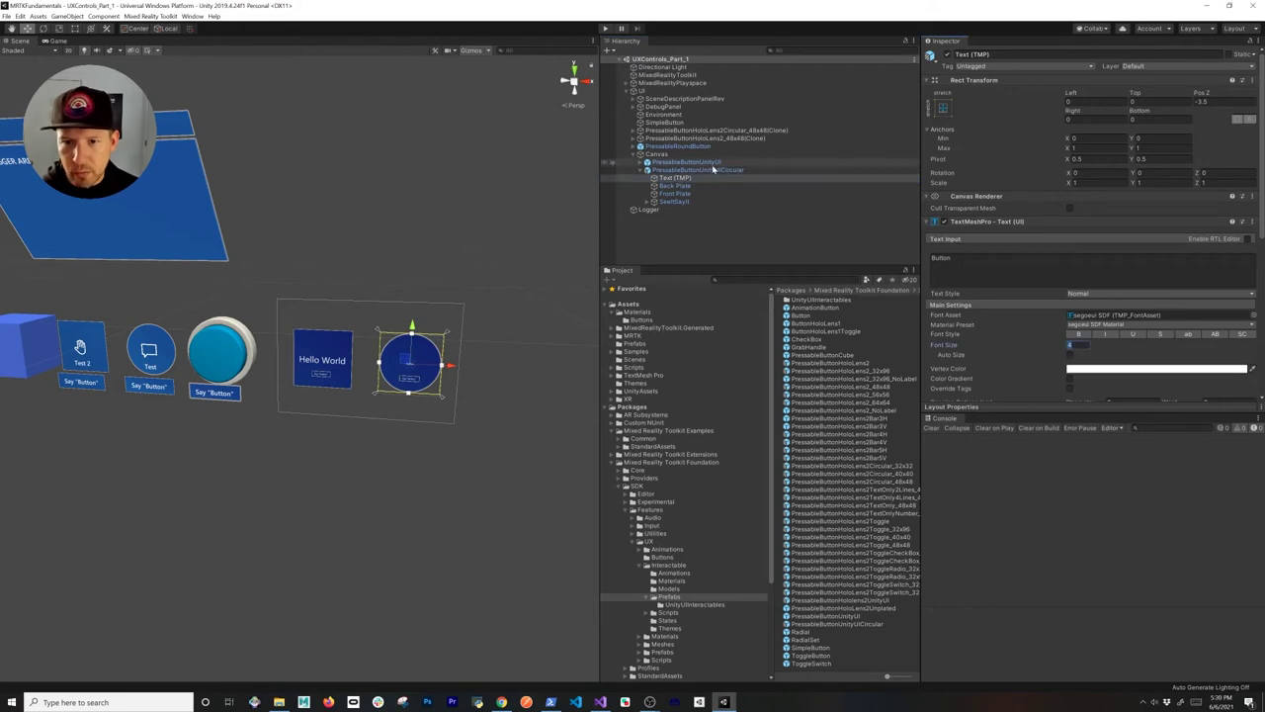
{"action": "left_click", "coordinate": [640, 161]}
{"action": "left_click", "coordinate": [661, 209]}
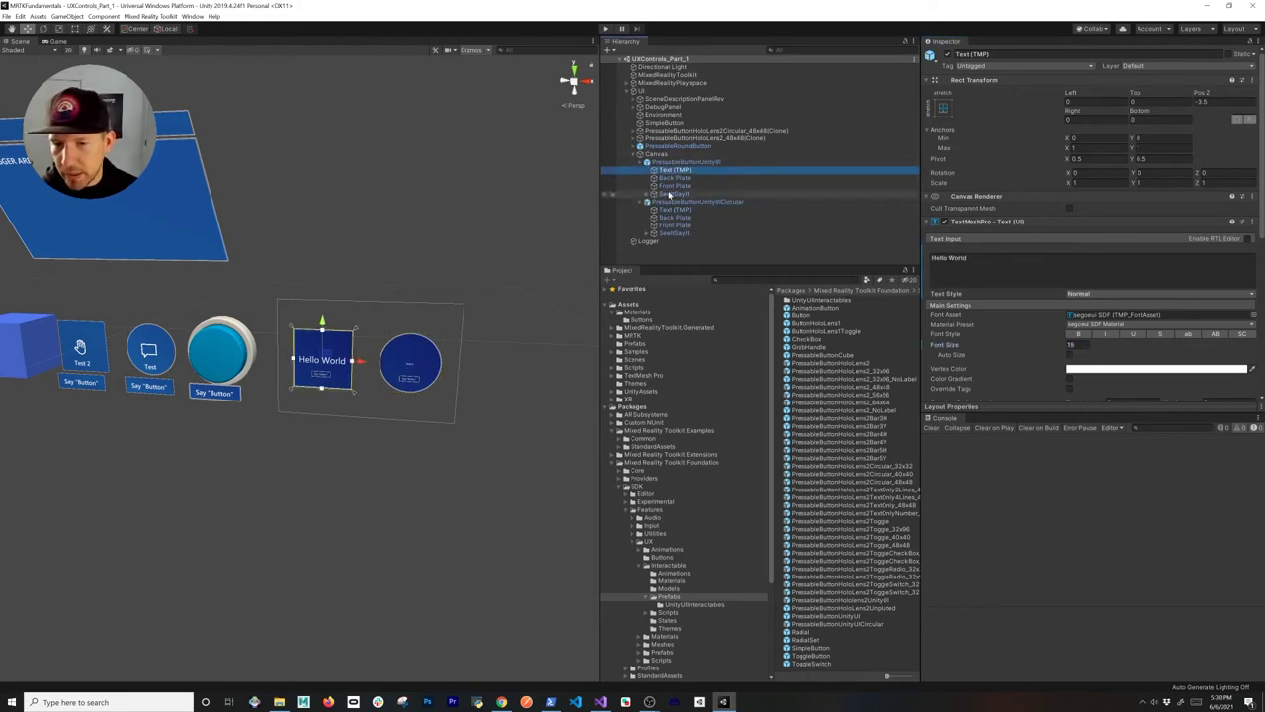
{"action": "left_click", "coordinate": [1070, 345]}
{"action": "type", "text": "16"}
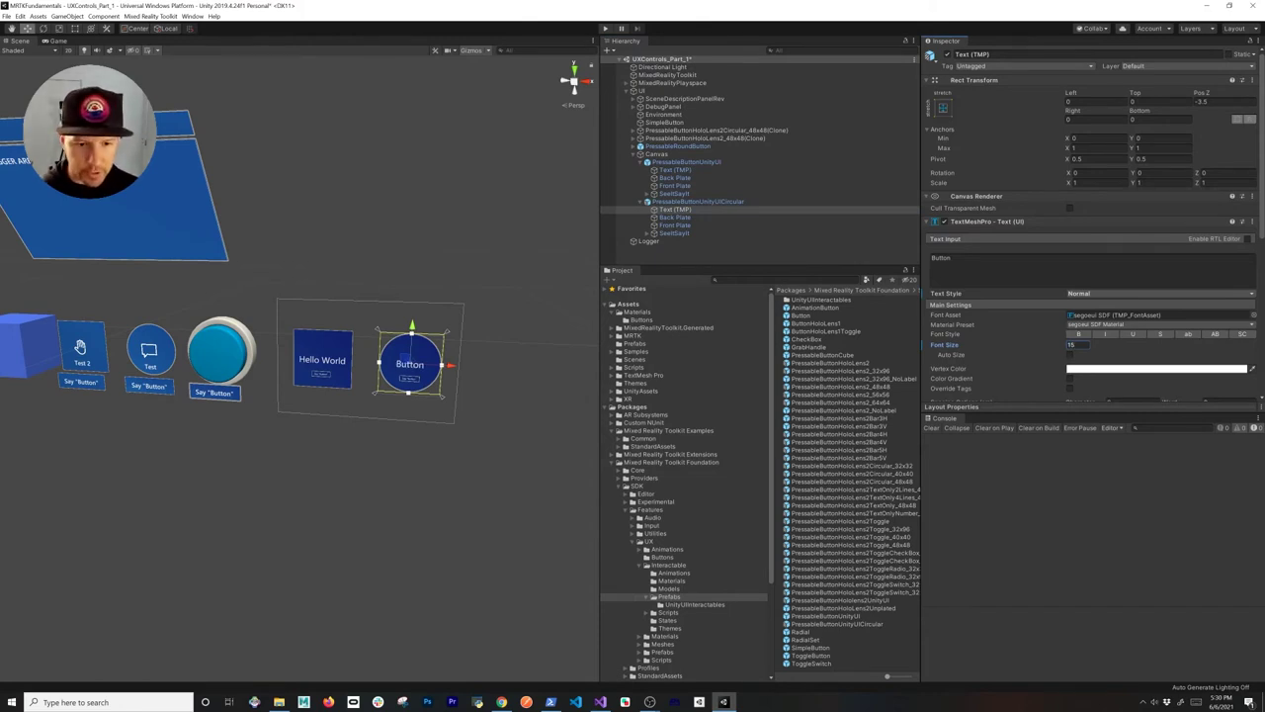
Step: Change the circular button's Text (TMP) content to "Hello World"
{"action": "double_click", "coordinate": [940, 257]}
{"action": "type", "text": "Hello World 2"}
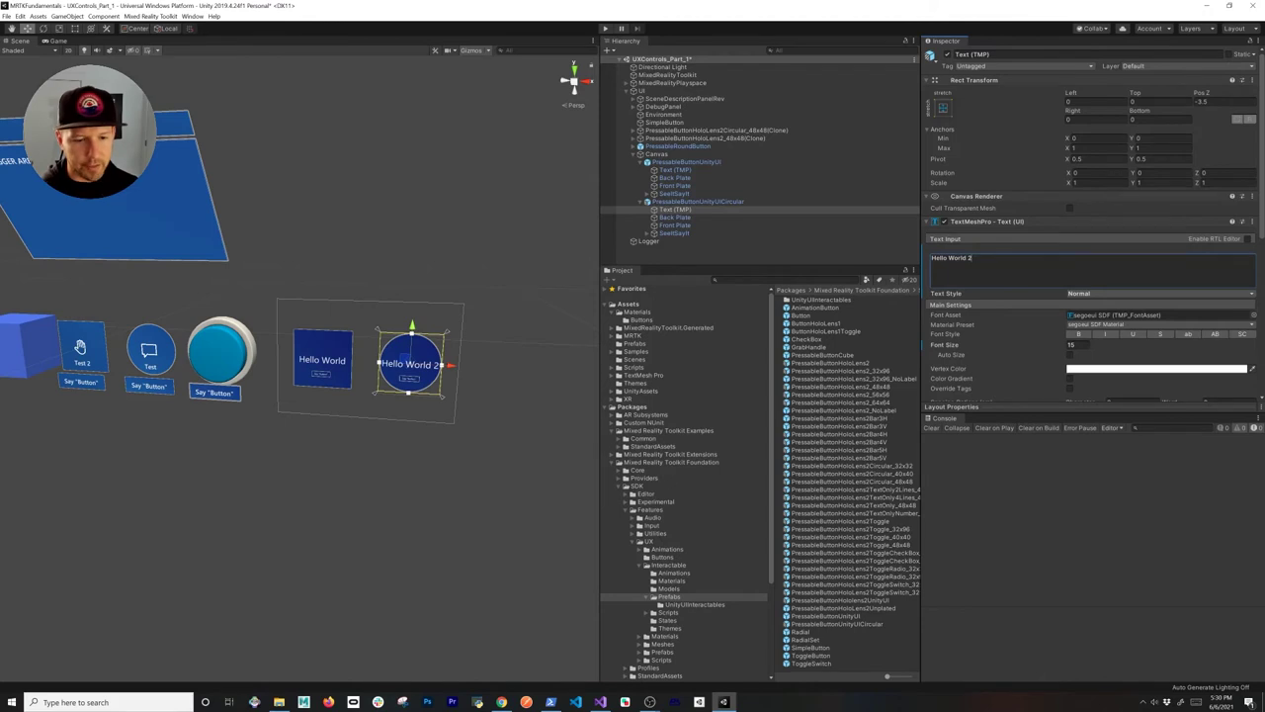
{"action": "left_click", "coordinate": [680, 202]}
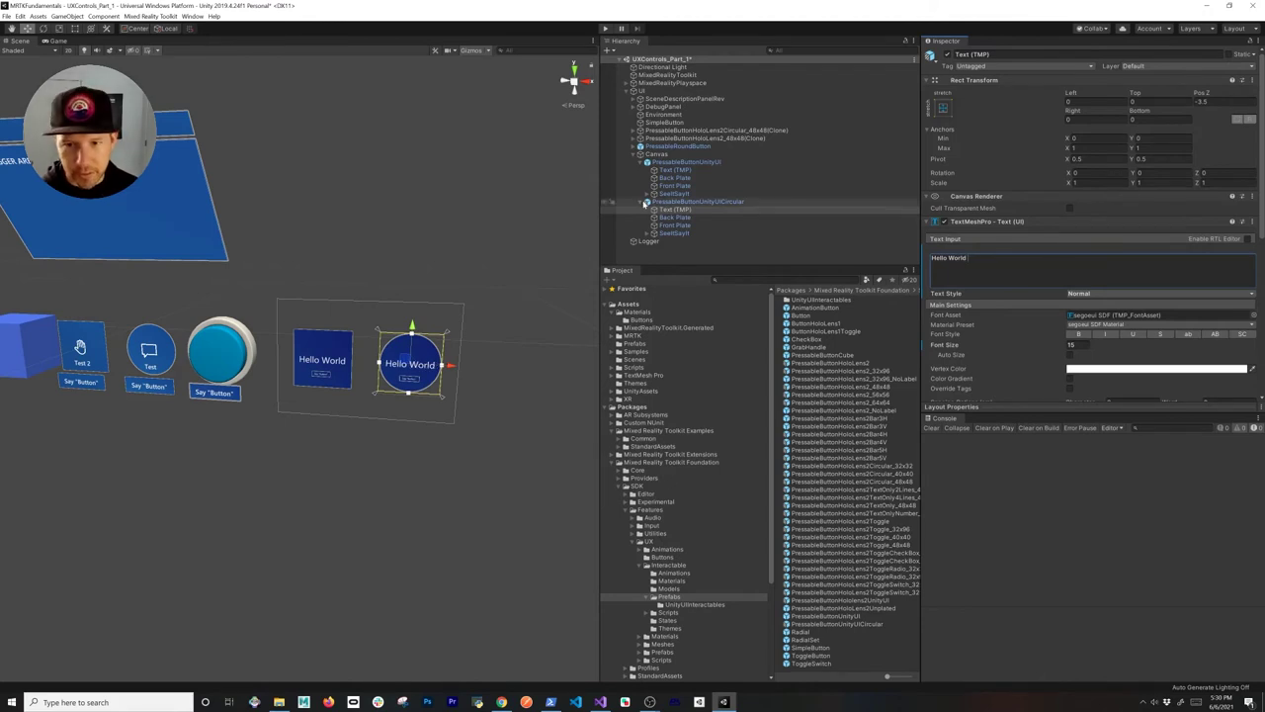
Step: Try font size 8 on the SeeItSayItLabel of both canvas buttons, and restore it to 4
{"action": "left_click", "coordinate": [676, 233]}
{"action": "left_click", "coordinate": [647, 233]}
{"action": "left_click", "coordinate": [682, 241]}
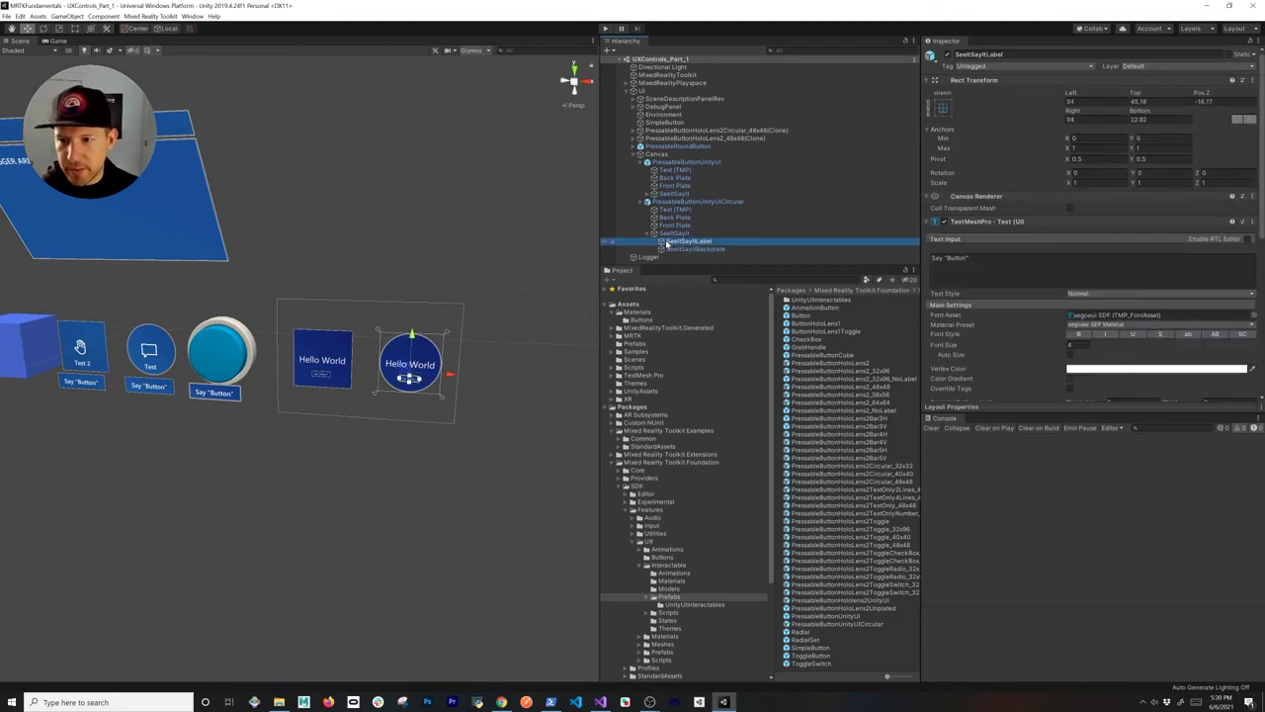
{"action": "left_click", "coordinate": [647, 194]}
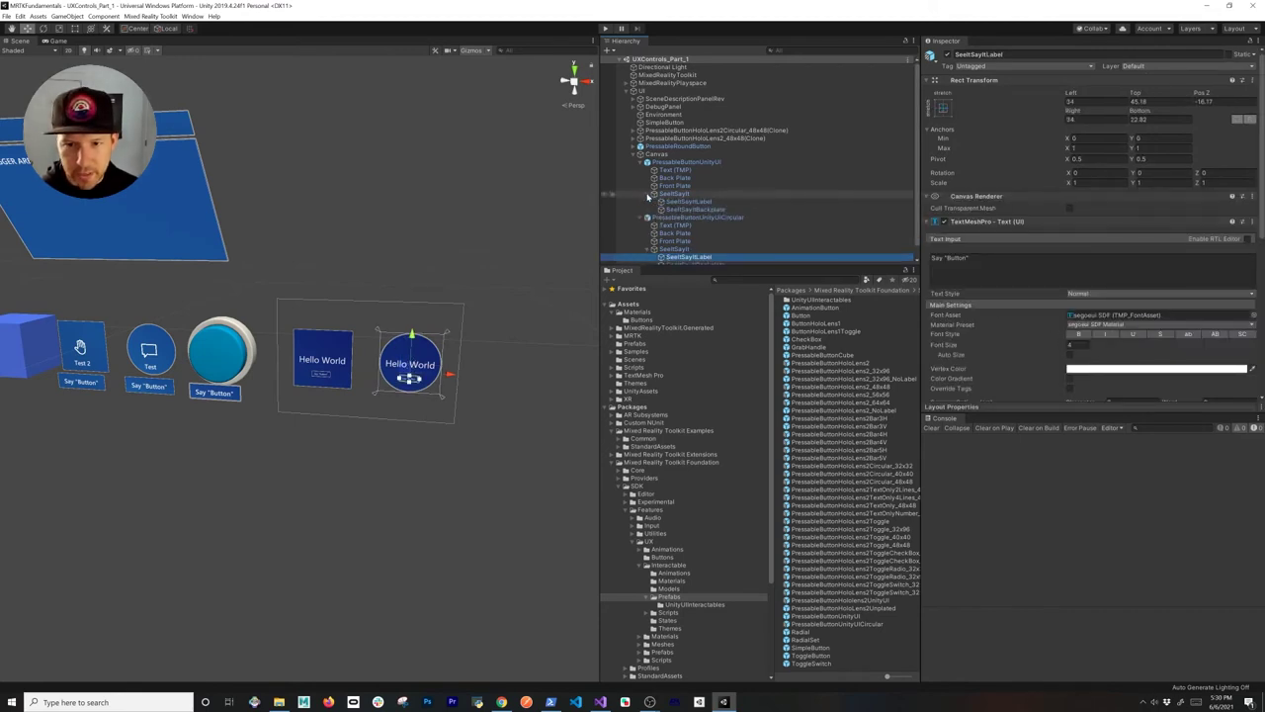
{"action": "left_click", "coordinate": [692, 201], "text": "ctrl"}
{"action": "left_click", "coordinate": [1070, 344]}
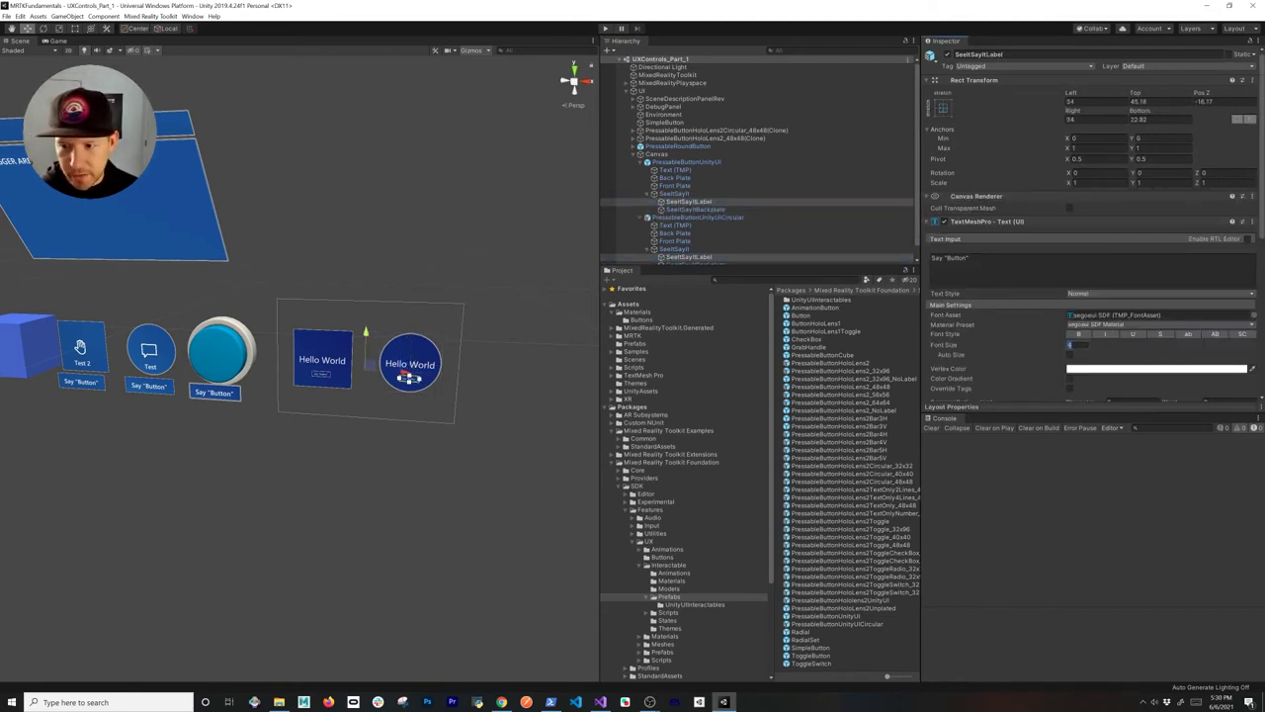
{"action": "type", "text": "8"}
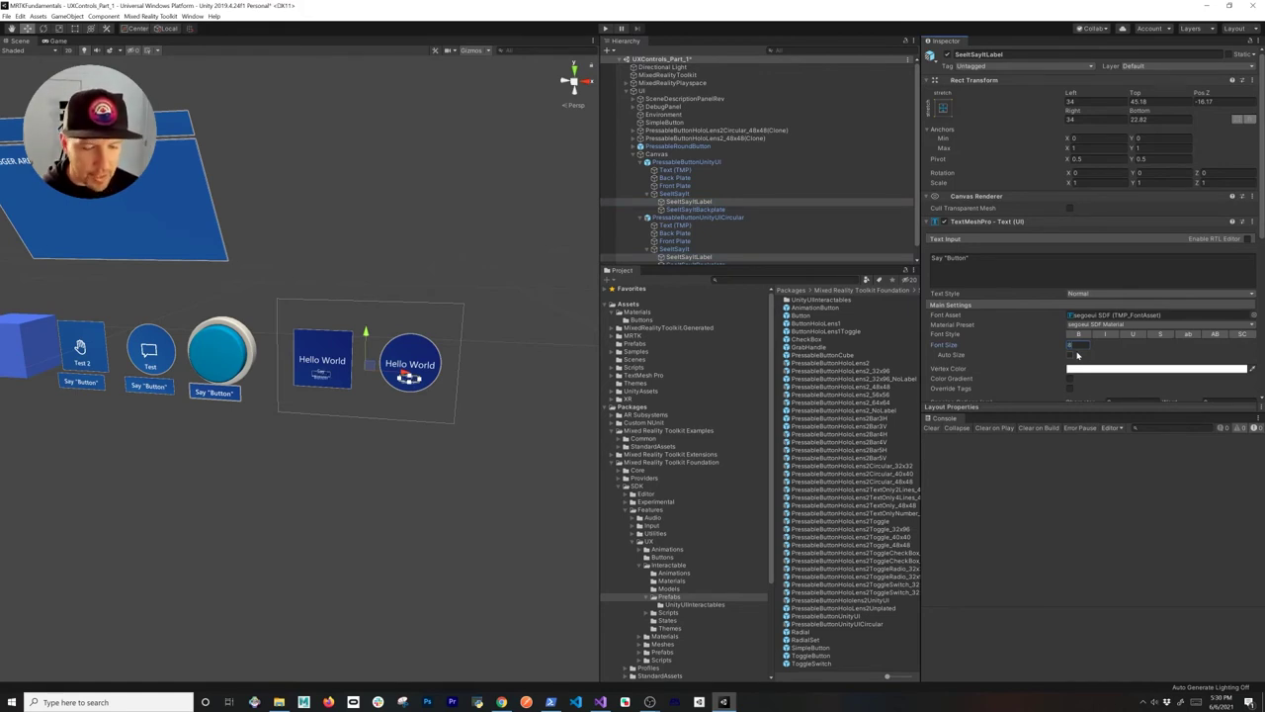
{"action": "type", "text": "4"}
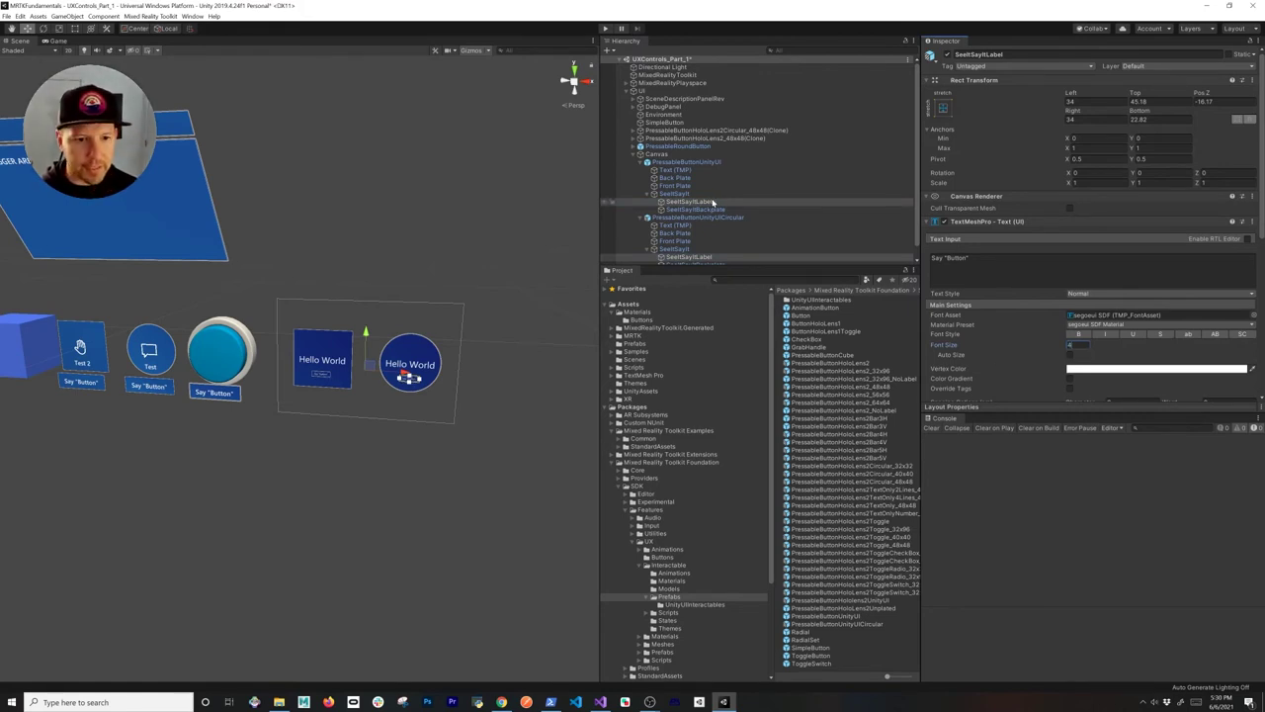
Step: Show the scene through the Game view and widen that view to fit the Hello World button
{"action": "left_click", "coordinate": [442, 240]}
{"action": "left_click_drag", "start_coordinate": [441, 240], "coordinate": [460, 296], "text": "alt"}
{"action": "left_click", "coordinate": [304, 359]}
{"action": "left_click_drag", "start_coordinate": [416, 360], "coordinate": [436, 280], "text": "alt"}
{"action": "left_click", "coordinate": [57, 40]}
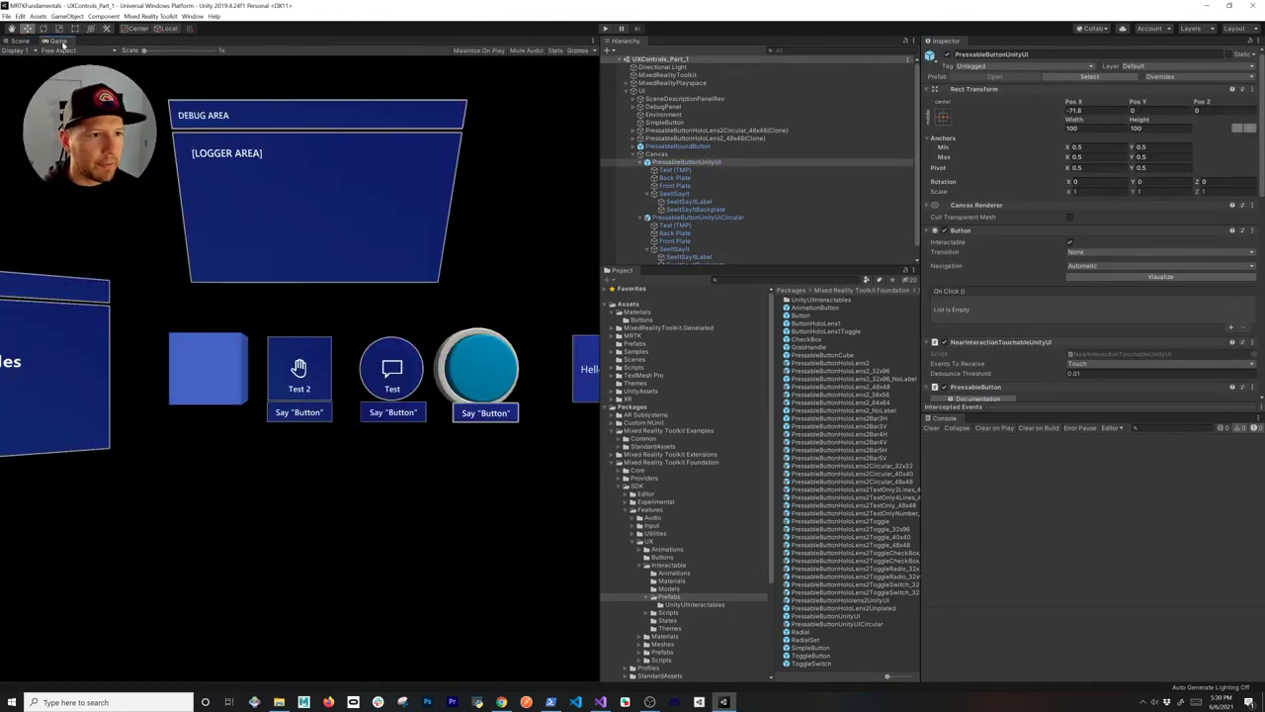
{"action": "left_click_drag", "start_coordinate": [597, 158], "coordinate": [720, 156]}
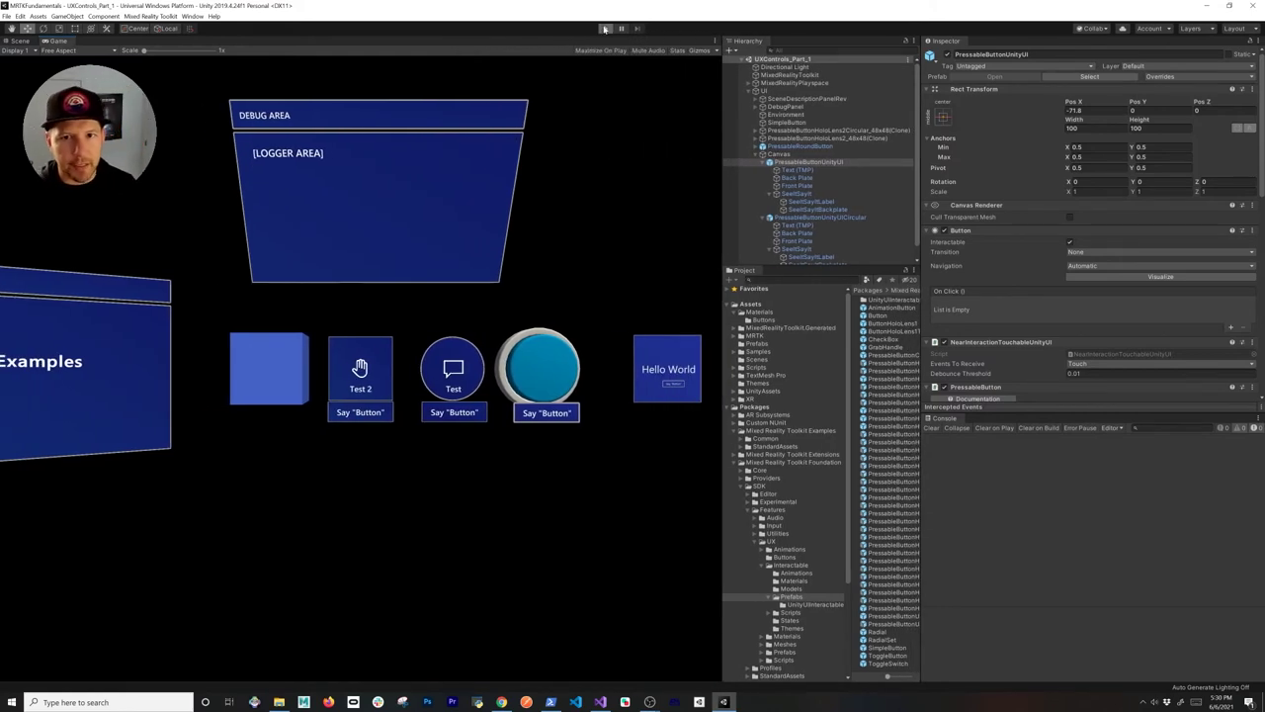
Step: Run the scene, move the camera back to view all the buttons, show the simulated hand, and stop play mode
{"action": "left_click", "coordinate": [606, 27]}
{"action": "key", "text": "d"}
{"action": "key", "text": "a"}
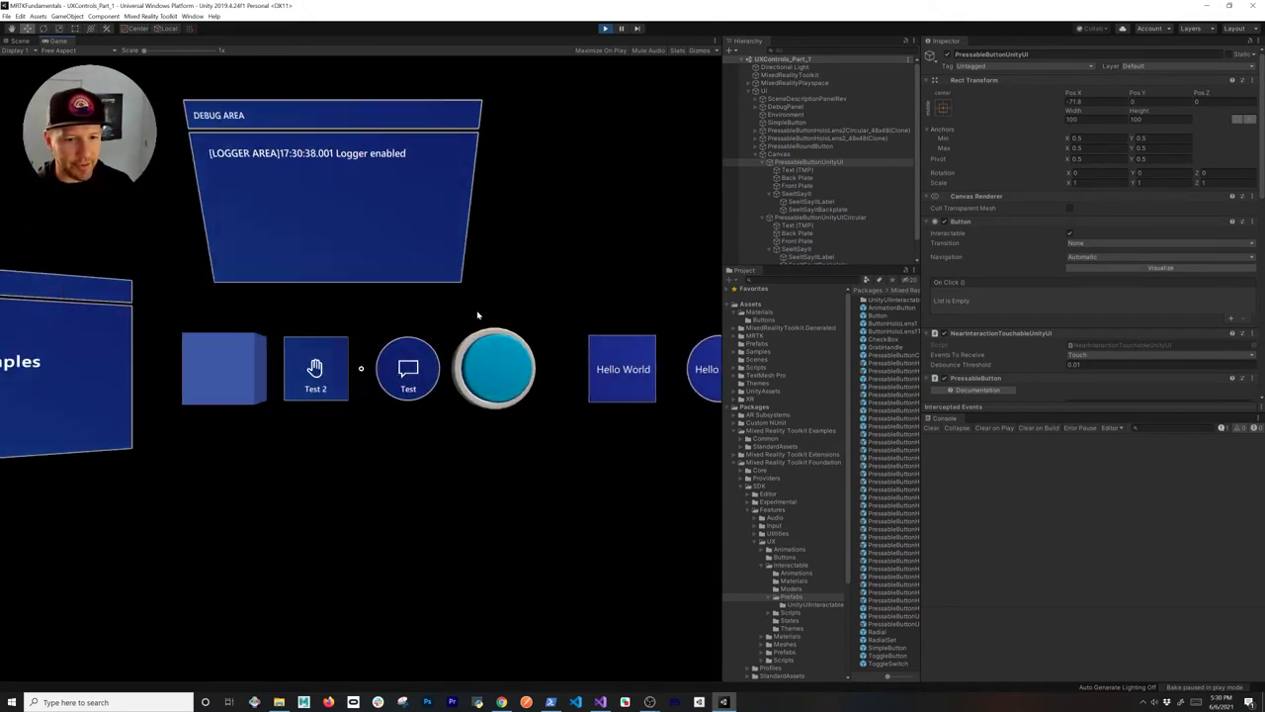
{"action": "key", "text": "s"}
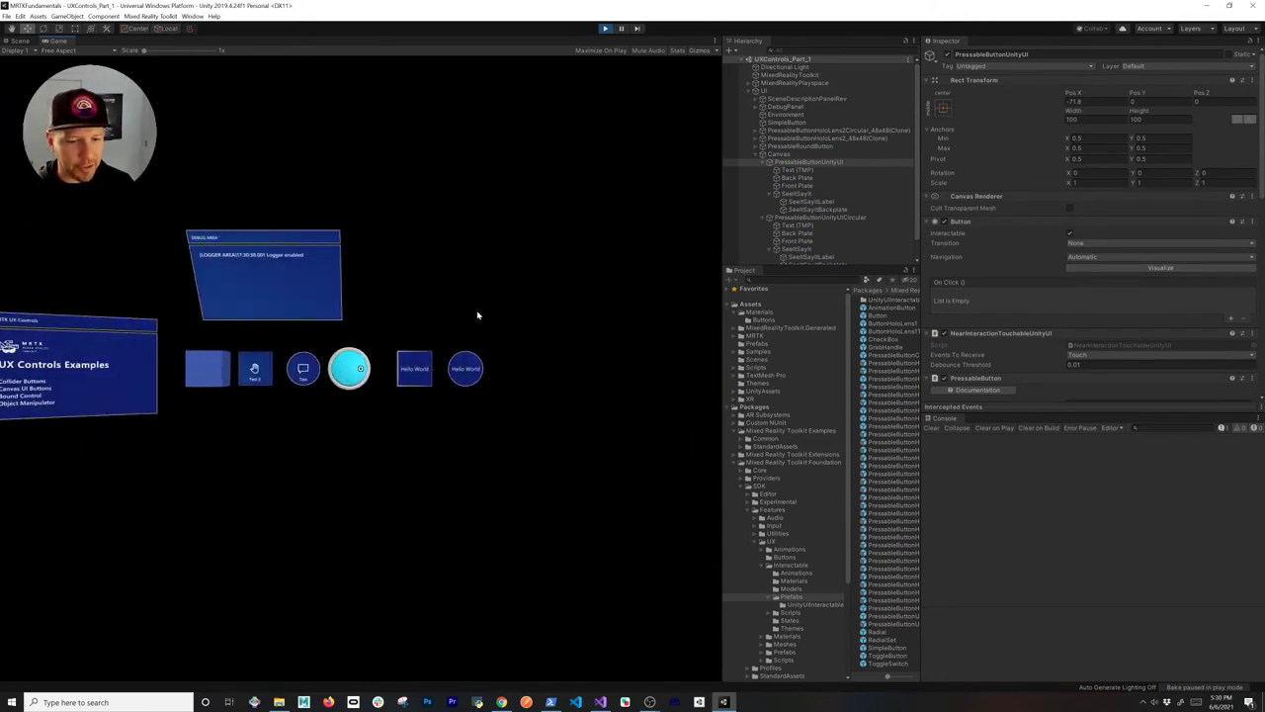
{"action": "key", "text": "a"}
{"action": "key", "text": "space"}
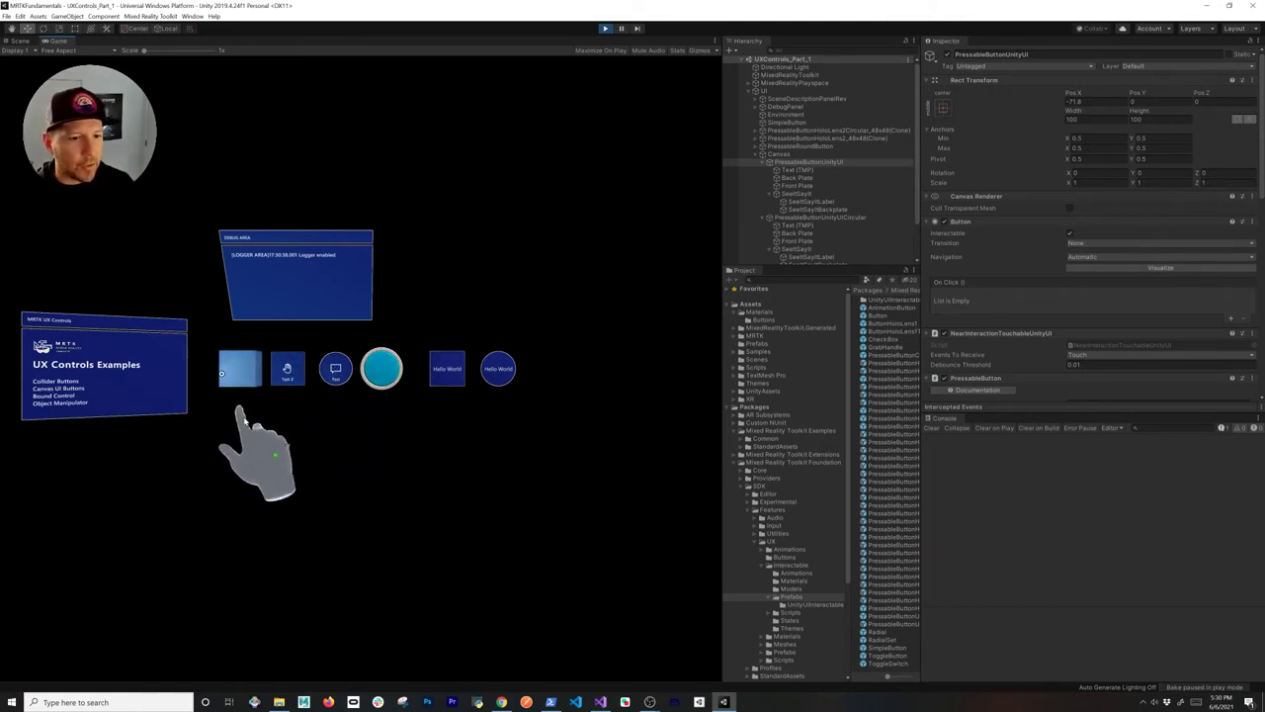
{"action": "left_click", "coordinate": [605, 28]}
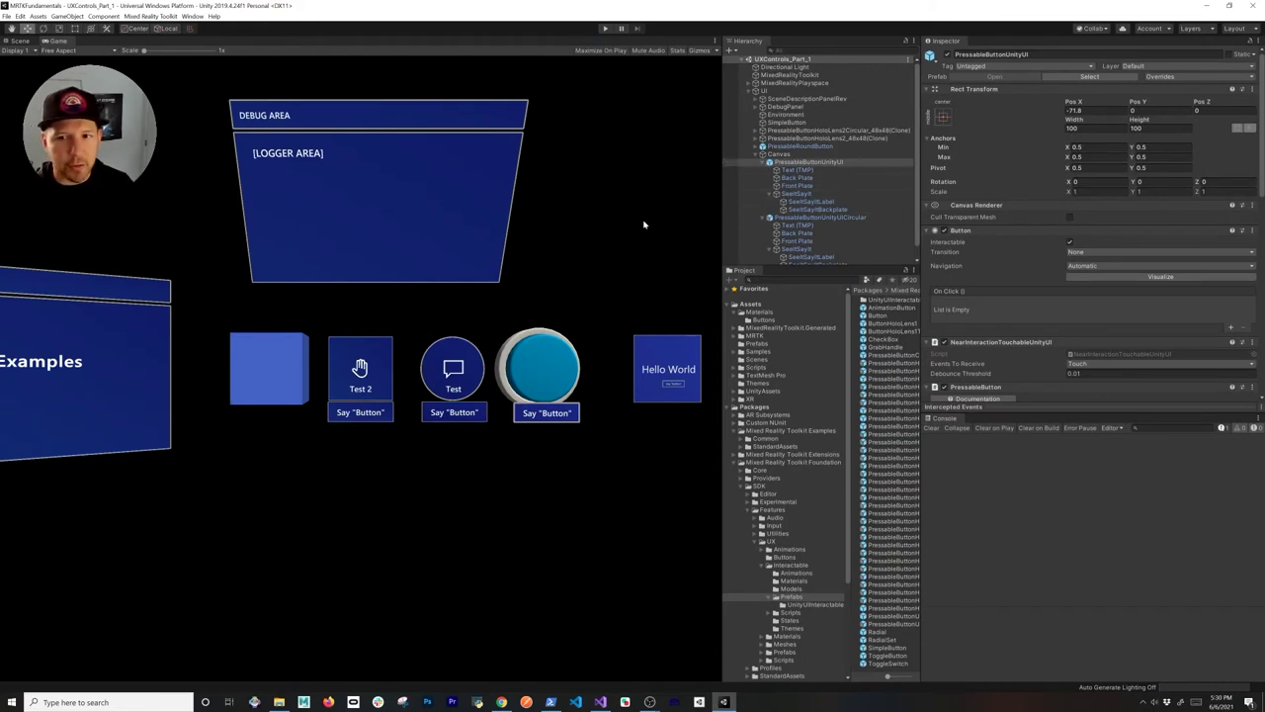
Step: Expand the Interactable settings of both PressableButtonHoloLens2 clones to reach OnClick, adding and removing an extra event entry
{"action": "left_click", "coordinate": [811, 131]}
{"action": "left_click", "coordinate": [811, 138], "text": "ctrl"}
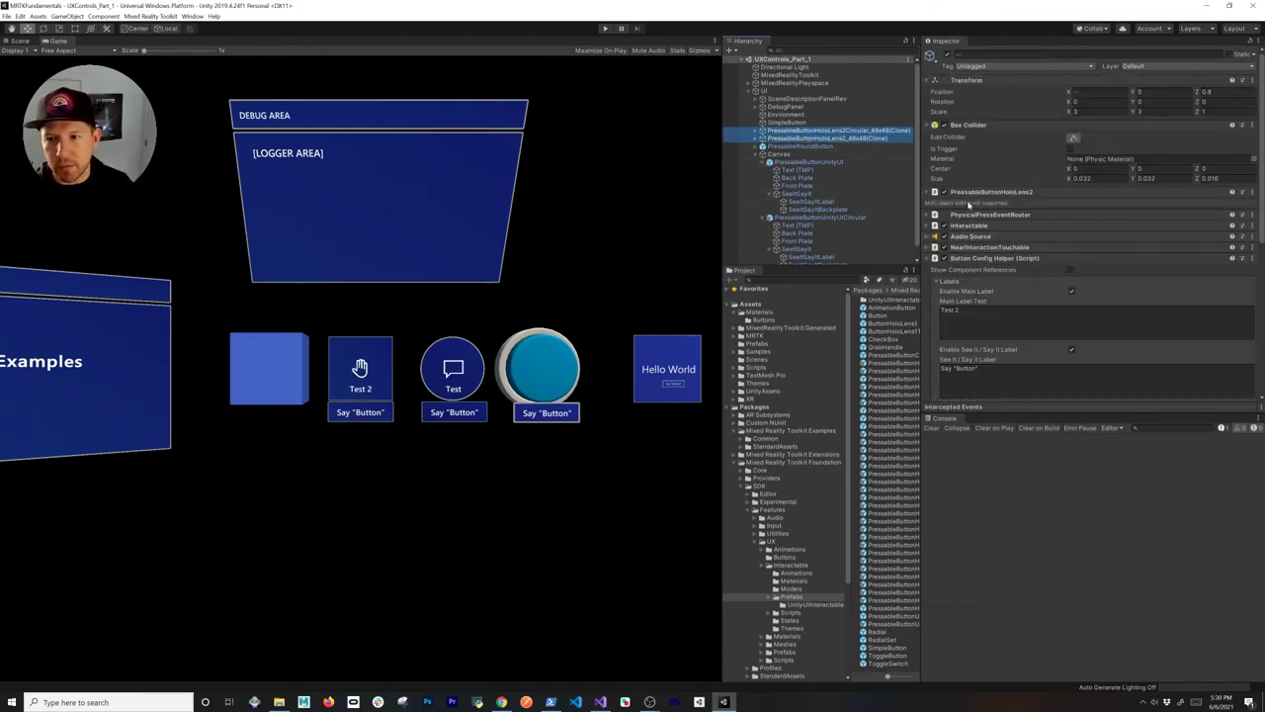
{"action": "scroll", "coordinate": [1062, 269], "scroll_direction": "down", "scroll_amount": 6}
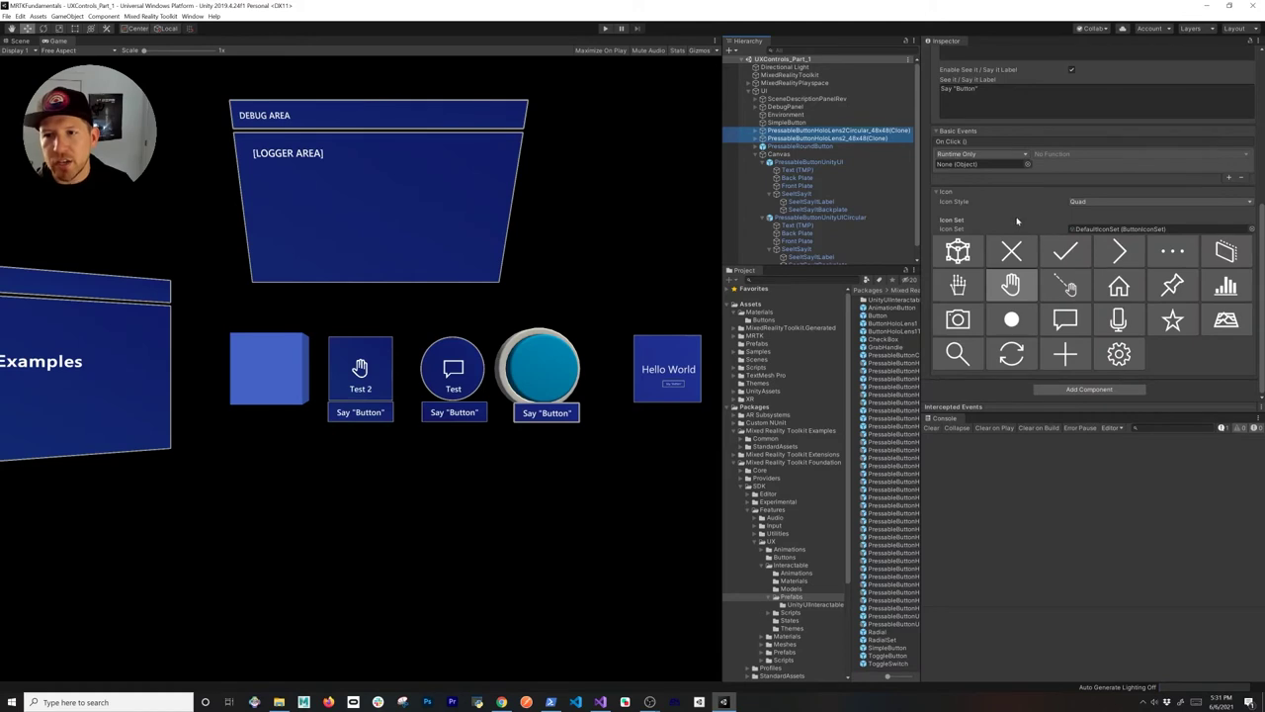
{"action": "scroll", "coordinate": [1017, 221], "scroll_direction": "up", "scroll_amount": 3}
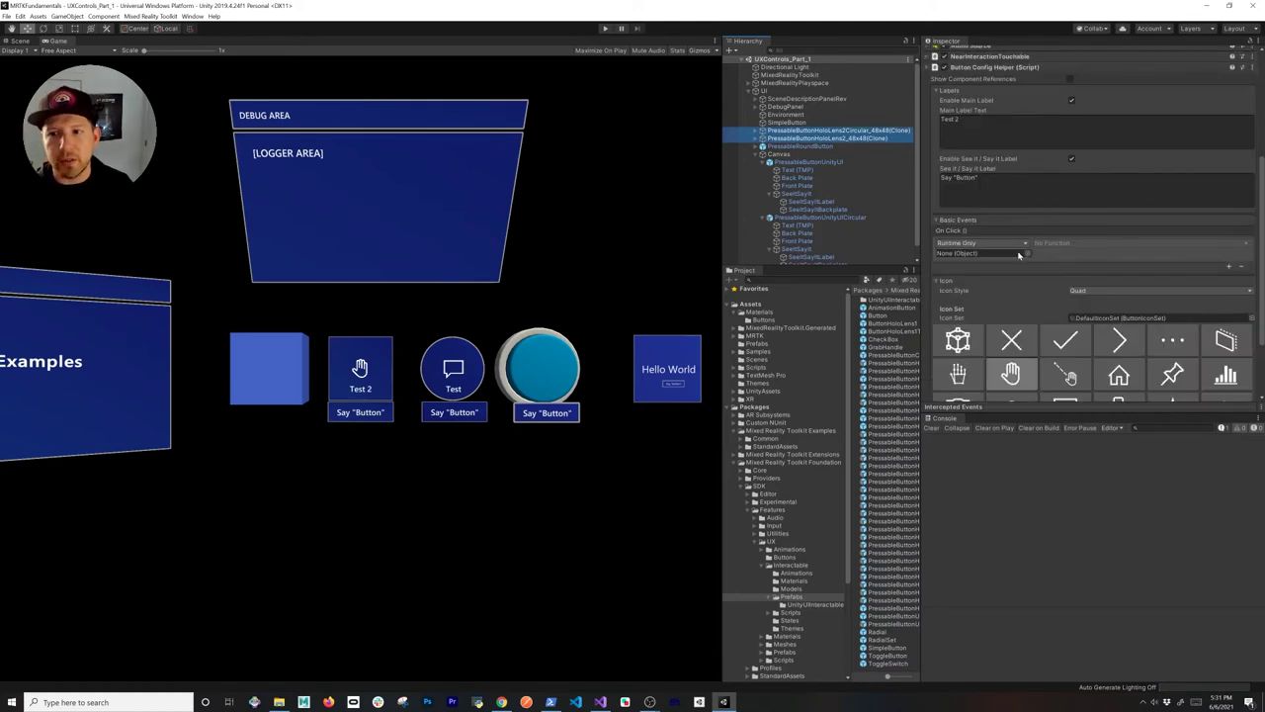
{"action": "scroll", "coordinate": [944, 231], "scroll_direction": "up", "scroll_amount": 3}
{"action": "left_click", "coordinate": [969, 122]}
{"action": "scroll", "coordinate": [956, 258], "scroll_direction": "down", "scroll_amount": 3}
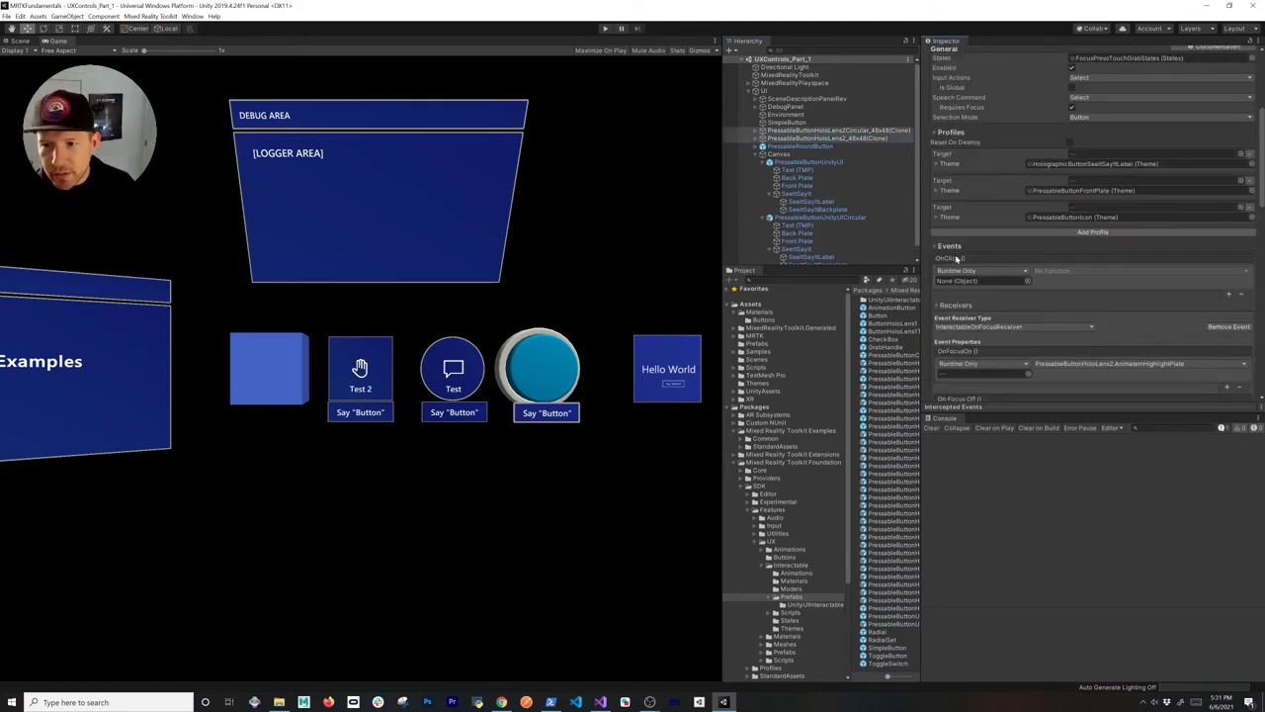
{"action": "left_click", "coordinate": [1229, 295]}
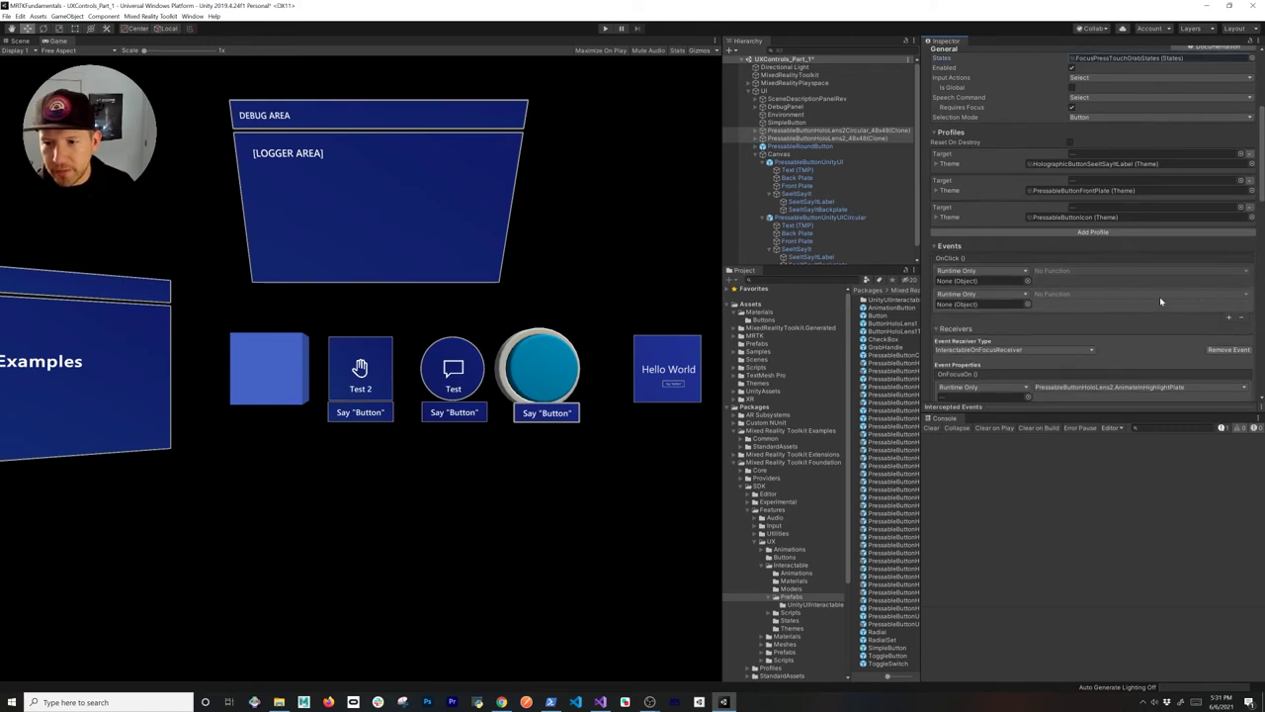
{"action": "left_click", "coordinate": [1242, 317]}
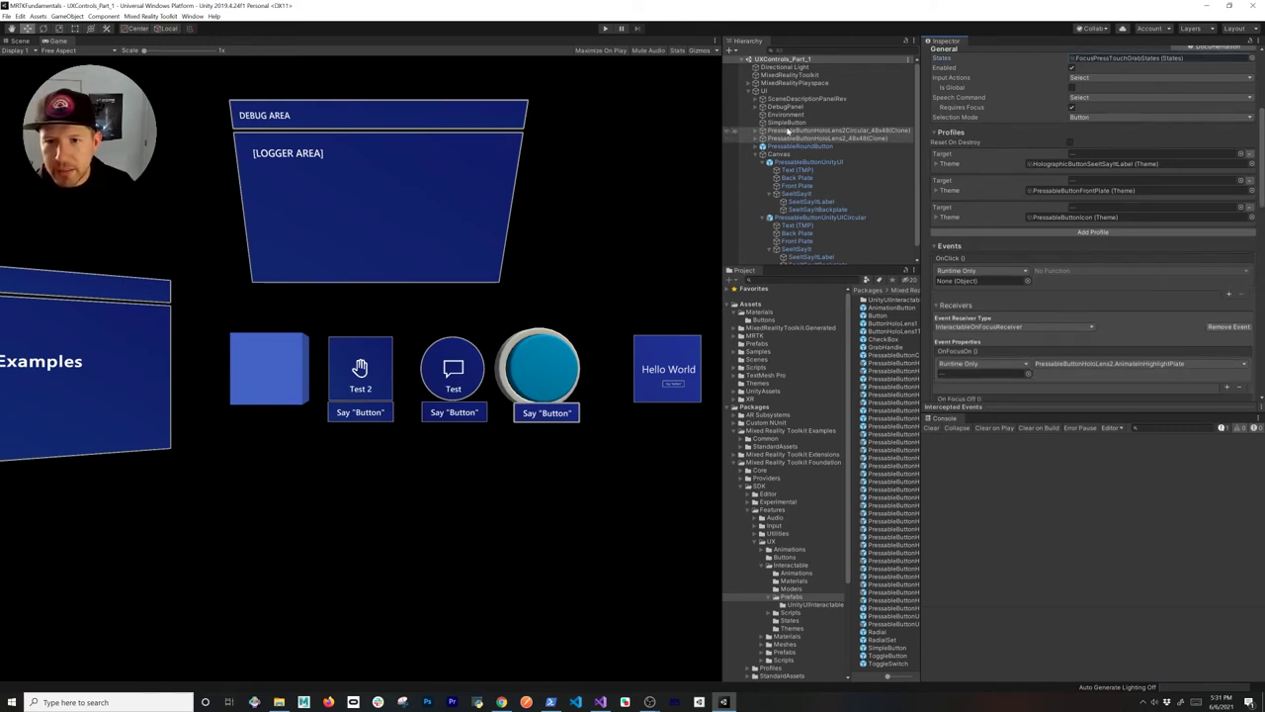
Step: Assign Logger to the OnClick event of both HoloLens 2 buttons, calling LogInfo with the message "On Click", and save the scene
{"action": "left_click", "coordinate": [757, 155]}
{"action": "left_click_drag", "start_coordinate": [821, 138], "coordinate": [992, 284]}
{"action": "left_click", "coordinate": [1054, 271]}
{"action": "mouse_move", "coordinate": [1057, 315]}
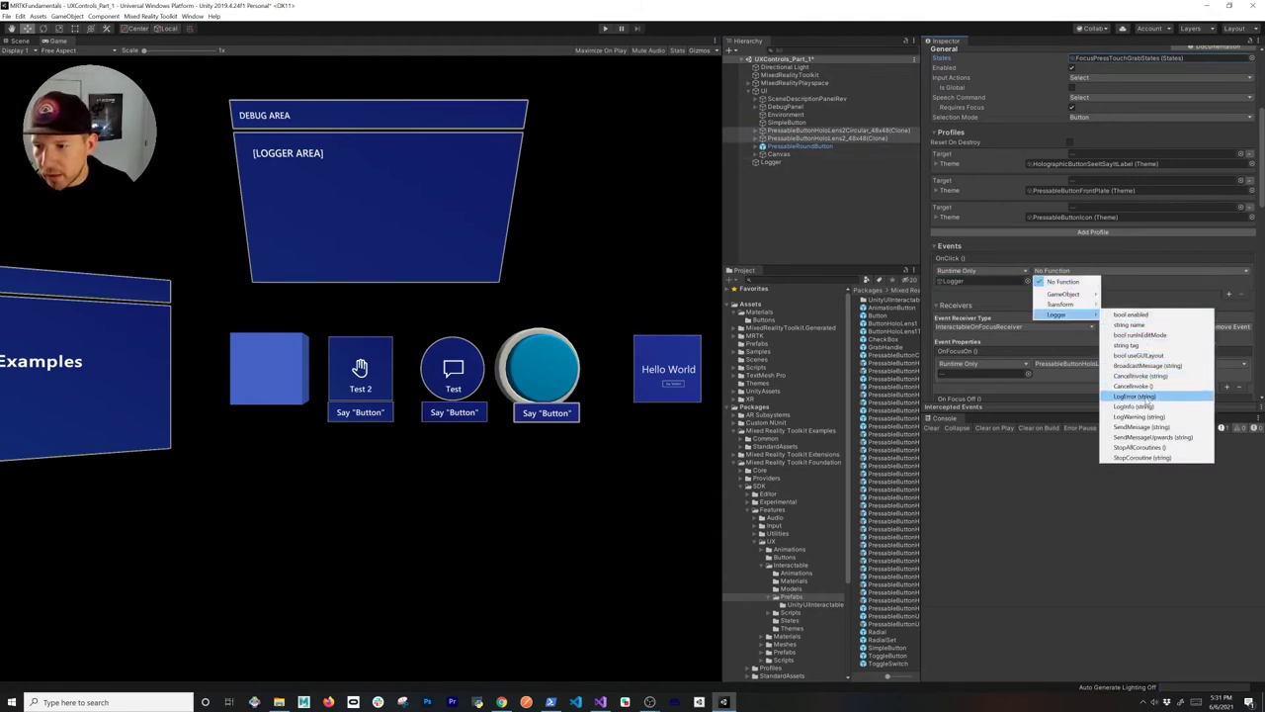
{"action": "left_click", "coordinate": [1141, 399]}
{"action": "type", "text": "On Click"}
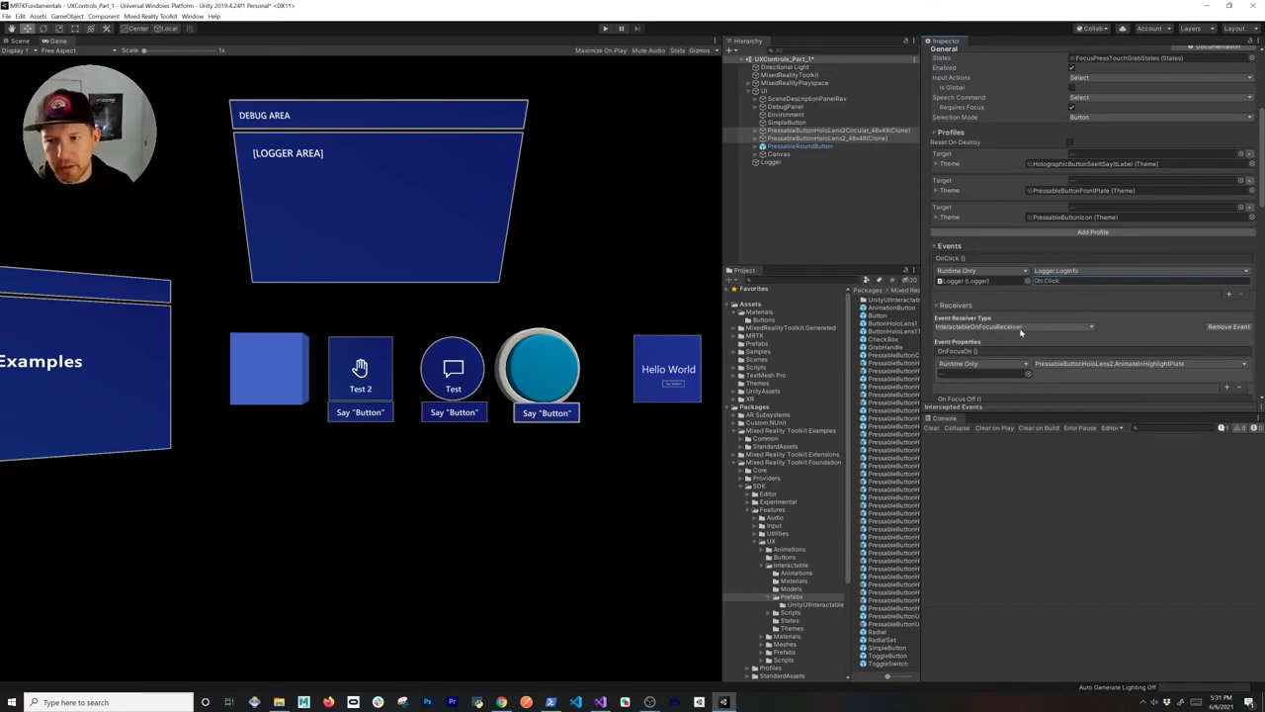
{"action": "key", "text": "ctrl+s"}
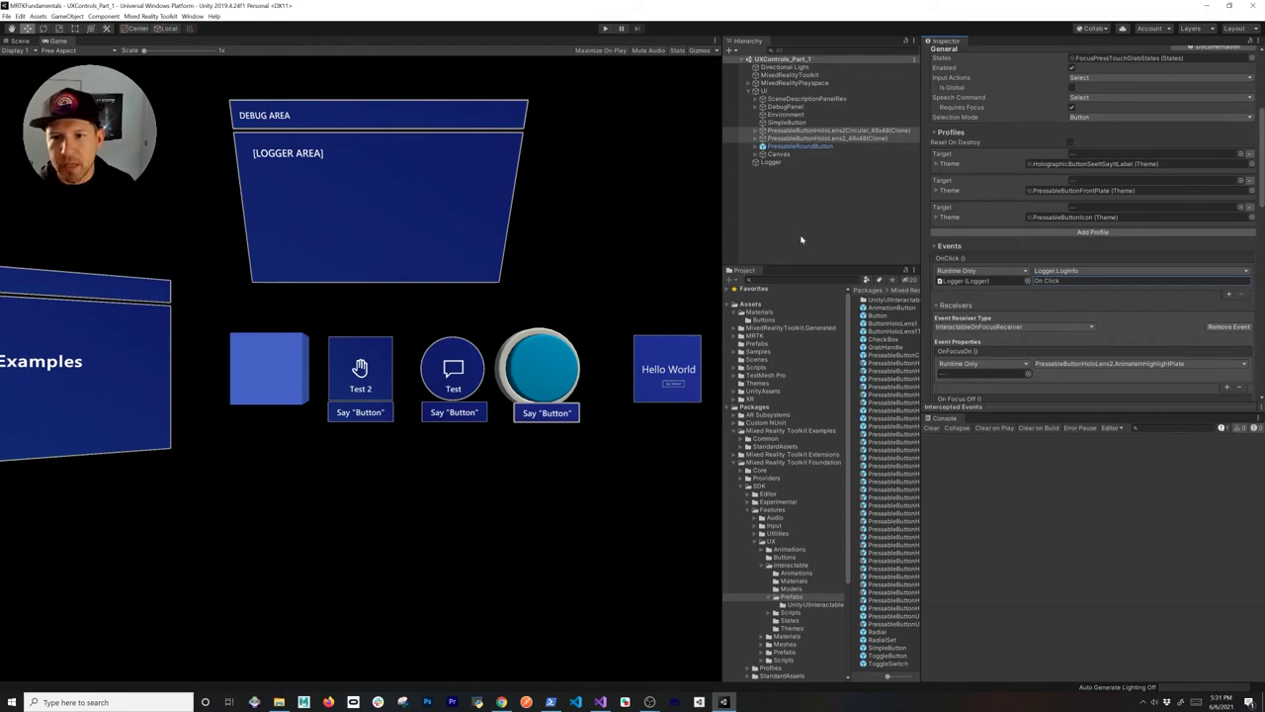
Step: Run the scene, trigger the Test 2 and Test buttons repeatedly with the simulated hand to check the logging, and stop play mode
{"action": "left_click", "coordinate": [605, 28]}
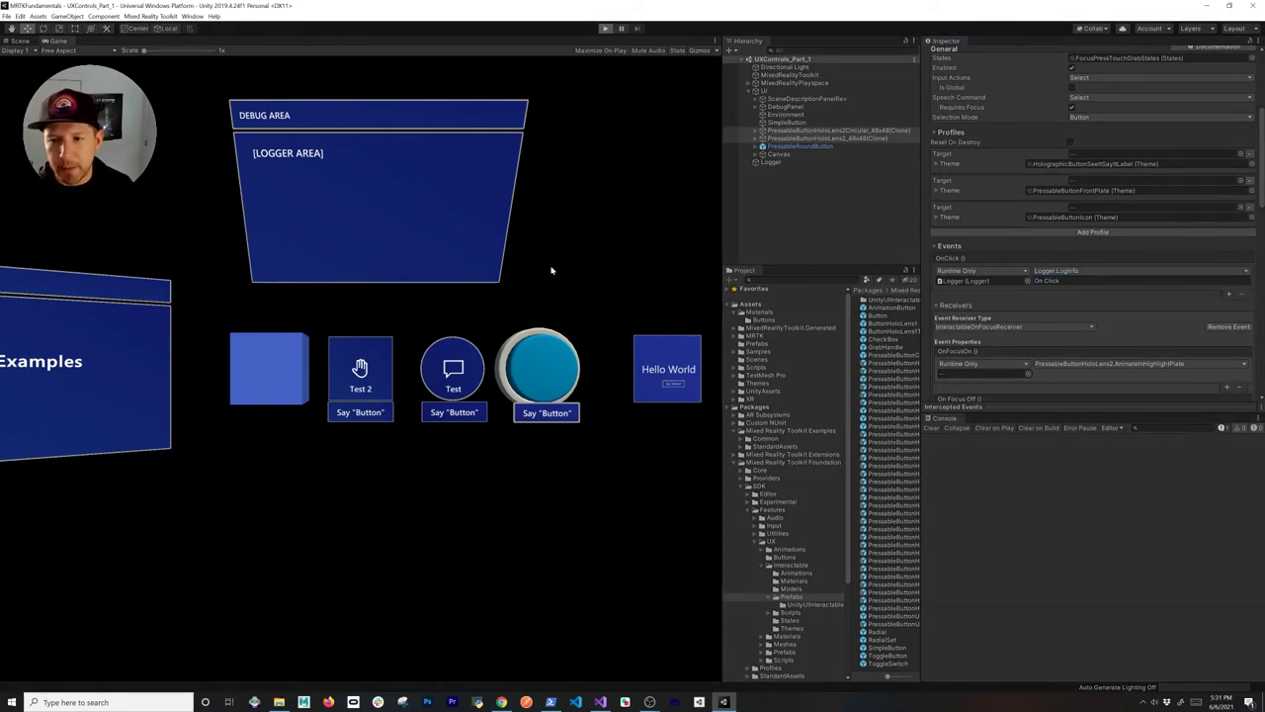
{"action": "key", "text": "space"}
{"action": "left_click", "coordinate": [399, 449]}
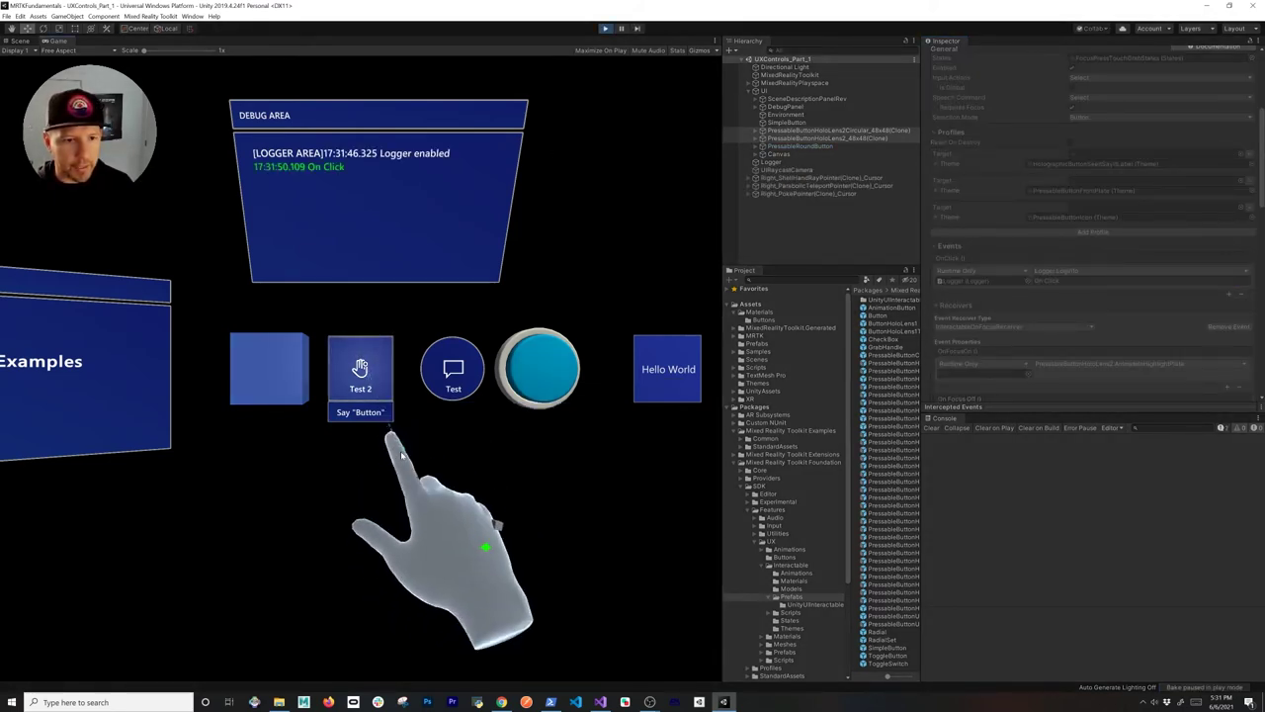
{"action": "left_click", "coordinate": [401, 450]}
{"action": "left_click", "coordinate": [400, 450]}
{"action": "left_click", "coordinate": [492, 453]}
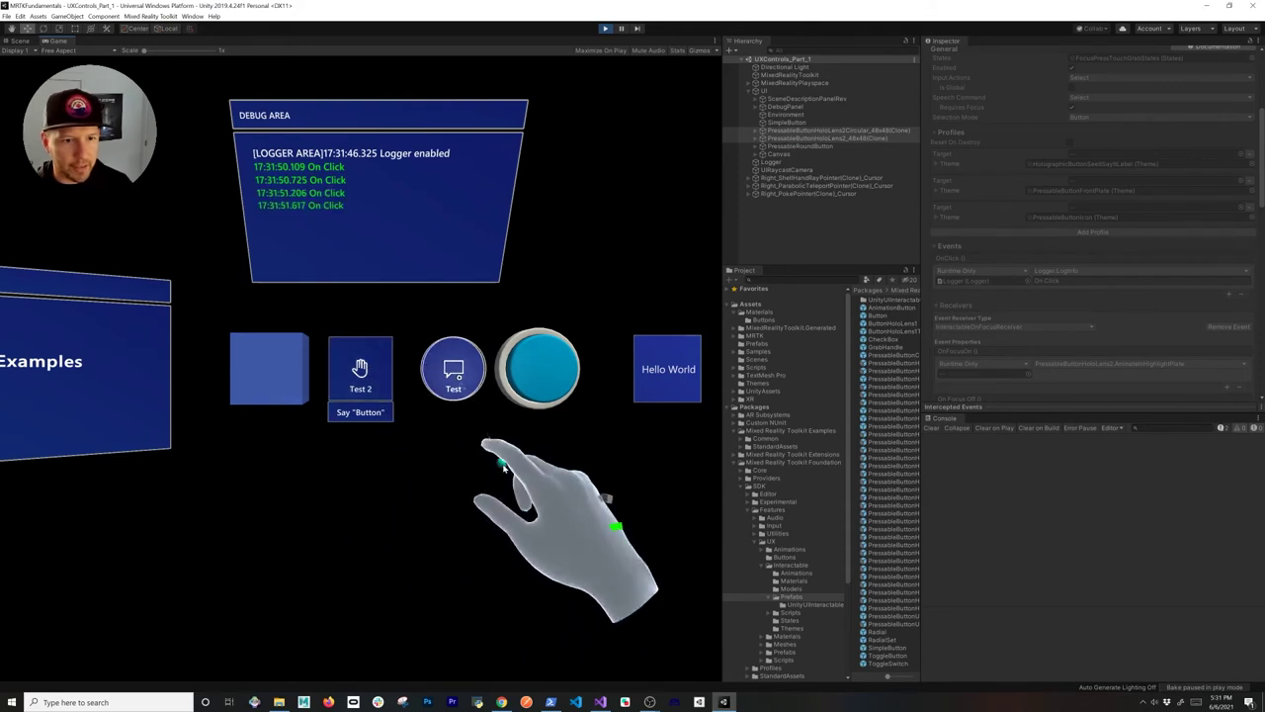
{"action": "left_click", "coordinate": [504, 467]}
{"action": "left_click", "coordinate": [504, 468]}
{"action": "left_click", "coordinate": [503, 467]}
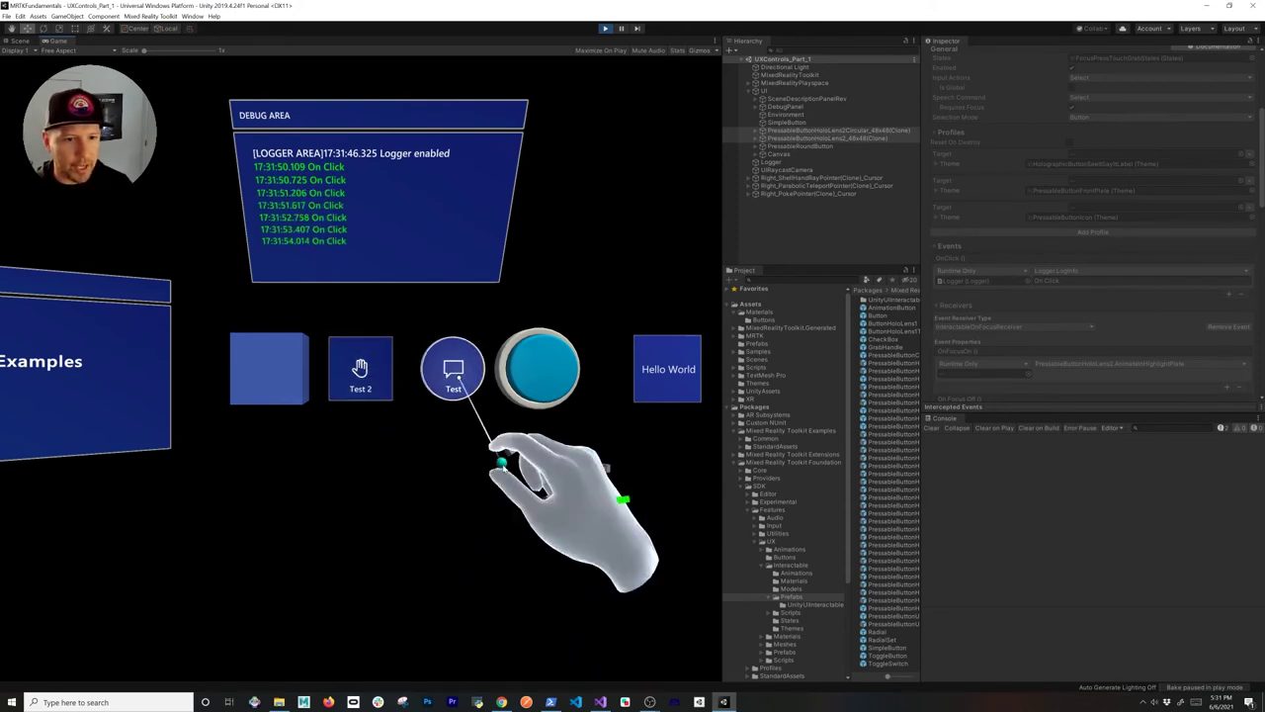
{"action": "left_click", "coordinate": [503, 467]}
{"action": "left_click", "coordinate": [408, 447]}
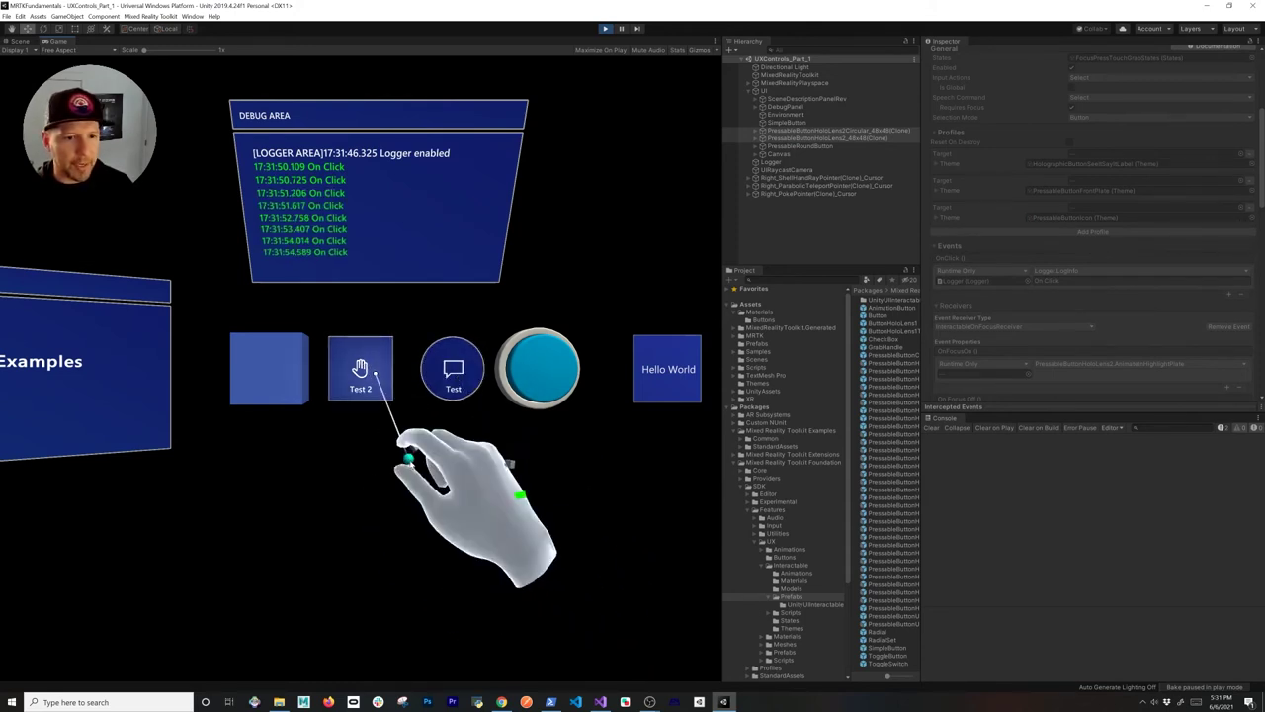
{"action": "left_click", "coordinate": [606, 29]}
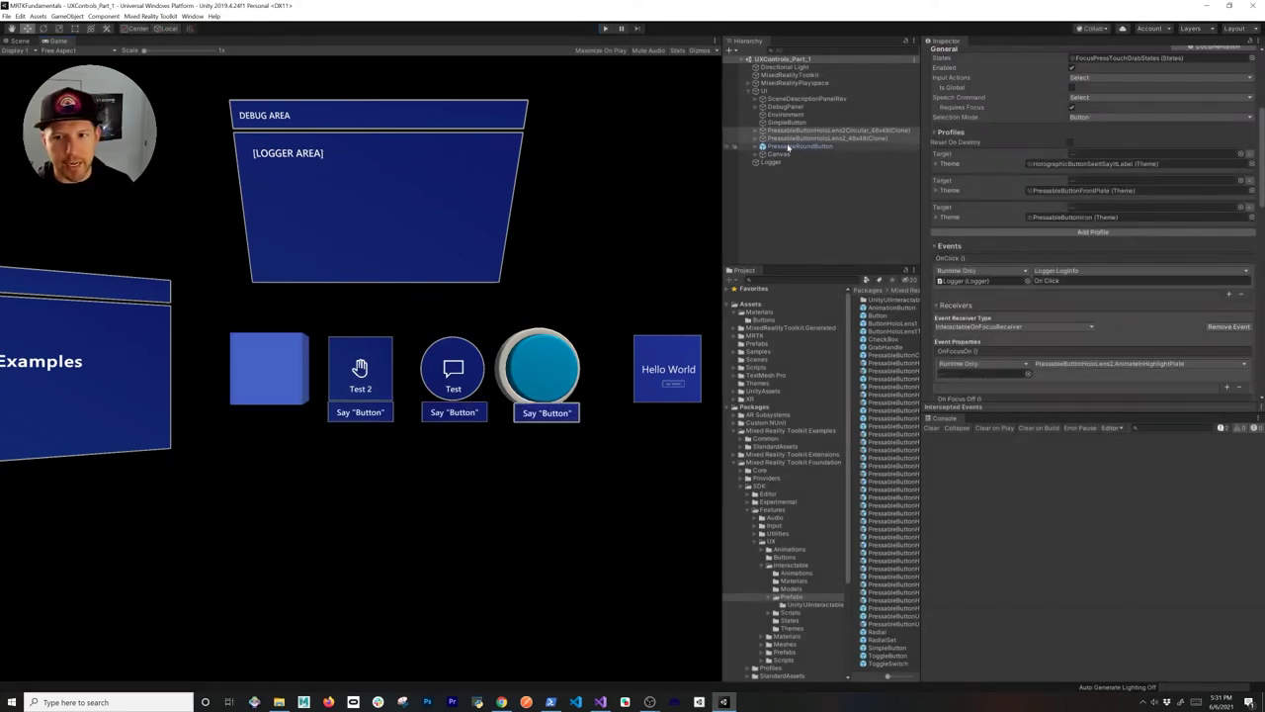
Step: Run the scene, poke the Test 2 button repeatedly with the simulated hand to check its click logging, and stop play mode
{"action": "left_click", "coordinate": [606, 30]}
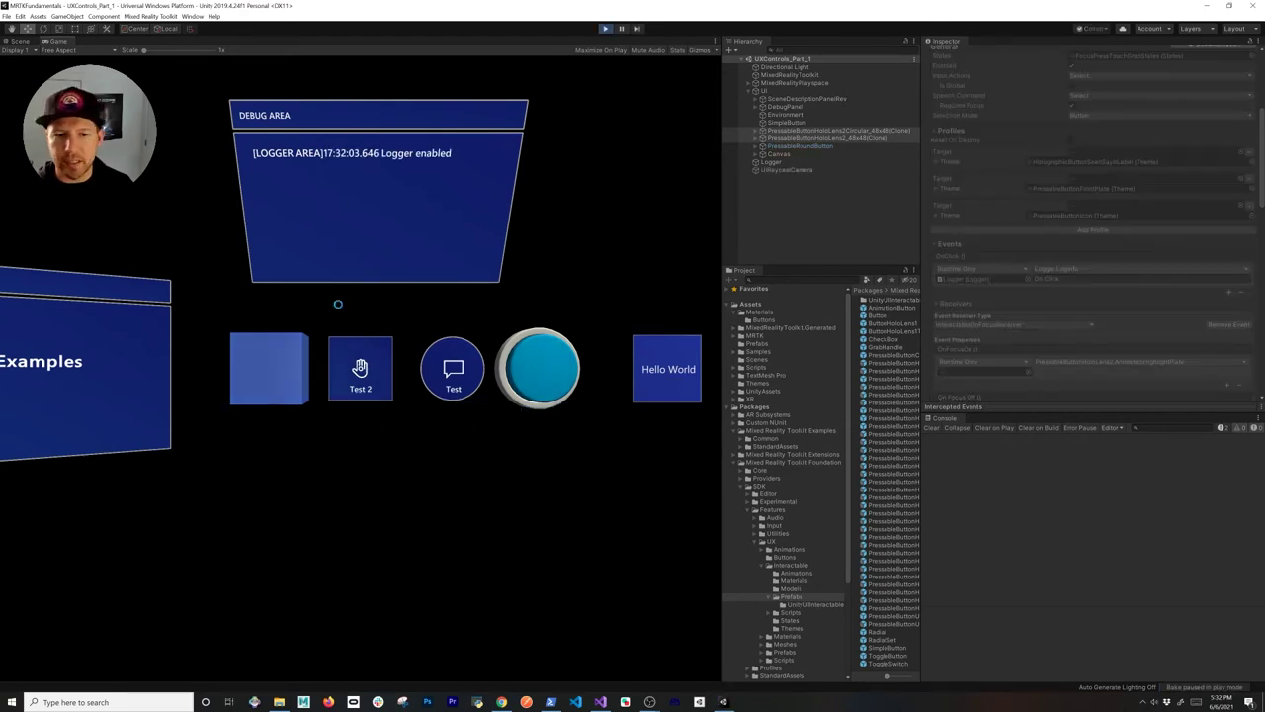
{"action": "key", "text": "space"}
{"action": "scroll", "coordinate": [418, 285], "scroll_direction": "up", "scroll_amount": 5}
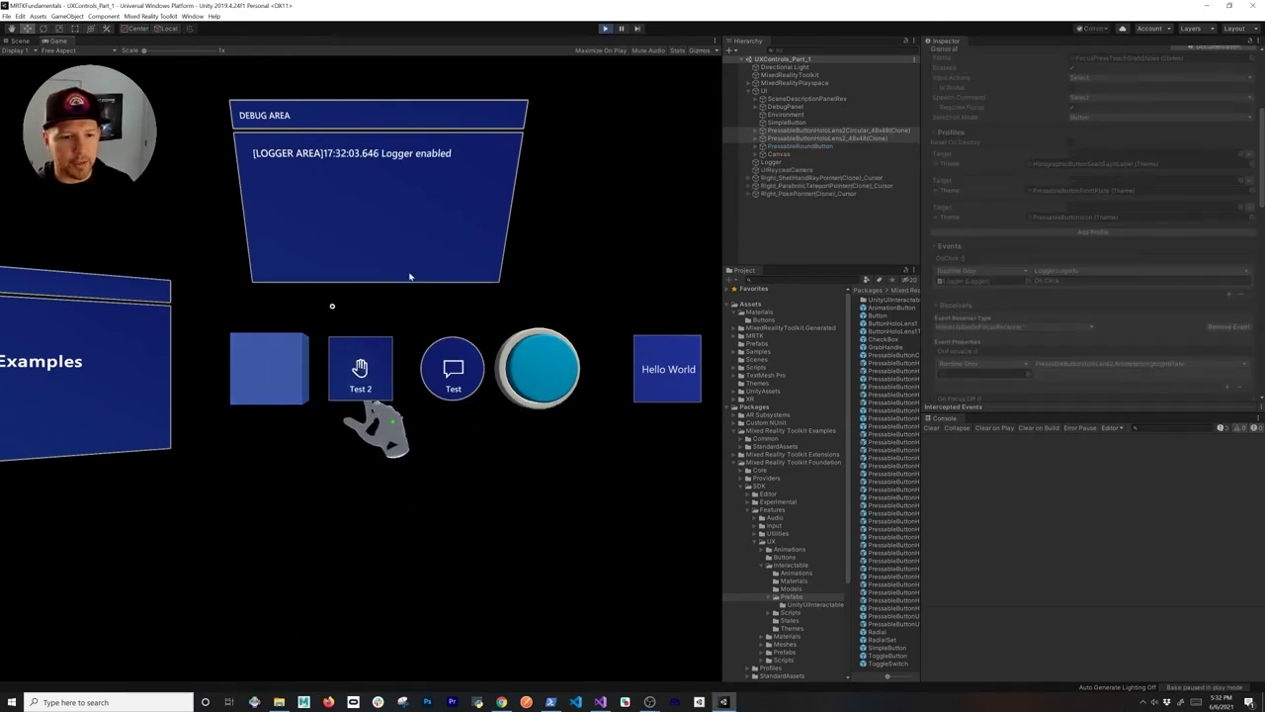
{"action": "scroll", "coordinate": [418, 285], "scroll_direction": "up", "scroll_amount": 2}
{"action": "scroll", "coordinate": [418, 284], "scroll_direction": "down", "scroll_amount": 2}
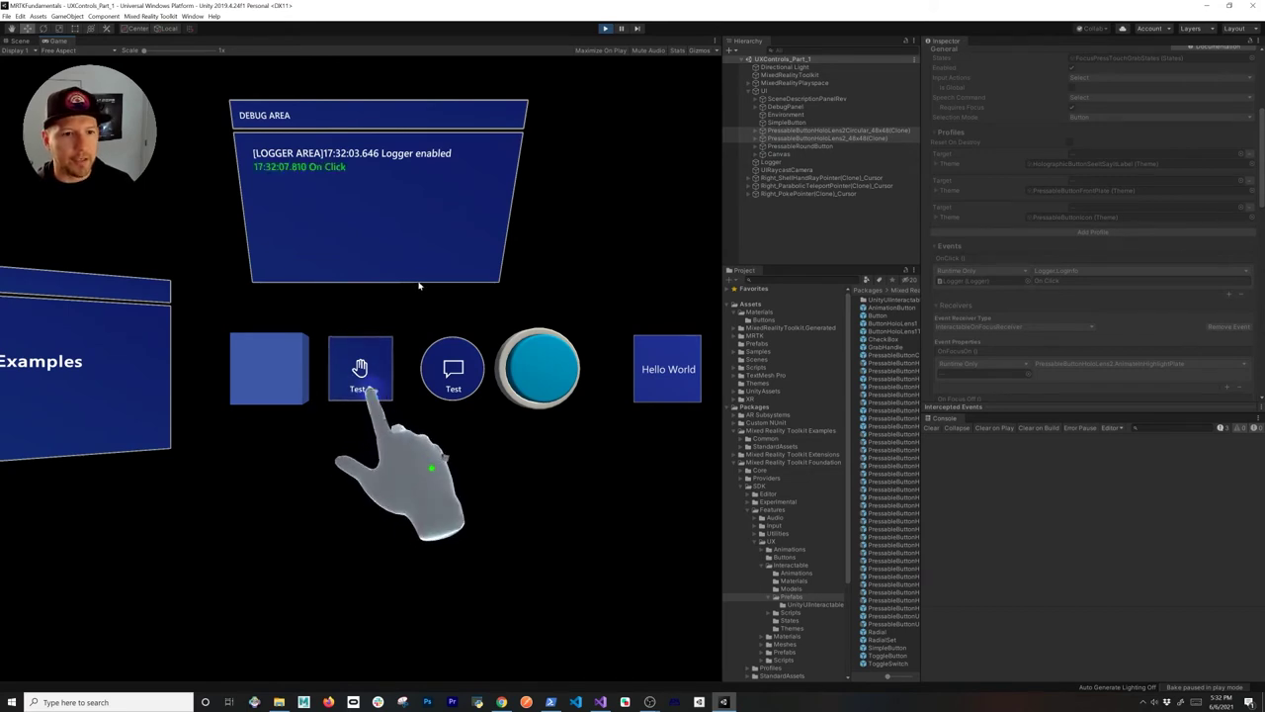
{"action": "scroll", "coordinate": [418, 286], "scroll_direction": "up", "scroll_amount": 2}
{"action": "scroll", "coordinate": [419, 287], "scroll_direction": "down", "scroll_amount": 2}
{"action": "scroll", "coordinate": [419, 287], "scroll_direction": "up", "scroll_amount": 2}
{"action": "scroll", "coordinate": [419, 286], "scroll_direction": "down", "scroll_amount": 2}
{"action": "scroll", "coordinate": [419, 287], "scroll_direction": "up", "scroll_amount": 2}
{"action": "scroll", "coordinate": [420, 287], "scroll_direction": "down", "scroll_amount": 1}
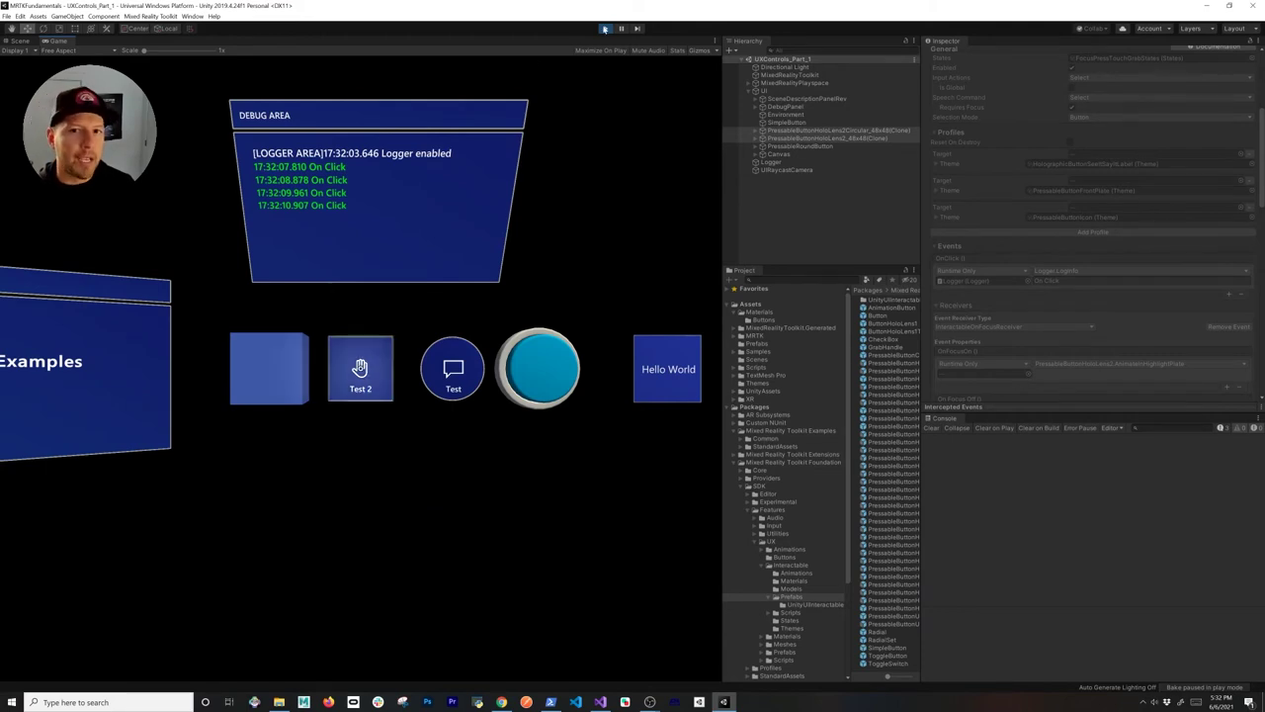
{"action": "key", "text": "ctrl+p"}
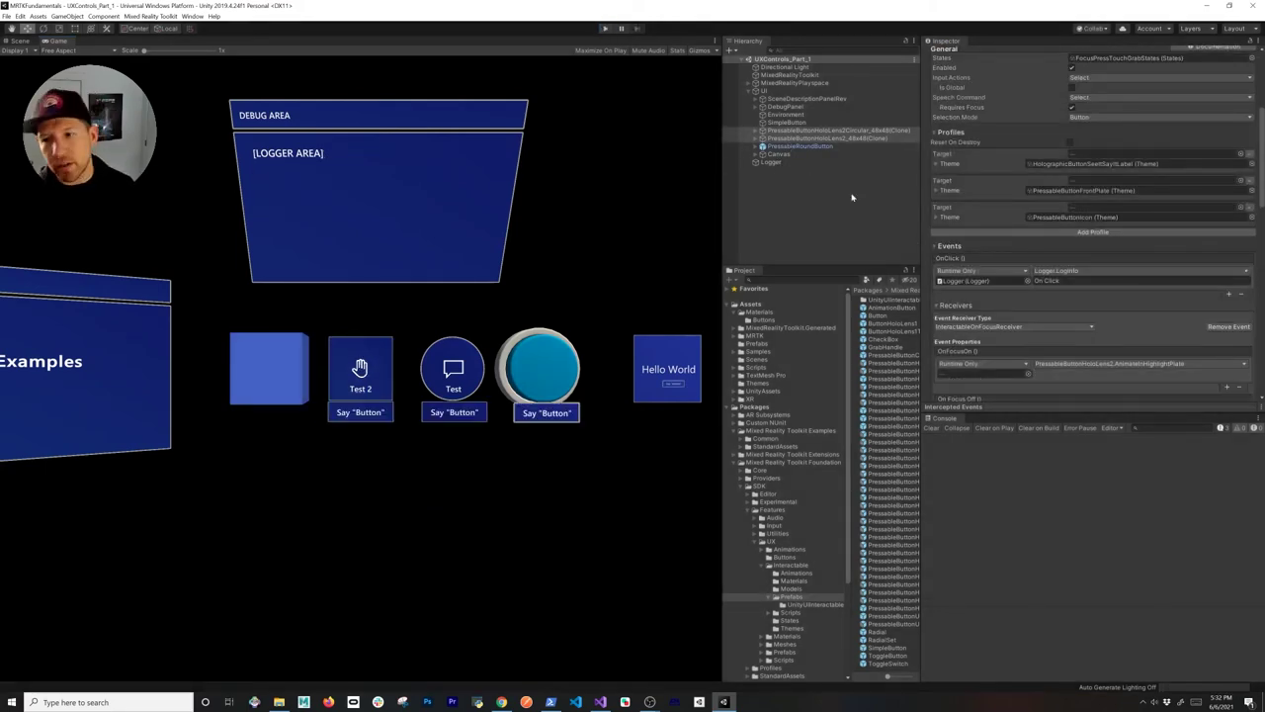
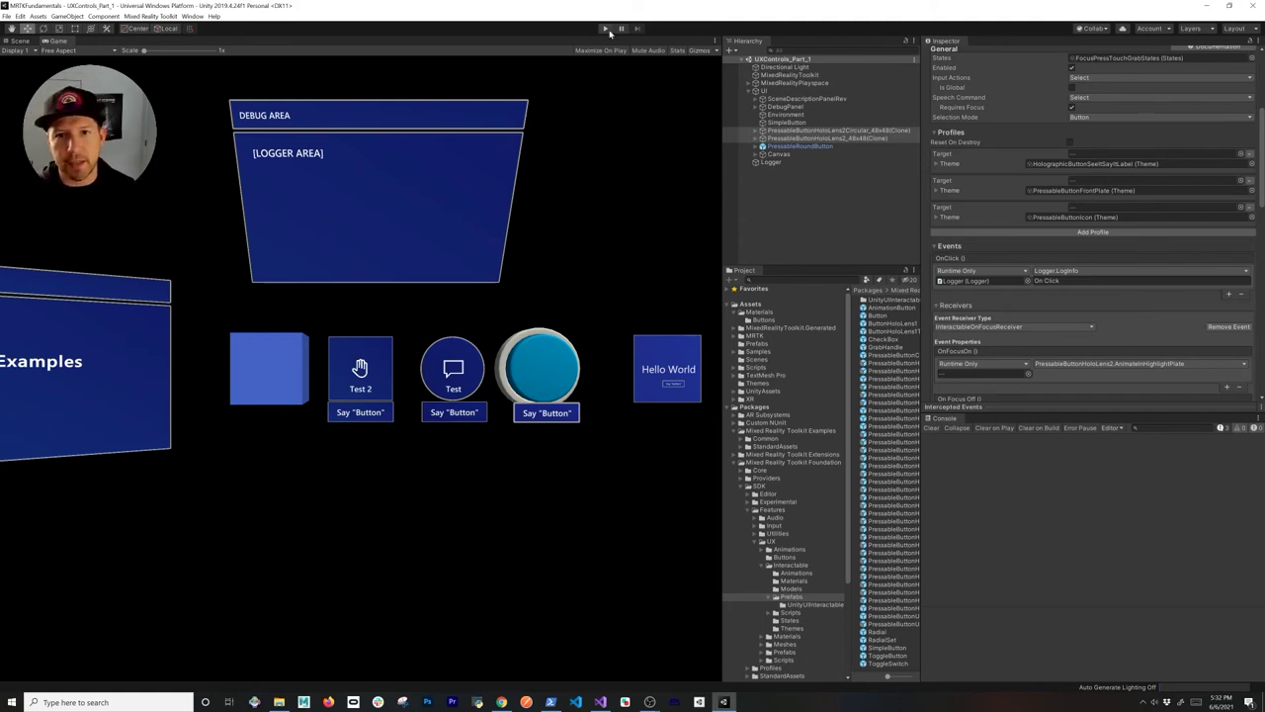
Step: Try adding entries to the OnPress and On Release receiver events of PressableRoundButton, and undo both additions
{"action": "left_click", "coordinate": [798, 146]}
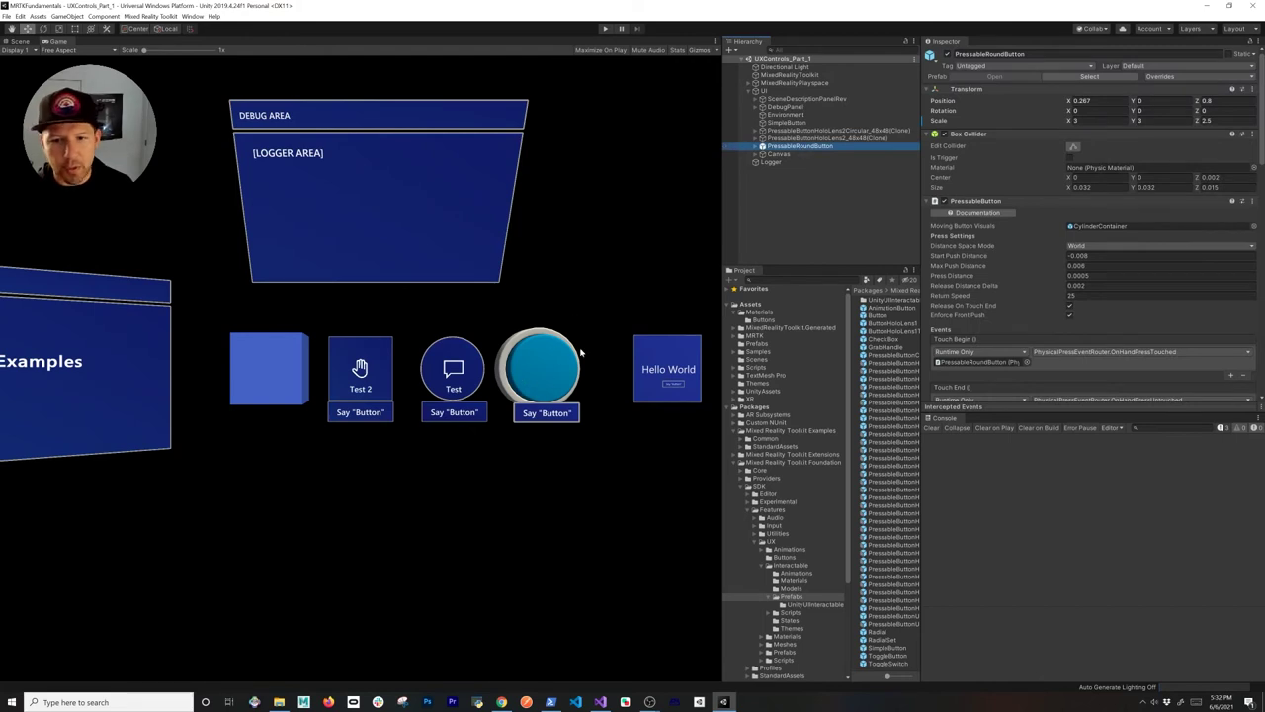
{"action": "scroll", "coordinate": [1025, 325], "scroll_direction": "down", "scroll_amount": 10}
{"action": "scroll", "coordinate": [1024, 325], "scroll_direction": "down", "scroll_amount": 3}
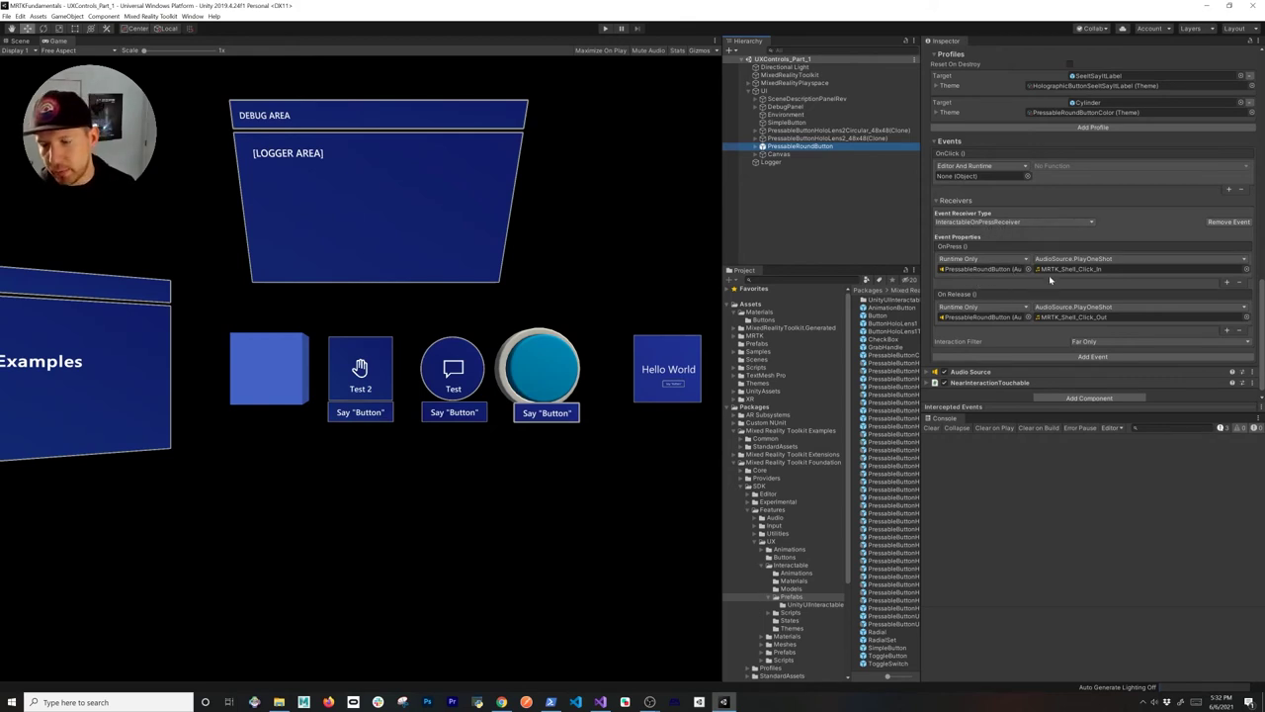
{"action": "left_click", "coordinate": [1226, 282]}
{"action": "left_click", "coordinate": [1227, 353]}
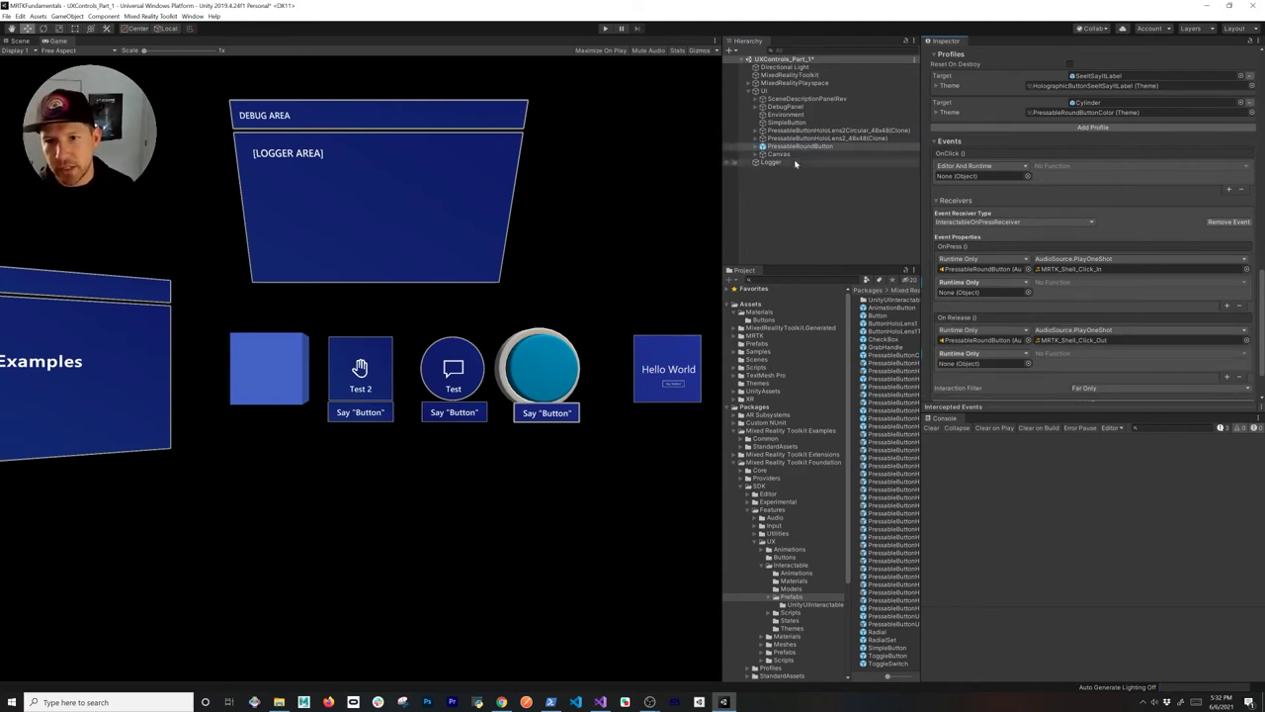
{"action": "key", "text": "ctrl+z"}
{"action": "key", "text": "ctrl+z"}
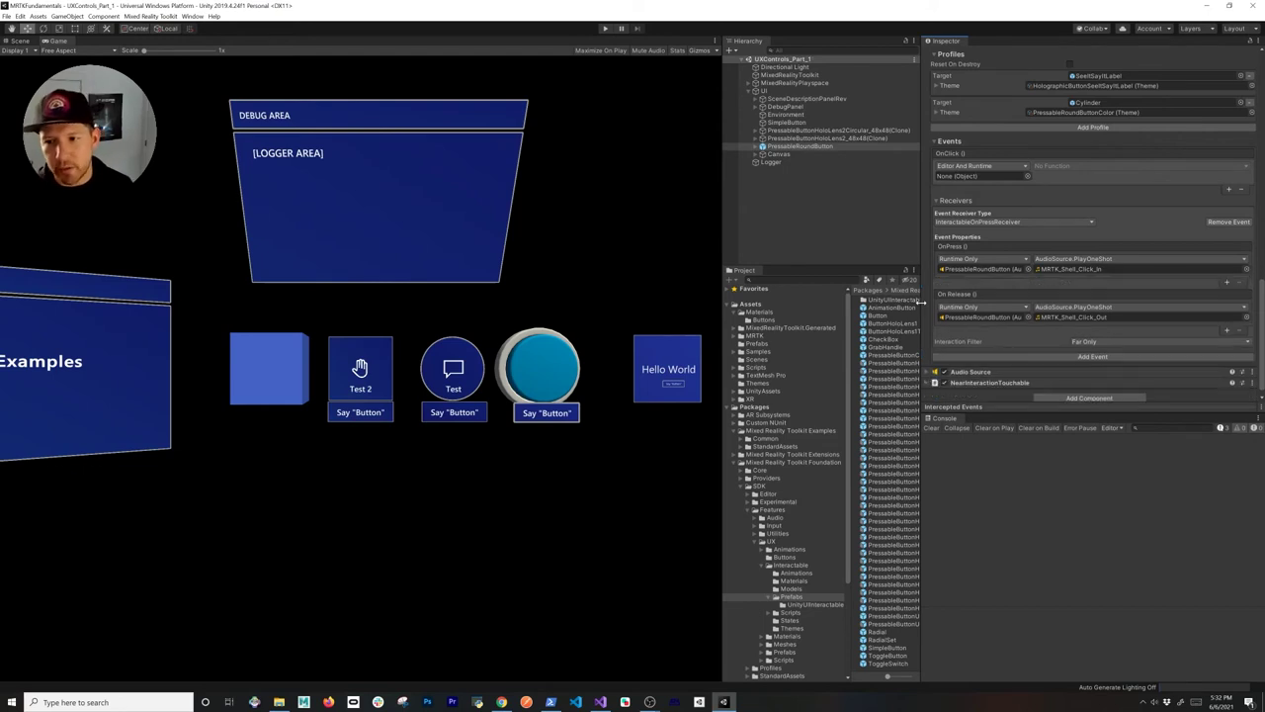
{"action": "scroll", "coordinate": [957, 326], "scroll_direction": "down", "scroll_amount": 1}
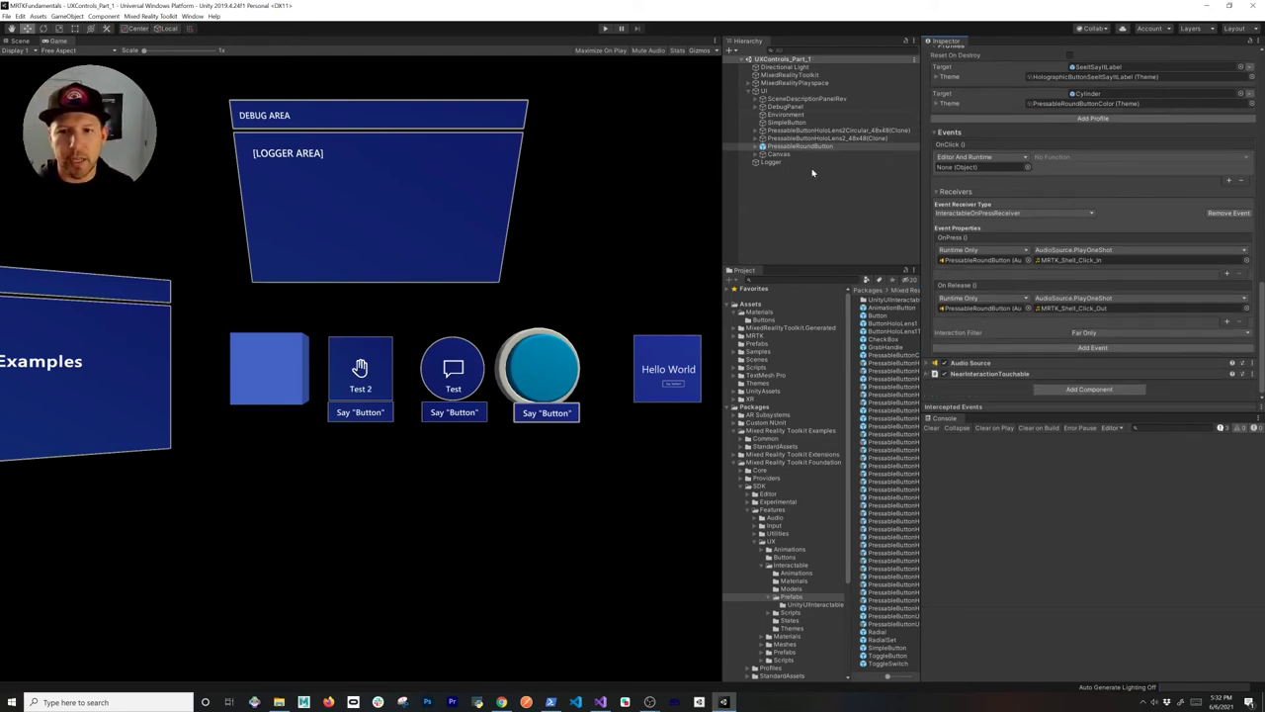
Step: Expand the Canvas and try adding an entry to the Button Pressed event of PressableButtonUnityUI
{"action": "left_click", "coordinate": [793, 154]}
{"action": "left_click", "coordinate": [756, 154]}
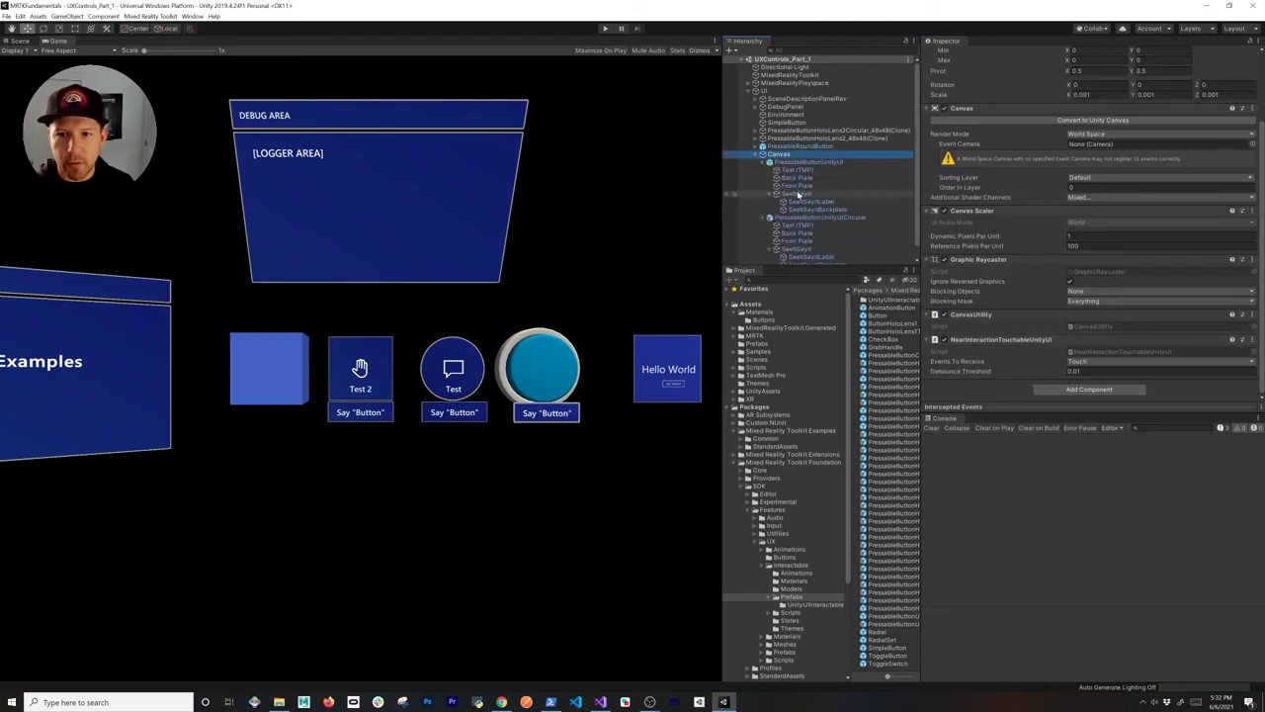
{"action": "left_click", "coordinate": [809, 162]}
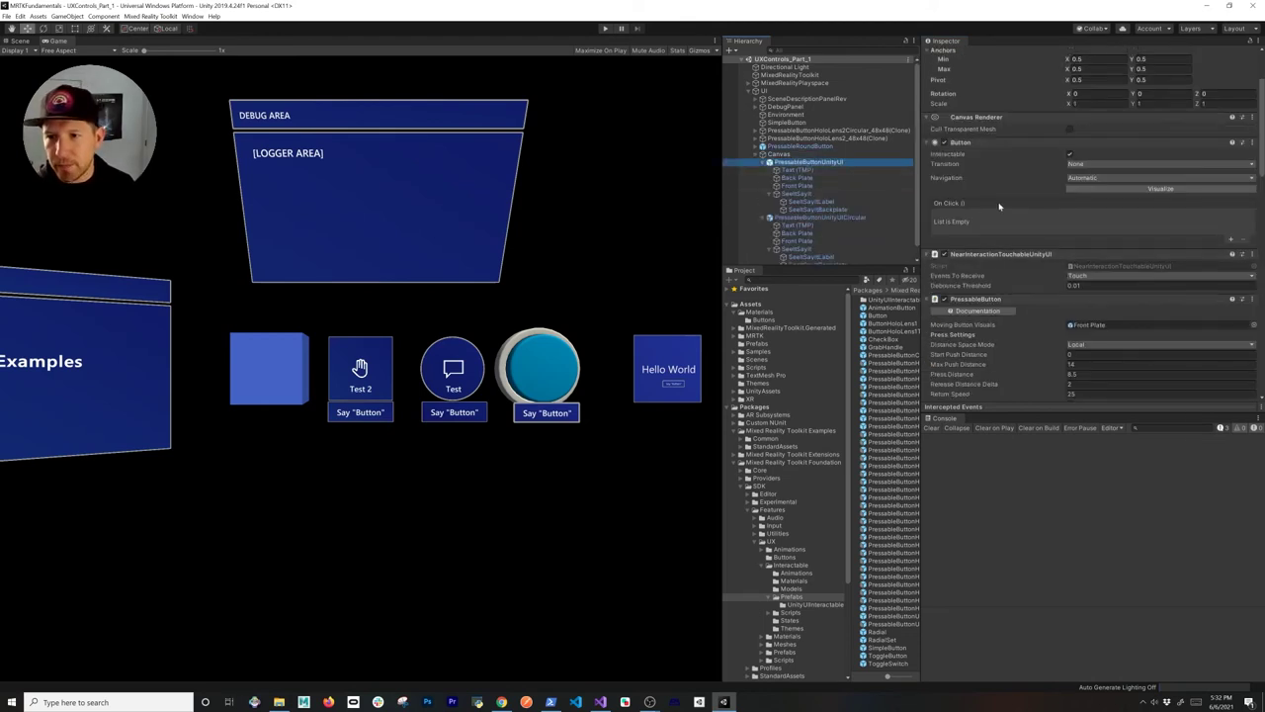
{"action": "scroll", "coordinate": [1230, 250], "scroll_direction": "down", "scroll_amount": 5}
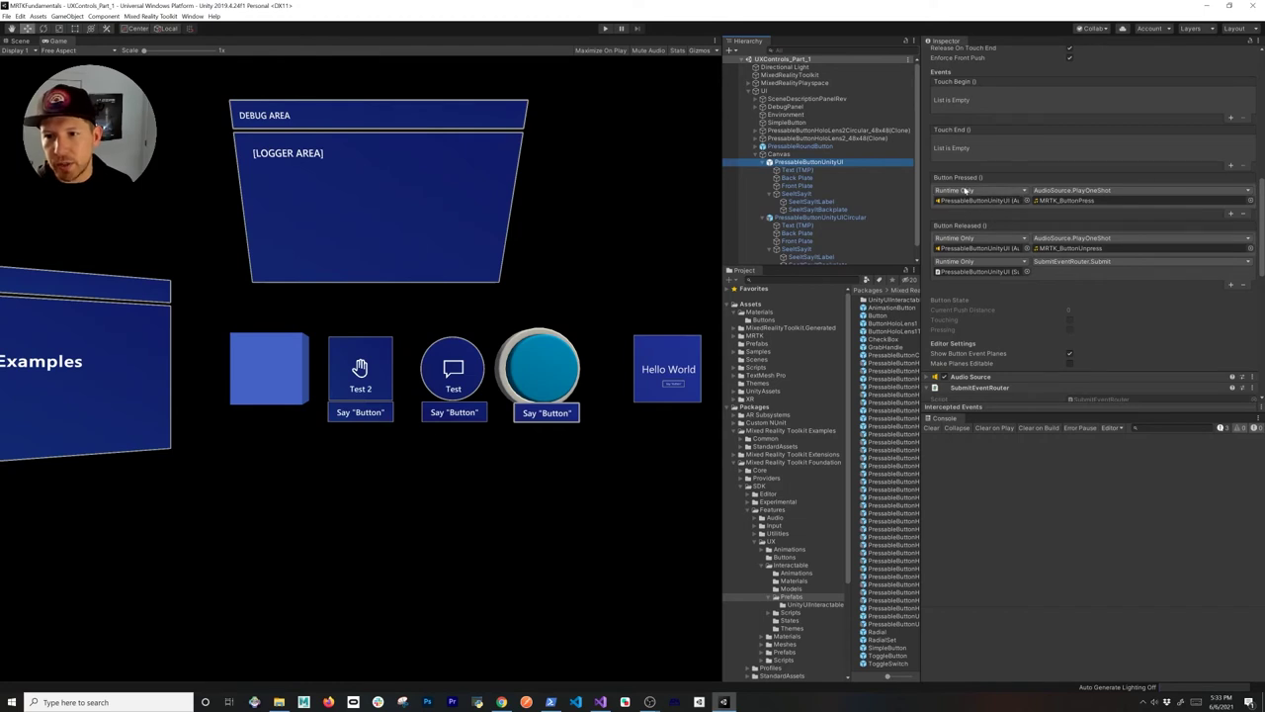
{"action": "left_click", "coordinate": [1231, 213]}
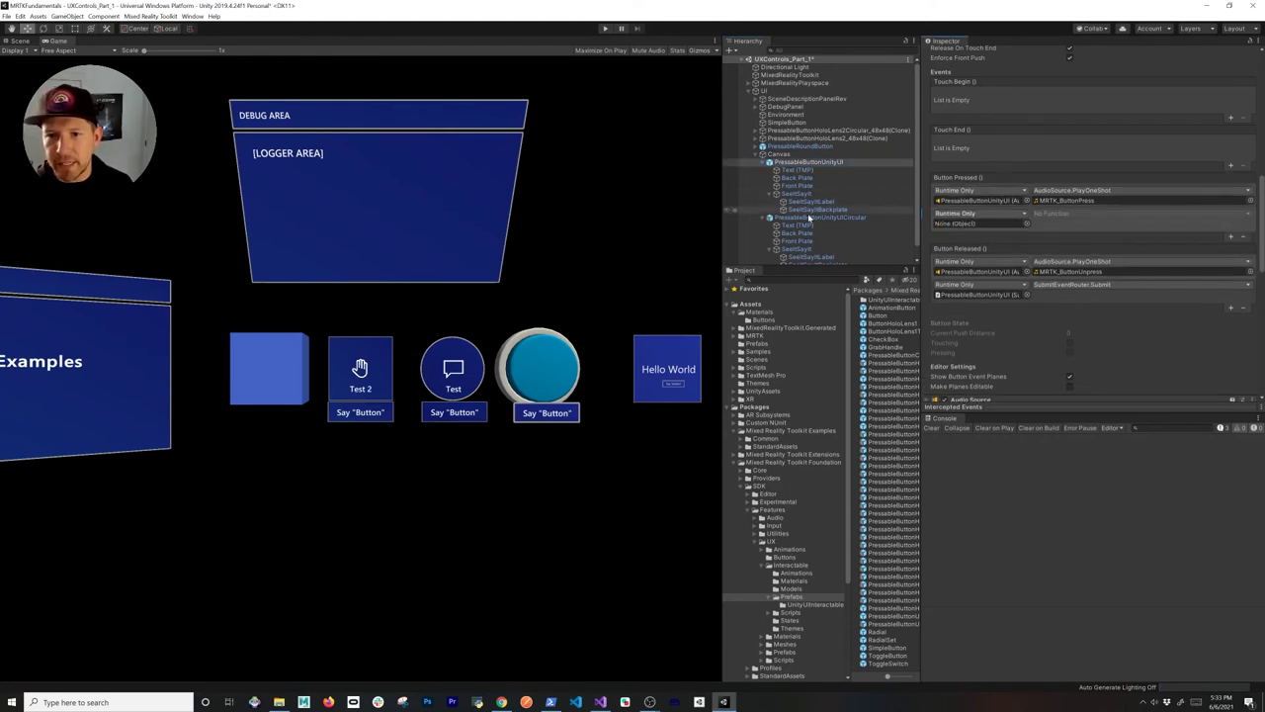
Step: Add an OnPress receiver entry to both canvas buttons that calls LogInfo on Logger with the message "On Press on UI Button"
{"action": "left_click", "coordinate": [763, 218]}
{"action": "left_click", "coordinate": [763, 162]}
{"action": "left_click", "coordinate": [806, 162]}
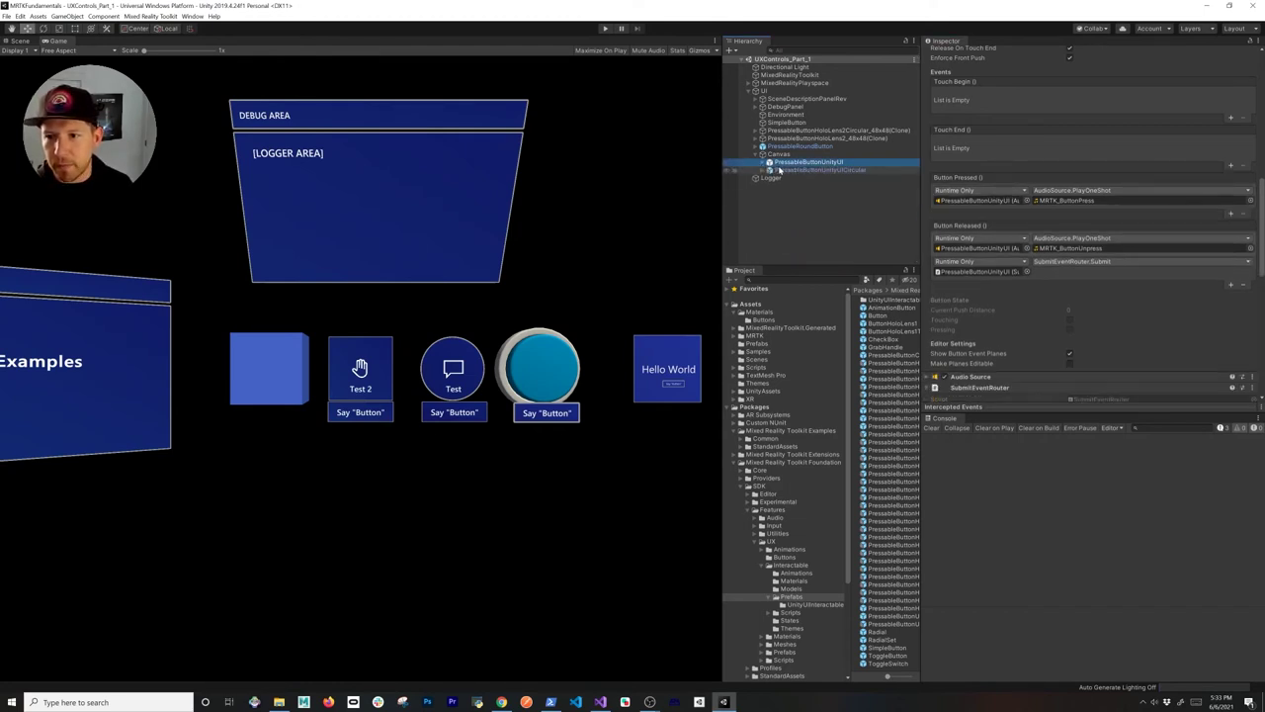
{"action": "left_click", "coordinate": [787, 170], "text": "ctrl"}
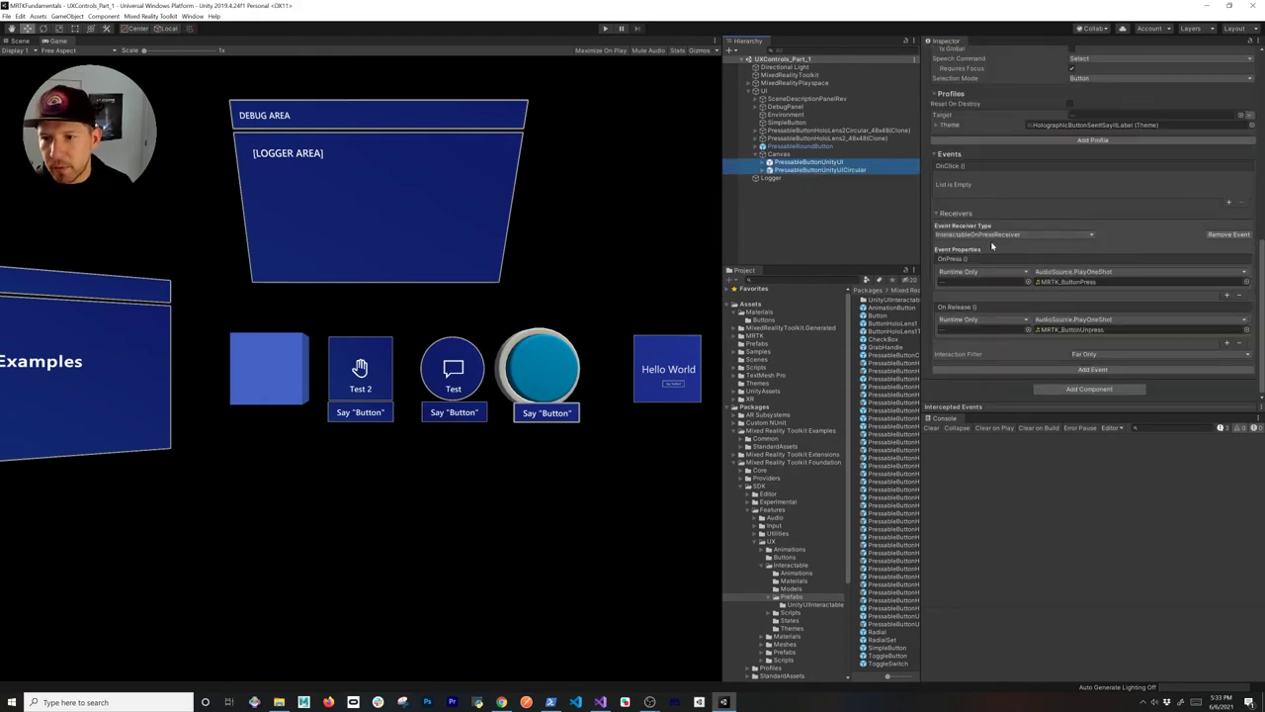
{"action": "left_click", "coordinate": [1227, 296]}
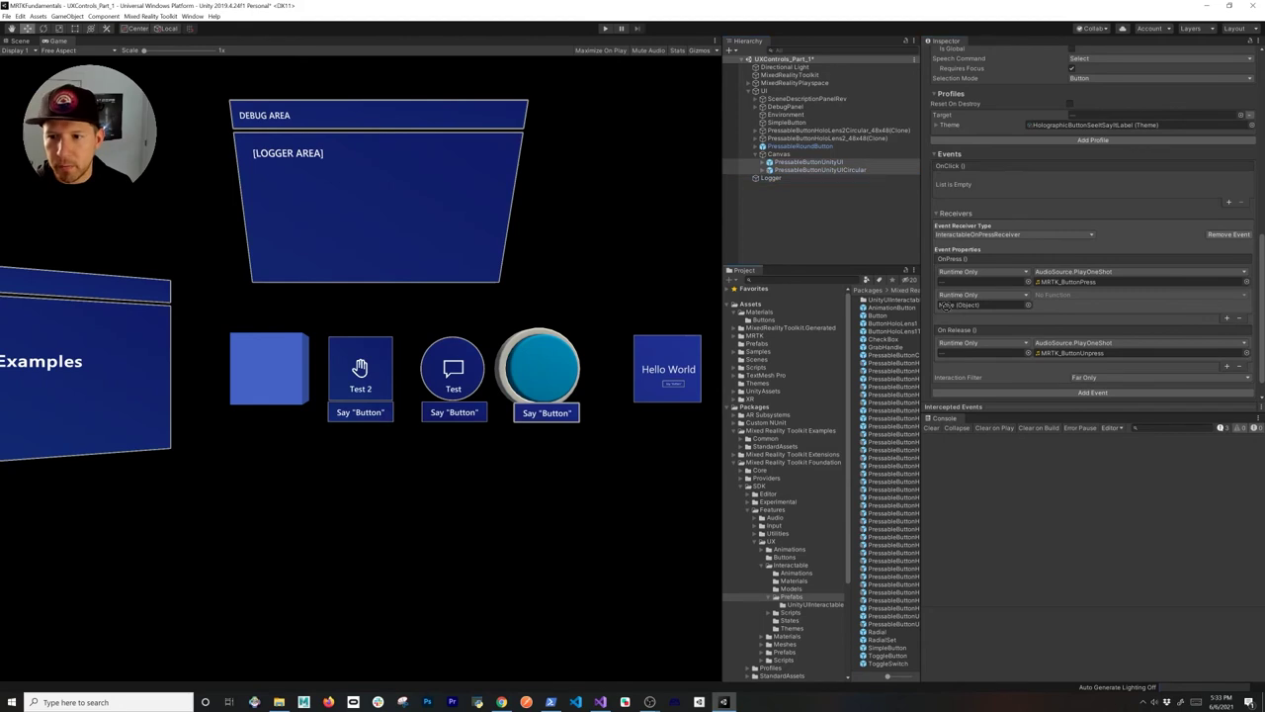
{"action": "left_click_drag", "start_coordinate": [978, 305], "coordinate": [979, 305]}
{"action": "left_click", "coordinate": [1068, 295]}
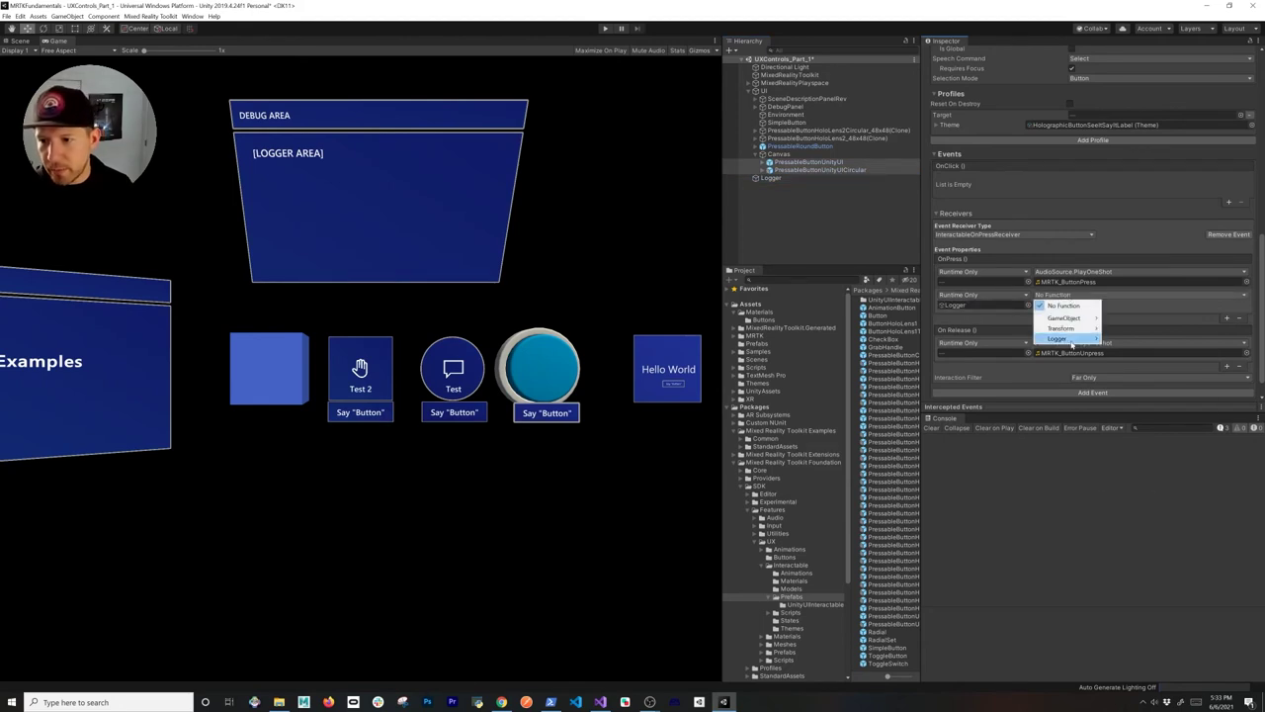
{"action": "mouse_move", "coordinate": [1060, 338]}
{"action": "left_click", "coordinate": [1134, 430]}
{"action": "left_click", "coordinate": [1107, 305]}
{"action": "type", "text": "On Press on UI Button"}
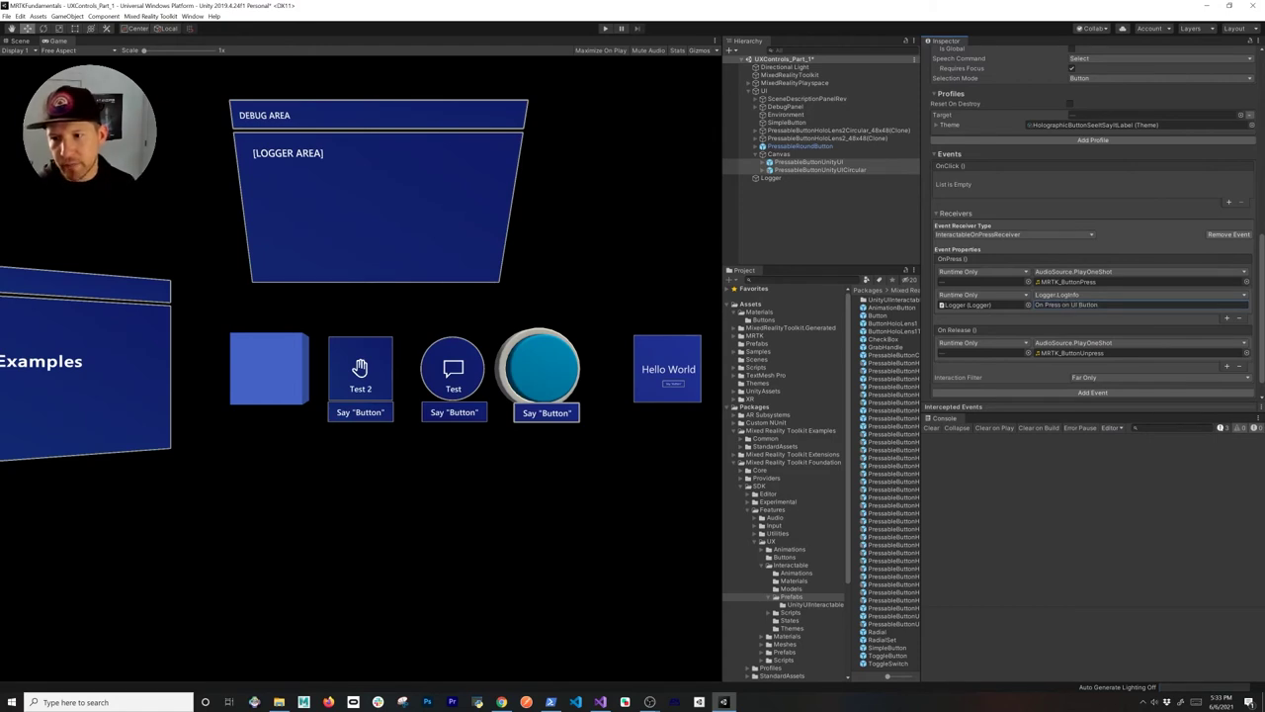
Step: Add a second event receiver to both canvas buttons and set its type to InteractableOnTouchReceiver
{"action": "left_click", "coordinate": [838, 163]}
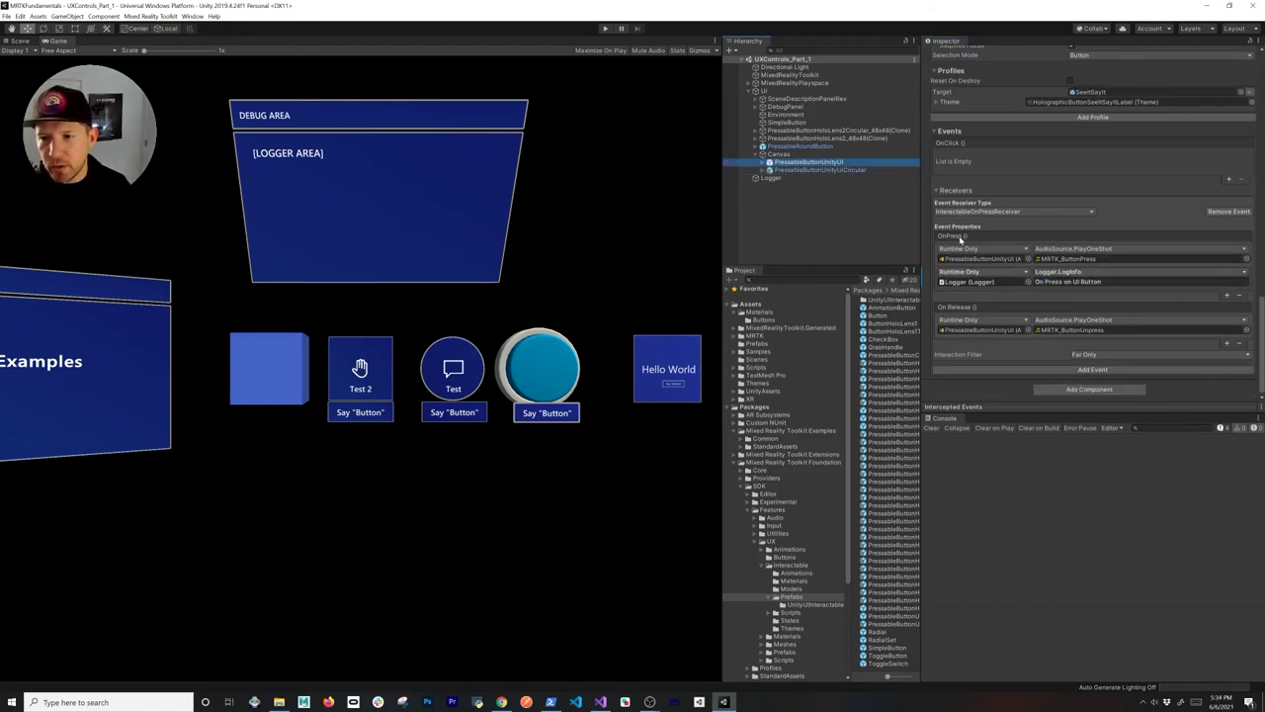
{"action": "left_click", "coordinate": [815, 170], "text": "ctrl"}
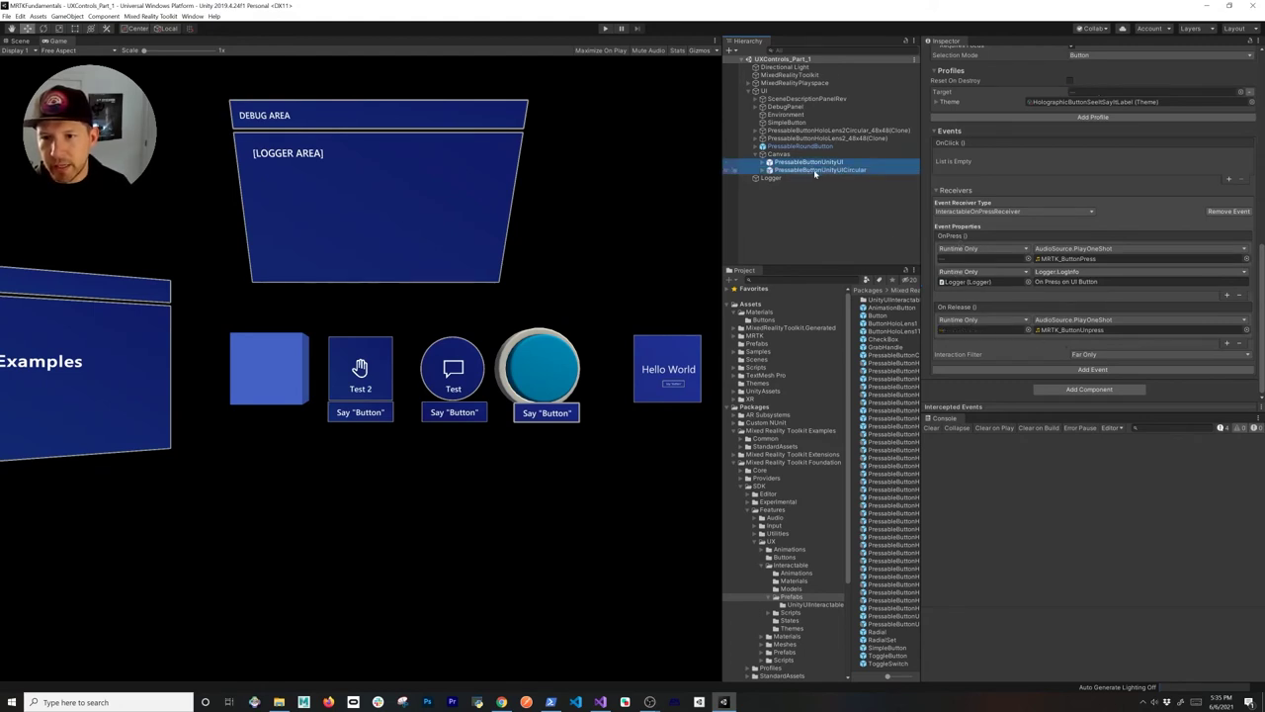
{"action": "left_click", "coordinate": [1004, 374]}
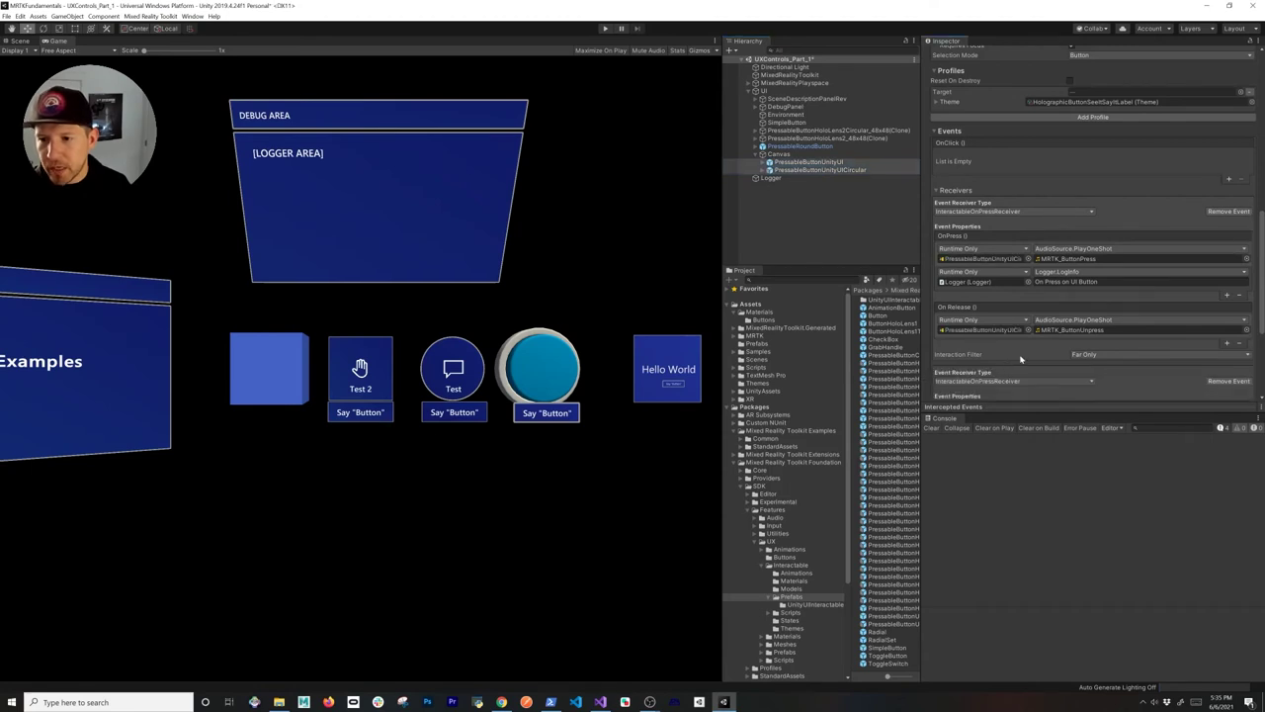
{"action": "scroll", "coordinate": [1024, 355], "scroll_direction": "down", "scroll_amount": 5}
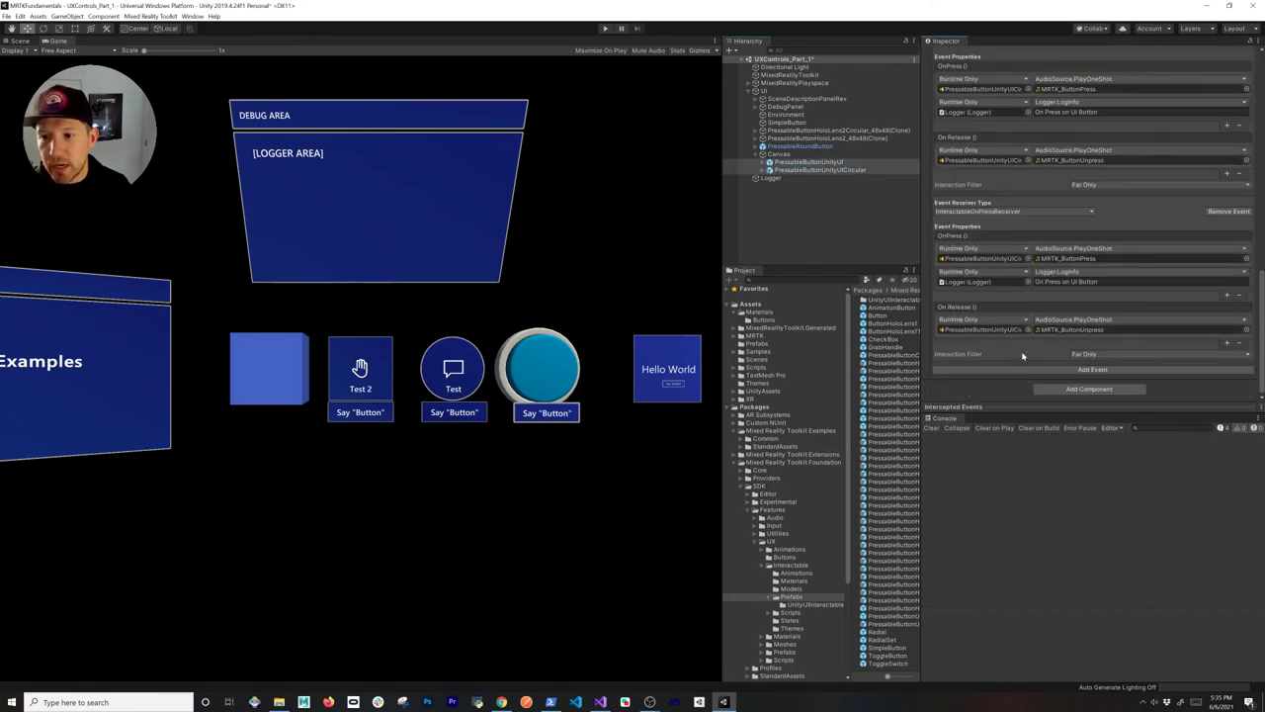
{"action": "left_click", "coordinate": [991, 214]}
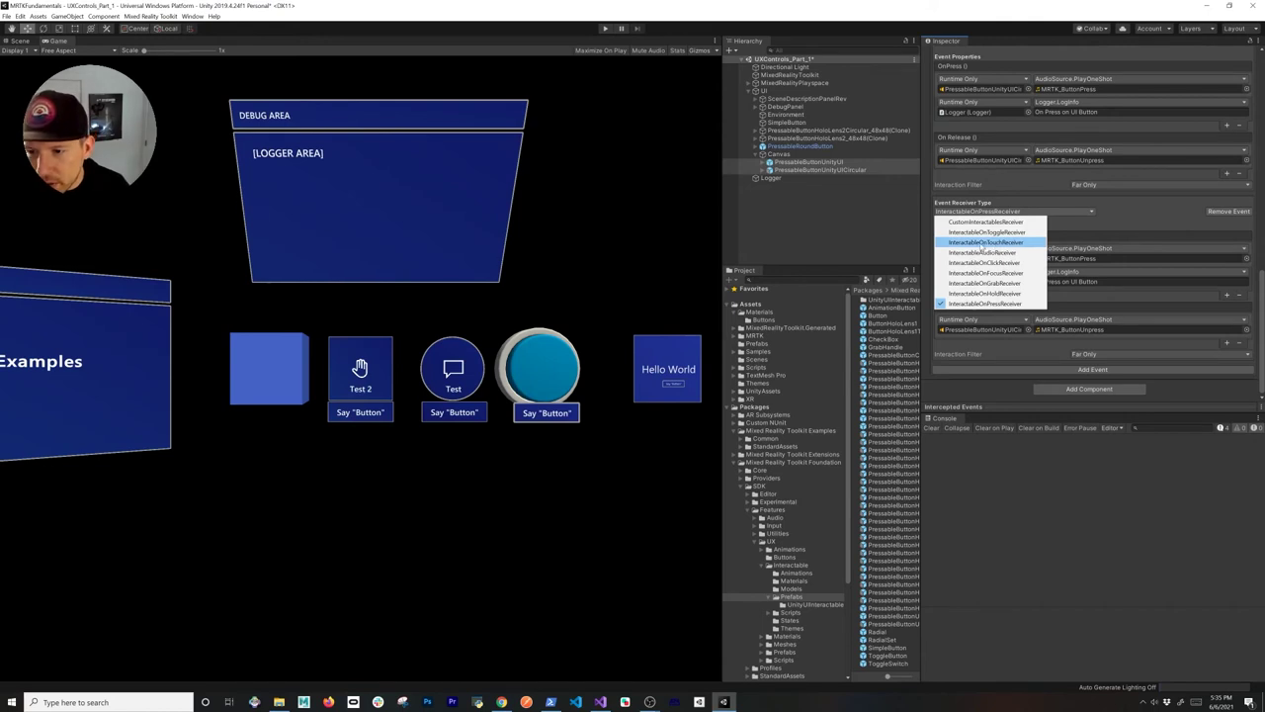
{"action": "left_click", "coordinate": [978, 242]}
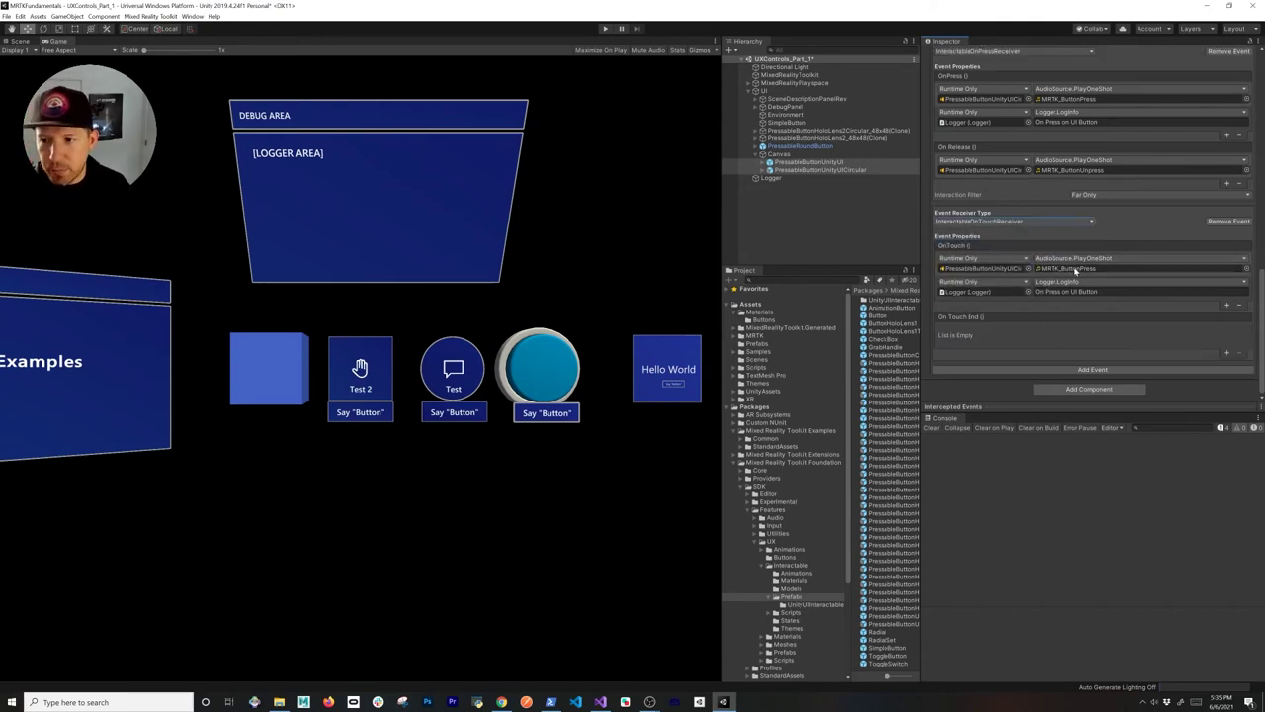
Step: Change the OnTouch log message of both canvas buttons to "On Touch on UI Button" and save the scene
{"action": "left_click", "coordinate": [1066, 292]}
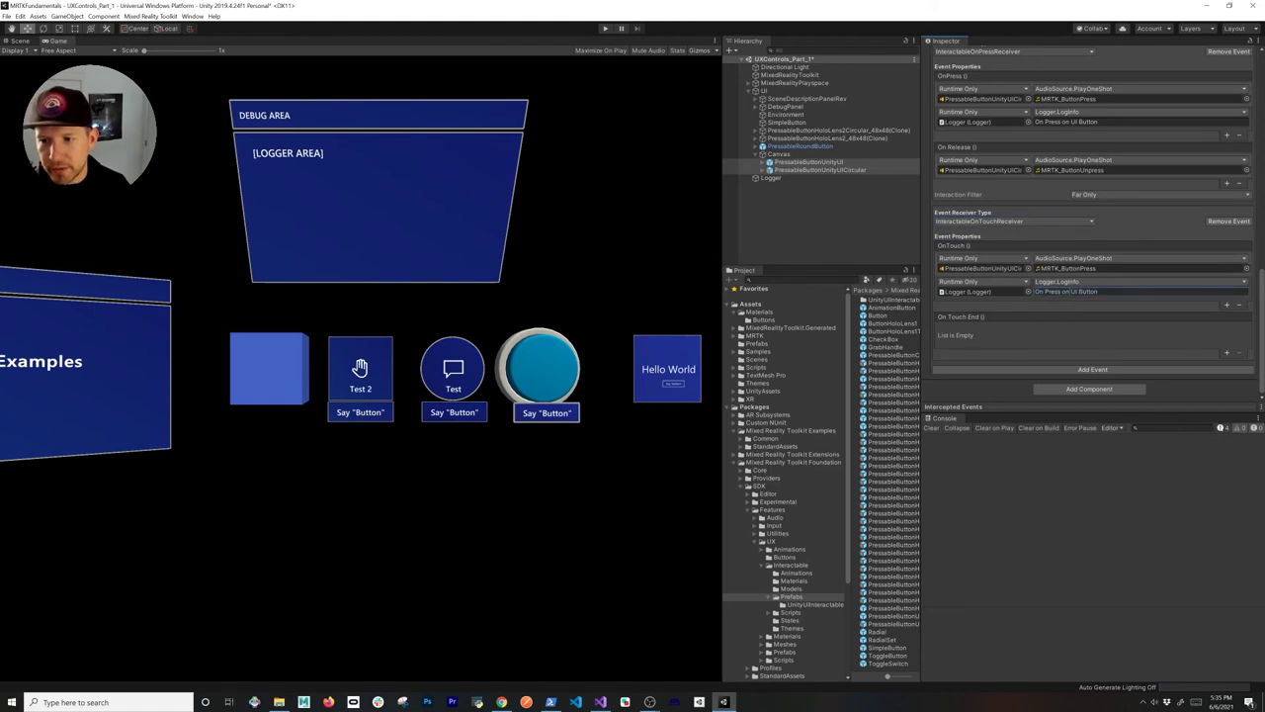
{"action": "double_click", "coordinate": [1049, 292]}
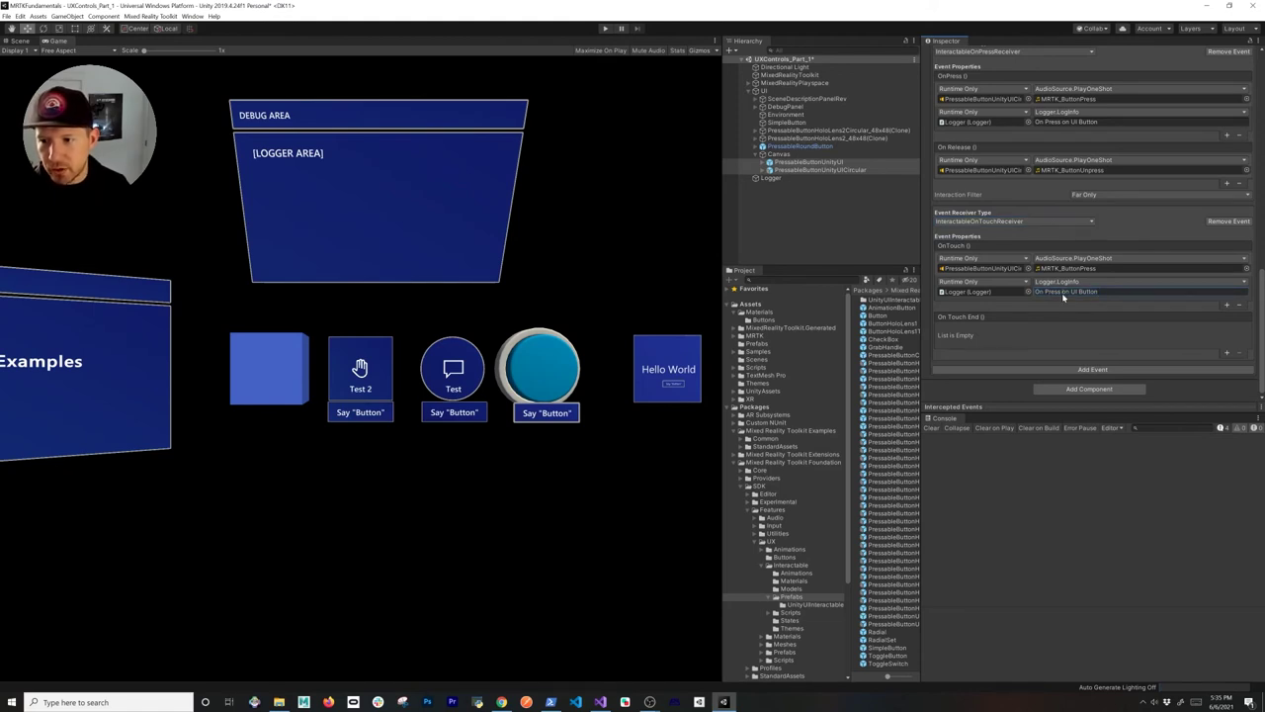
{"action": "type", "text": "Touch"}
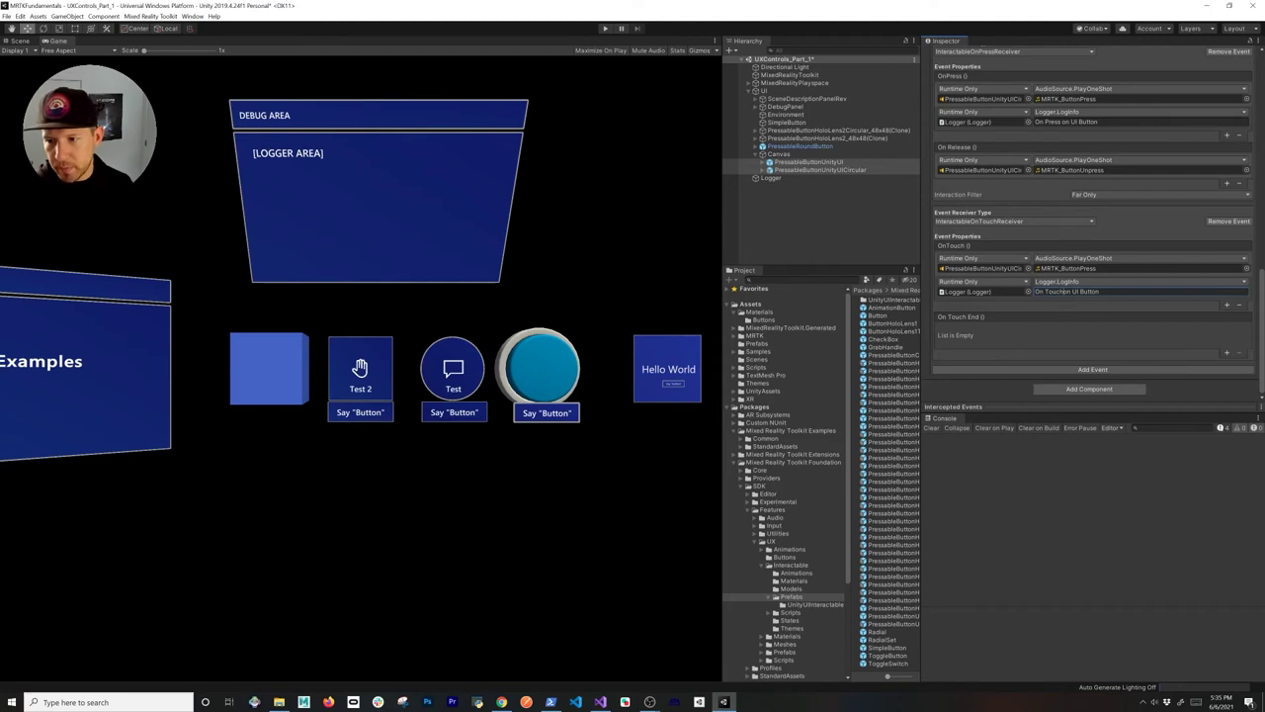
{"action": "key", "text": "ctrl+s"}
Step: Run the scene, touch and far-press the Hello World buttons with the simulated hand to check the logging, and stop play mode
{"action": "left_click", "coordinate": [854, 169]}
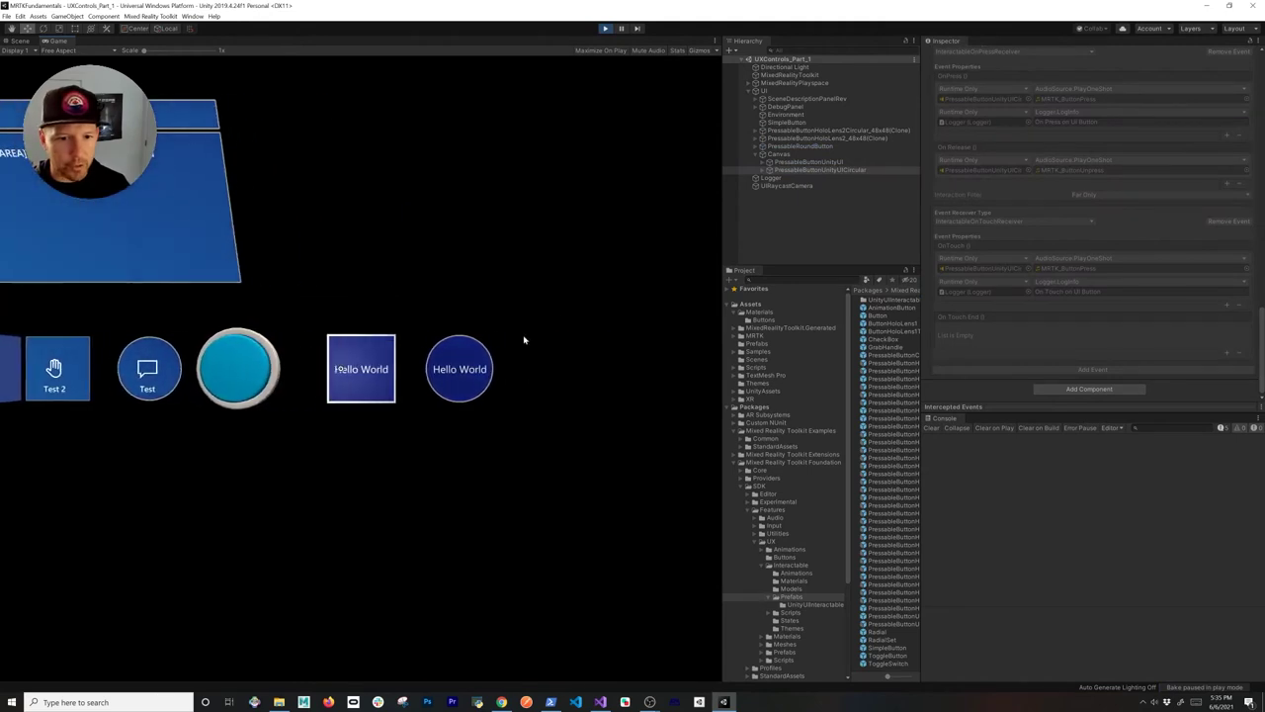
{"action": "scroll", "coordinate": [283, 195], "scroll_direction": "up", "scroll_amount": 2}
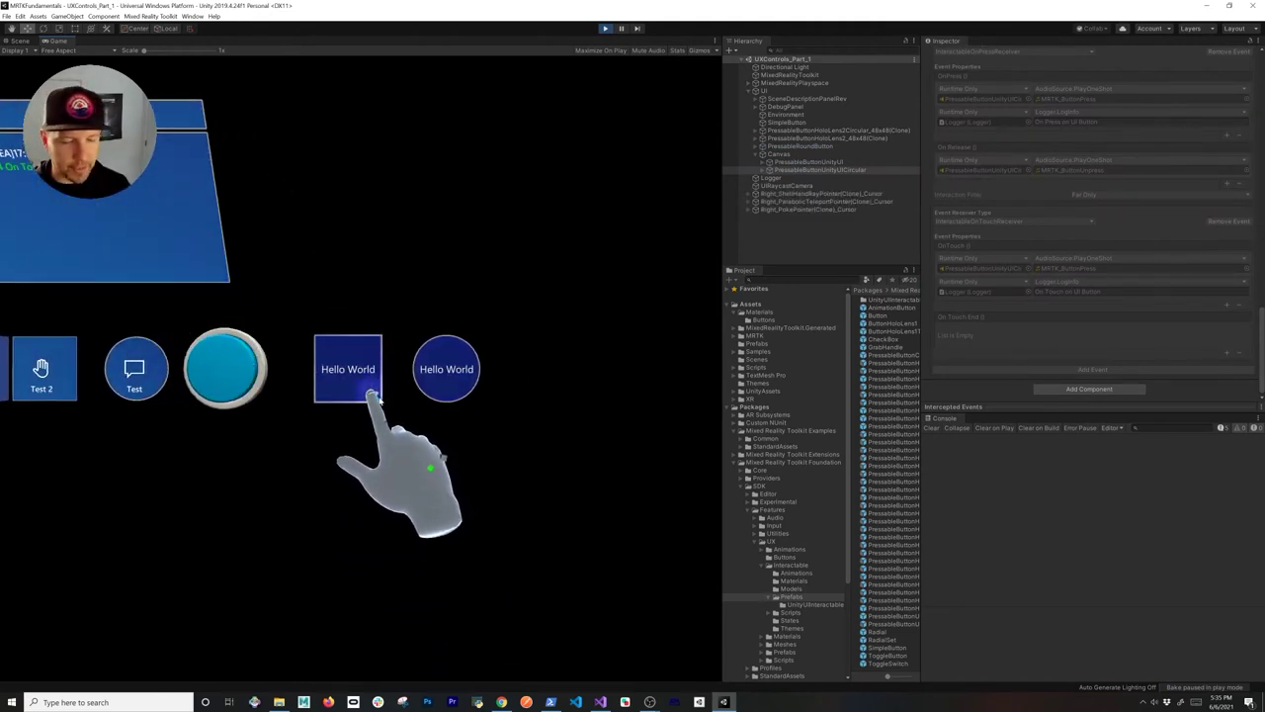
{"action": "key", "text": "a"}
{"action": "scroll", "coordinate": [486, 387], "scroll_direction": "up", "scroll_amount": 1}
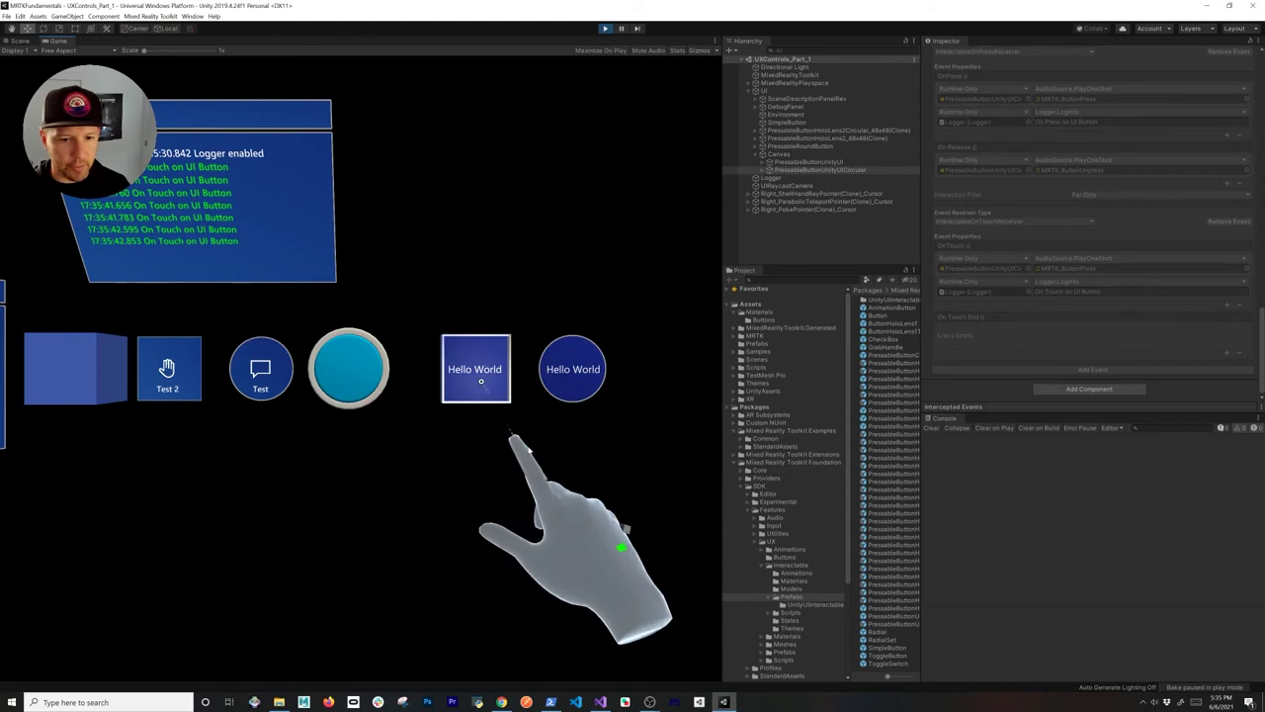
{"action": "left_click", "coordinate": [474, 368]}
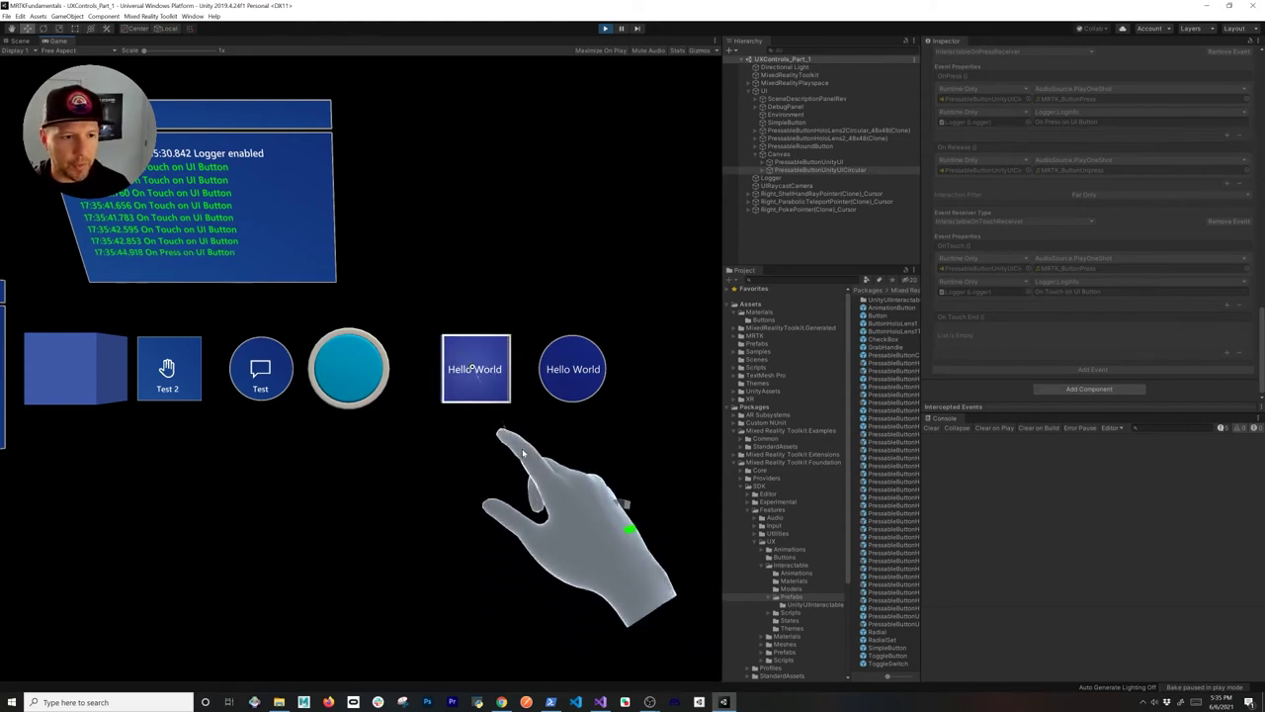
{"action": "left_click", "coordinate": [474, 368]}
{"action": "left_click", "coordinate": [474, 367]}
{"action": "left_click", "coordinate": [563, 374]}
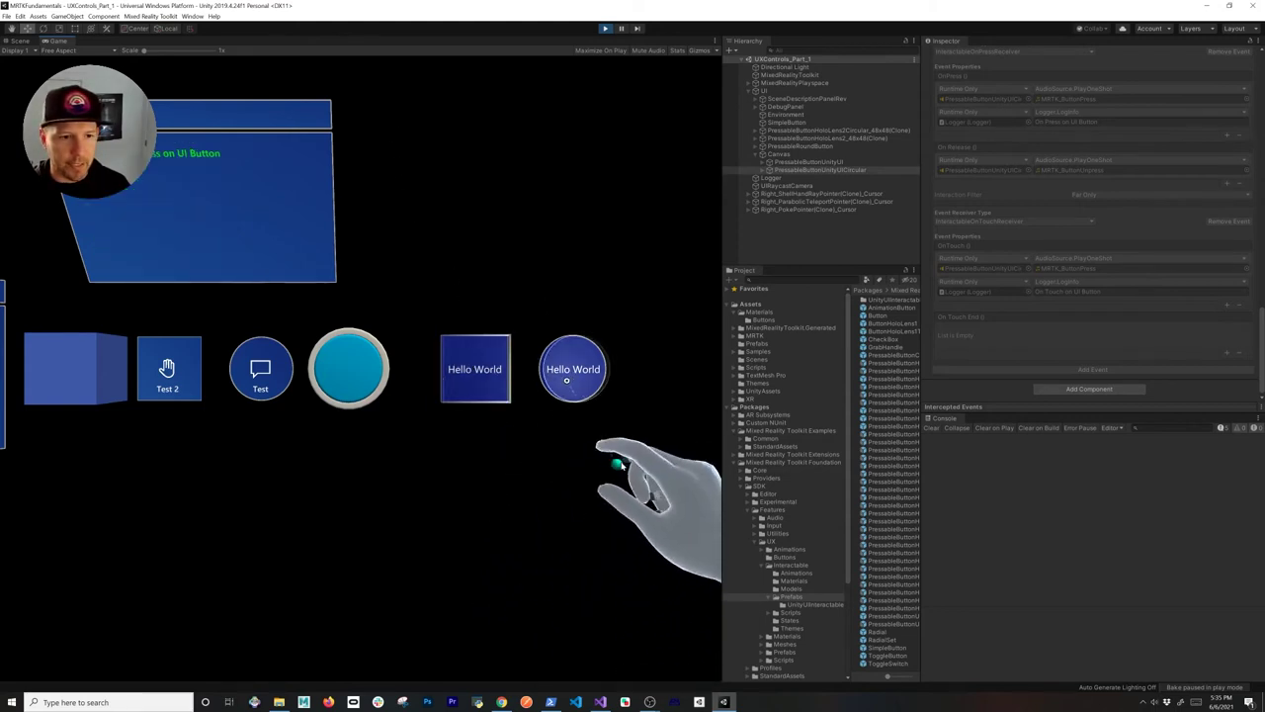
{"action": "key", "text": "ctrl+p"}
{"action": "left_click", "coordinate": [767, 91]}
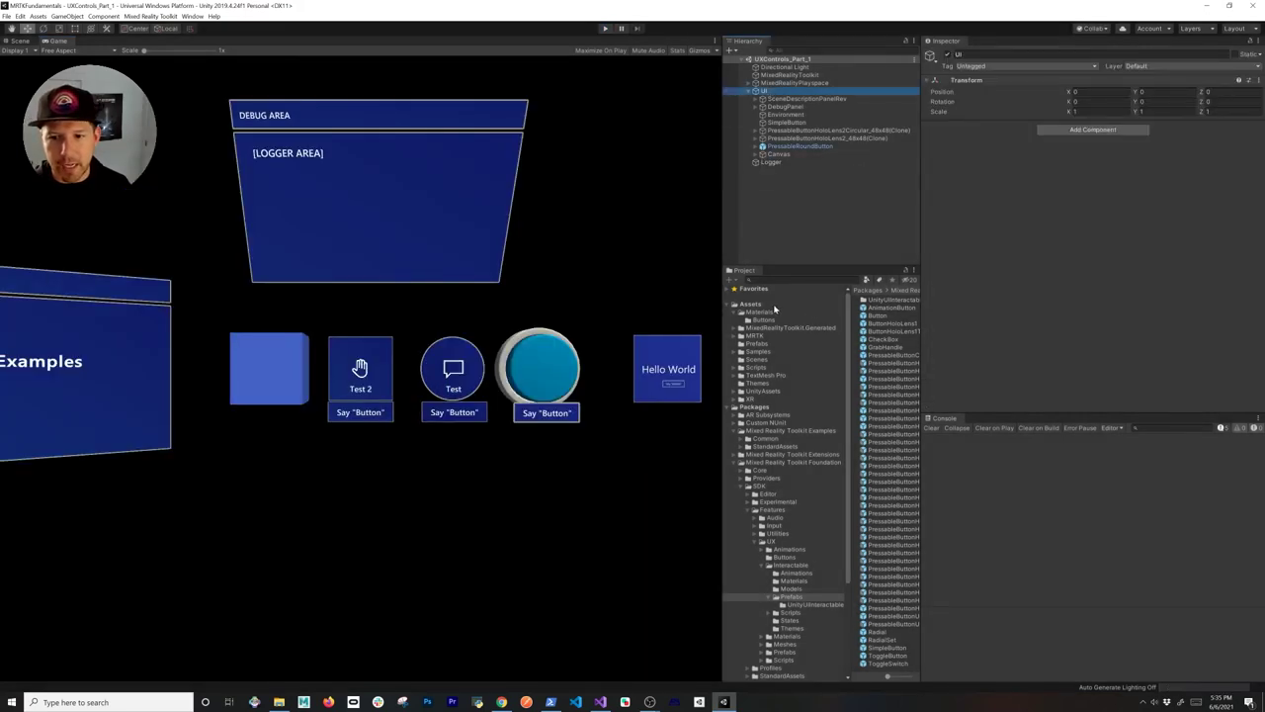
Step: Widen the project browser and add the CoffeeCup prefab from the Mixed Reality Toolkit Examples Common Prefabs folder under the UI object
{"action": "left_click_drag", "start_coordinate": [720, 314], "coordinate": [558, 318]}
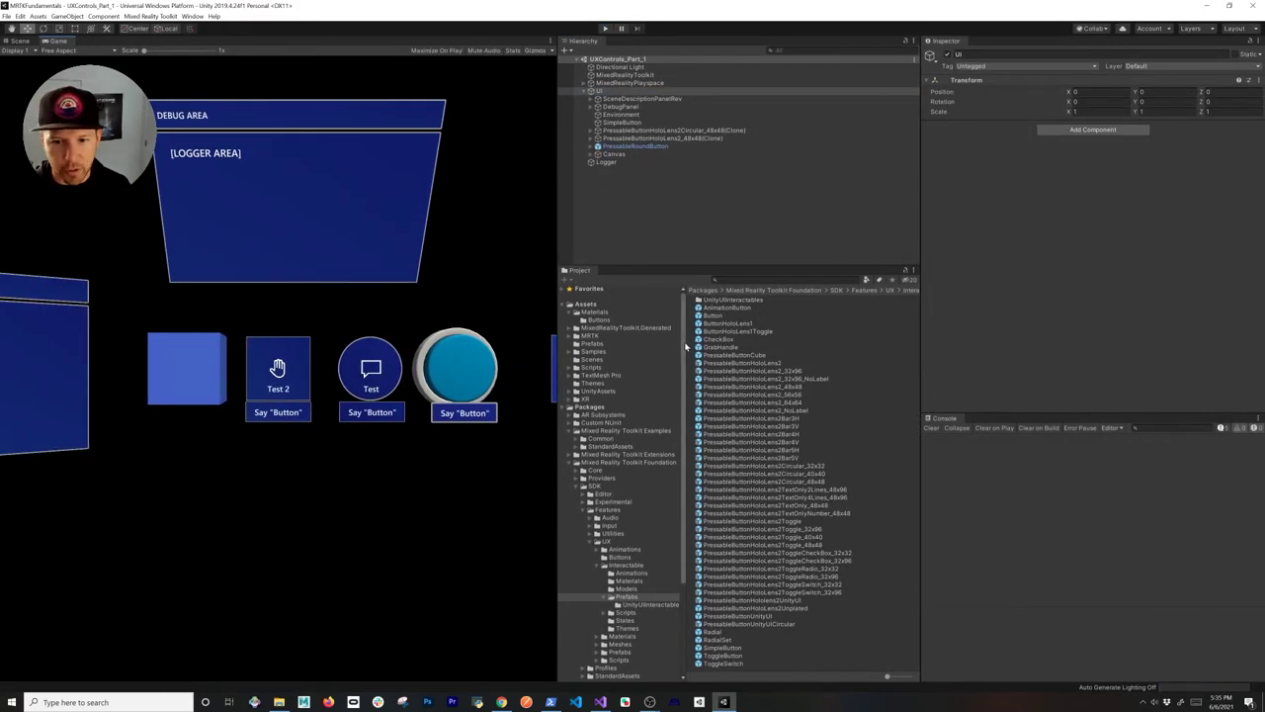
{"action": "left_click_drag", "start_coordinate": [684, 342], "coordinate": [748, 344]}
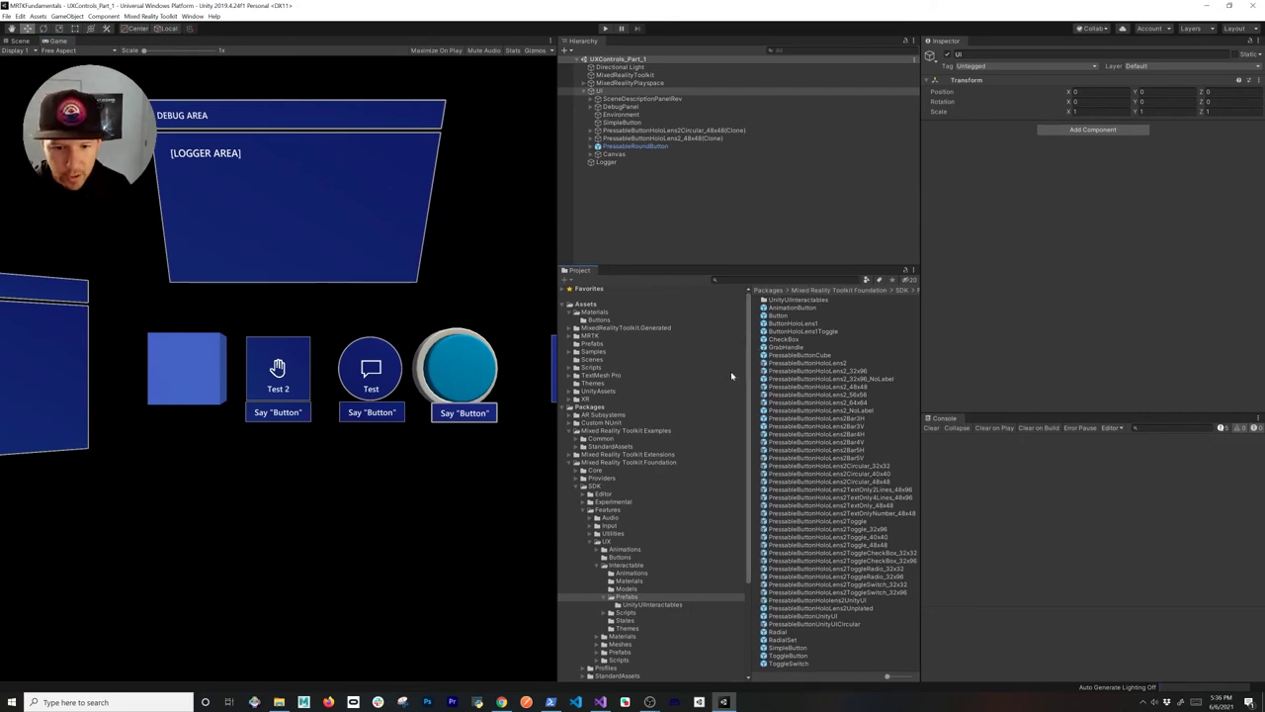
{"action": "left_click", "coordinate": [600, 440]}
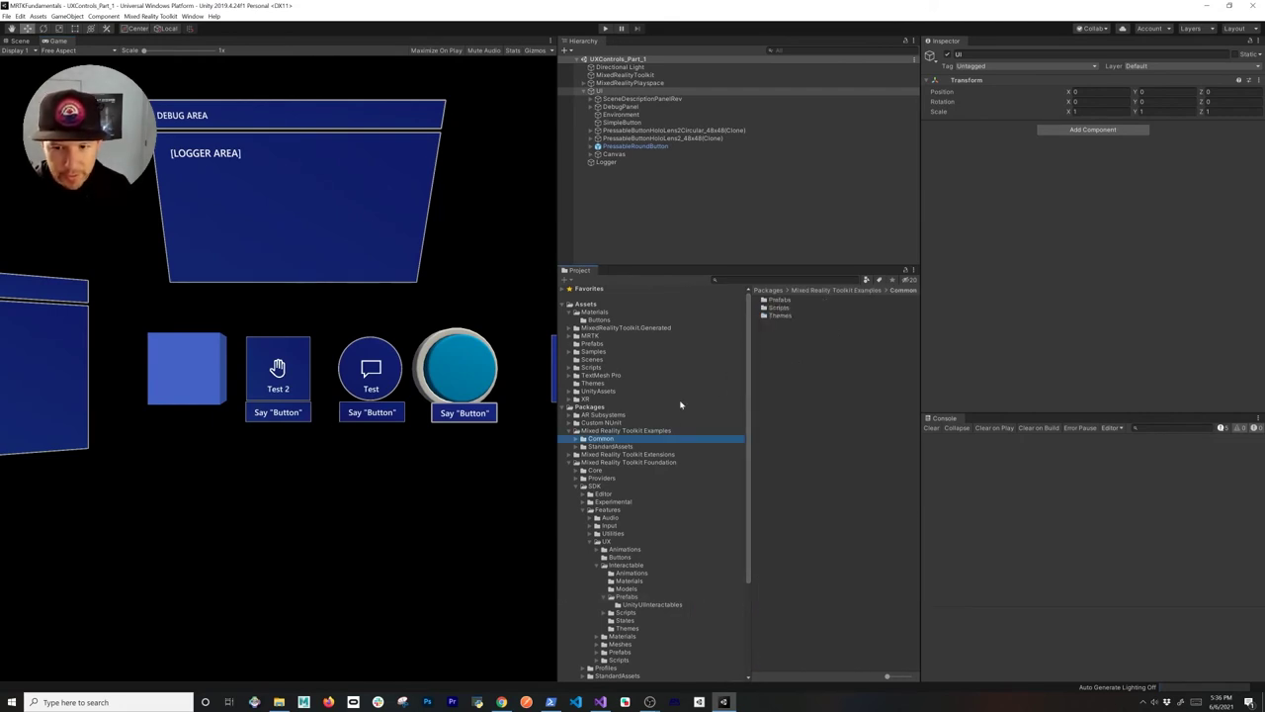
{"action": "double_click", "coordinate": [779, 302]}
{"action": "left_click_drag", "start_coordinate": [794, 310], "coordinate": [627, 163]}
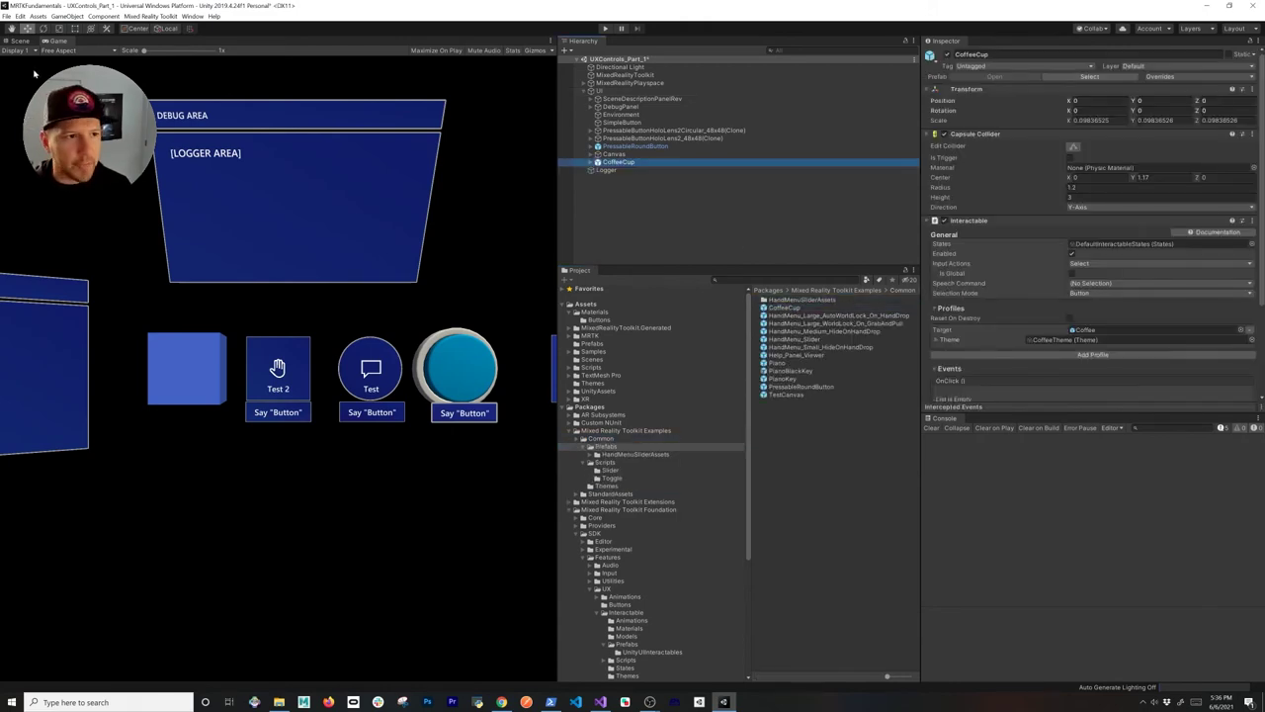
Step: Move the coffee cup in the scene beyond the canvas buttons, to an X position of about 0.76
{"action": "left_click", "coordinate": [28, 42]}
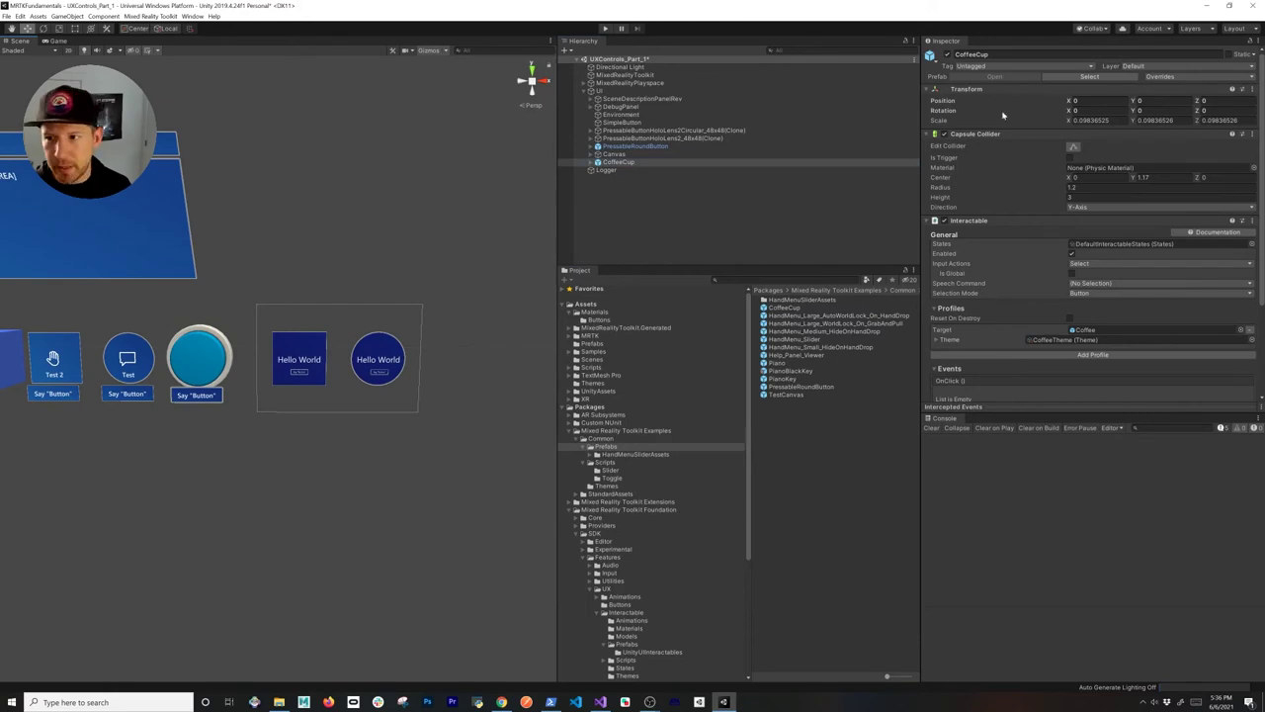
{"action": "left_click", "coordinate": [1114, 121]}
{"action": "scroll", "coordinate": [396, 303], "scroll_direction": "down", "scroll_amount": 5}
{"action": "scroll", "coordinate": [325, 353], "scroll_direction": "up", "scroll_amount": 3}
{"action": "left_click_drag", "start_coordinate": [211, 368], "coordinate": [407, 366]}
Step: Set the coffee cup's scale to 0.07 on the X, Y and Z axes
{"action": "left_click", "coordinate": [1091, 119]}
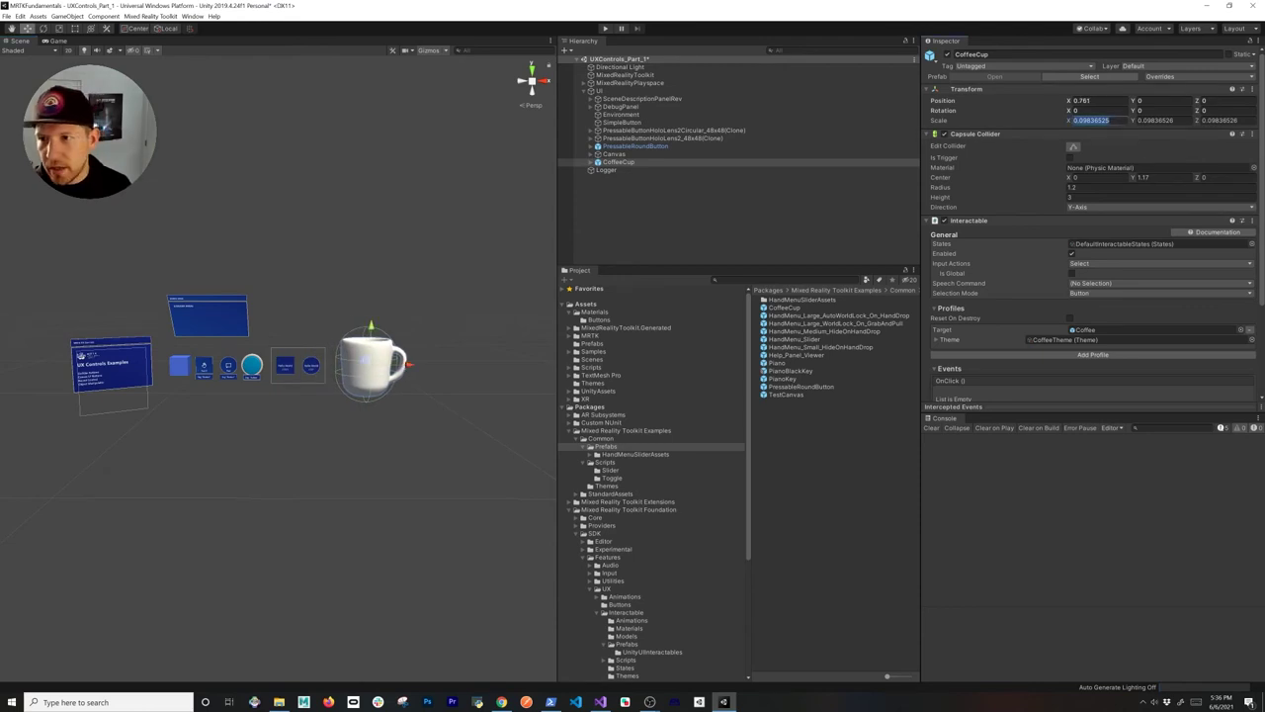
{"action": "left_click", "coordinate": [1092, 120]}
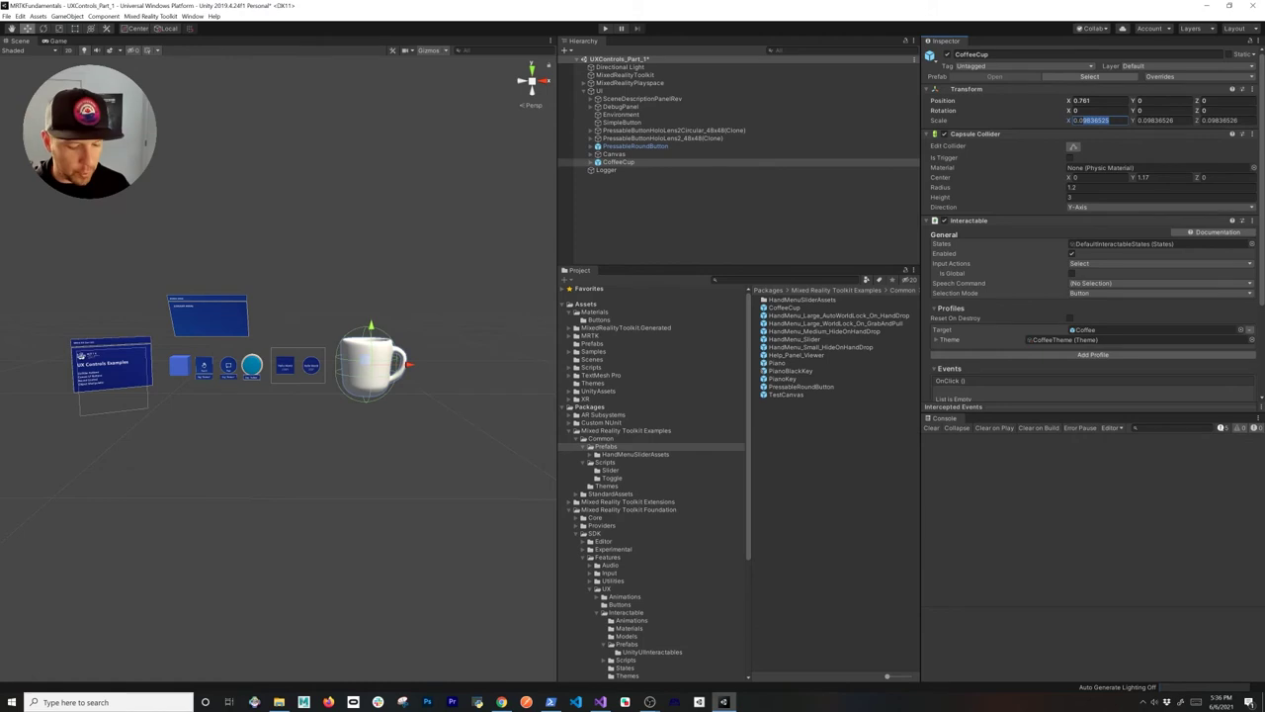
{"action": "type", "text": "0.08"}
{"action": "key", "text": "BackSpace"}
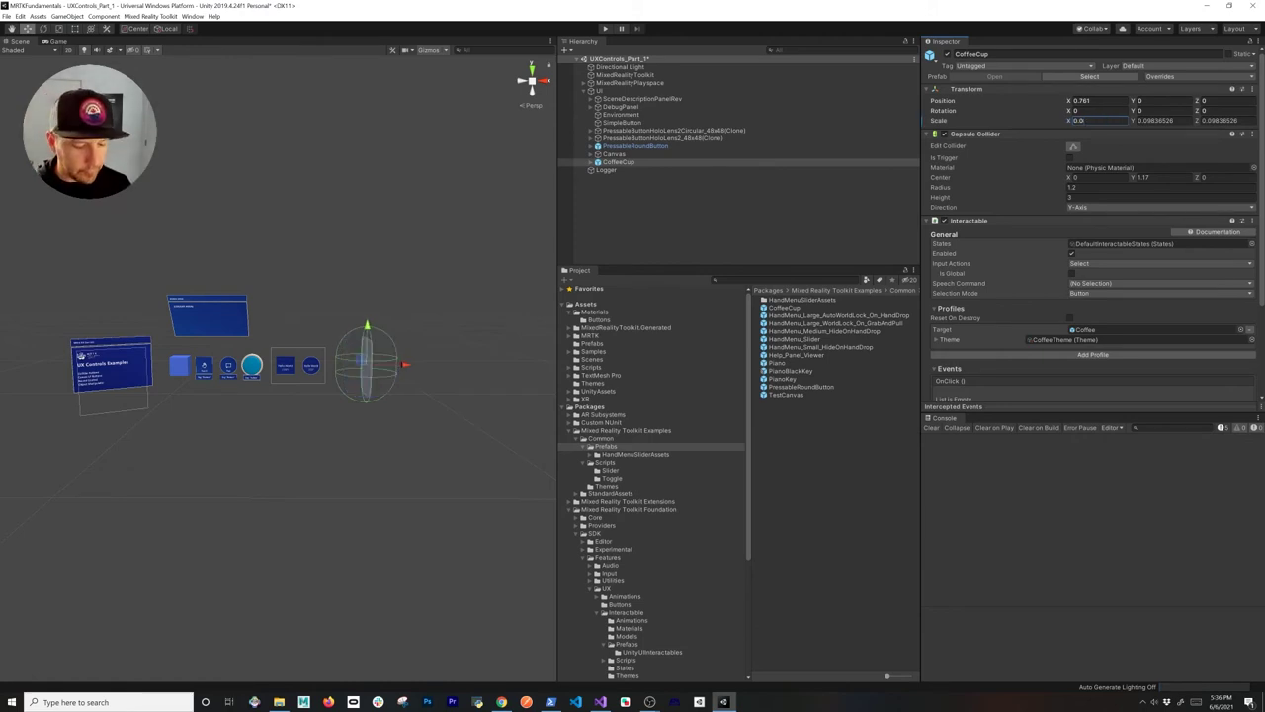
{"action": "type", "text": "7"}
{"action": "key", "text": "Tab"}
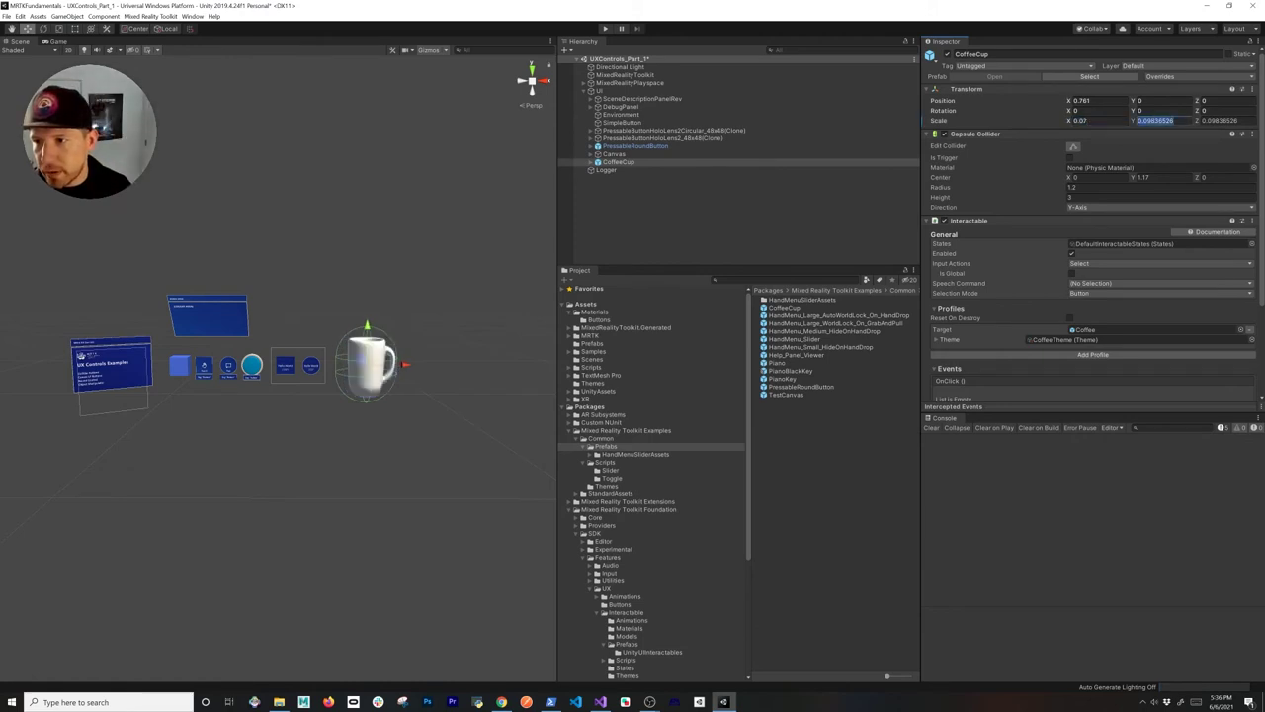
{"action": "type", "text": "0.07"}
{"action": "key", "text": "Tab"}
{"action": "type", "text": "0.07"}
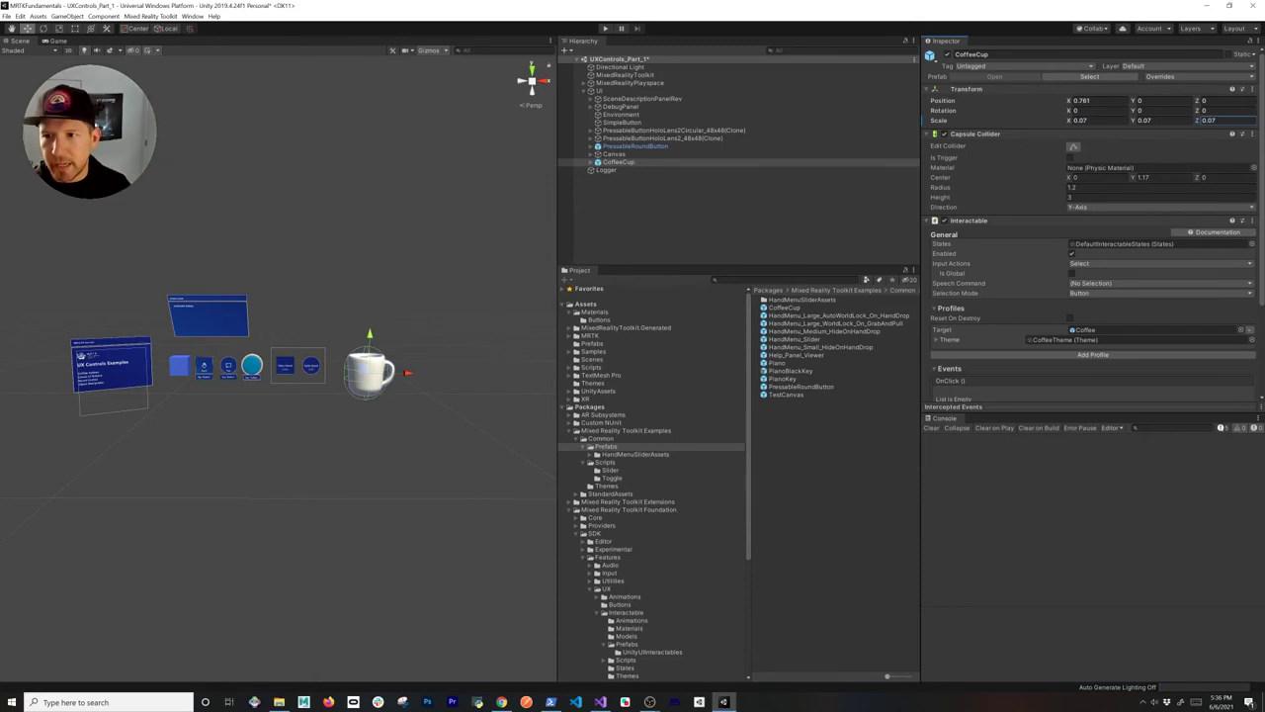
Step: Remove the NearInteractionTouchableVolume and Interactable components from CoffeeCup and unpack its prefab
{"action": "left_click", "coordinate": [1011, 220]}
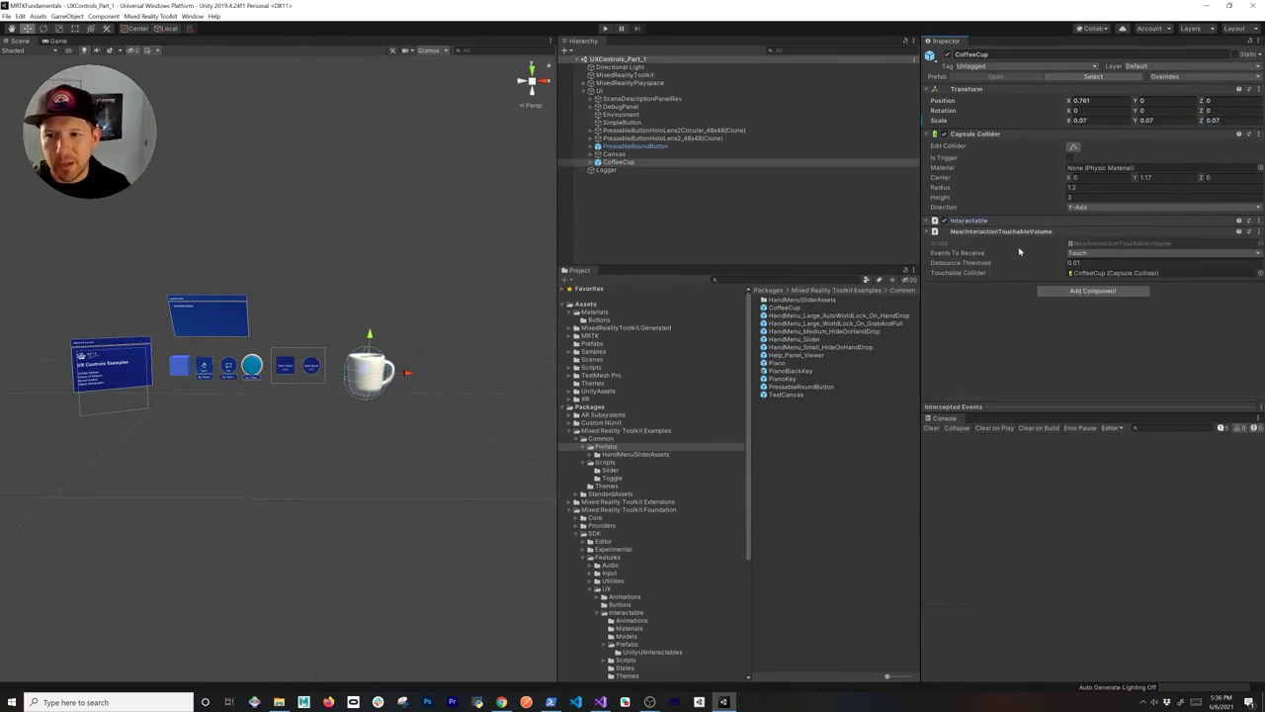
{"action": "left_click", "coordinate": [1257, 230]}
{"action": "left_click", "coordinate": [1204, 274]}
{"action": "left_click", "coordinate": [1257, 219]}
{"action": "left_click", "coordinate": [1202, 263]}
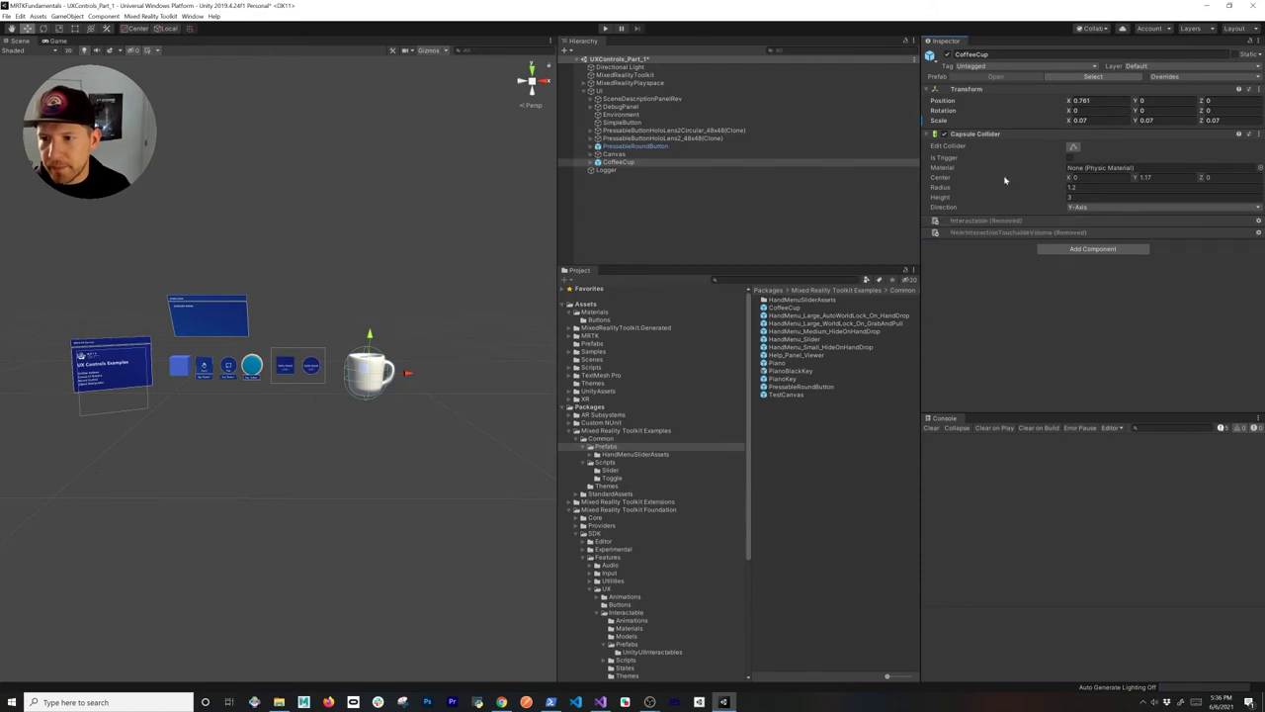
{"action": "right_click", "coordinate": [620, 163]}
{"action": "left_click", "coordinate": [663, 277]}
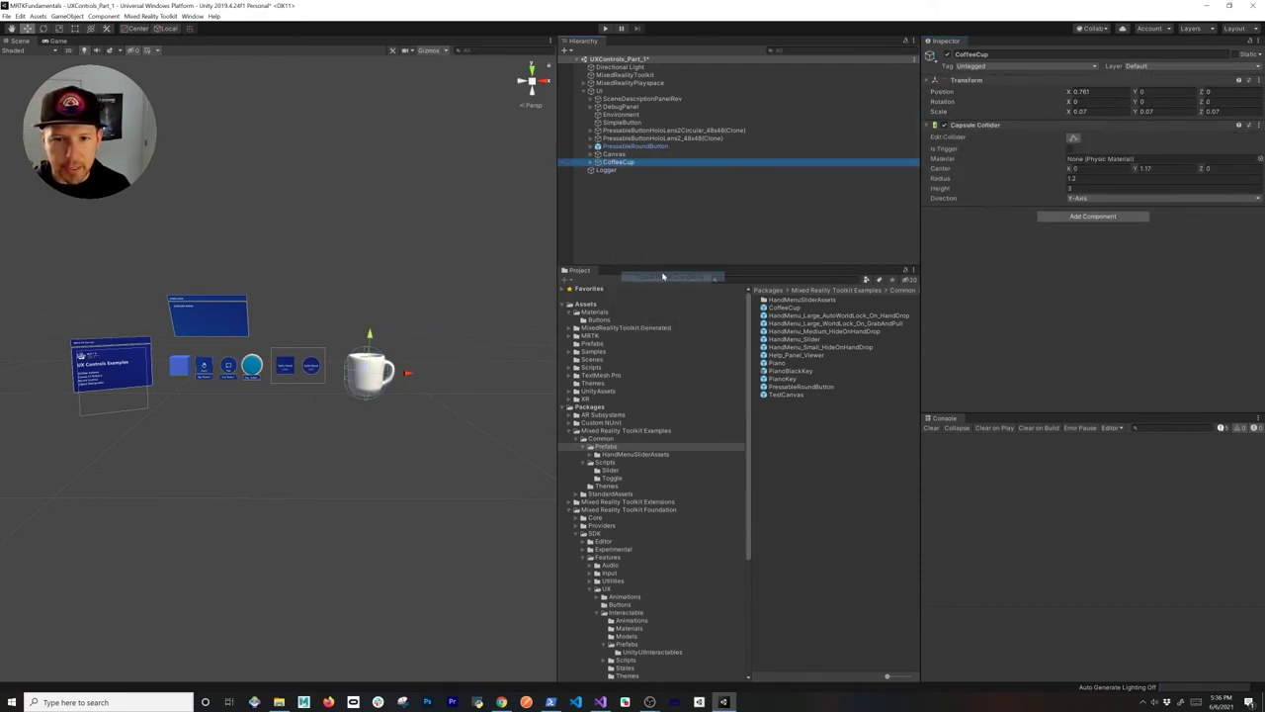
Step: Reposition the coffee cup to about X 0.71 and Y 0.03, and set its Z position to 0.8
{"action": "left_click_drag", "start_coordinate": [403, 374], "coordinate": [371, 396]}
{"action": "key", "text": "f"}
{"action": "left_click", "coordinate": [1218, 91]}
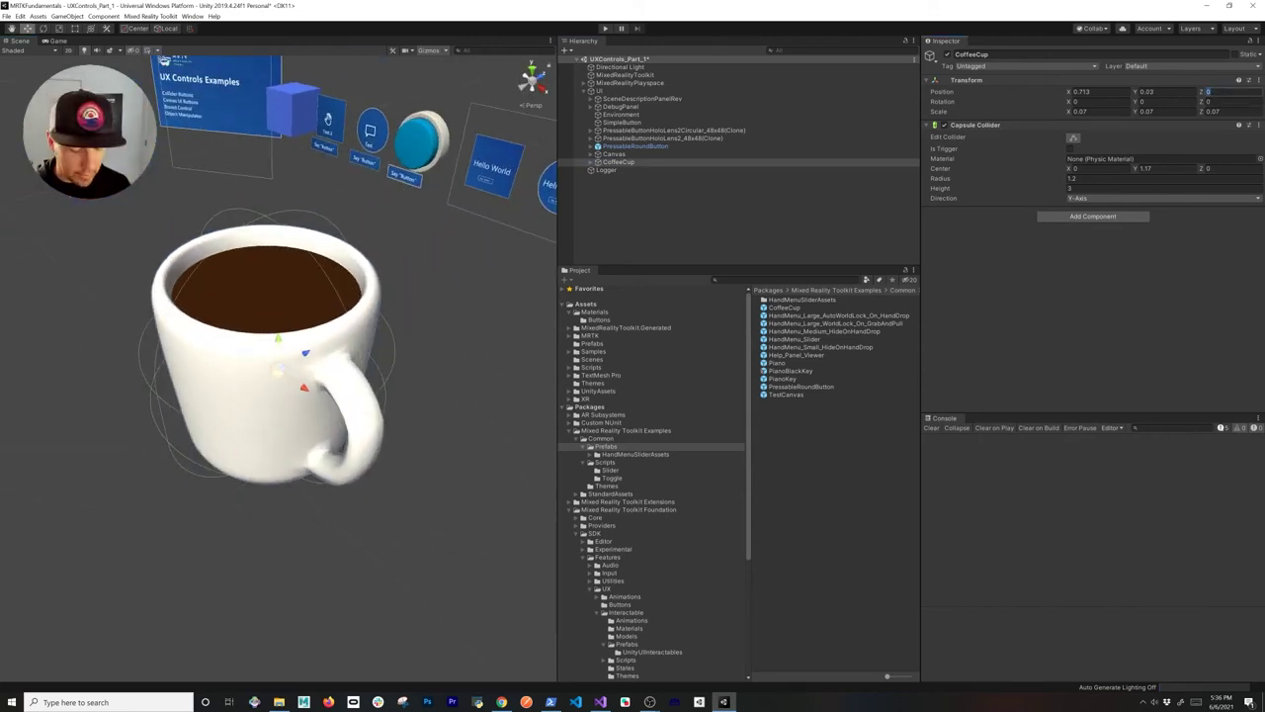
{"action": "type", "text": "0.8"}
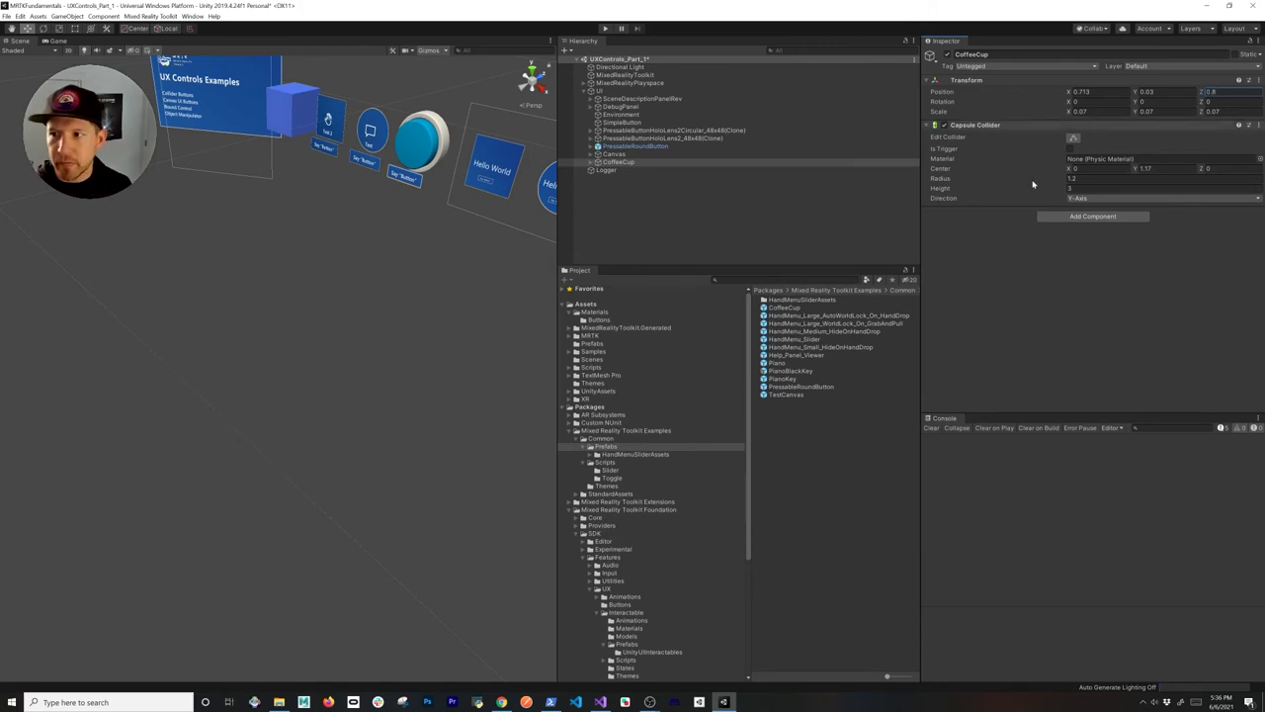
Step: From the top view, move the coffee cup away from the canvas buttons to an X position of about 0.78
{"action": "scroll", "coordinate": [510, 322], "scroll_direction": "down", "scroll_amount": 5}
{"action": "scroll", "coordinate": [462, 319], "scroll_direction": "up", "scroll_amount": 3}
{"action": "left_click", "coordinate": [531, 66]}
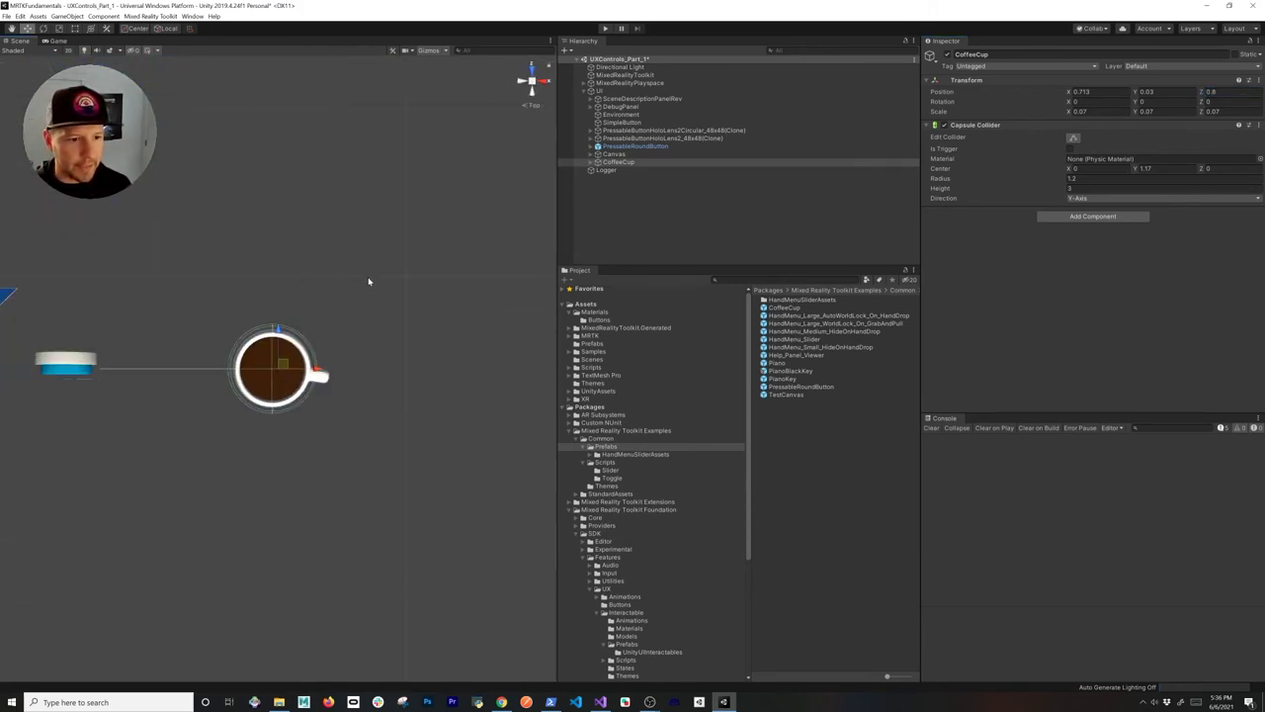
{"action": "scroll", "coordinate": [359, 316], "scroll_direction": "up", "scroll_amount": 3}
{"action": "middle_click_drag", "start_coordinate": [359, 316], "coordinate": [383, 267]}
{"action": "left_click_drag", "start_coordinate": [382, 267], "coordinate": [426, 265]}
{"action": "scroll", "coordinate": [383, 242], "scroll_direction": "up", "scroll_amount": 2}
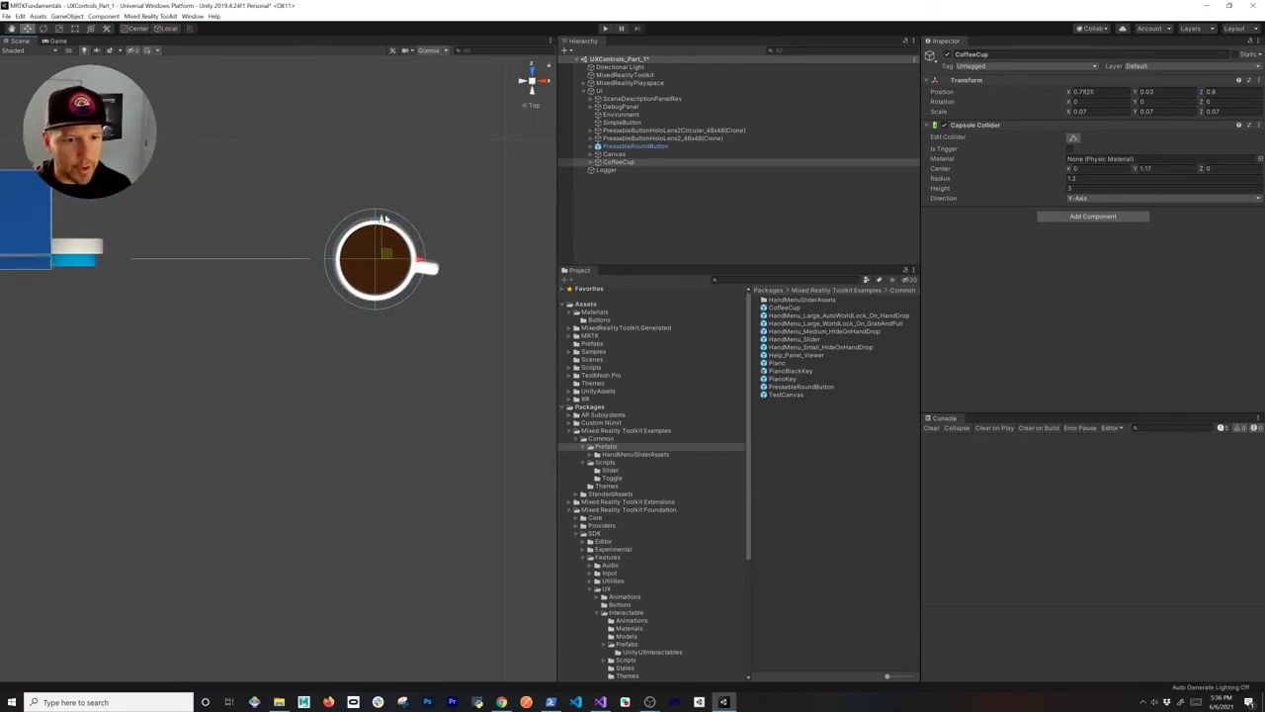
Step: Lower the coffee cup to the height of the buttons, at a Y position of about -0.09
{"action": "left_click", "coordinate": [531, 96]}
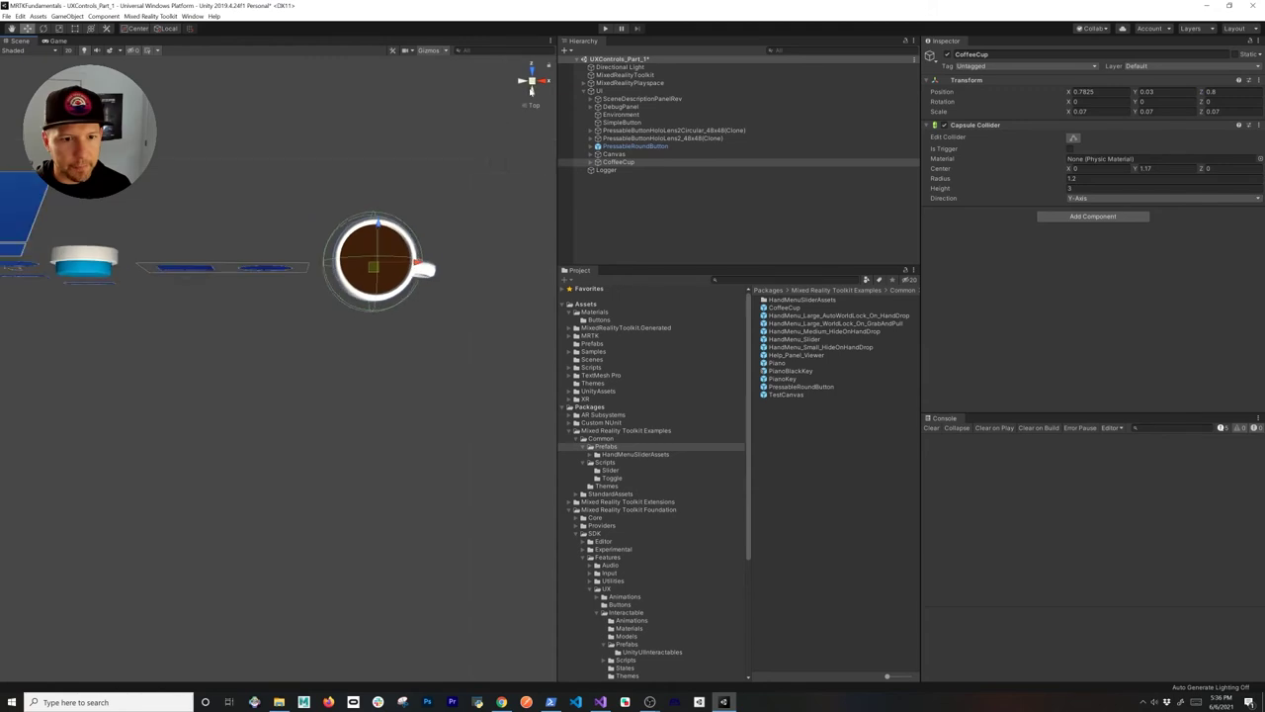
{"action": "left_click", "coordinate": [540, 86]}
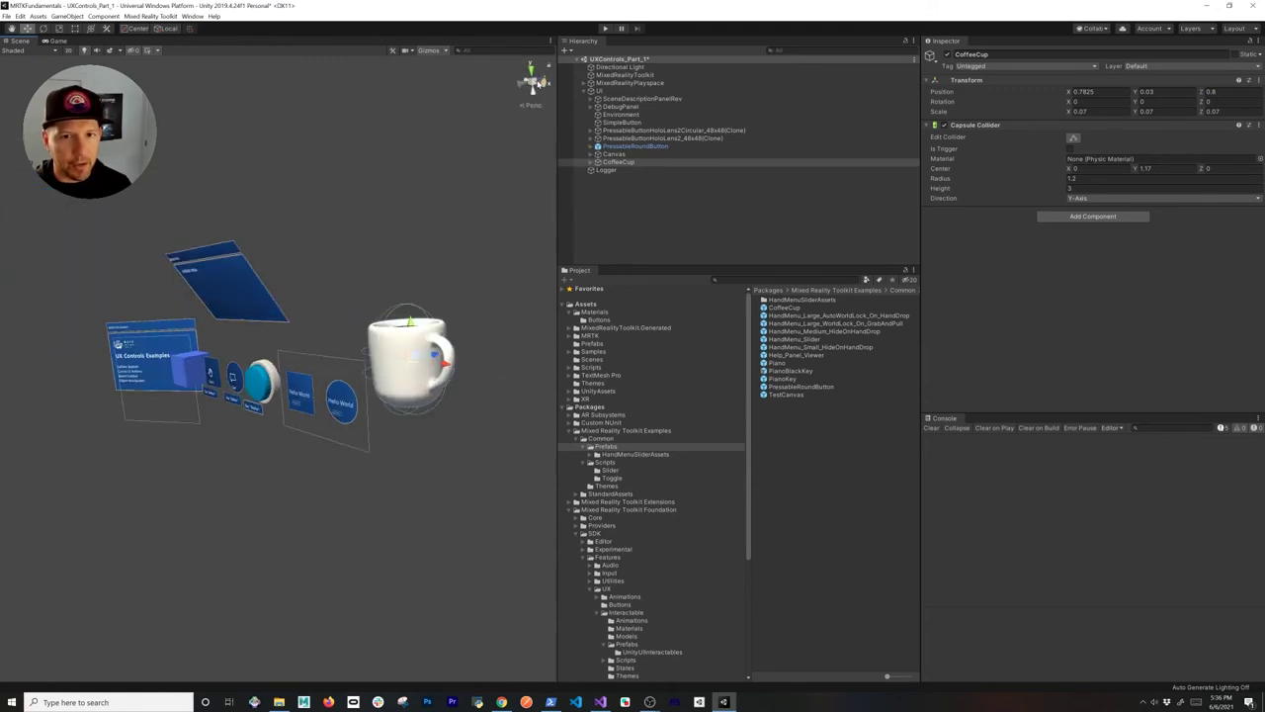
{"action": "left_click_drag", "start_coordinate": [396, 331], "coordinate": [395, 385]}
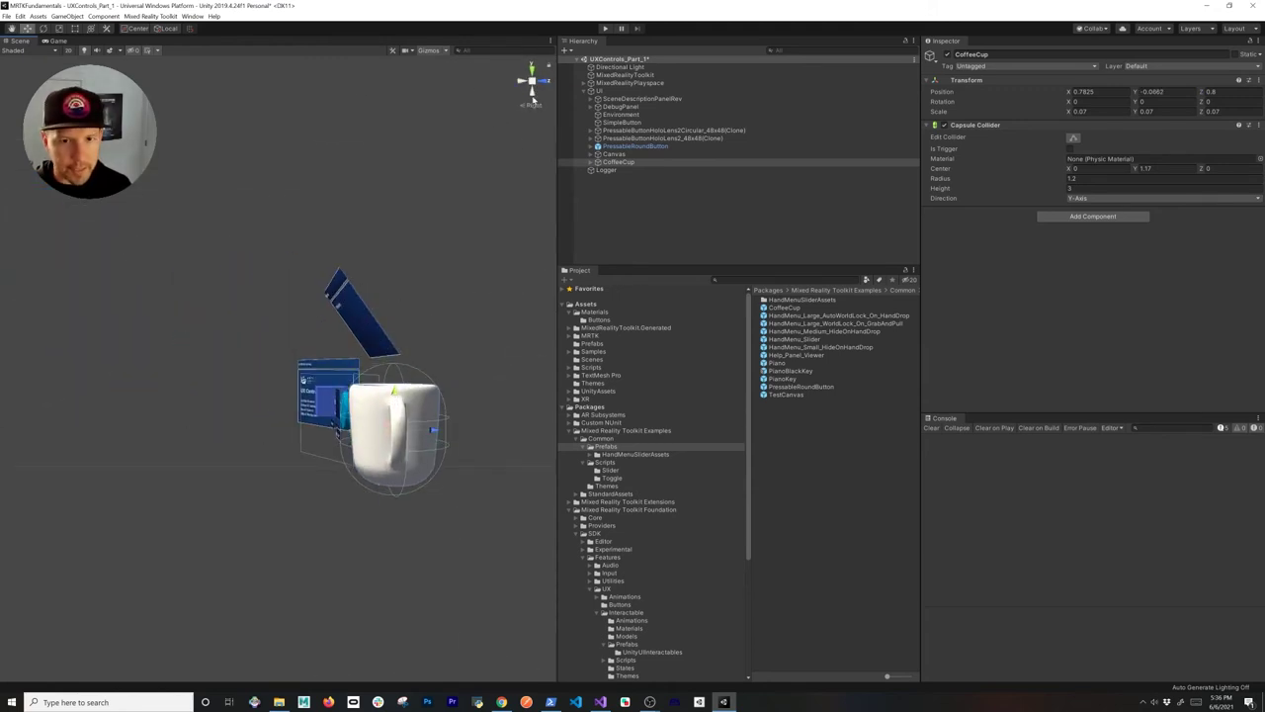
{"action": "left_click", "coordinate": [533, 100]}
{"action": "left_click", "coordinate": [387, 368]}
{"action": "left_click_drag", "start_coordinate": [387, 375], "coordinate": [394, 392]}
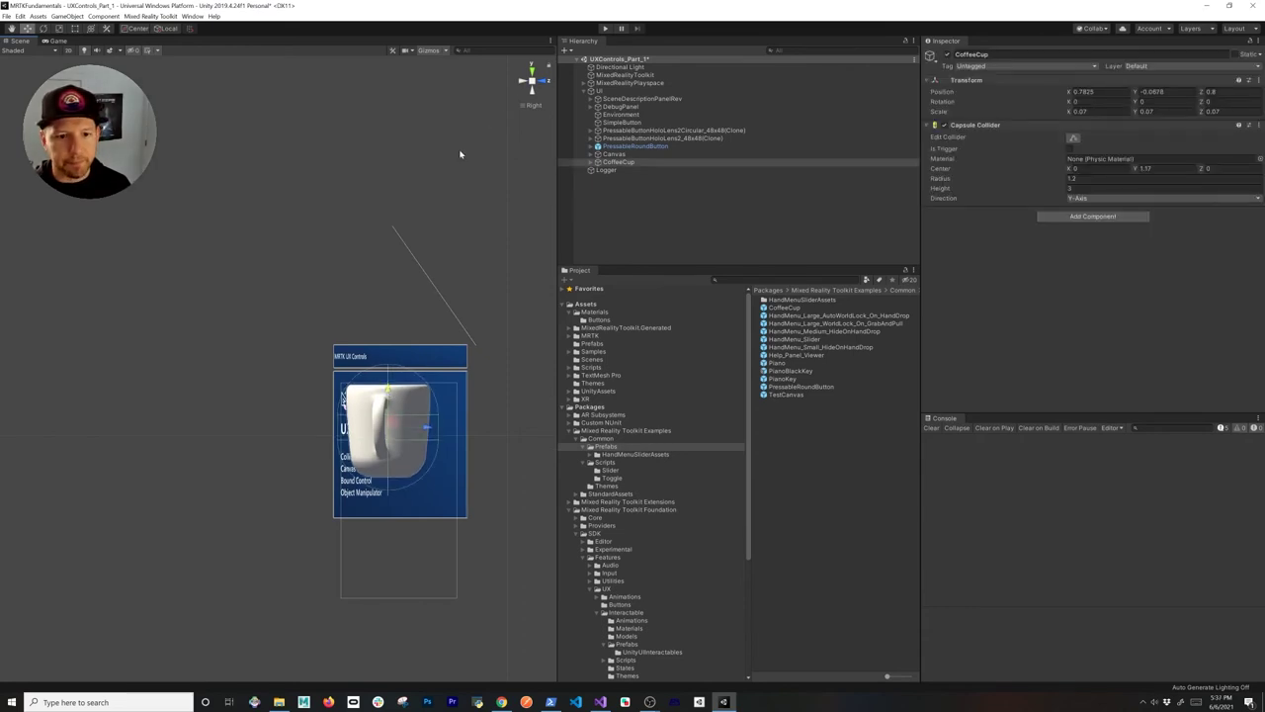
Step: Check the coffee cup's placement from the front and top, and remove its Capsule Collider component
{"action": "left_click", "coordinate": [523, 86]}
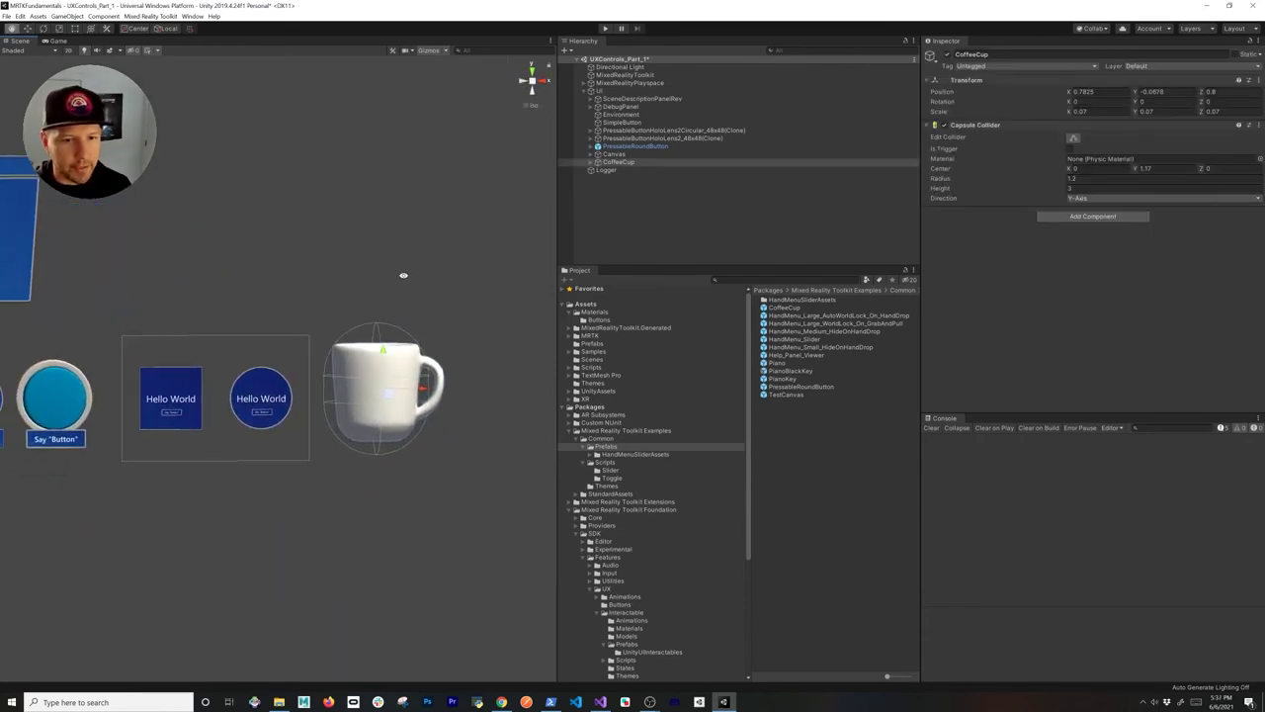
{"action": "left_click", "coordinate": [532, 69]}
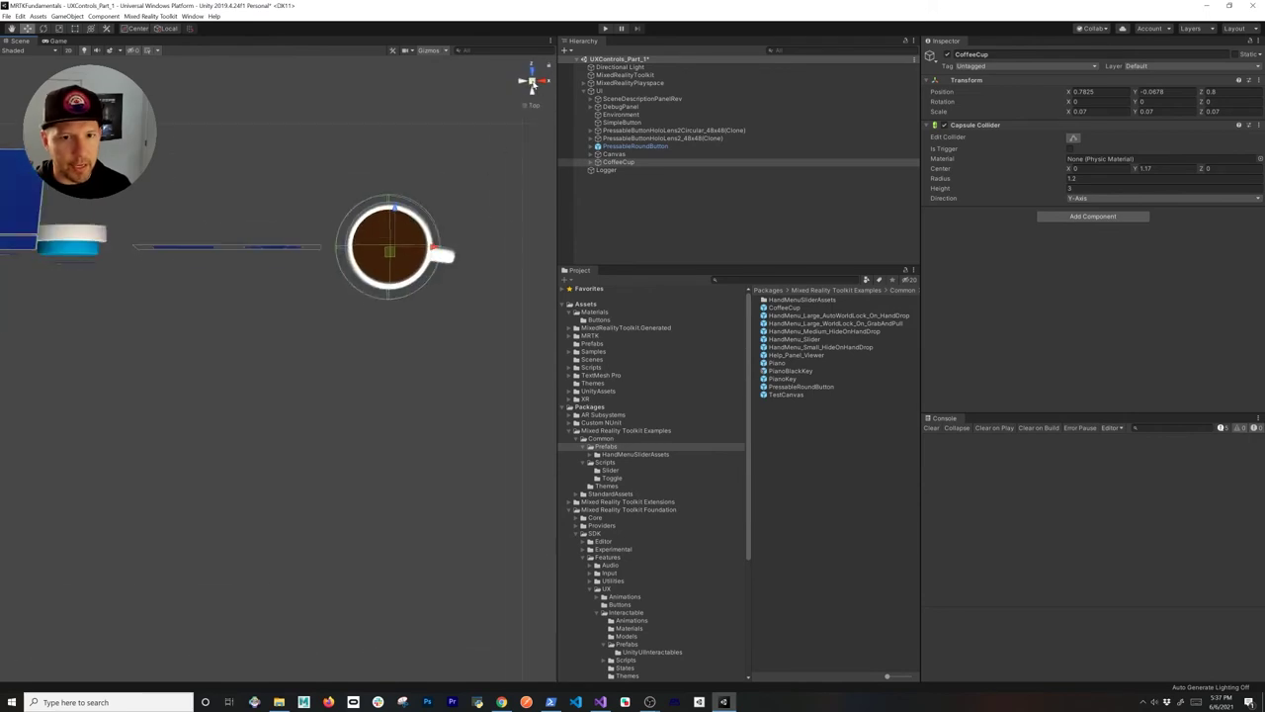
{"action": "left_click", "coordinate": [531, 81]}
{"action": "key", "text": "f"}
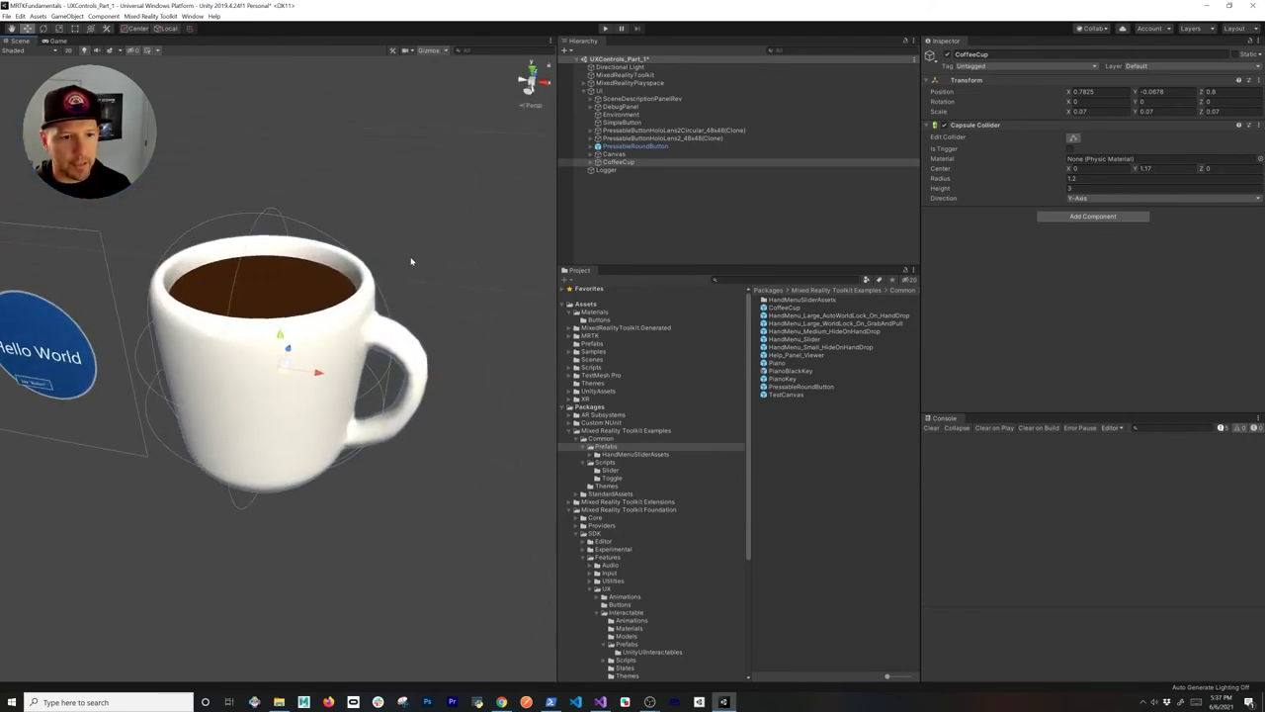
{"action": "scroll", "coordinate": [355, 356], "scroll_direction": "down", "scroll_amount": 5}
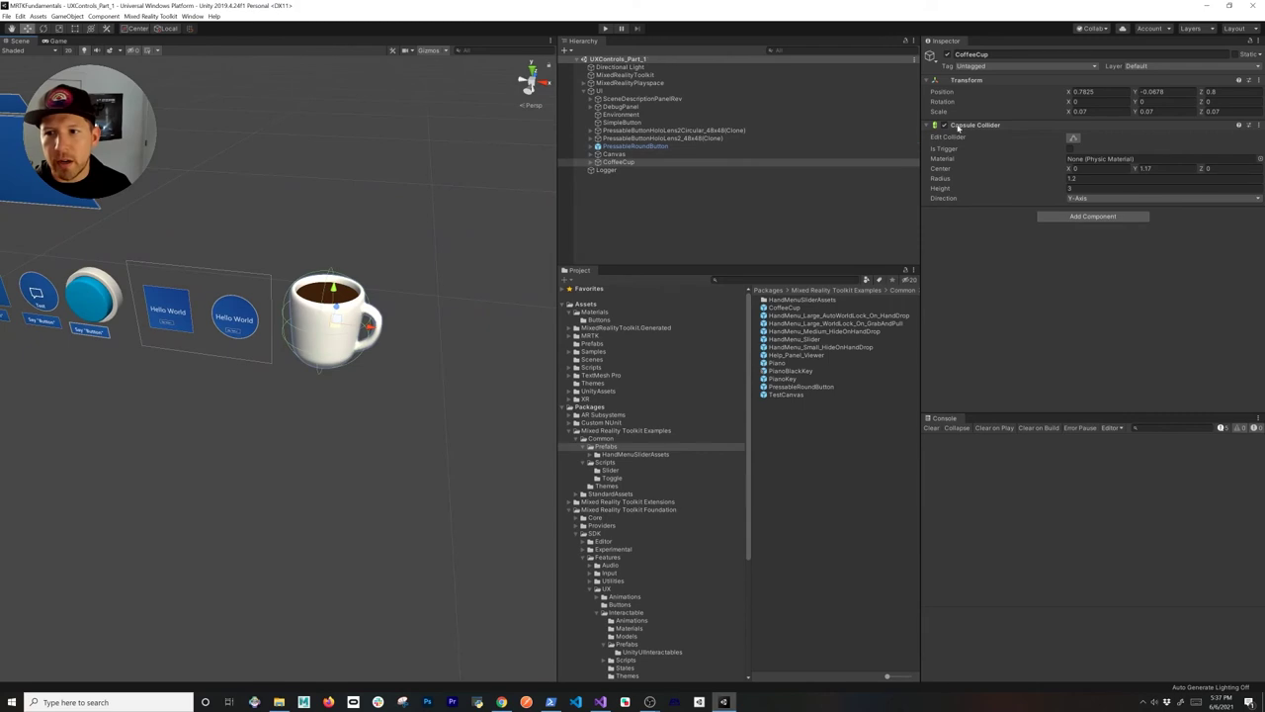
{"action": "left_click", "coordinate": [1250, 124]}
{"action": "left_click", "coordinate": [1218, 161]}
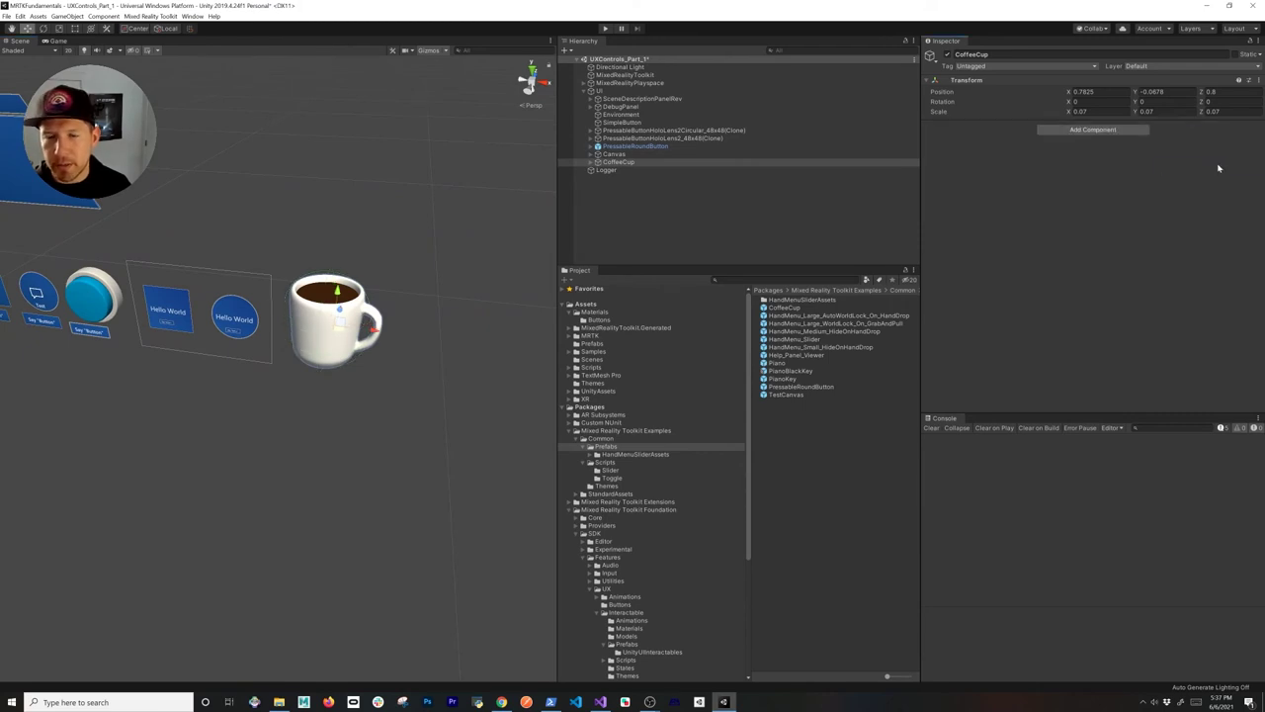
Step: Add a Box Collider to the CoffeeCup mesh object nested inside the parent CoffeeCup
{"action": "left_click_drag", "start_coordinate": [472, 243], "coordinate": [343, 261], "text": "alt"}
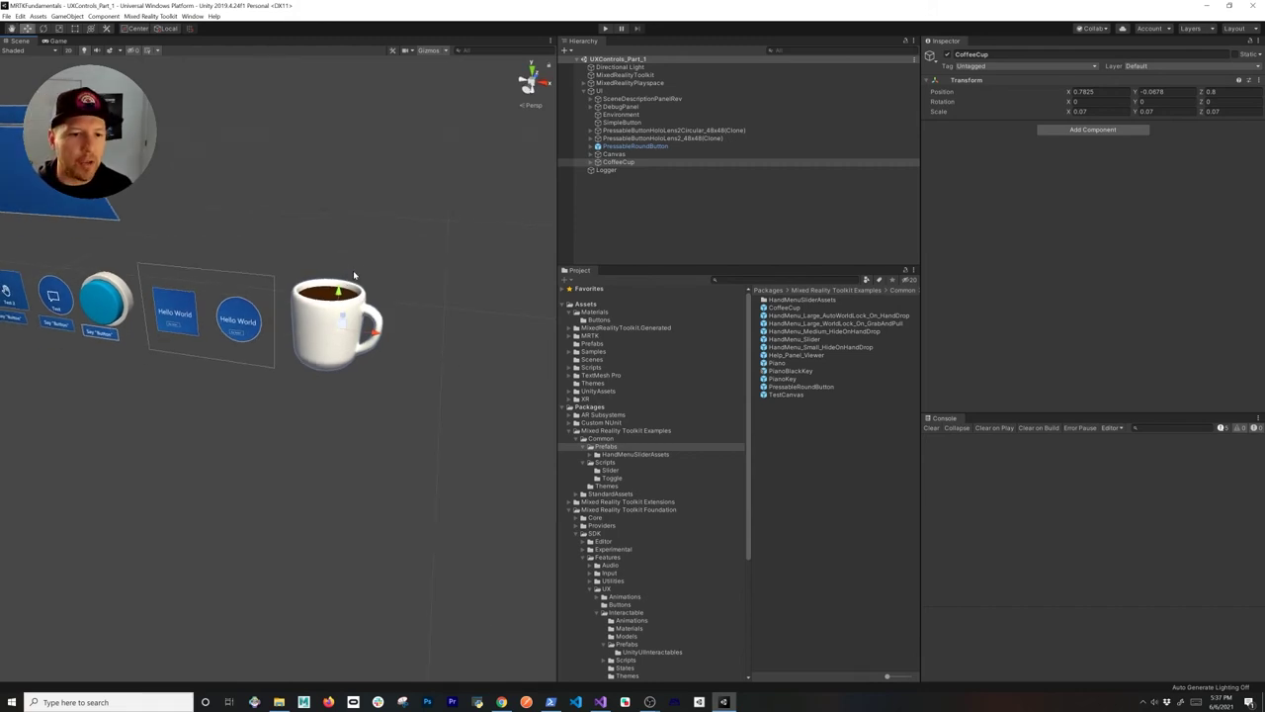
{"action": "left_click_drag", "start_coordinate": [326, 395], "coordinate": [395, 353], "text": "alt"}
{"action": "left_click", "coordinate": [613, 162]}
{"action": "key", "text": "Right"}
{"action": "left_click", "coordinate": [630, 178]}
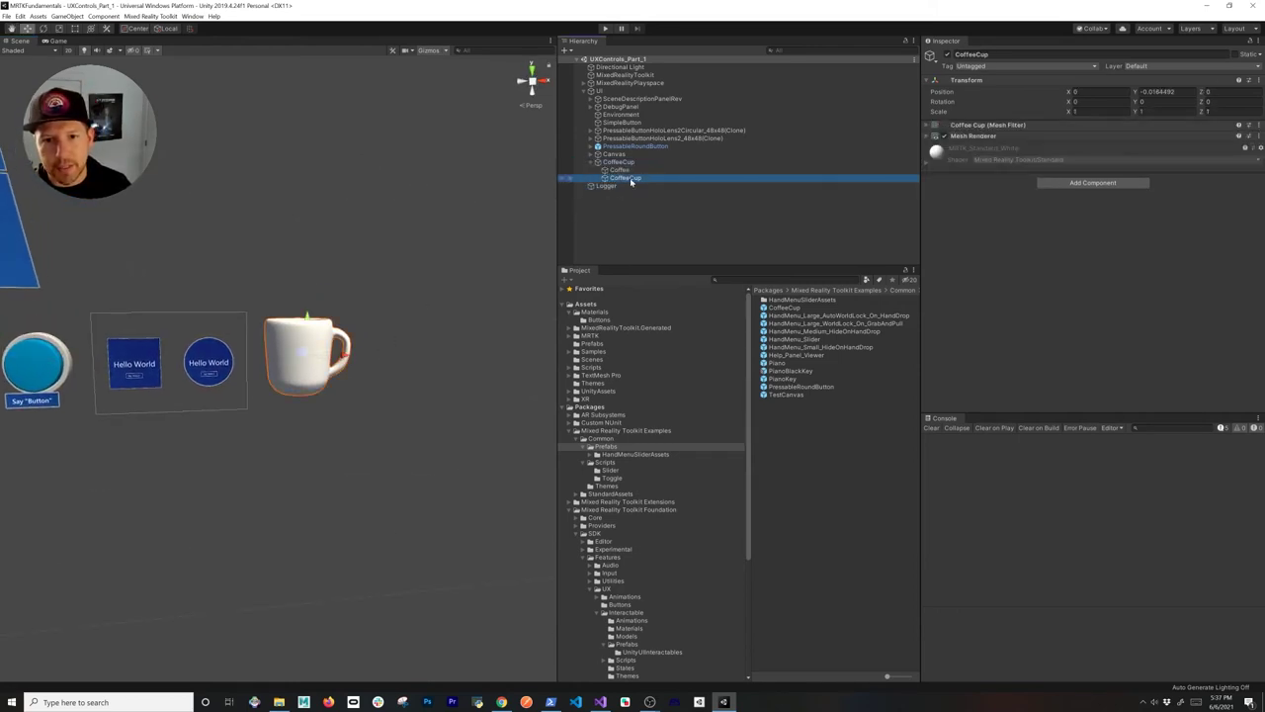
{"action": "left_click", "coordinate": [1045, 182]}
{"action": "type", "text": "col"}
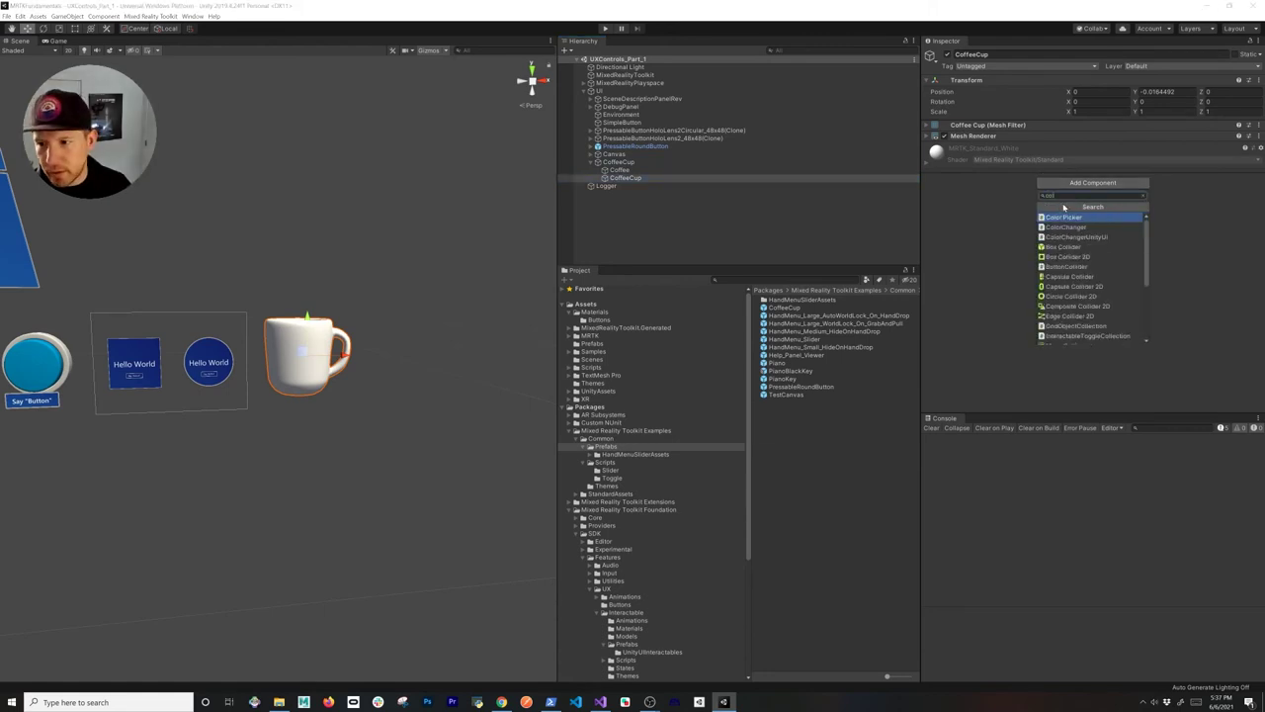
{"action": "left_click", "coordinate": [1063, 246]}
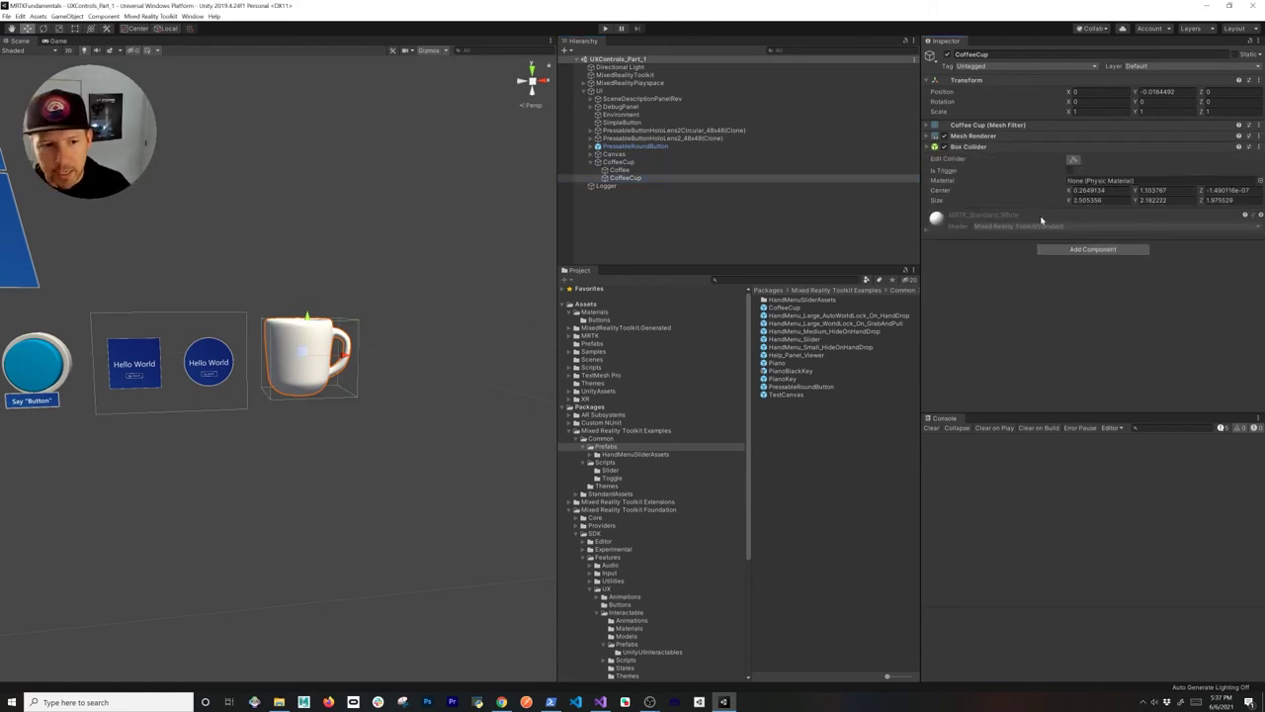
Step: Copy the child mesh's Box Collider and paste it as a new component on the parent CoffeeCup
{"action": "right_click", "coordinate": [985, 147]}
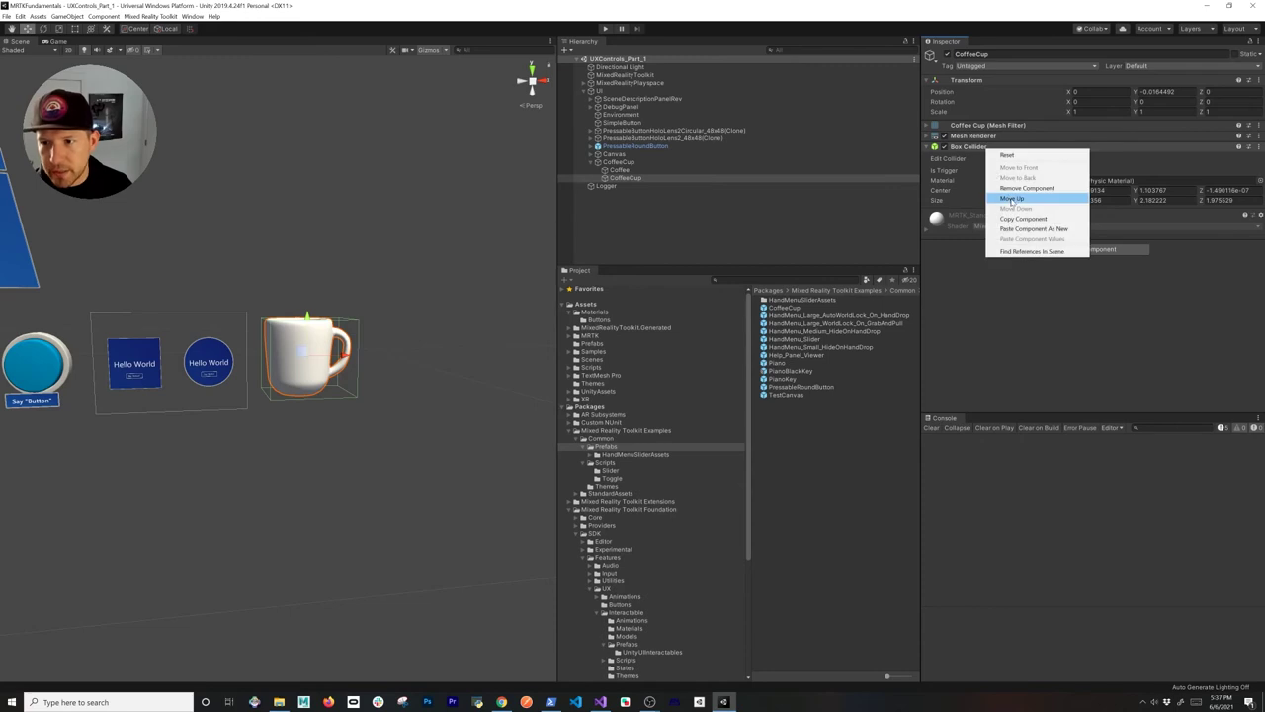
{"action": "left_click", "coordinate": [1018, 228]}
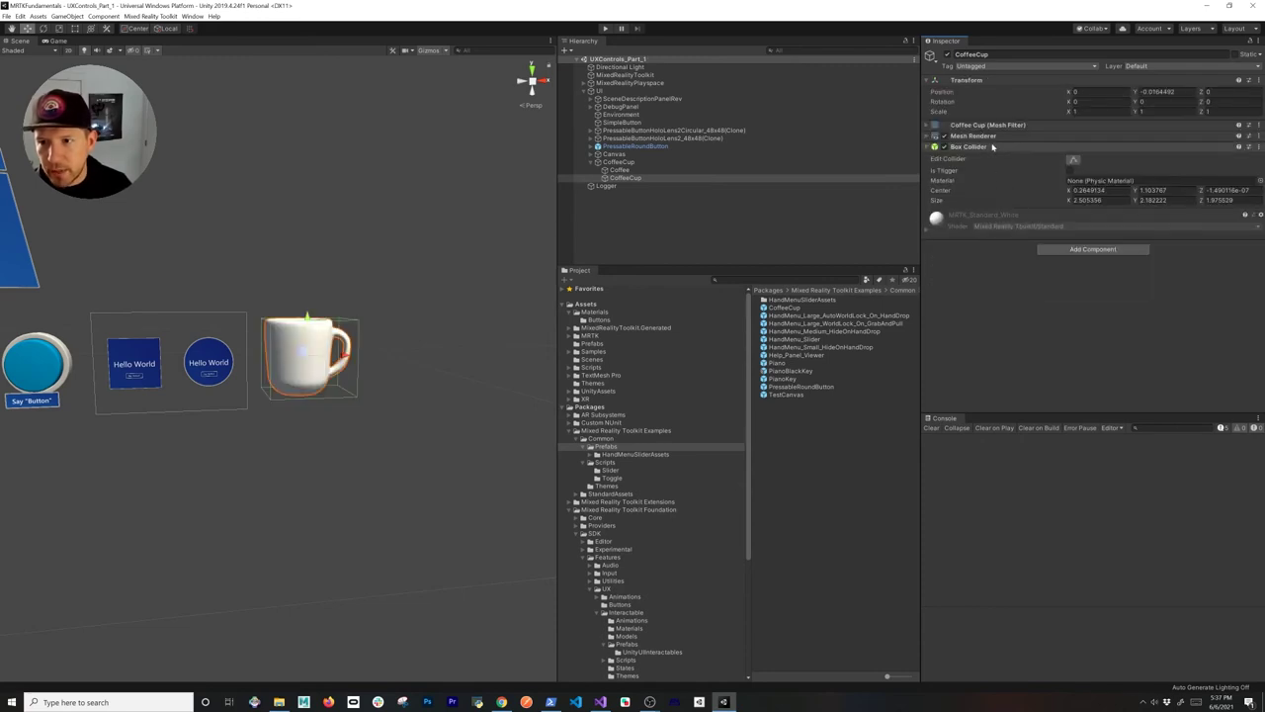
{"action": "right_click", "coordinate": [993, 146]}
{"action": "left_click", "coordinate": [1029, 213]}
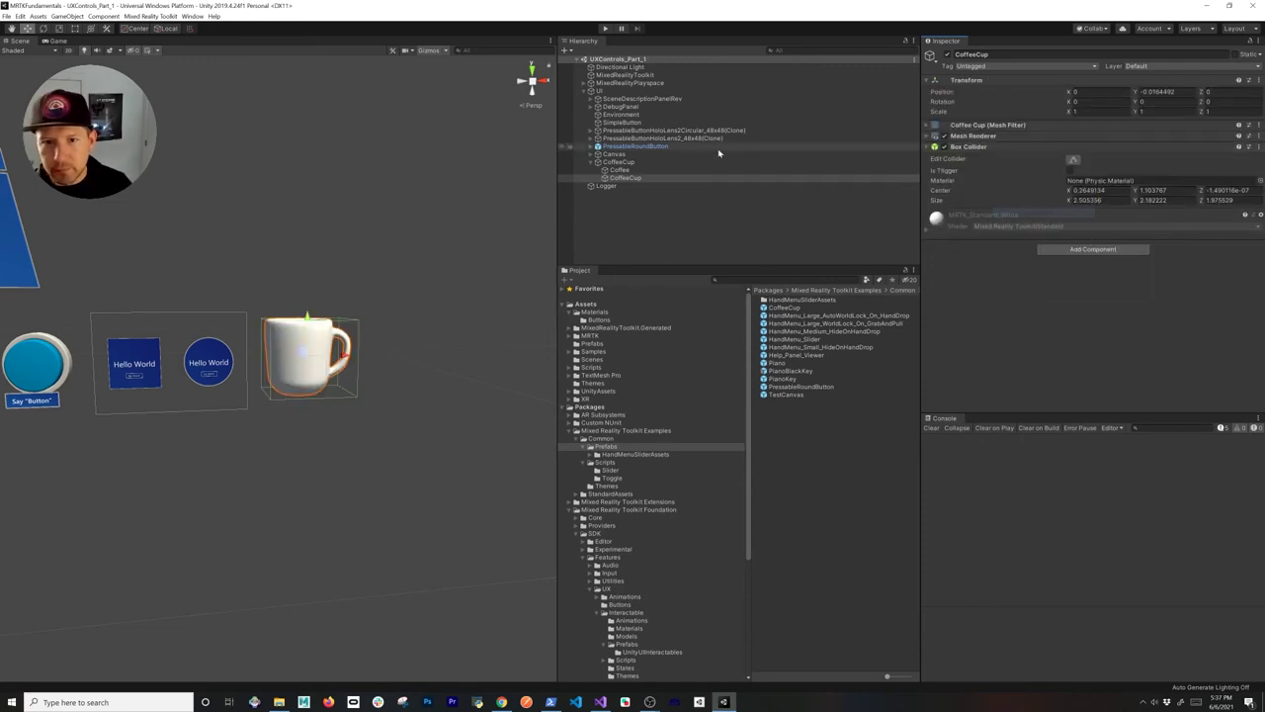
{"action": "left_click", "coordinate": [620, 162]}
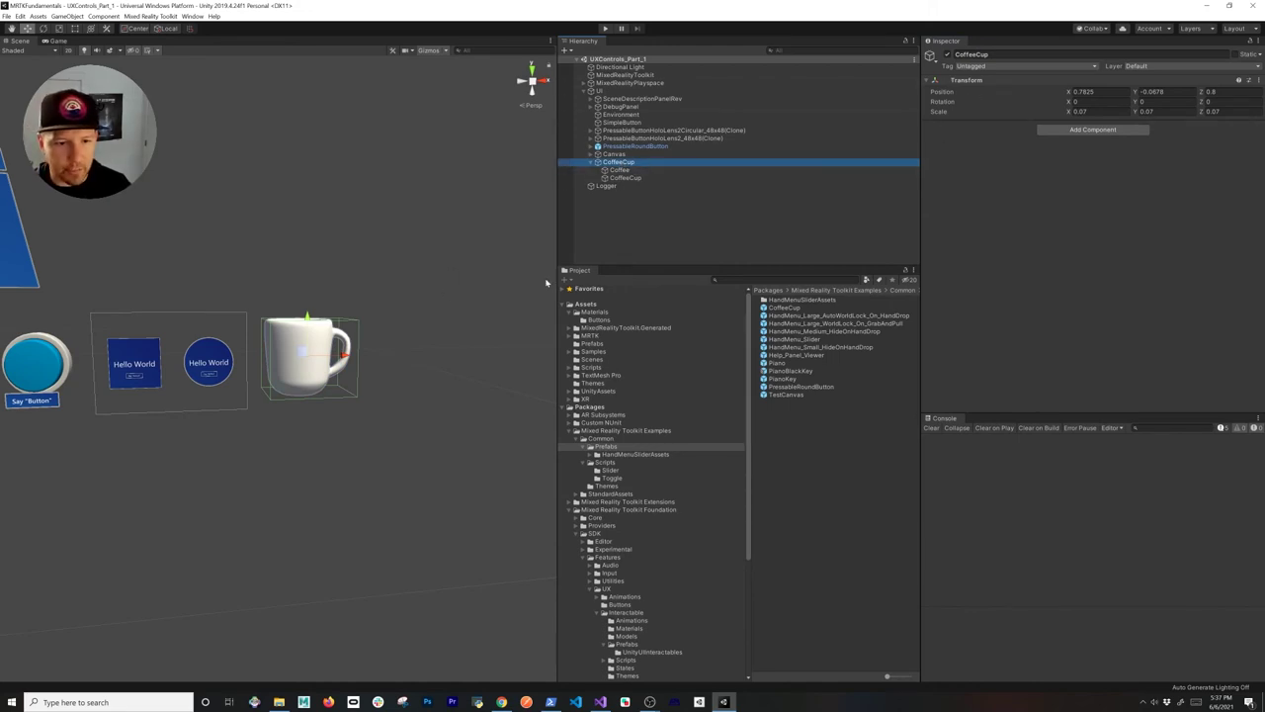
{"action": "right_click", "coordinate": [974, 80]}
{"action": "left_click", "coordinate": [1019, 131]}
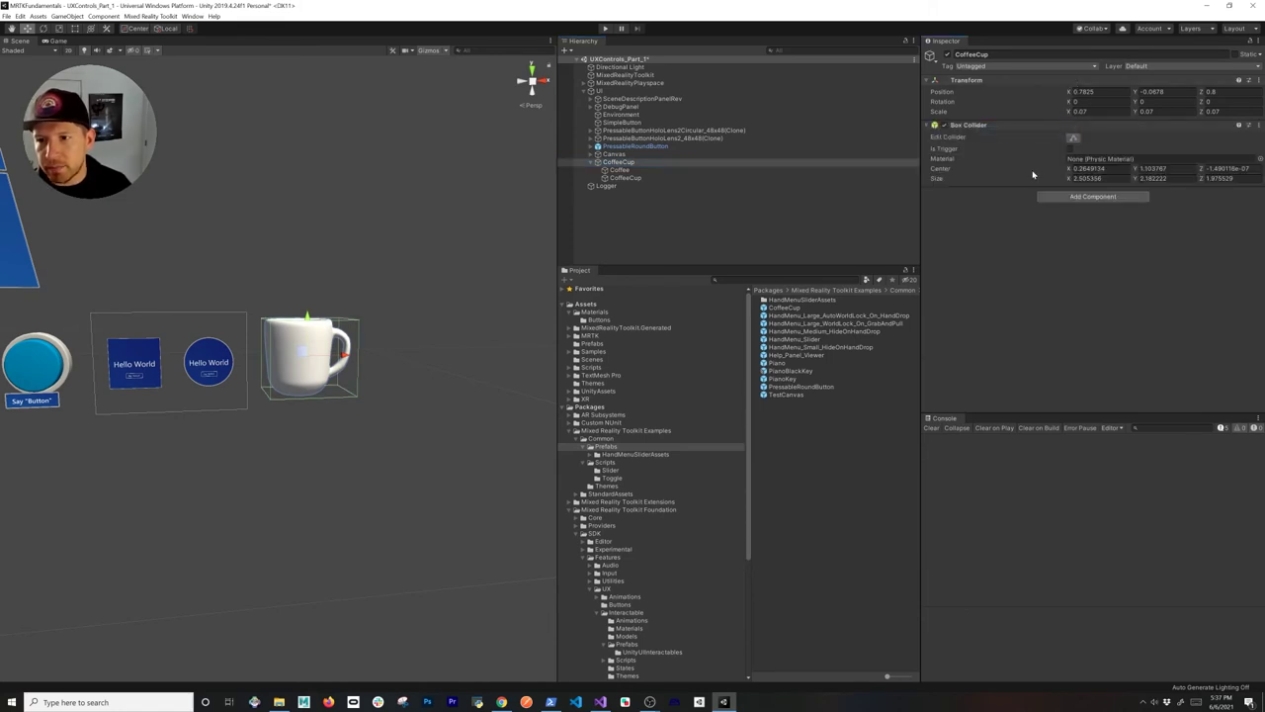
Step: Remove the Box Collider component from the CoffeeCup mesh object nested inside the parent CoffeeCup
{"action": "left_click", "coordinate": [633, 178]}
{"action": "left_click", "coordinate": [1249, 146]}
{"action": "left_click", "coordinate": [1202, 190]}
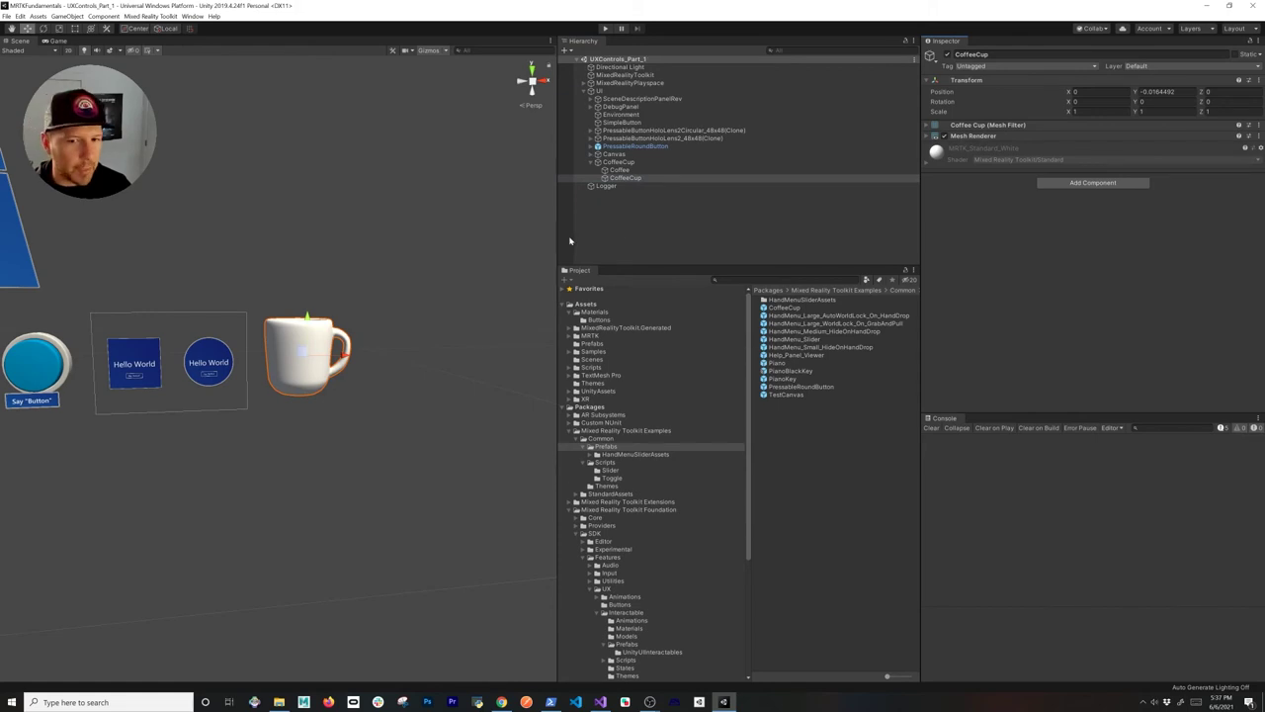
Step: Add a BoundsControl component to the parent CoffeeCup
{"action": "left_click", "coordinate": [658, 163]}
{"action": "scroll", "coordinate": [534, 296], "scroll_direction": "down", "scroll_amount": 1}
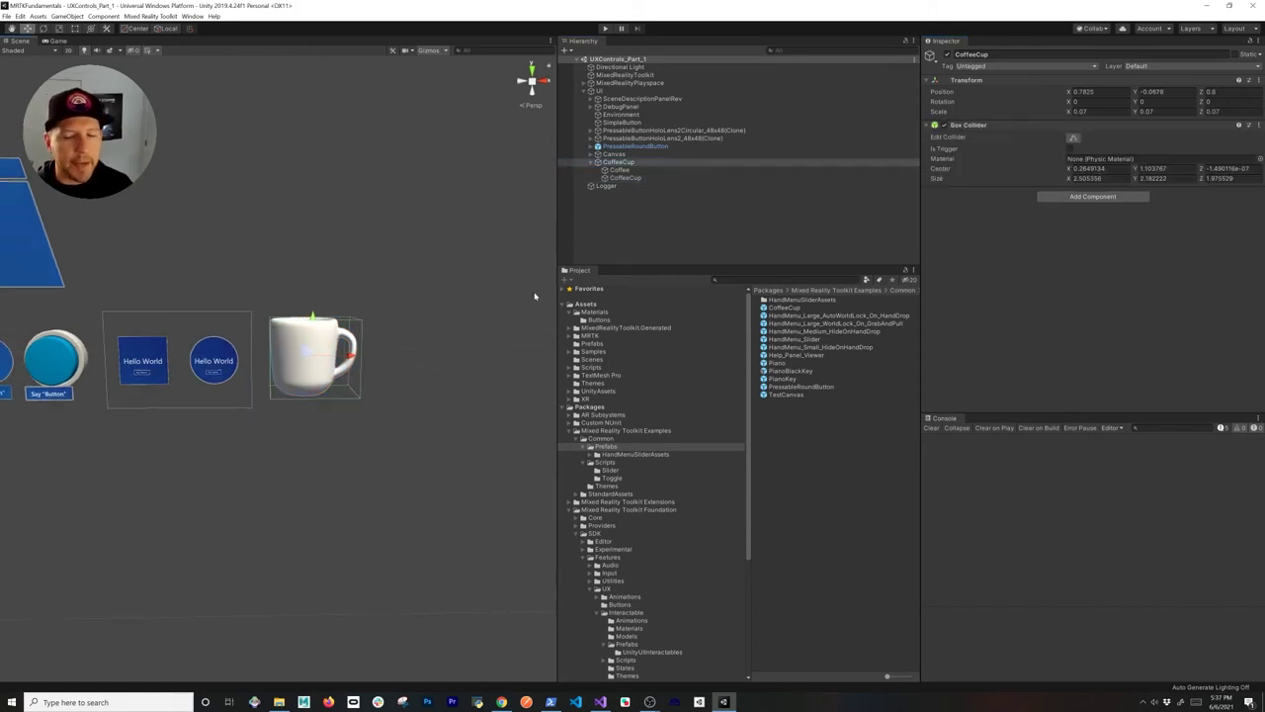
{"action": "left_click", "coordinate": [1044, 199]}
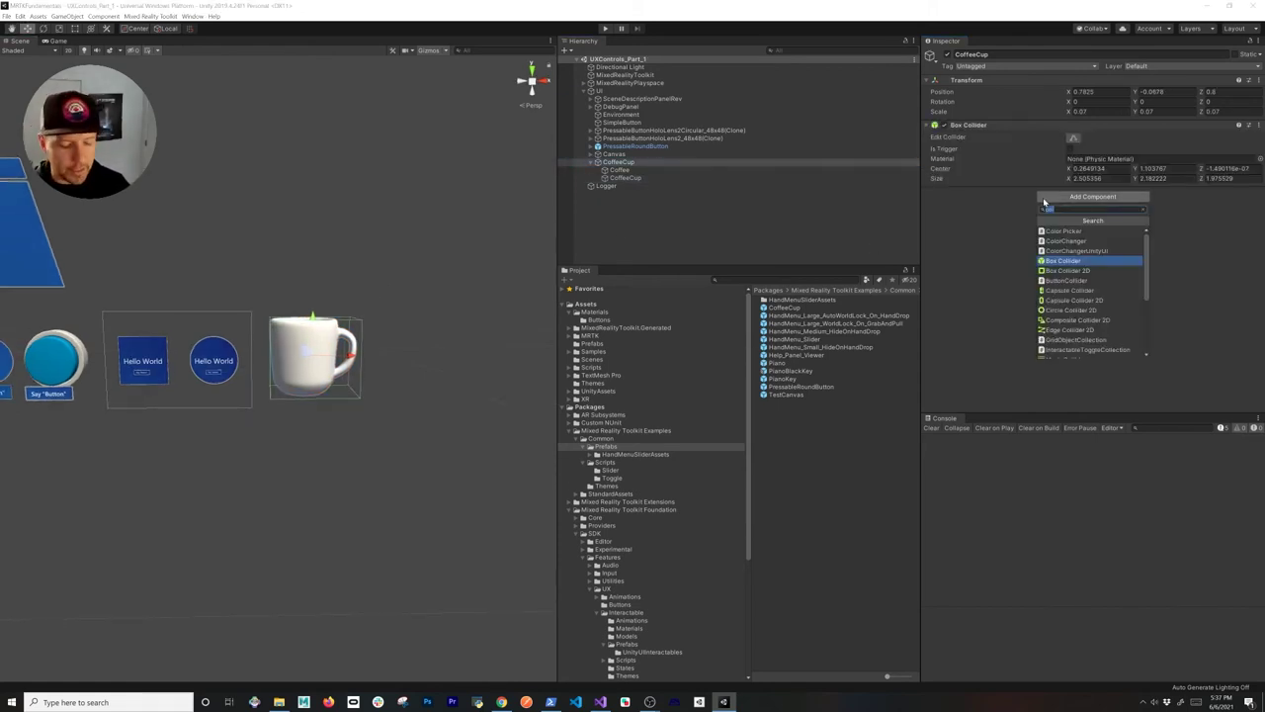
{"action": "type", "text": "bound"}
{"action": "key", "text": "Down"}
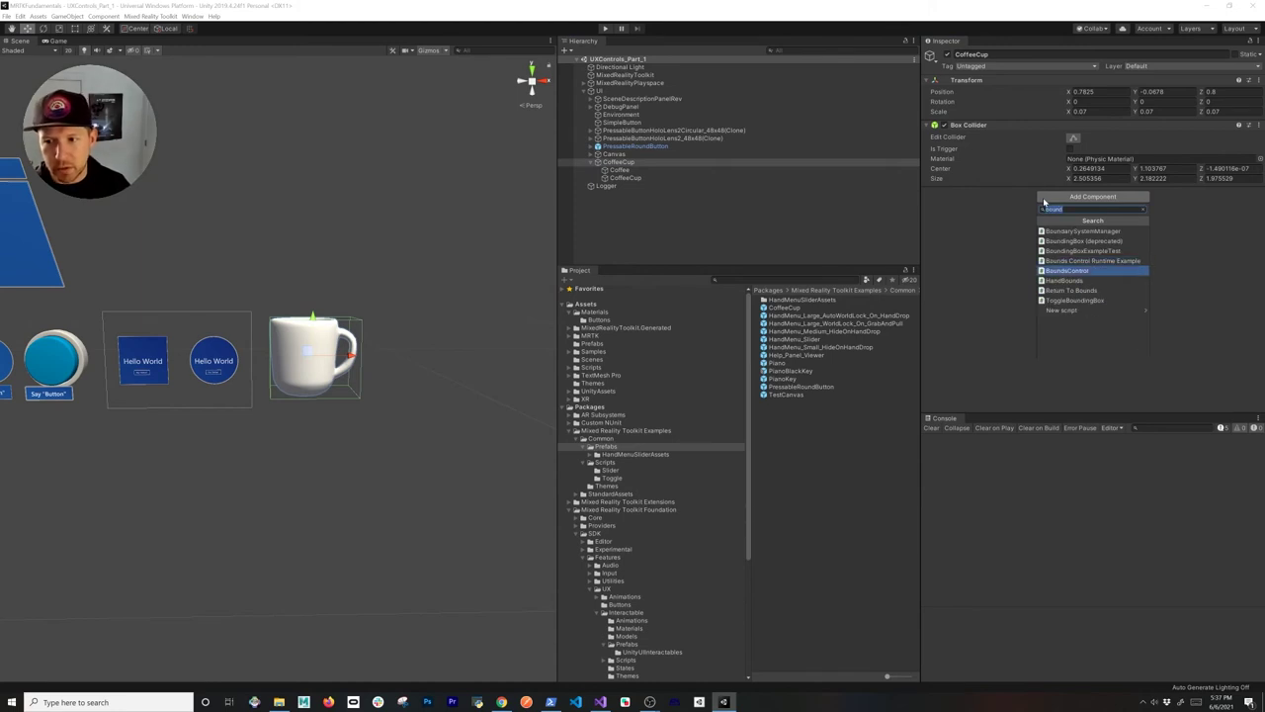
{"action": "key", "text": "Return"}
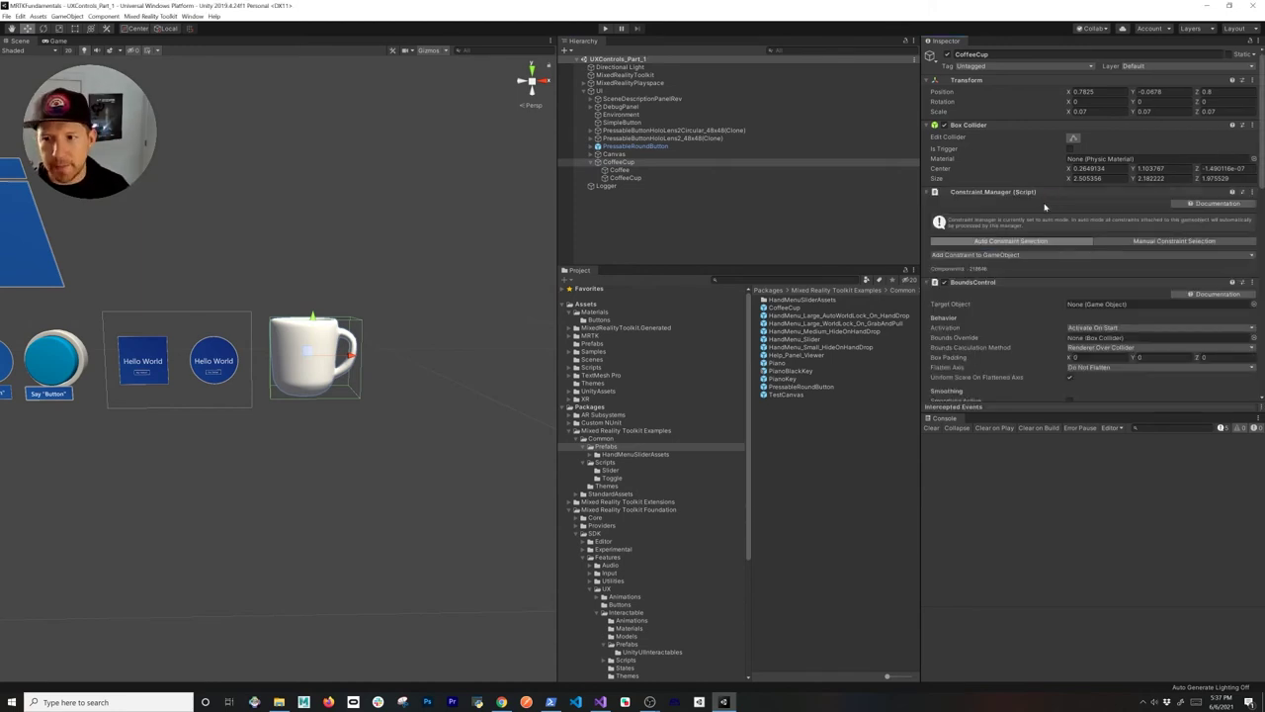
Step: Assign the parent CoffeeCup as the BoundsControl's Target Object and save the scene
{"action": "left_click_drag", "start_coordinate": [461, 302], "coordinate": [486, 325], "text": "alt"}
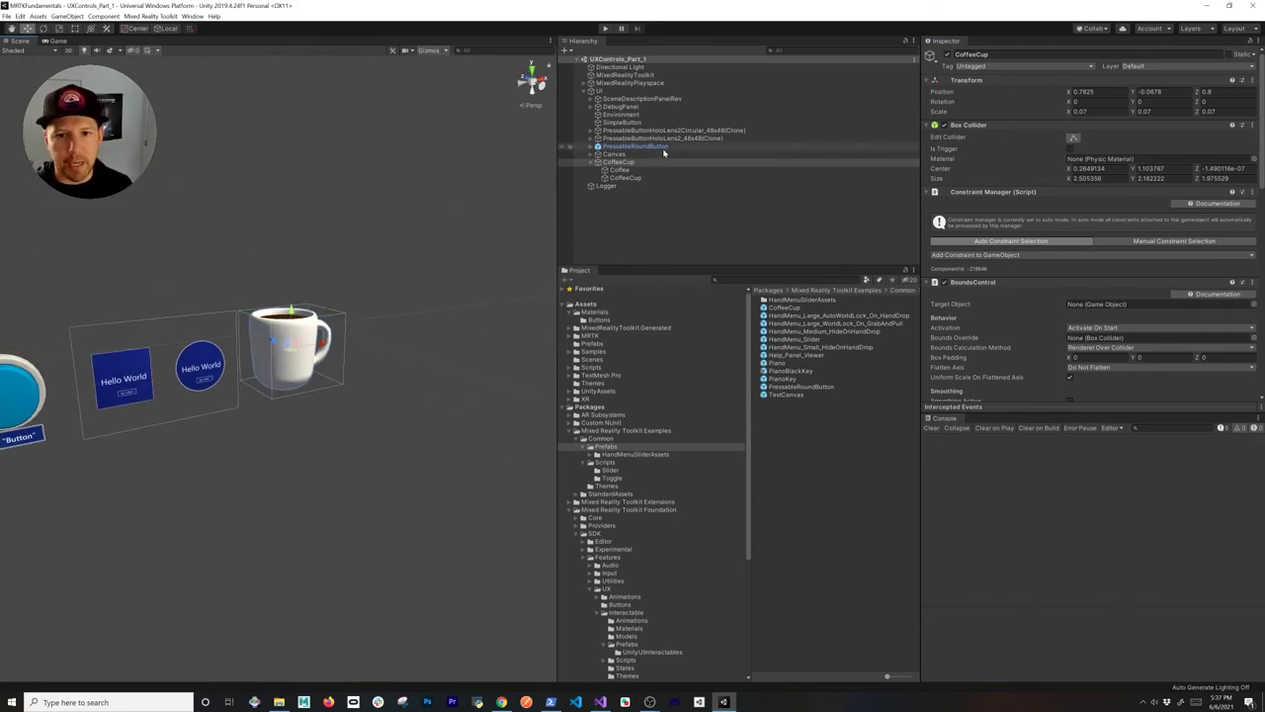
{"action": "left_click_drag", "start_coordinate": [618, 164], "coordinate": [1088, 307]}
{"action": "key", "text": "ctrl+s"}
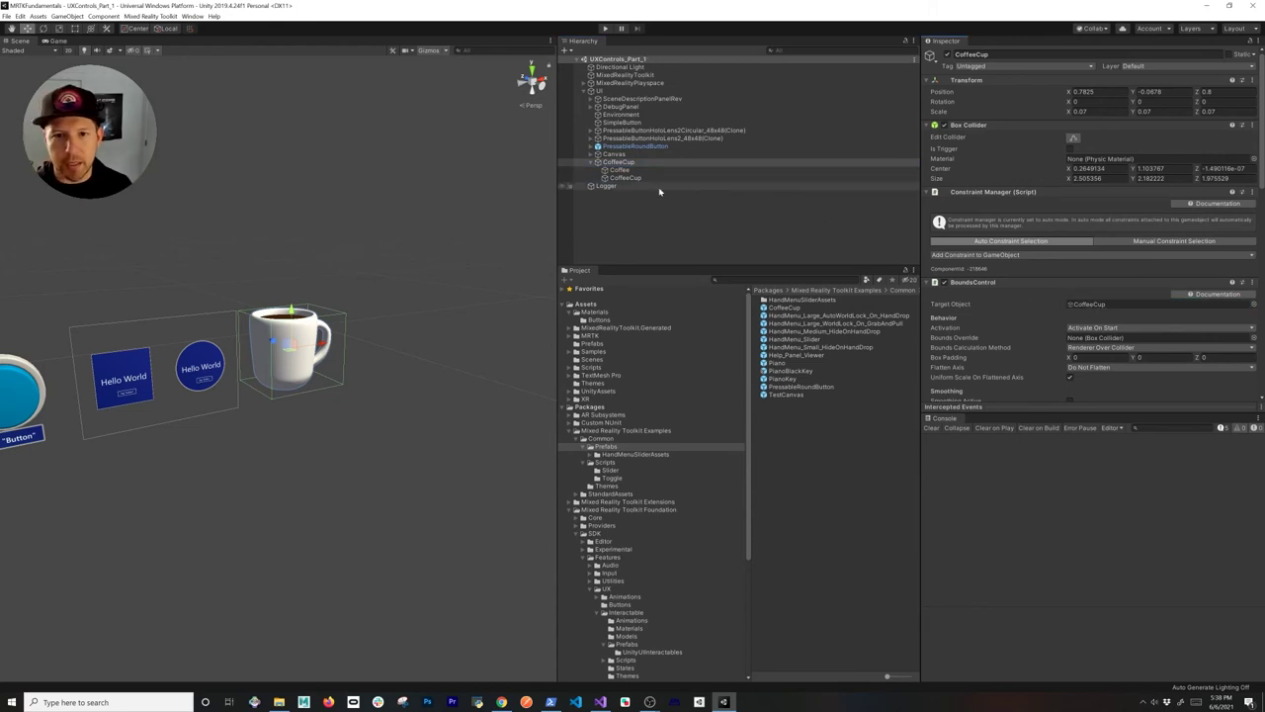
Step: Set the BoundsControl's activation to Activate By Pointer and enable Smoothing Active
{"action": "scroll", "coordinate": [1005, 306], "scroll_direction": "down", "scroll_amount": 3}
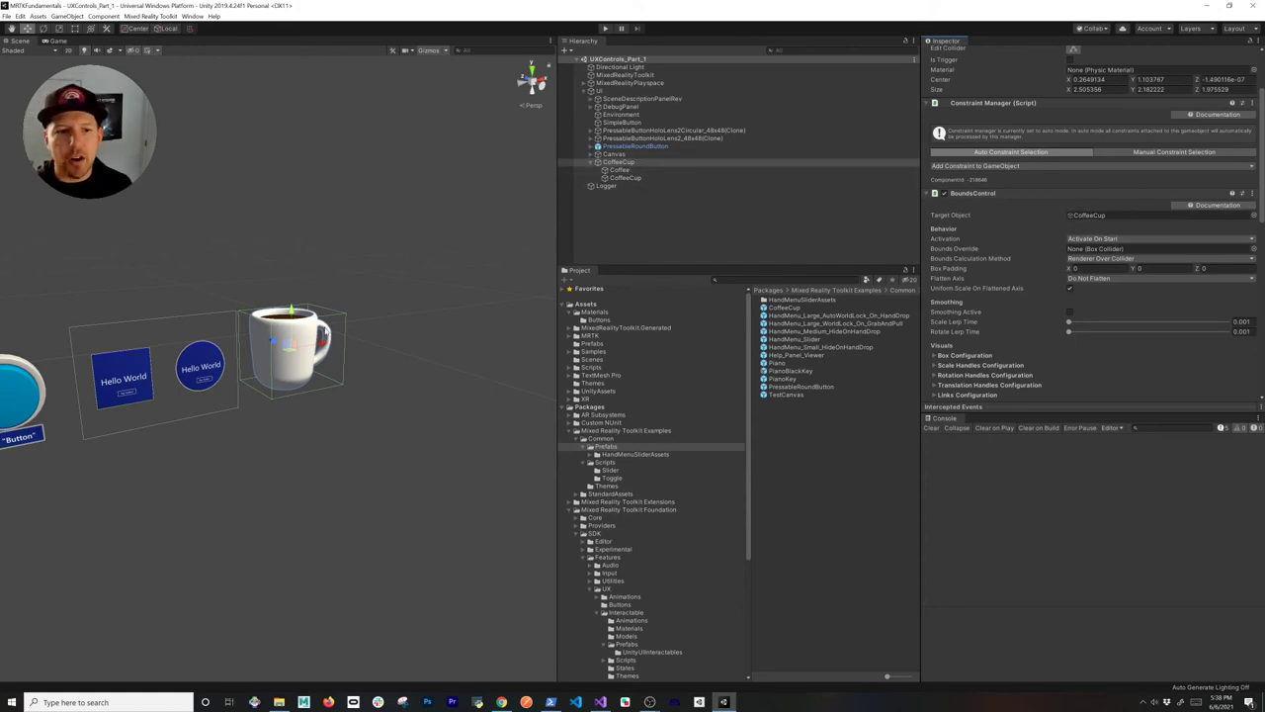
{"action": "left_click", "coordinate": [1109, 240]}
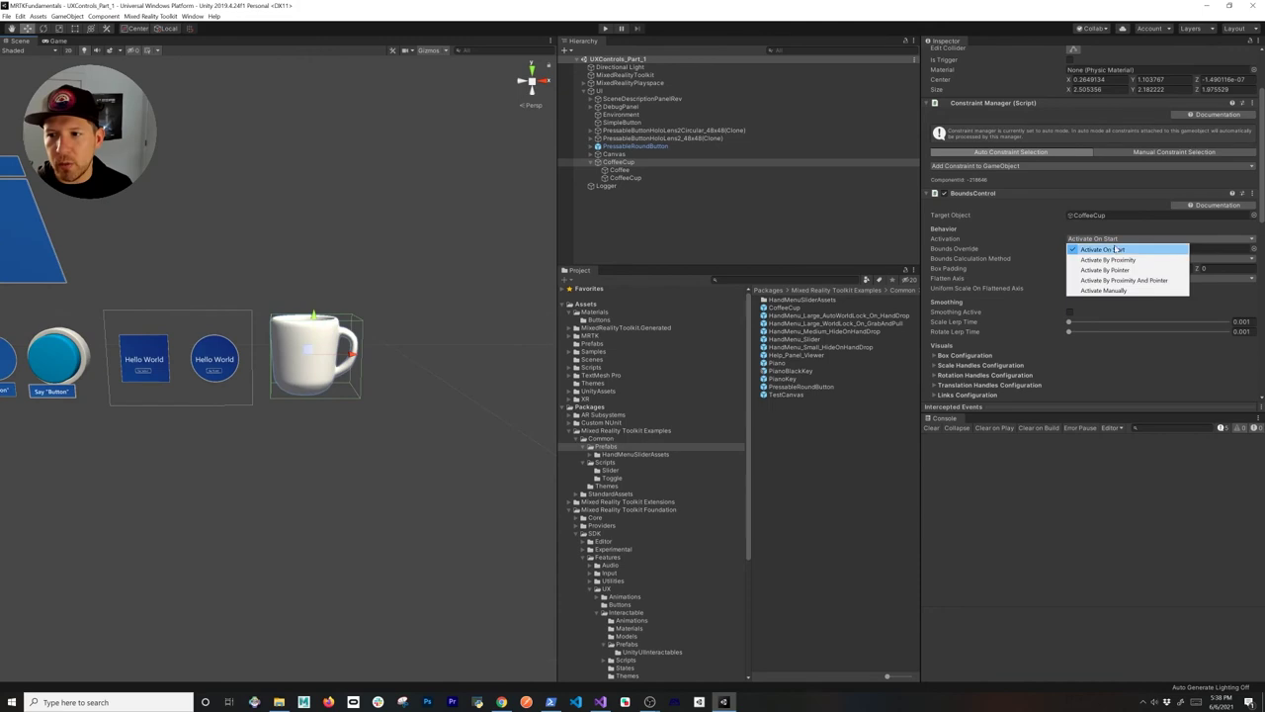
{"action": "left_click", "coordinate": [1107, 268]}
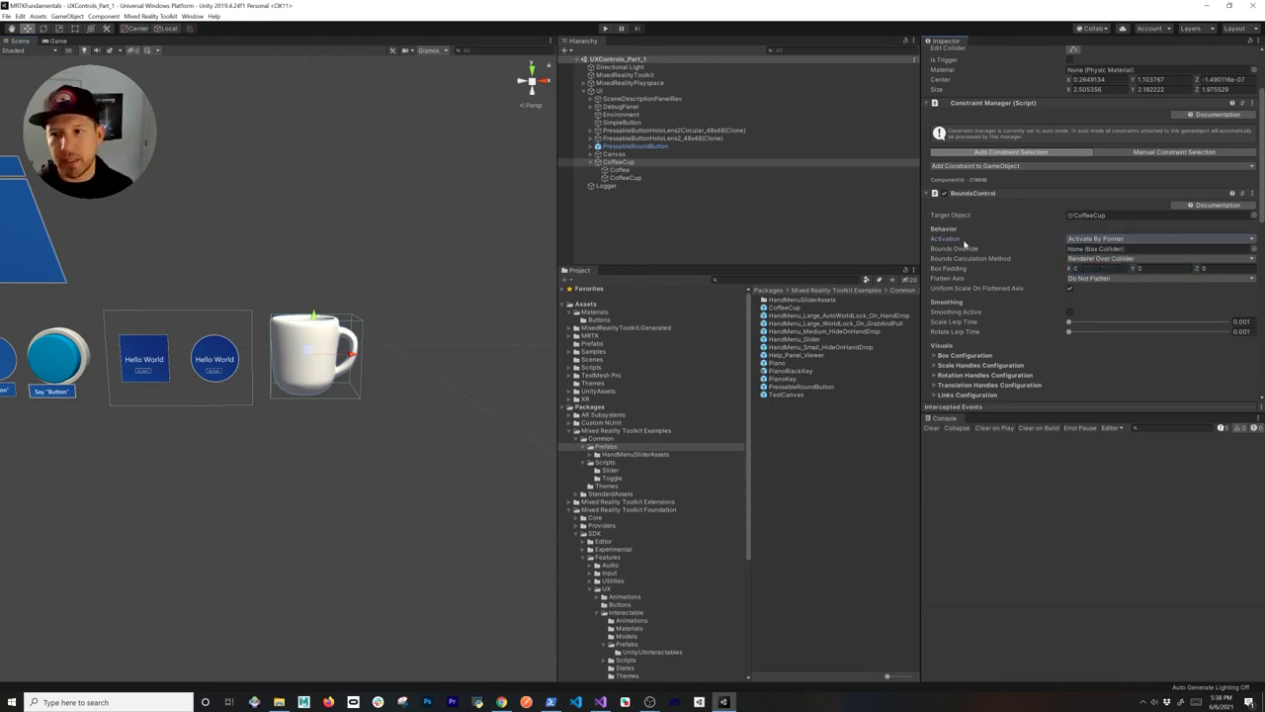
{"action": "scroll", "coordinate": [979, 317], "scroll_direction": "down", "scroll_amount": 3}
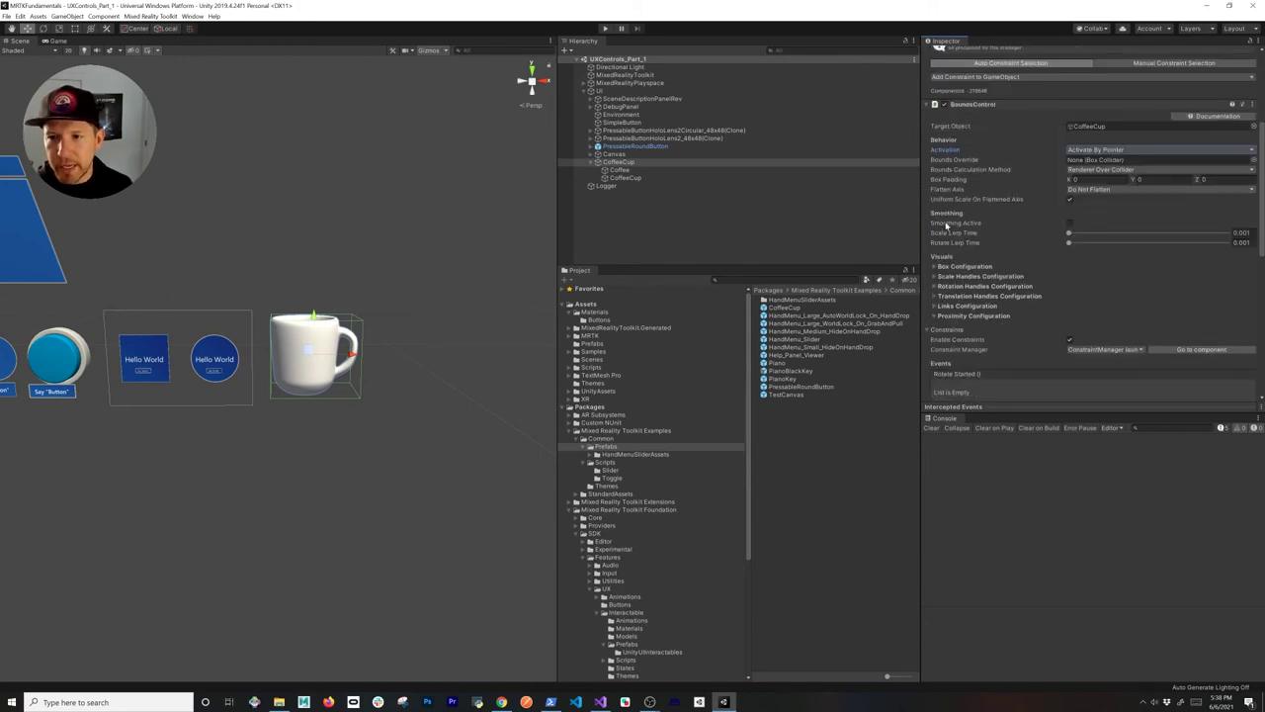
{"action": "left_click", "coordinate": [1070, 224]}
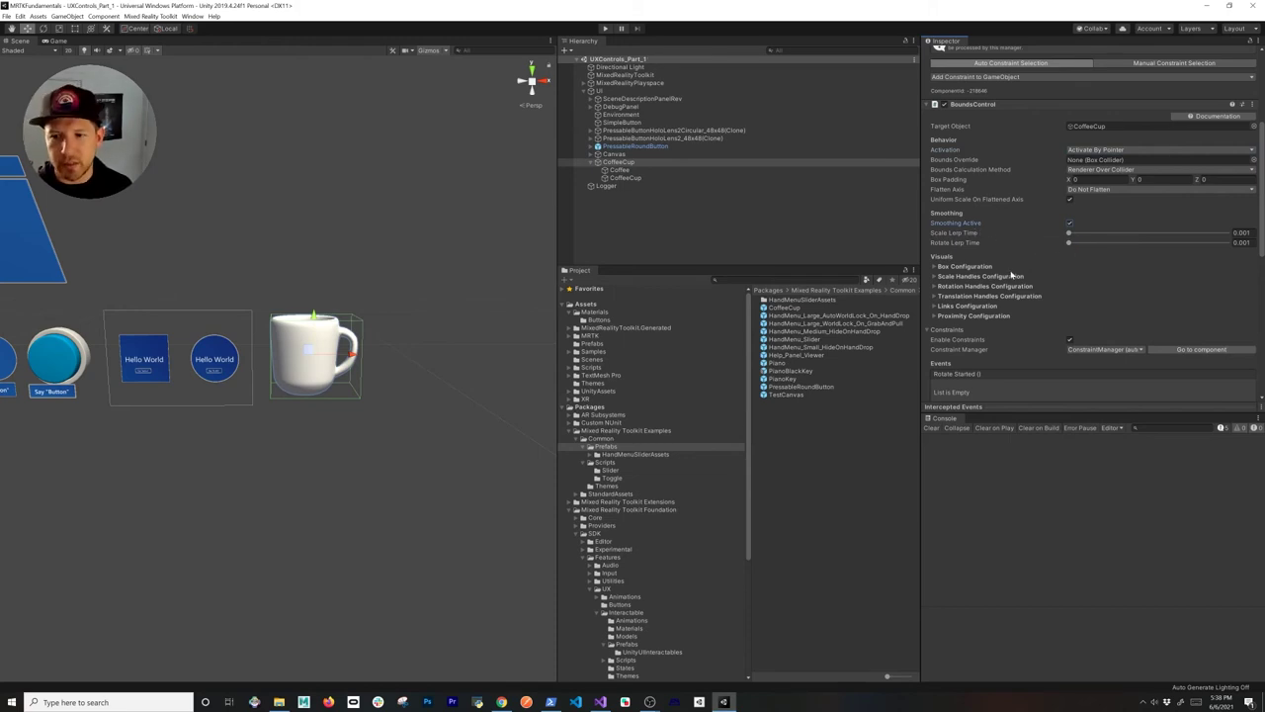
{"action": "scroll", "coordinate": [1014, 285], "scroll_direction": "down", "scroll_amount": 5}
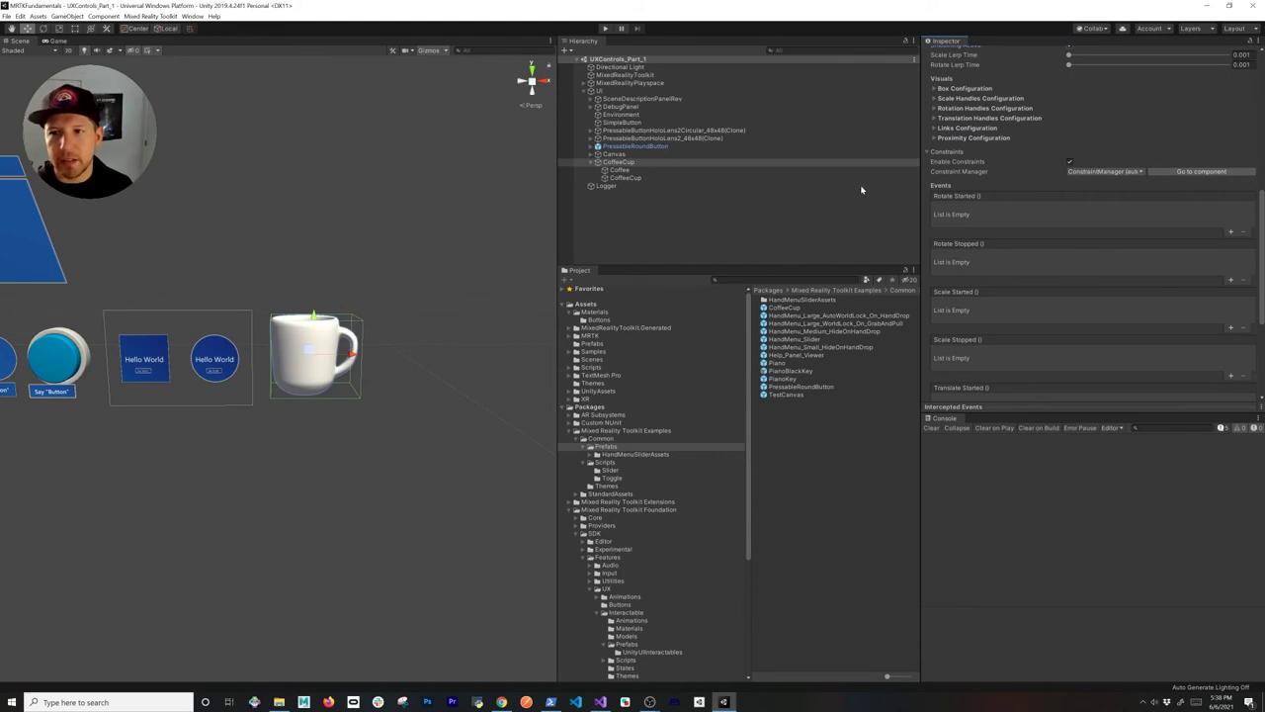
Step: Run the scene with a wider game view, test the coffee cup's bounds control with the simulated hand, and stop play mode
{"action": "left_click", "coordinate": [604, 28]}
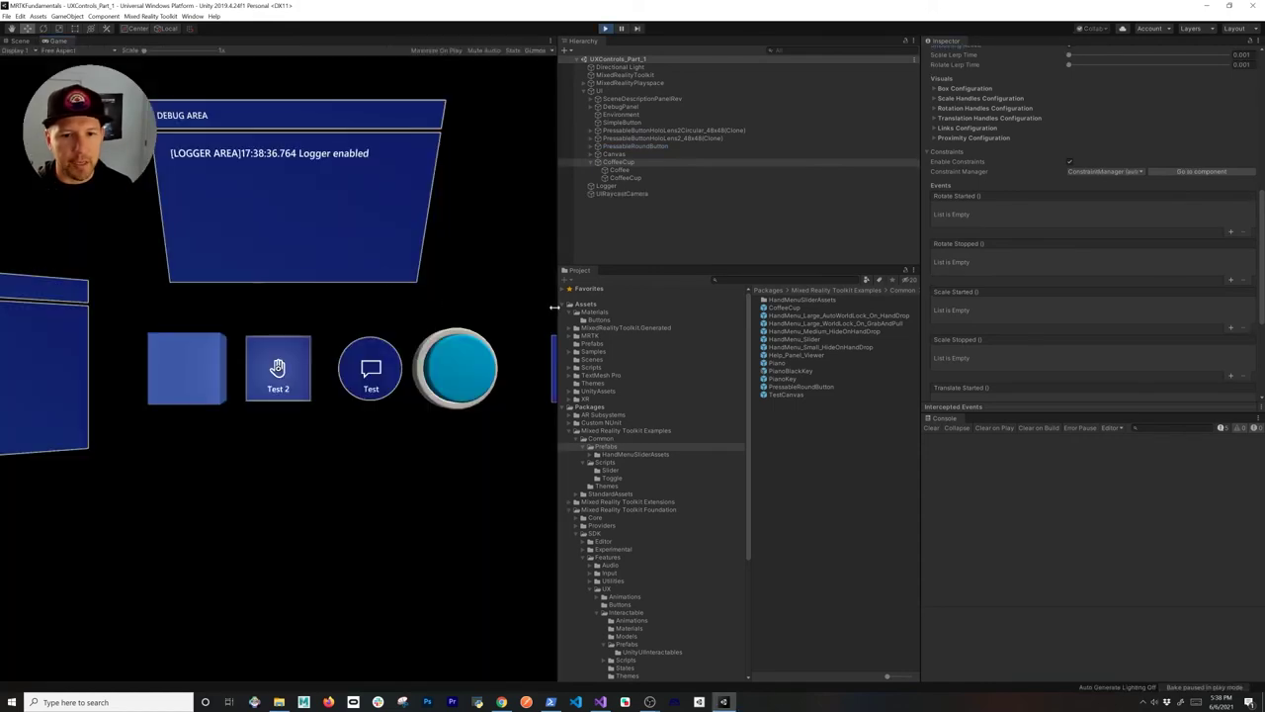
{"action": "left_click_drag", "start_coordinate": [555, 308], "coordinate": [661, 309]}
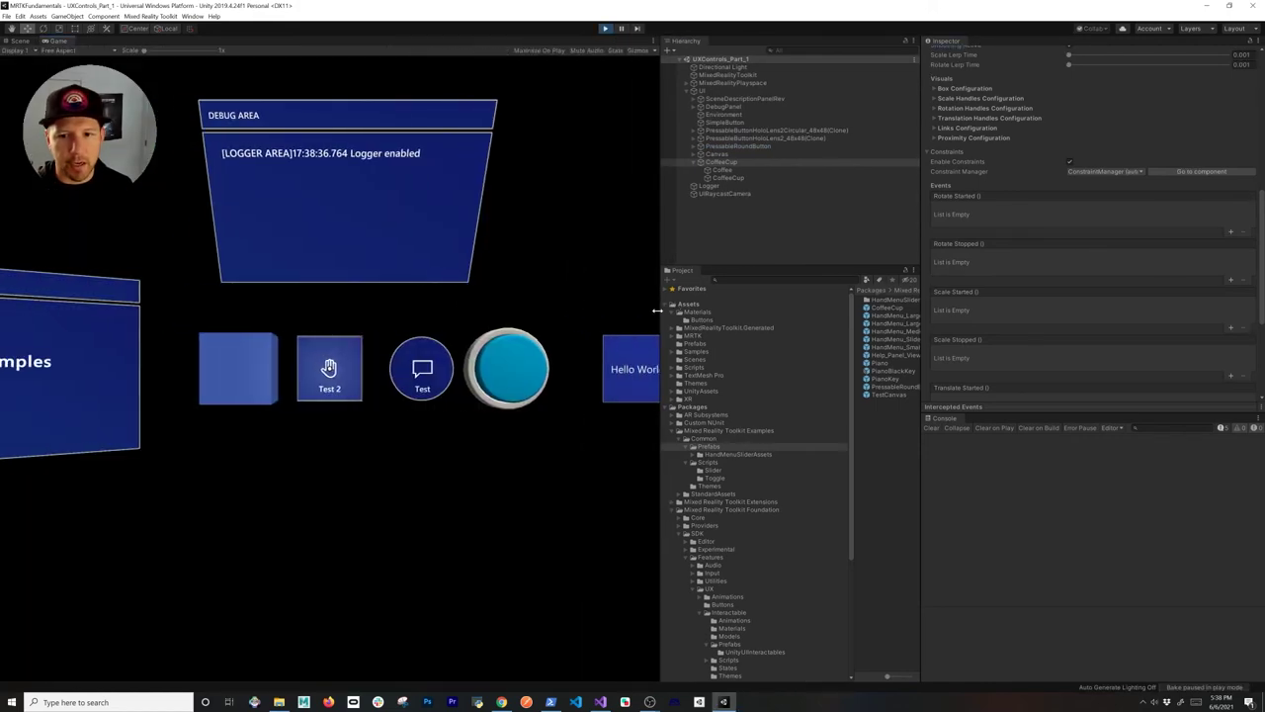
{"action": "key", "text": "d"}
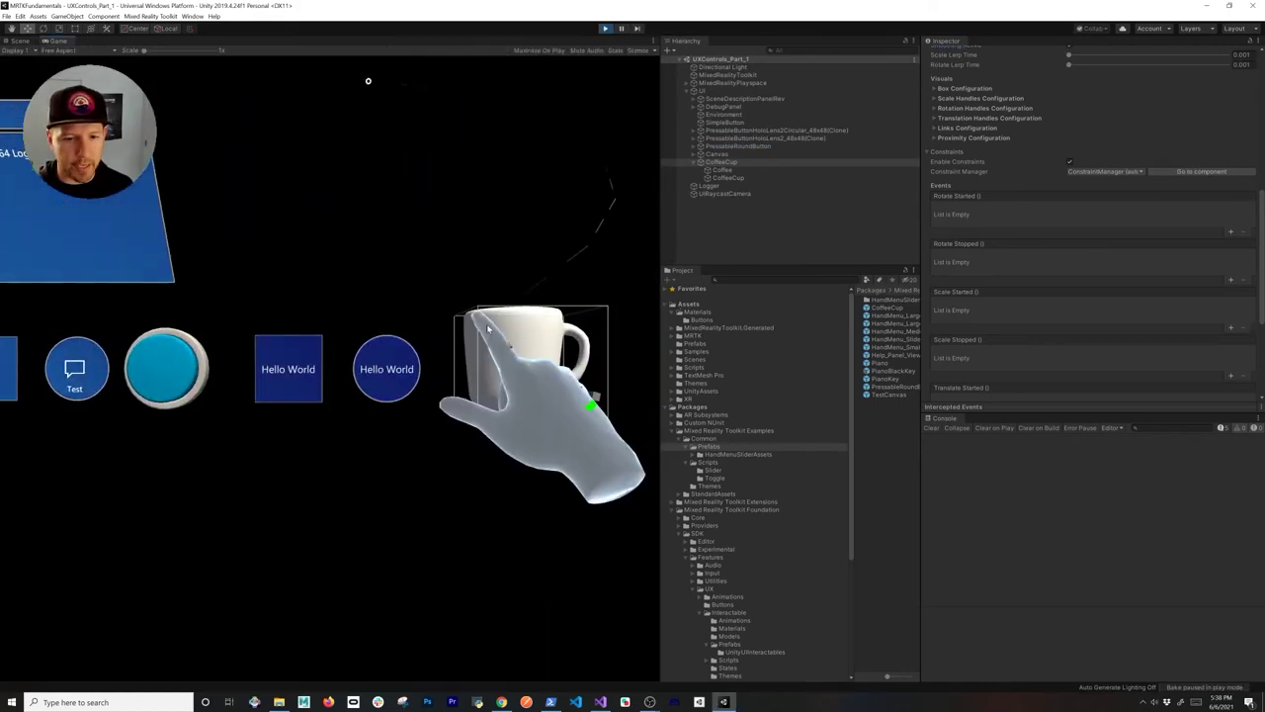
{"action": "key", "text": "space"}
{"action": "left_click_drag", "start_coordinate": [480, 415], "coordinate": [539, 472]}
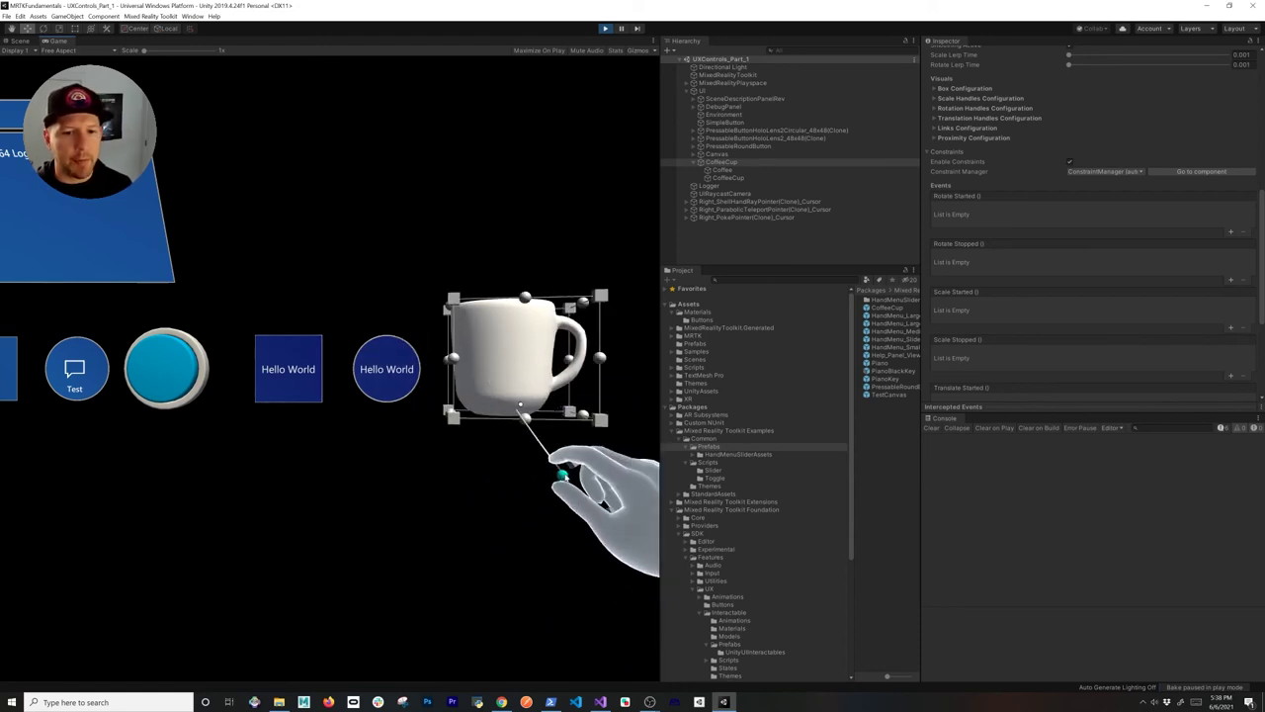
{"action": "left_click", "coordinate": [605, 28]}
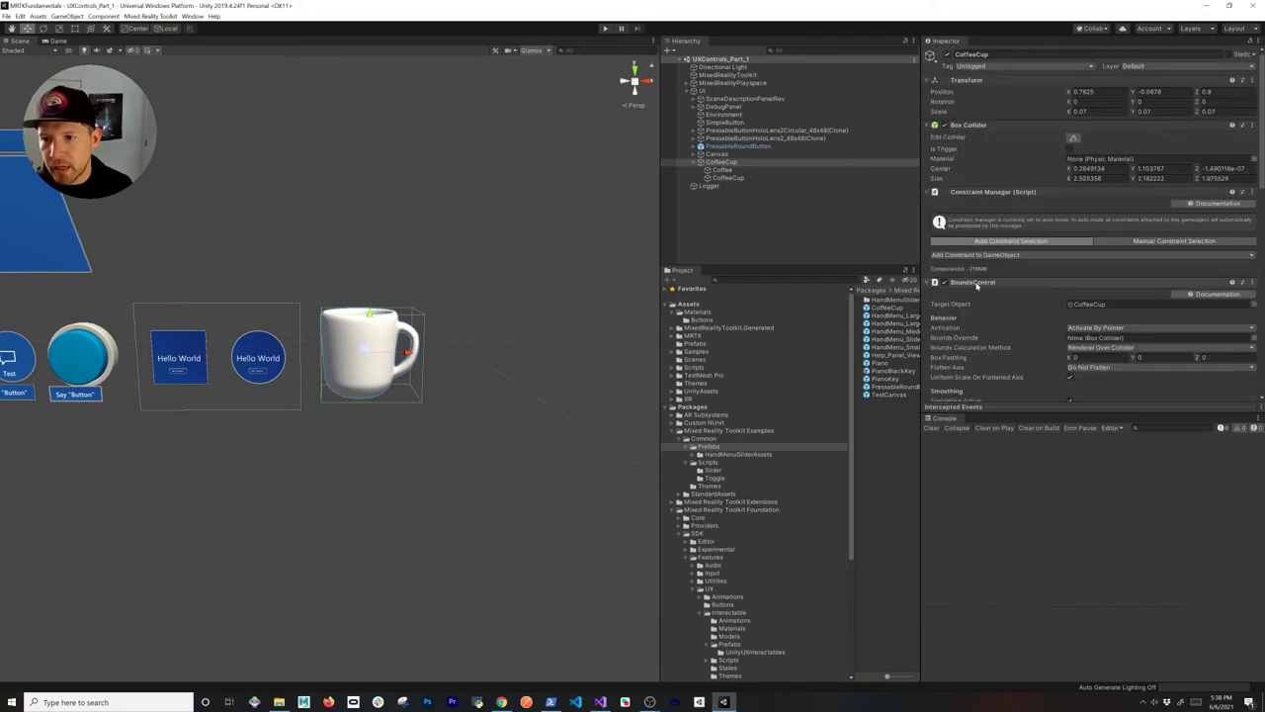
Step: Add an Object Manipulator to the parent CoffeeCup and give it a Near Interaction Grabbable component for near interaction
{"action": "left_click", "coordinate": [1046, 284]}
{"action": "left_click", "coordinate": [1052, 299]}
{"action": "type", "text": "object"}
{"action": "key", "text": "Return"}
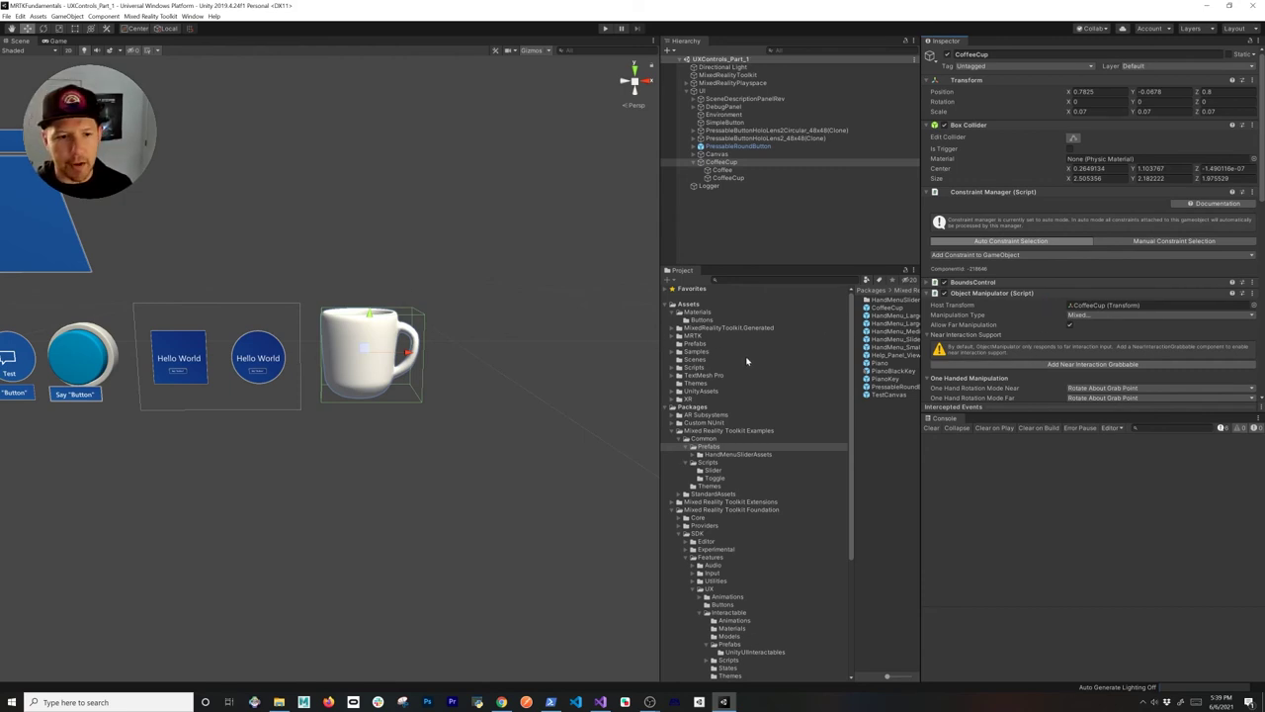
{"action": "left_click", "coordinate": [1049, 364]}
{"action": "scroll", "coordinate": [1036, 340], "scroll_direction": "down", "scroll_amount": 5}
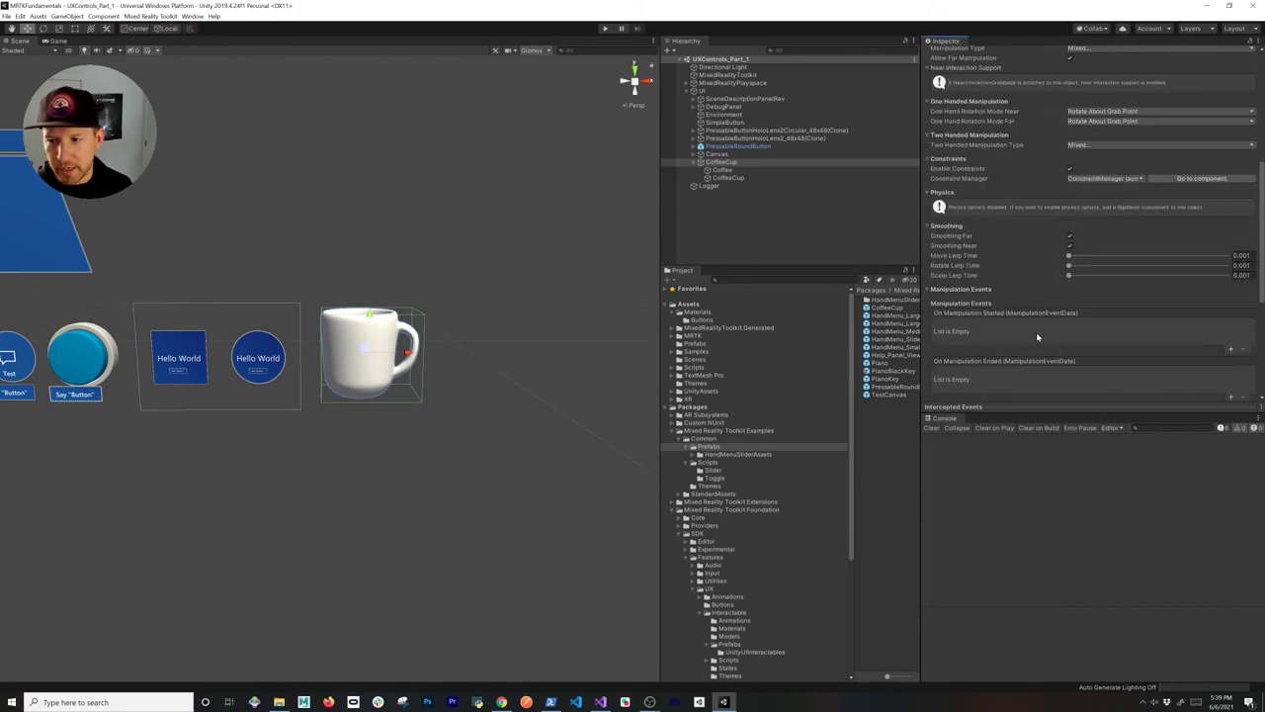
Step: Run the scene, test grabbing and manipulating the coffee cup with the simulated hand, and stop play mode
{"action": "key", "text": "ctrl+p"}
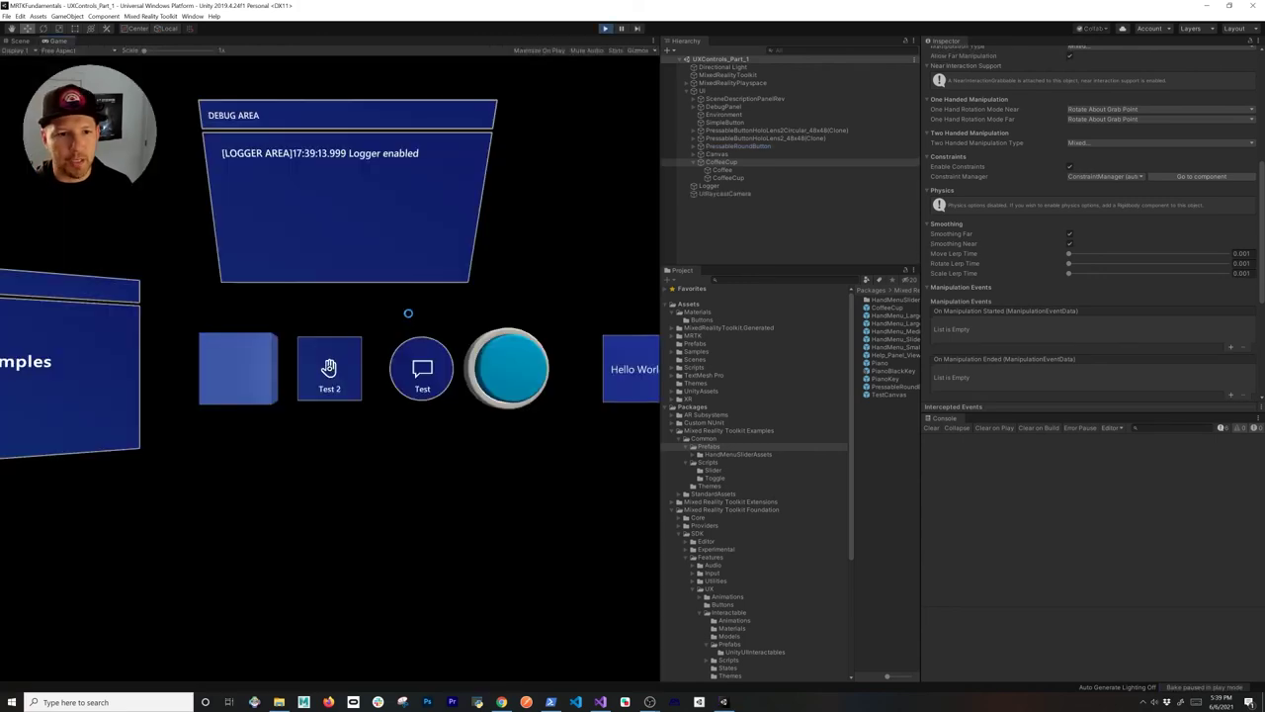
{"action": "key", "text": "d"}
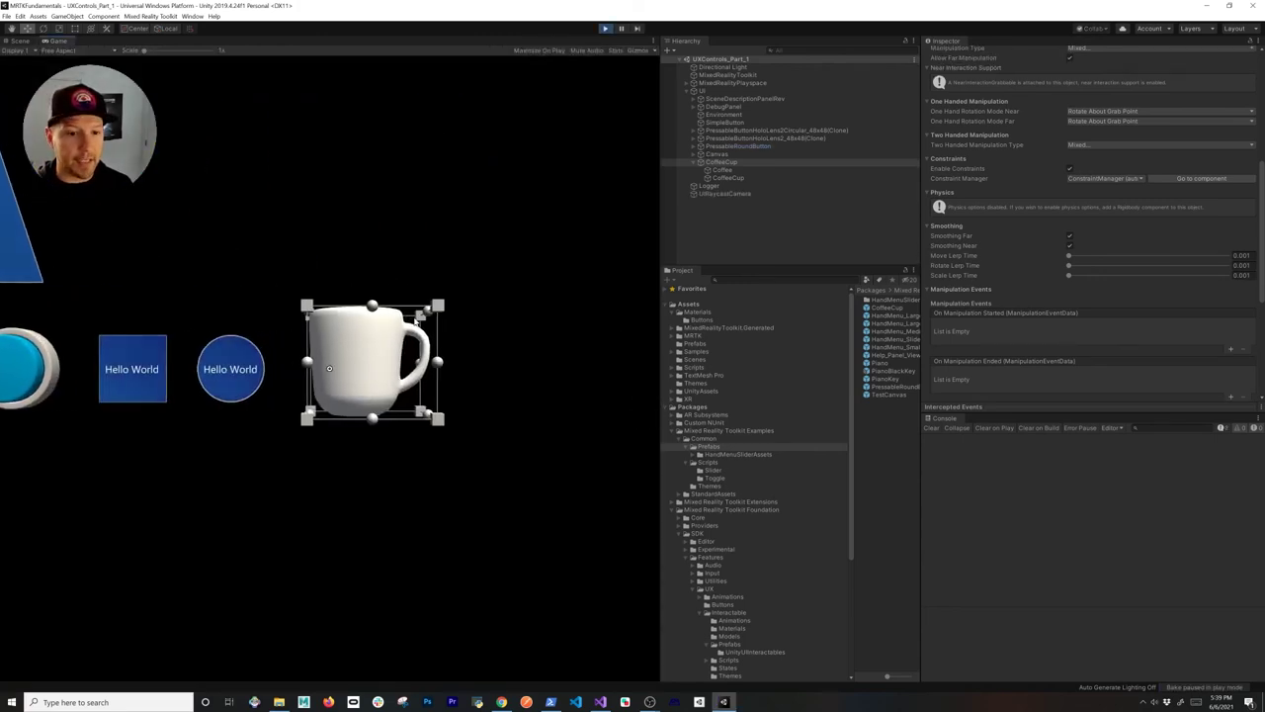
{"action": "key", "text": "space"}
{"action": "left_click_drag", "start_coordinate": [328, 401], "coordinate": [359, 452]}
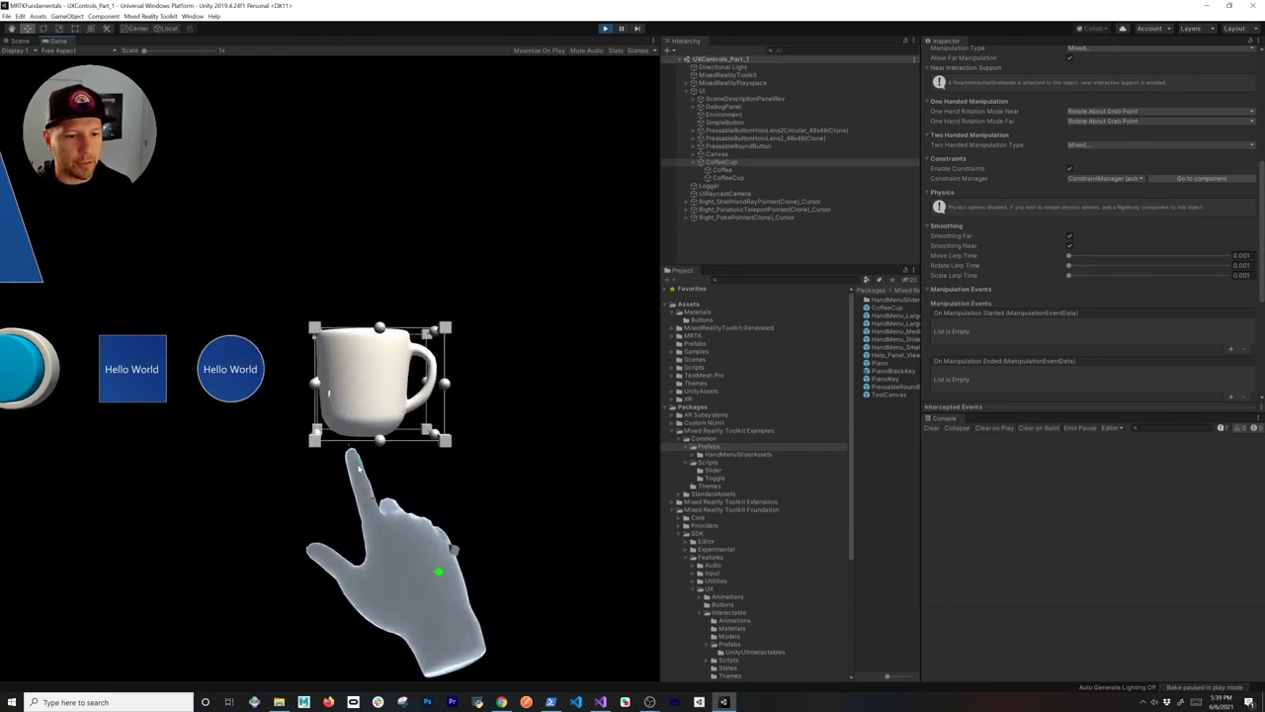
{"action": "left_click_drag", "start_coordinate": [420, 564], "coordinate": [534, 638]}
{"action": "left_click", "coordinate": [607, 28]}
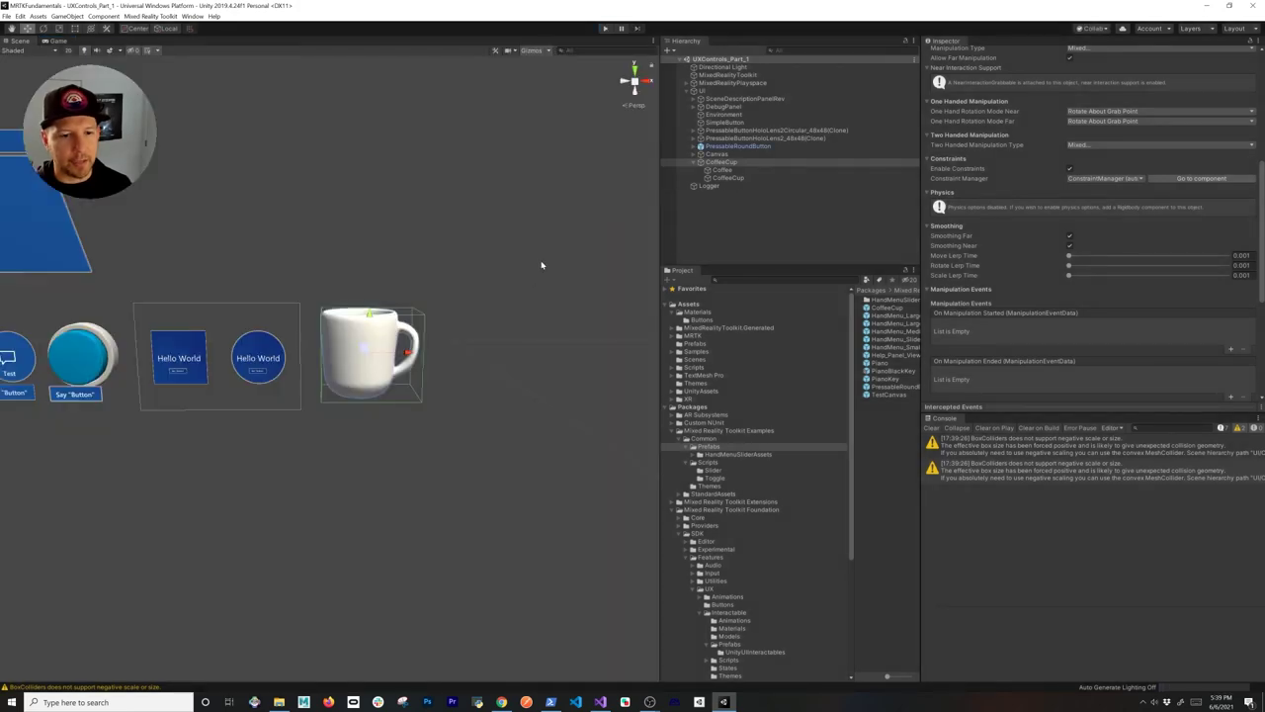
Step: Switch the CoffeeCup's Constraint Manager to Manual Constraint Selection, add a new MinMaxScaleConstraint, and check its hand type options and scale limits
{"action": "left_click", "coordinate": [727, 162]}
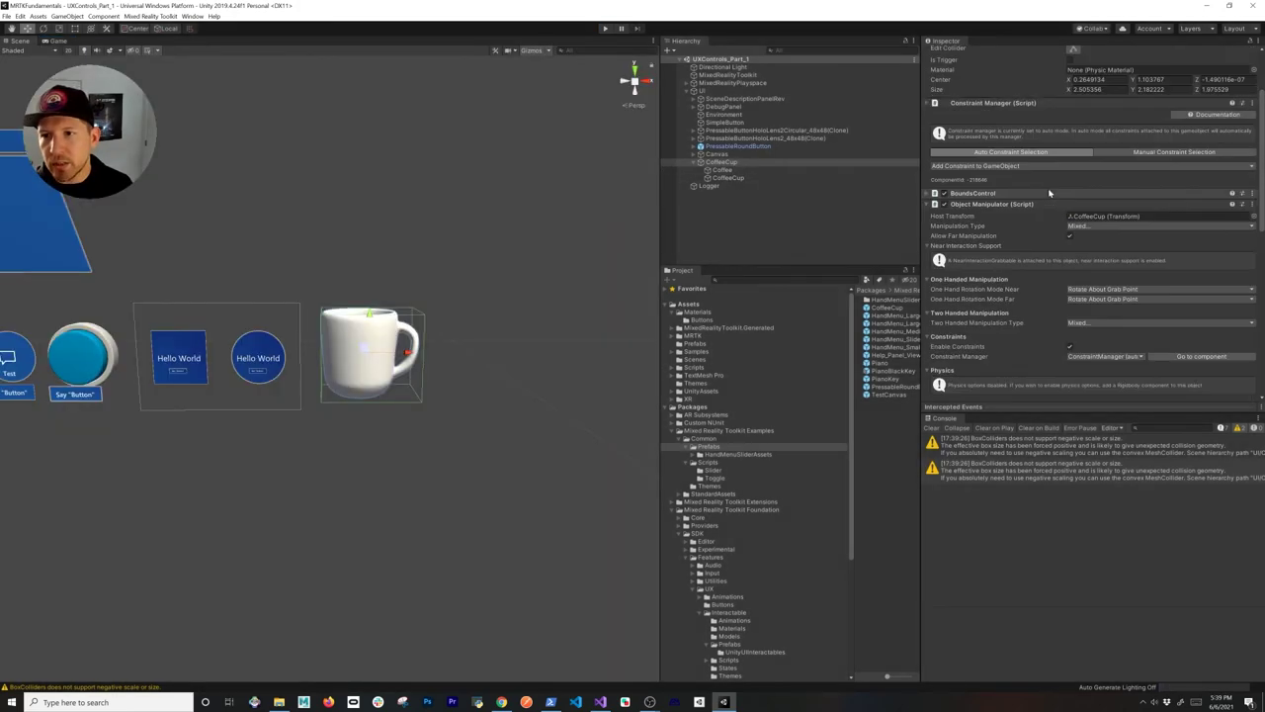
{"action": "left_click", "coordinate": [1001, 295]}
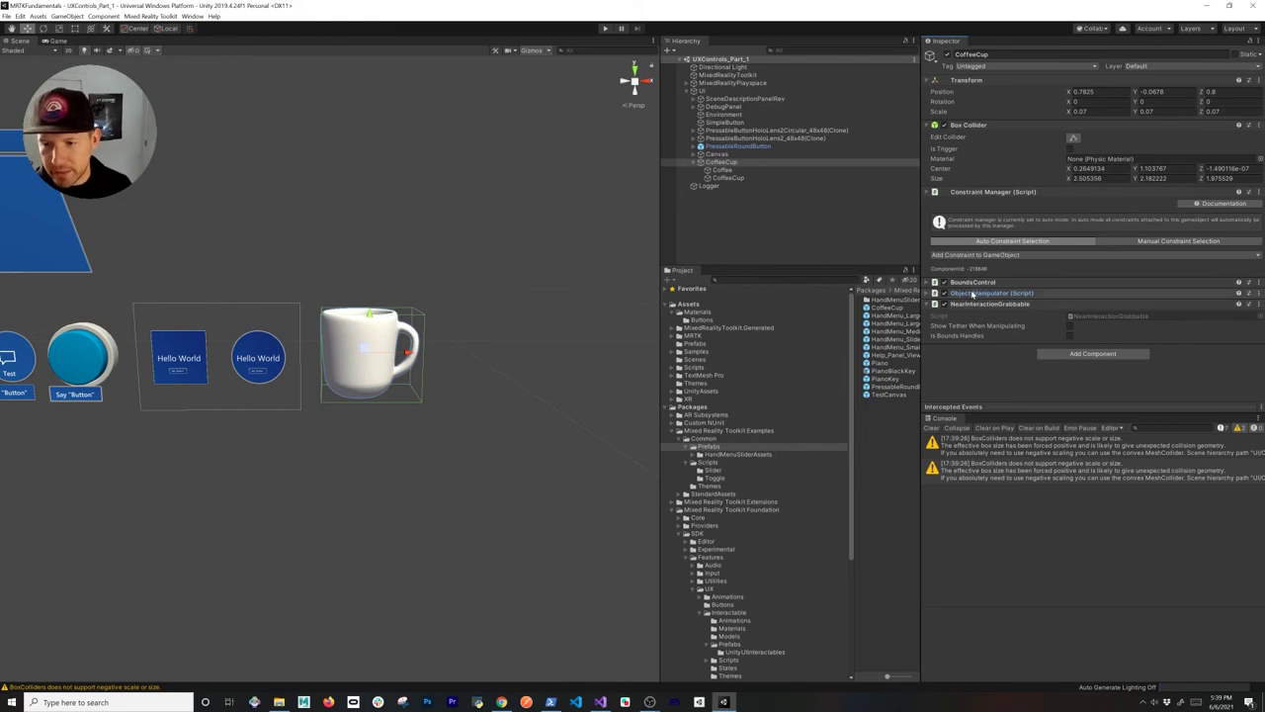
{"action": "left_click", "coordinate": [971, 282]}
{"action": "scroll", "coordinate": [1029, 310], "scroll_direction": "down", "scroll_amount": 3}
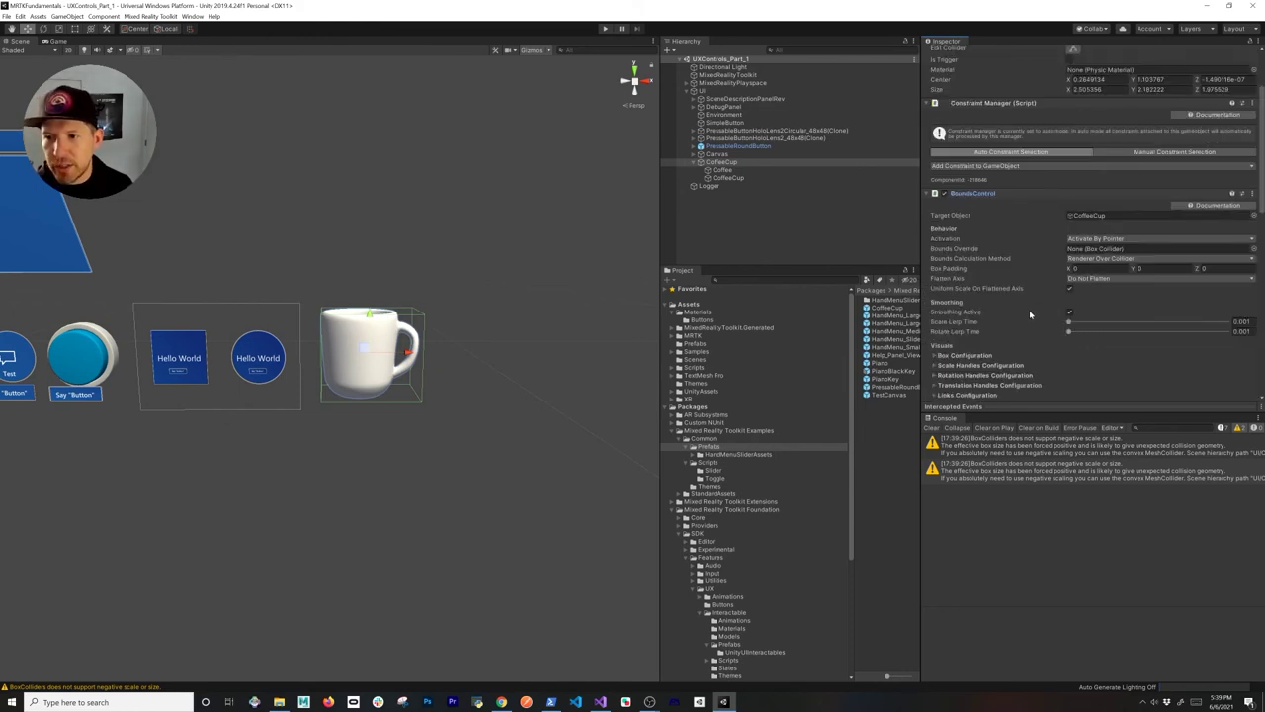
{"action": "left_click", "coordinate": [1114, 154]}
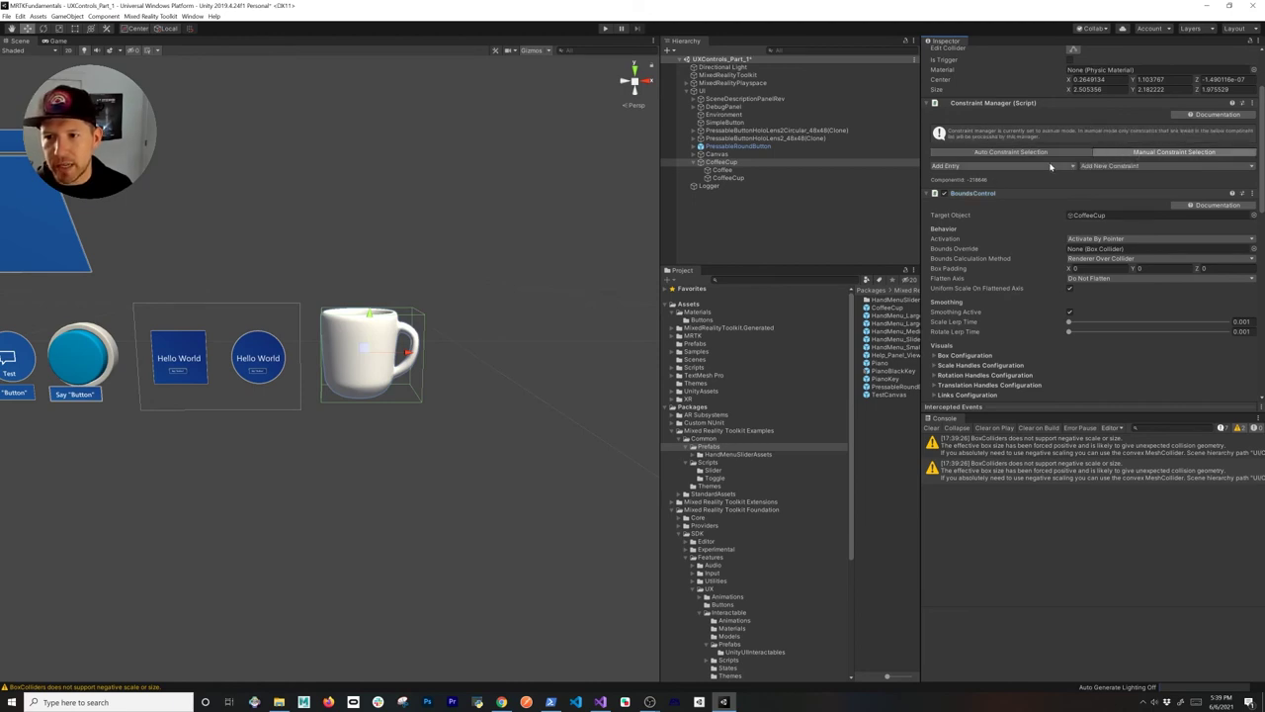
{"action": "left_click", "coordinate": [1051, 166]}
{"action": "left_click", "coordinate": [1102, 166]}
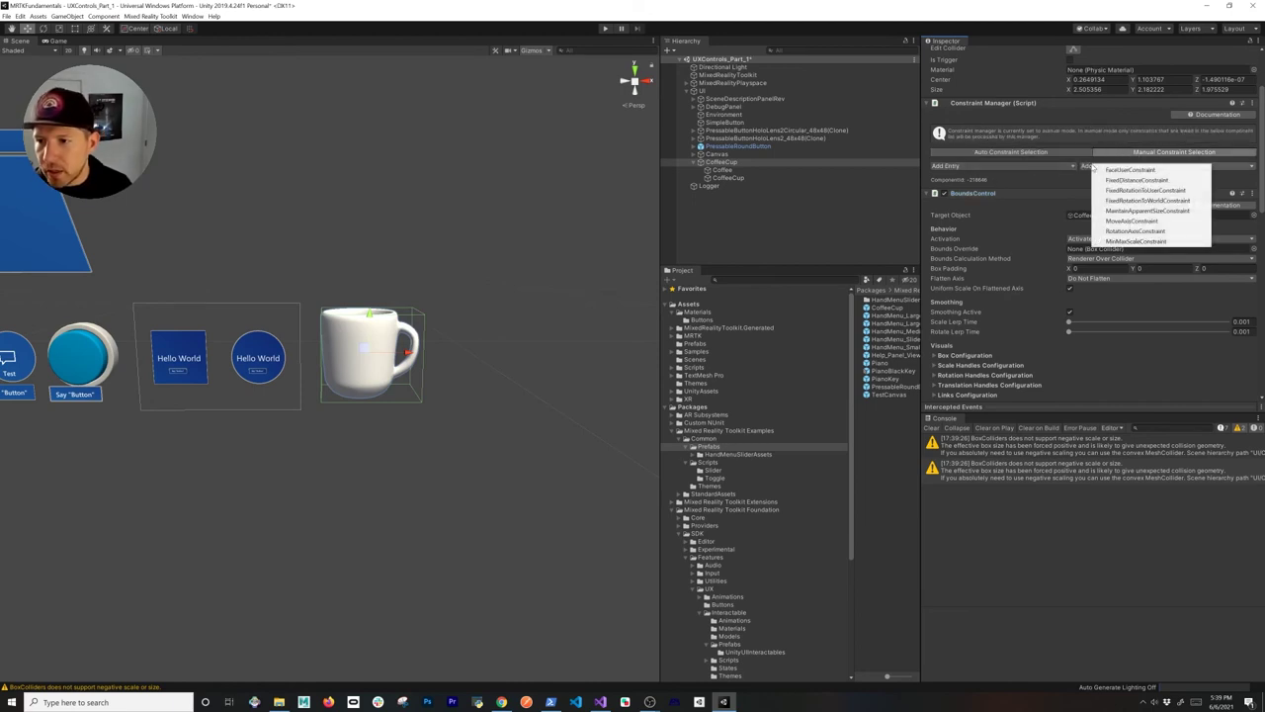
{"action": "left_click", "coordinate": [1114, 242]}
{"action": "scroll", "coordinate": [1017, 245], "scroll_direction": "down", "scroll_amount": 10}
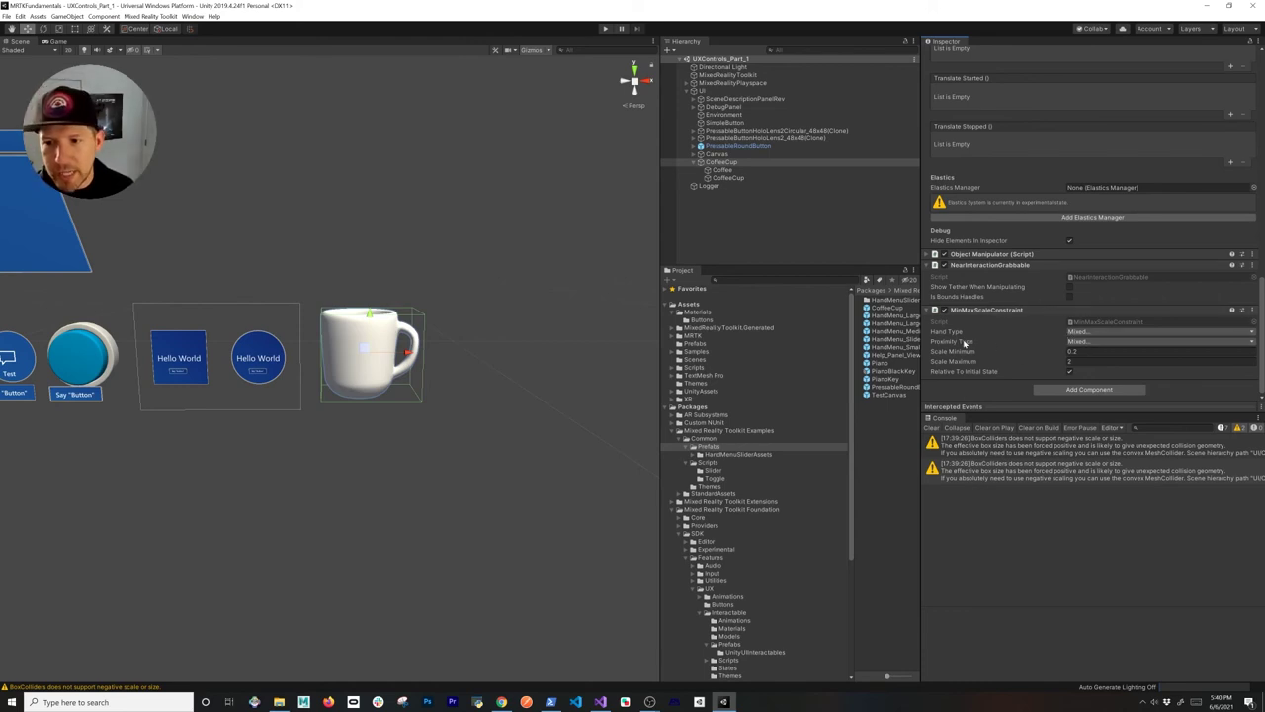
{"action": "left_click", "coordinate": [1088, 331]}
{"action": "left_click", "coordinate": [1087, 361]}
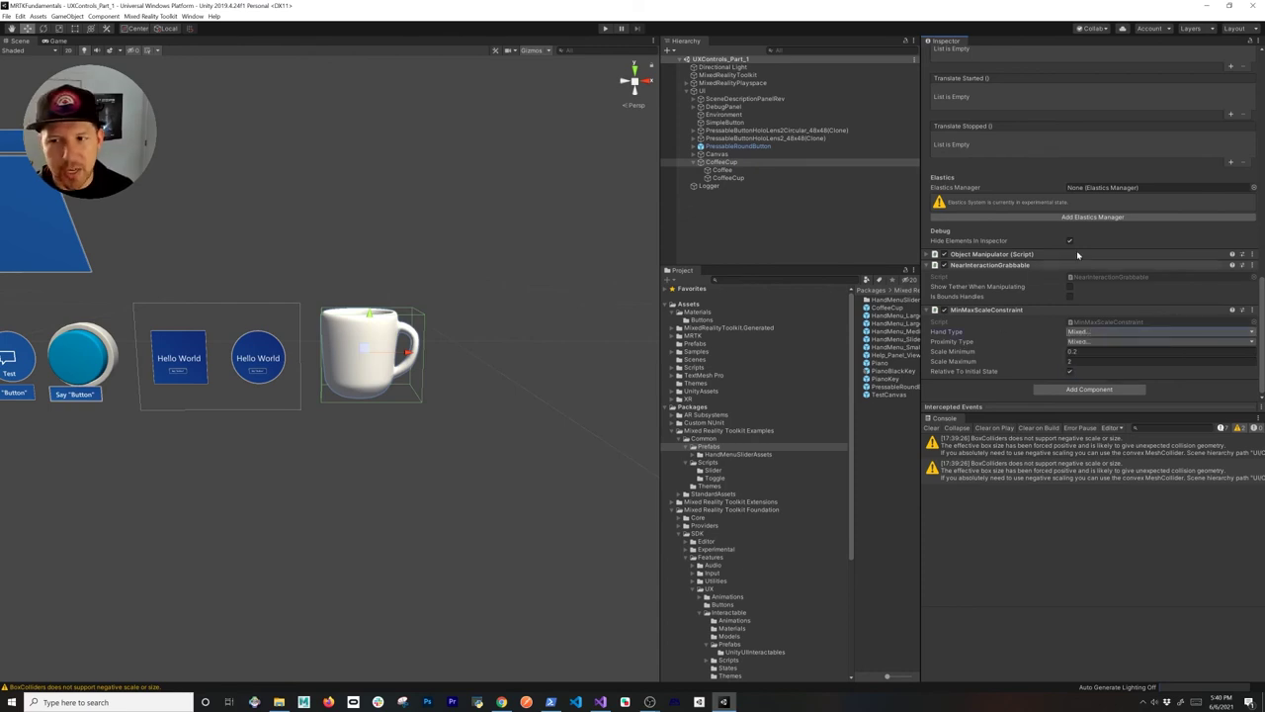
Step: Add a new MoveAxisConstraint to the CoffeeCup through its Constraint Manager
{"action": "scroll", "coordinate": [1097, 237], "scroll_direction": "up", "scroll_amount": 5}
{"action": "scroll", "coordinate": [1110, 227], "scroll_direction": "up", "scroll_amount": 6}
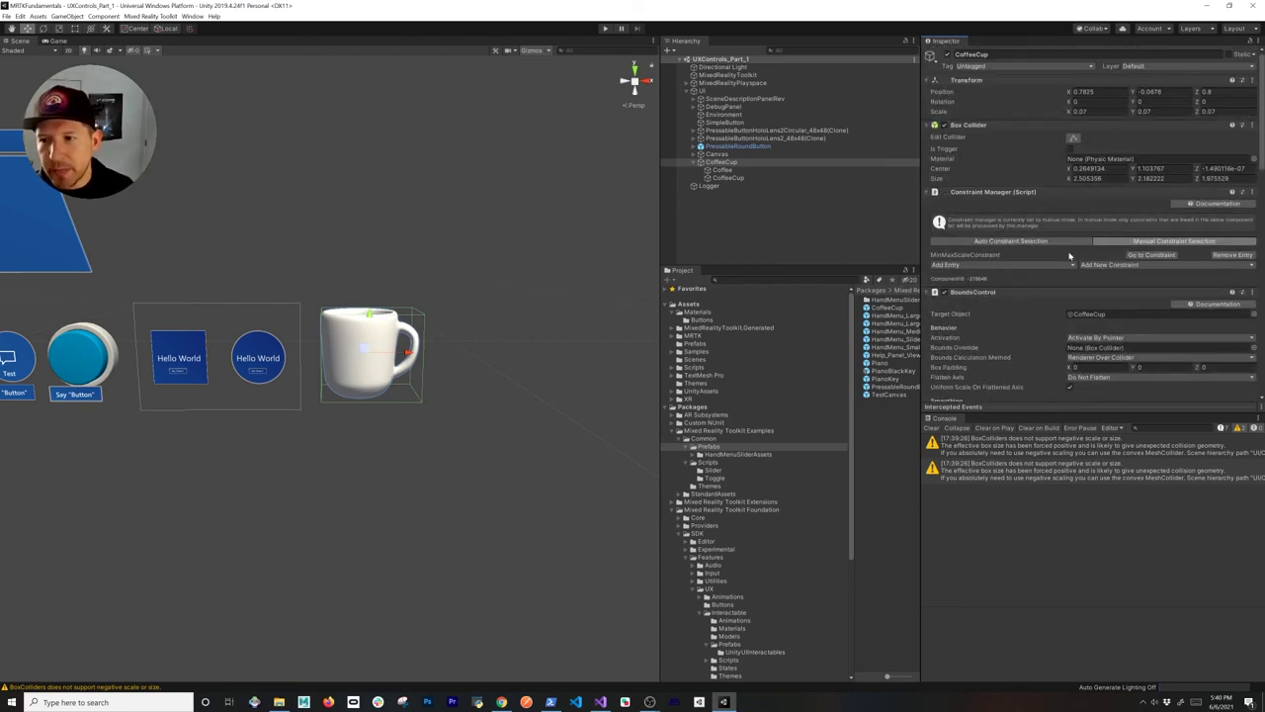
{"action": "left_click", "coordinate": [1103, 266]}
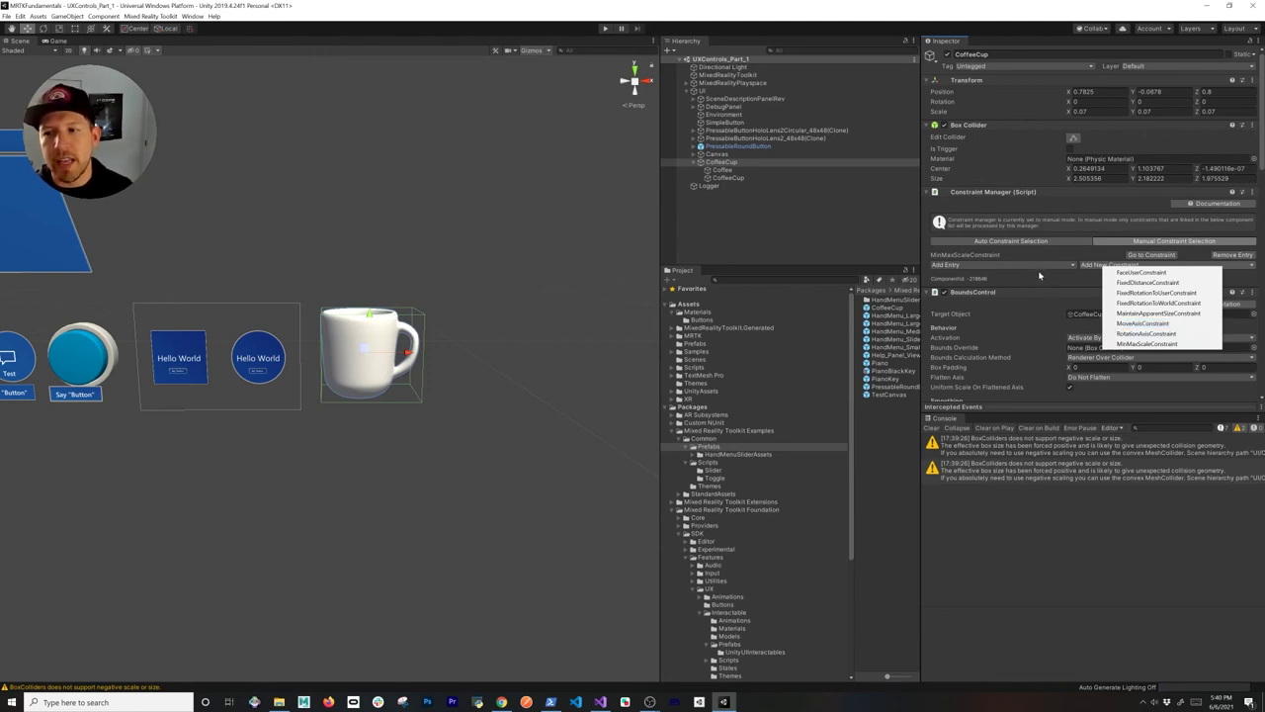
{"action": "left_click", "coordinate": [1143, 323]}
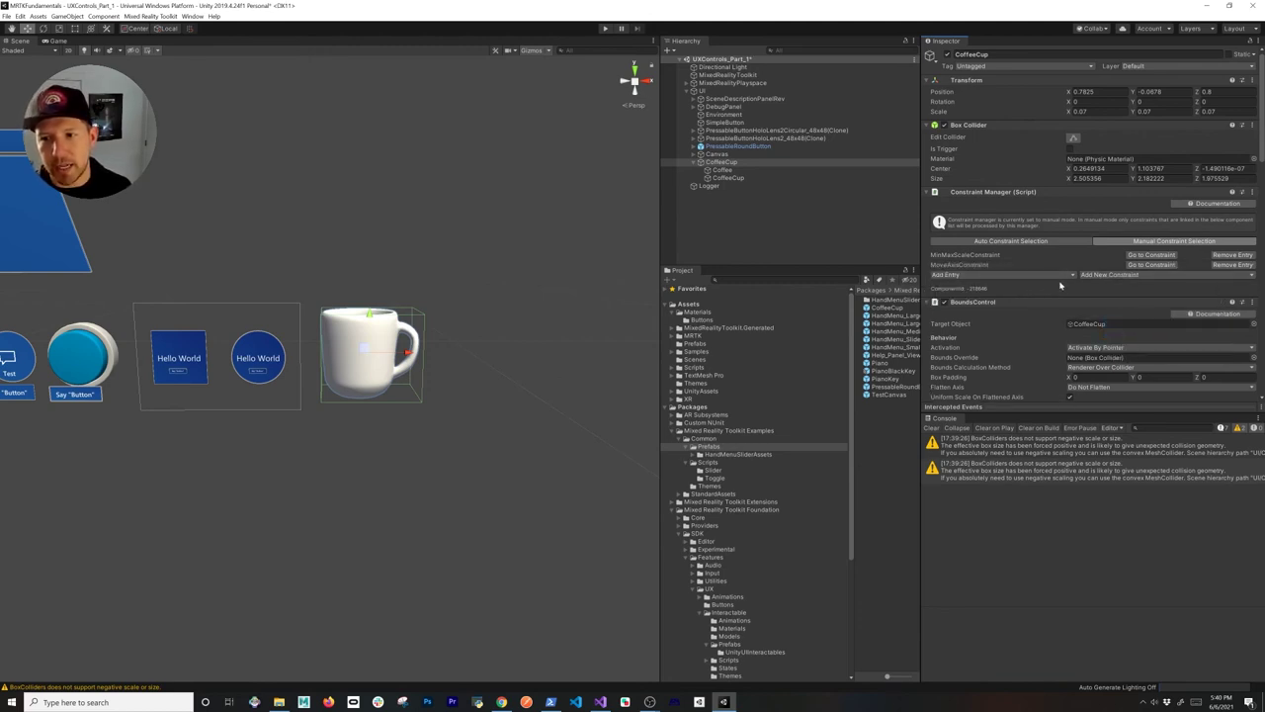
{"action": "scroll", "coordinate": [1058, 297], "scroll_direction": "down", "scroll_amount": 10}
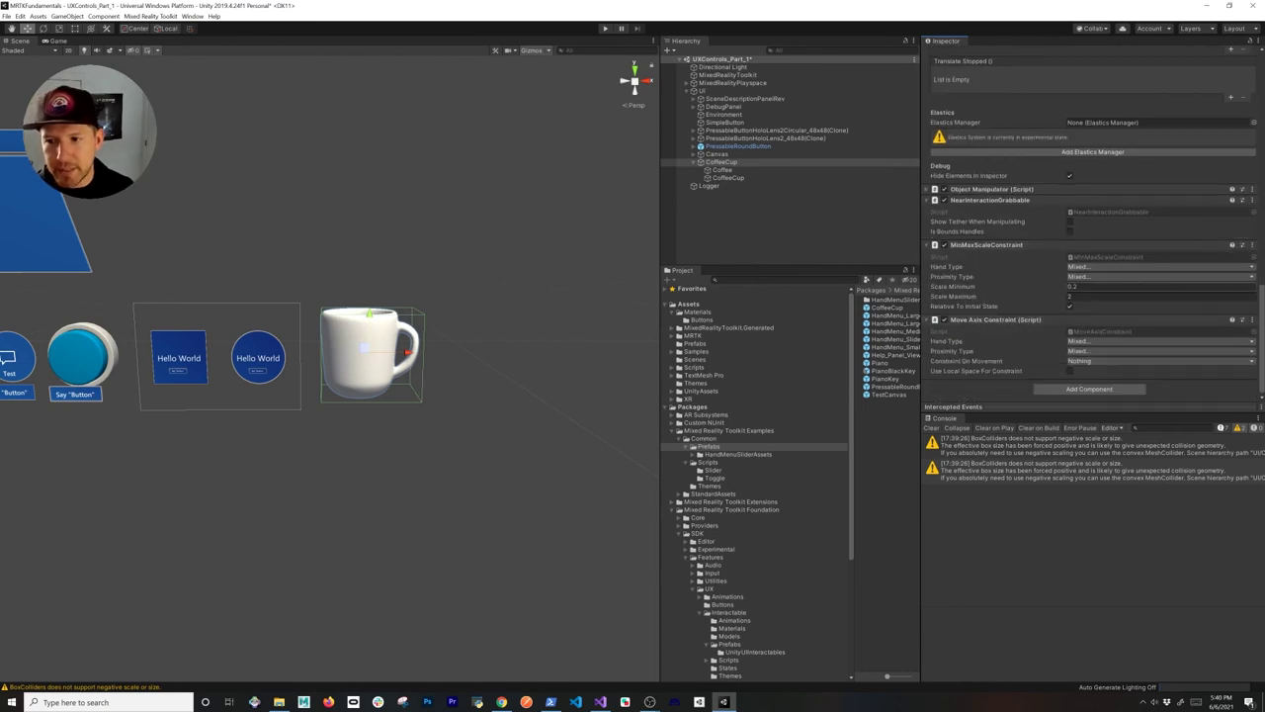
Step: Check the Move Axis Constraint's movement axis options and test moving the coffee cup with the simulated hand in play mode
{"action": "left_click", "coordinate": [1077, 361]}
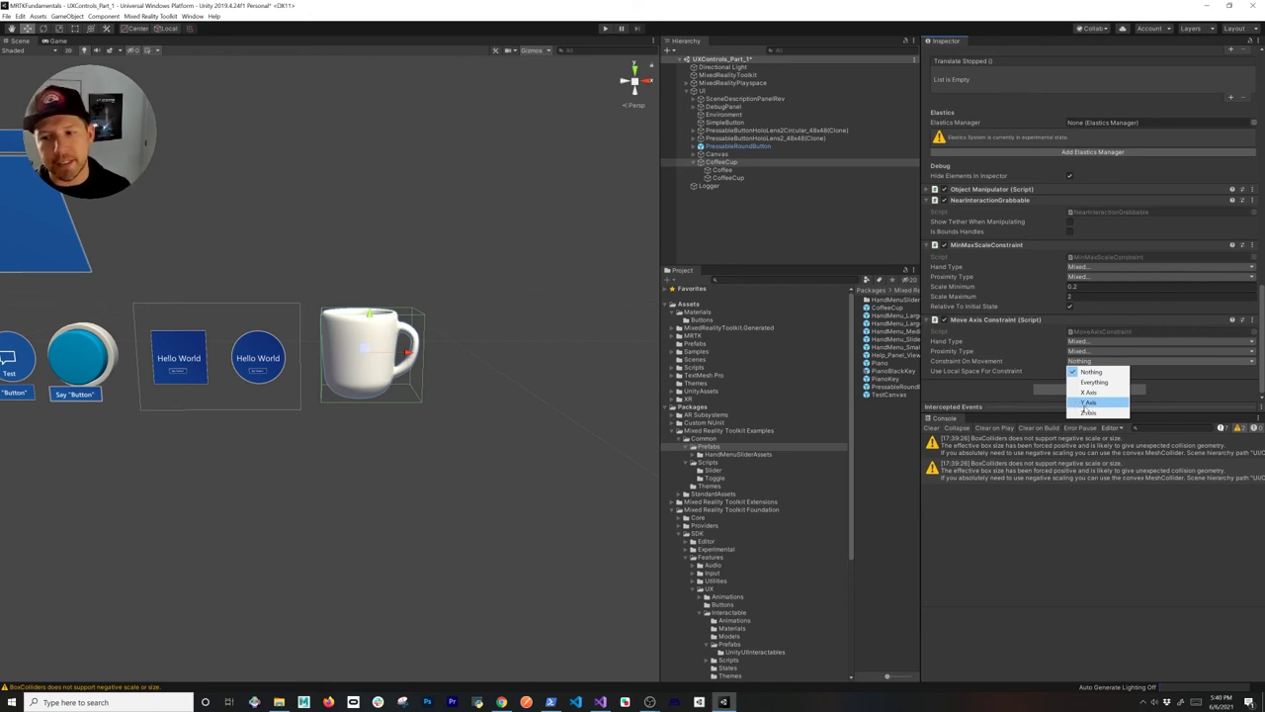
{"action": "left_click", "coordinate": [998, 343]}
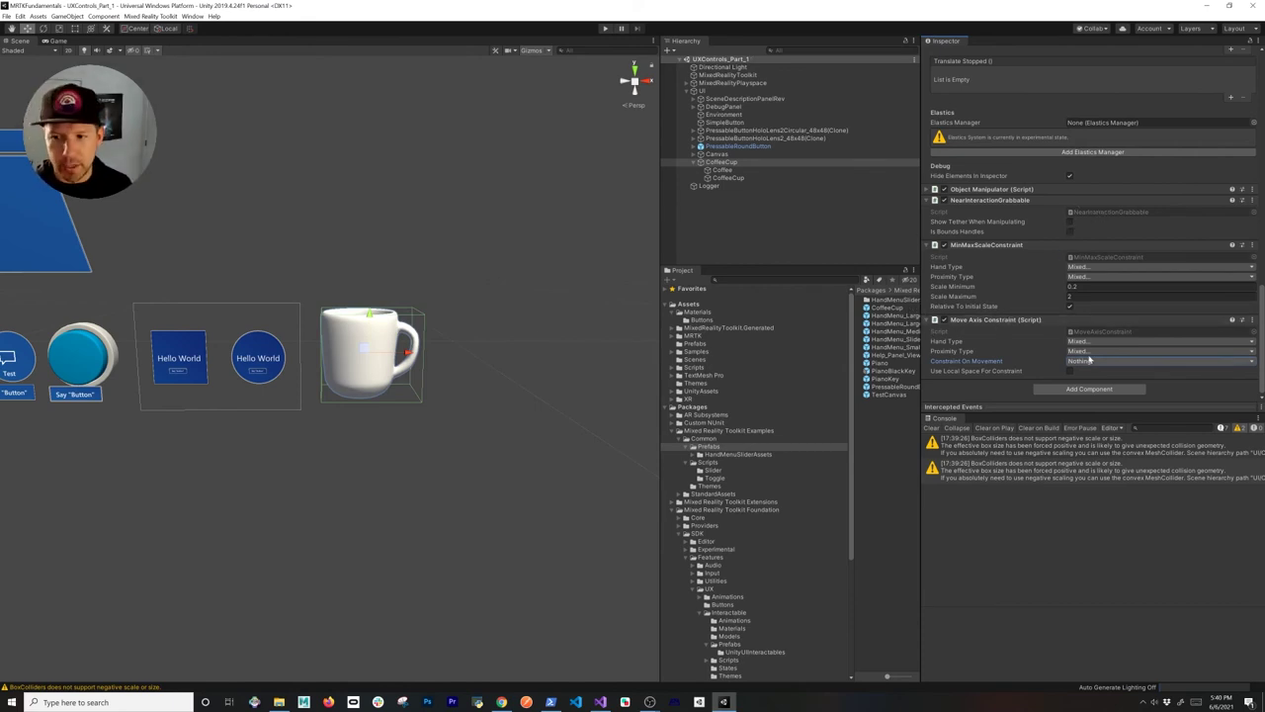
{"action": "left_click", "coordinate": [605, 27]}
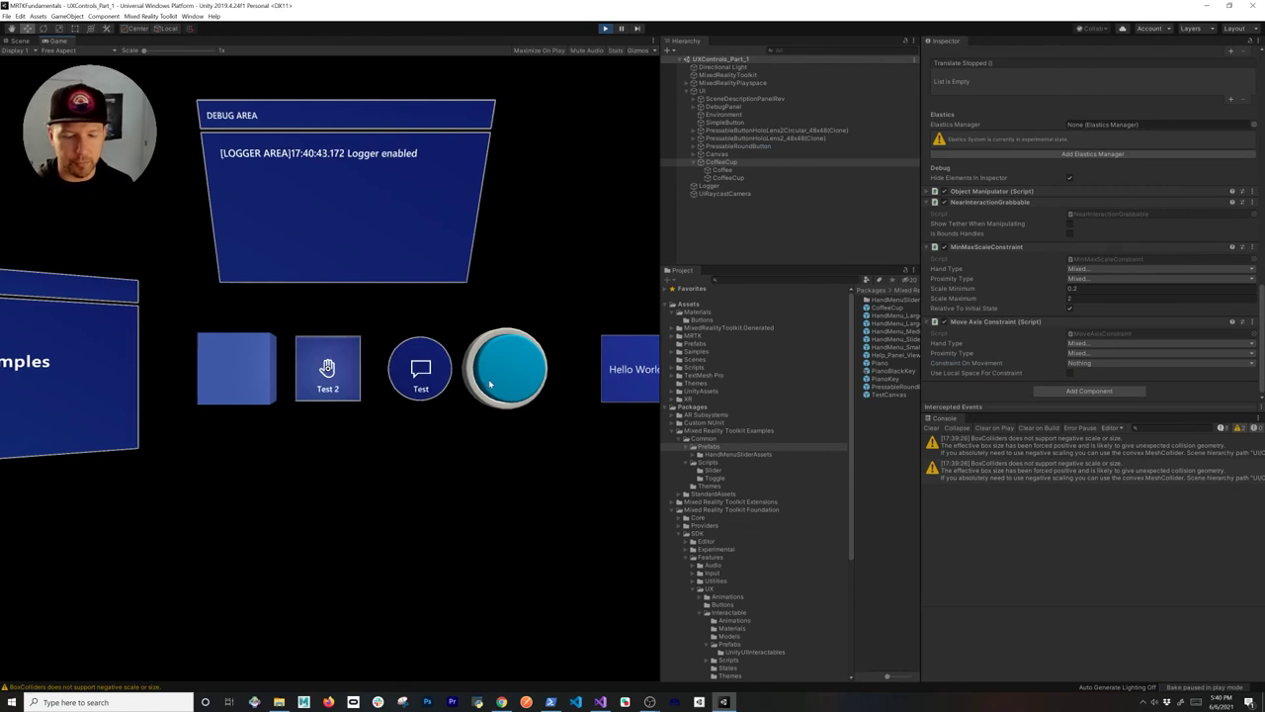
{"action": "key", "text": "d"}
{"action": "key", "text": "space"}
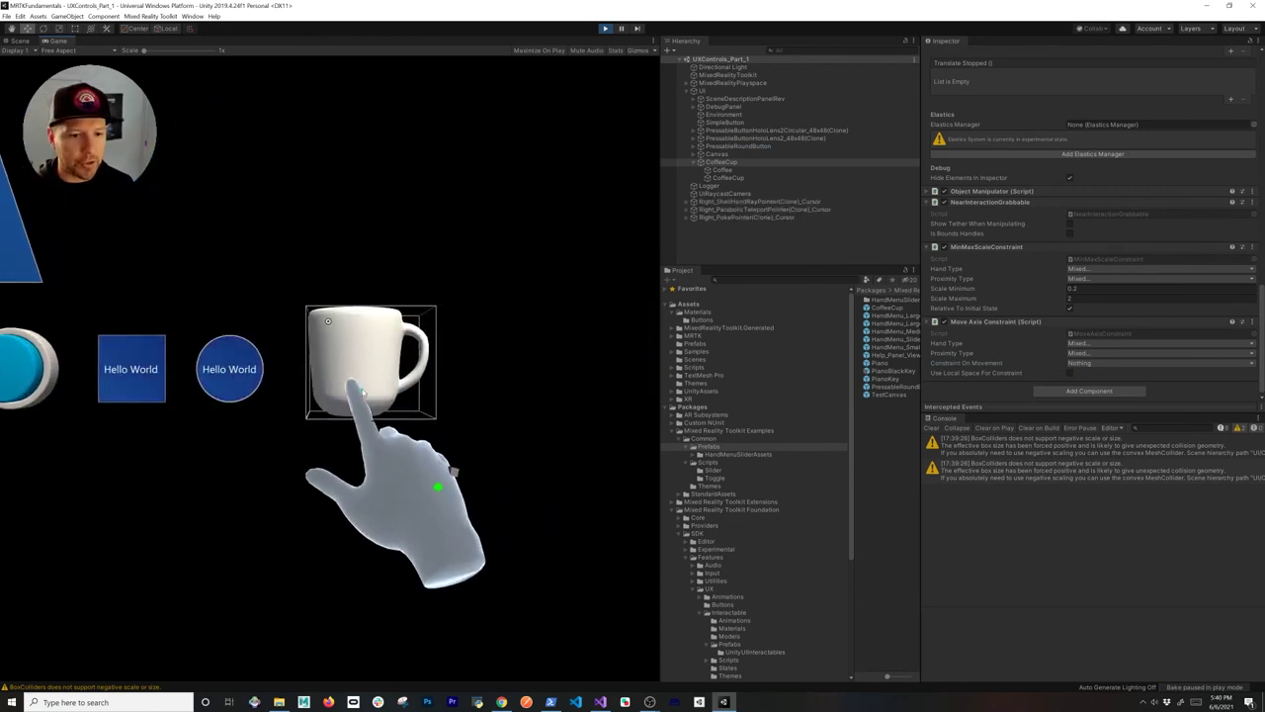
{"action": "left_click_drag", "start_coordinate": [361, 393], "coordinate": [235, 269]}
{"action": "left_click_drag", "start_coordinate": [380, 484], "coordinate": [381, 395]}
{"action": "left_click", "coordinate": [605, 28]}
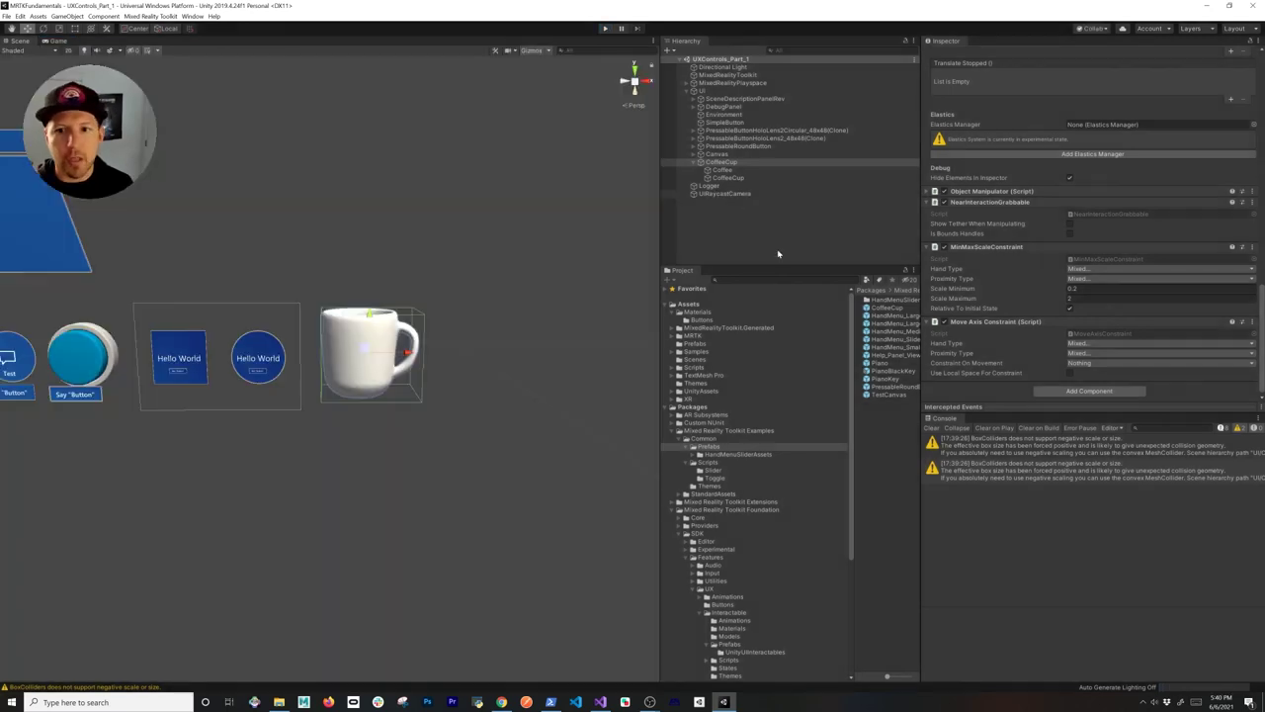
Step: Turn off Smoothing Active in the CoffeeCup's BoundsControl and test scaling and moving the cup in play mode
{"action": "scroll", "coordinate": [1003, 242], "scroll_direction": "up", "scroll_amount": 10}
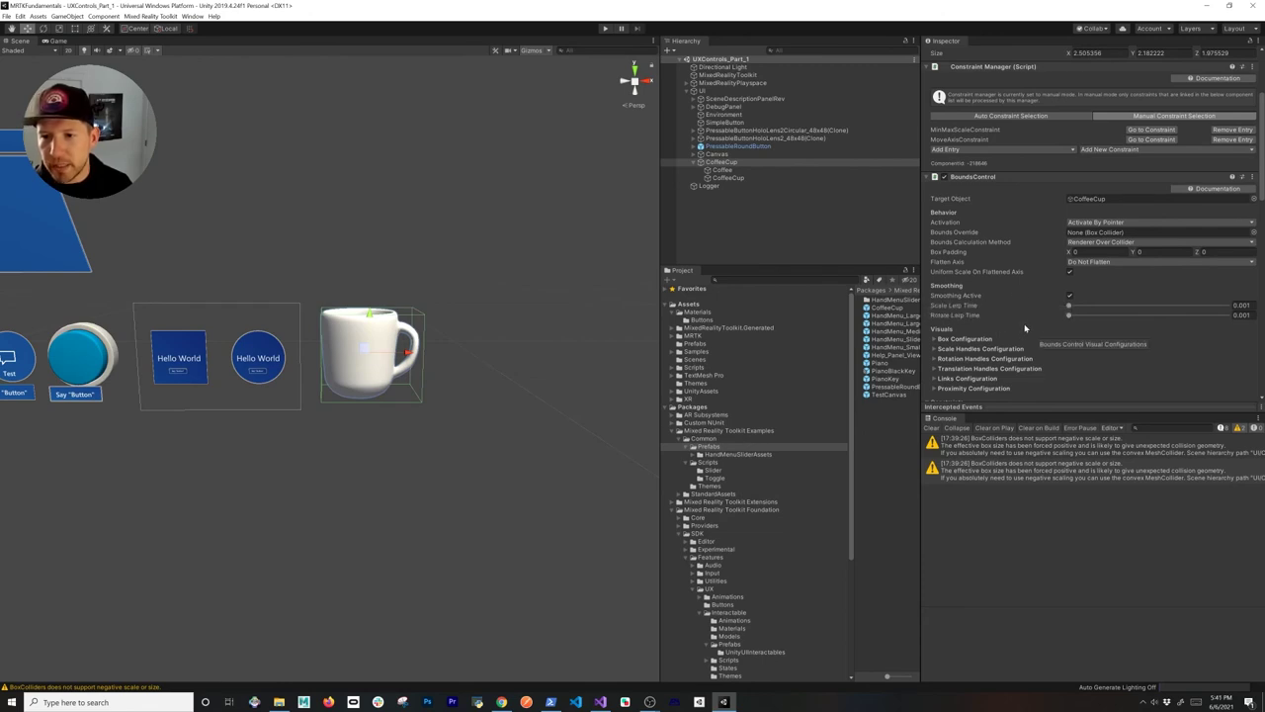
{"action": "left_click", "coordinate": [1070, 296]}
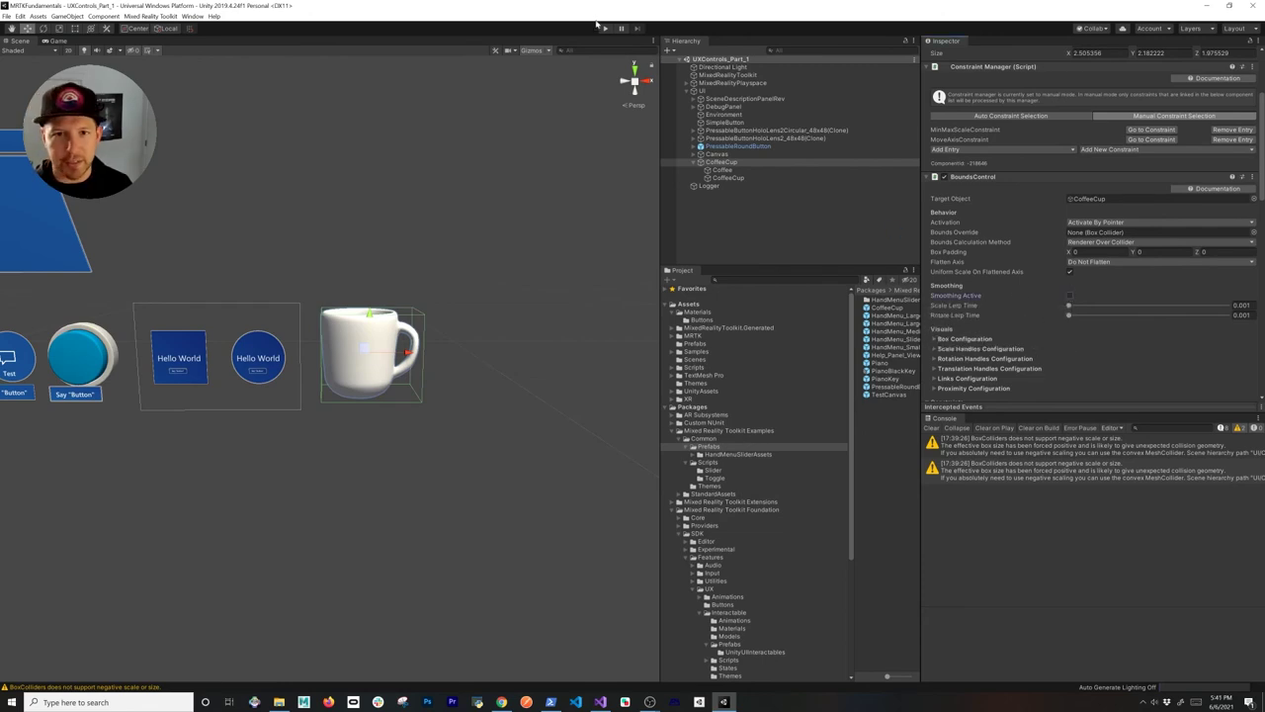
{"action": "left_click", "coordinate": [606, 29]}
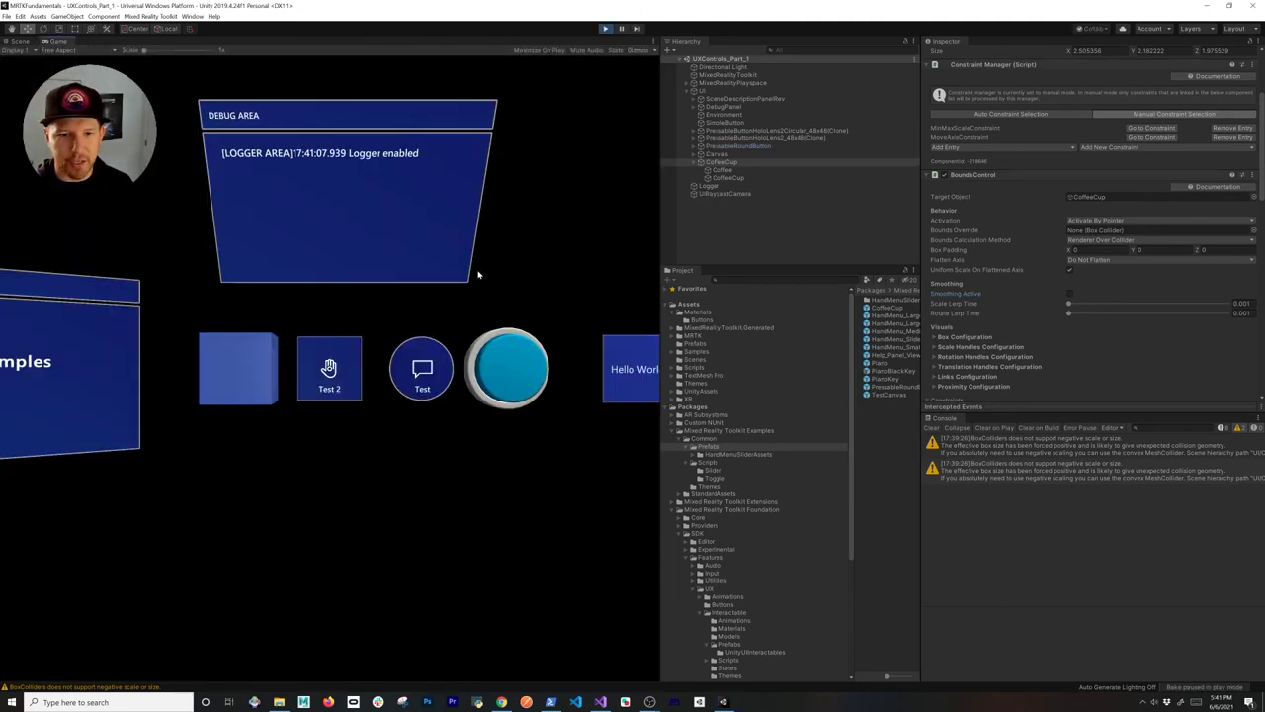
{"action": "key", "text": "d"}
{"action": "key", "text": "space"}
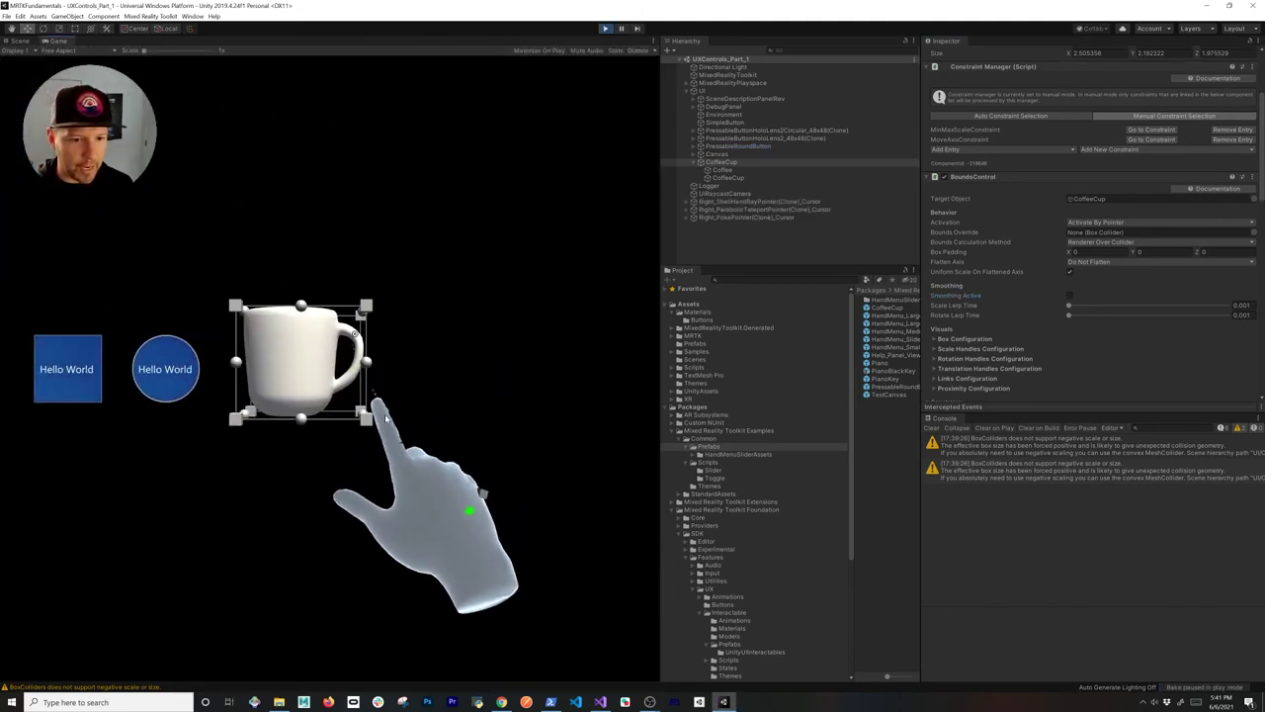
{"action": "mouse_move", "coordinate": [391, 435]}
{"action": "left_mouse_down"}
{"action": "mouse_move", "coordinate": [410, 435]}
{"action": "mouse_move", "coordinate": [182, 362]}
{"action": "mouse_move", "coordinate": [399, 413]}
{"action": "left_mouse_up"}
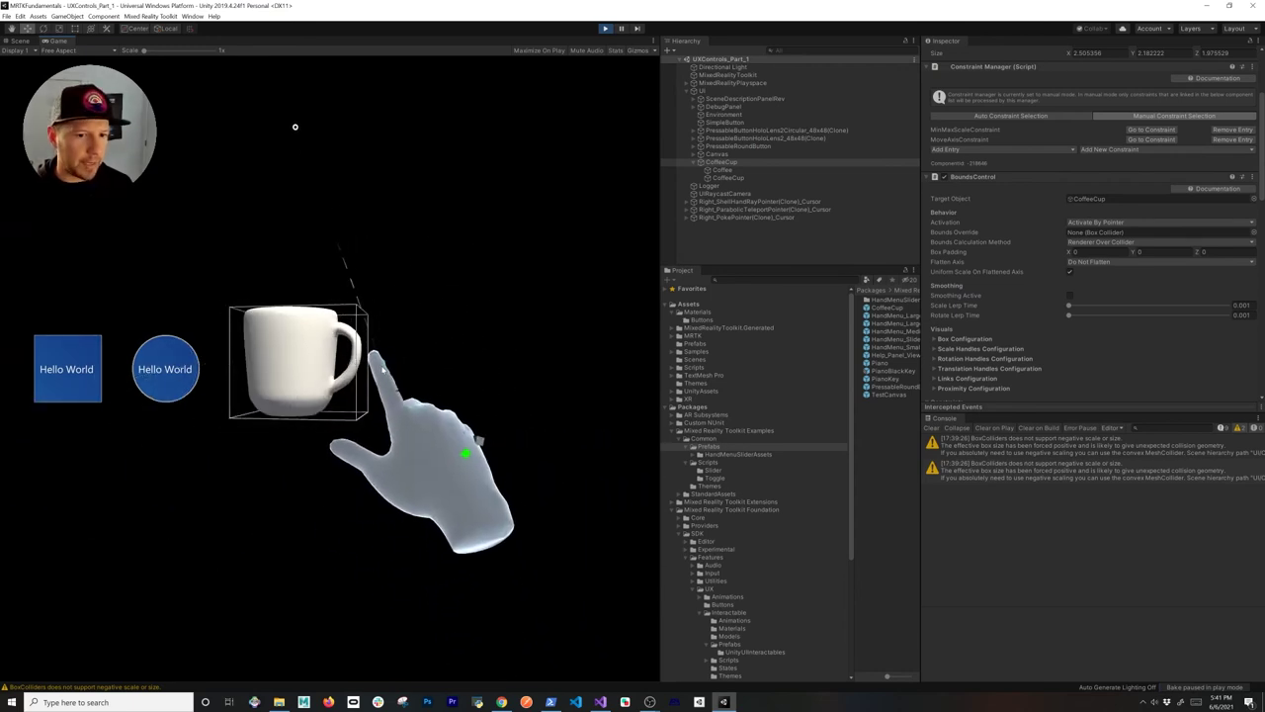
{"action": "left_click_drag", "start_coordinate": [362, 317], "coordinate": [475, 336]}
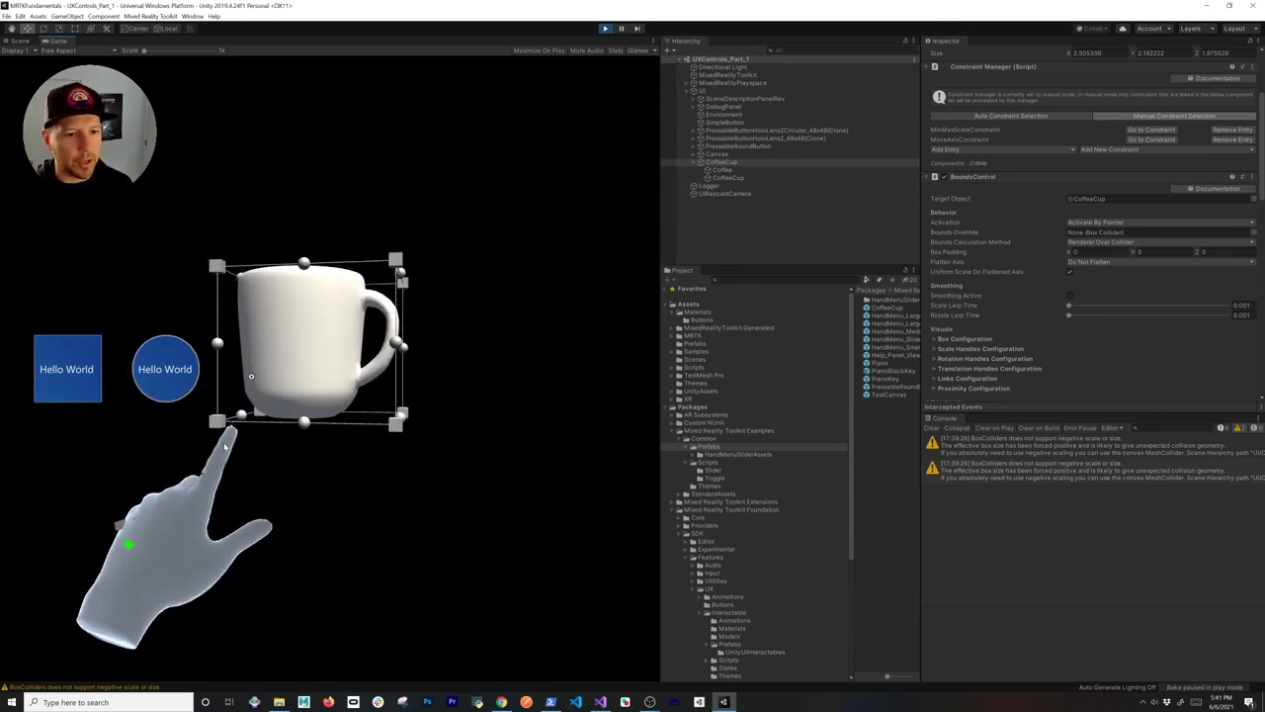
{"action": "left_click_drag", "start_coordinate": [225, 366], "coordinate": [353, 276]}
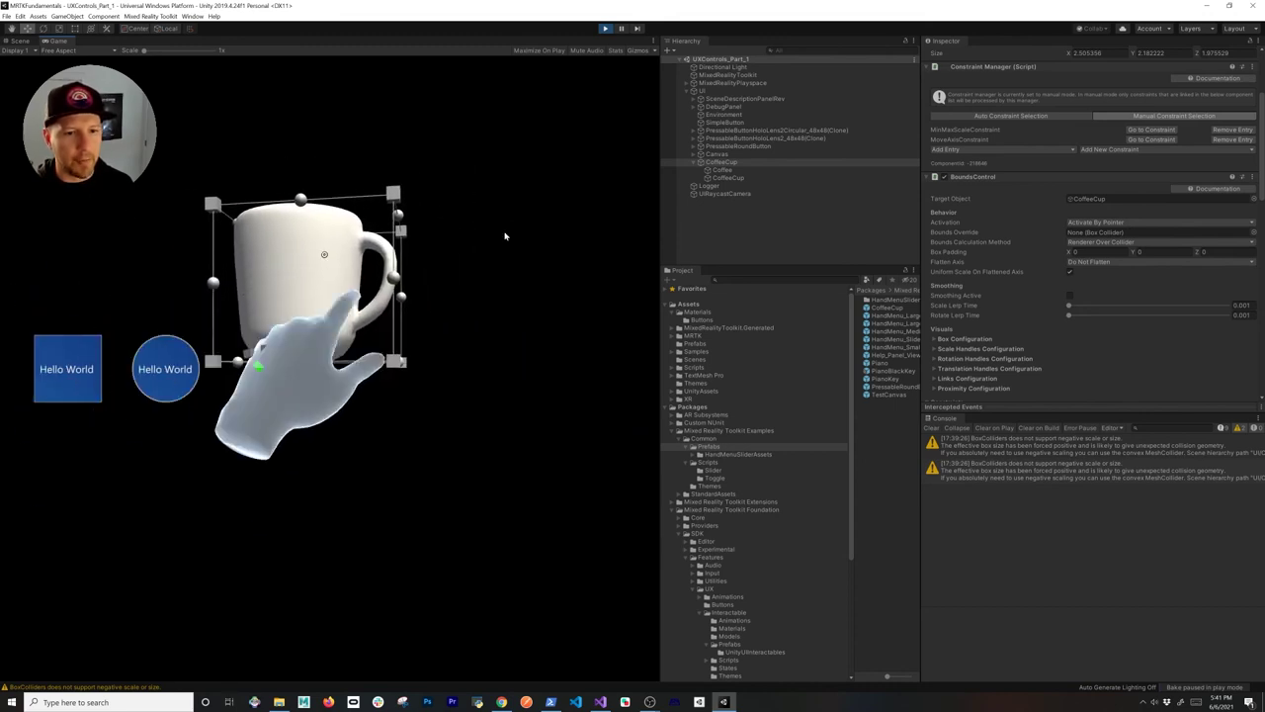
{"action": "left_click", "coordinate": [605, 28]}
Step: Test a Y Axis movement constraint on the CoffeeCup in play mode and reset Constraint On Movement to Nothing
{"action": "scroll", "coordinate": [1071, 319], "scroll_direction": "down", "scroll_amount": 5}
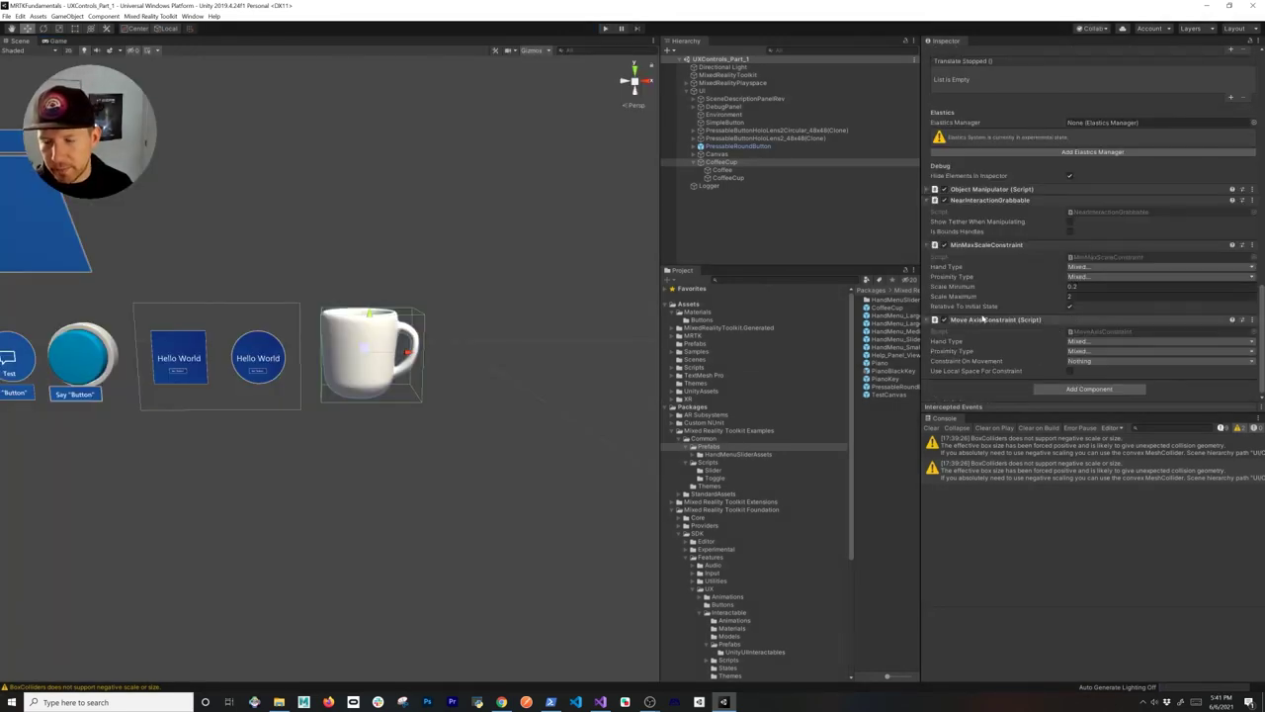
{"action": "left_click", "coordinate": [1082, 362]}
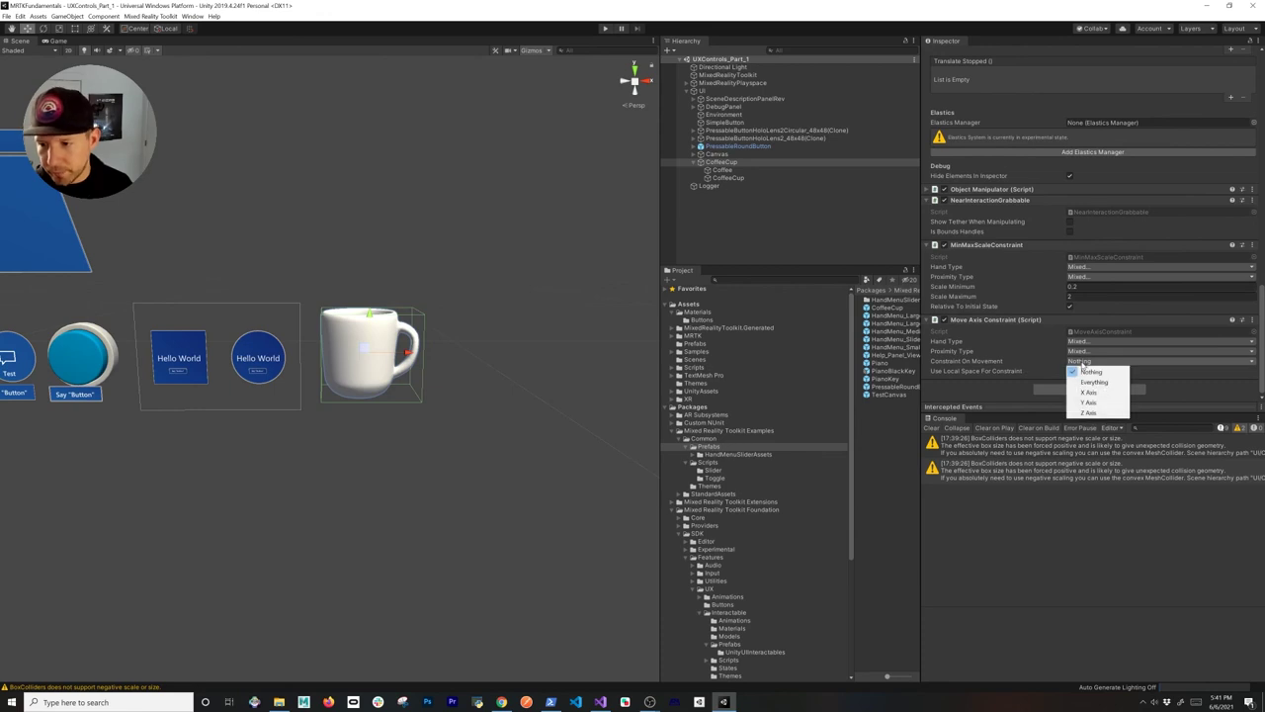
{"action": "left_click", "coordinate": [1087, 403]}
{"action": "left_click", "coordinate": [605, 28]}
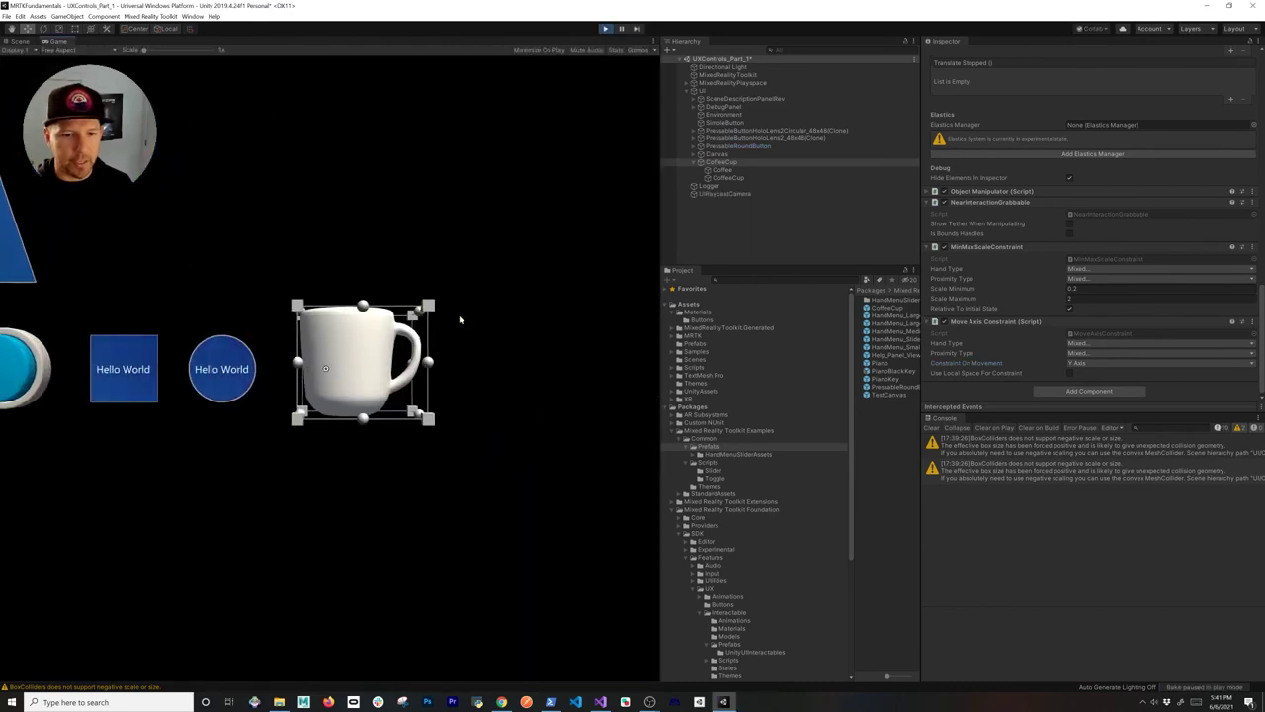
{"action": "key", "text": "space"}
{"action": "left_click_drag", "start_coordinate": [395, 406], "coordinate": [326, 435]}
{"action": "scroll", "coordinate": [367, 440], "scroll_direction": "down", "scroll_amount": 3}
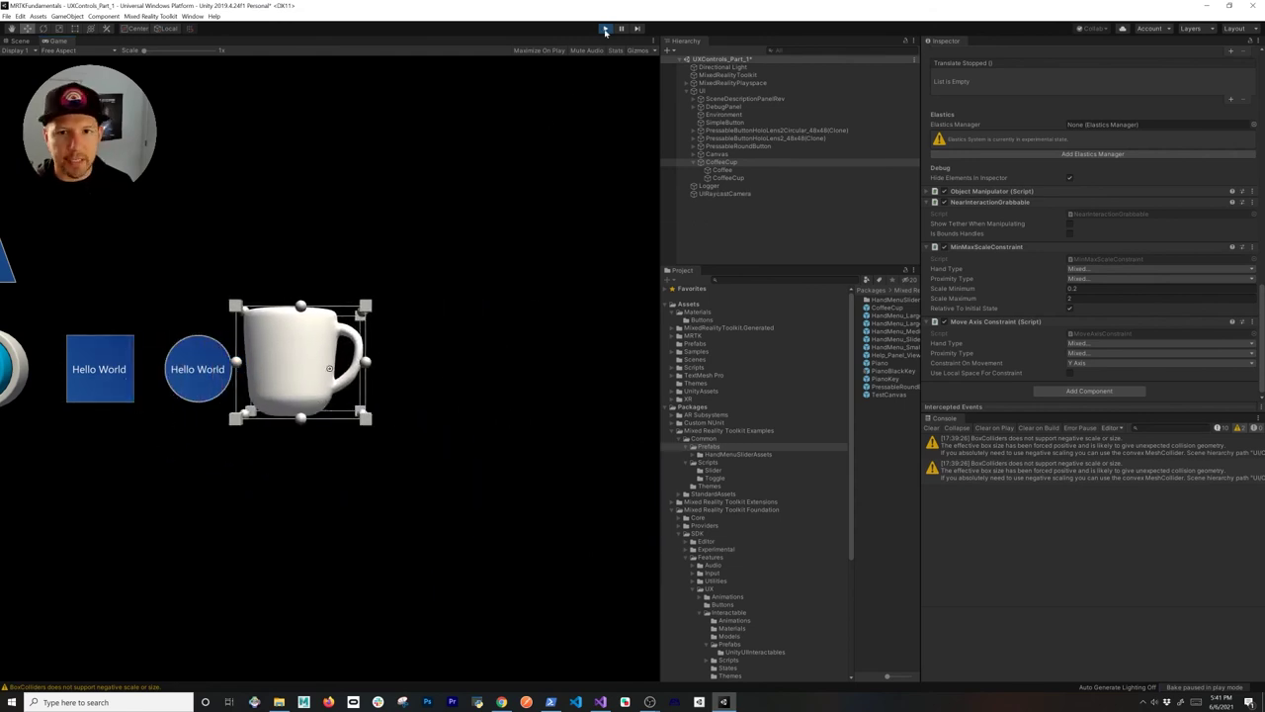
{"action": "left_click", "coordinate": [606, 29]}
{"action": "left_click", "coordinate": [1072, 363]}
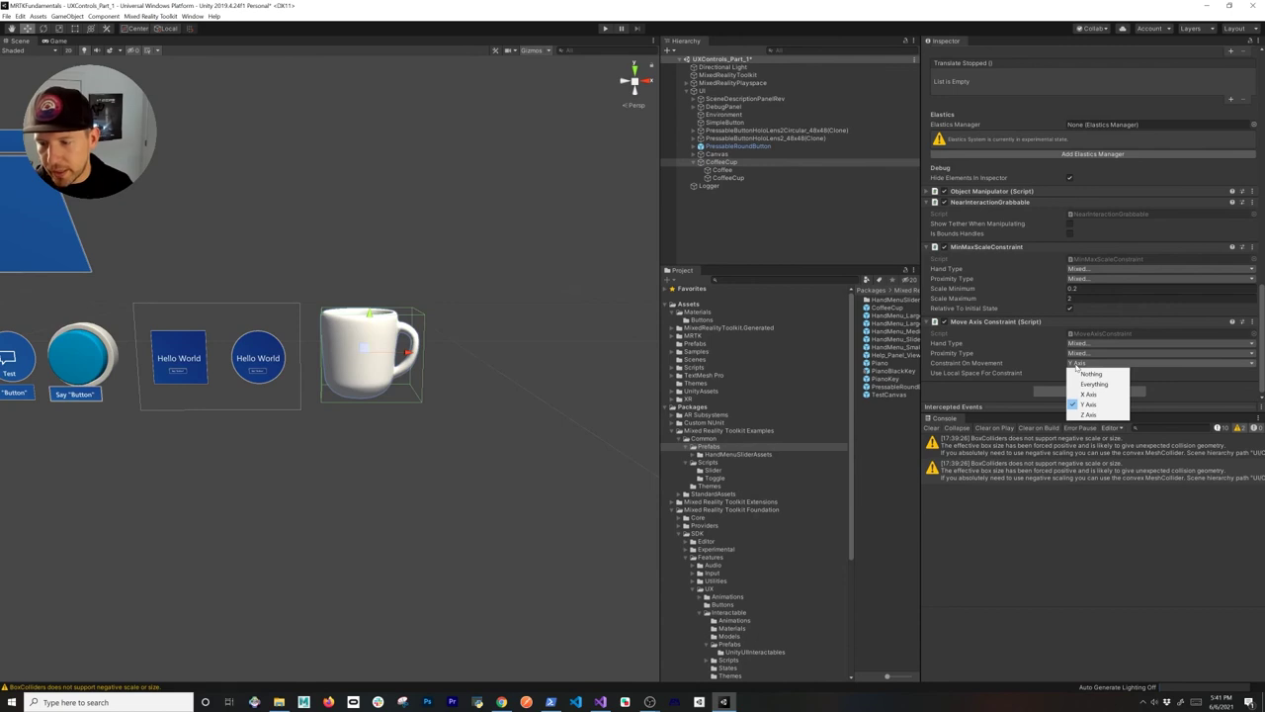
{"action": "left_click", "coordinate": [1075, 374]}
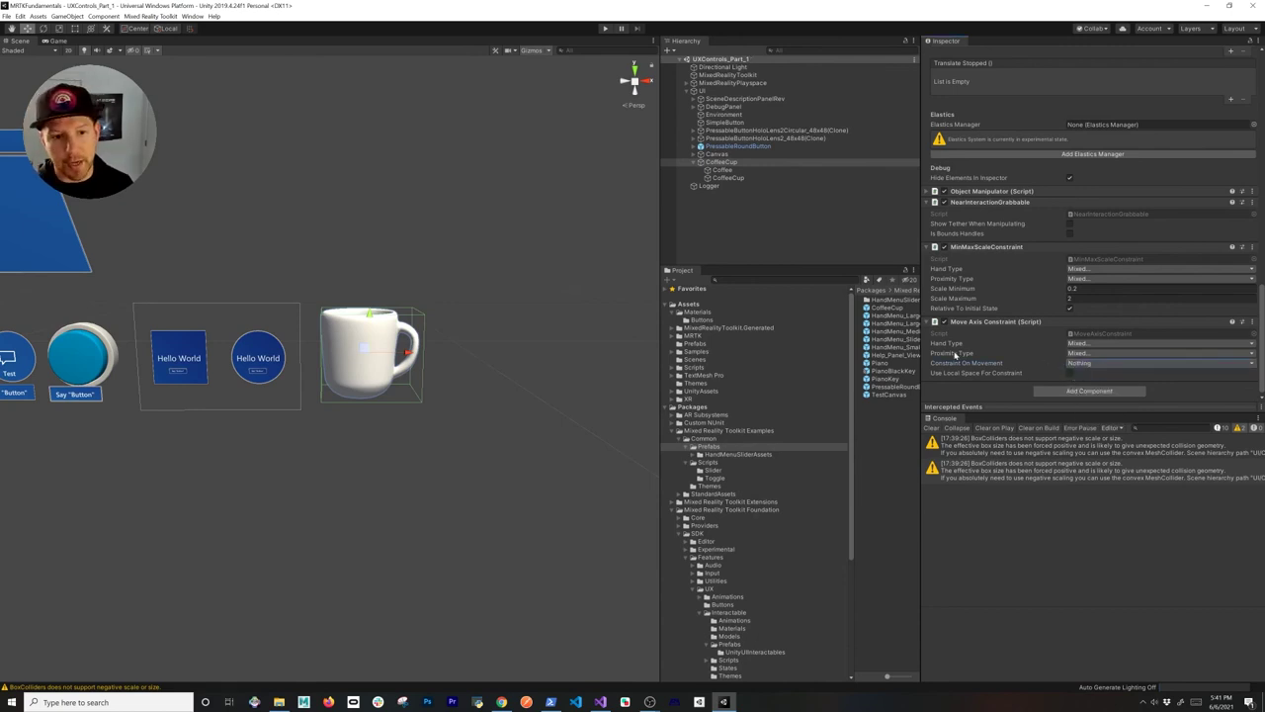
Step: Set the Activation behavior of the CoffeeCup's BoundsControl to Activate On Start
{"action": "left_click_drag", "start_coordinate": [362, 346], "coordinate": [736, 260], "text": "alt"}
{"action": "scroll", "coordinate": [988, 272], "scroll_direction": "up", "scroll_amount": 10}
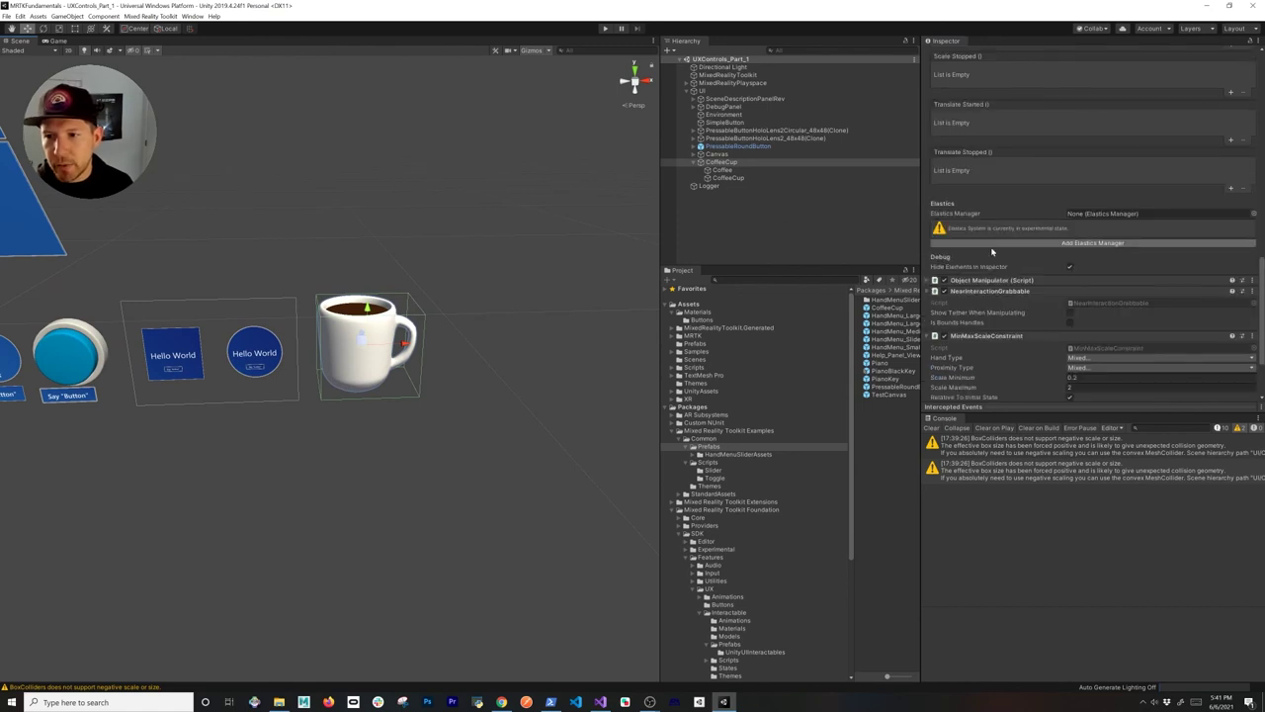
{"action": "scroll", "coordinate": [1001, 287], "scroll_direction": "down", "scroll_amount": 5}
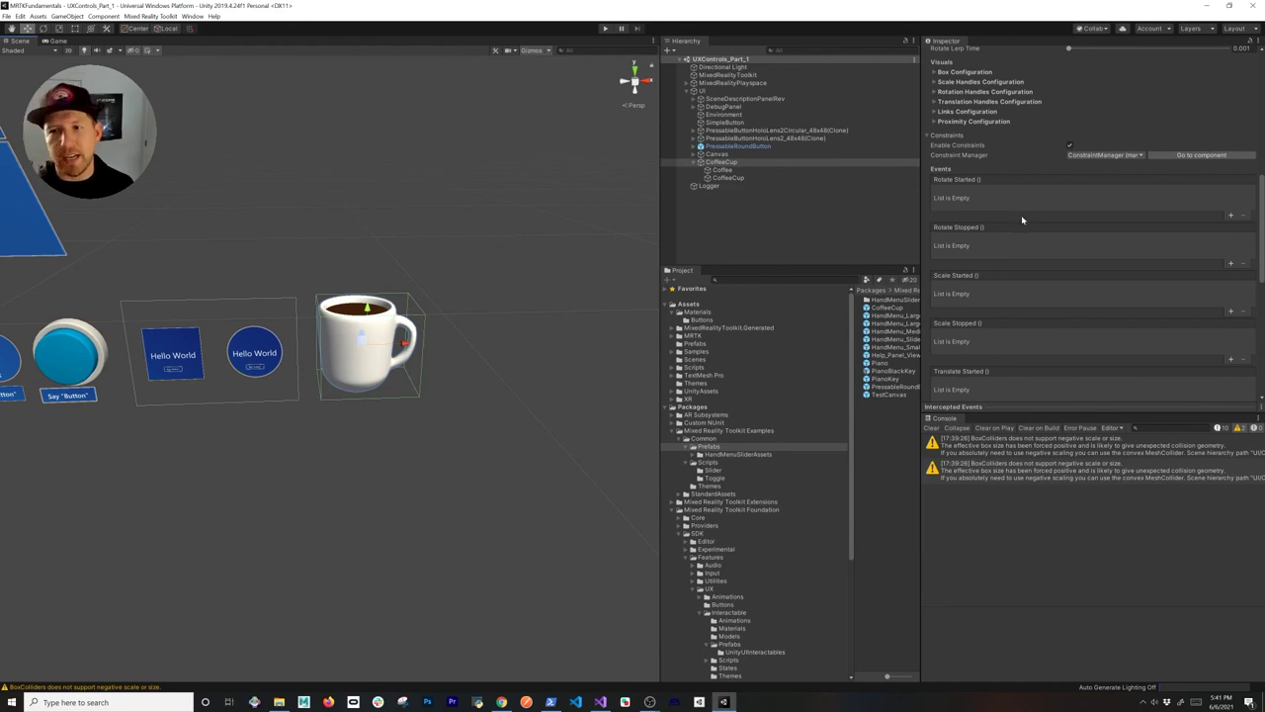
{"action": "scroll", "coordinate": [1022, 221], "scroll_direction": "up", "scroll_amount": 2}
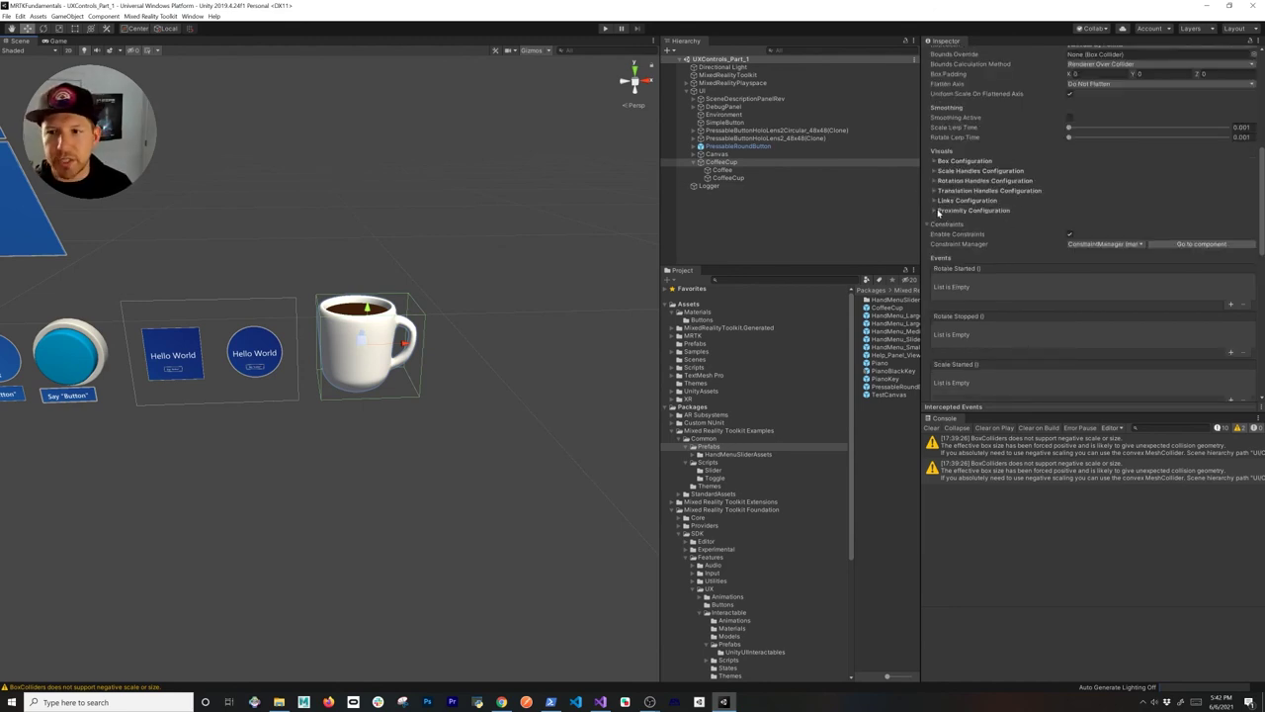
{"action": "scroll", "coordinate": [937, 212], "scroll_direction": "up", "scroll_amount": 4}
{"action": "left_click", "coordinate": [1076, 223]}
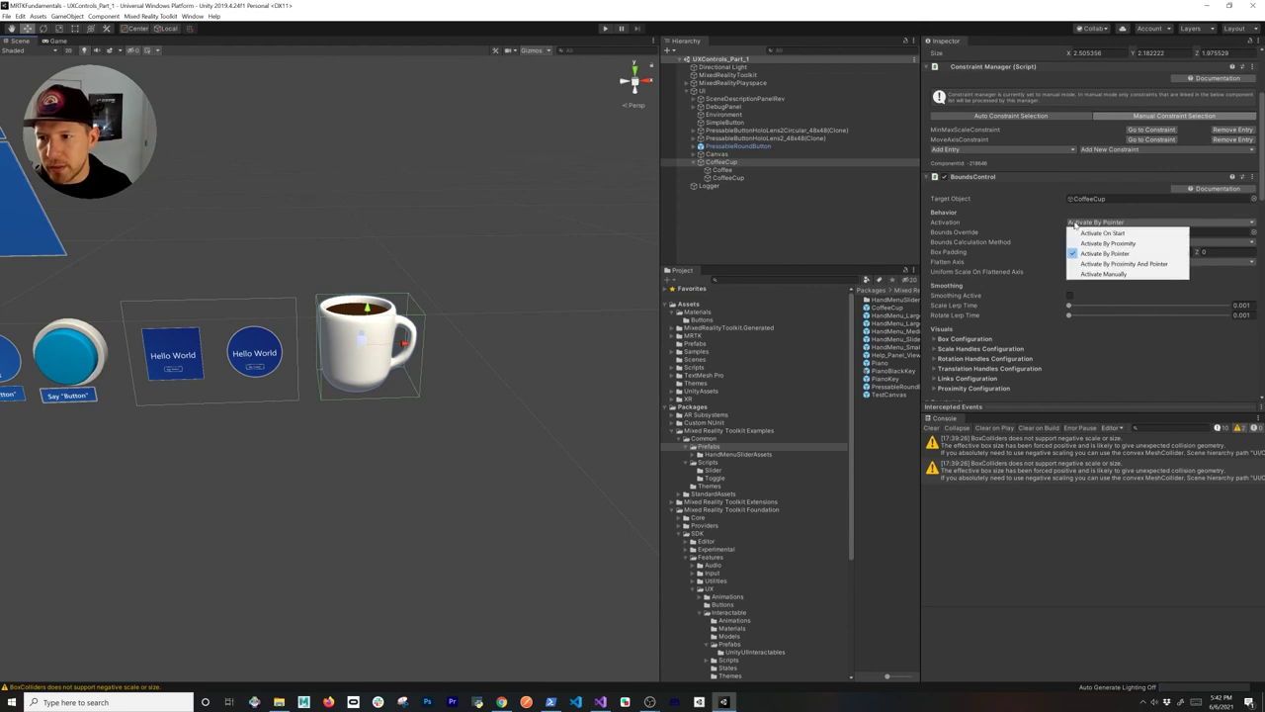
{"action": "left_click", "coordinate": [1102, 232]}
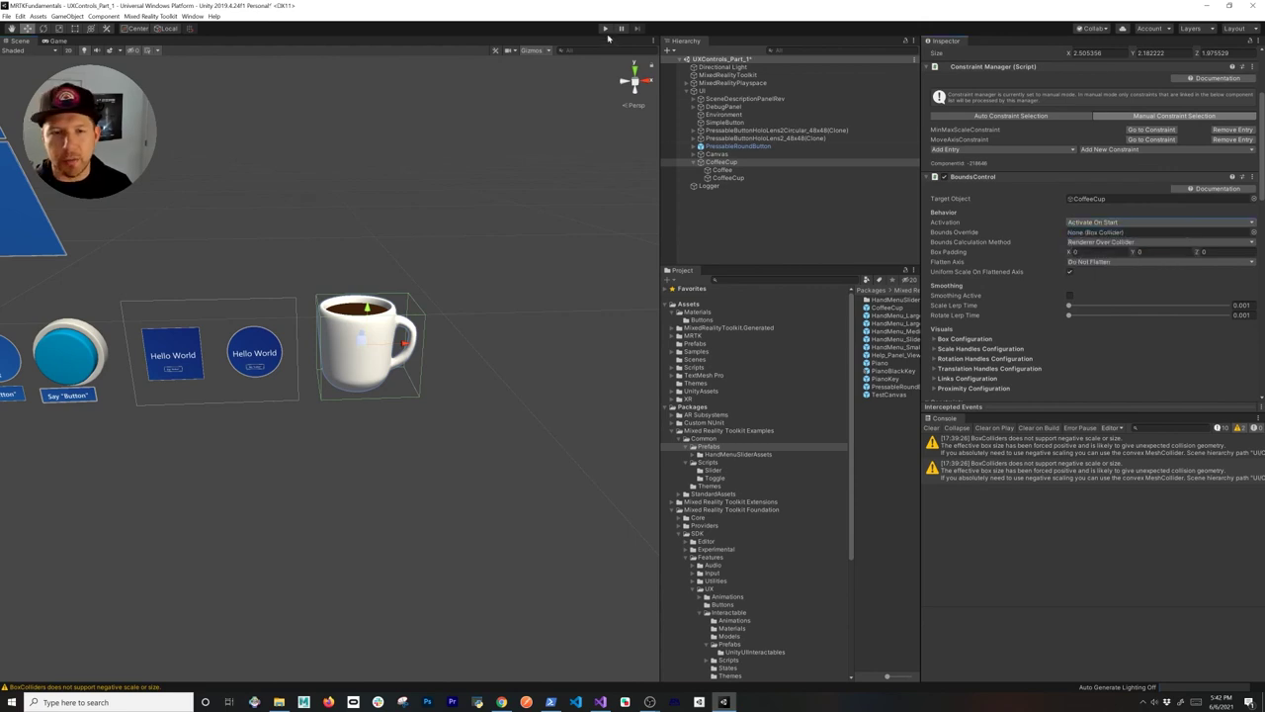
Step: Move the CoffeeCup in front of the row of buttons, closer to the camera, checking its placement in the game view
{"action": "scroll", "coordinate": [438, 286], "scroll_direction": "down", "scroll_amount": 5}
{"action": "left_click_drag", "start_coordinate": [438, 285], "coordinate": [390, 296], "text": "alt"}
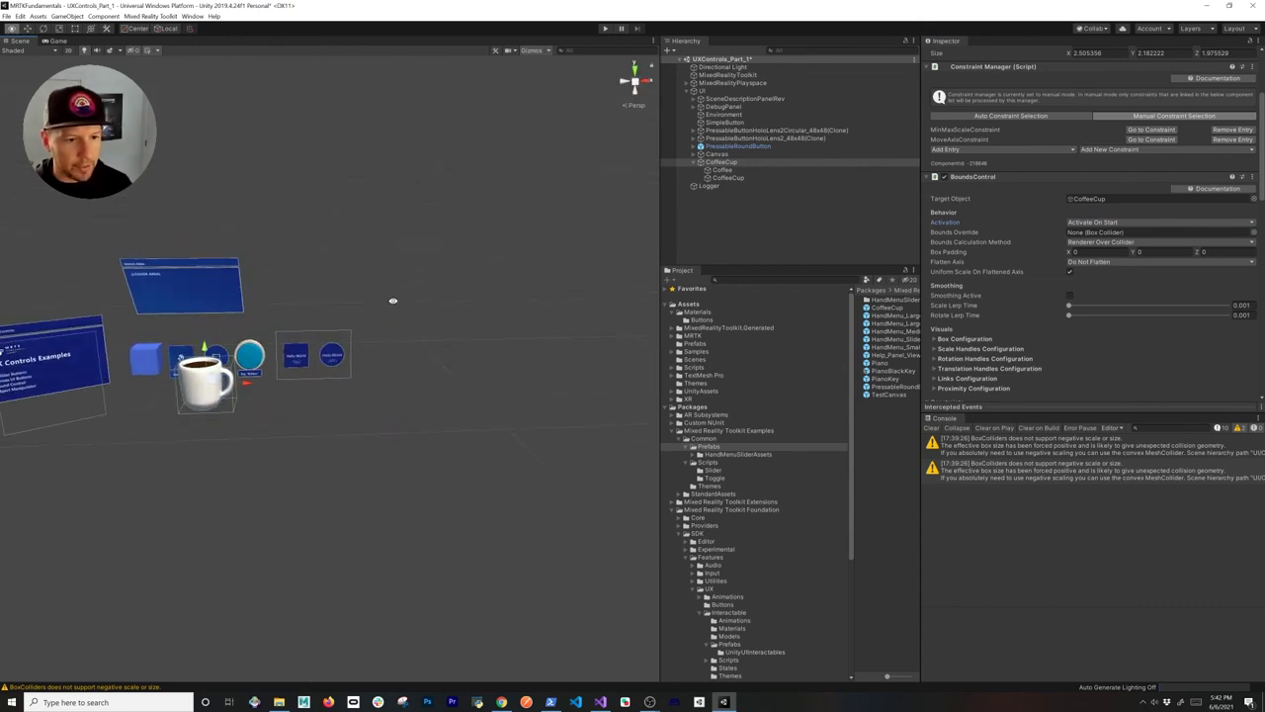
{"action": "left_click", "coordinate": [75, 27]}
{"action": "left_click", "coordinate": [63, 41]}
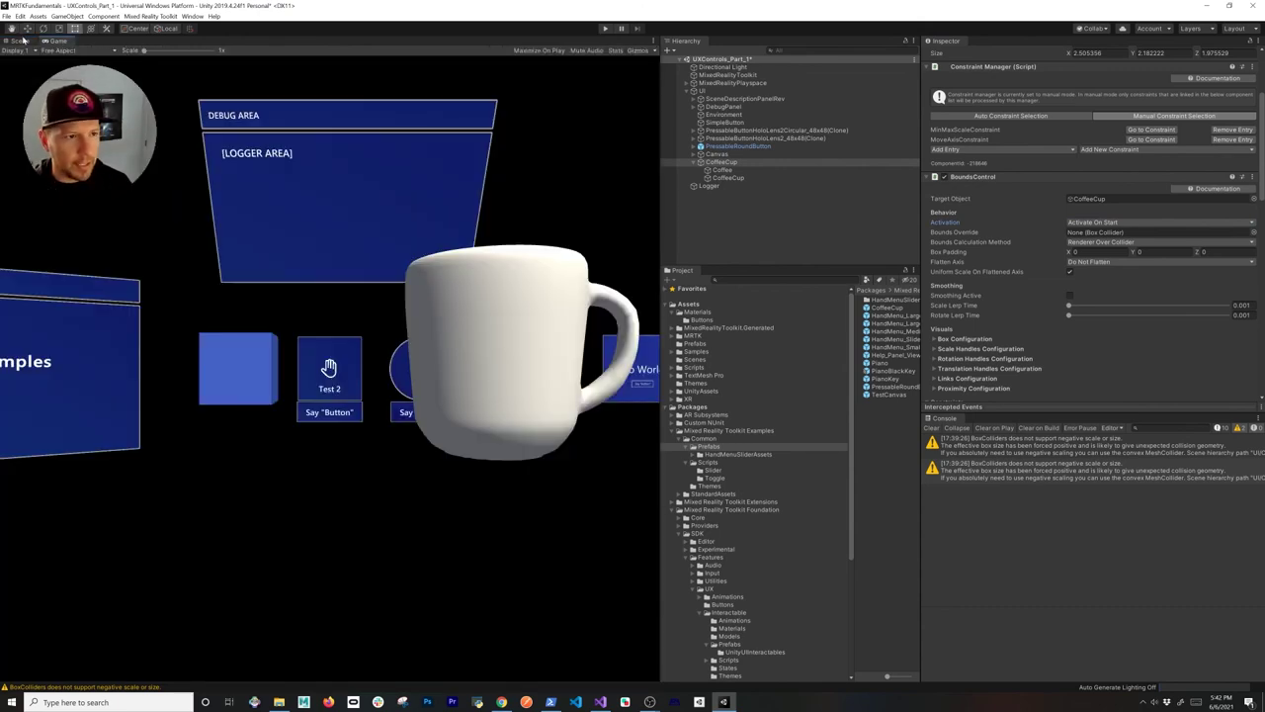
{"action": "left_click", "coordinate": [21, 40]}
{"action": "left_click_drag", "start_coordinate": [257, 395], "coordinate": [262, 429], "text": "alt"}
{"action": "left_click_drag", "start_coordinate": [283, 388], "coordinate": [263, 397], "text": "alt"}
Step: Run the scene briefly to check the cup's bounds at start, and set the BoundsControl's Activation back to Activate By Pointer
{"action": "key", "text": "ctrl+p"}
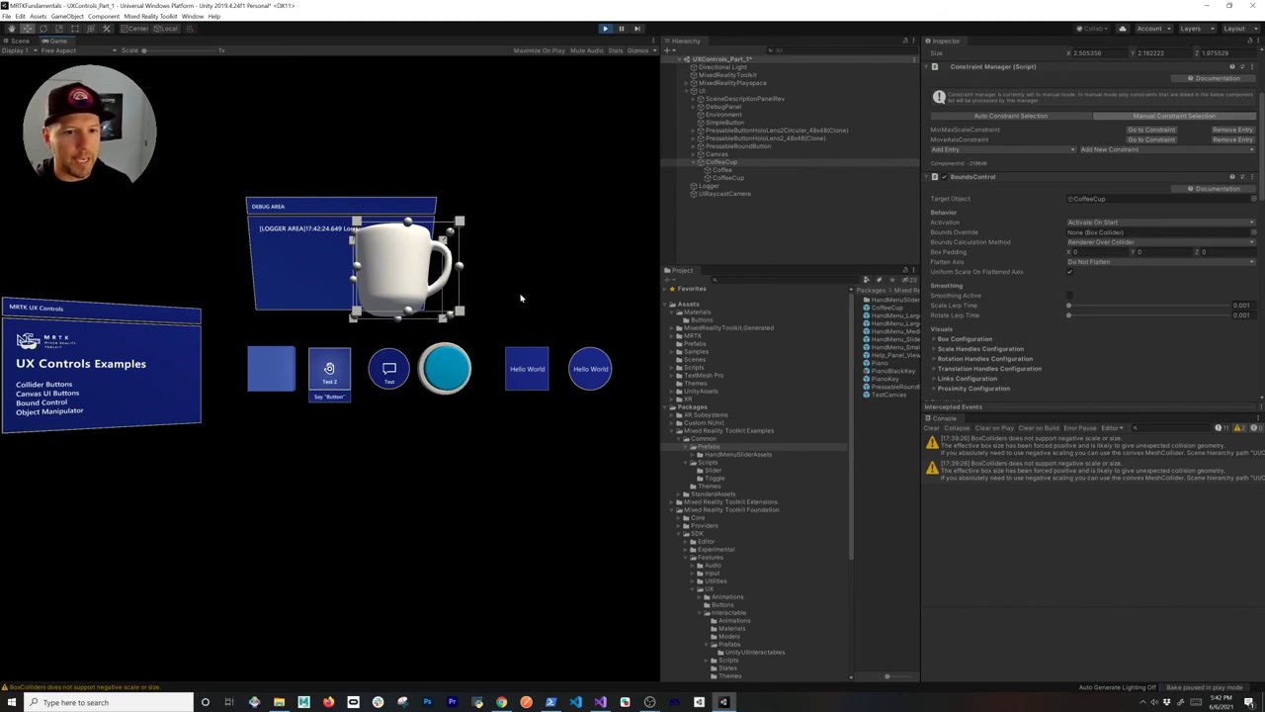
{"action": "left_click", "coordinate": [604, 28]}
{"action": "left_click", "coordinate": [1076, 223]}
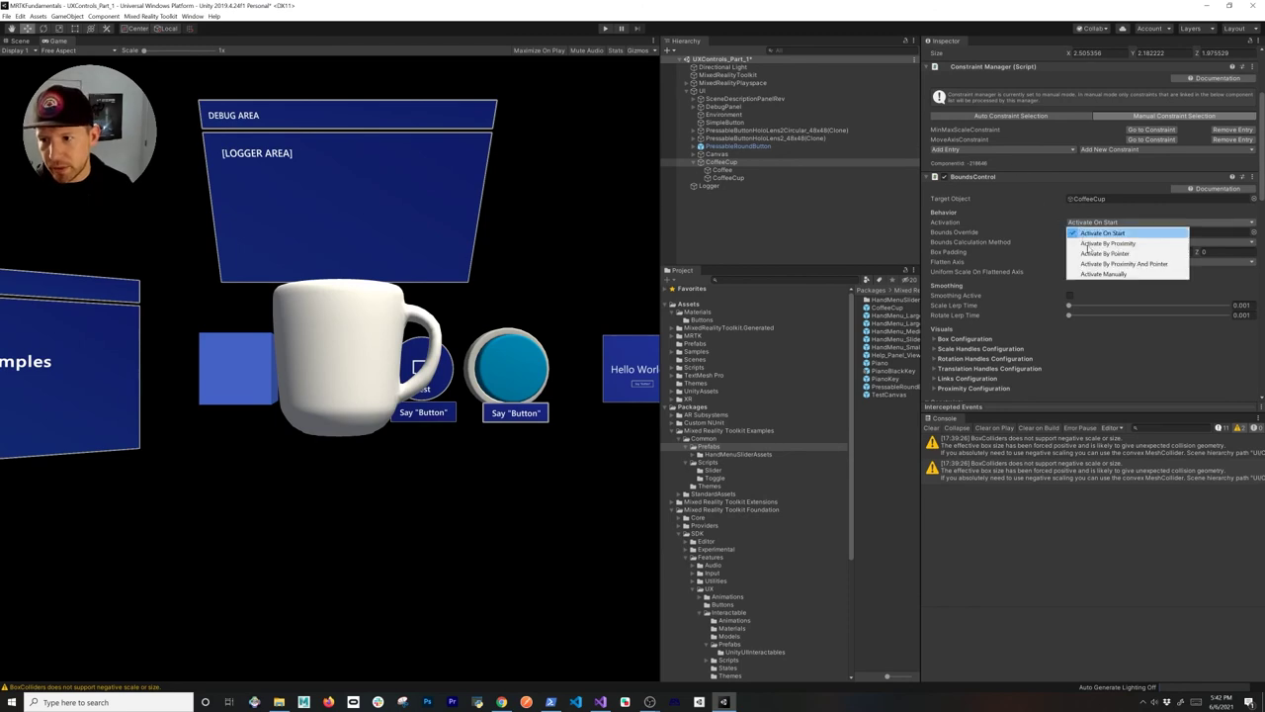
{"action": "left_click", "coordinate": [1088, 261]}
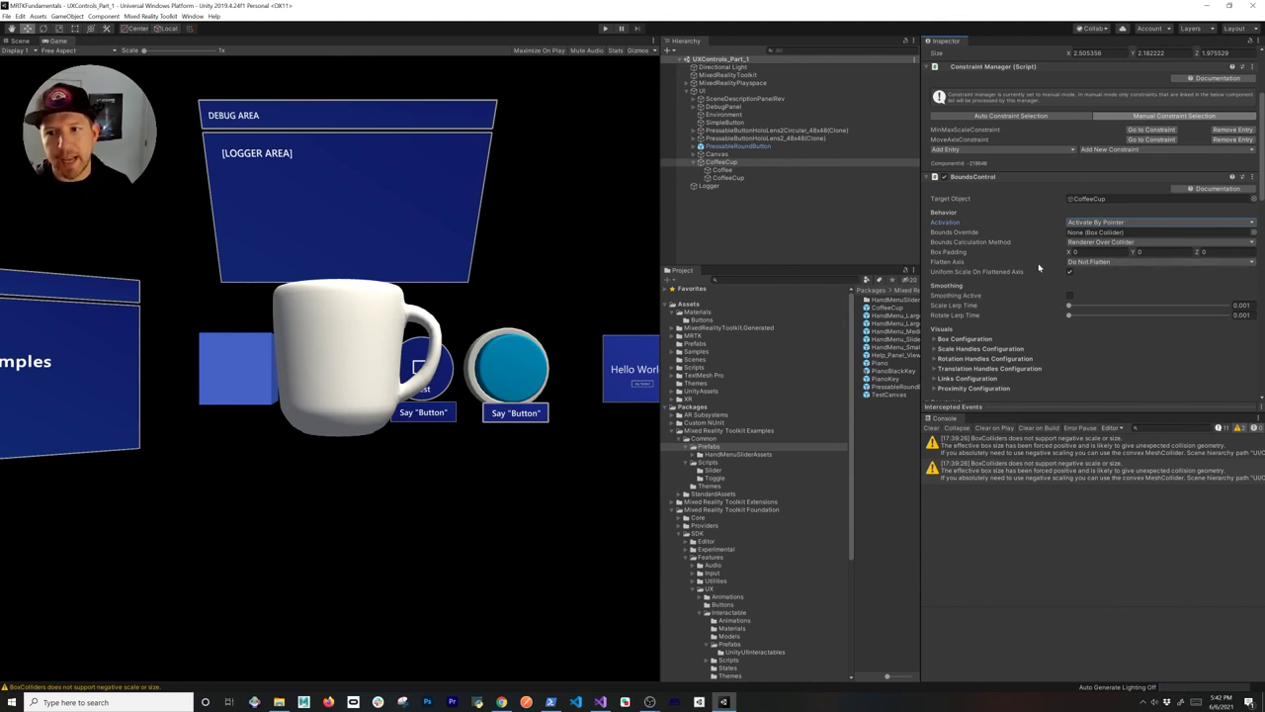
Step: Check the BoundsControl's Flatten Axis options and turn off Show Wireframe in its Links Configuration
{"action": "left_click", "coordinate": [1083, 261]}
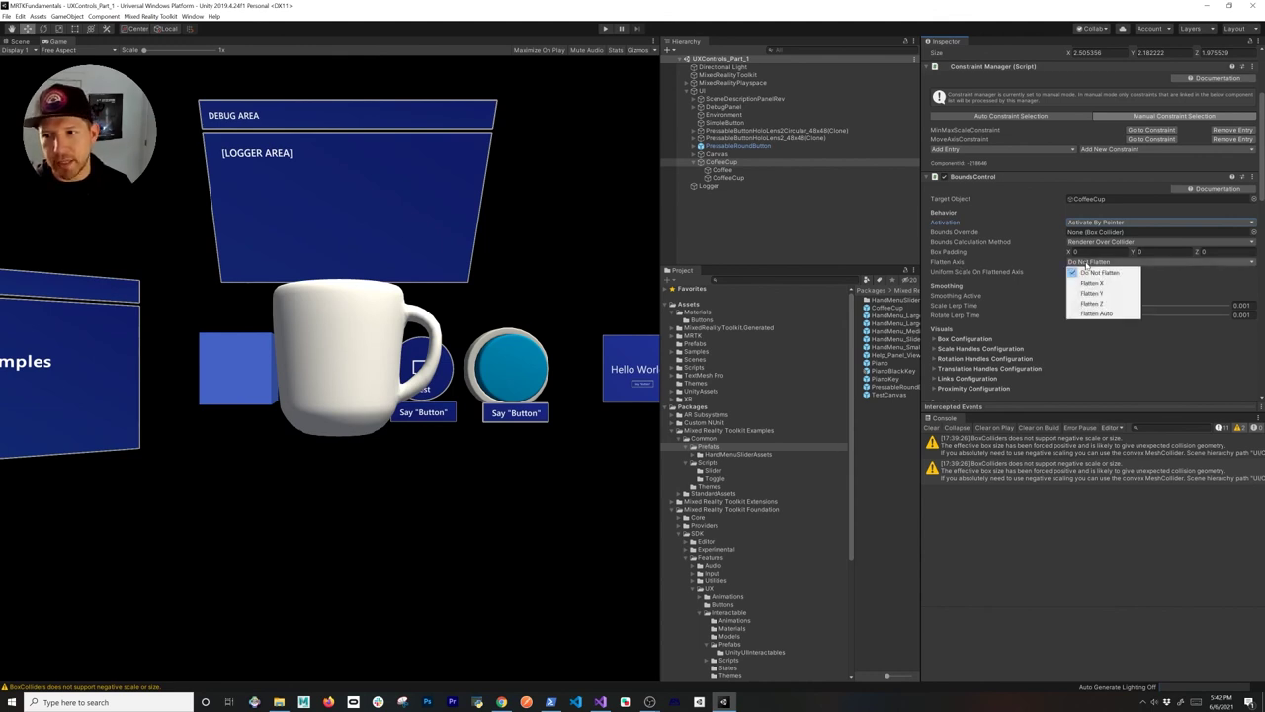
{"action": "left_click", "coordinate": [964, 263]}
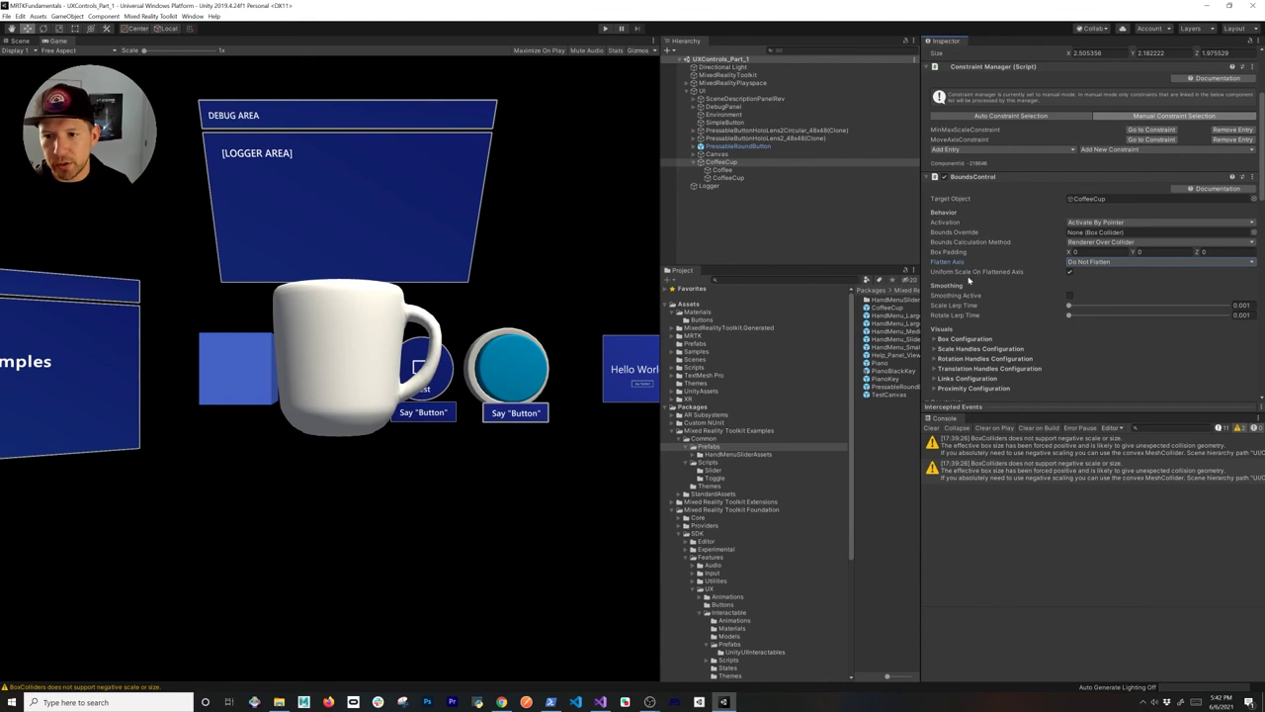
{"action": "scroll", "coordinate": [1071, 306], "scroll_direction": "down", "scroll_amount": 3}
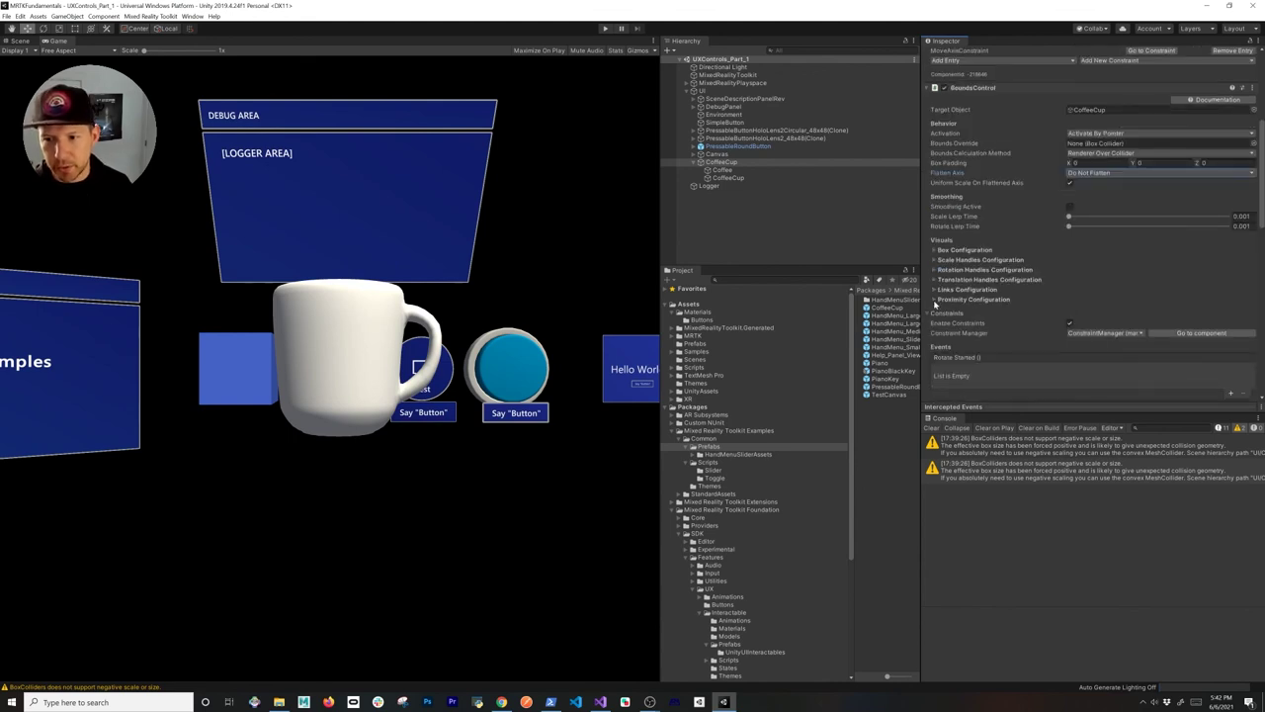
{"action": "left_click", "coordinate": [933, 289]}
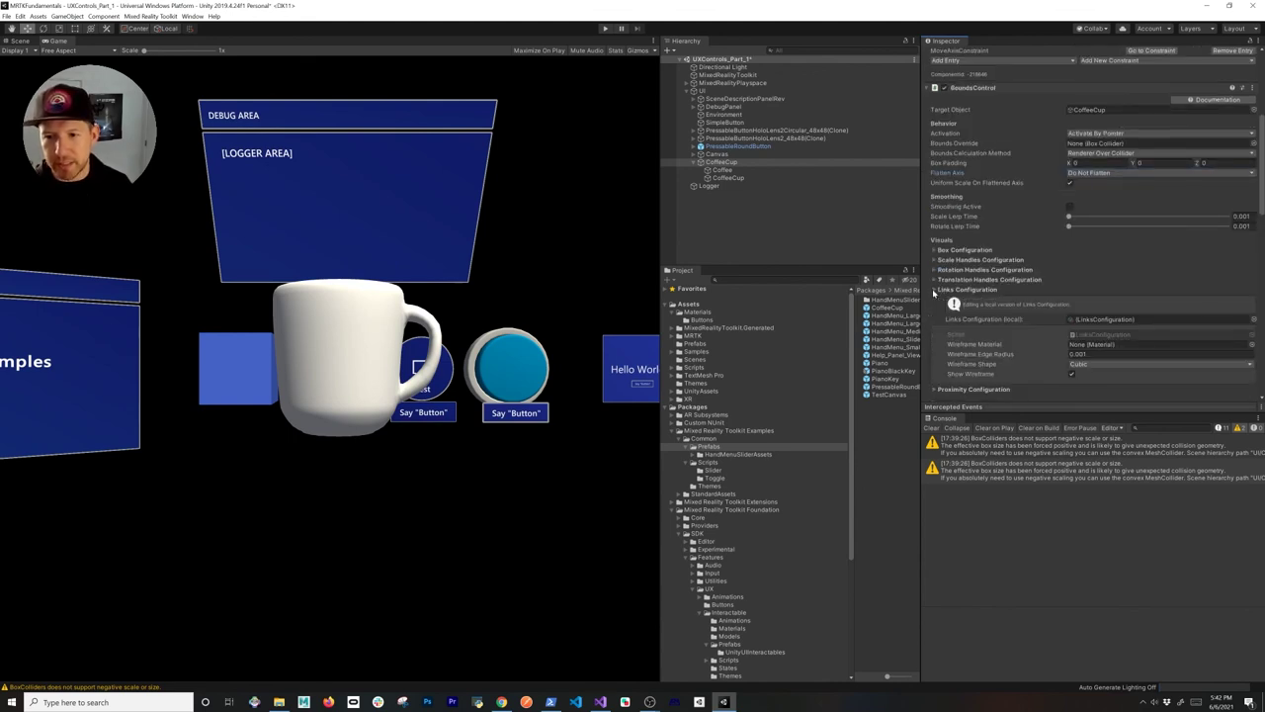
{"action": "left_click", "coordinate": [1071, 373]}
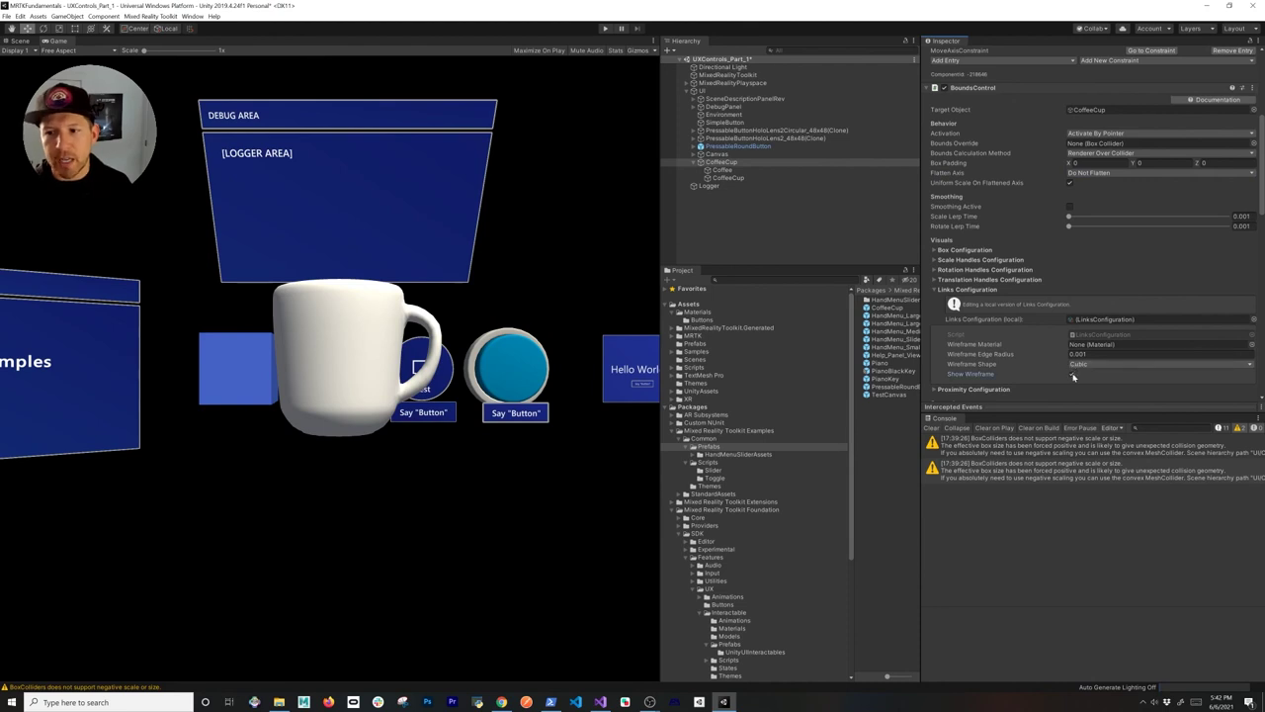
Step: Run the scene to check the cup's bounds without the wireframe, and turn Show Wireframe back on in the Links Configuration
{"action": "left_click", "coordinate": [605, 27]}
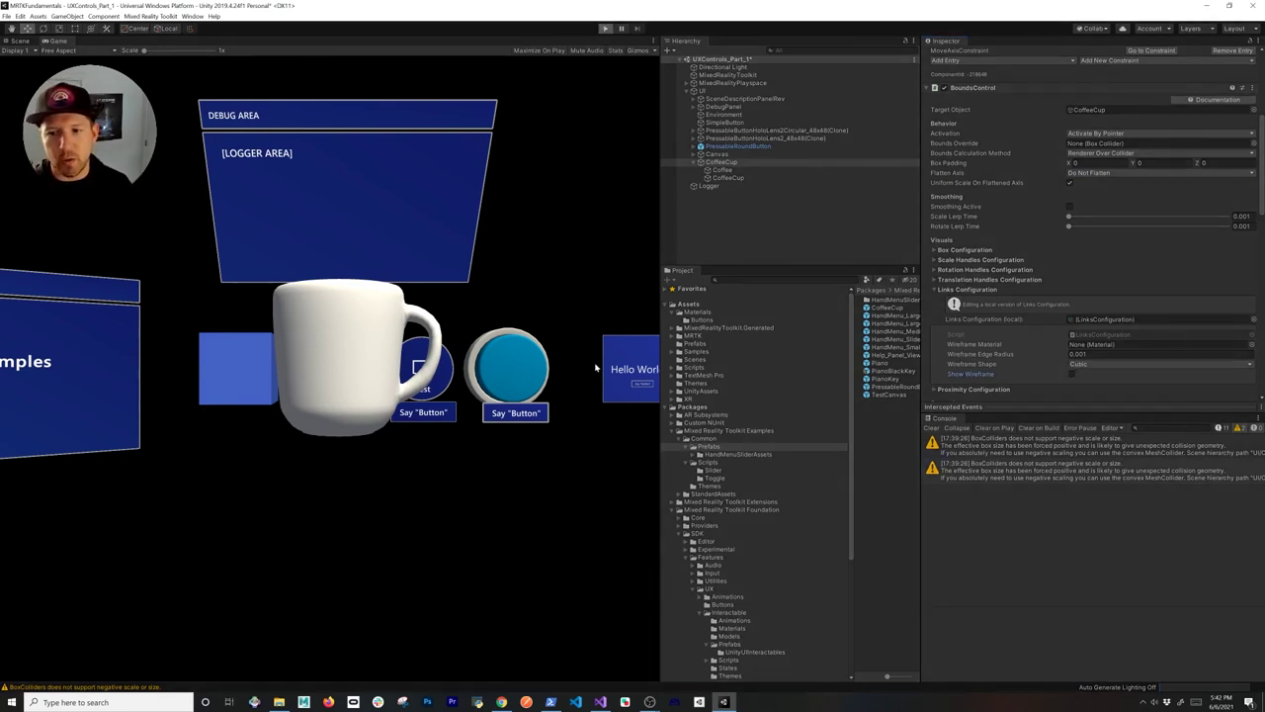
{"action": "left_click", "coordinate": [410, 260]}
{"action": "key", "text": "space"}
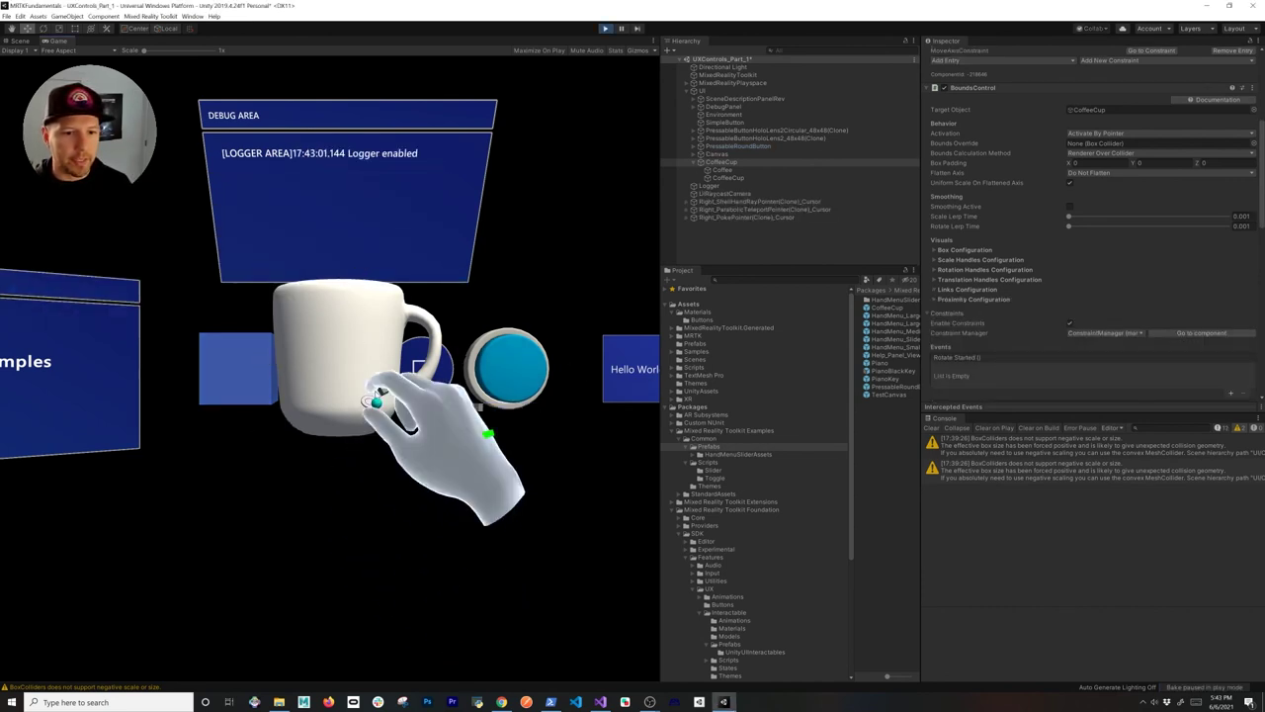
{"action": "key", "text": "space"}
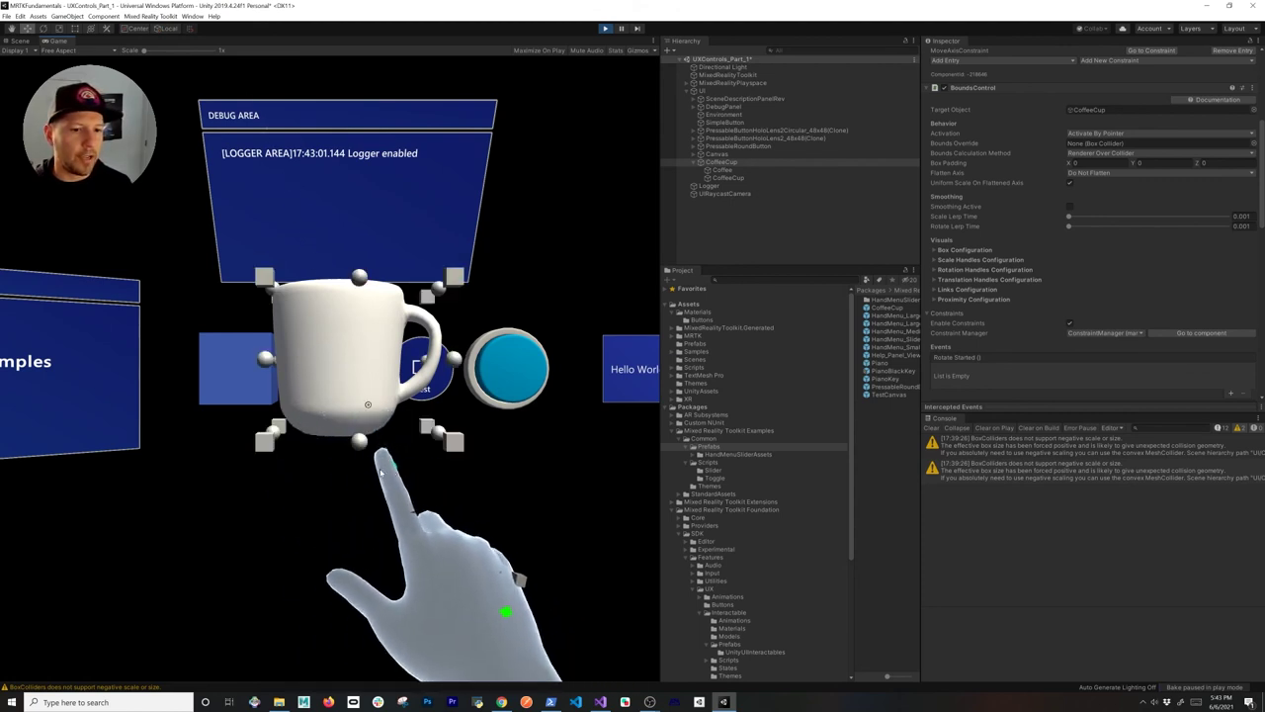
{"action": "left_click", "coordinate": [605, 28]}
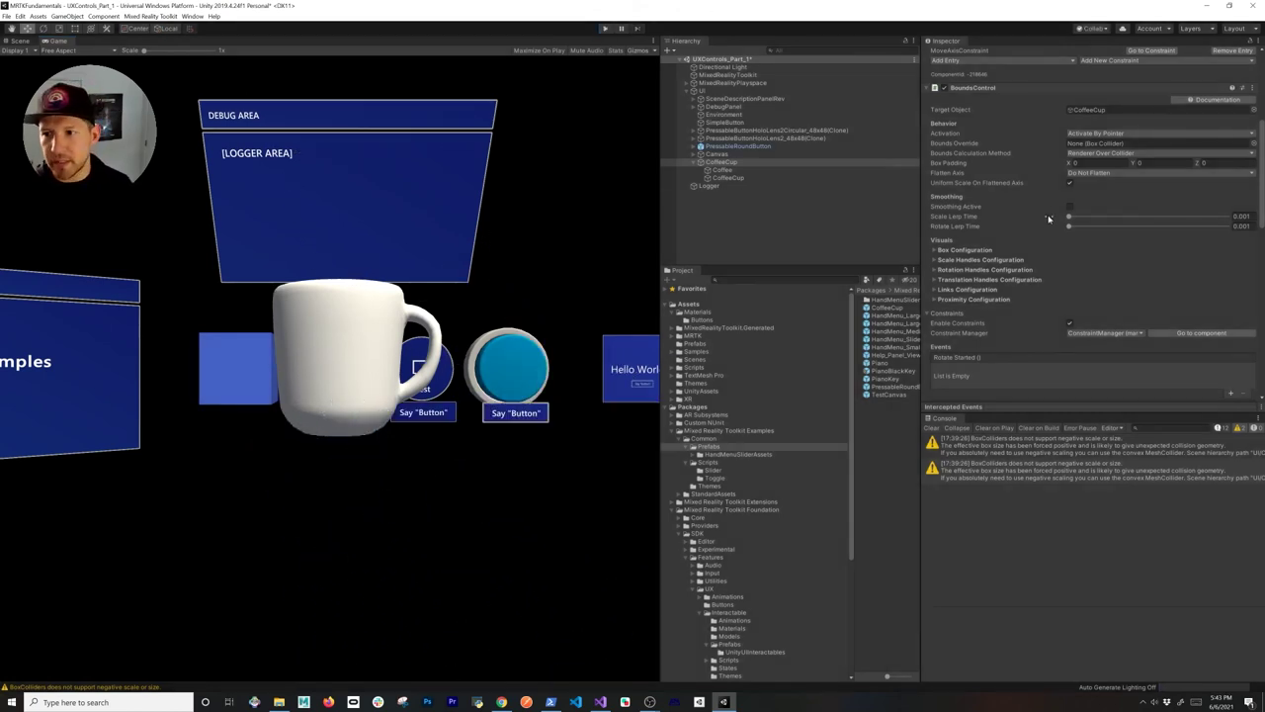
{"action": "left_click", "coordinate": [940, 291]}
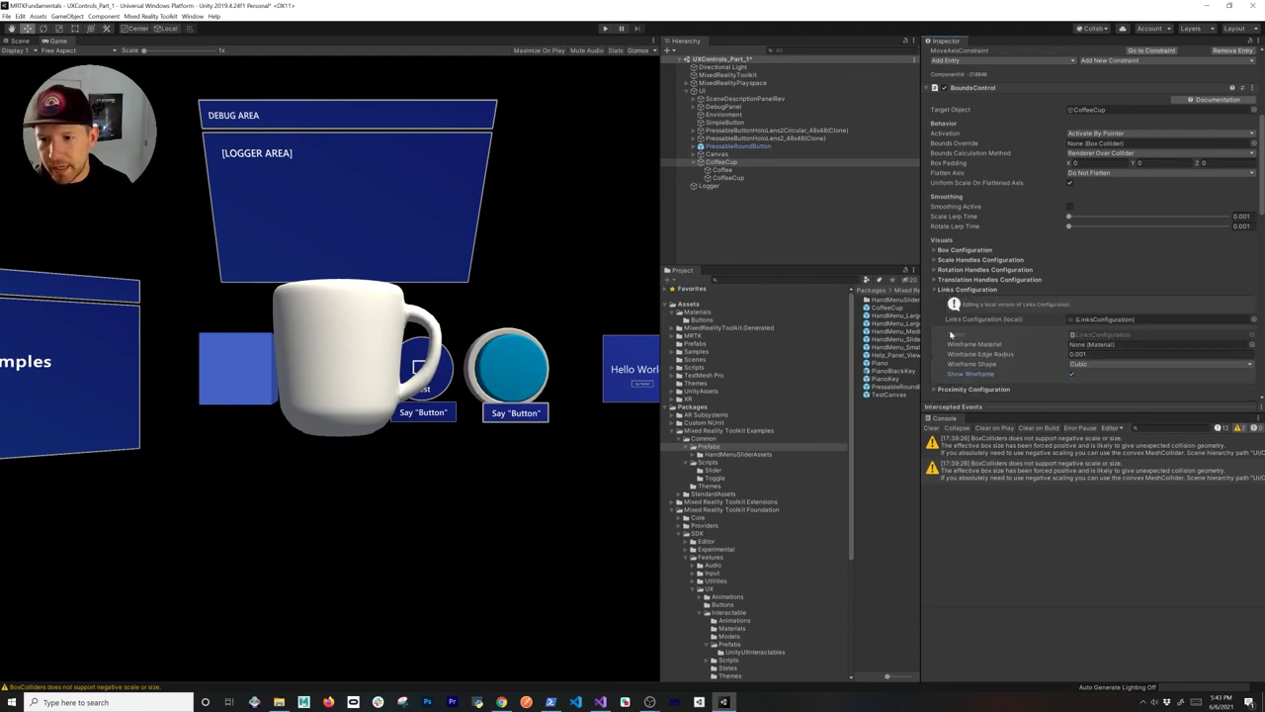
Step: Set the Box Material in the BoundsControl's Box Configuration to SphereBlue
{"action": "left_click", "coordinate": [934, 251]}
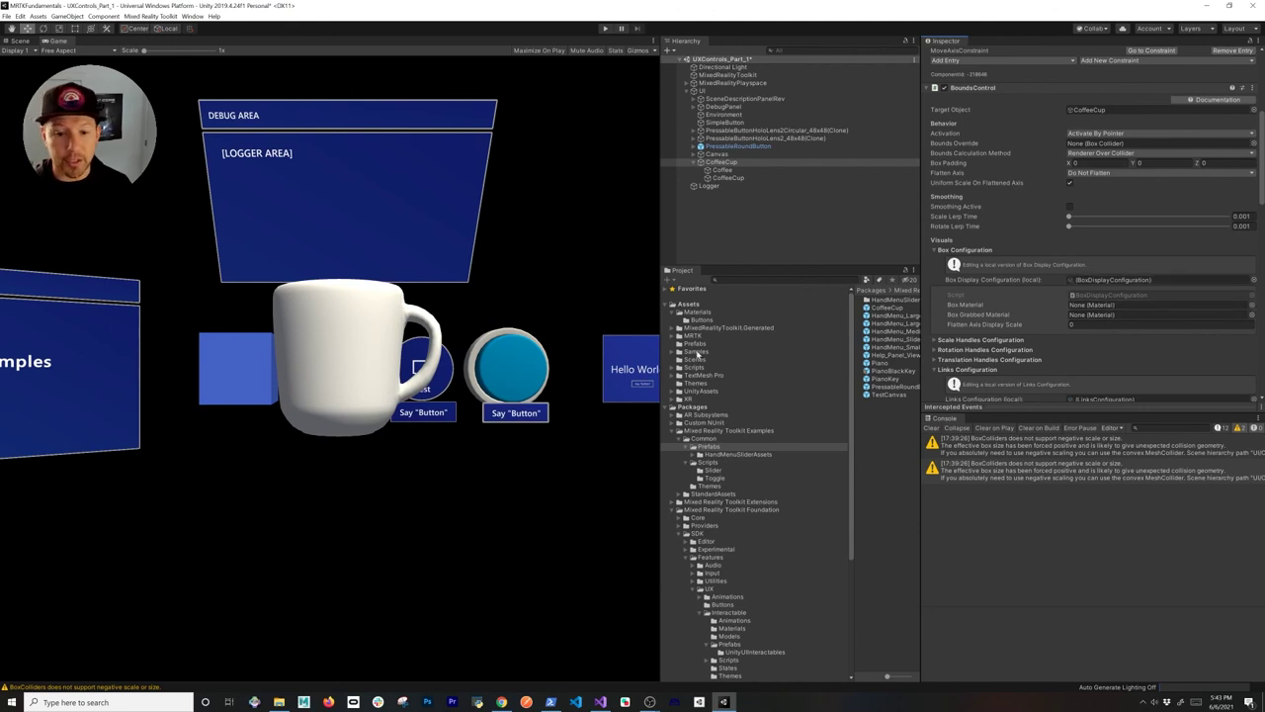
{"action": "left_click", "coordinate": [1253, 305]}
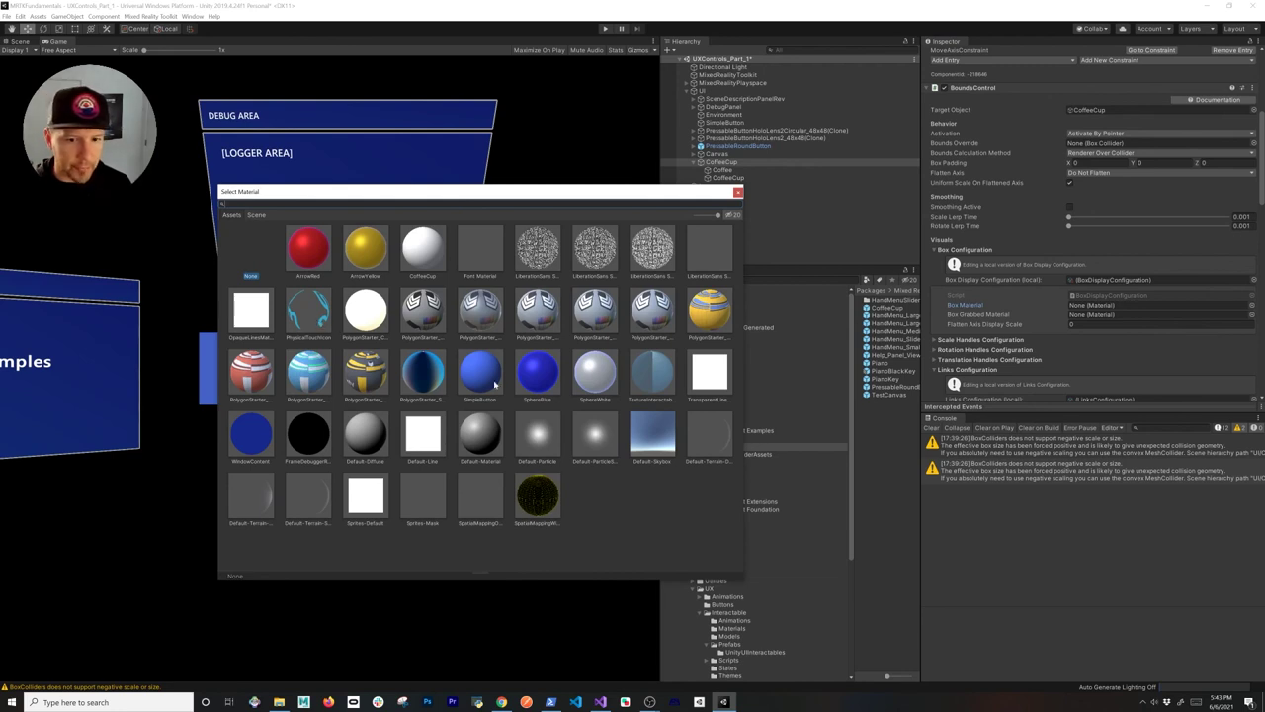
{"action": "double_click", "coordinate": [549, 387]}
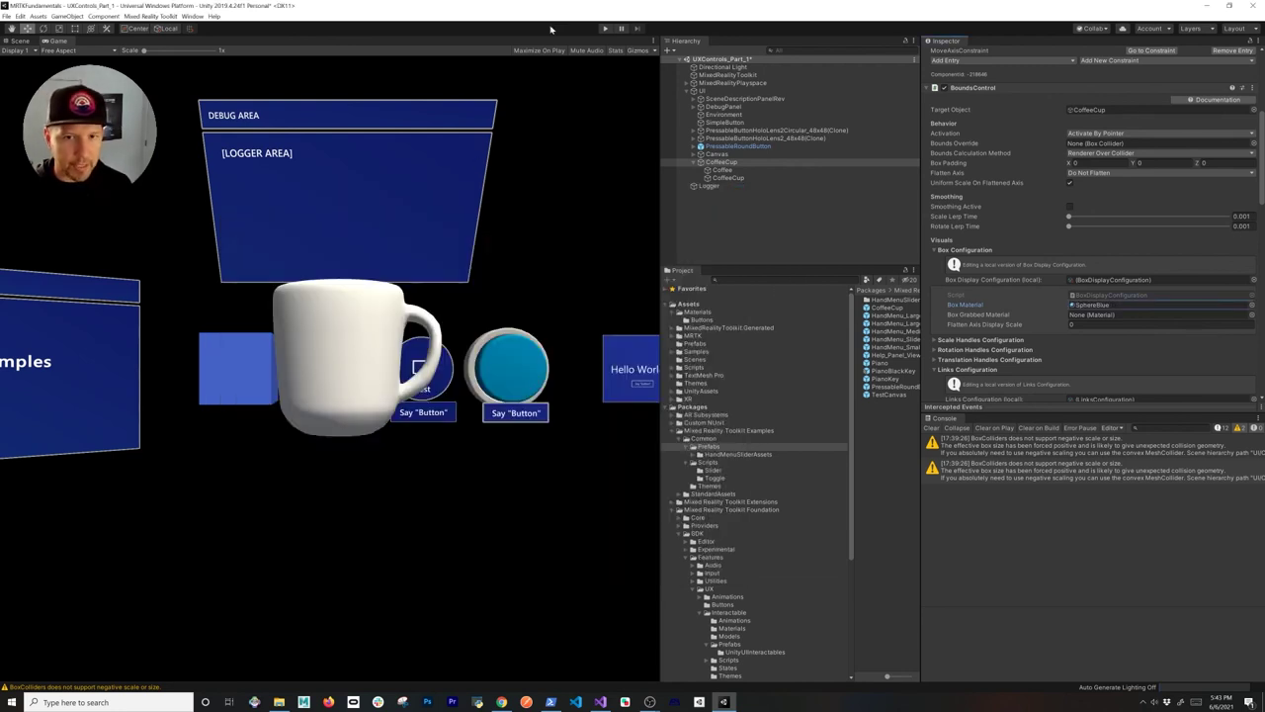
Step: Run the scene to test the box material on the cup, and reset the Box Material to None
{"action": "left_click", "coordinate": [604, 31]}
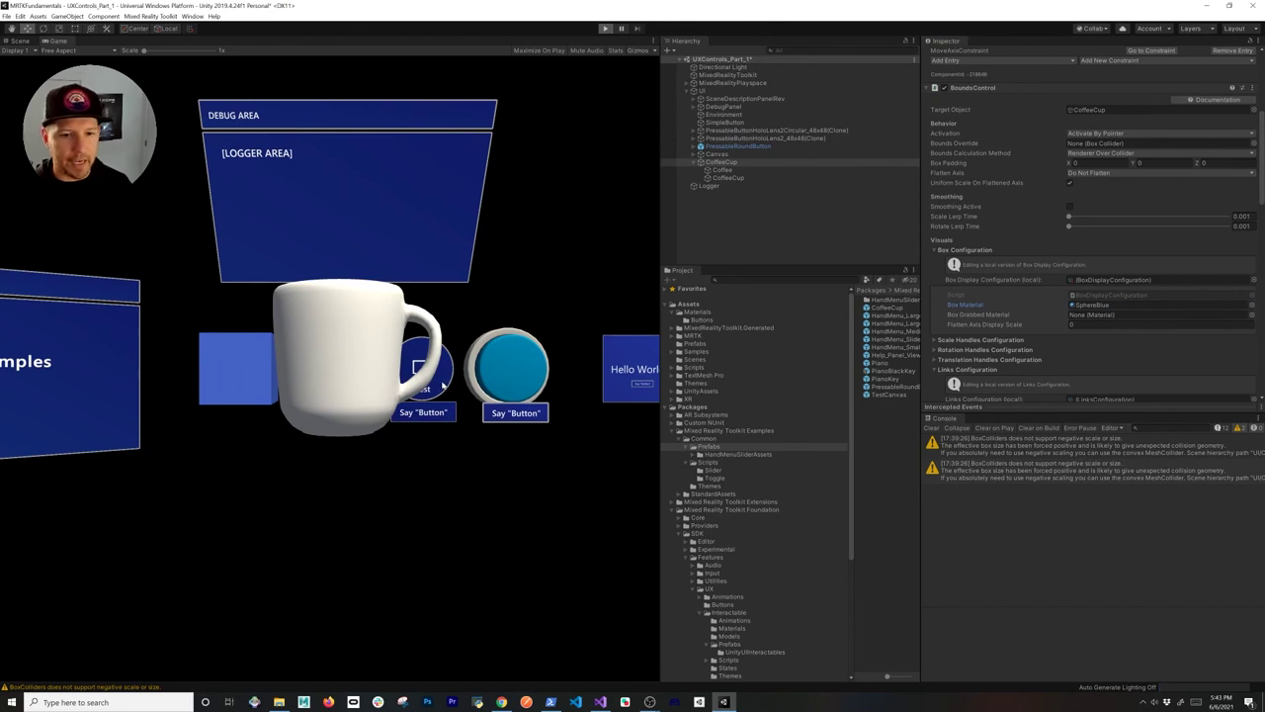
{"action": "key", "text": "space"}
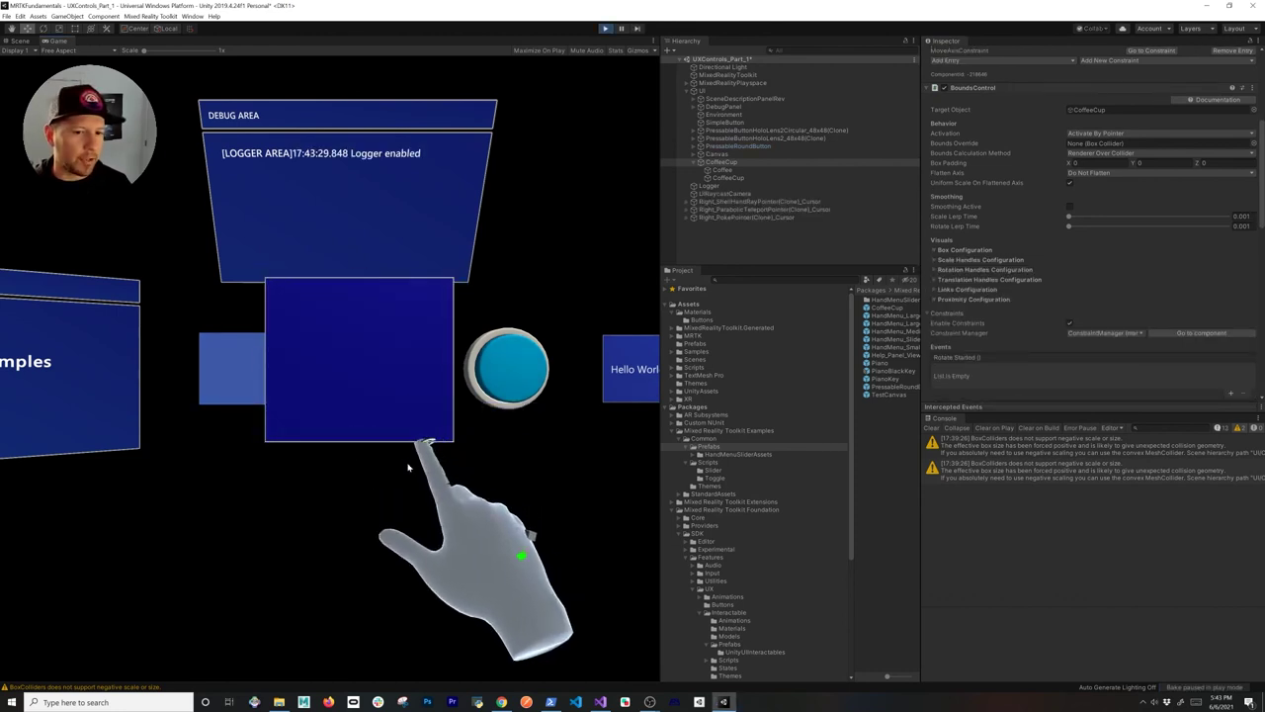
{"action": "left_click_drag", "start_coordinate": [346, 434], "coordinate": [363, 402]}
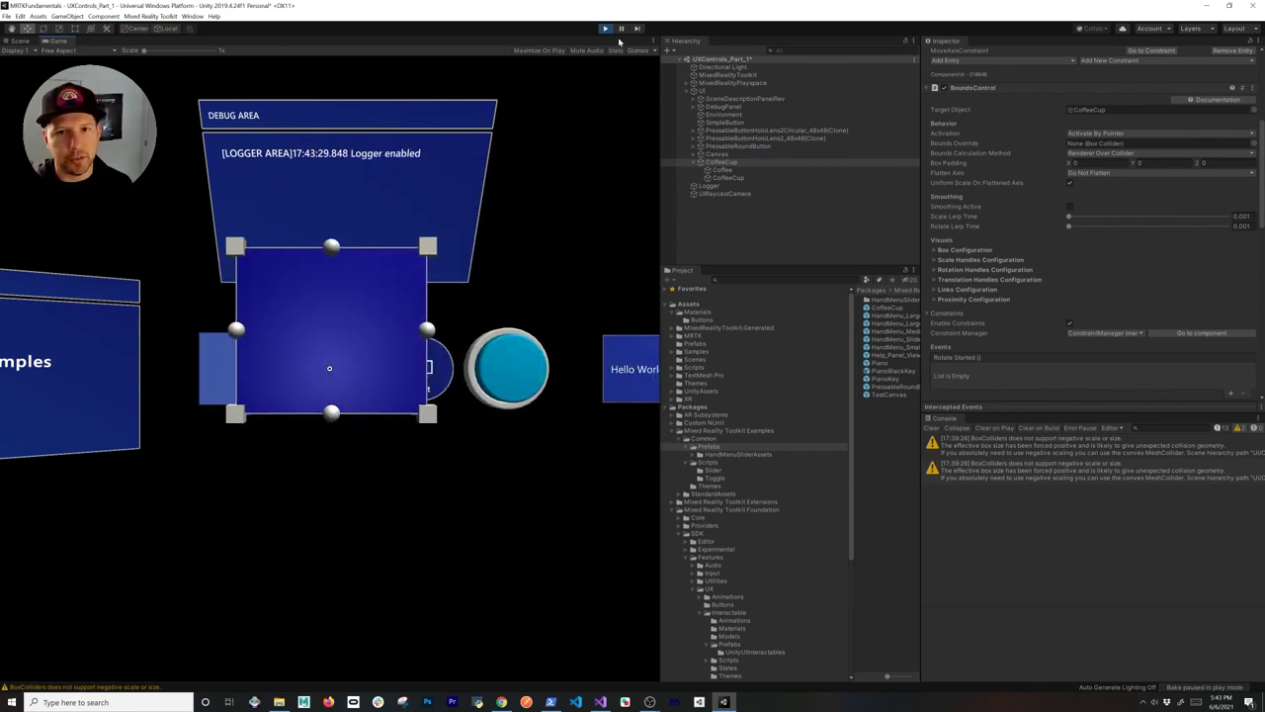
{"action": "left_click", "coordinate": [605, 28]}
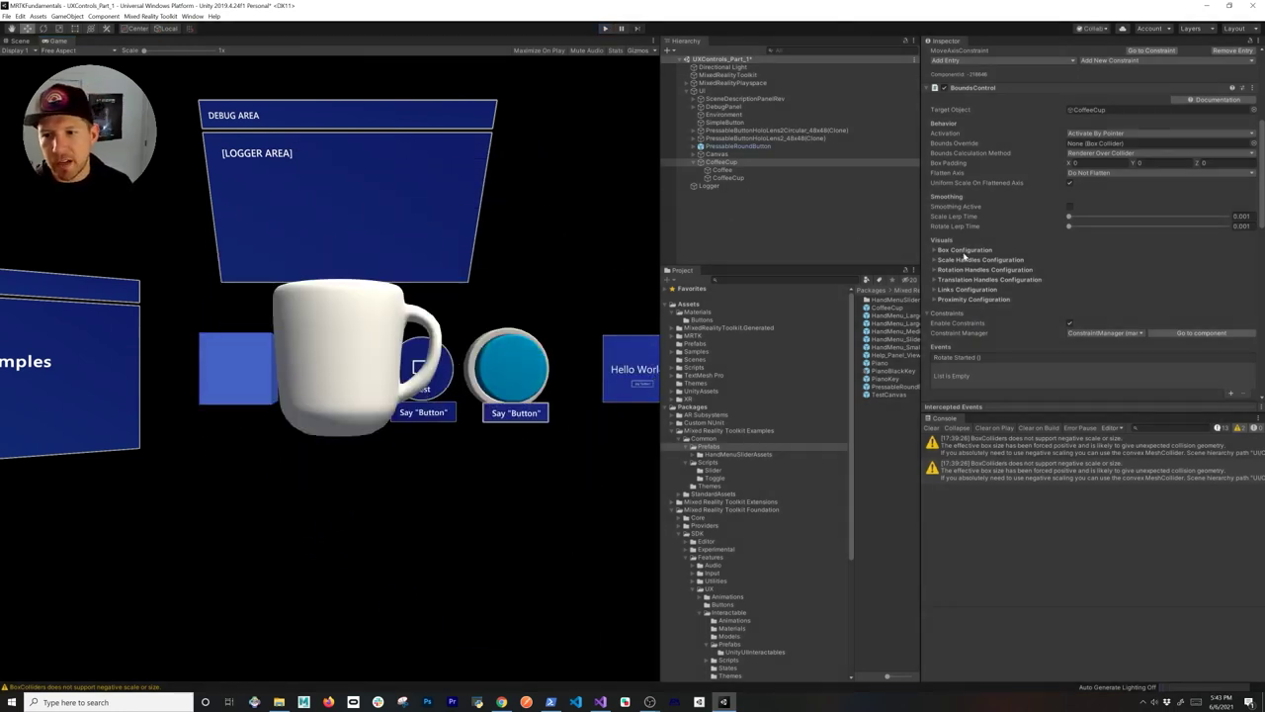
{"action": "left_click", "coordinate": [936, 253]}
{"action": "left_click", "coordinate": [1091, 305]}
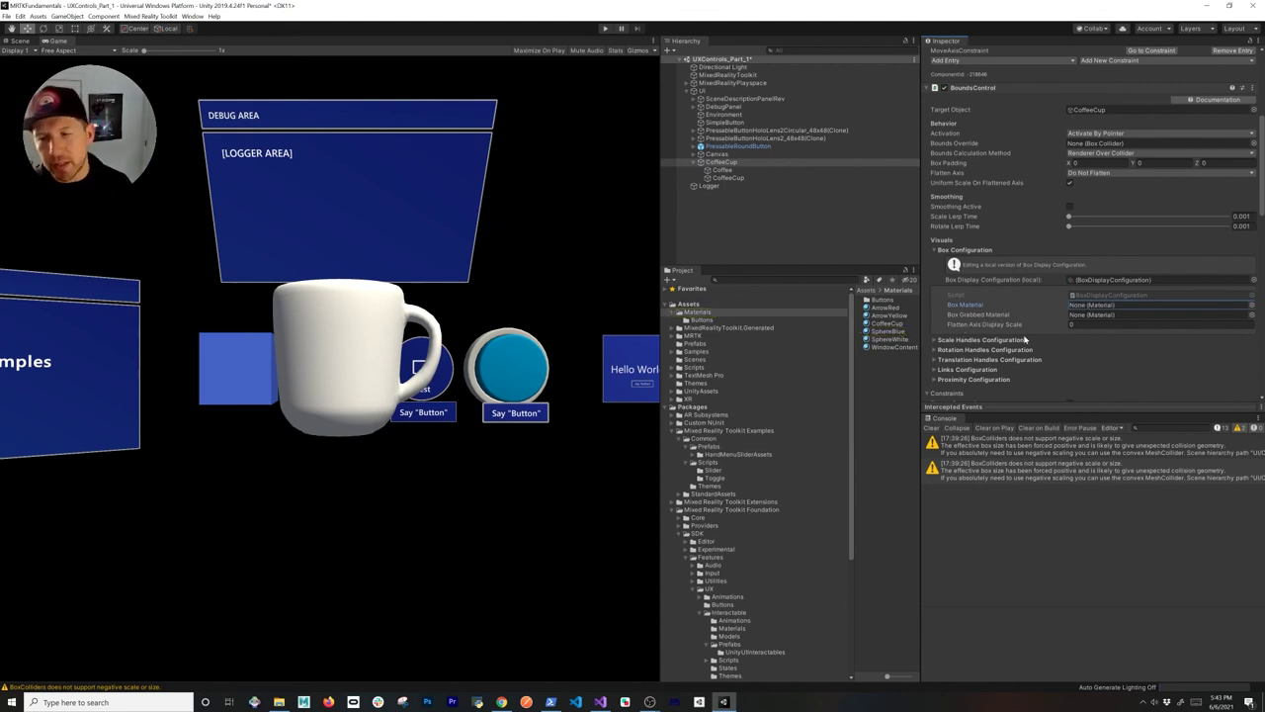
Step: Assign the ArrowRed material as the Handle Material in the BoundsControl's Scale Handles Configuration
{"action": "left_click", "coordinate": [935, 340]}
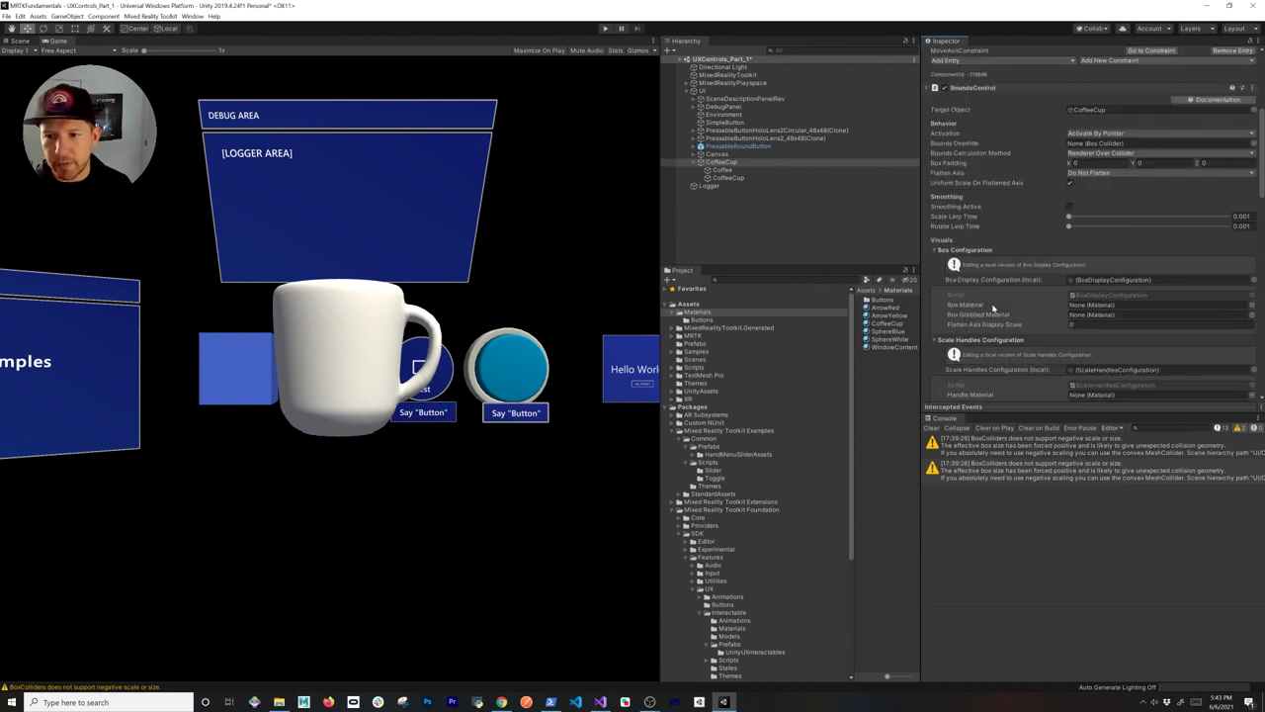
{"action": "scroll", "coordinate": [993, 308], "scroll_direction": "down", "scroll_amount": 3}
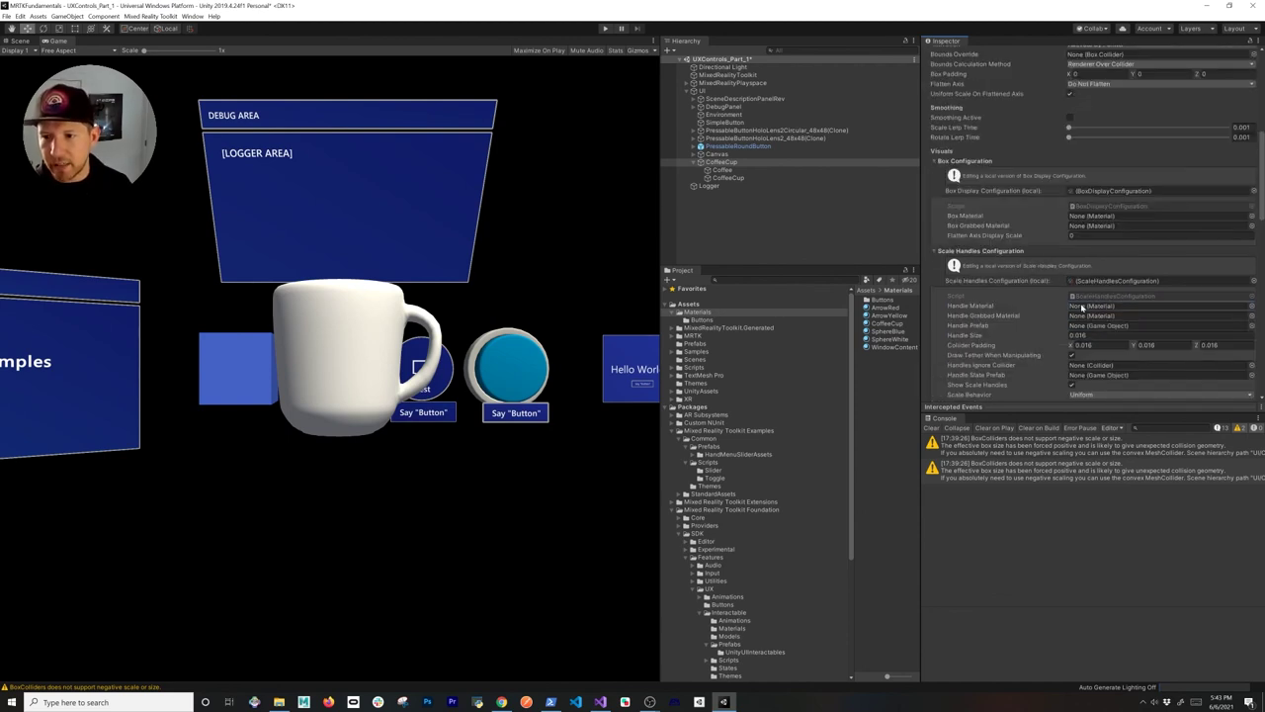
{"action": "left_click", "coordinate": [1252, 306]}
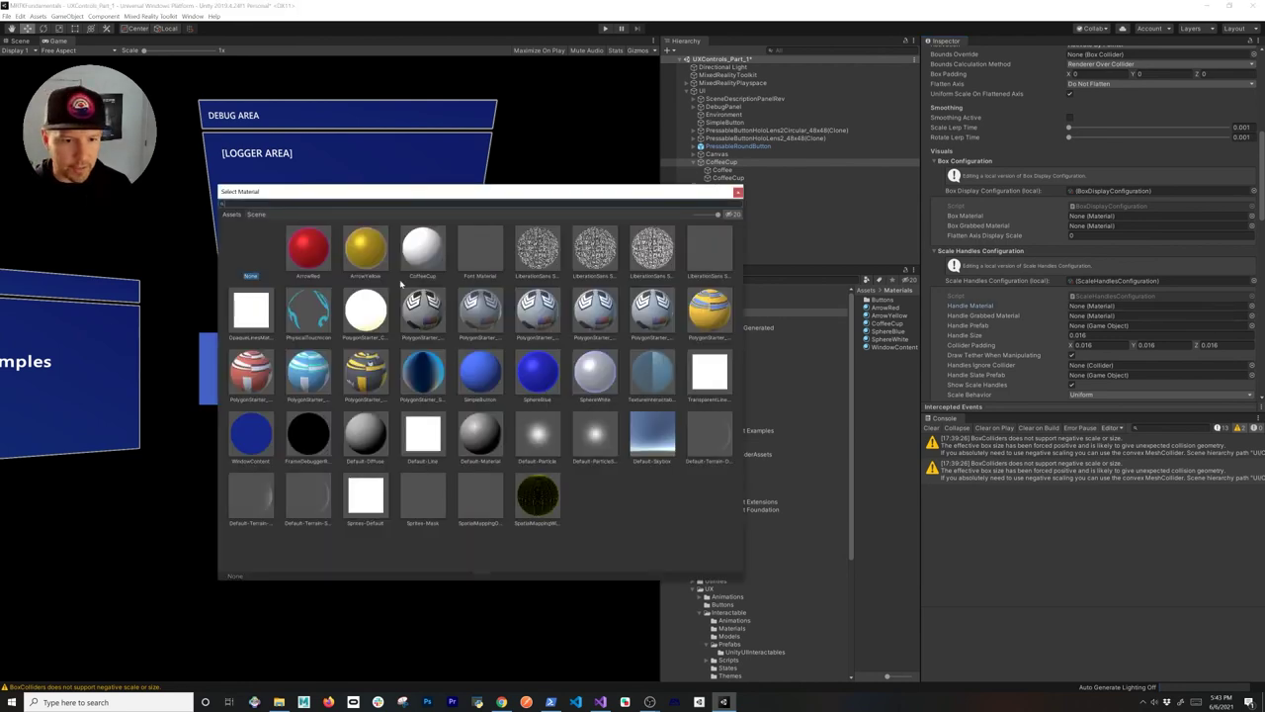
{"action": "double_click", "coordinate": [308, 247]}
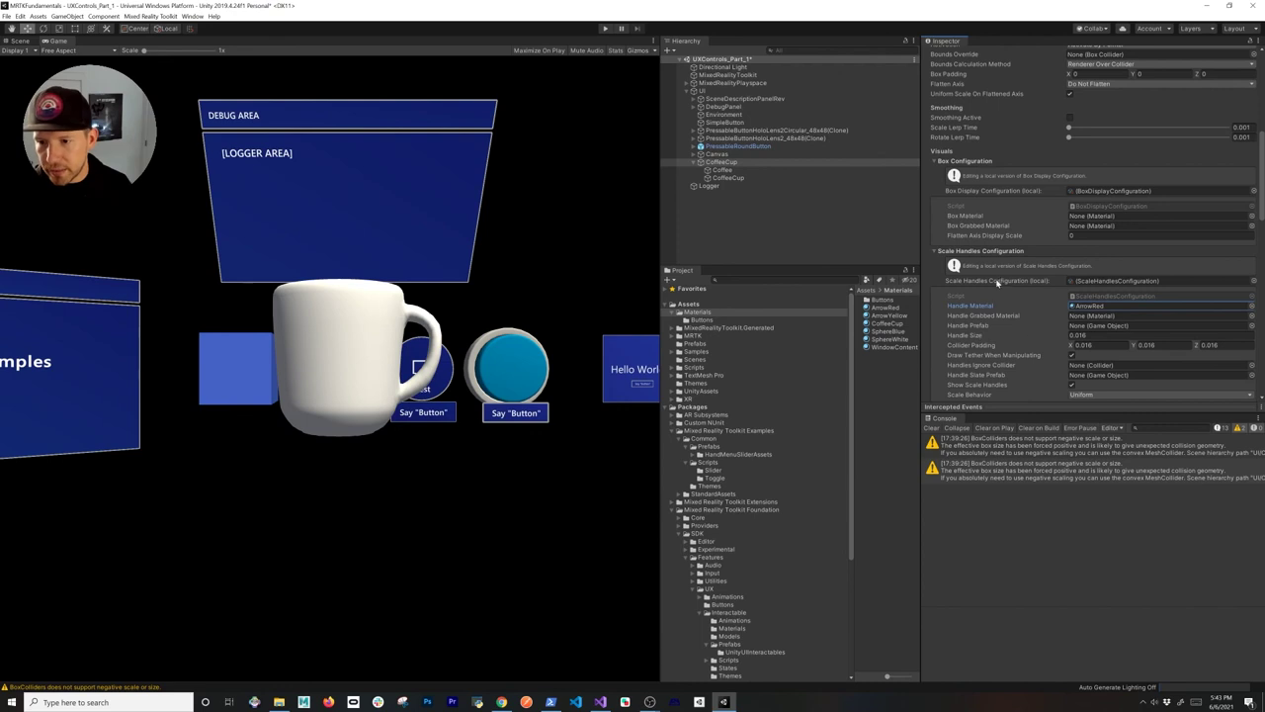
Step: Assign the ArrowYellow material as the Handle Material in the BoundsControl's Rotation Handles Configuration
{"action": "left_click", "coordinate": [984, 251]}
{"action": "left_click", "coordinate": [974, 260]}
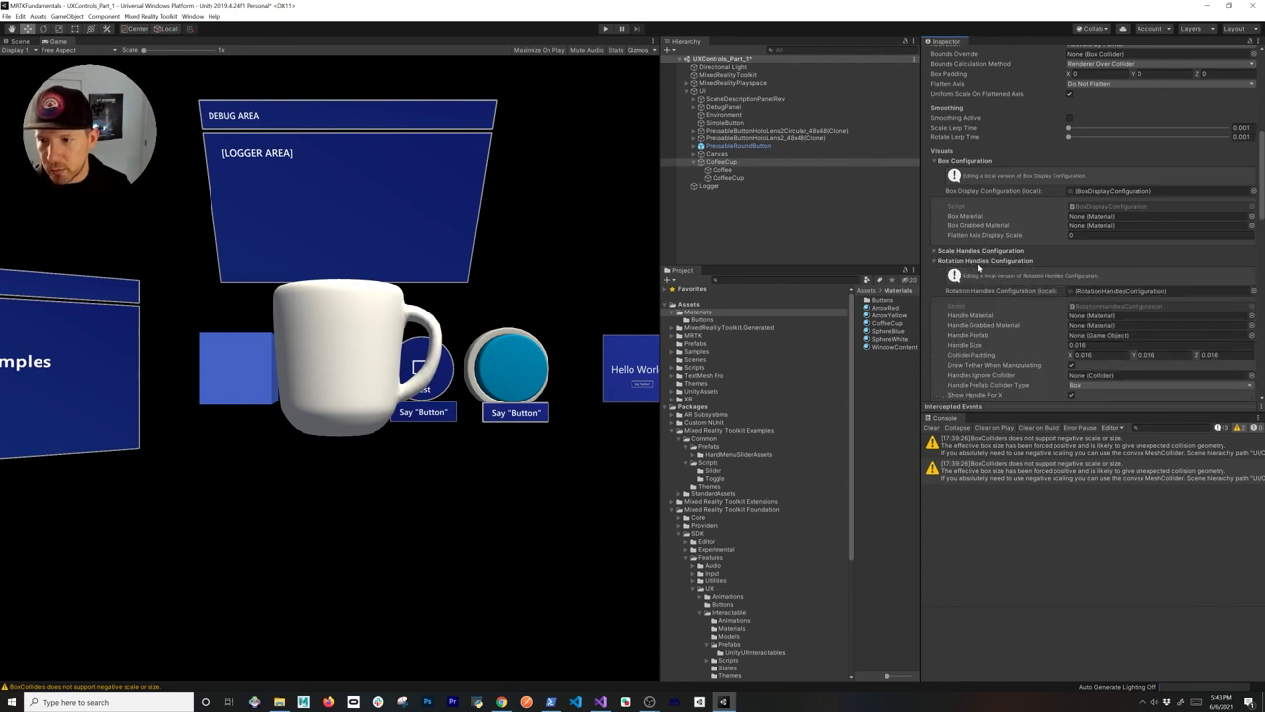
{"action": "left_click", "coordinate": [1252, 315]}
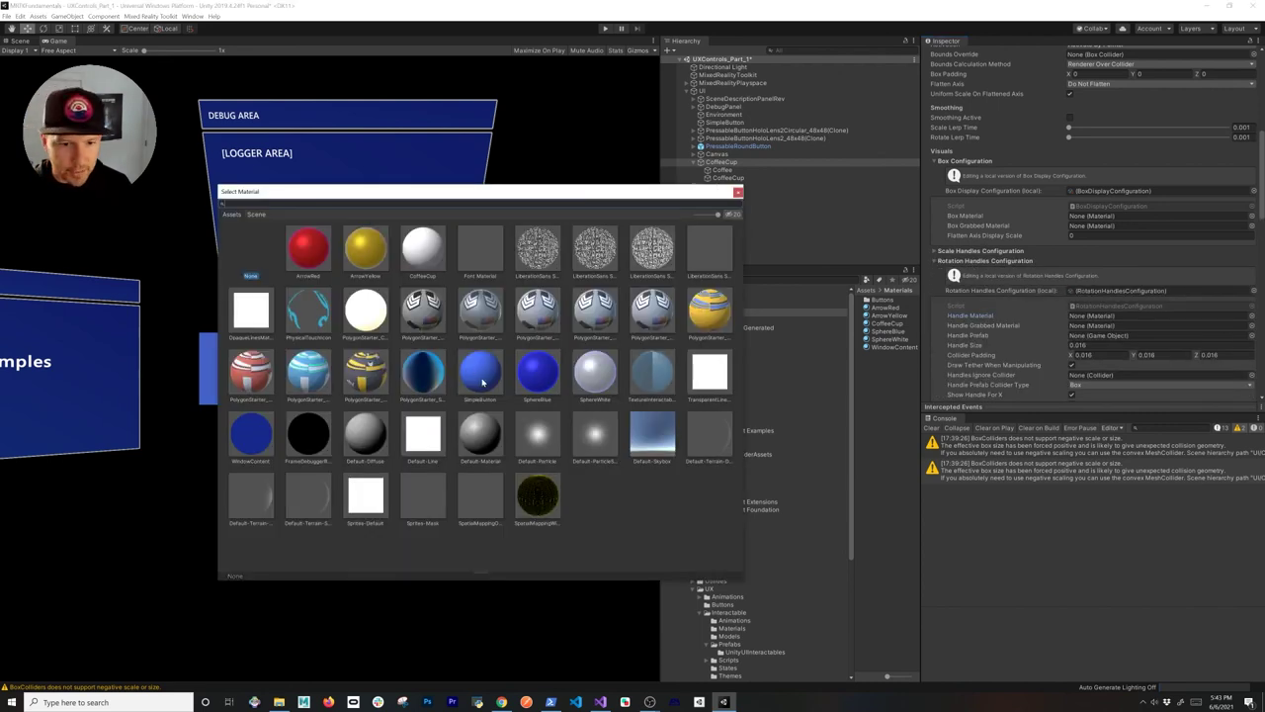
{"action": "double_click", "coordinate": [365, 254]}
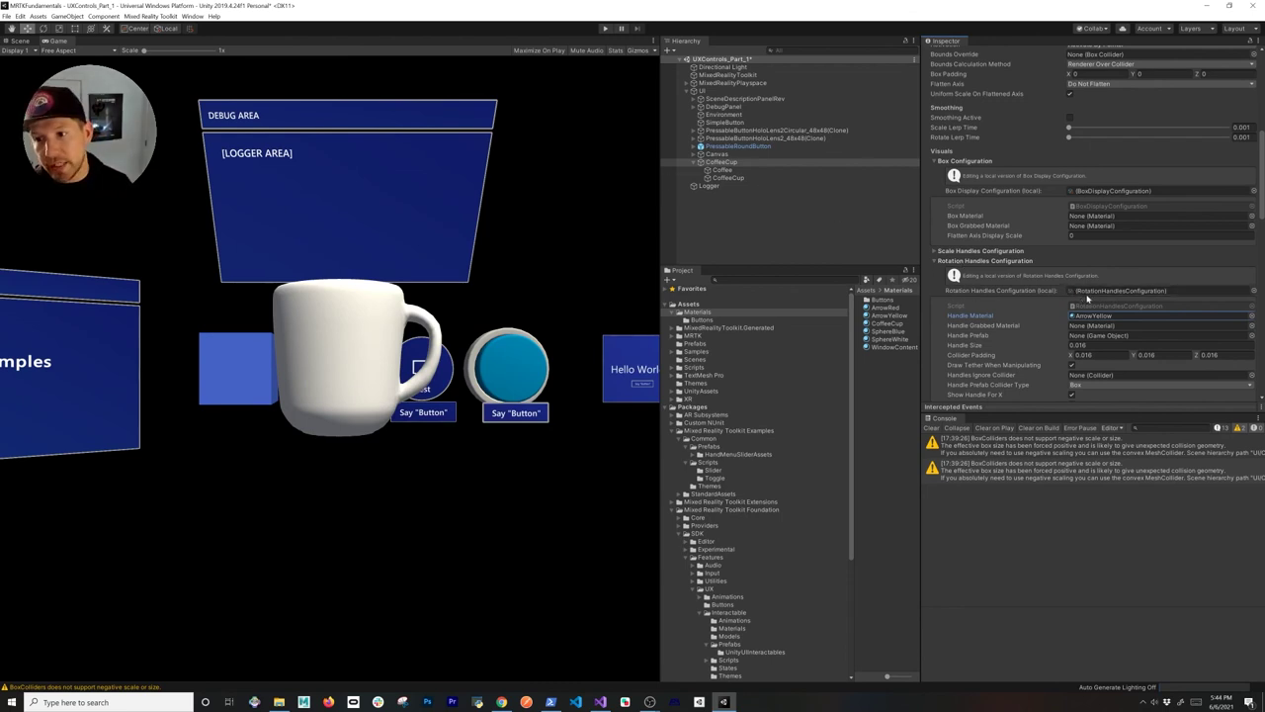
Step: Assign the SphereBlue material as the Handle Material in the BoundsControl's Translation Handles Configuration
{"action": "left_click", "coordinate": [932, 261]}
{"action": "left_click", "coordinate": [933, 271]}
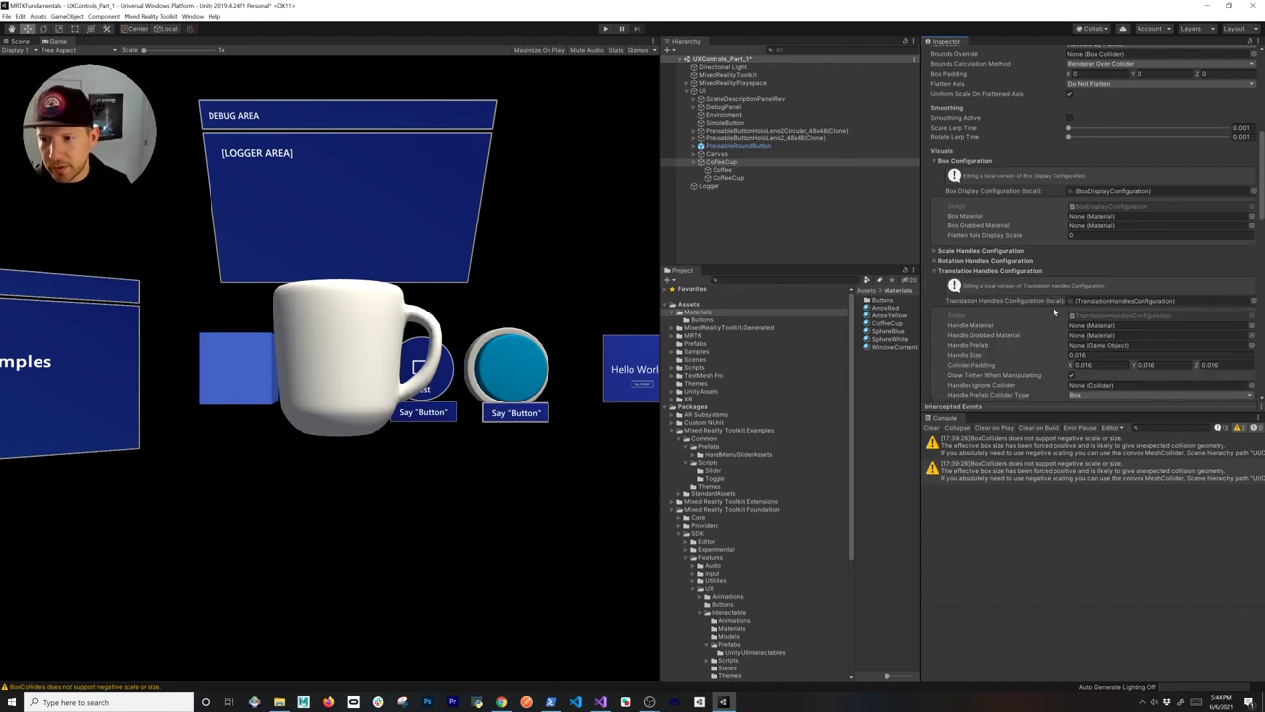
{"action": "left_click", "coordinate": [1252, 326]}
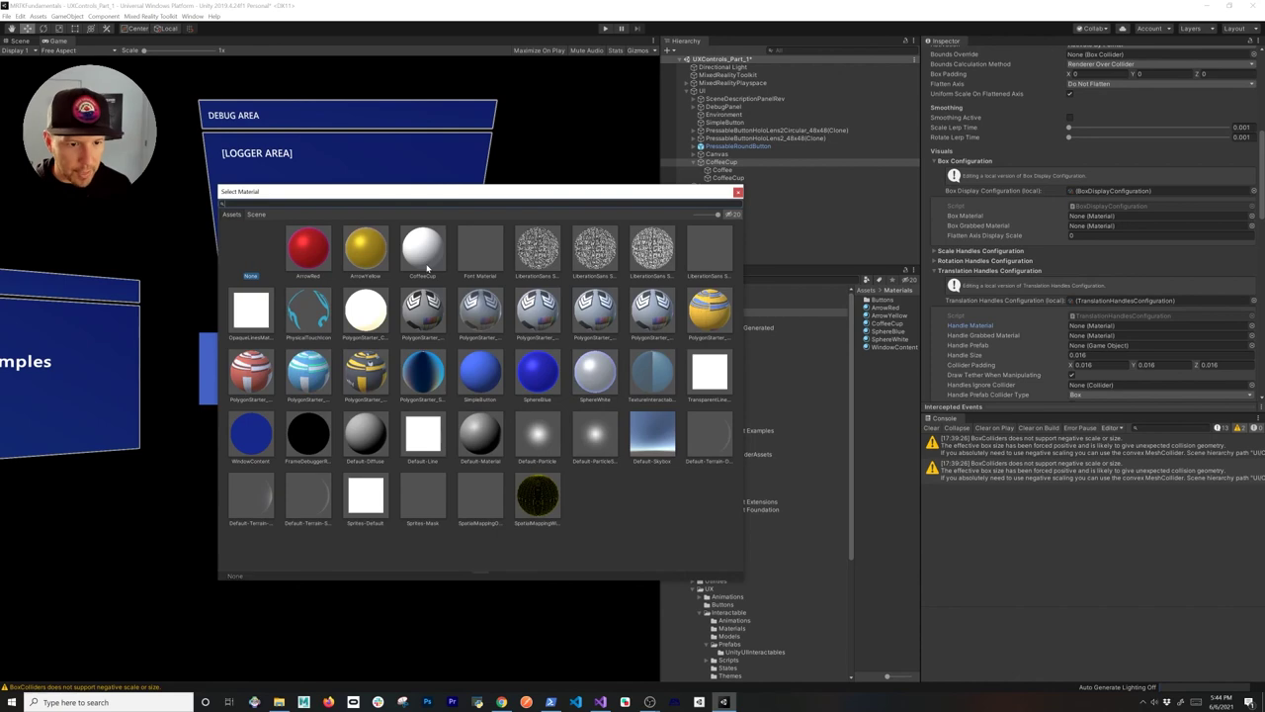
{"action": "double_click", "coordinate": [545, 384]}
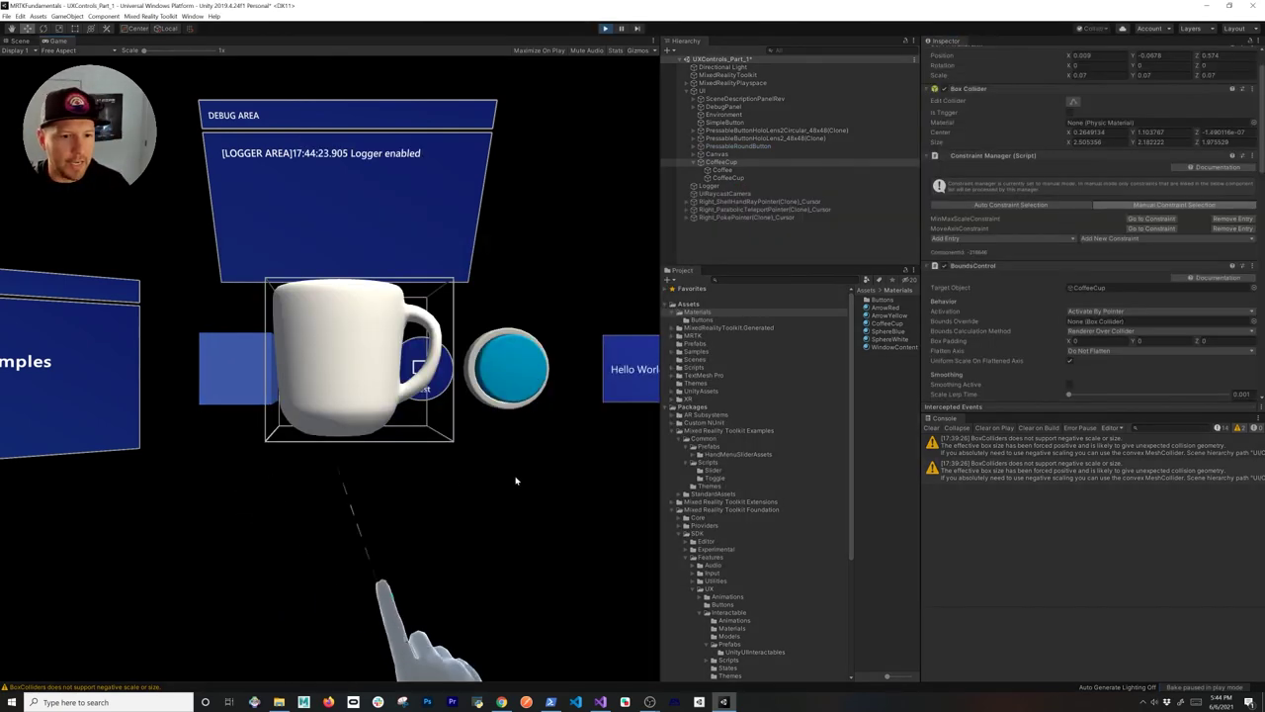
Step: Test the cup's bounds handles with the simulated hand in the running scene, and stop play mode
{"action": "scroll", "coordinate": [481, 297], "scroll_direction": "down", "scroll_amount": 3}
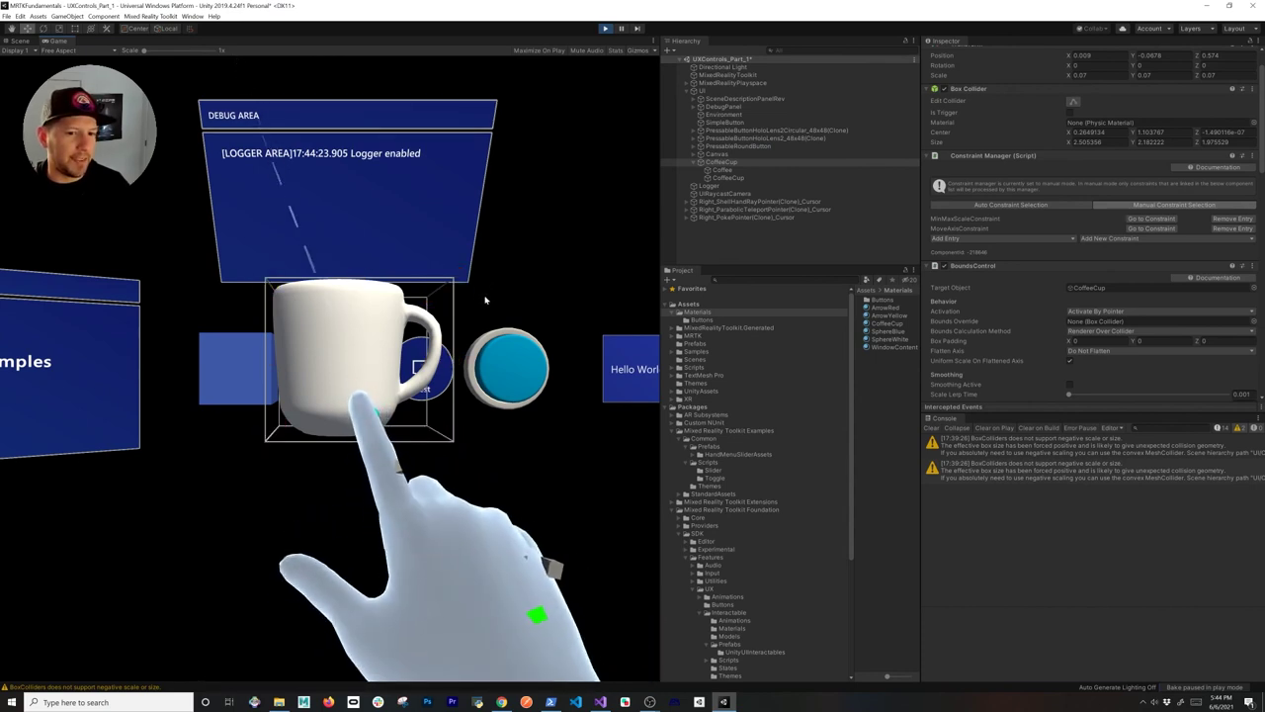
{"action": "left_click_drag", "start_coordinate": [484, 300], "coordinate": [550, 232]}
{"action": "left_click_drag", "start_coordinate": [594, 181], "coordinate": [671, 119]}
{"action": "key", "text": "ctrl+p"}
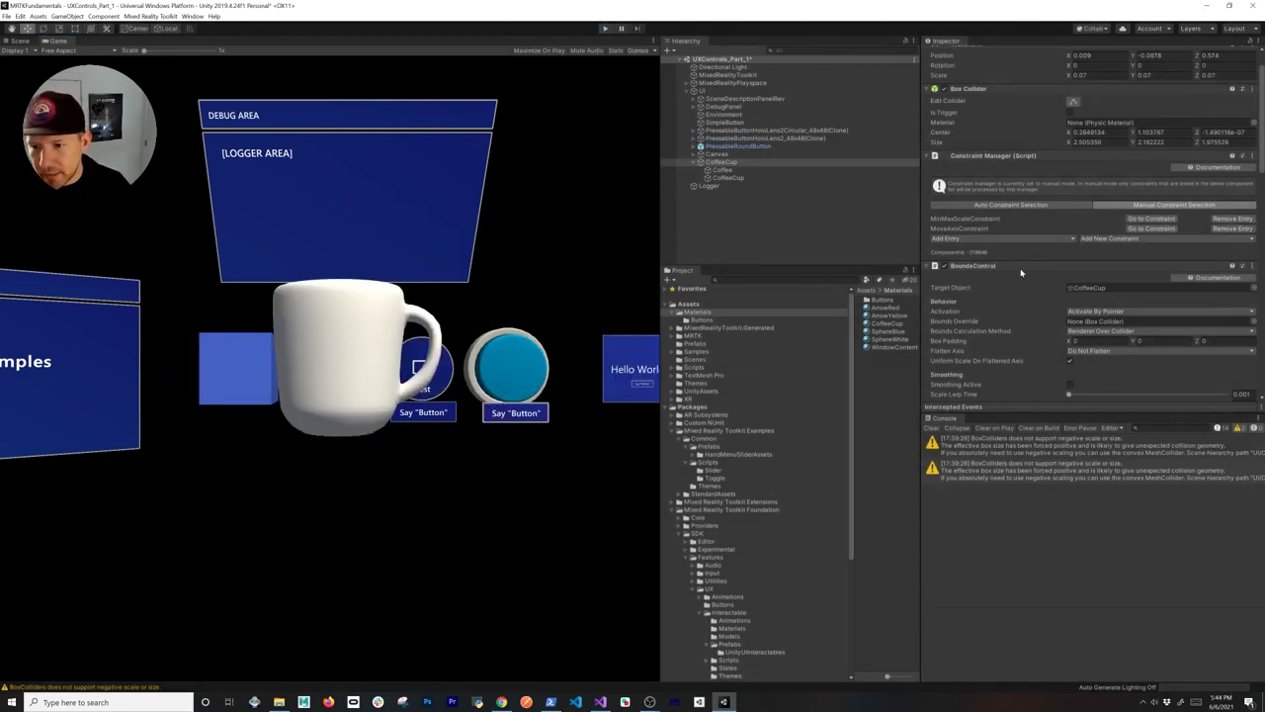
Step: Turn on Proximity Effect Active in the BoundsControl's Proximity Configuration and run the scene to test it with the simulated hand
{"action": "scroll", "coordinate": [990, 263], "scroll_direction": "down", "scroll_amount": 5}
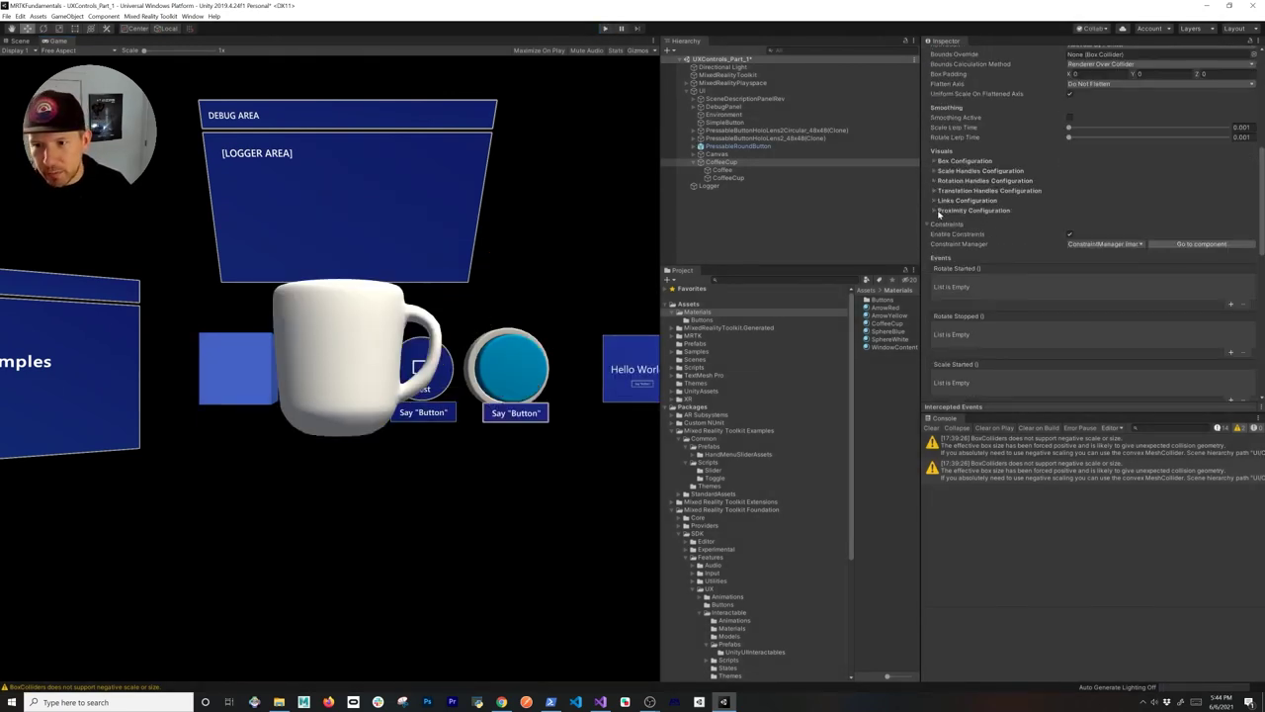
{"action": "left_click", "coordinate": [935, 210]}
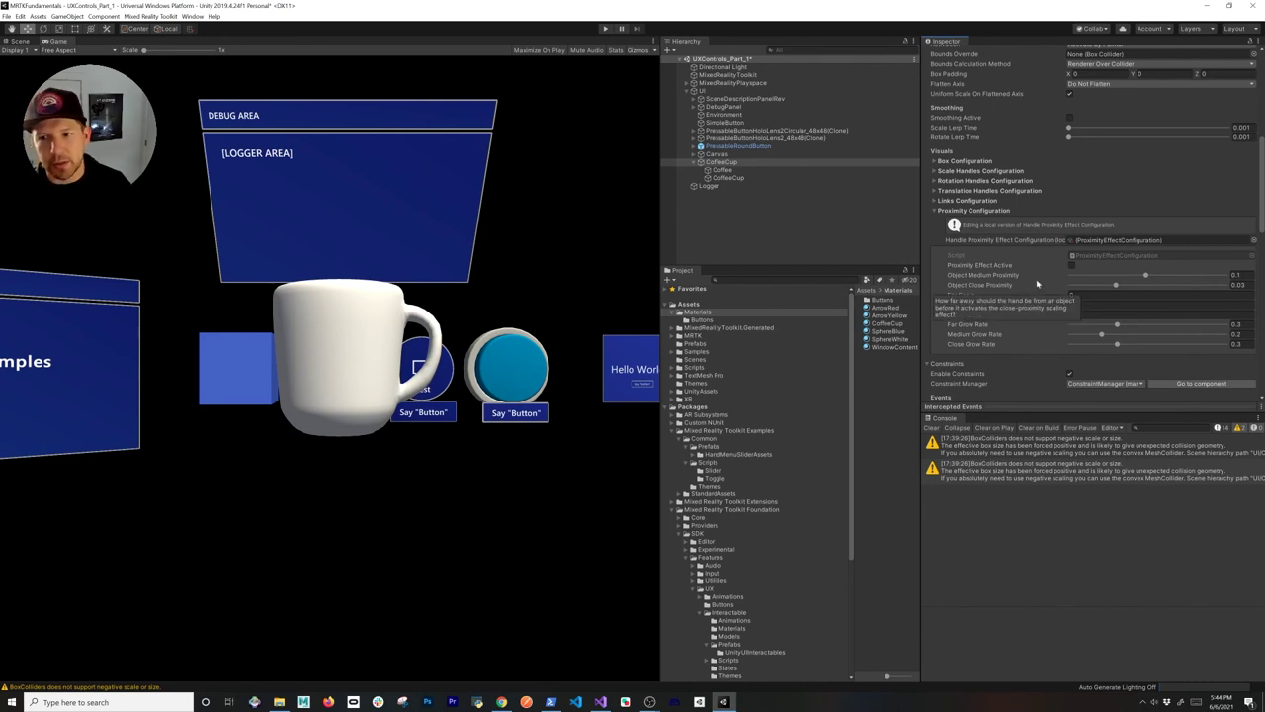
{"action": "left_click", "coordinate": [1072, 265]}
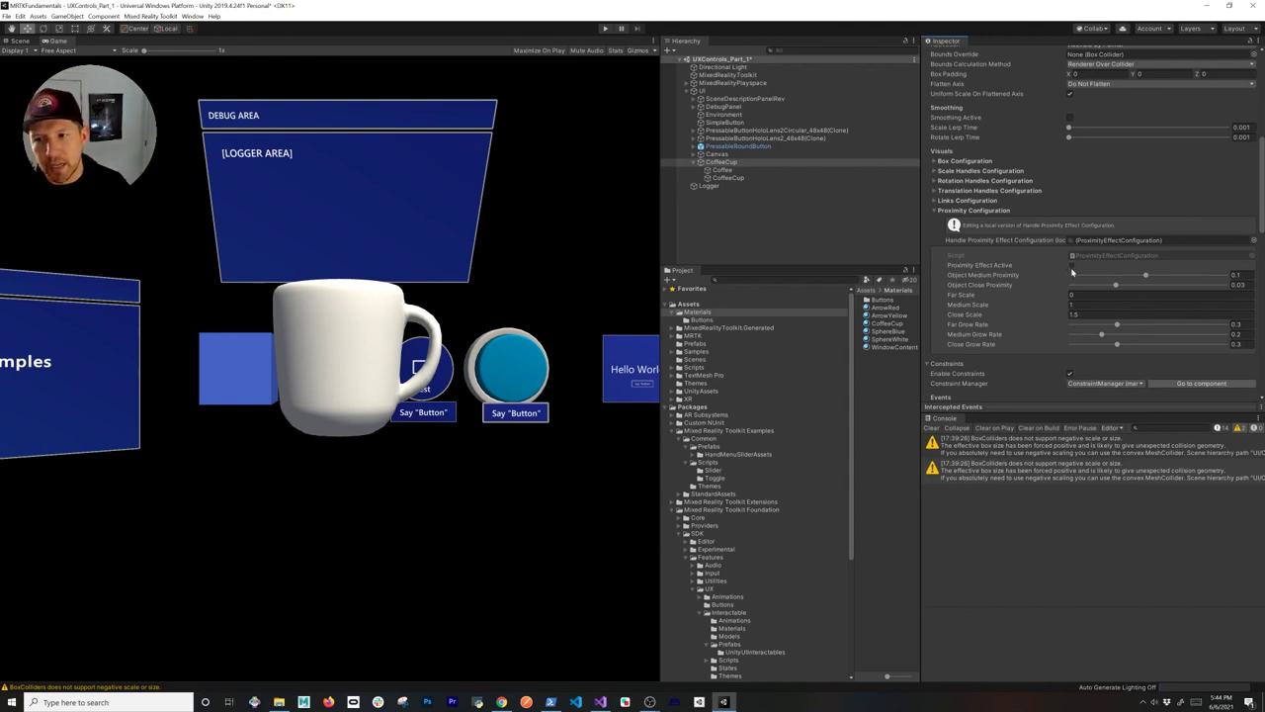
{"action": "left_click", "coordinate": [605, 28]}
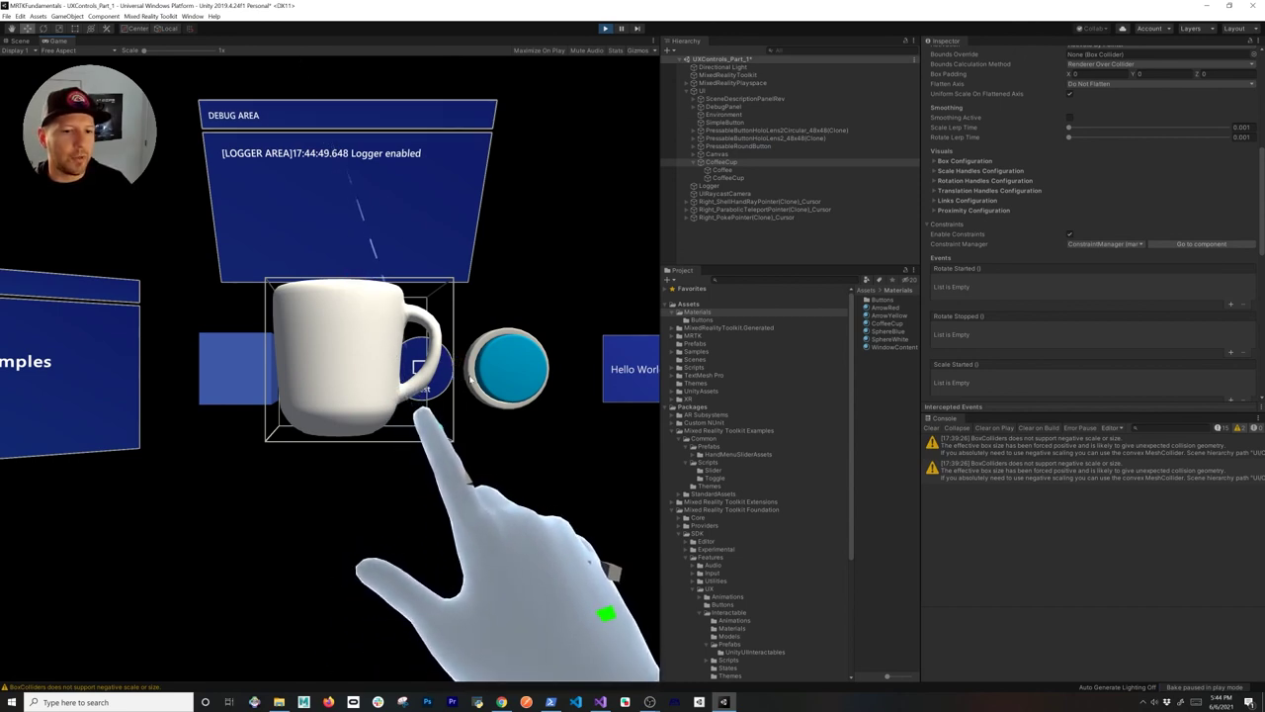
{"action": "key", "text": "ctrl+p"}
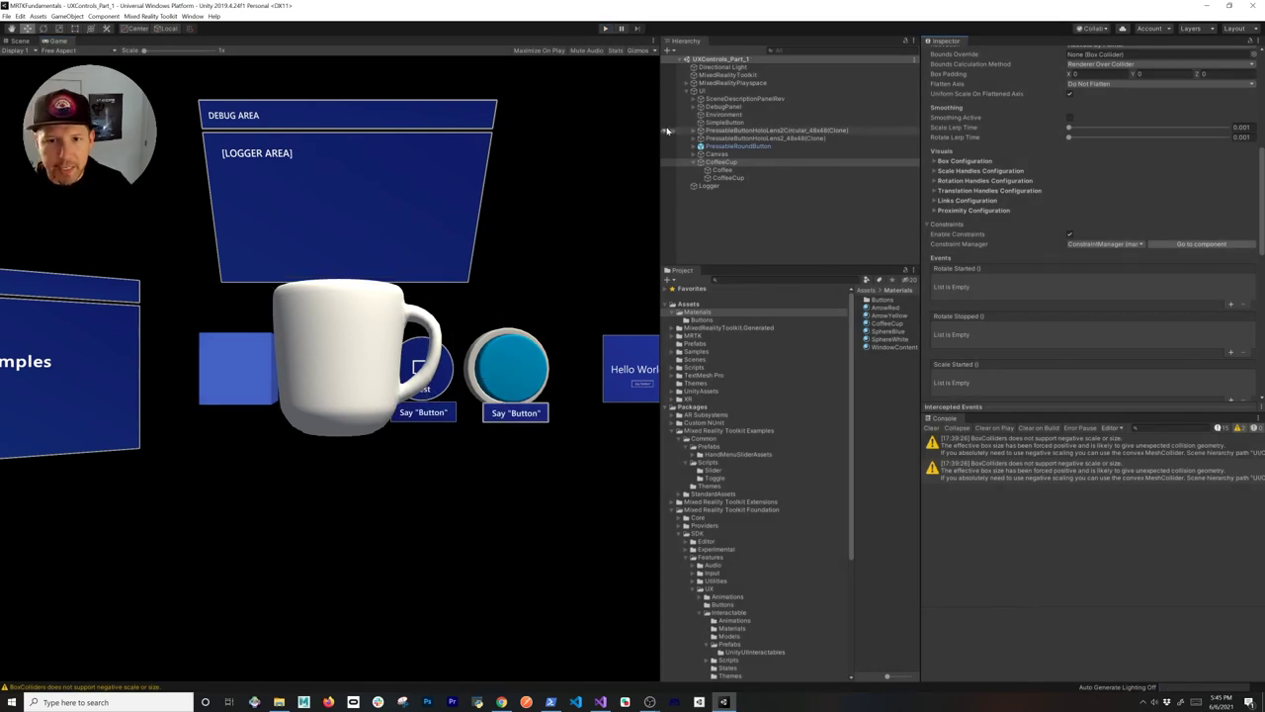
Step: Review the finished layout in the scene view, inspecting the simple button, the round pressable button and the coffee cup
{"action": "left_click", "coordinate": [19, 41]}
{"action": "left_click_drag", "start_coordinate": [217, 203], "coordinate": [442, 259], "text": "alt"}
{"action": "left_click", "coordinate": [260, 387]}
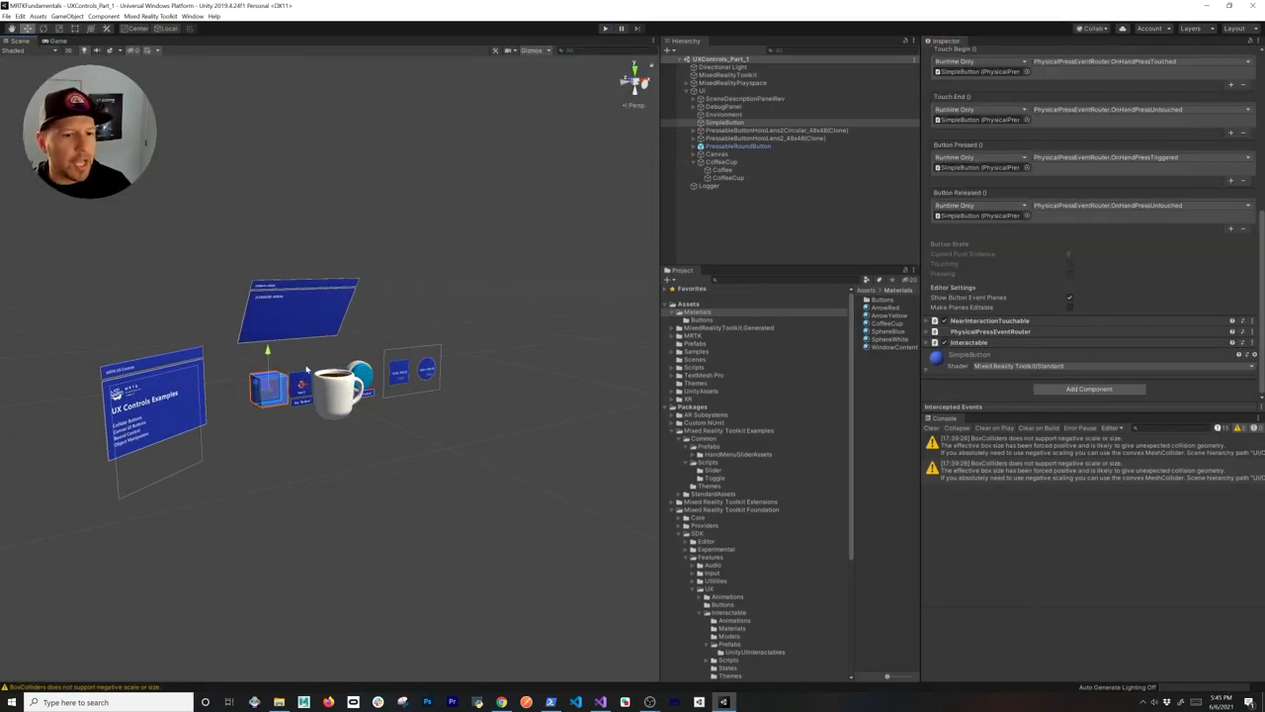
{"action": "scroll", "coordinate": [267, 387], "scroll_direction": "up", "scroll_amount": 4}
{"action": "left_click", "coordinate": [380, 387]}
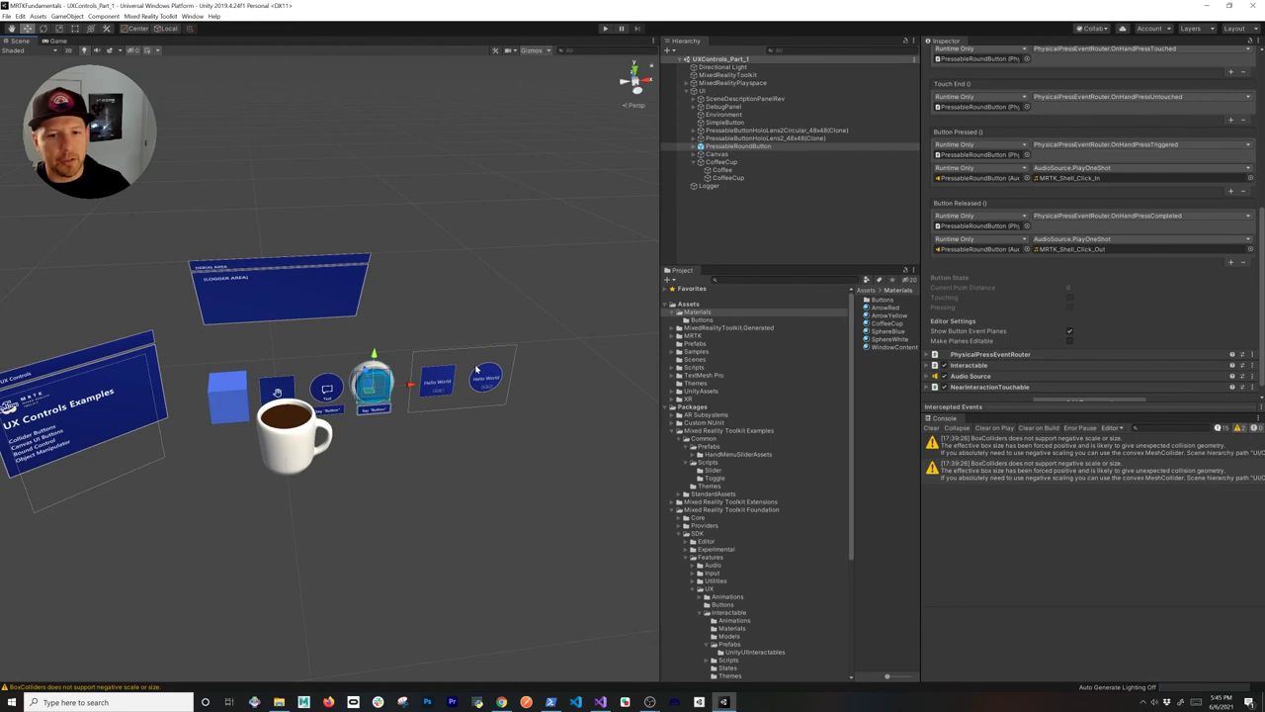
{"action": "left_click", "coordinate": [287, 455]}
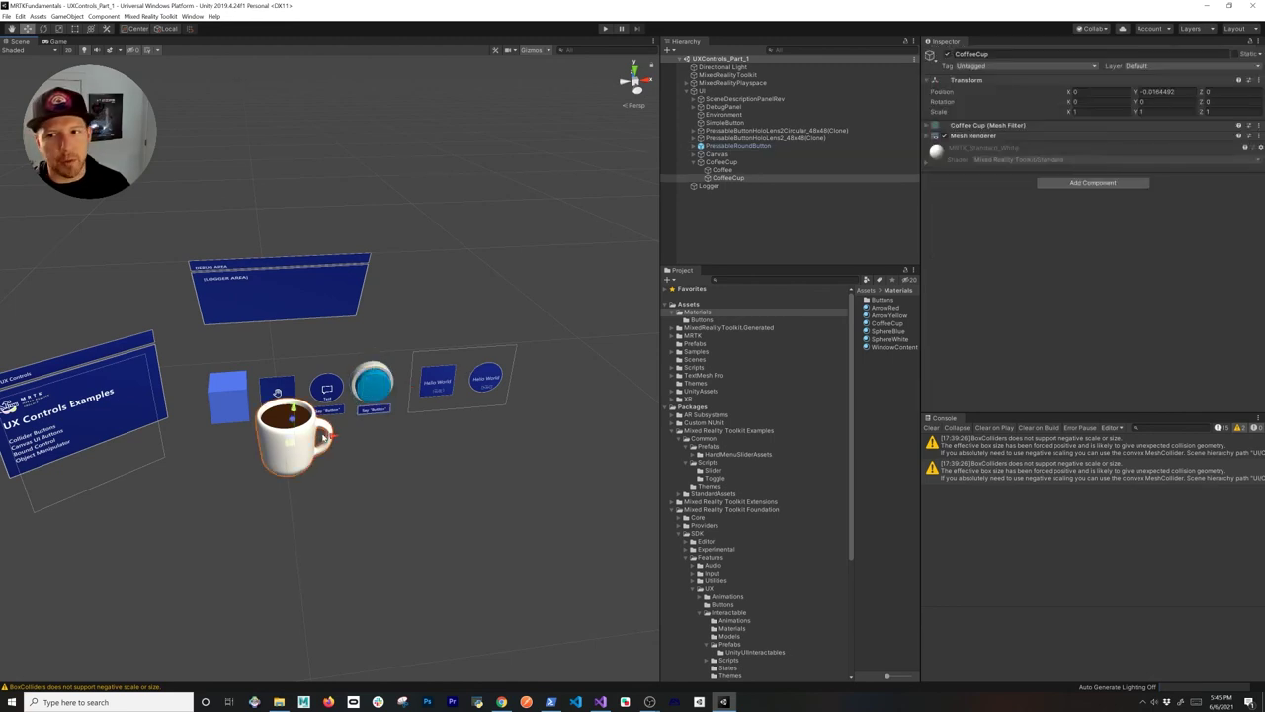
{"action": "left_click_drag", "start_coordinate": [401, 350], "coordinate": [486, 267], "text": "alt"}
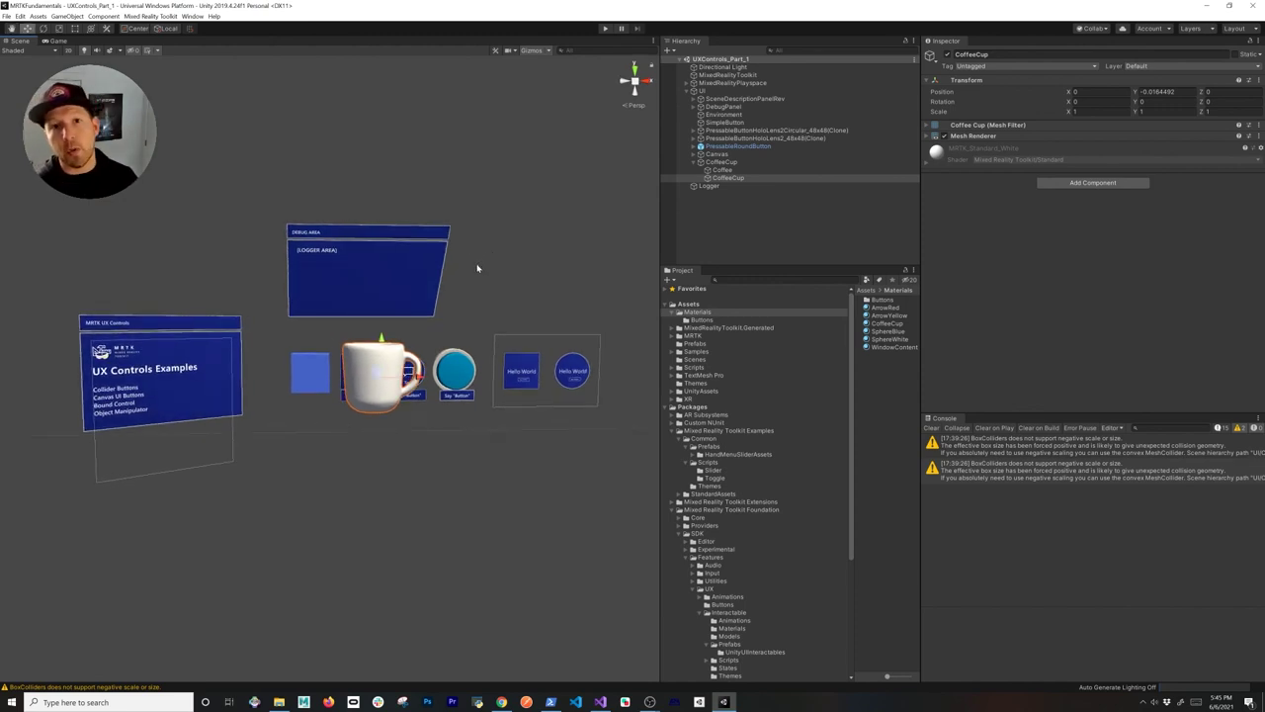